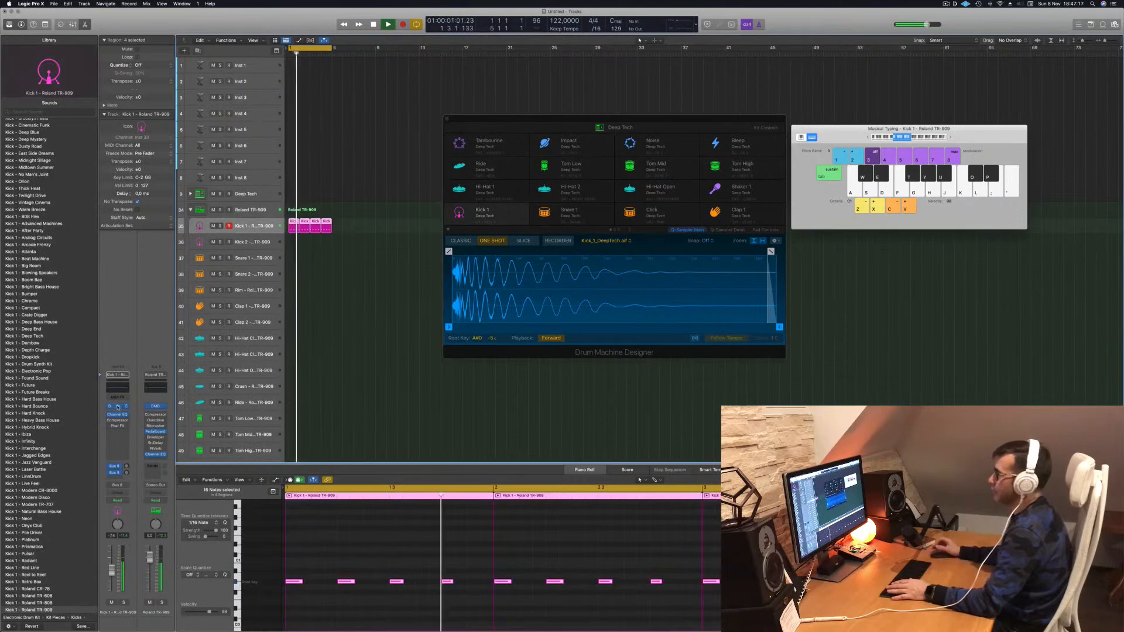
Adjust the coarse pitch of the Roland TR-909 Kick 1 in Quick Sampler and close the sampler and Drum Machine Designer windows.
{"action": "left_click_drag", "start_coordinate": [549, 111], "coordinate": [768, 176]}
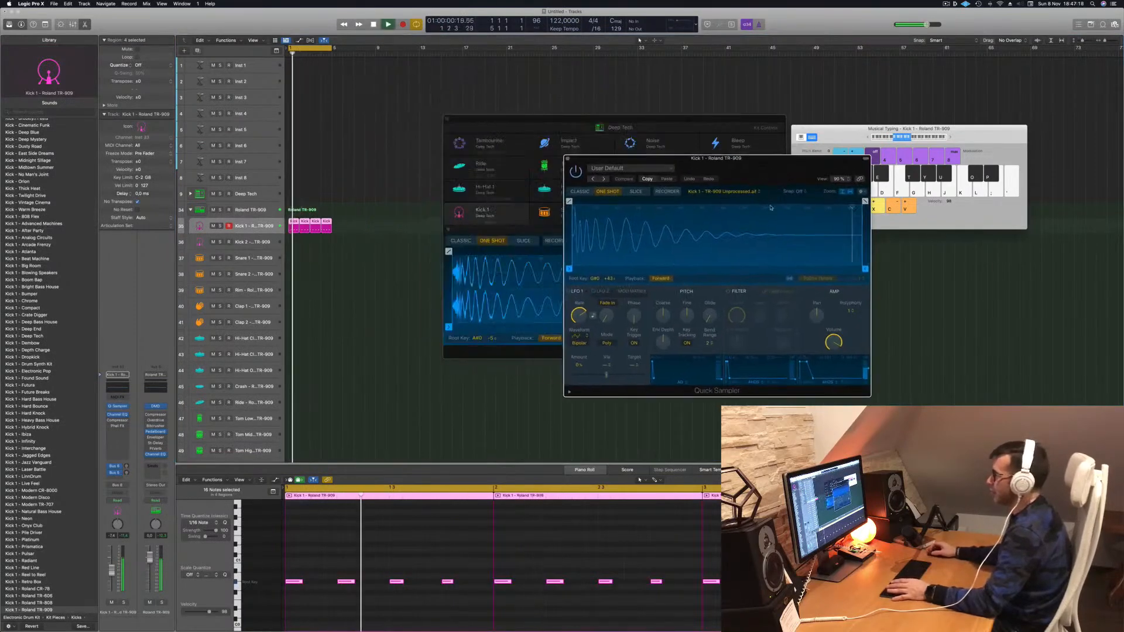
{"action": "left_click_drag", "start_coordinate": [661, 313], "coordinate": [661, 320]}
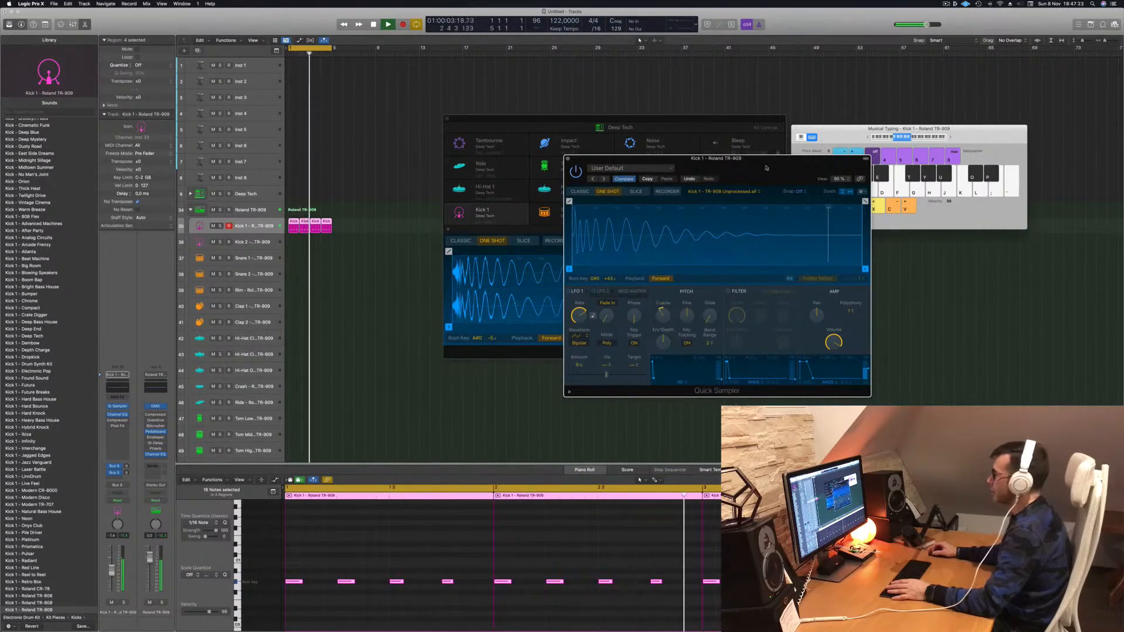
{"action": "left_click_drag", "start_coordinate": [766, 167], "coordinate": [701, 174]}
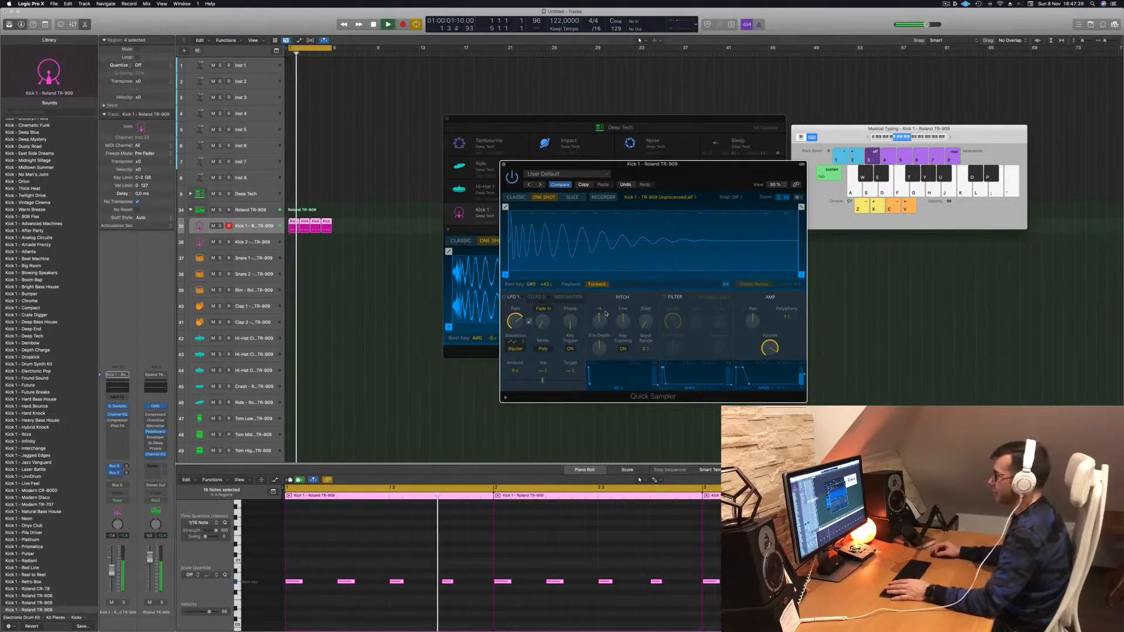
{"action": "left_click_drag", "start_coordinate": [606, 312], "coordinate": [607, 320]}
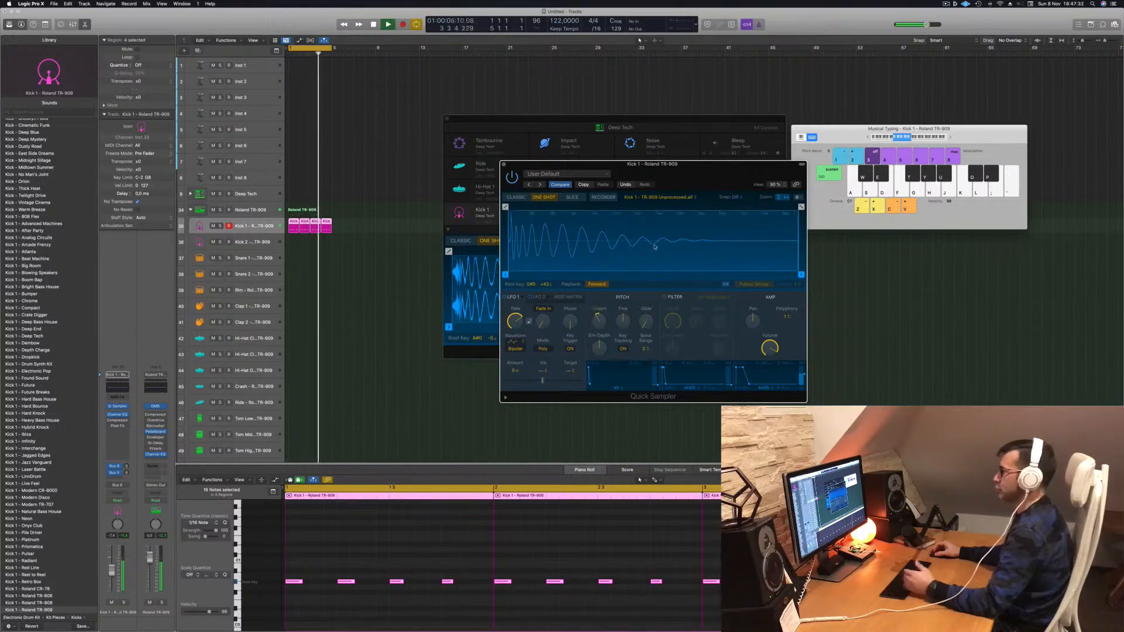
{"action": "left_click_drag", "start_coordinate": [644, 172], "coordinate": [583, 175]}
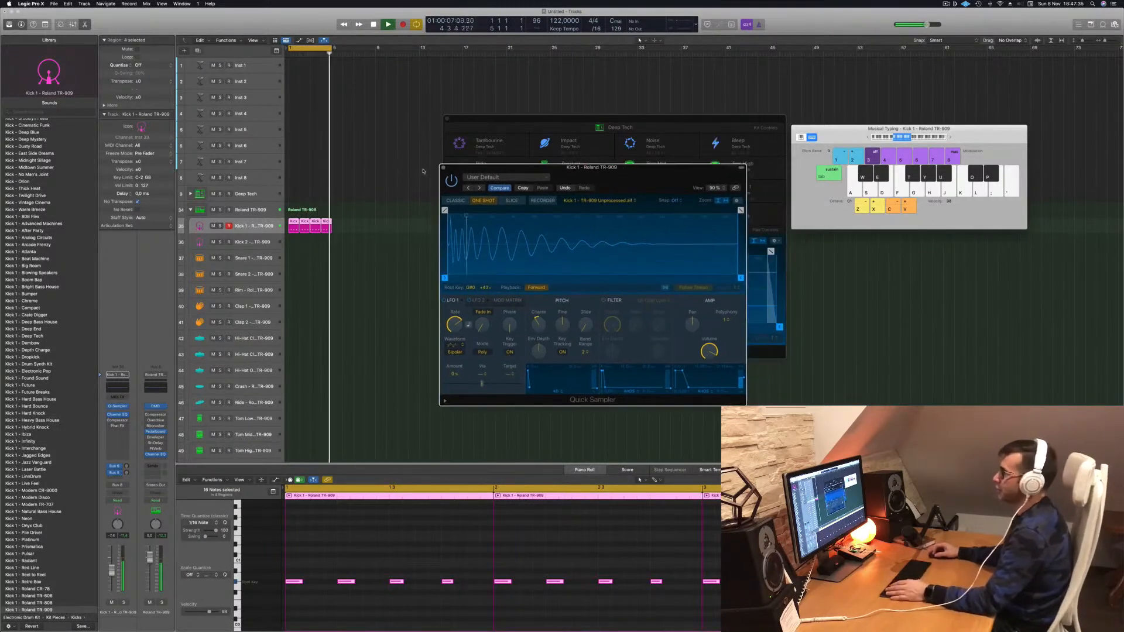
{"action": "left_click", "coordinate": [443, 168]}
{"action": "left_click", "coordinate": [447, 120]}
{"action": "left_click", "coordinate": [257, 223]}
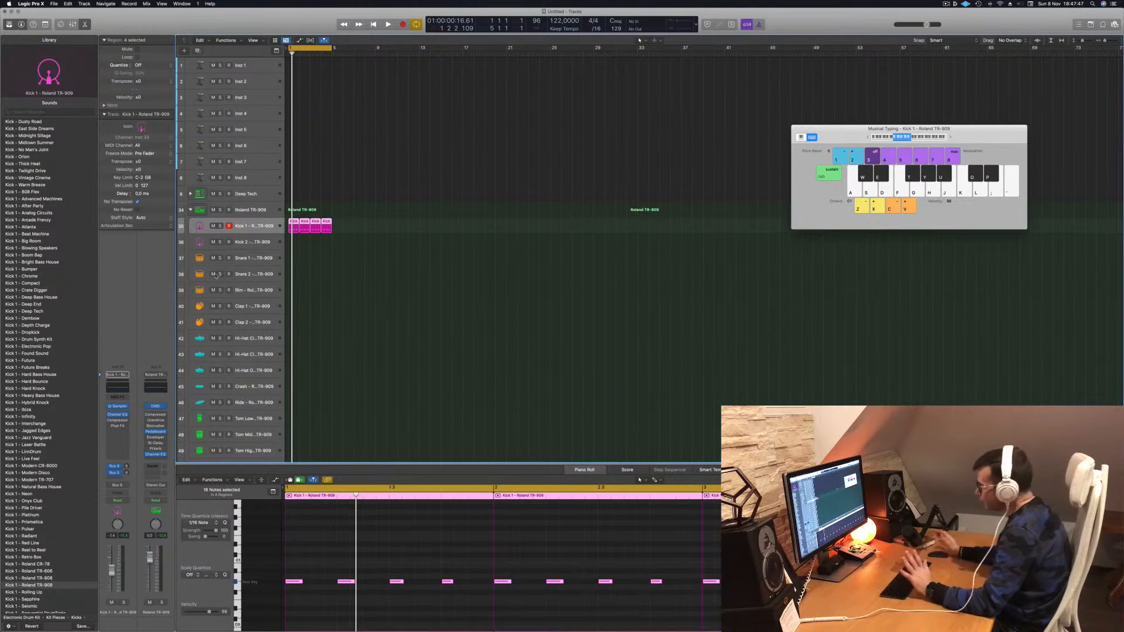
With the loop playing, enable Kick 1's Compressor, switch it to the Vintage Opto model and adjust its threshold and release.
{"action": "key", "text": "space"}
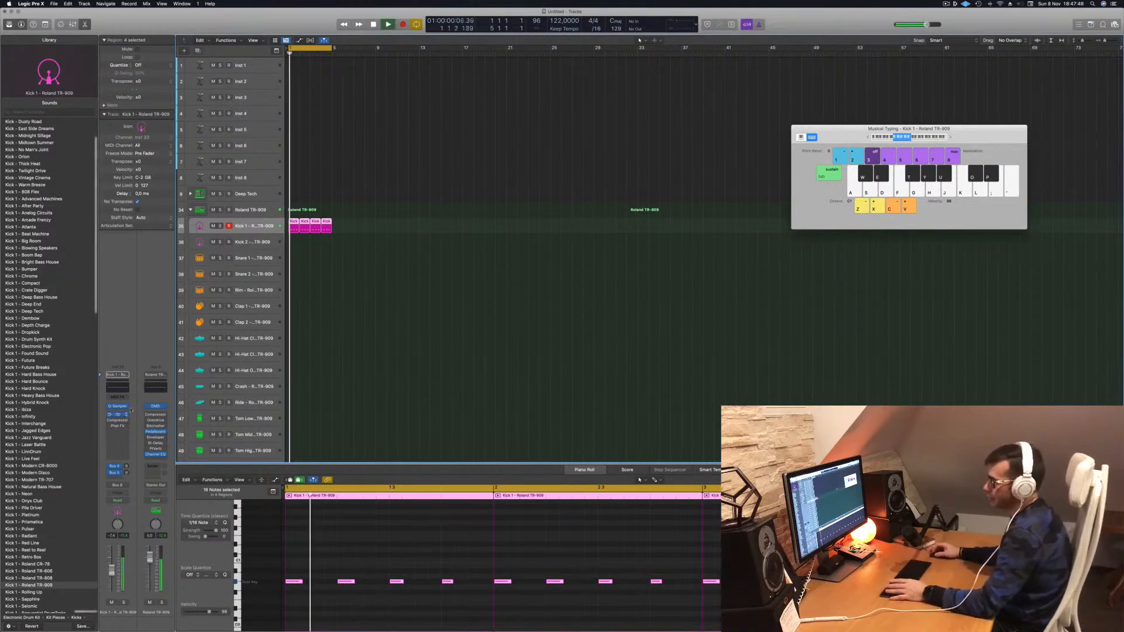
{"action": "left_click", "coordinate": [117, 421]}
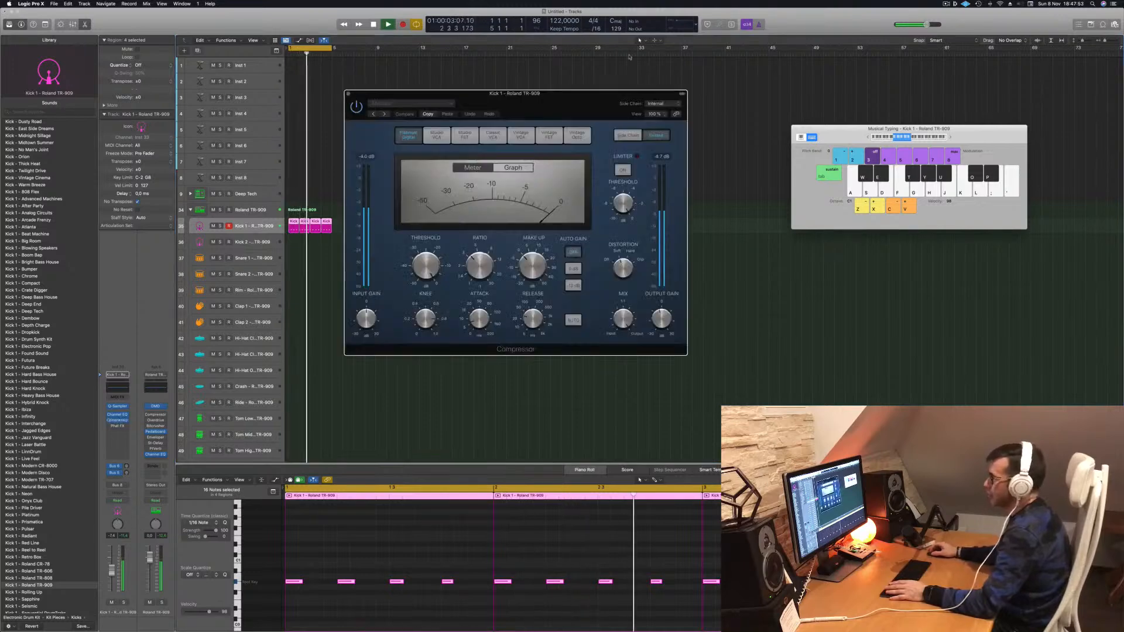
{"action": "left_click", "coordinate": [468, 392]}
{"action": "left_click", "coordinate": [587, 136]}
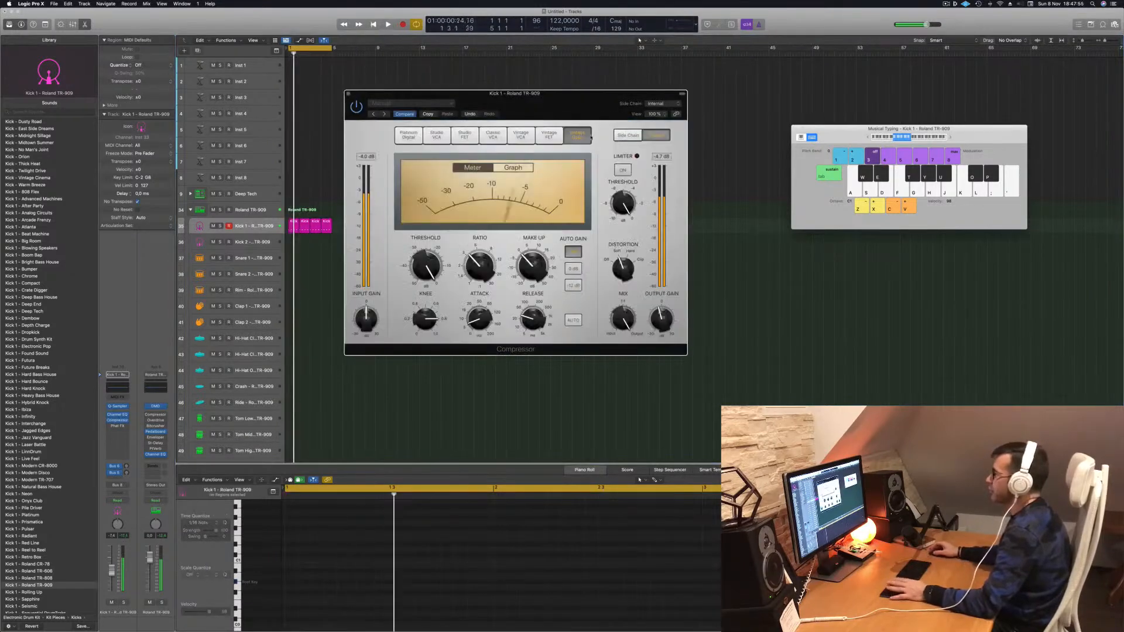
{"action": "left_click_drag", "start_coordinate": [429, 267], "coordinate": [428, 265]}
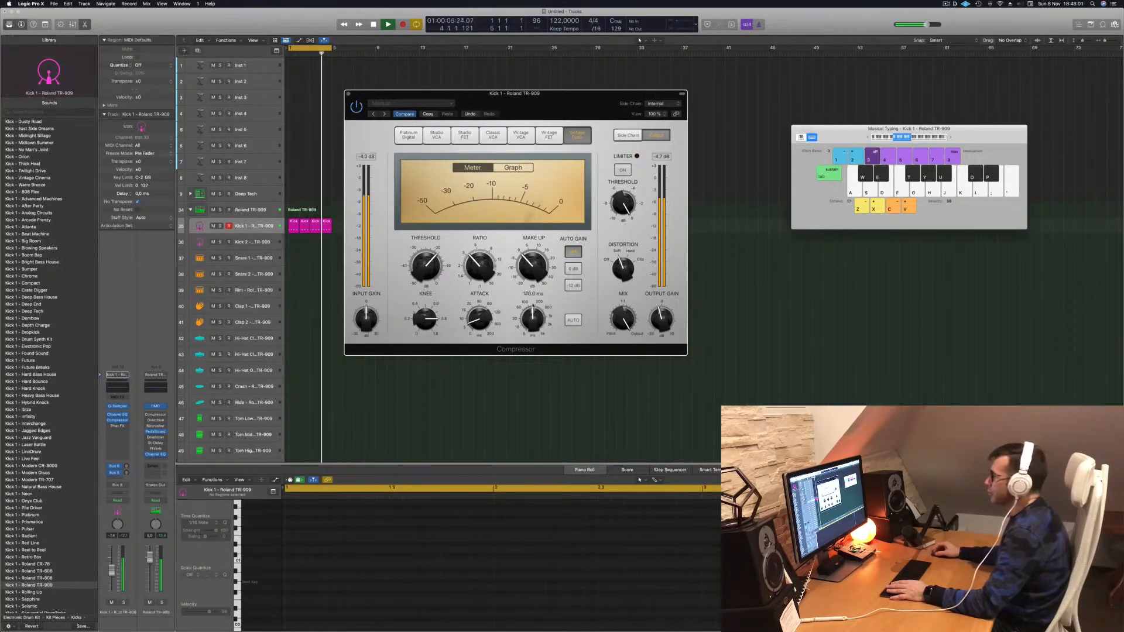
Raise the Kick 1 channel volume slightly and close the Compressor.
{"action": "left_click", "coordinate": [114, 561]}
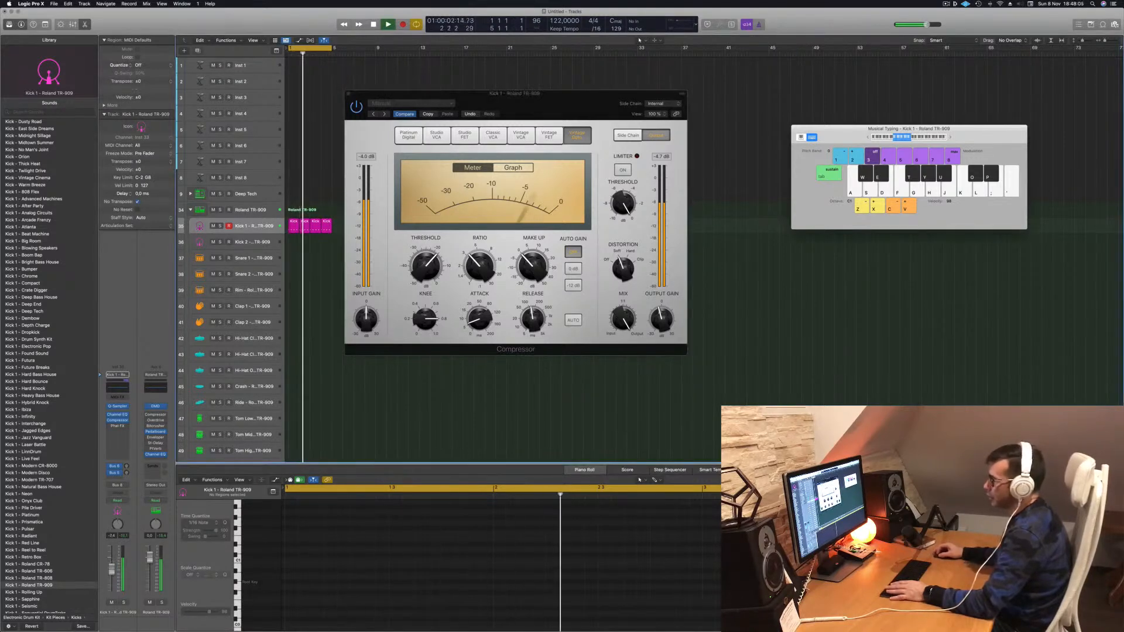
{"action": "key", "text": "Return"}
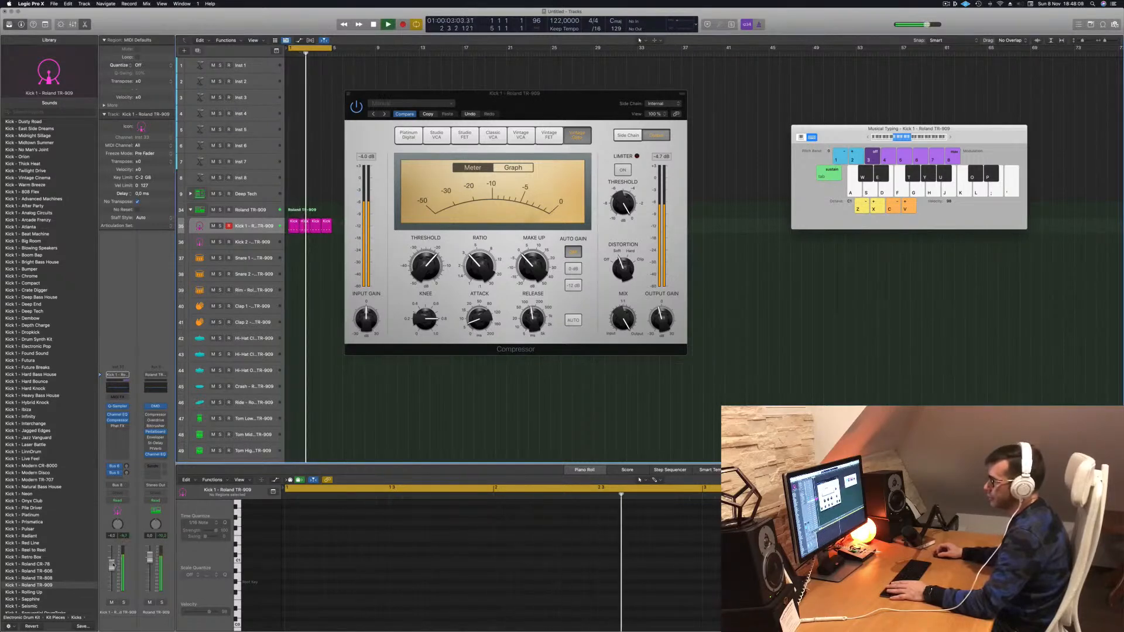
{"action": "key", "text": "Return"}
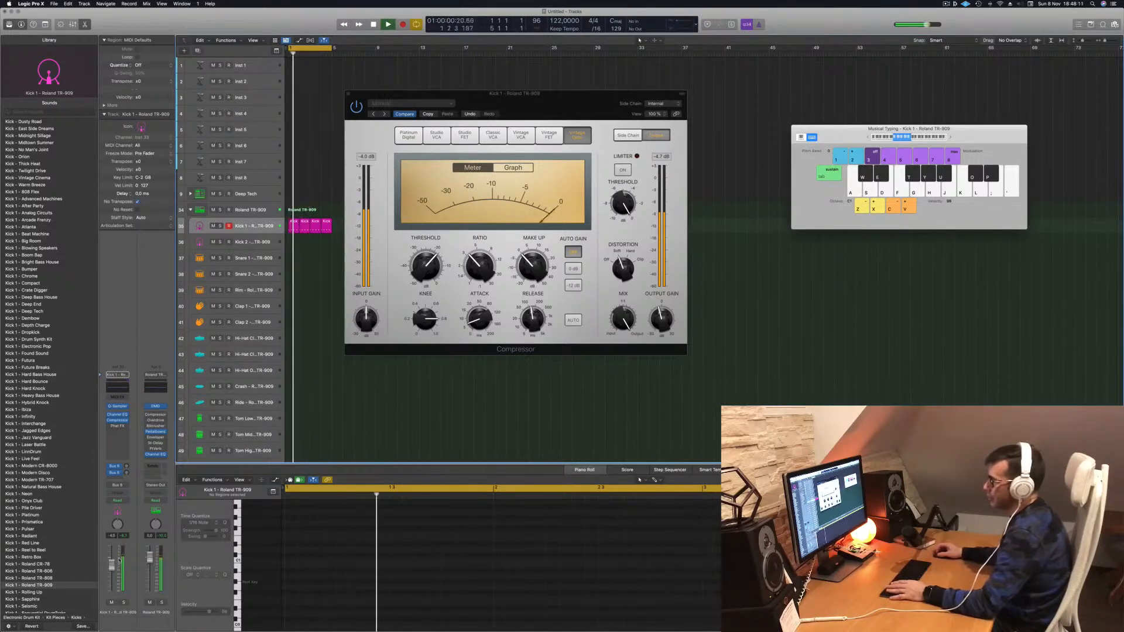
{"action": "key", "text": "Return"}
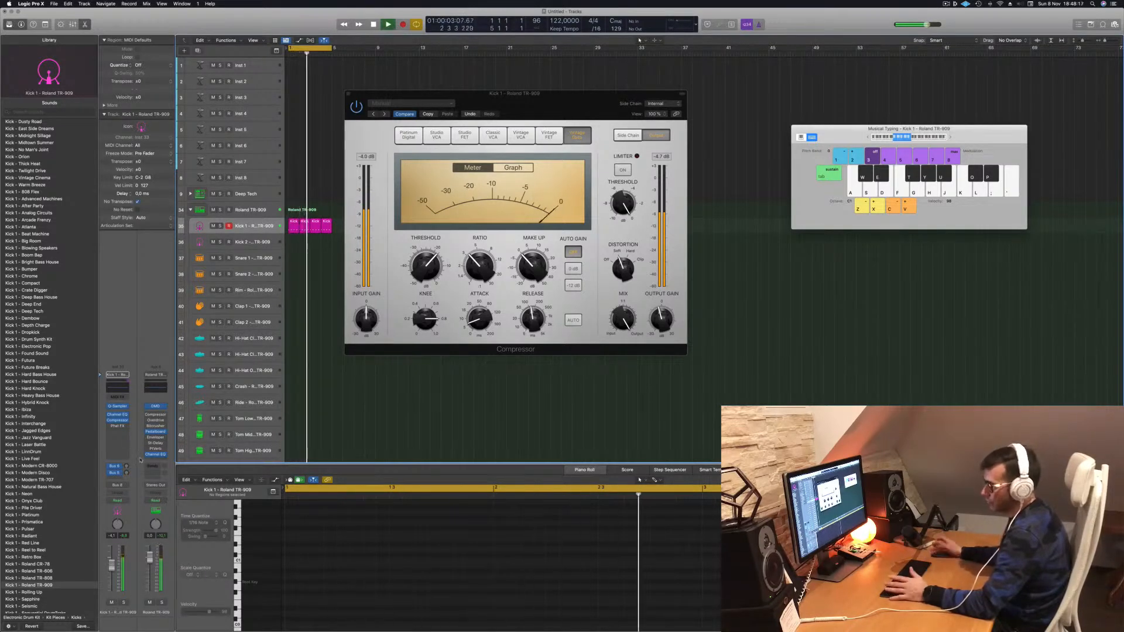
{"action": "left_click_drag", "start_coordinate": [417, 122], "coordinate": [731, 128]}
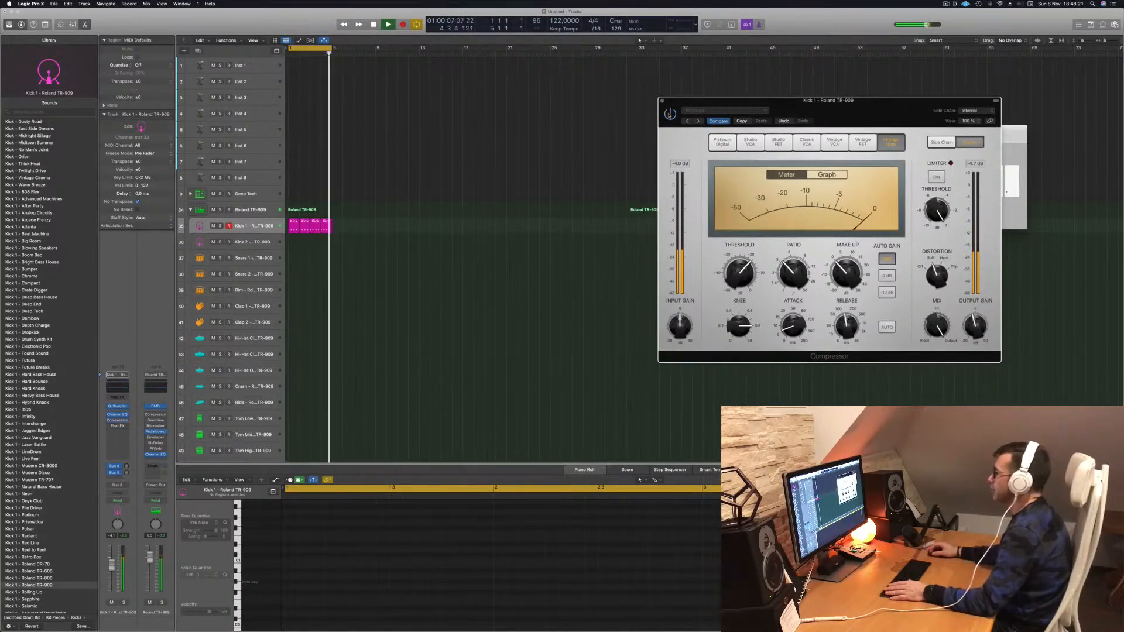
{"action": "left_click_drag", "start_coordinate": [707, 114], "coordinate": [451, 135]}
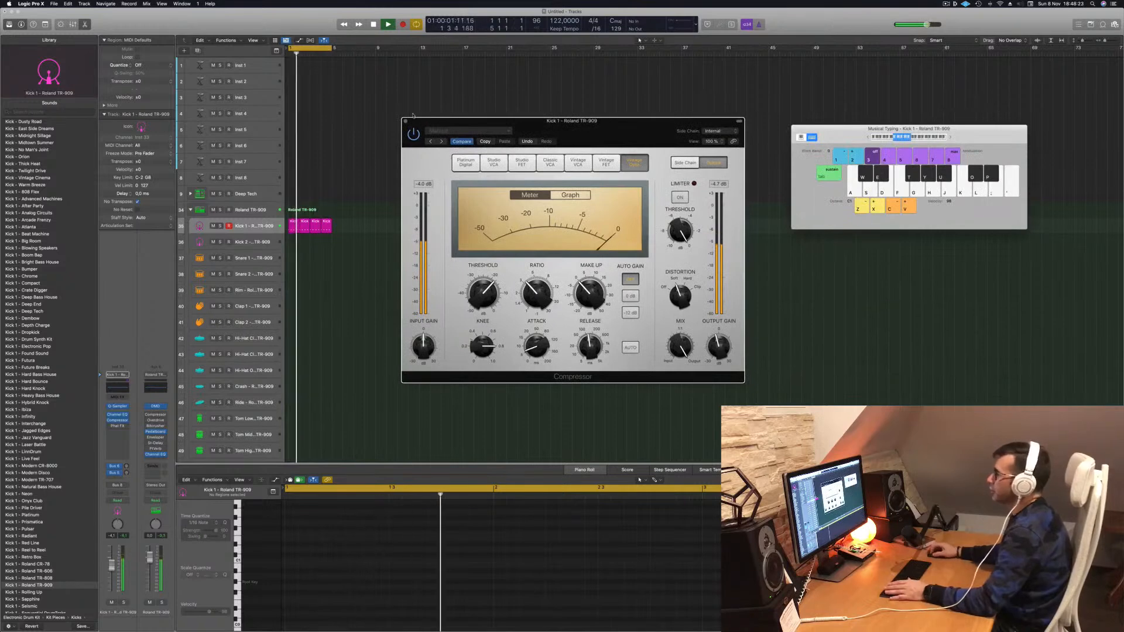
{"action": "left_click", "coordinate": [405, 121]}
Collapse the Roland TR-909 stack and try to copy its first kick region onto the Deep Tech track.
{"action": "scroll", "coordinate": [207, 233], "scroll_direction": "down", "scroll_amount": 1}
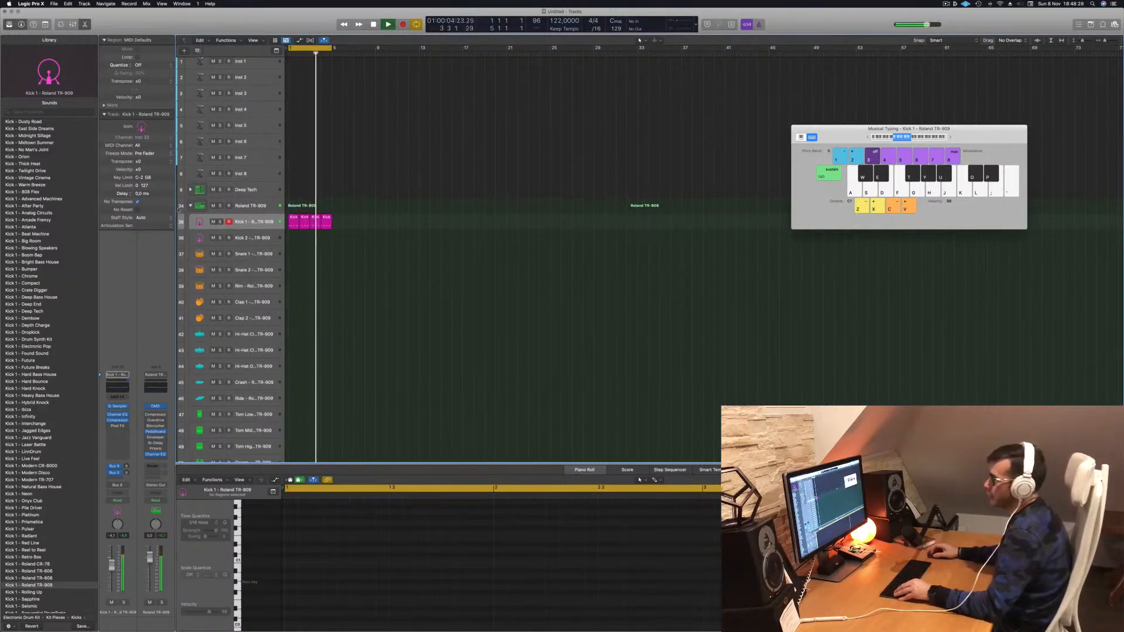
{"action": "left_click", "coordinate": [190, 207]}
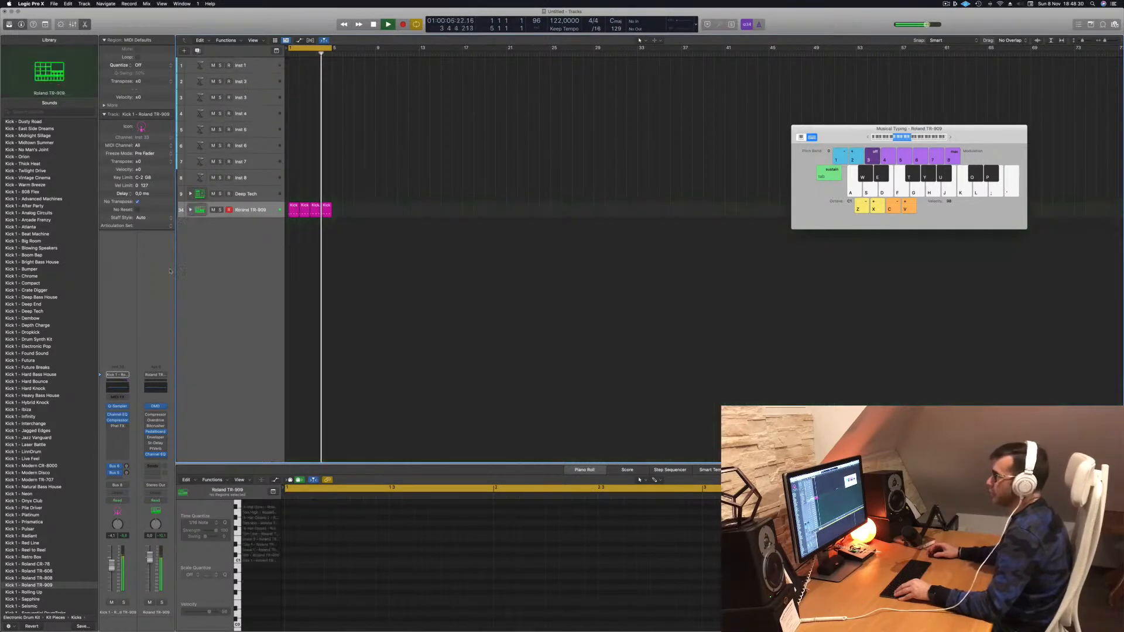
{"action": "left_click", "coordinate": [261, 195]}
{"action": "left_click_drag", "start_coordinate": [291, 208], "coordinate": [369, 207]}
{"action": "key", "text": "super+z"}
{"action": "left_click", "coordinate": [356, 215]}
{"action": "left_click_drag", "start_coordinate": [293, 209], "coordinate": [295, 195]}
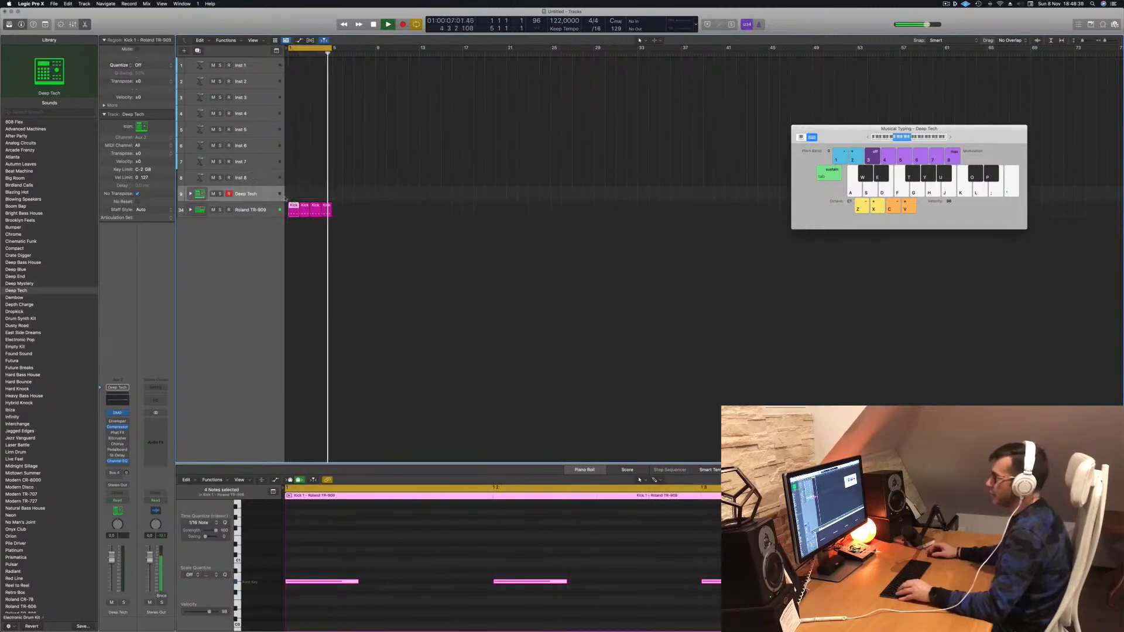
Expand the Deep Tech stack and try to copy the first kick region onto one of its subtracks.
{"action": "left_click", "coordinate": [191, 193]}
{"action": "scroll", "coordinate": [314, 359], "scroll_direction": "down", "scroll_amount": 5}
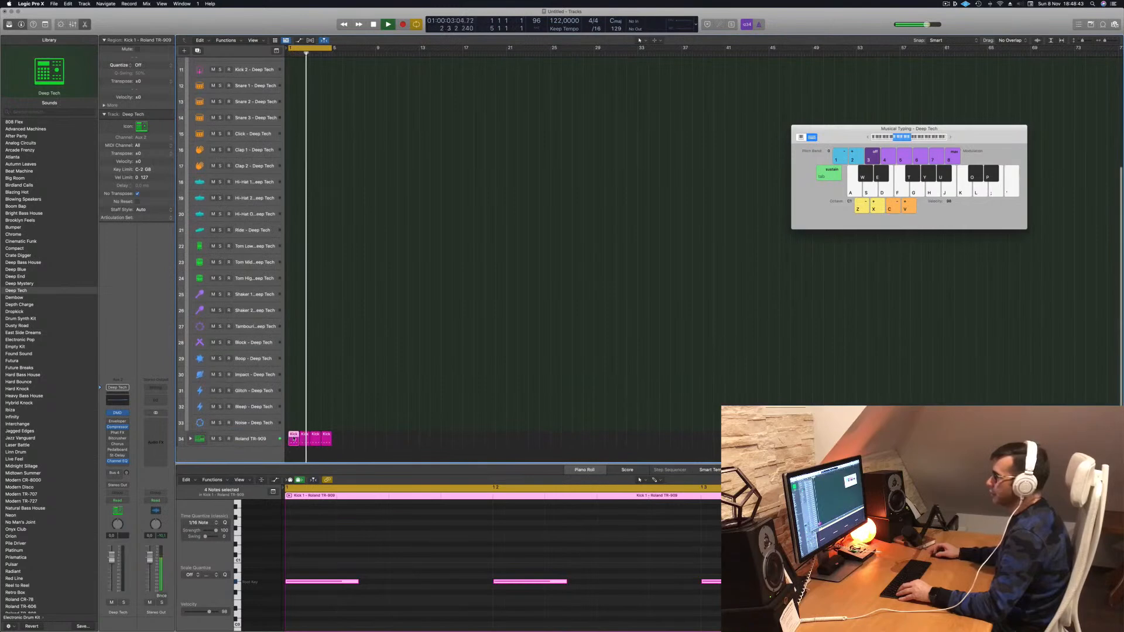
{"action": "left_click_drag", "start_coordinate": [294, 438], "coordinate": [295, 368]}
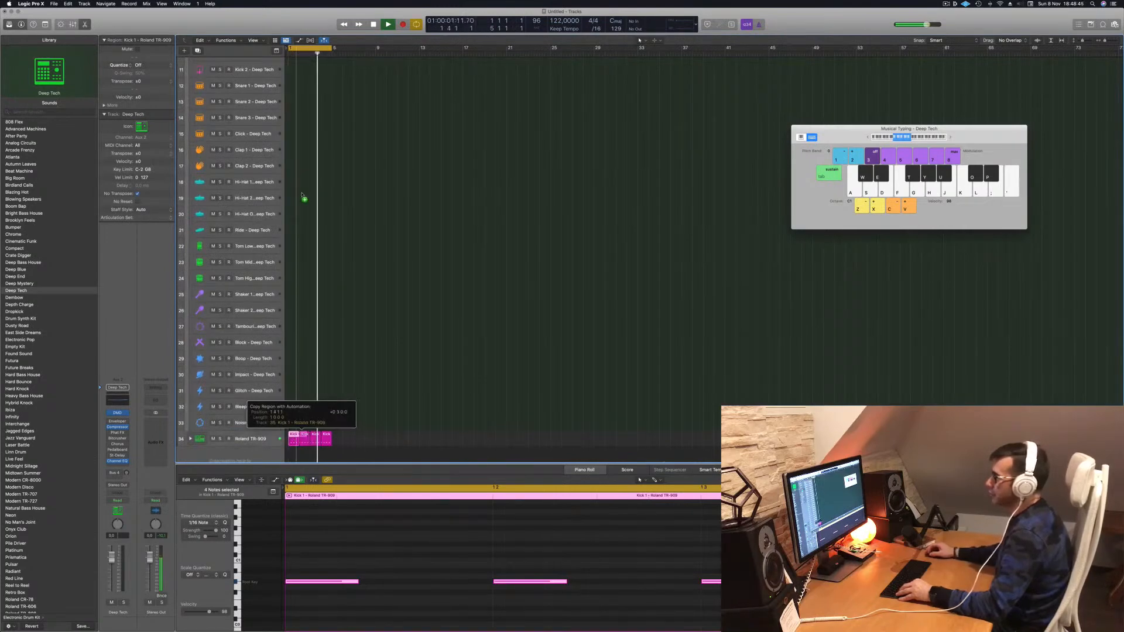
{"action": "left_click_drag", "start_coordinate": [302, 194], "coordinate": [302, 196]}
{"action": "scroll", "coordinate": [390, 269], "scroll_direction": "down", "scroll_amount": 1}
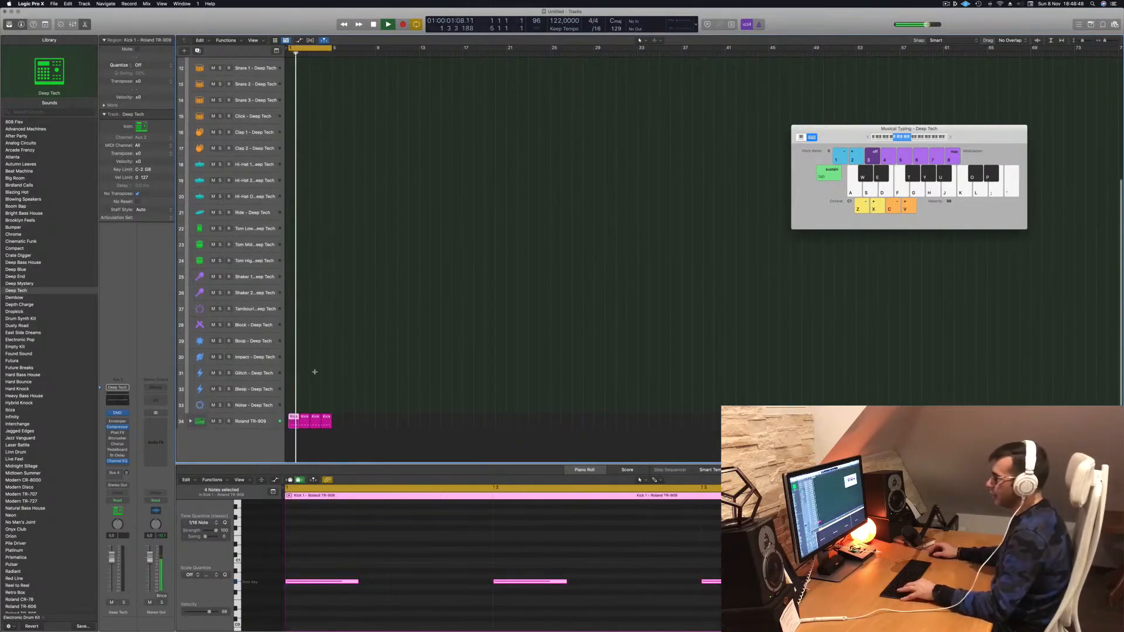
{"action": "key", "text": "super+z"}
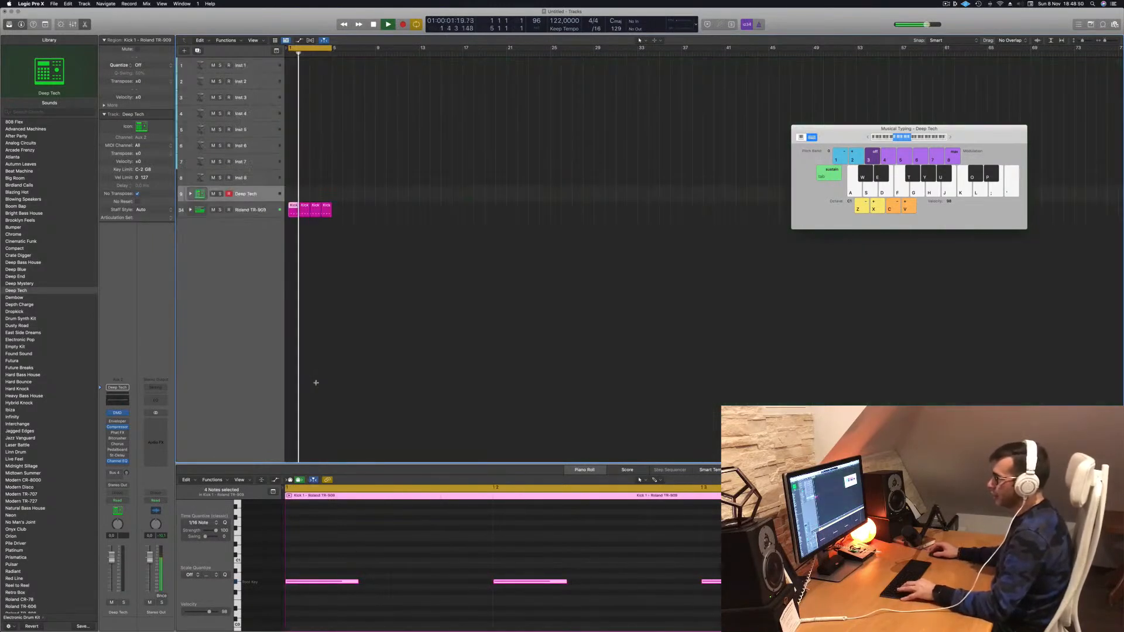
Copy the first region of the Roland TR-909 Kick 1 track to bar 1 of the Deep Tech Hi-Hat Open track.
{"action": "left_click", "coordinate": [190, 209]}
{"action": "mouse_move", "coordinate": [295, 226]}
{"action": "left_mouse_down"}
{"action": "mouse_move", "coordinate": [296, 195]}
{"action": "mouse_move", "coordinate": [292, 229]}
{"action": "left_mouse_up"}
{"action": "left_click", "coordinate": [305, 230]}
{"action": "left_click", "coordinate": [189, 195]}
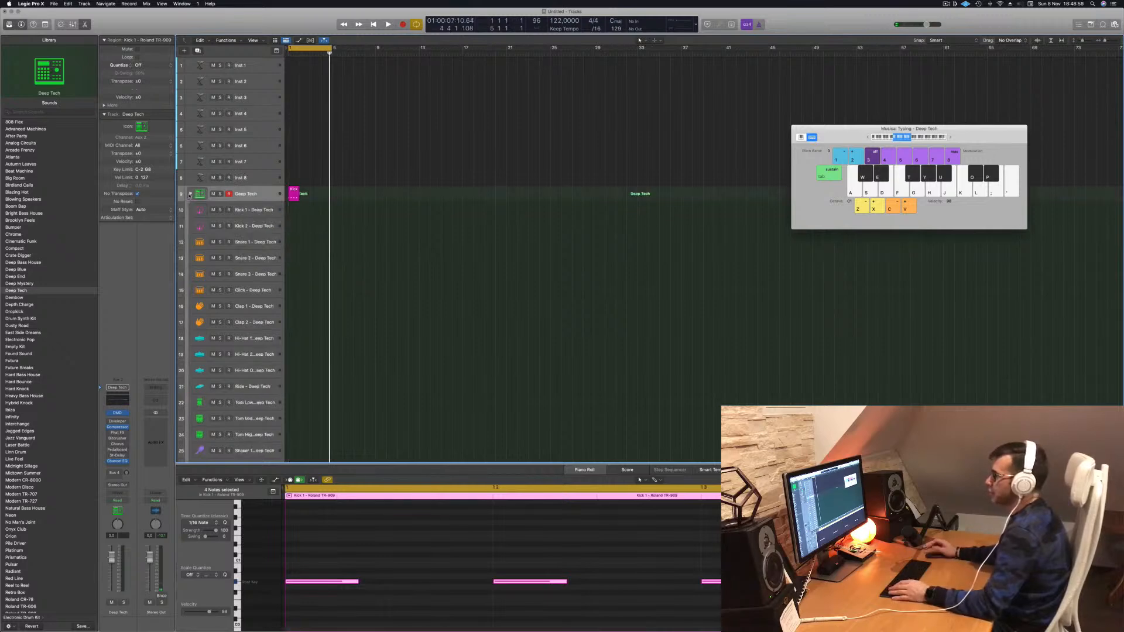
{"action": "left_click", "coordinate": [295, 196]}
{"action": "left_click_drag", "start_coordinate": [294, 195], "coordinate": [293, 369]}
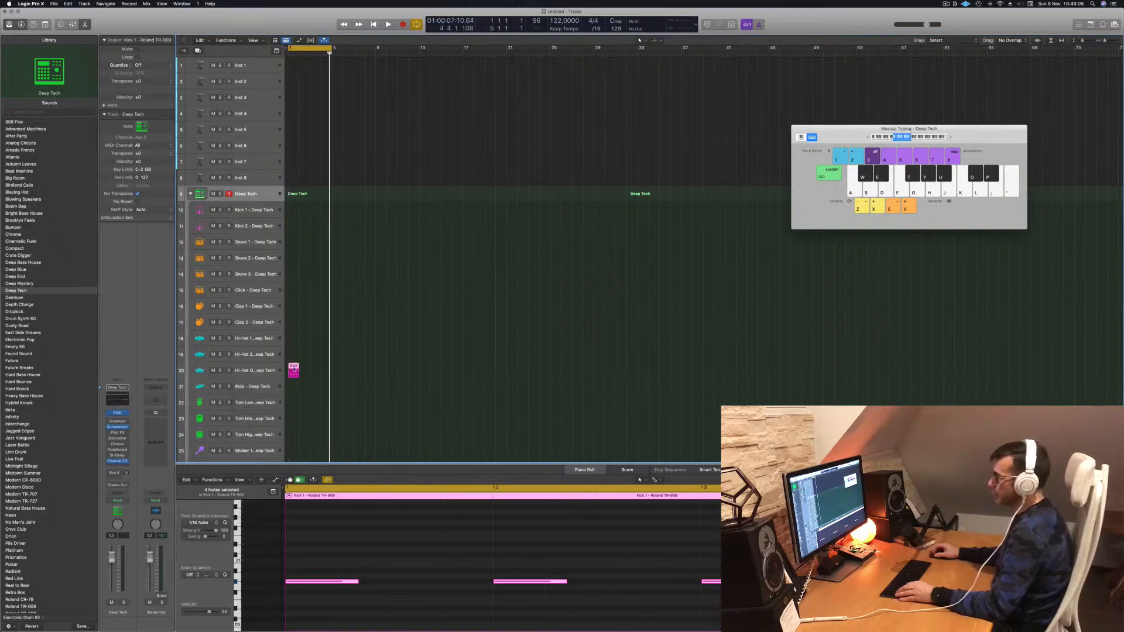
Shift all notes of the Hi-Hat Open region an eighth note later so they fall on the offbeats.
{"action": "left_click", "coordinate": [408, 577]}
{"action": "key", "text": "super+a"}
{"action": "key", "text": "alt+Right"}
{"action": "key", "text": "alt+Right"}
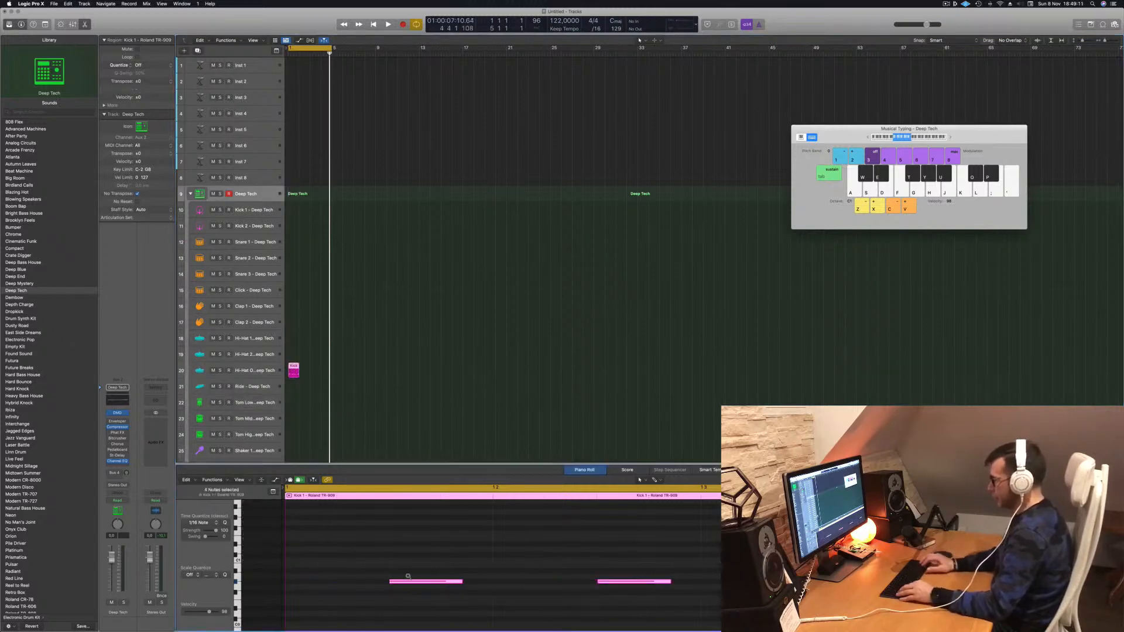
Duplicate the Hi-Hat Open region until it fills the four-bar cycle and play the loop.
{"action": "left_click_drag", "start_coordinate": [295, 366], "coordinate": [317, 372]}
{"action": "left_click", "coordinate": [290, 365], "text": "shift"}
{"action": "scroll", "coordinate": [342, 296], "scroll_direction": "down", "scroll_amount": 1}
{"action": "key", "text": "space"}
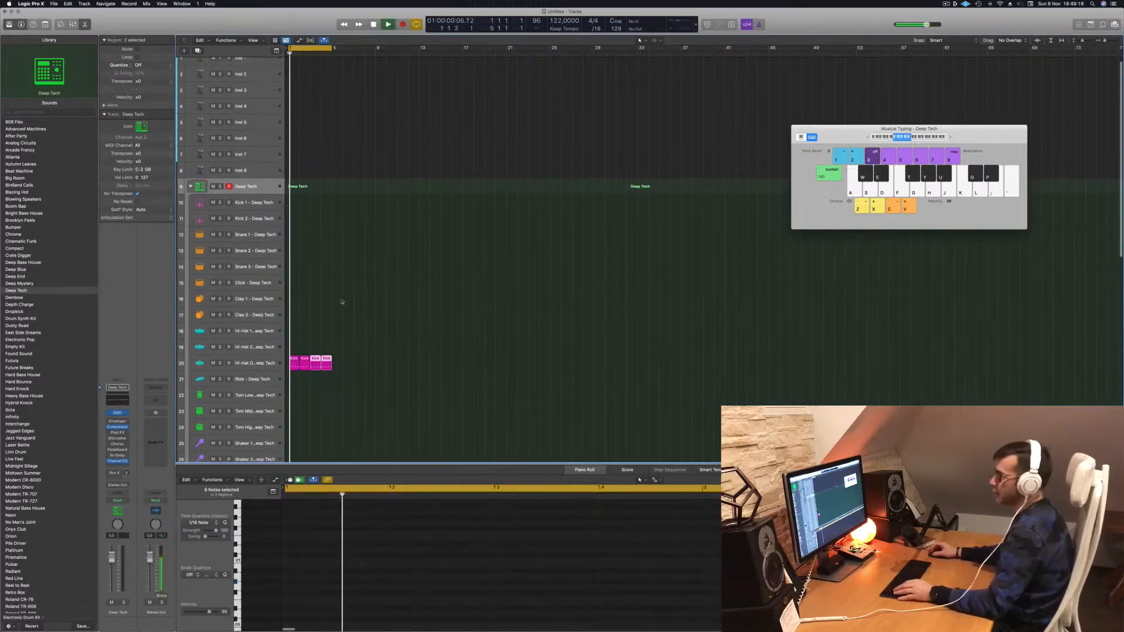
Transpose the notes of all four Hi-Hat Open regions up to the pitch that triggers the open hi-hat and play the loop.
{"action": "key", "text": "super+a"}
{"action": "left_click", "coordinate": [357, 543]}
{"action": "key", "text": "super+a"}
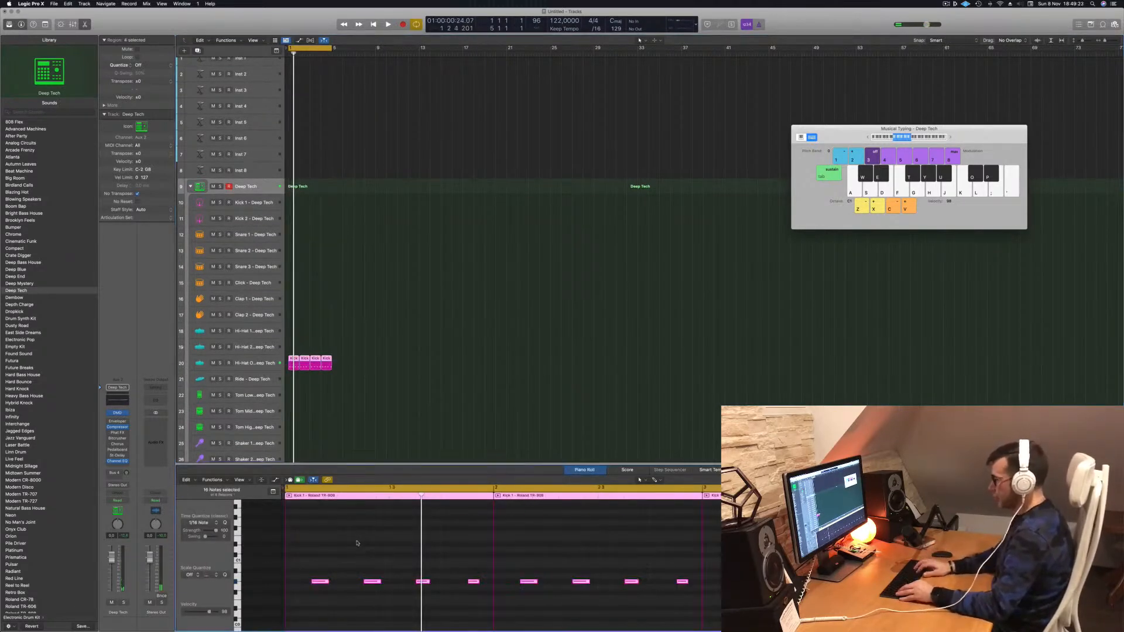
{"action": "key", "text": "alt+shift+Up"}
{"action": "key", "text": "alt+shift+Up"}
{"action": "scroll", "coordinate": [363, 554], "scroll_direction": "up", "scroll_amount": 10}
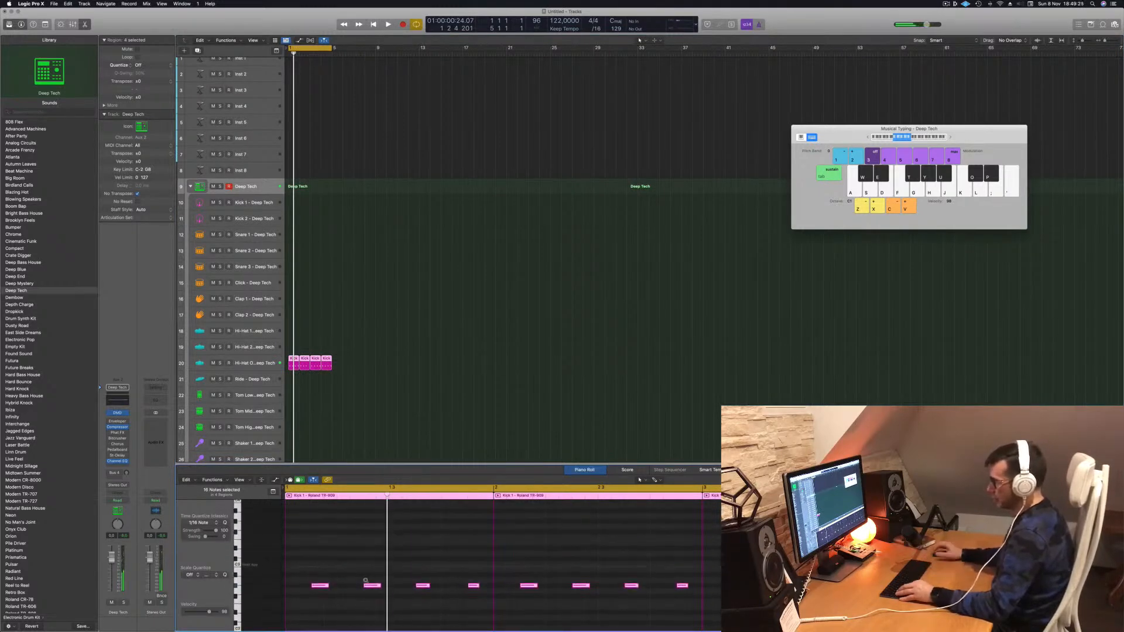
{"action": "key", "text": "alt+Up"}
{"action": "key", "text": "alt+Up"}
{"action": "key", "text": "space"}
Lower the reverb send of the Hi-Hat Open track and start its sample's fade-out much earlier in Quick Sampler.
{"action": "left_click", "coordinate": [201, 364]}
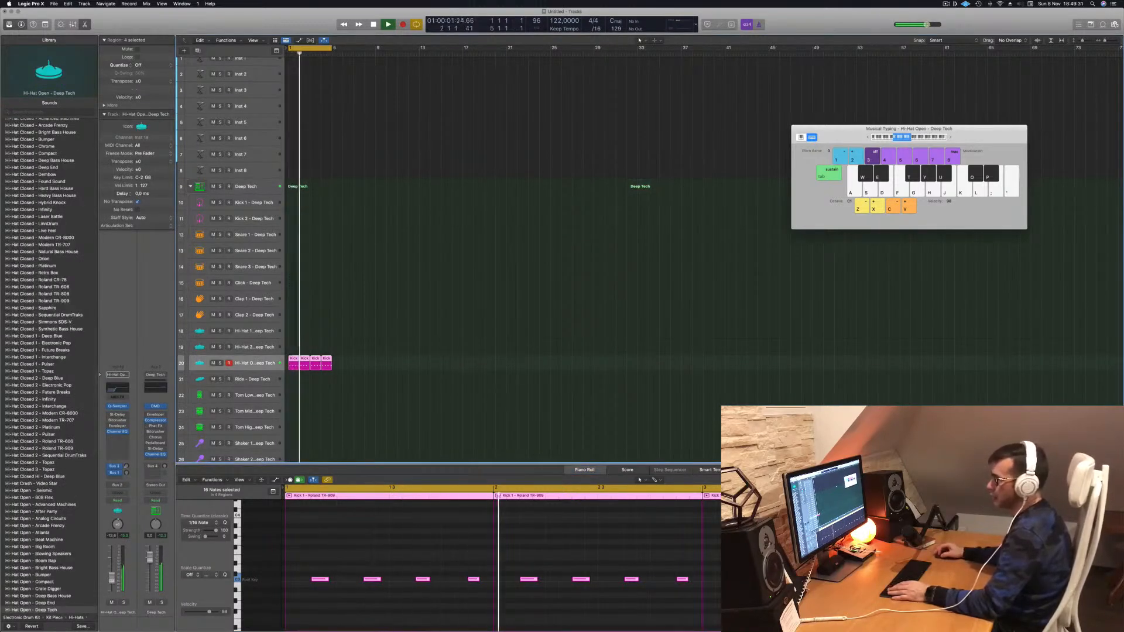
{"action": "left_click_drag", "start_coordinate": [126, 467], "coordinate": [126, 495]}
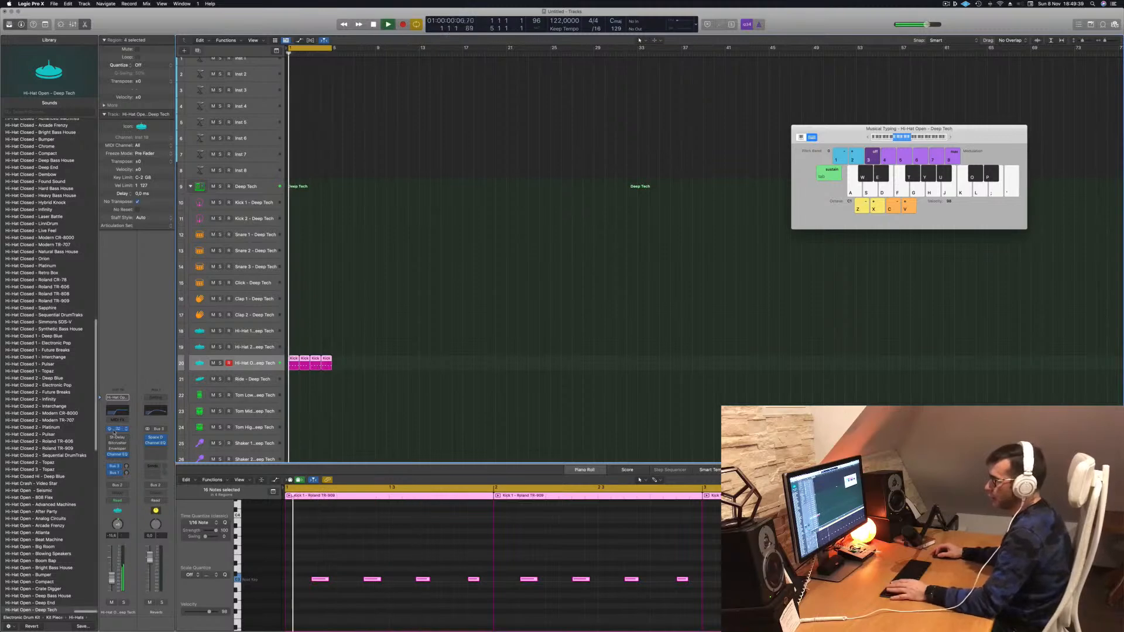
{"action": "left_click", "coordinate": [118, 429]}
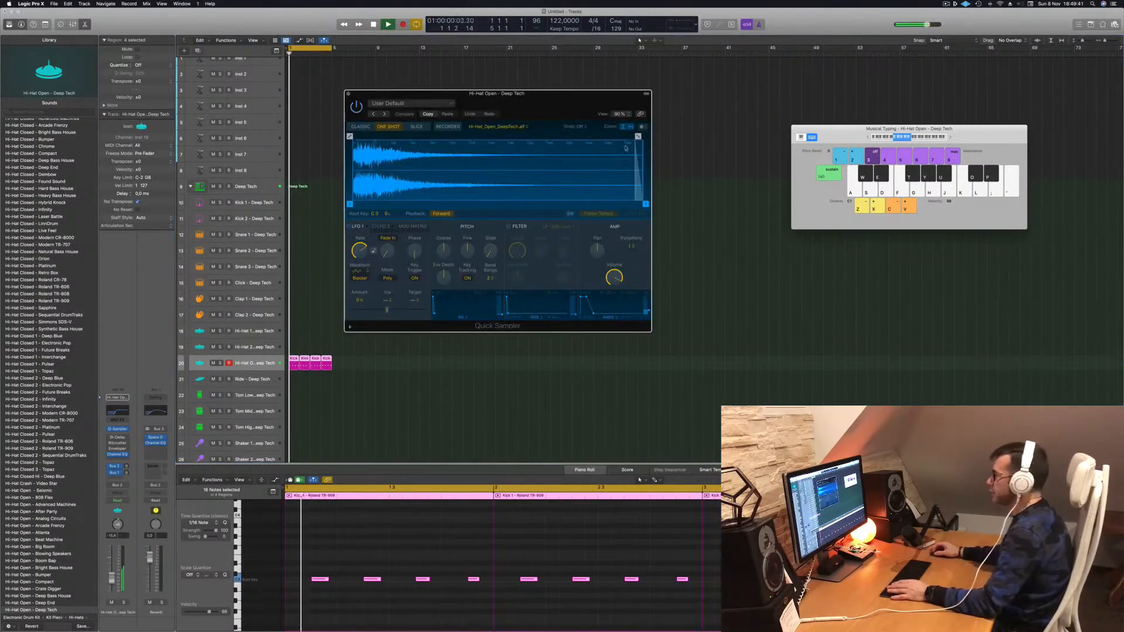
{"action": "left_click_drag", "start_coordinate": [638, 136], "coordinate": [381, 136]}
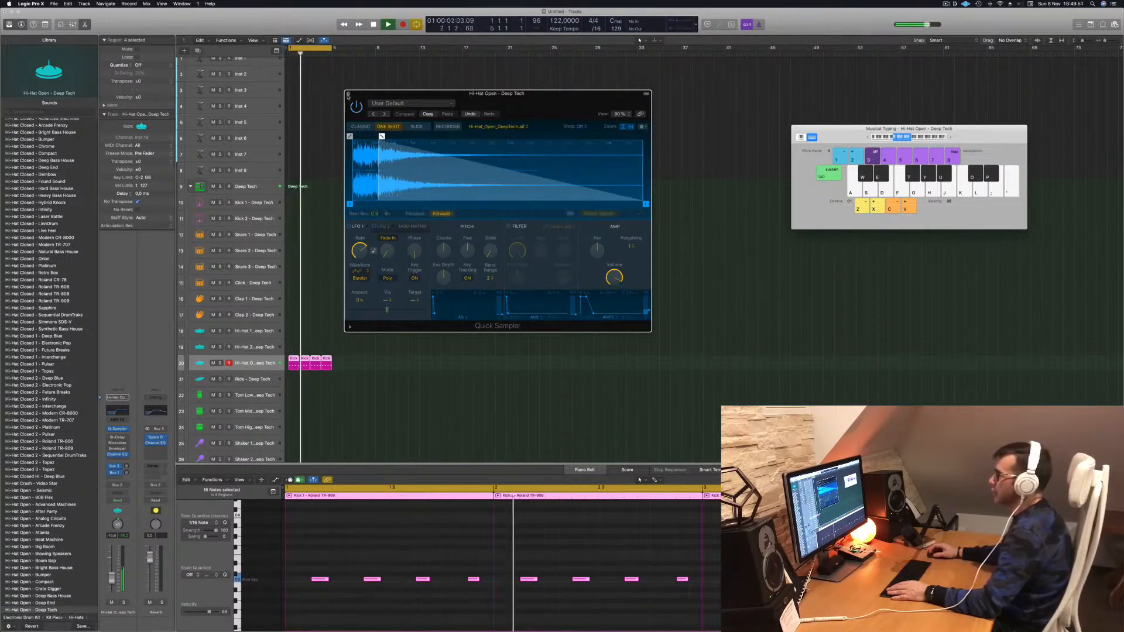
{"action": "left_click", "coordinate": [349, 93]}
Try the notes of the Hi-Hat Open regions at lower and higher pitches during playback, and return them to their starting pitch.
{"action": "scroll", "coordinate": [341, 351], "scroll_direction": "down", "scroll_amount": 10}
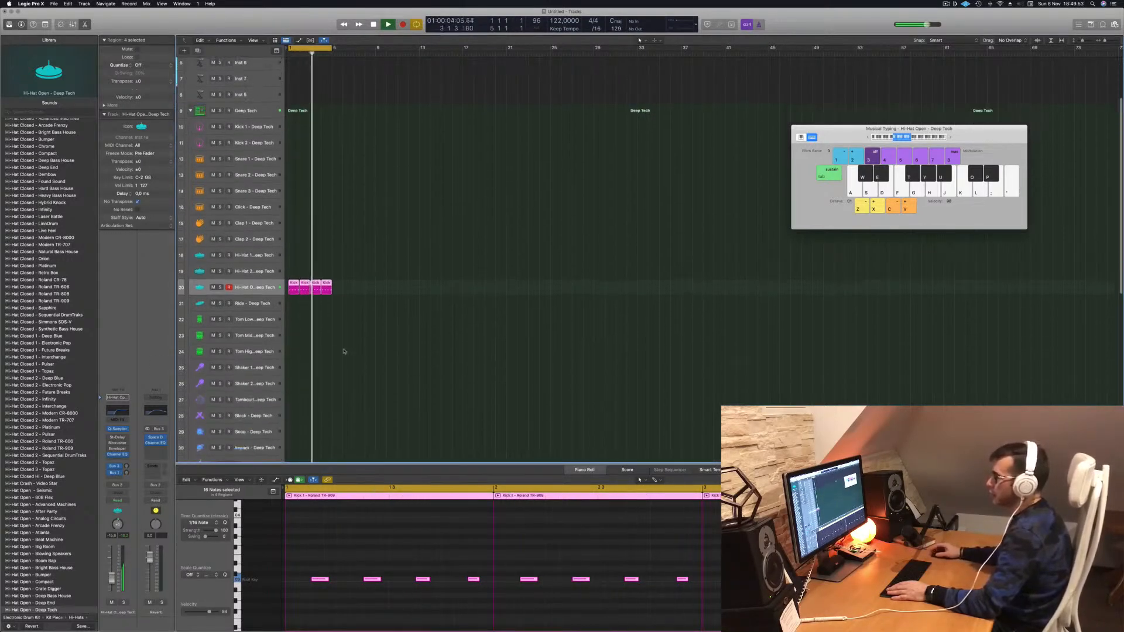
{"action": "left_click", "coordinate": [264, 401]}
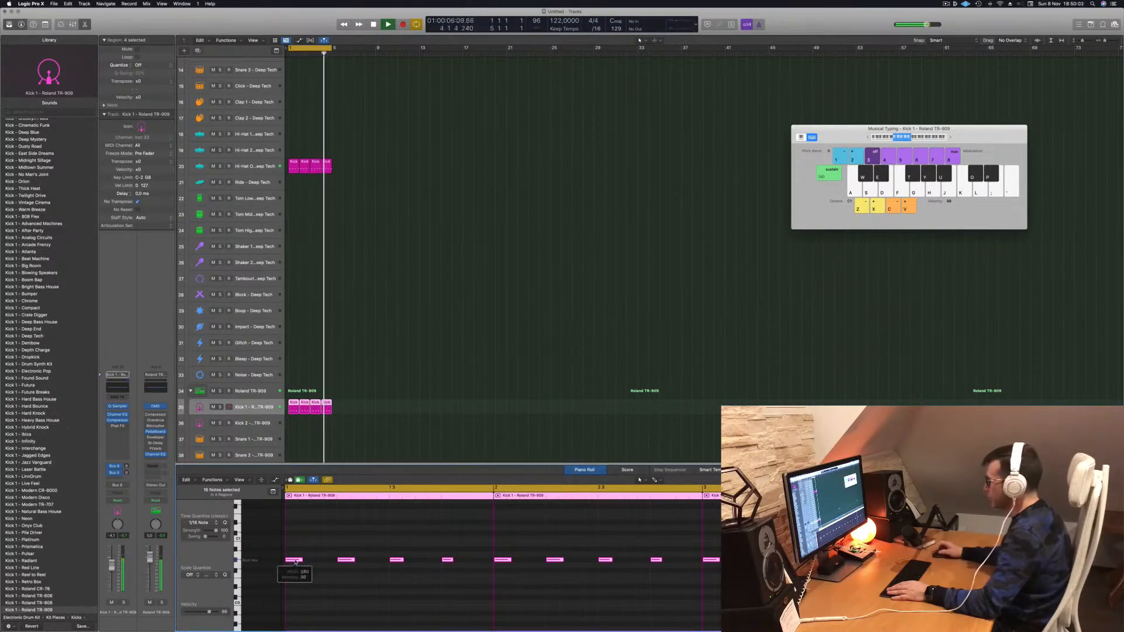
{"action": "scroll", "coordinate": [355, 197], "scroll_direction": "up", "scroll_amount": 1}
{"action": "left_click_drag", "start_coordinate": [353, 196], "coordinate": [292, 179]}
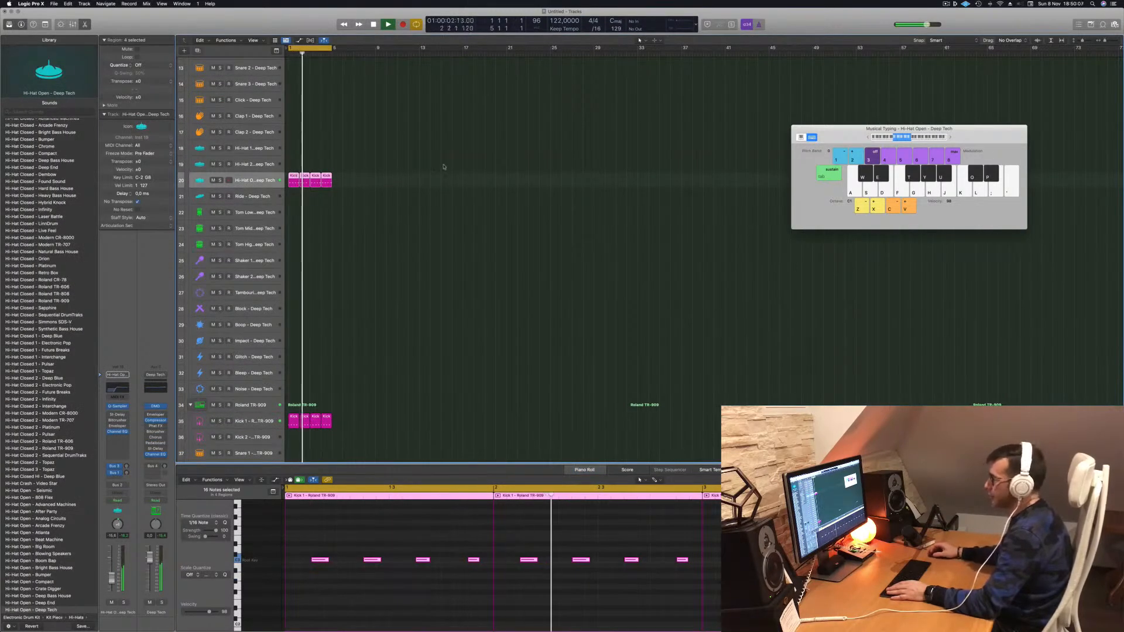
{"action": "mouse_move", "coordinate": [300, 538]}
{"action": "left_mouse_down"}
{"action": "mouse_move", "coordinate": [634, 577]}
{"action": "mouse_move", "coordinate": [1118, 591]}
{"action": "left_mouse_up"}
{"action": "key", "text": "alt+Down"}
{"action": "key", "text": "alt+Down"}
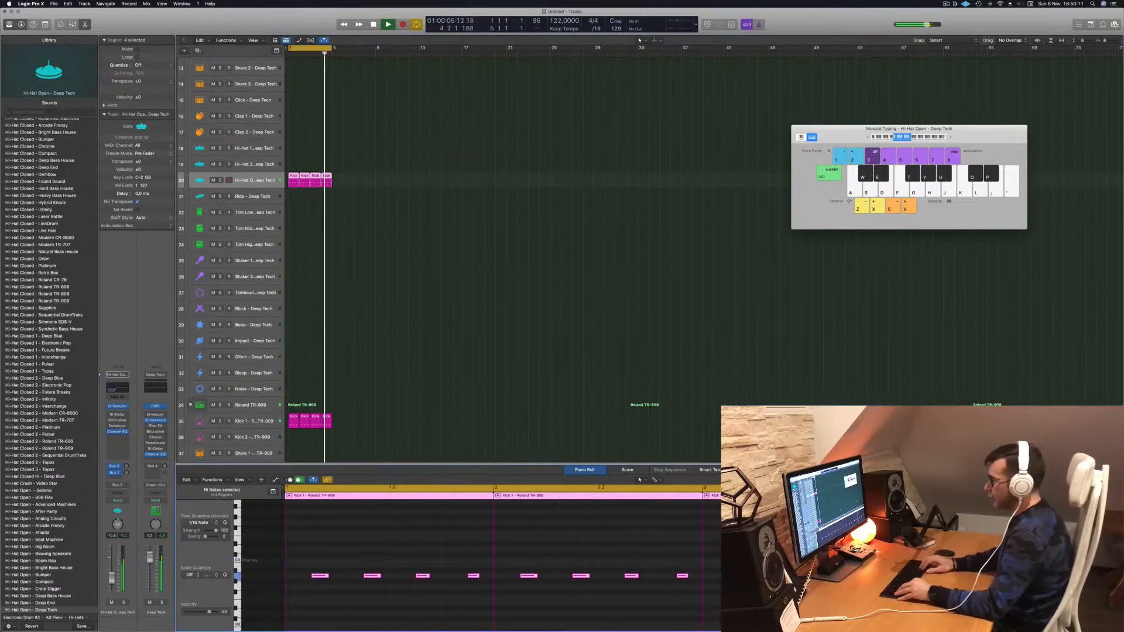
{"action": "key", "text": "alt+Up"}
{"action": "key", "text": "alt+Up"}
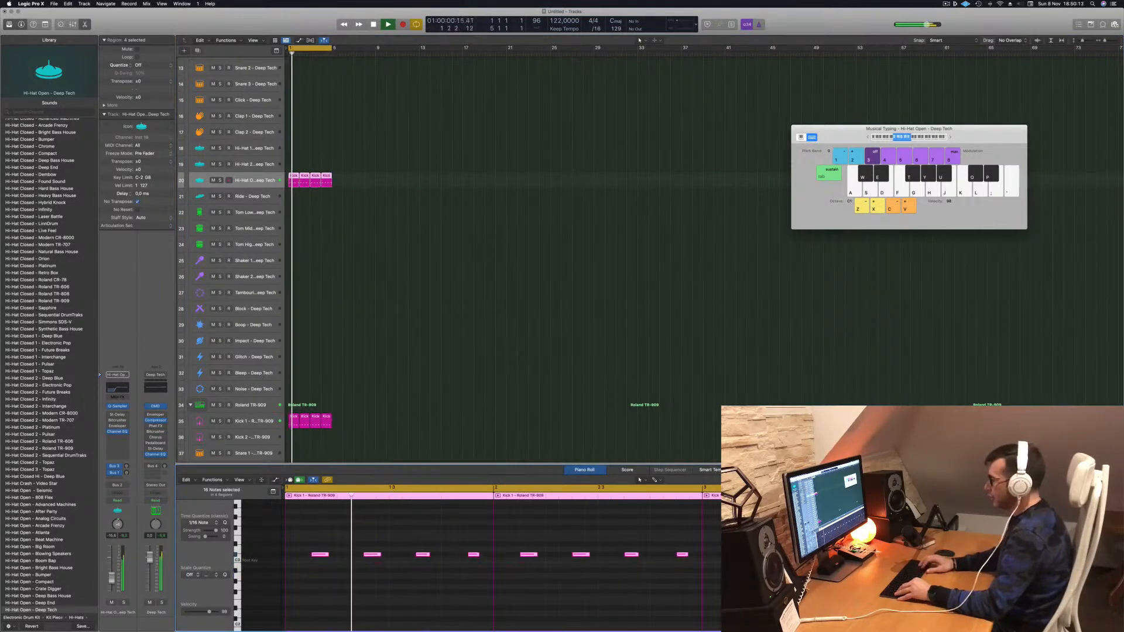
{"action": "key", "text": "space"}
{"action": "key", "text": "space"}
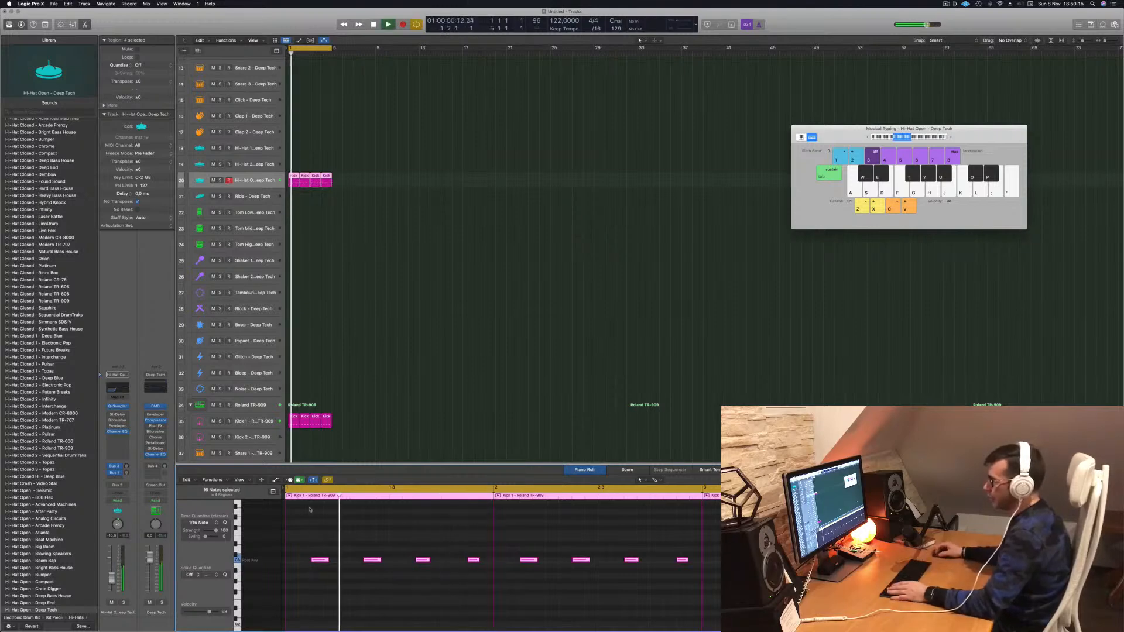
Transpose all notes of the four Kick 1 - Roland TR-909 regions up four semitones while the loop plays.
{"action": "left_click_drag", "start_coordinate": [344, 424], "coordinate": [266, 430]}
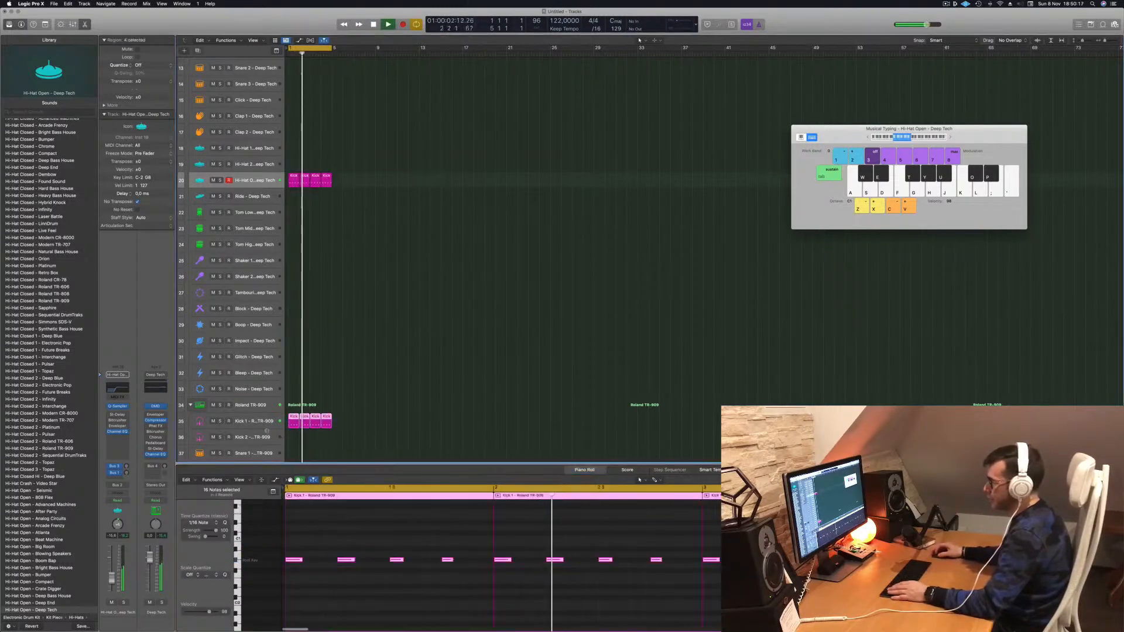
{"action": "left_click", "coordinate": [324, 596]}
{"action": "key", "text": "super+a"}
{"action": "key", "text": "alt+Up"}
{"action": "key", "text": "alt+Up"}
{"action": "key", "text": "alt+Up"}
{"action": "key", "text": "alt+Up"}
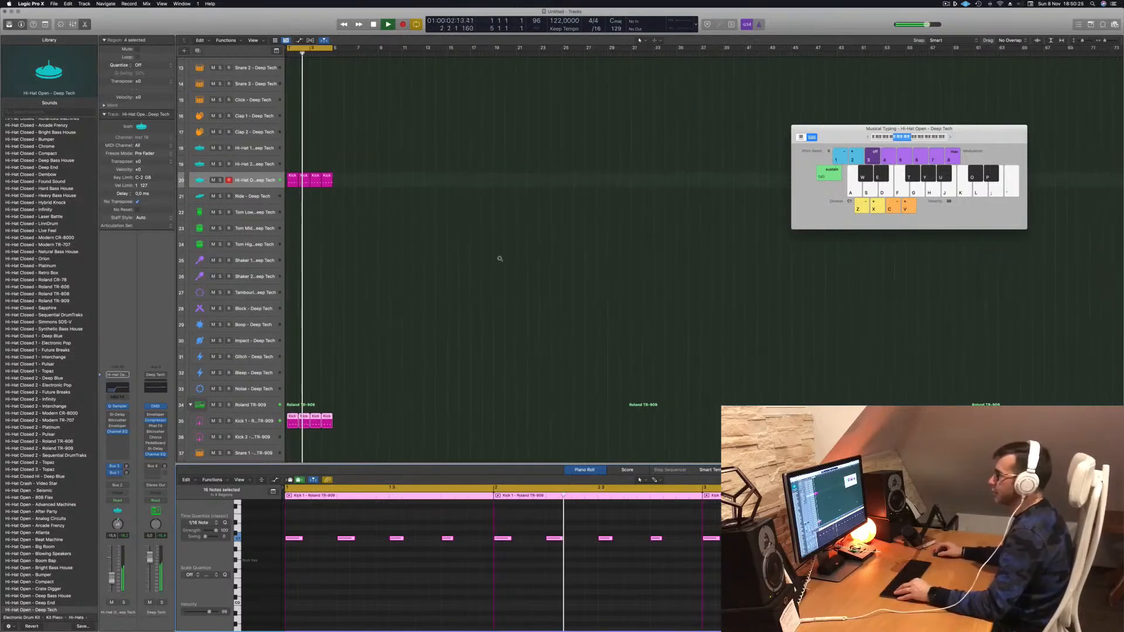
Listen to the loop and look through the Deep Tech and Roland TR-909 tracks for another percussion sound.
{"action": "scroll", "coordinate": [456, 292], "scroll_direction": "down", "scroll_amount": 2}
{"action": "scroll", "coordinate": [461, 319], "scroll_direction": "down", "scroll_amount": 2}
{"action": "scroll", "coordinate": [454, 315], "scroll_direction": "down", "scroll_amount": 3}
{"action": "scroll", "coordinate": [472, 231], "scroll_direction": "up", "scroll_amount": 2}
{"action": "scroll", "coordinate": [422, 103], "scroll_direction": "up", "scroll_amount": 6}
{"action": "key", "text": "space"}
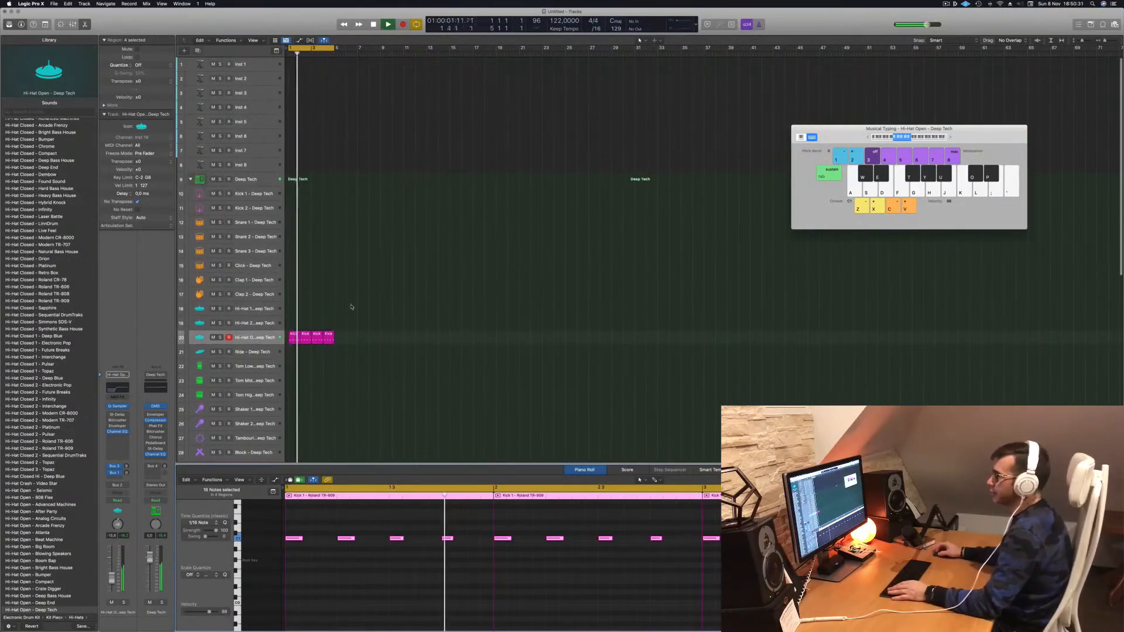
{"action": "scroll", "coordinate": [348, 306], "scroll_direction": "down", "scroll_amount": 1}
{"action": "left_click", "coordinate": [378, 319]}
{"action": "scroll", "coordinate": [374, 363], "scroll_direction": "down", "scroll_amount": 7}
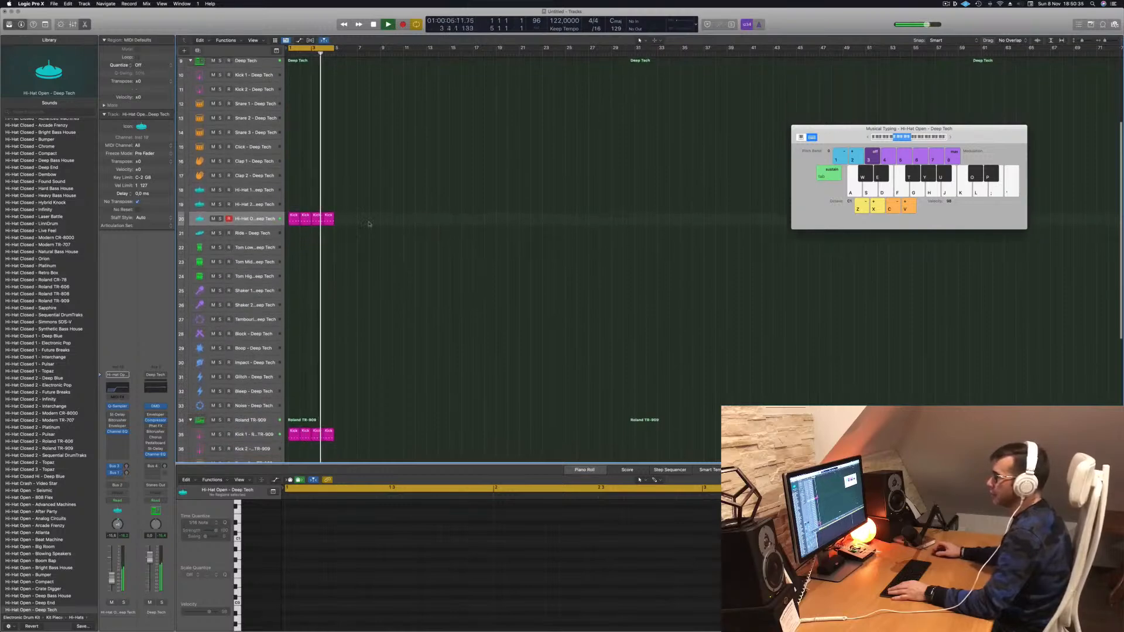
{"action": "scroll", "coordinate": [335, 404], "scroll_direction": "down", "scroll_amount": 7}
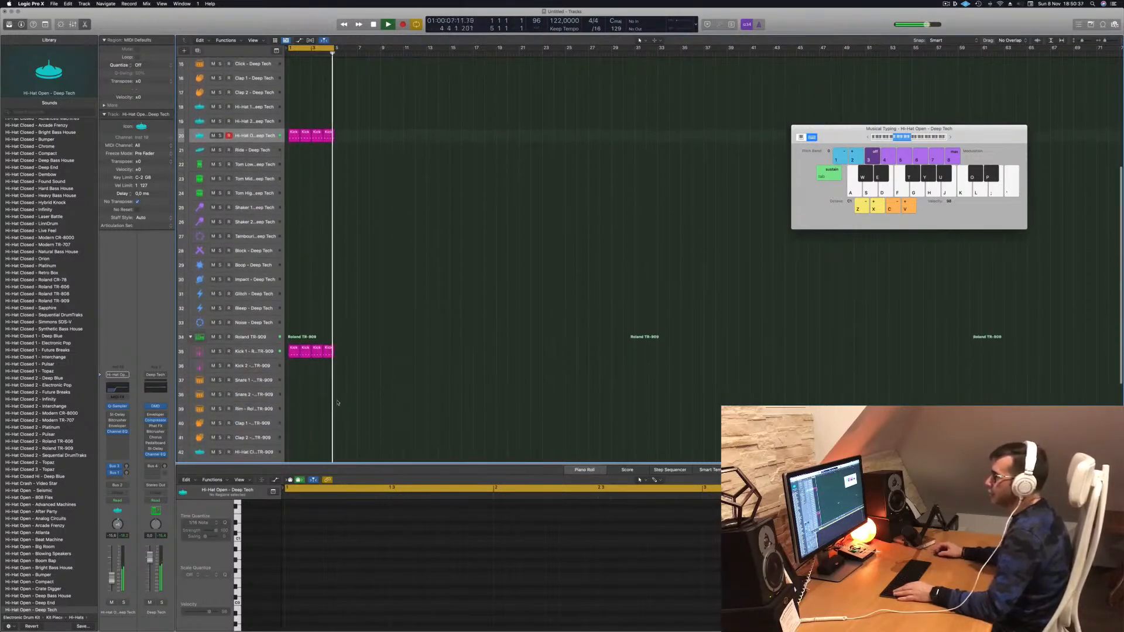
{"action": "scroll", "coordinate": [322, 379], "scroll_direction": "down", "scroll_amount": 4}
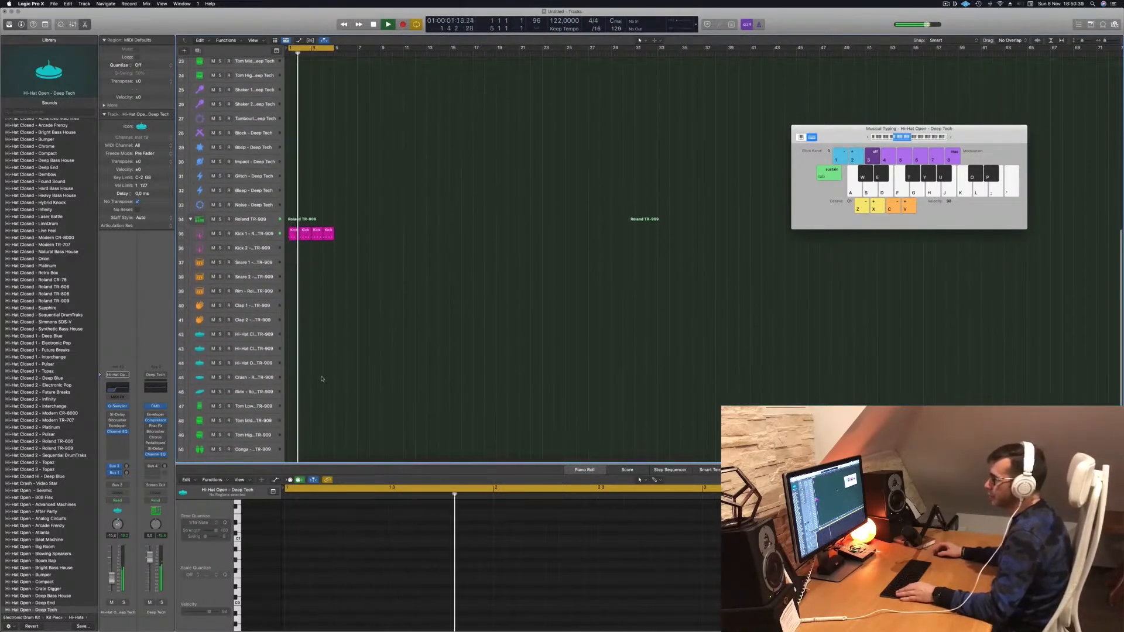
{"action": "scroll", "coordinate": [360, 339], "scroll_direction": "up", "scroll_amount": 9}
{"action": "scroll", "coordinate": [360, 305], "scroll_direction": "up", "scroll_amount": 2}
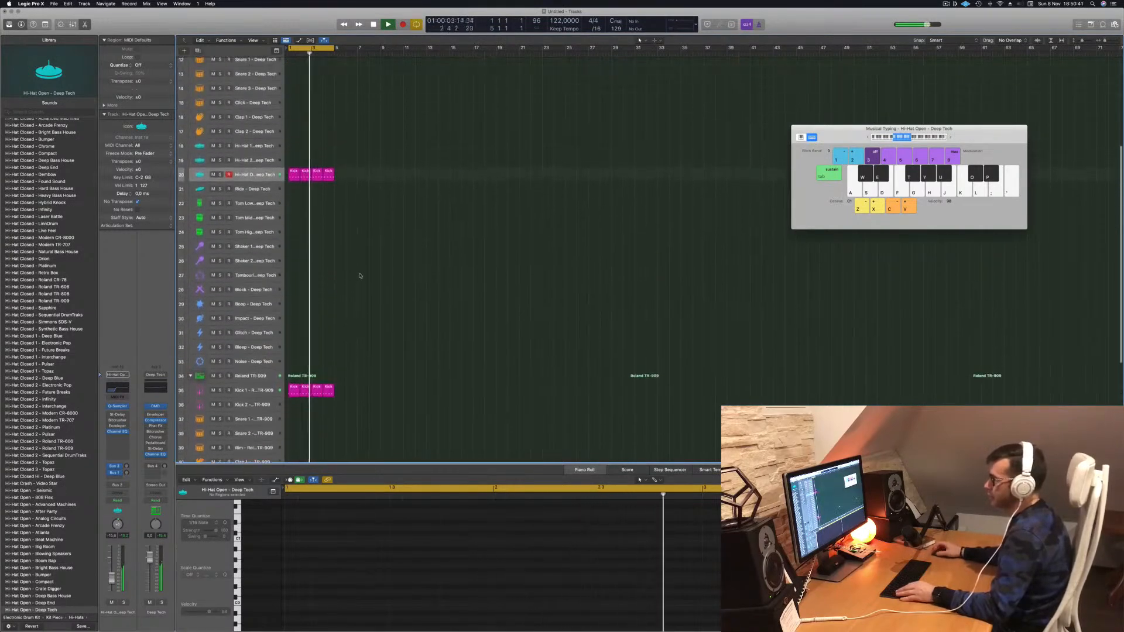
Copy the first Hi-Hat Open region onto the Block - Deep Tech track at the start of bar 1.
{"action": "left_click", "coordinate": [302, 177]}
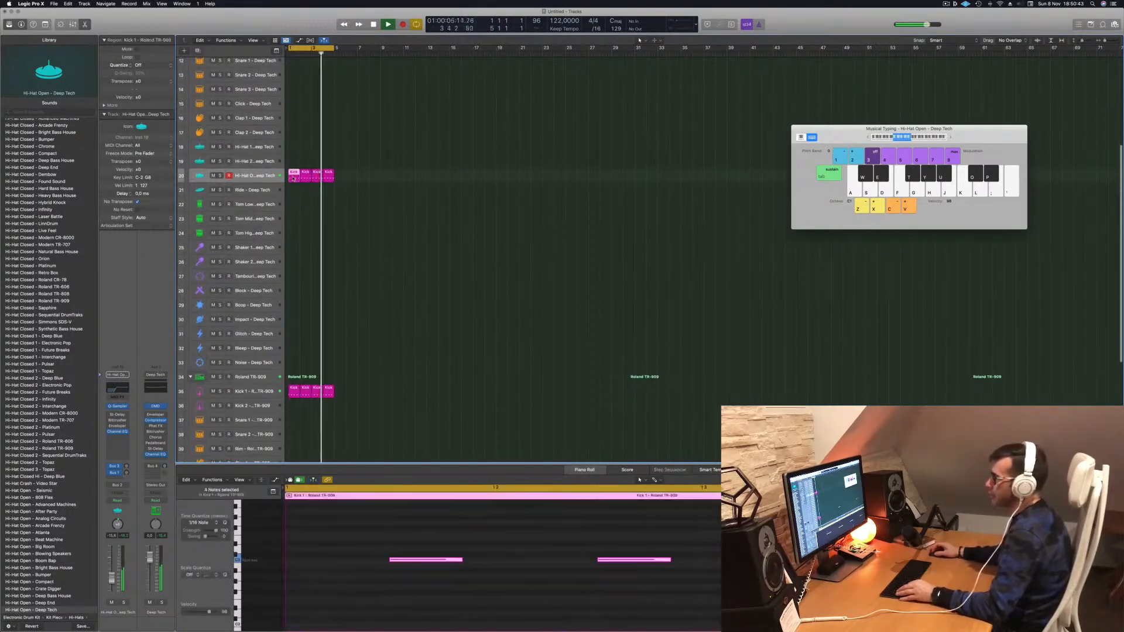
{"action": "left_click_drag", "start_coordinate": [302, 177], "coordinate": [290, 296]}
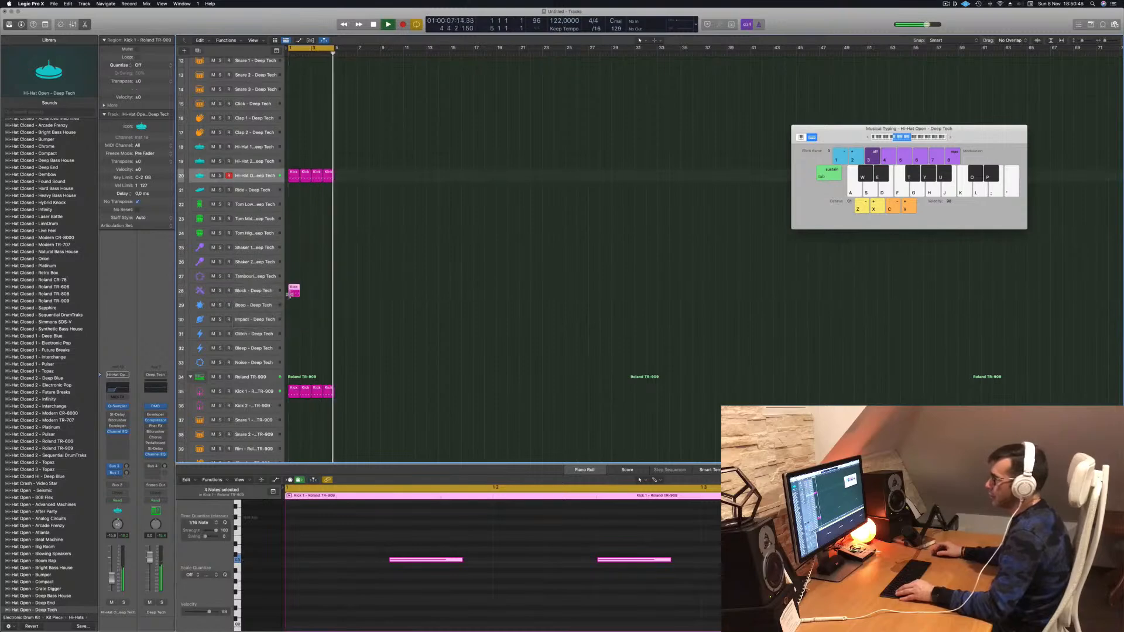
{"action": "scroll", "coordinate": [418, 550], "scroll_direction": "down", "scroll_amount": 3}
{"action": "scroll", "coordinate": [417, 551], "scroll_direction": "down", "scroll_amount": 3}
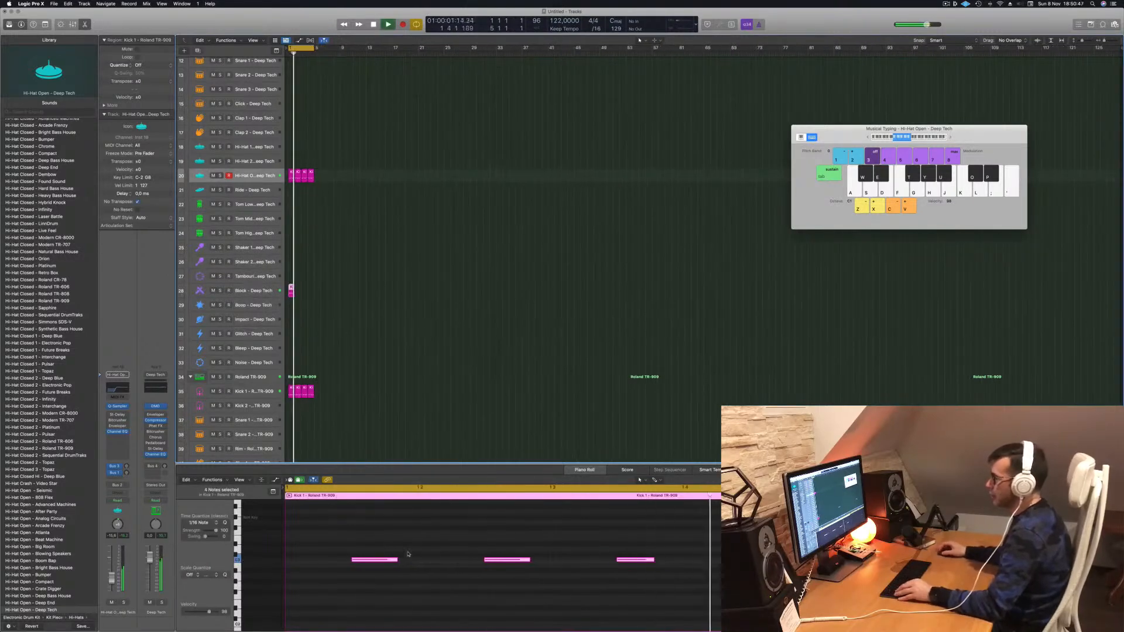
Reduce the Block region to two short notes a sixteenth apart at its start, deleting all the other notes.
{"action": "left_click_drag", "start_coordinate": [332, 547], "coordinate": [632, 589]}
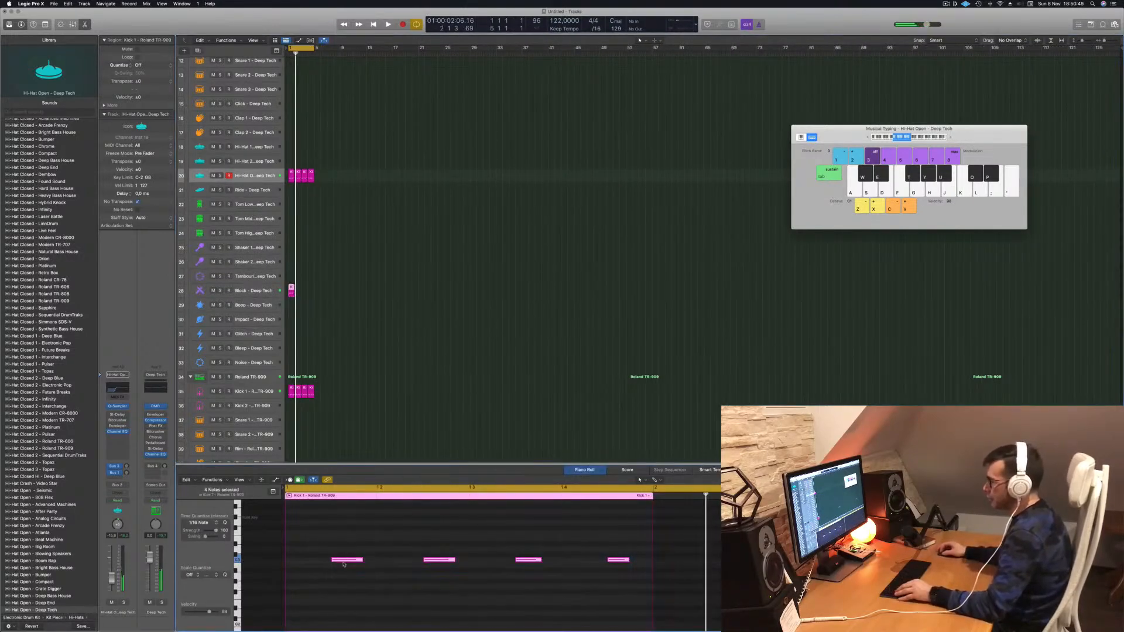
{"action": "mouse_move", "coordinate": [346, 560]}
{"action": "left_mouse_down"}
{"action": "mouse_move", "coordinate": [300, 561]}
{"action": "mouse_move", "coordinate": [338, 566]}
{"action": "mouse_move", "coordinate": [337, 556]}
{"action": "left_mouse_up"}
{"action": "key", "text": "space"}
{"action": "key", "text": "space"}
{"action": "key", "text": "space"}
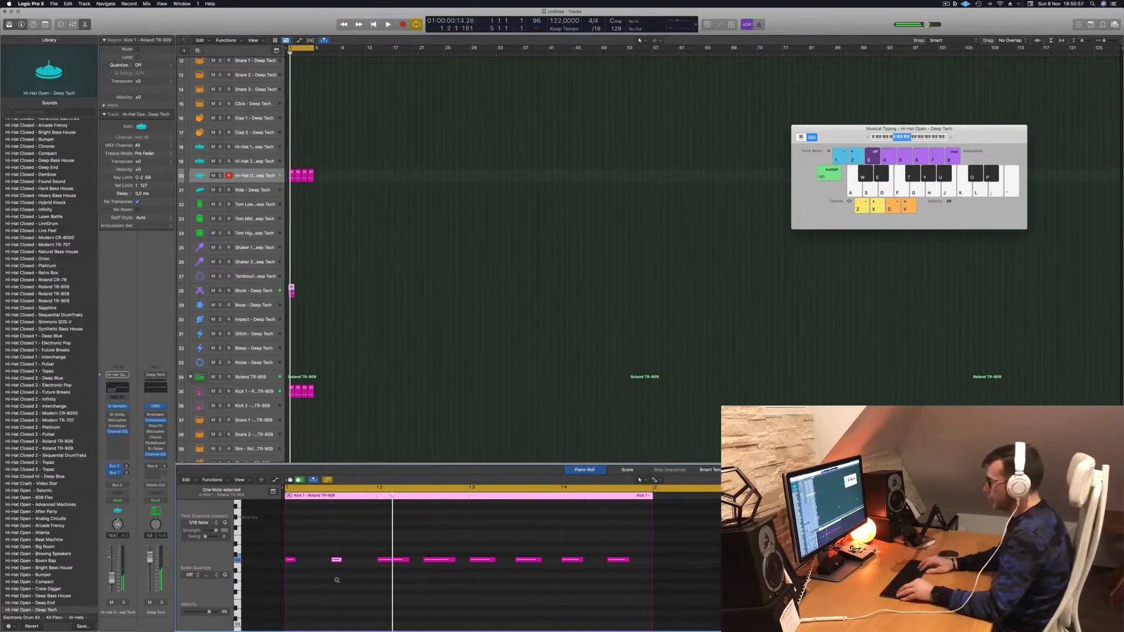
{"action": "left_click_drag", "start_coordinate": [375, 532], "coordinate": [701, 612]}
{"action": "key", "text": "Delete"}
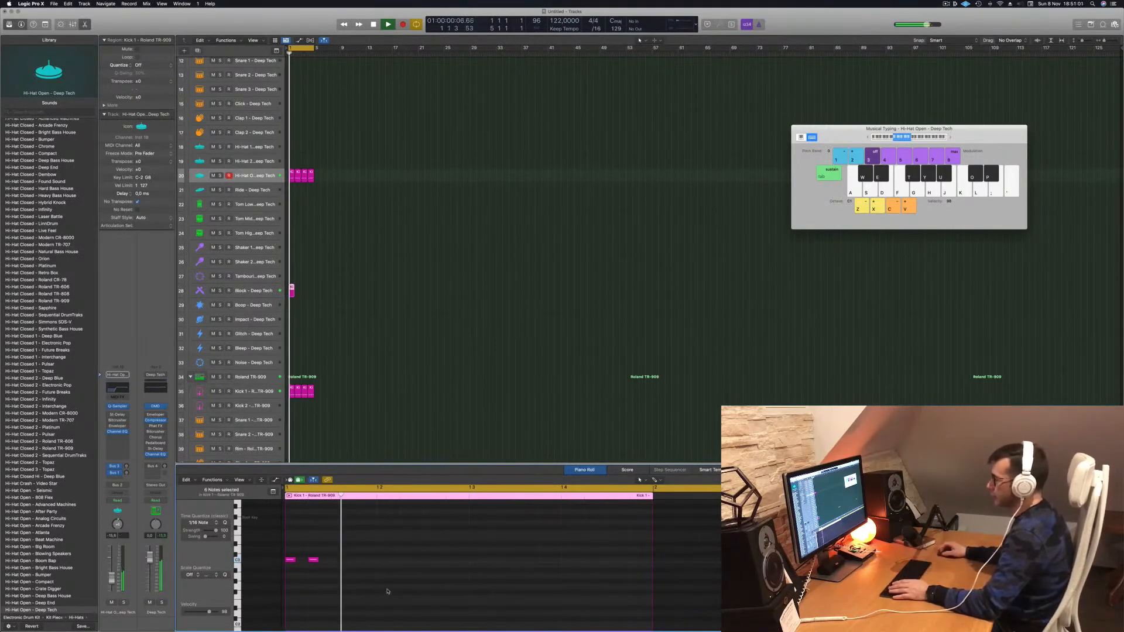
Shift the two block notes an eighth note later and copy the pair onto every beat of the bar.
{"action": "left_click_drag", "start_coordinate": [344, 553], "coordinate": [295, 567]}
{"action": "key", "text": "space"}
{"action": "key", "text": "space"}
{"action": "key", "text": "space"}
{"action": "left_click_drag", "start_coordinate": [336, 562], "coordinate": [429, 563]}
{"action": "scroll", "coordinate": [413, 561], "scroll_direction": "left", "scroll_amount": 2}
{"action": "left_click_drag", "start_coordinate": [311, 550], "coordinate": [503, 571]}
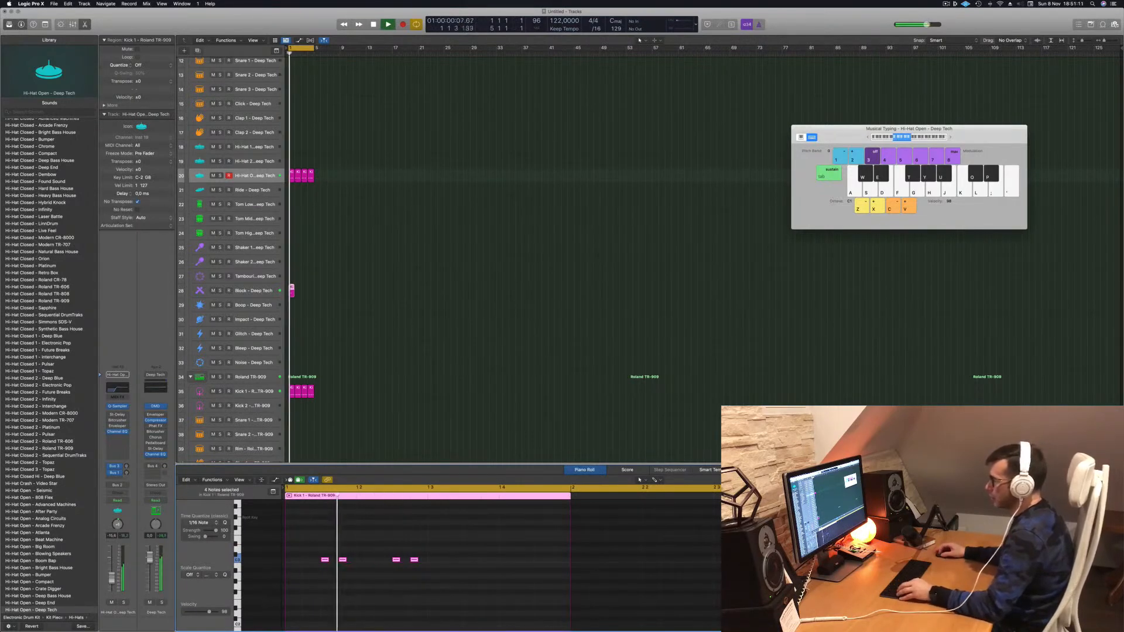
{"action": "left_click_drag", "start_coordinate": [327, 560], "coordinate": [467, 567]}
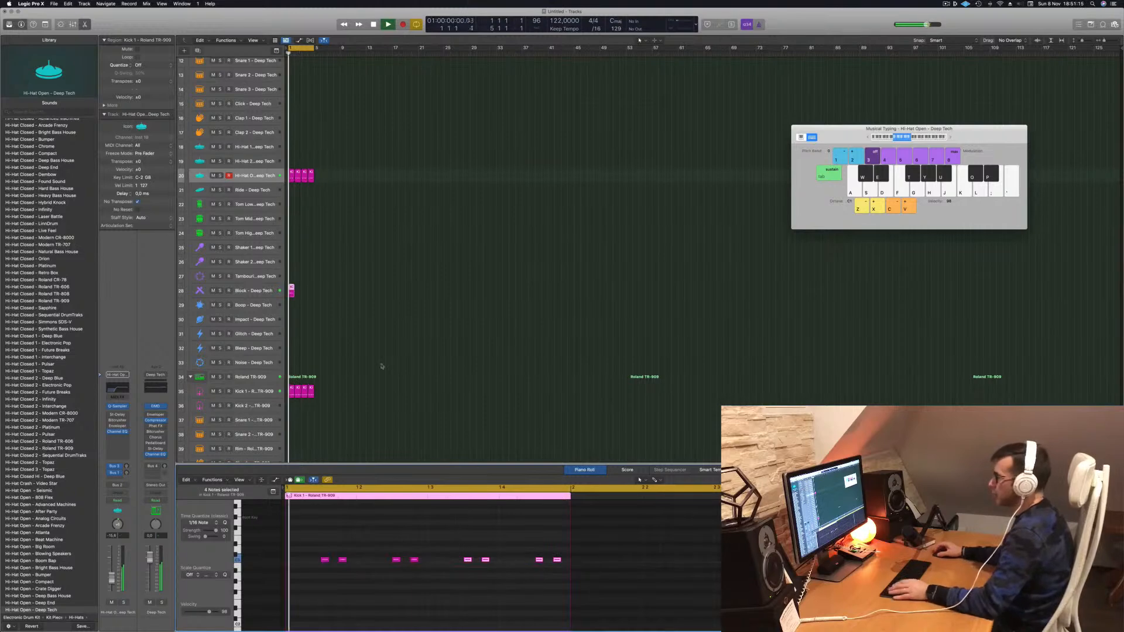
Duplicate the Block region until it fills the four-bar cycle.
{"action": "left_click", "coordinate": [226, 393]}
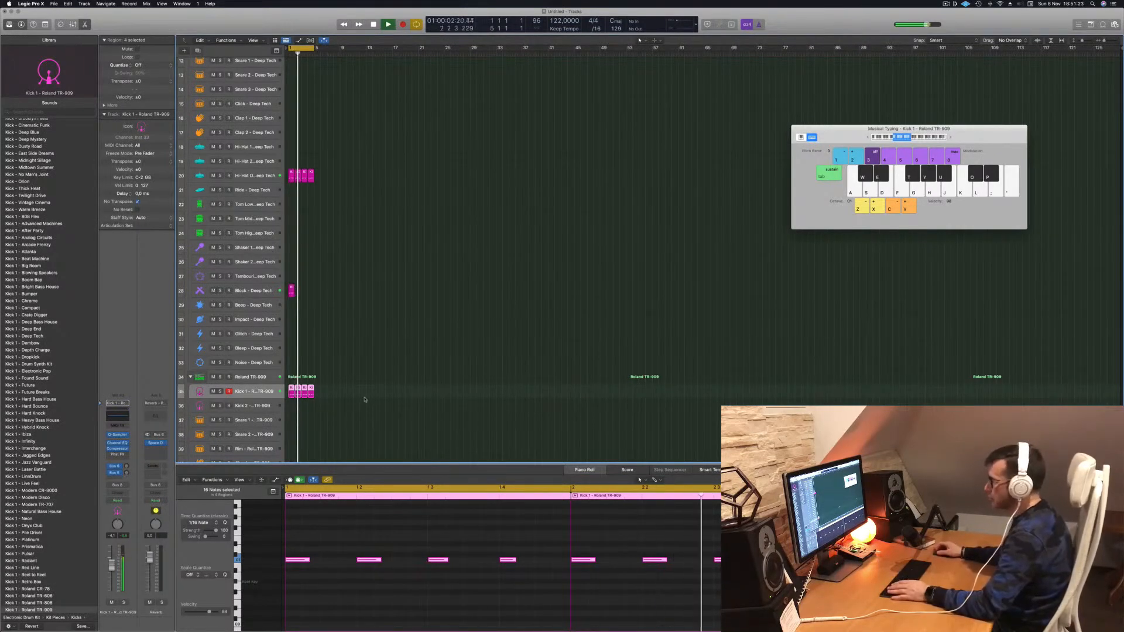
{"action": "left_click", "coordinate": [377, 375]}
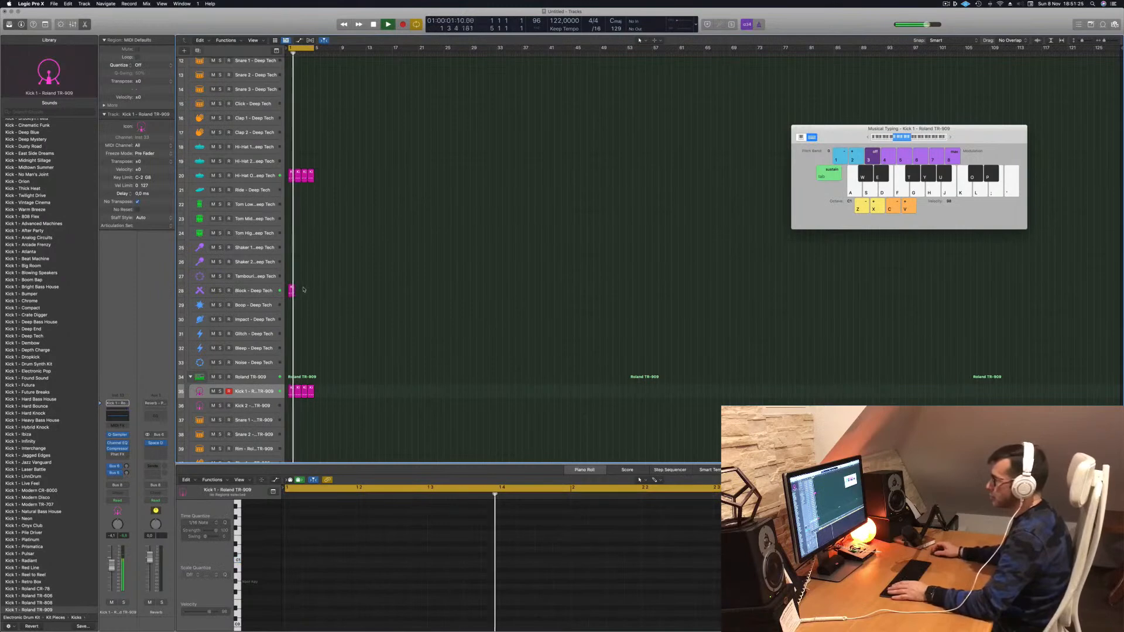
{"action": "left_click_drag", "start_coordinate": [292, 292], "coordinate": [304, 297]}
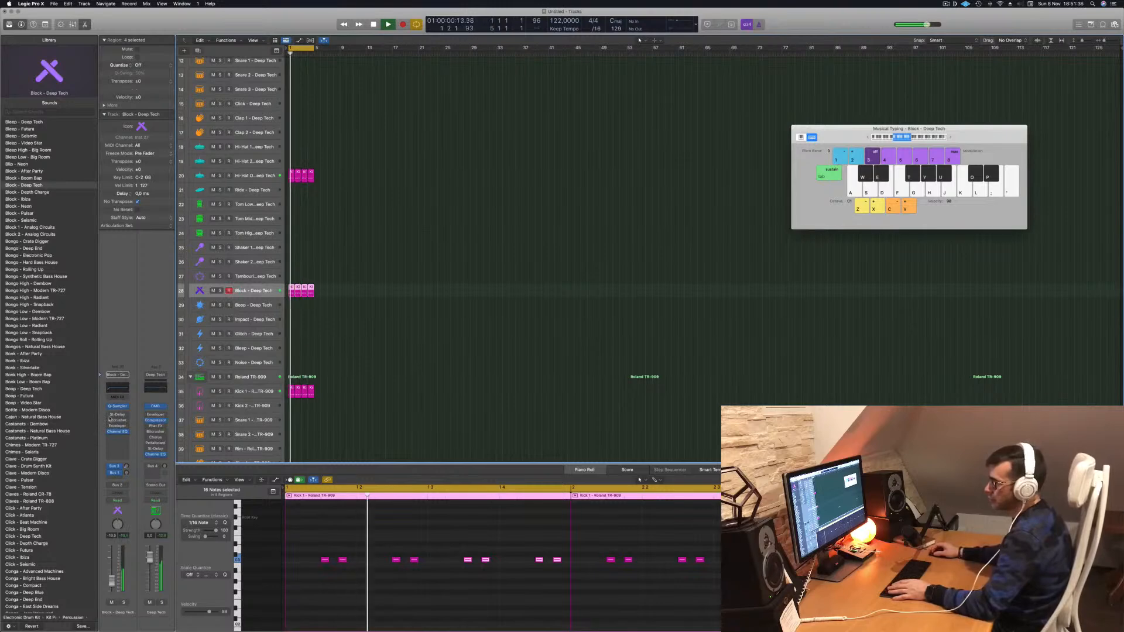
Open the Stereo Delay on the Block - Deep Tech track and load its Dual 1/8 Note preset.
{"action": "left_click", "coordinate": [117, 414]}
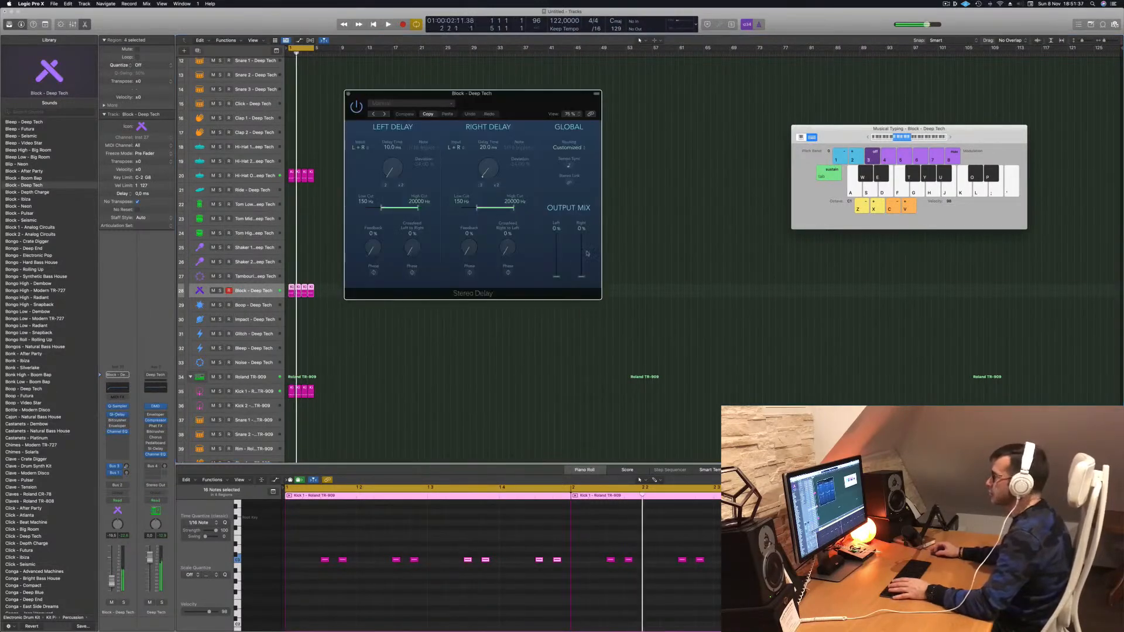
{"action": "left_click_drag", "start_coordinate": [583, 268], "coordinate": [581, 256]}
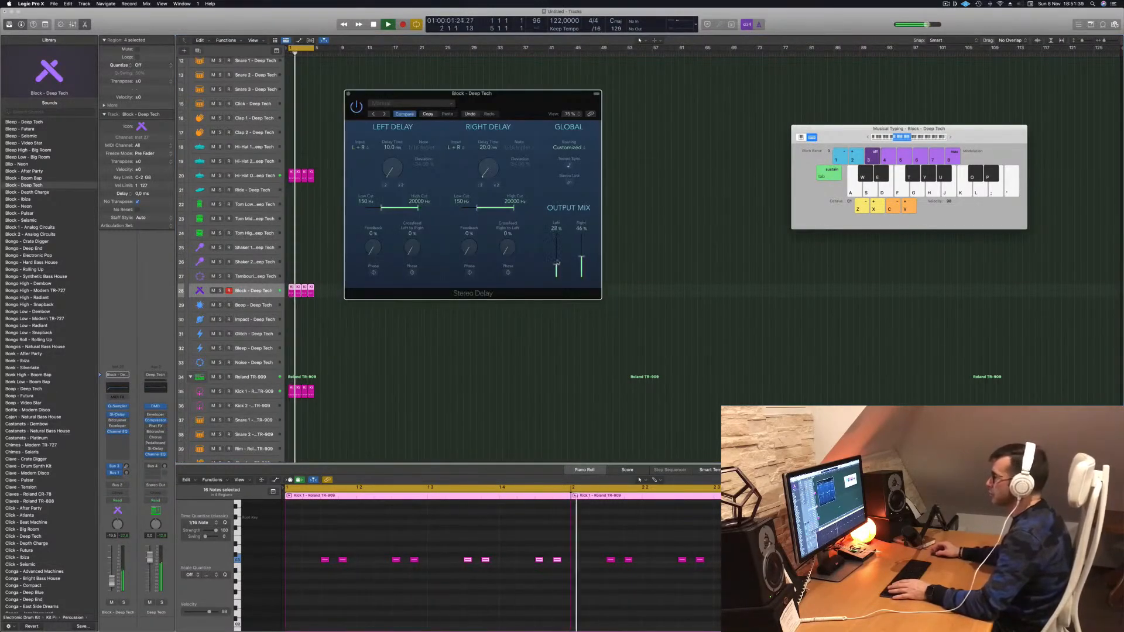
{"action": "left_click", "coordinate": [373, 114]}
{"action": "left_click", "coordinate": [374, 114]}
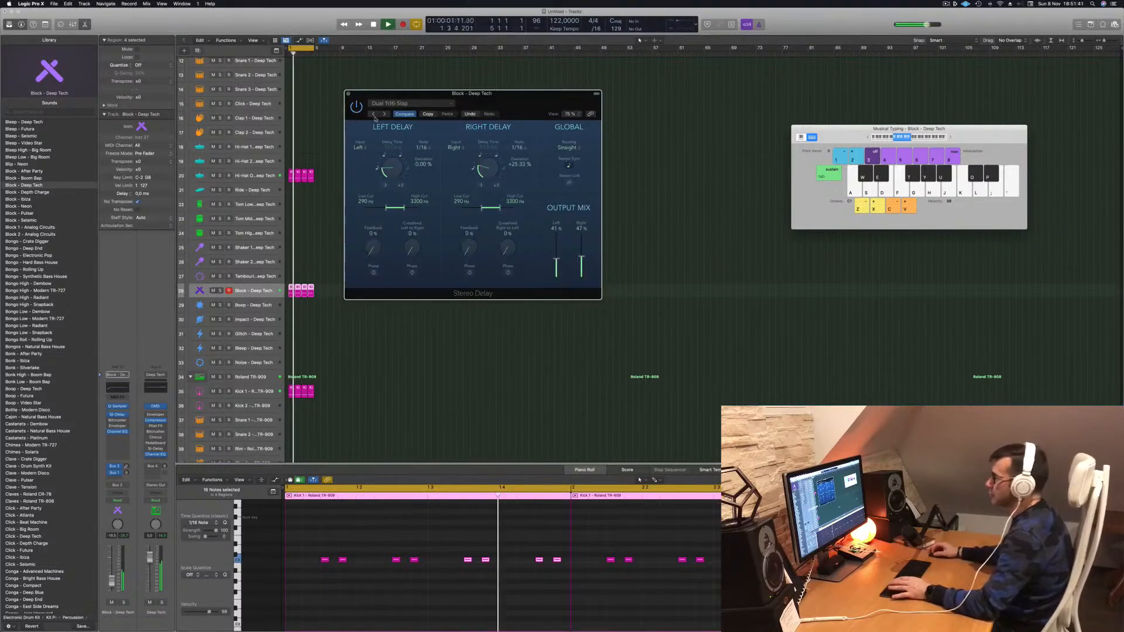
{"action": "left_click", "coordinate": [373, 114]}
Lower the Stereo Delay's output mix to 25% left and 27% right and close the plug-in window.
{"action": "left_click_drag", "start_coordinate": [512, 104], "coordinate": [532, 148]}
{"action": "left_click_drag", "start_coordinate": [603, 314], "coordinate": [578, 309]}
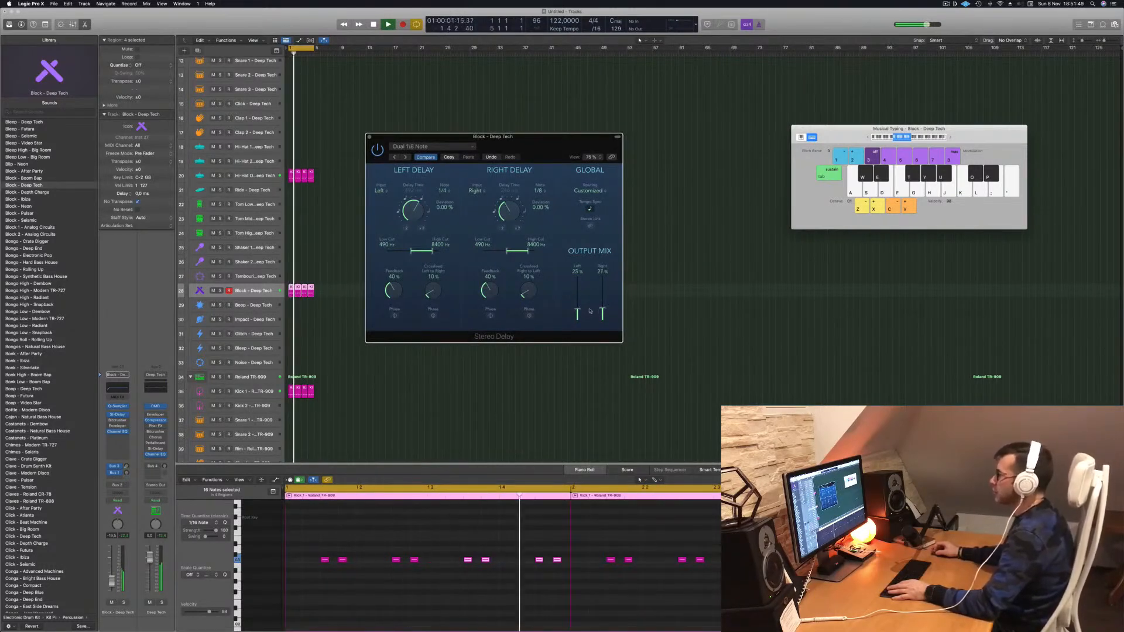
{"action": "left_click_drag", "start_coordinate": [542, 138], "coordinate": [567, 146]}
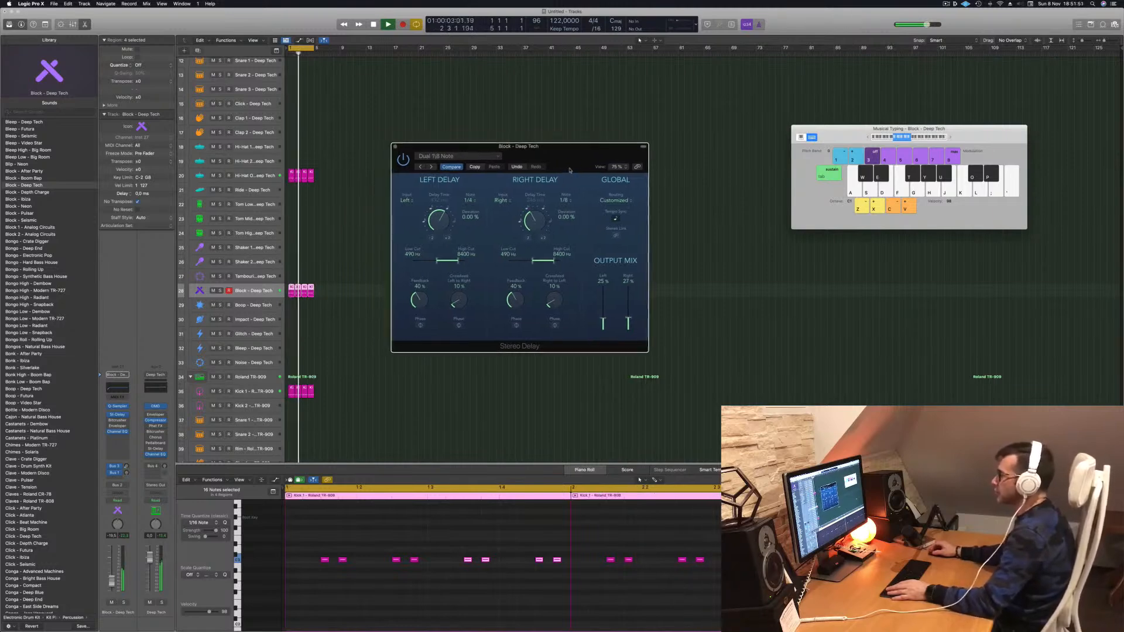
{"action": "left_click", "coordinate": [394, 146]}
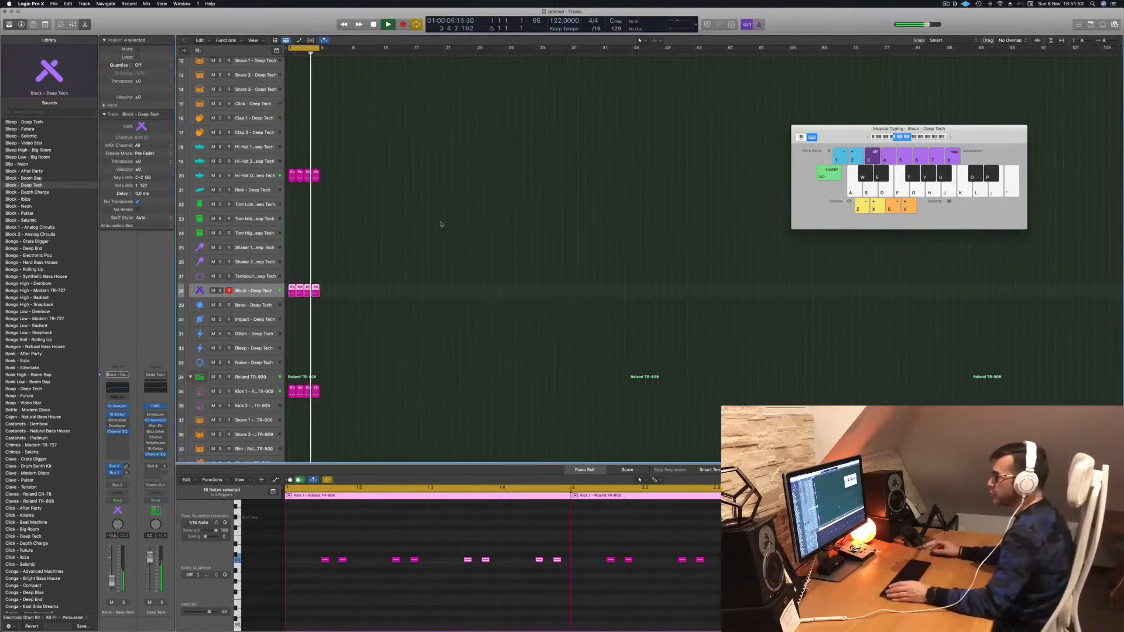
Copy the first Kick 1 - Roland TR-909 region onto the Tom Low track of the Roland TR-909 kit.
{"action": "scroll", "coordinate": [446, 251], "scroll_direction": "down", "scroll_amount": 2}
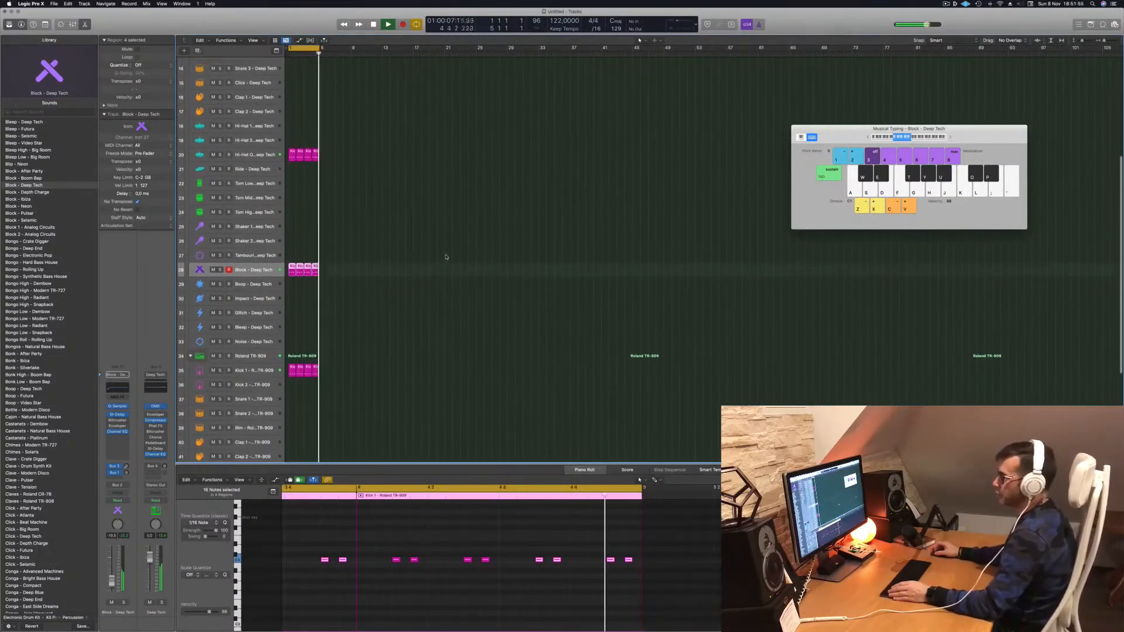
{"action": "scroll", "coordinate": [446, 257], "scroll_direction": "down", "scroll_amount": 8}
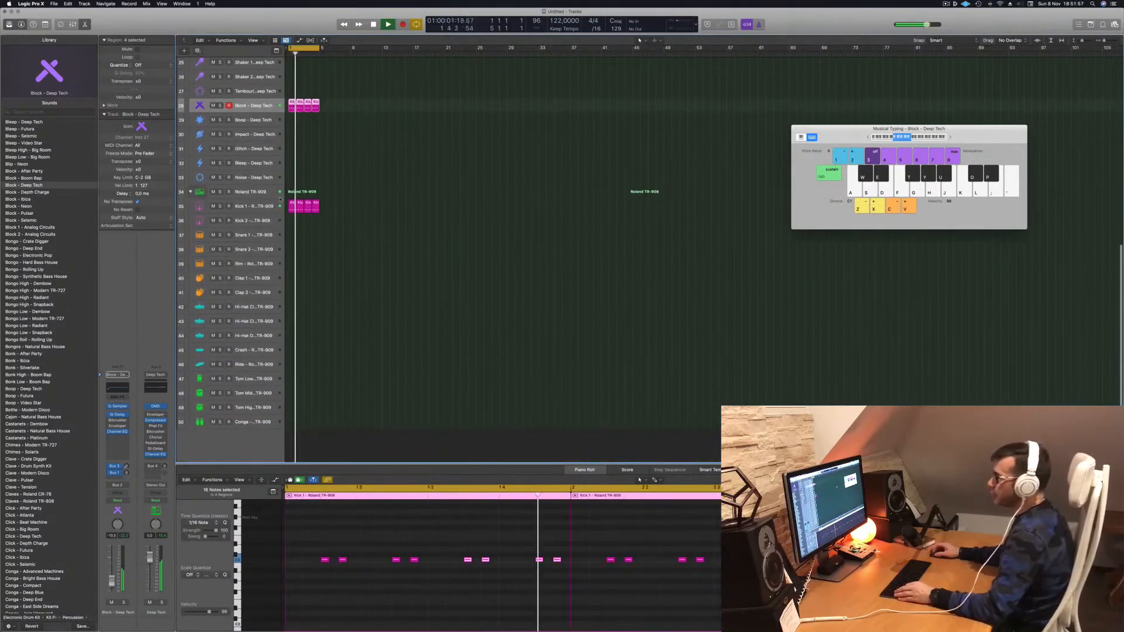
{"action": "left_click", "coordinate": [289, 208]}
{"action": "left_click_drag", "start_coordinate": [288, 208], "coordinate": [289, 379]}
Reduce the Tom Low region to two notes, on the last sixteenths of beats 2 and 4, and play the loop.
{"action": "left_click", "coordinate": [316, 532]}
{"action": "key", "text": "space"}
{"action": "left_click_drag", "start_coordinate": [329, 537], "coordinate": [291, 581]}
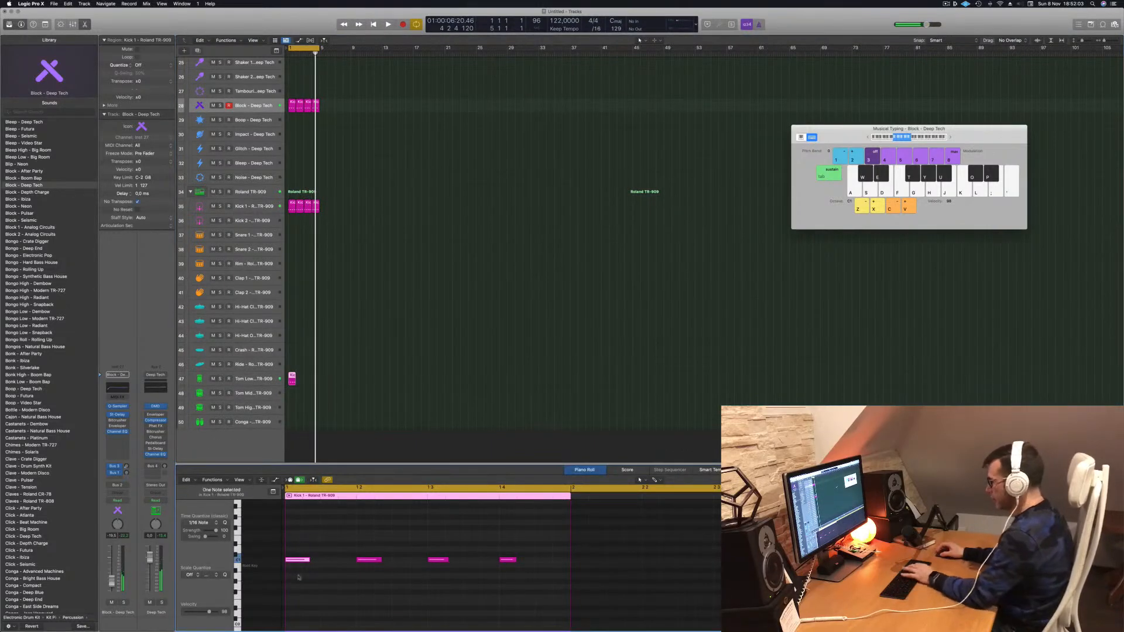
{"action": "left_click_drag", "start_coordinate": [395, 533], "coordinate": [451, 586]}
{"action": "key", "text": "Delete"}
{"action": "left_click_drag", "start_coordinate": [346, 520], "coordinate": [522, 626]}
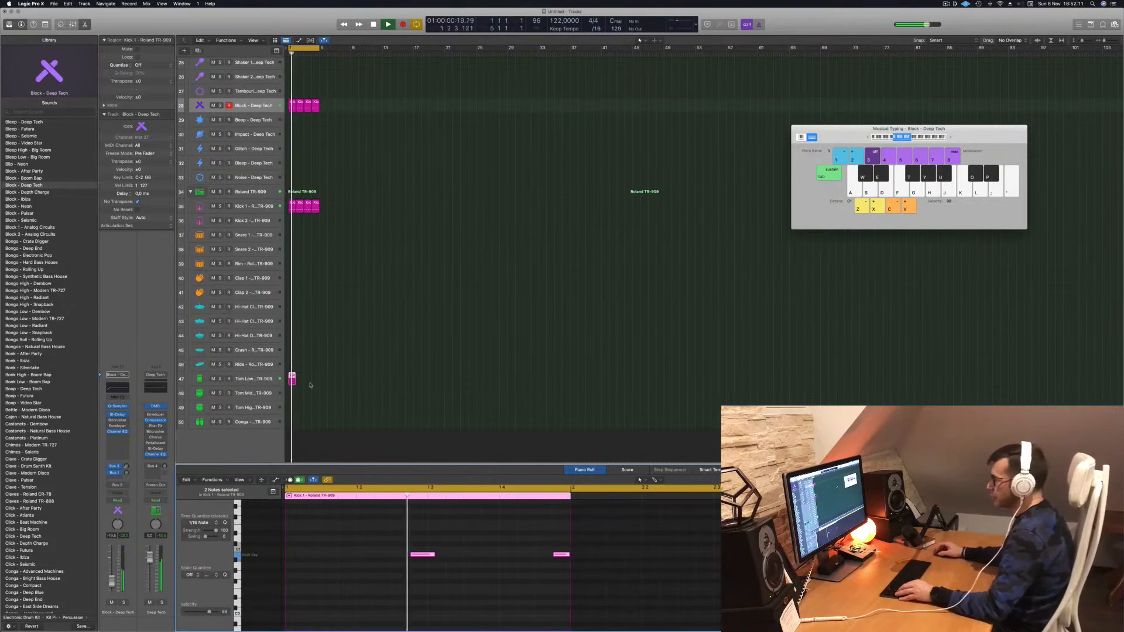
{"action": "scroll", "coordinate": [306, 377], "scroll_direction": "up", "scroll_amount": 1}
{"action": "key", "text": "space"}
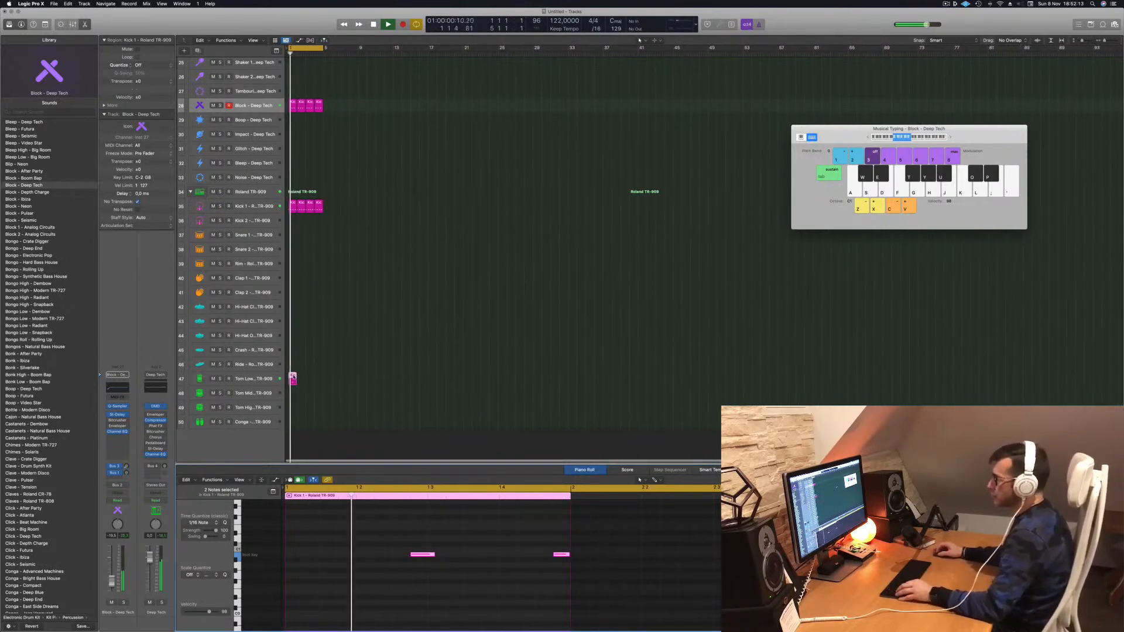
Repeat the Tom Low - Roland TR-909 region so its copies fill bars 1 to 4.
{"action": "left_click_drag", "start_coordinate": [292, 378], "coordinate": [311, 380]}
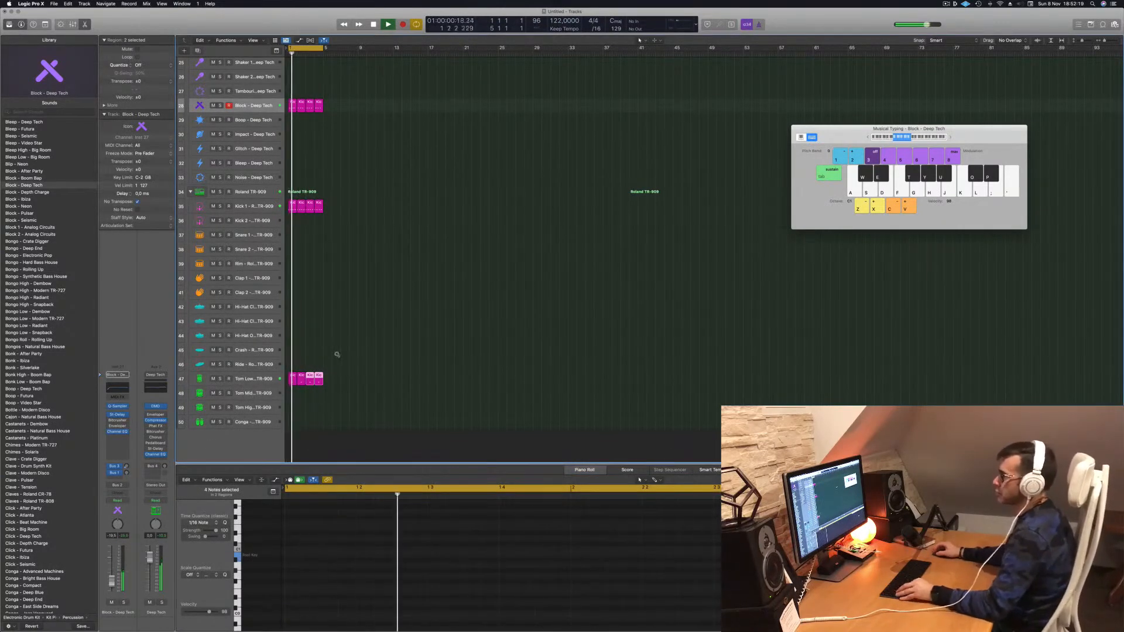
Copy the first Hi-Hat Open - Deep Tech region onto the Shaker 2 - Deep Tech track at bar 1.
{"action": "scroll", "coordinate": [351, 298], "scroll_direction": "down", "scroll_amount": 4}
{"action": "scroll", "coordinate": [364, 305], "scroll_direction": "down", "scroll_amount": 2}
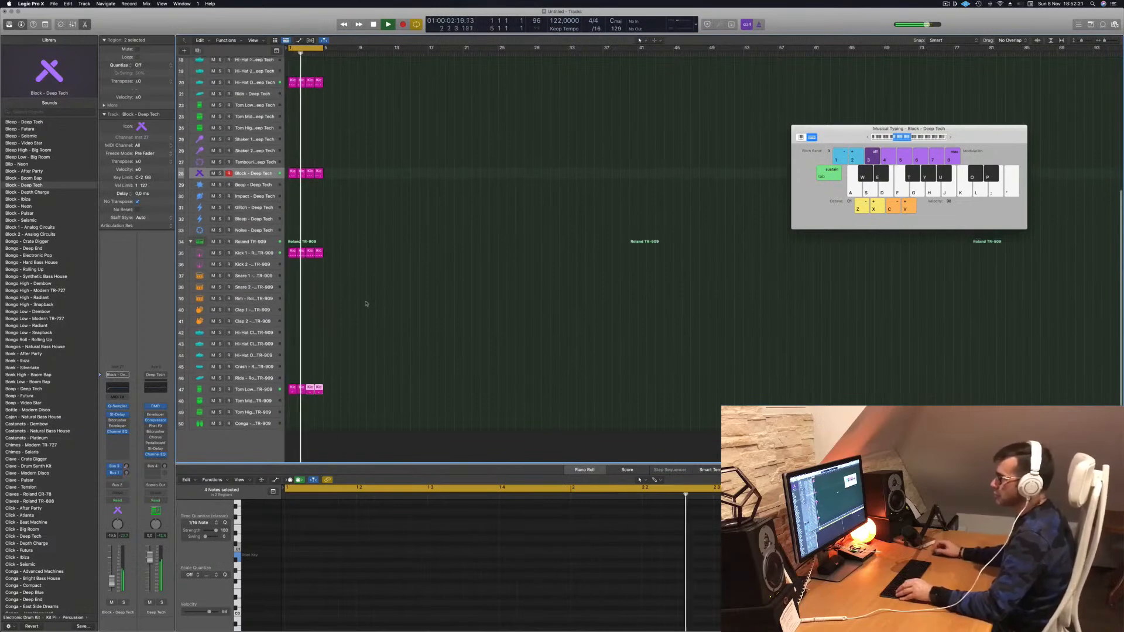
{"action": "scroll", "coordinate": [364, 136], "scroll_direction": "down", "scroll_amount": 1}
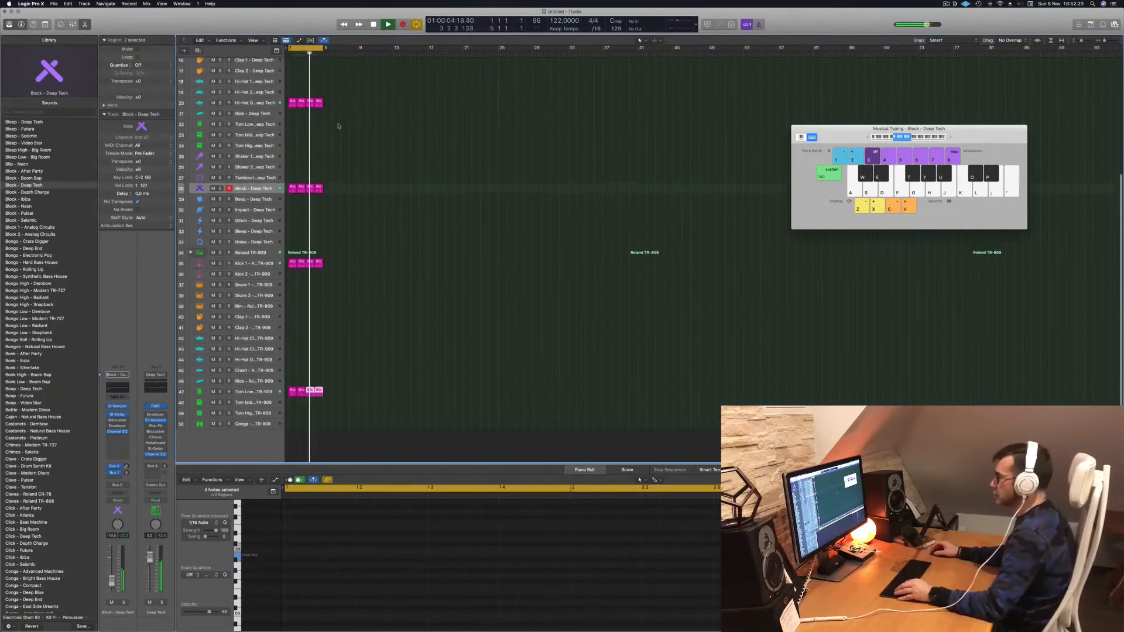
{"action": "left_click", "coordinate": [292, 103]}
{"action": "left_click_drag", "start_coordinate": [292, 103], "coordinate": [292, 167]}
Move and duplicate the notes in the Shaker 2 region so that it plays straight sixteenths through the whole bar.
{"action": "key", "text": "space"}
{"action": "left_click_drag", "start_coordinate": [312, 528], "coordinate": [588, 627]}
{"action": "left_click_drag", "start_coordinate": [343, 524], "coordinate": [292, 526]}
{"action": "key", "text": "space"}
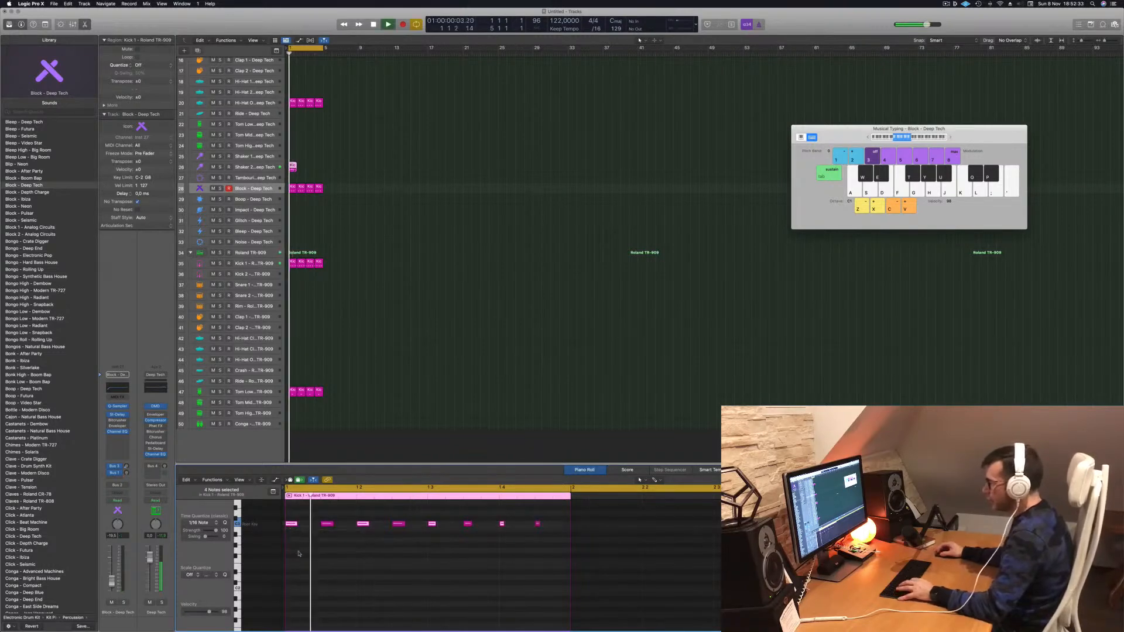
{"action": "left_click_drag", "start_coordinate": [293, 525], "coordinate": [310, 527]}
{"action": "key", "text": "space"}
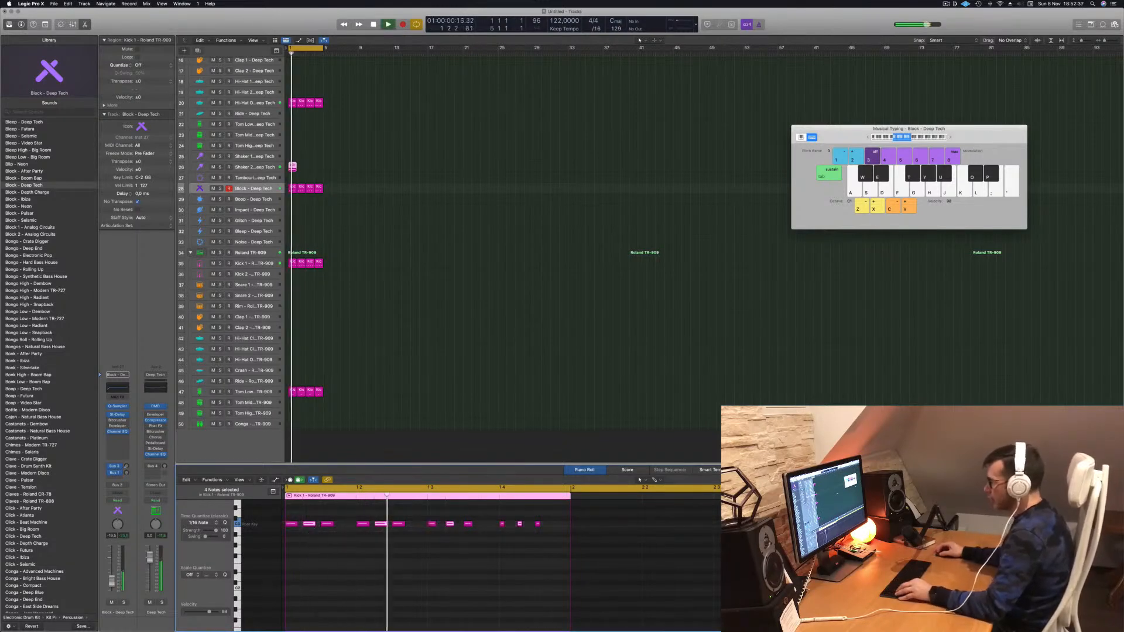
{"action": "left_click_drag", "start_coordinate": [306, 524], "coordinate": [336, 530]}
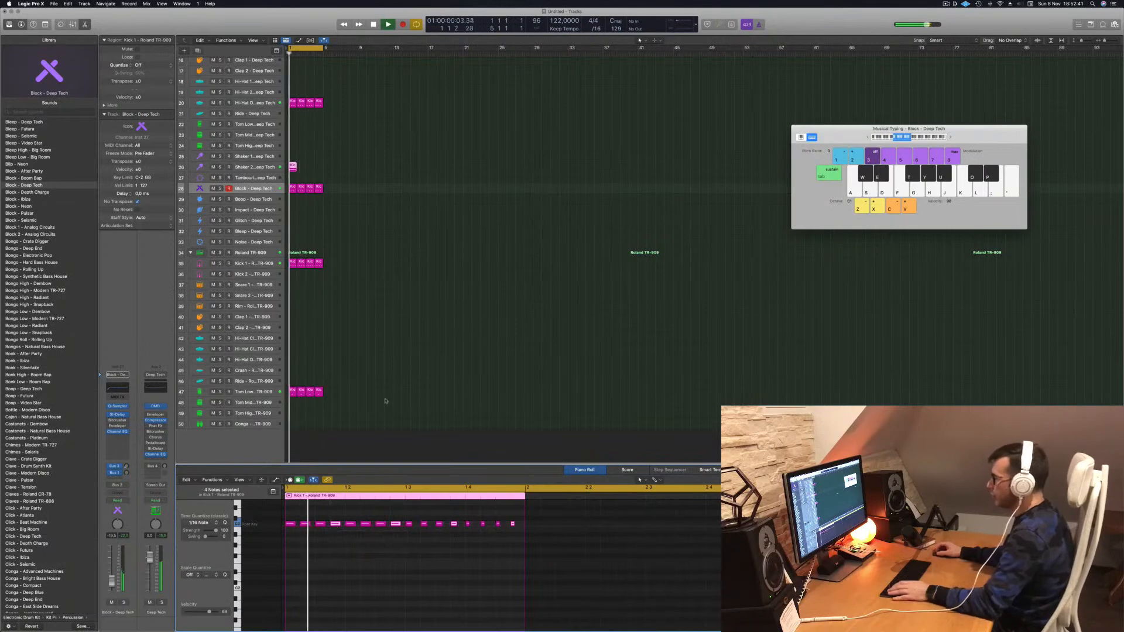
Stop playback and insert a Compressor in the next free effect slot of the Block - Deep Tech track.
{"action": "left_click", "coordinate": [252, 188]}
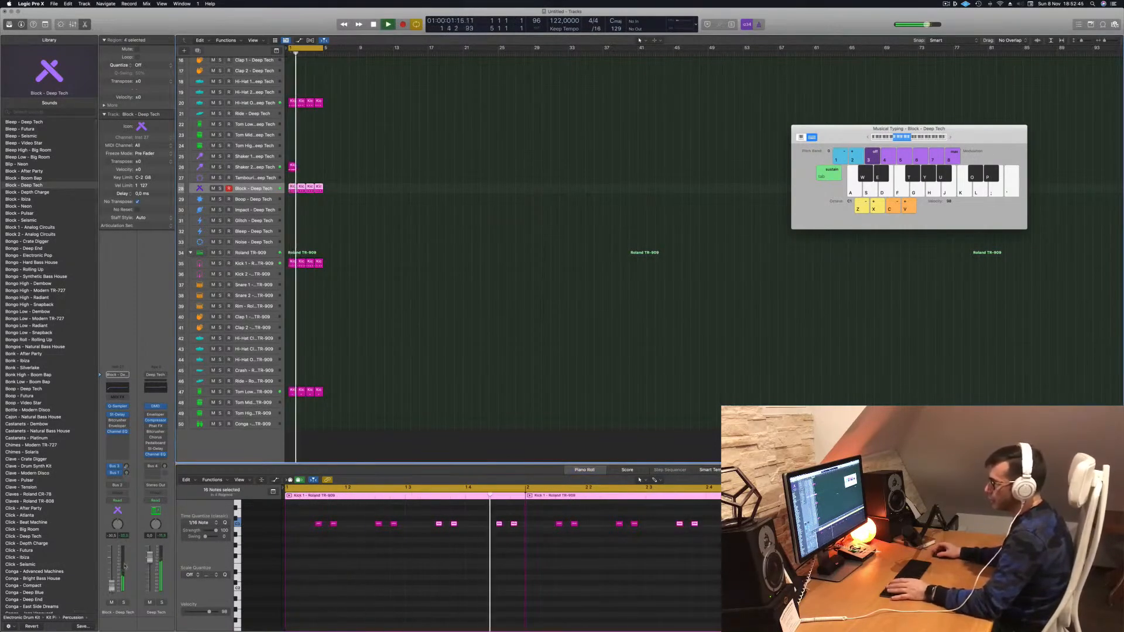
{"action": "key", "text": "space"}
{"action": "left_click", "coordinate": [126, 438]}
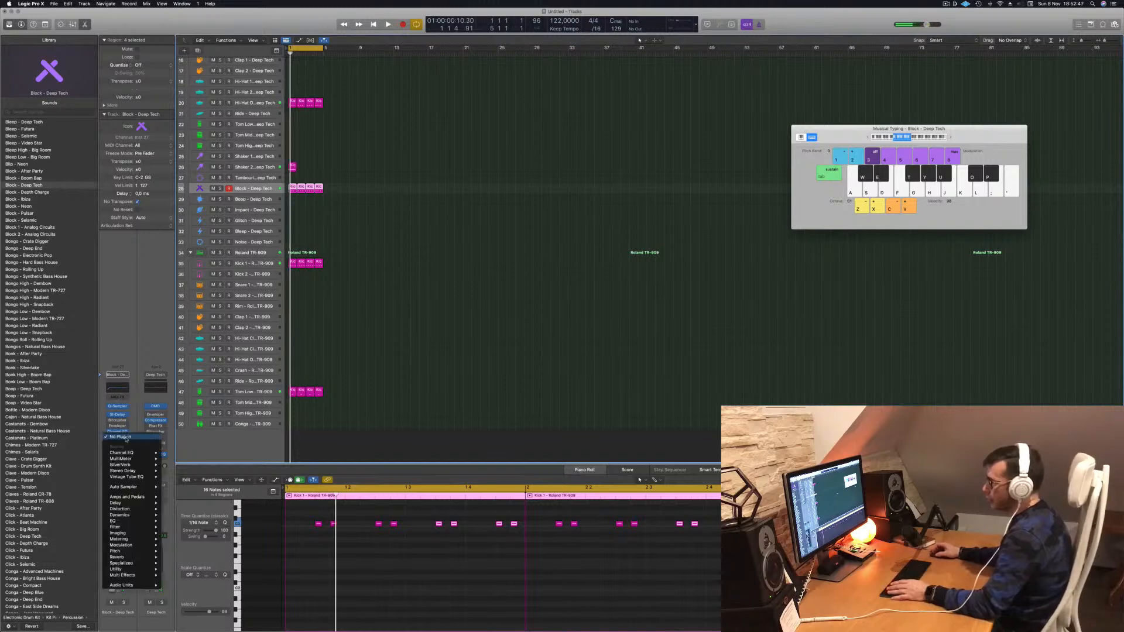
{"action": "mouse_move", "coordinate": [139, 512]}
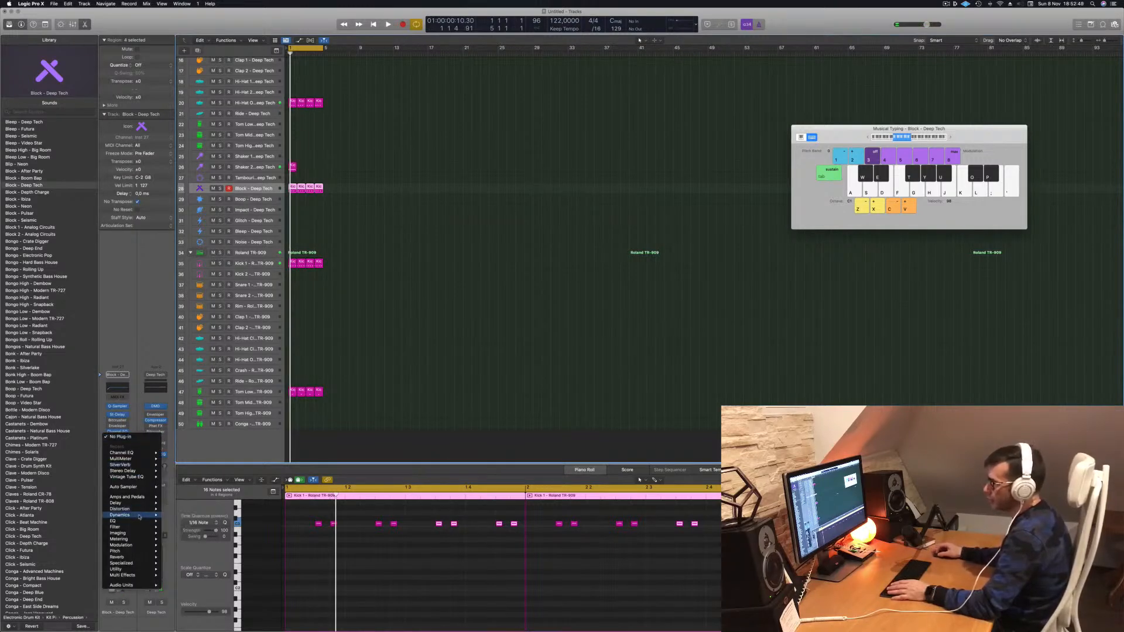
{"action": "left_click", "coordinate": [234, 521]}
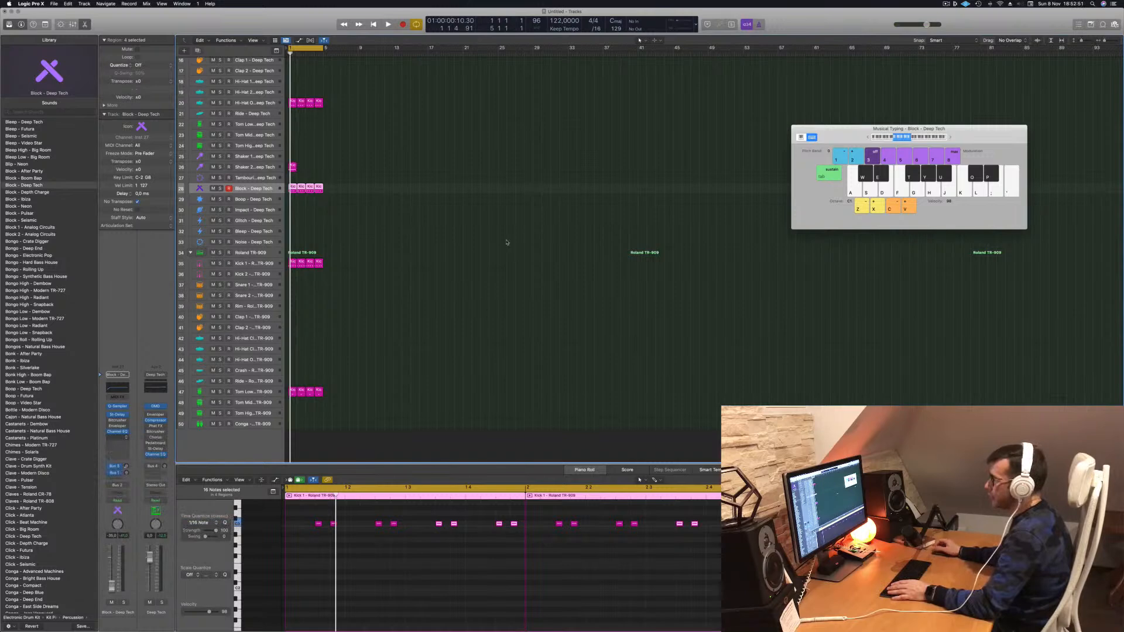
Set the Compressor's side chain to the Kick 1 - Roland TR-909 instrument (Inst 33).
{"action": "left_click", "coordinate": [662, 103]}
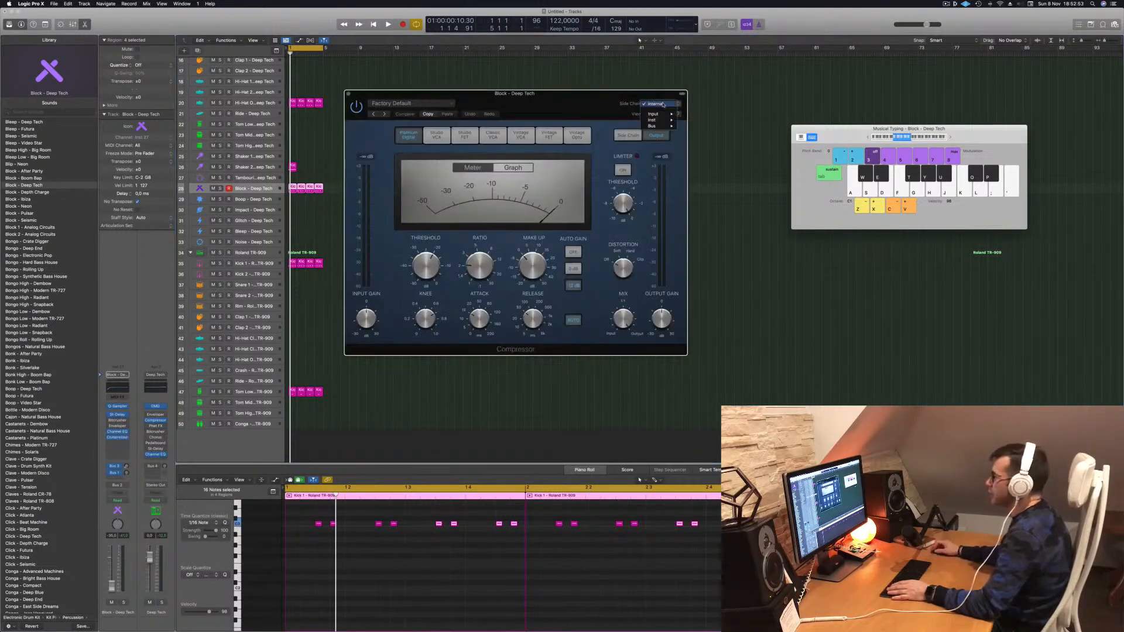
{"action": "mouse_move", "coordinate": [662, 120]}
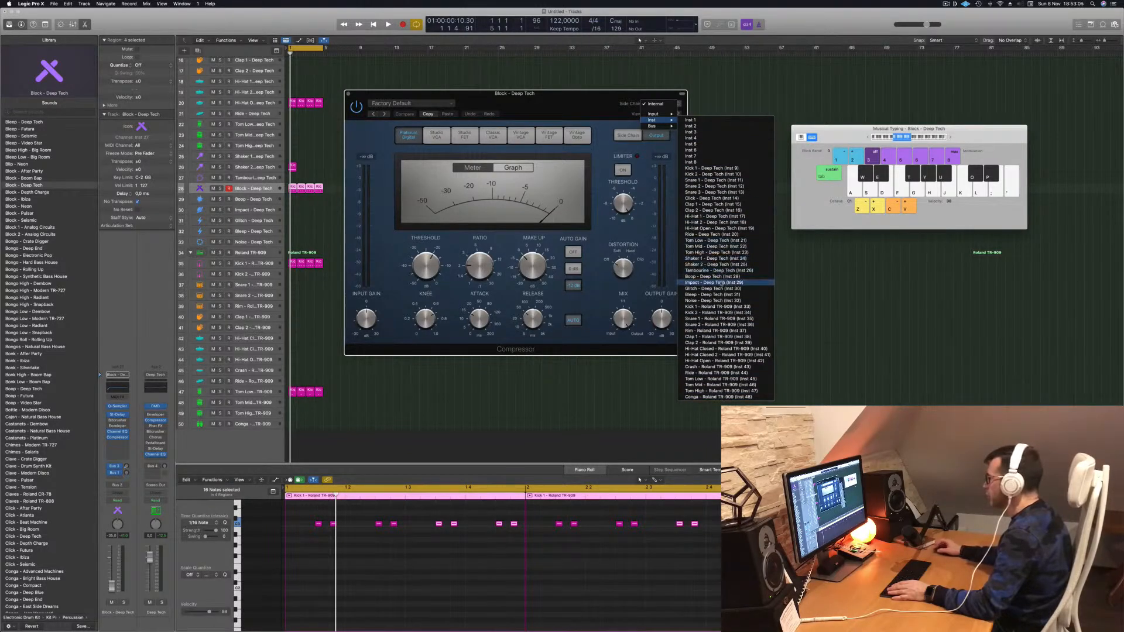
{"action": "left_click", "coordinate": [723, 308]}
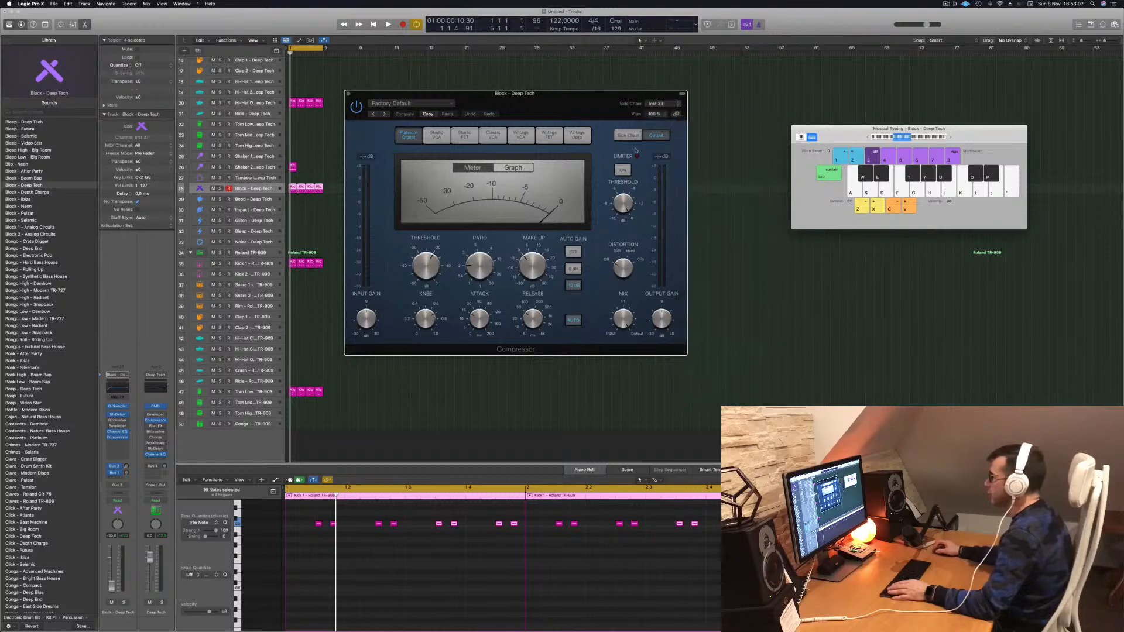
Raise the Block Compressor's ratio slightly and adjust its output gain while auditioning the loop.
{"action": "left_click_drag", "start_coordinate": [515, 93], "coordinate": [603, 89]}
{"action": "left_click_drag", "start_coordinate": [567, 262], "coordinate": [566, 257]}
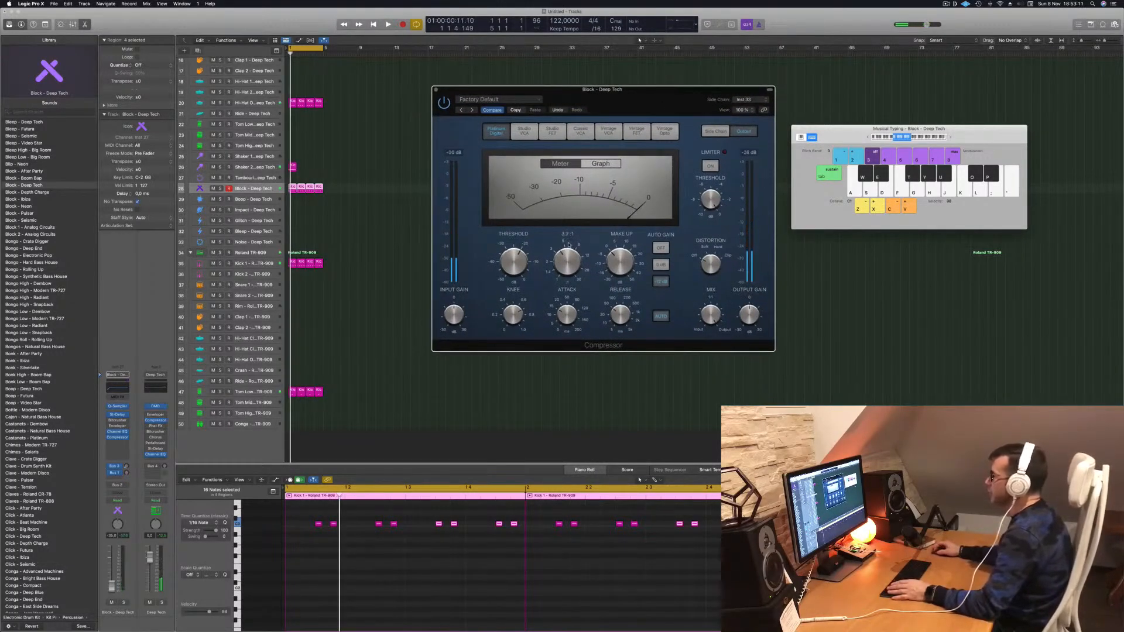
{"action": "key", "text": "space"}
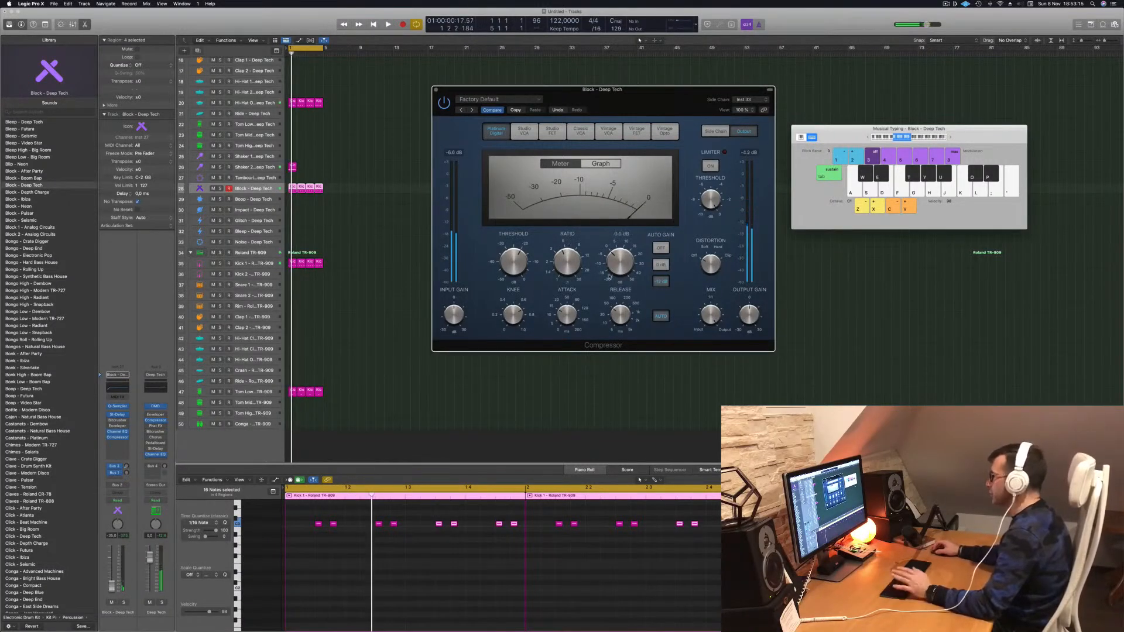
{"action": "key", "text": "space"}
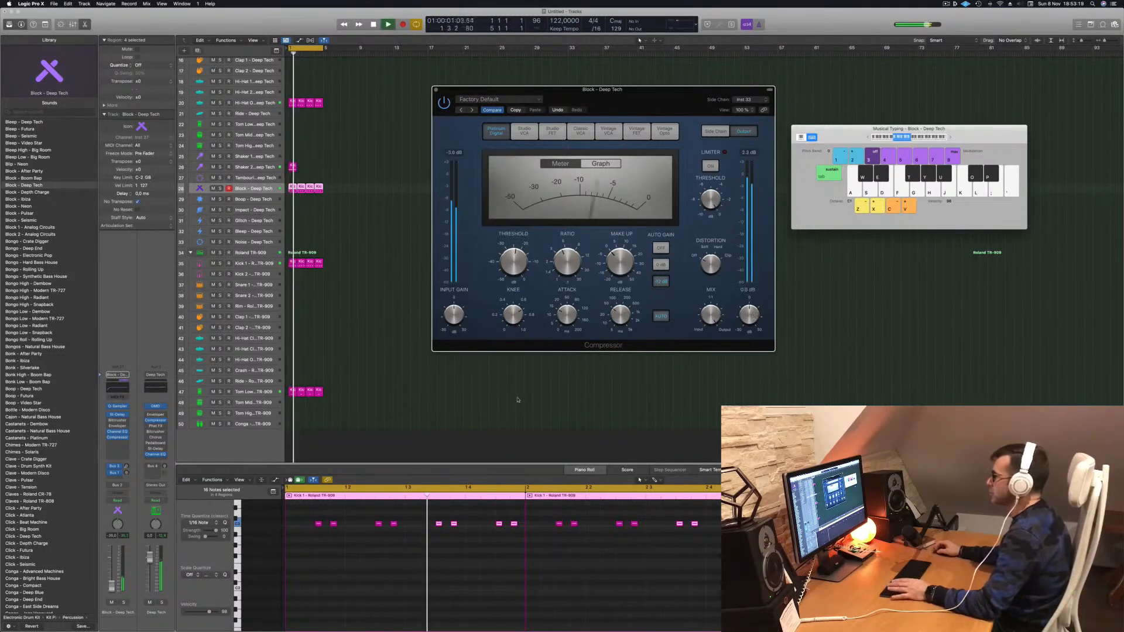
{"action": "key", "text": "space"}
{"action": "key", "text": "space"}
{"action": "left_click_drag", "start_coordinate": [748, 338], "coordinate": [753, 315]}
{"action": "key", "text": "space"}
{"action": "key", "text": "space"}
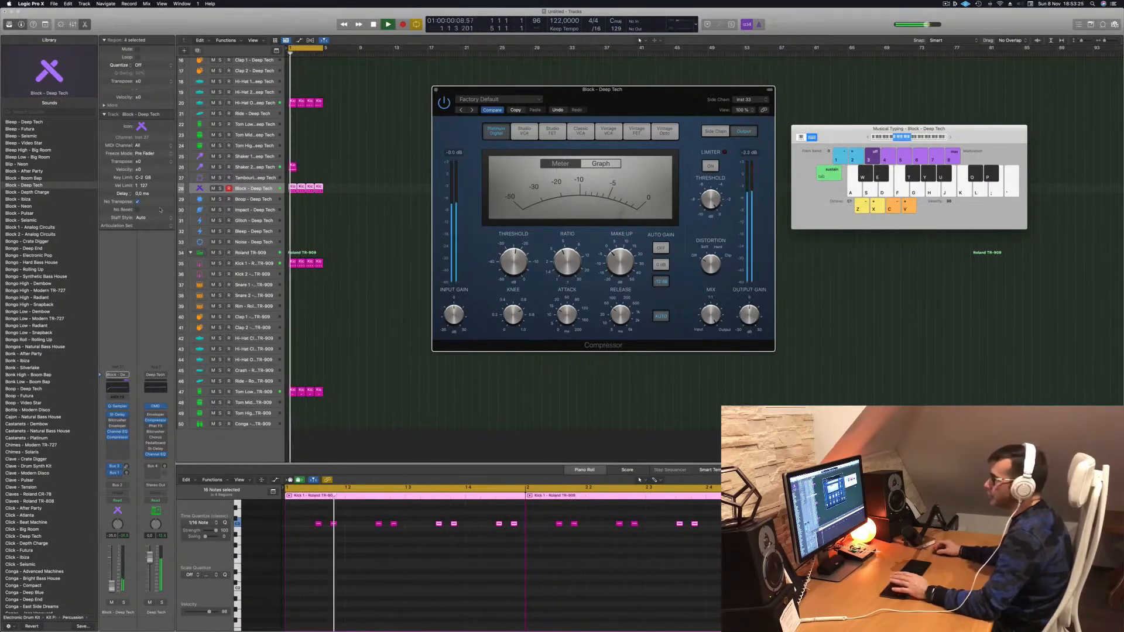
Audition the side-chained compression on the Block - Deep Tech track within the loop, both in and out of solo.
{"action": "left_click", "coordinate": [268, 189]}
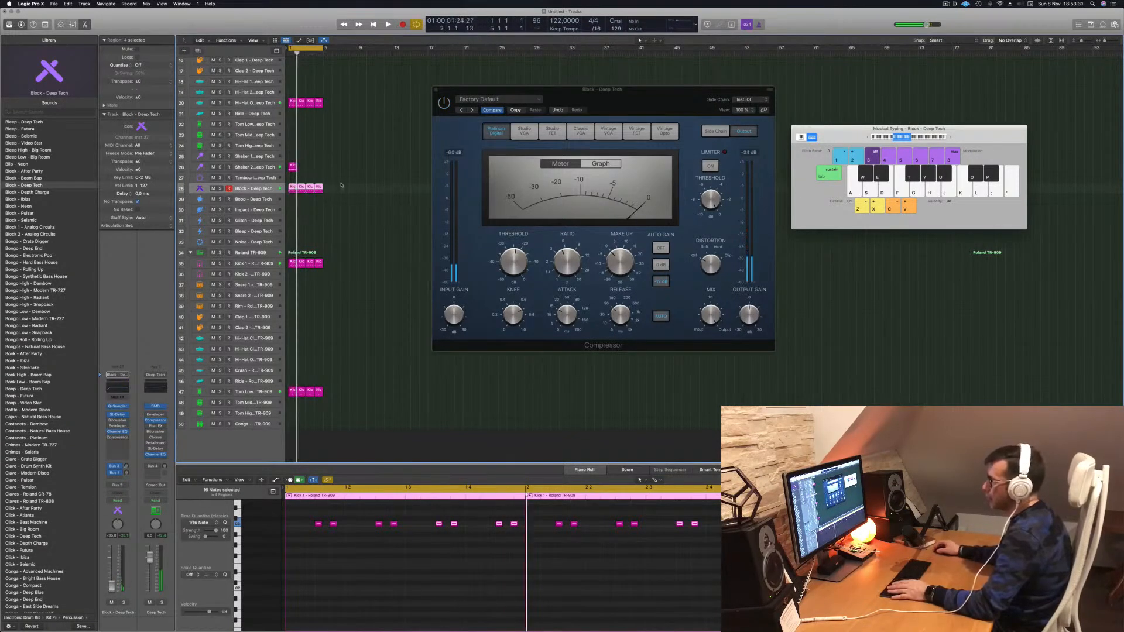
{"action": "scroll", "coordinate": [386, 249], "scroll_direction": "up", "scroll_amount": 4}
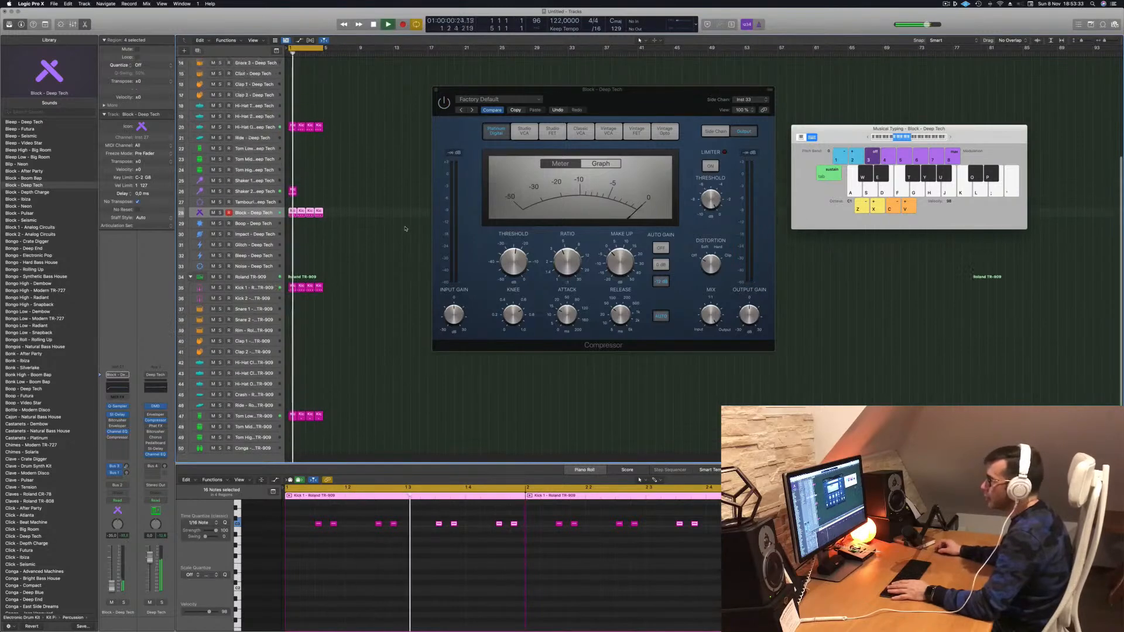
{"action": "key", "text": "space"}
{"action": "scroll", "coordinate": [392, 246], "scroll_direction": "down", "scroll_amount": 2}
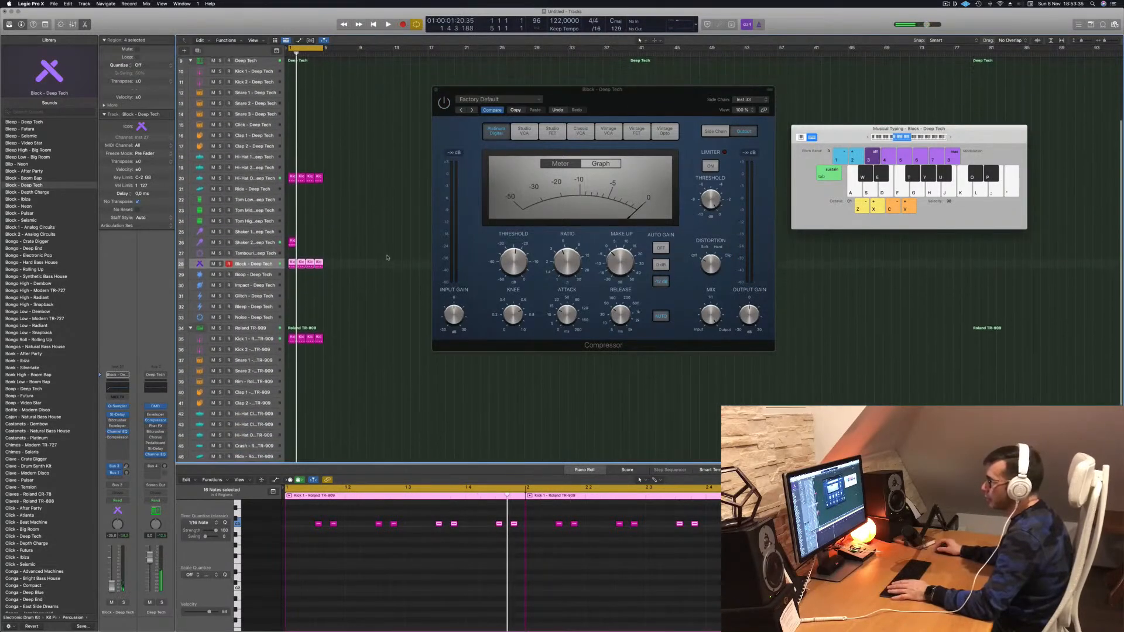
{"action": "key", "text": "space"}
{"action": "left_click", "coordinate": [219, 264]}
{"action": "left_click", "coordinate": [220, 263]}
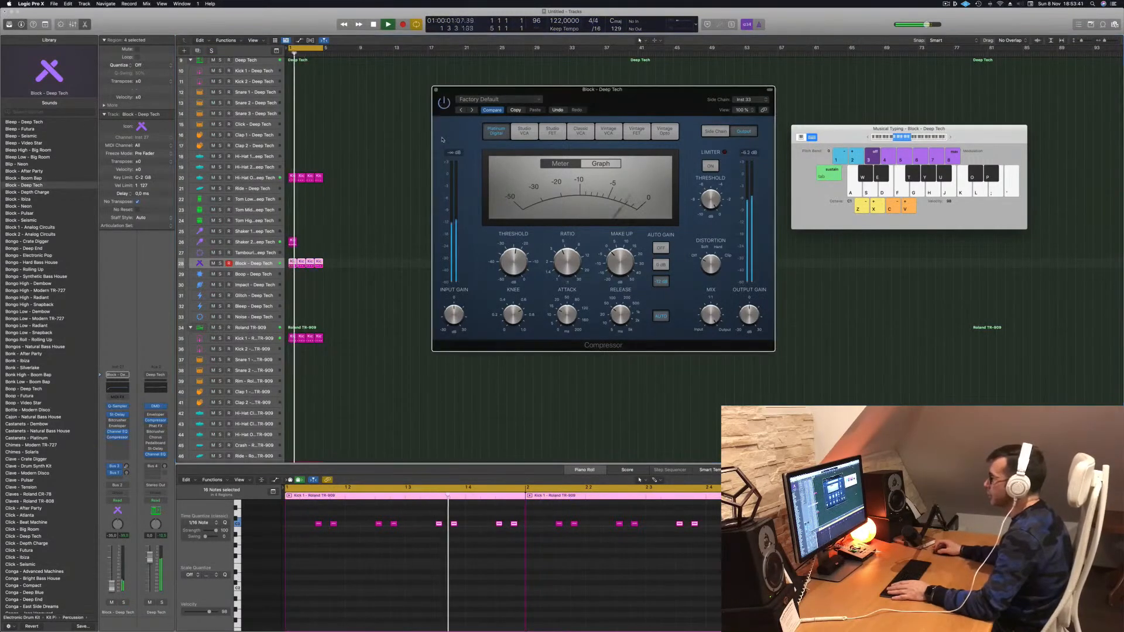
{"action": "left_click_drag", "start_coordinate": [619, 99], "coordinate": [595, 108]}
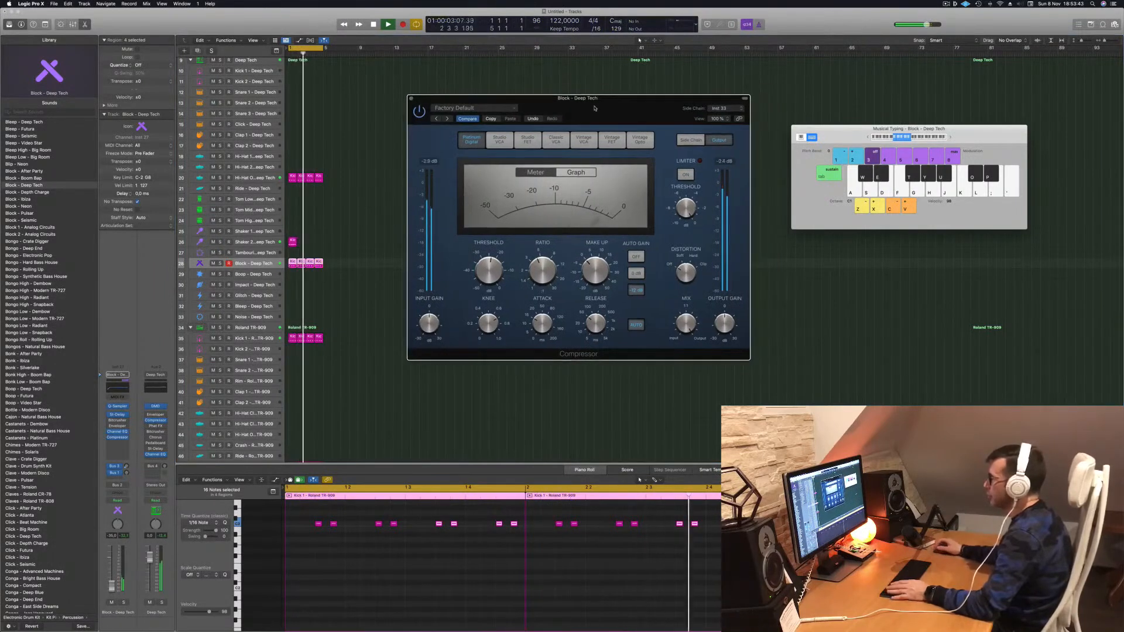
{"action": "key", "text": "space"}
{"action": "left_click", "coordinate": [580, 103]}
{"action": "key", "text": "space"}
{"action": "key", "text": "space"}
{"action": "key", "text": "space"}
Repeat the Shaker 2 region across bars 1 to 4 and copy the Block track's Compressor onto the Shaker 2 track using the mixer.
{"action": "mouse_move", "coordinate": [292, 242]}
{"action": "left_mouse_down"}
{"action": "mouse_move", "coordinate": [304, 250]}
{"action": "mouse_move", "coordinate": [299, 263]}
{"action": "mouse_move", "coordinate": [311, 248]}
{"action": "left_mouse_up"}
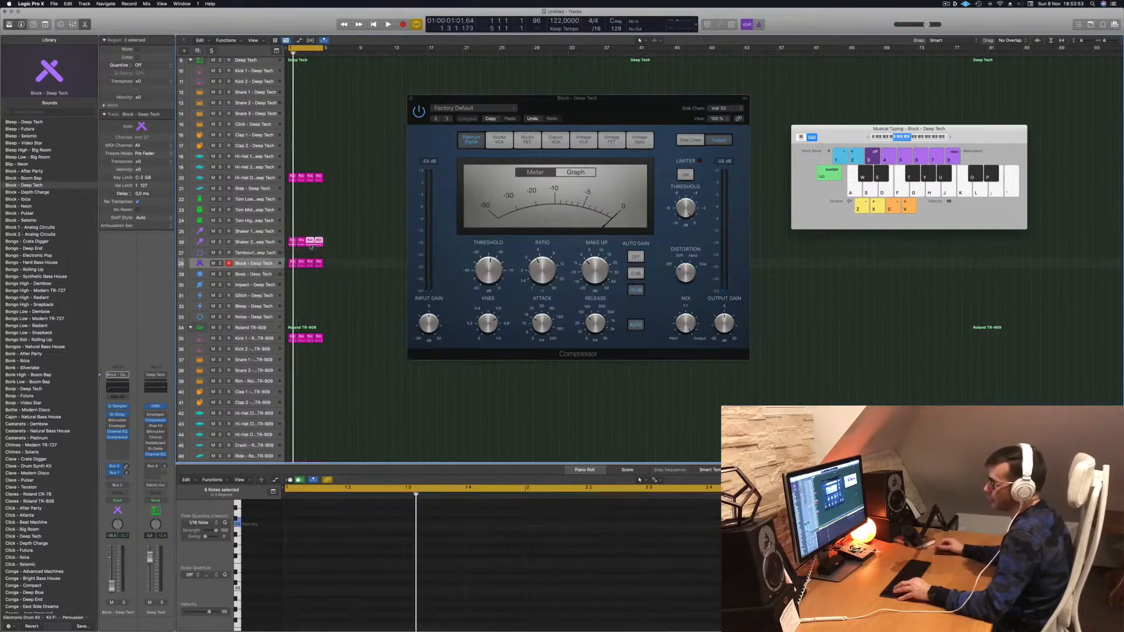
{"action": "left_click", "coordinate": [265, 242]}
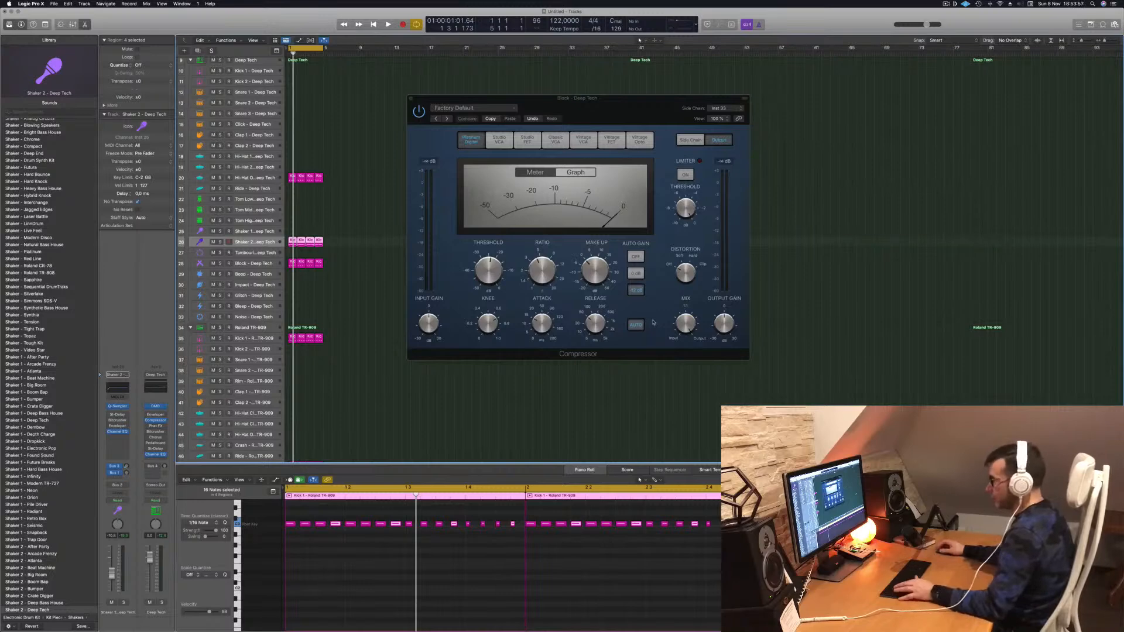
{"action": "key", "text": "x"}
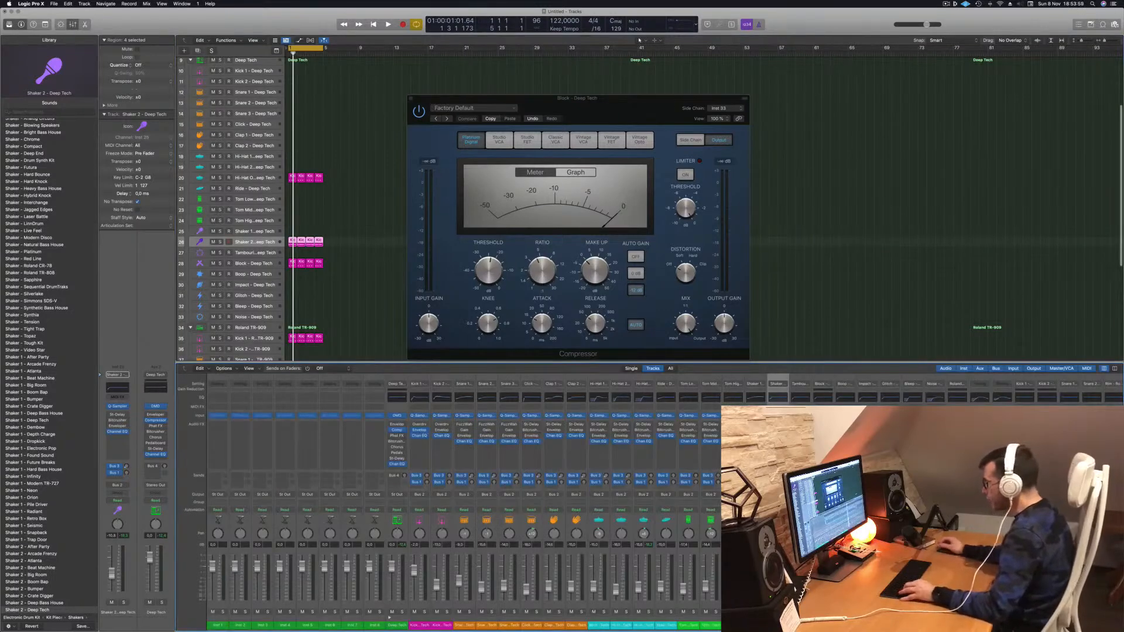
{"action": "key", "text": "space"}
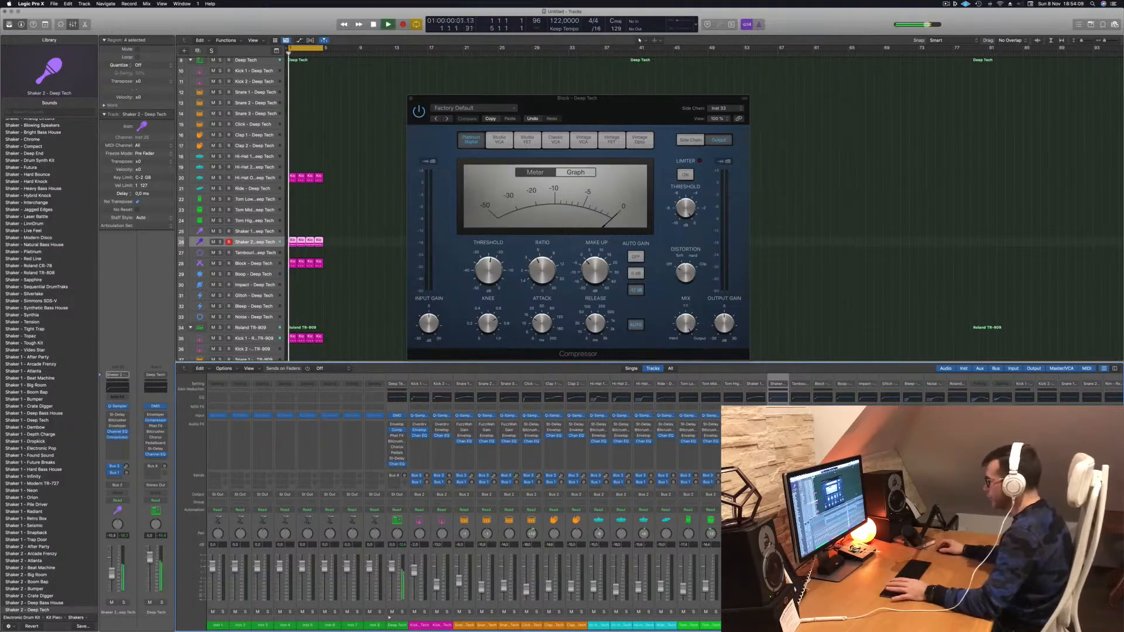
Play the loop and lower the output gain in the open Block - Deep Tech Compressor.
{"action": "left_click_drag", "start_coordinate": [637, 113], "coordinate": [660, 112]}
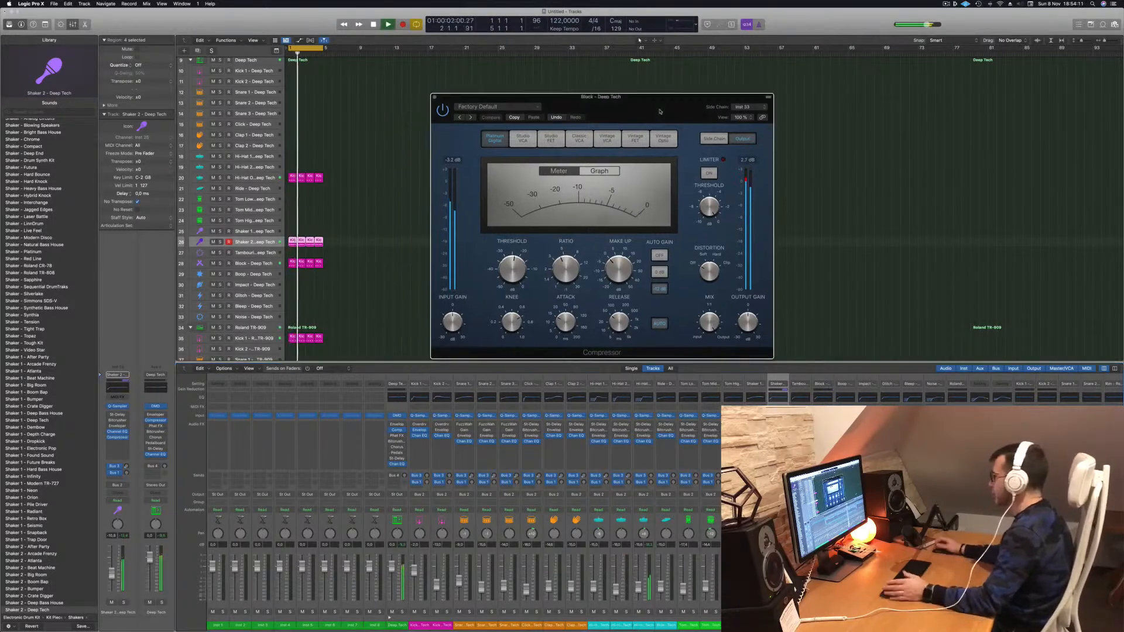
{"action": "key", "text": "space"}
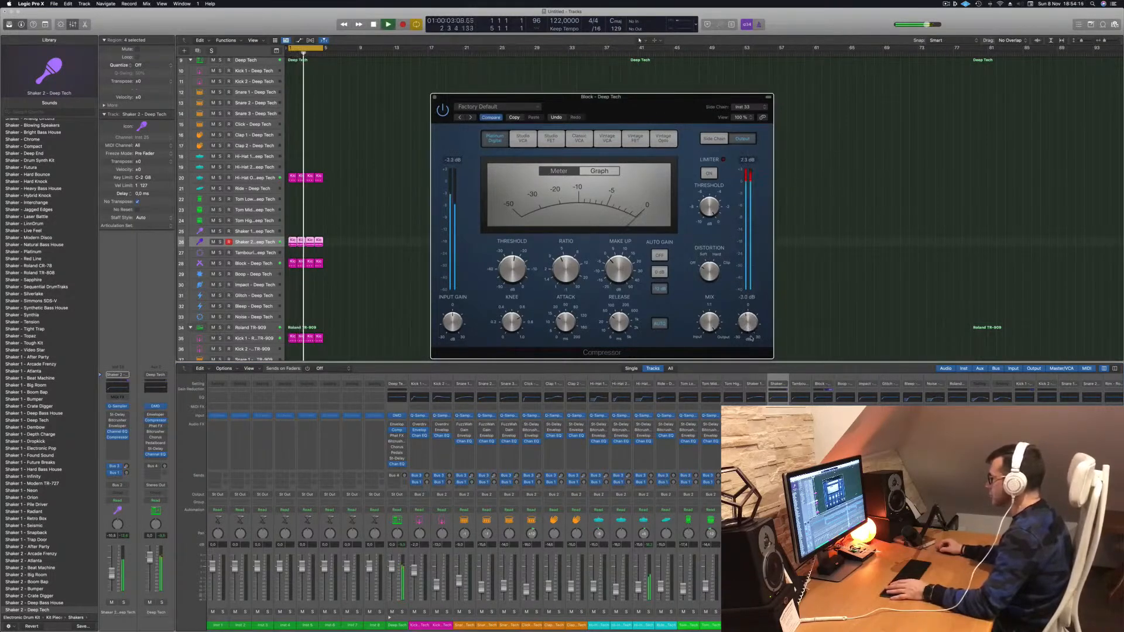
{"action": "key", "text": "space"}
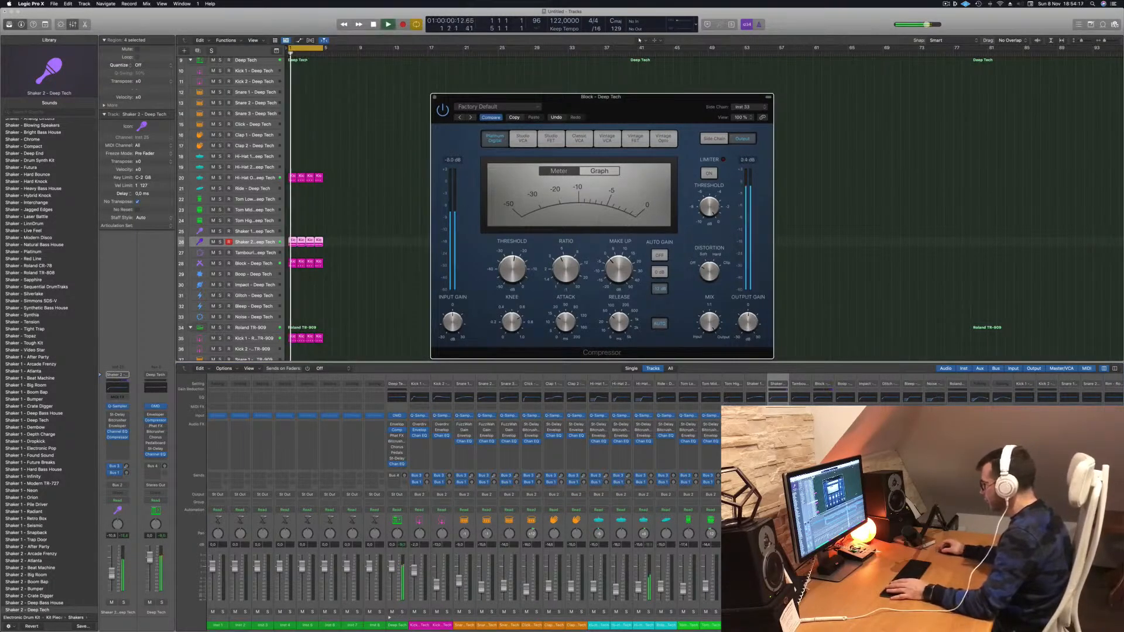
Solo the Shaker 2 track, lower its volume and reduce the open Compressor's output gain further while listening.
{"action": "left_click", "coordinate": [772, 583]}
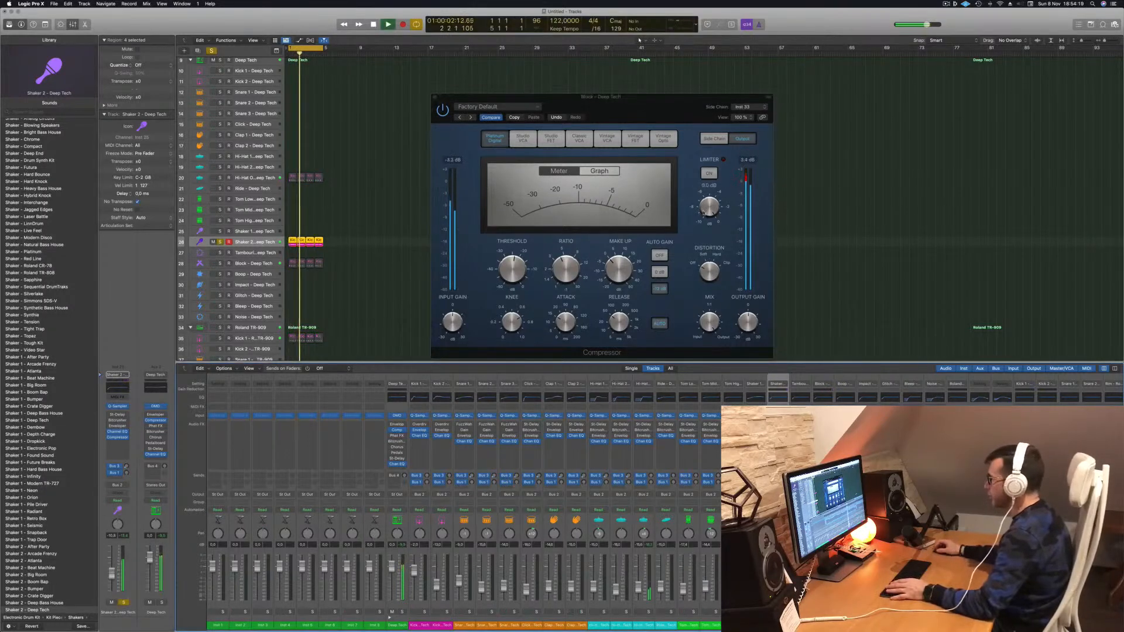
{"action": "key", "text": "space"}
{"action": "key", "text": "space"}
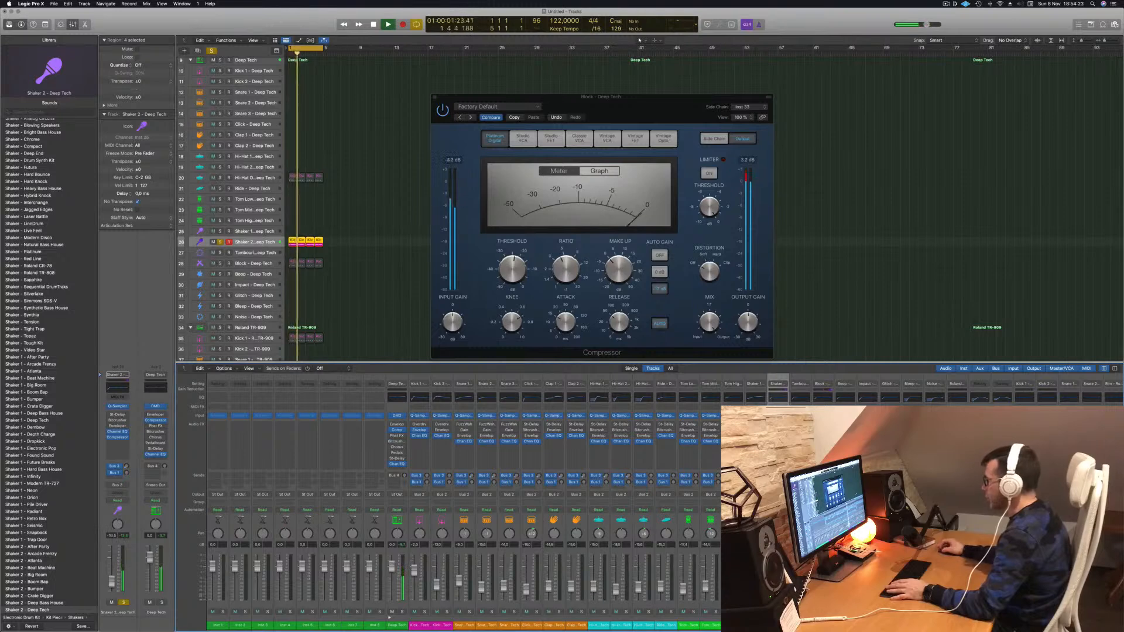
{"action": "left_click_drag", "start_coordinate": [748, 321], "coordinate": [747, 340]}
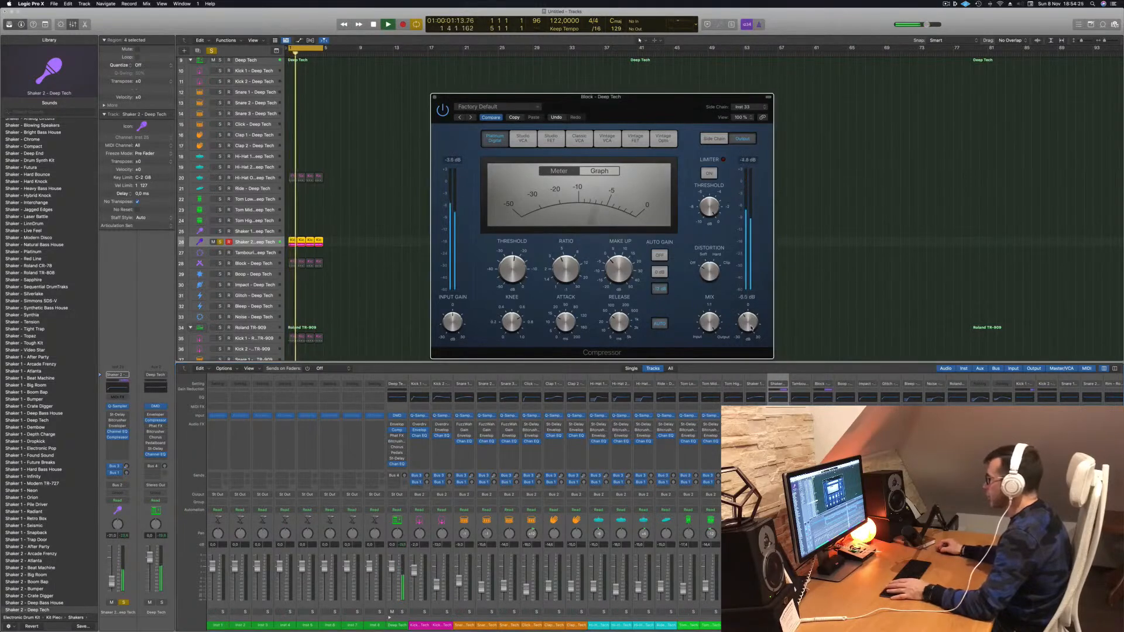
{"action": "key", "text": "space"}
{"action": "key", "text": "space"}
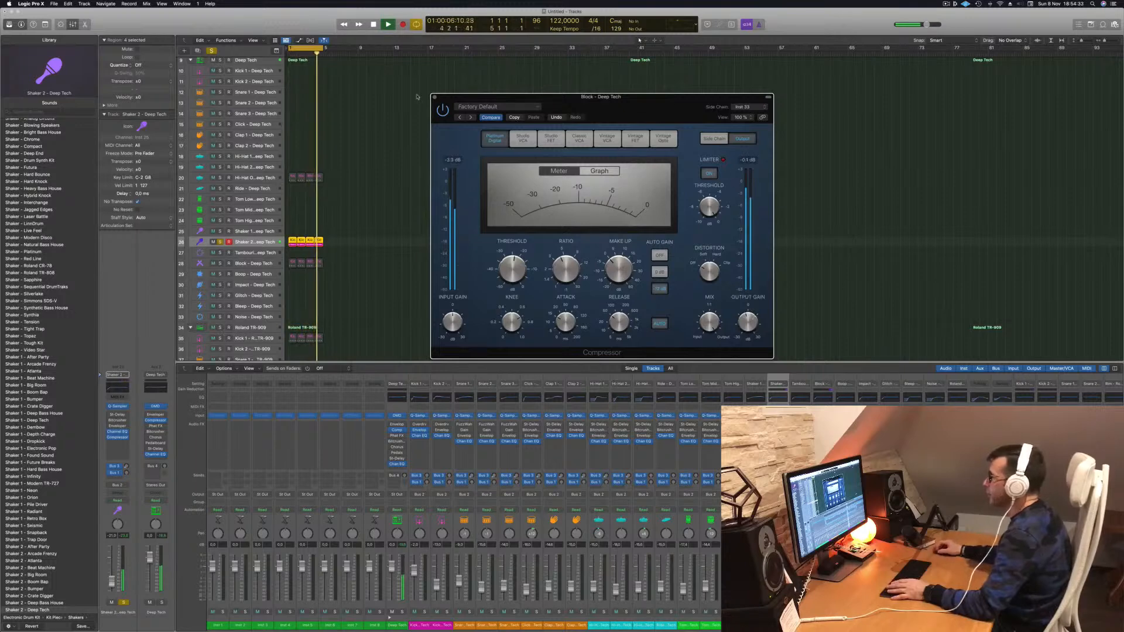
Close the Compressor window and take the Shaker 2 track out of solo.
{"action": "left_click", "coordinate": [433, 97]}
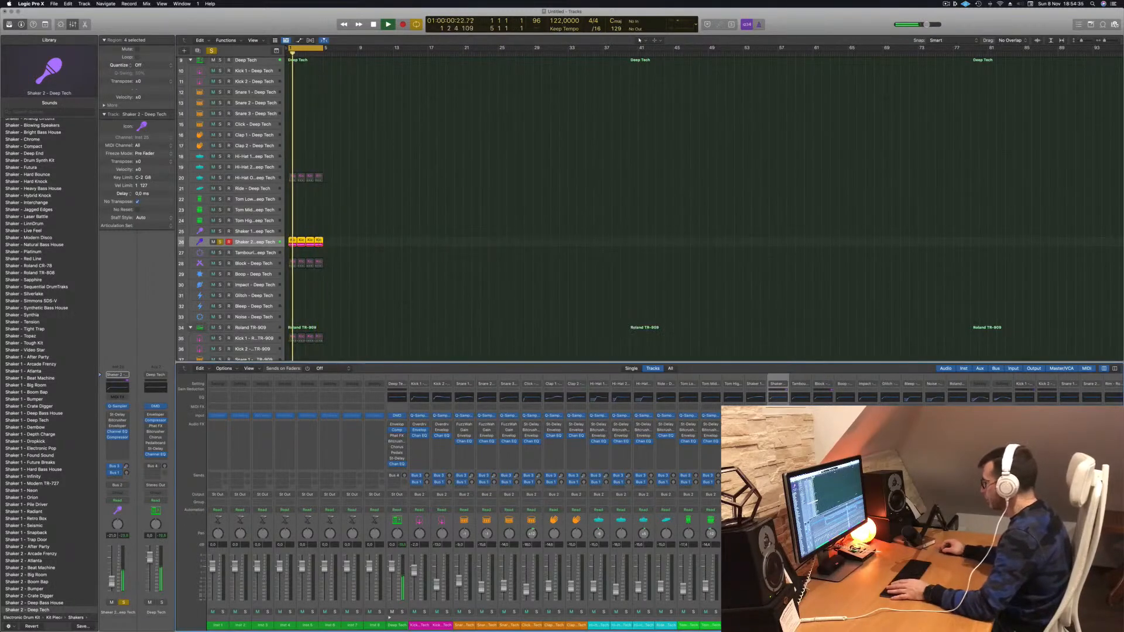
{"action": "key", "text": "s"}
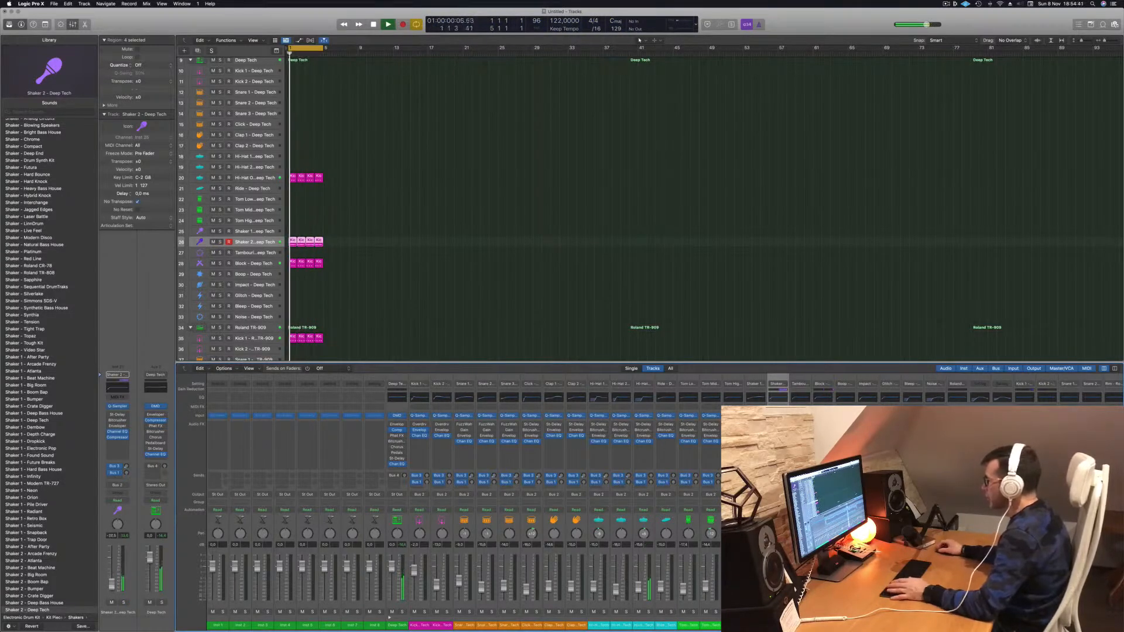
Set the Shaker 2 track's Stereo Delay output mix to 15% left and 26% right, and close the plug-in window.
{"action": "left_click", "coordinate": [778, 424]}
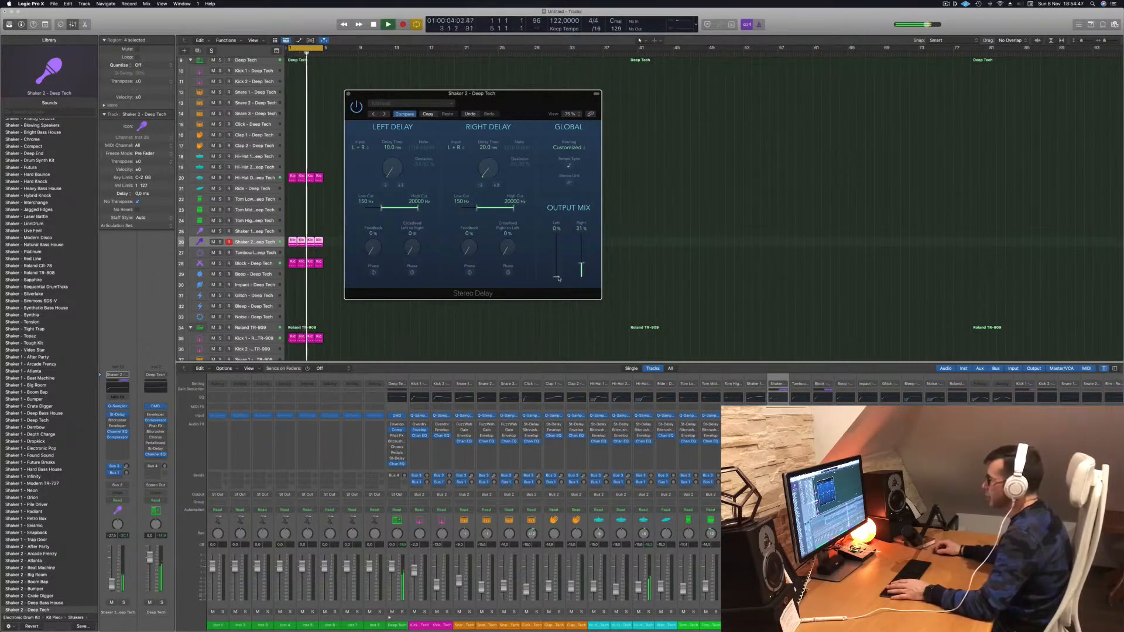
{"action": "left_click_drag", "start_coordinate": [557, 280], "coordinate": [557, 273]}
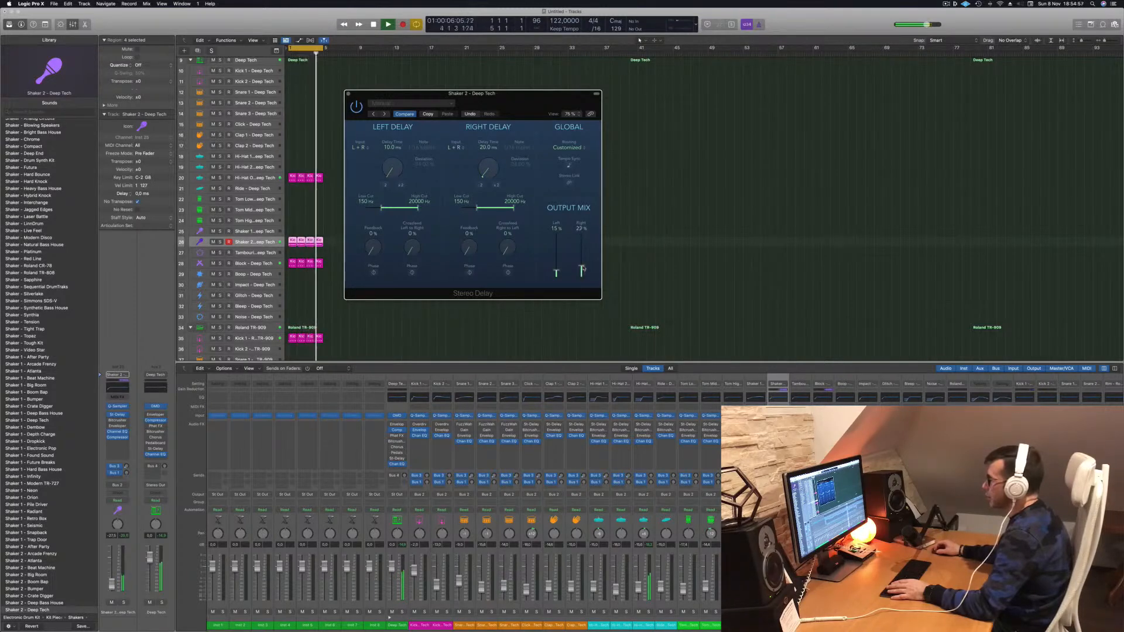
{"action": "left_click_drag", "start_coordinate": [587, 110], "coordinate": [724, 175]}
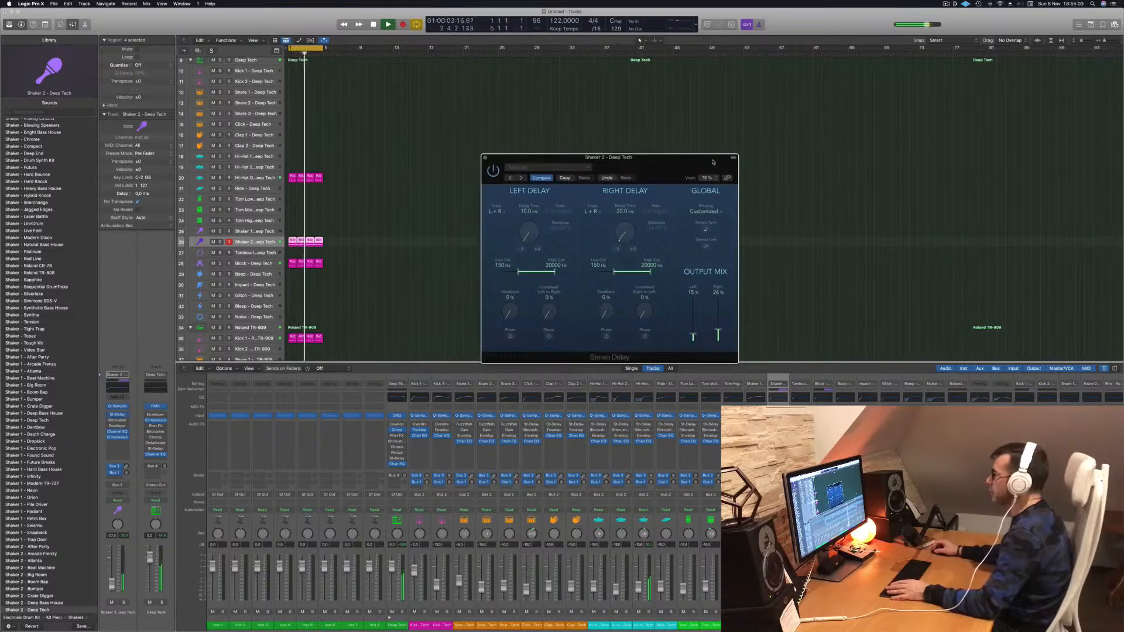
{"action": "left_click_drag", "start_coordinate": [712, 163], "coordinate": [727, 170]}
{"action": "left_click", "coordinate": [499, 166]}
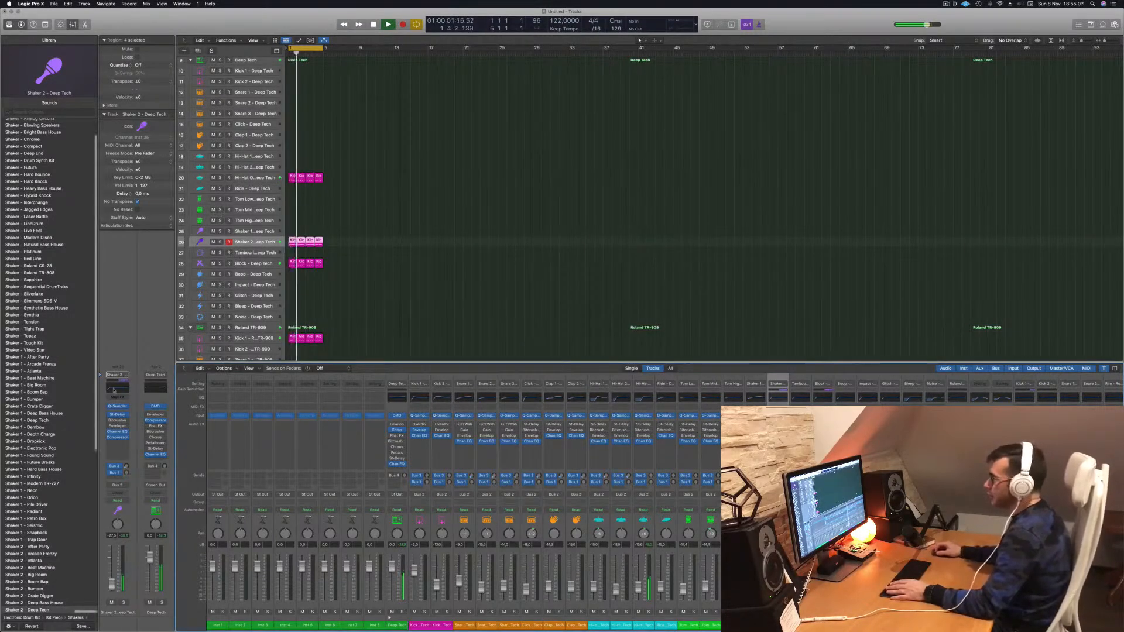
Turn on the Analyzer in Shaker 2's Channel EQ, set the low cut to 2380 Hz and close the EQ.
{"action": "left_click", "coordinate": [117, 431]}
{"action": "left_click_drag", "start_coordinate": [506, 220], "coordinate": [753, 220]}
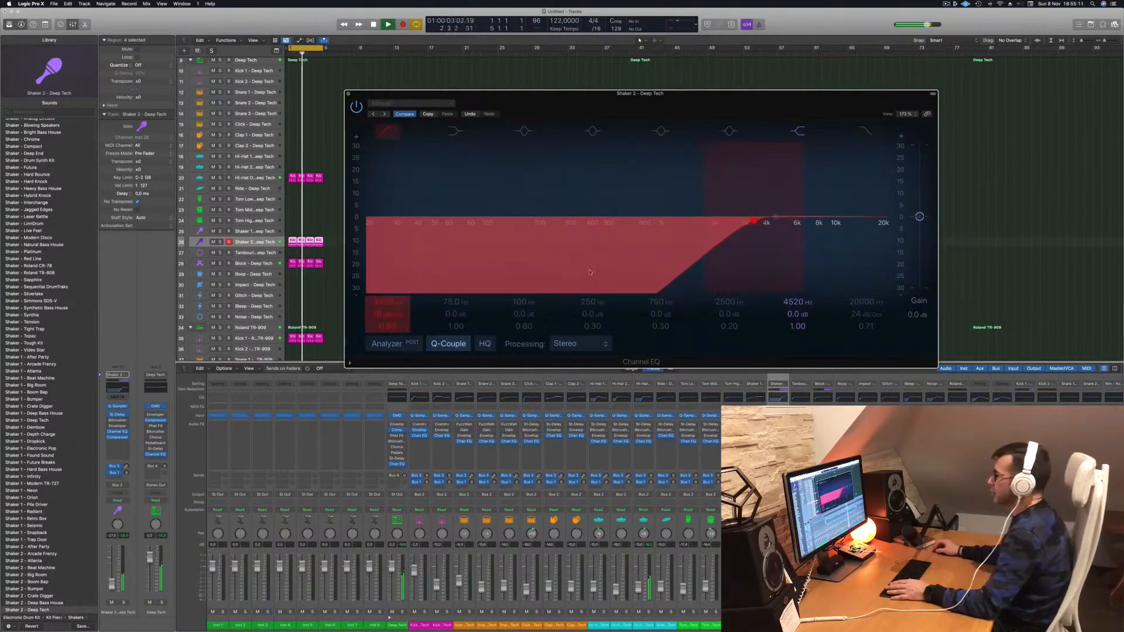
{"action": "left_click", "coordinate": [388, 344]}
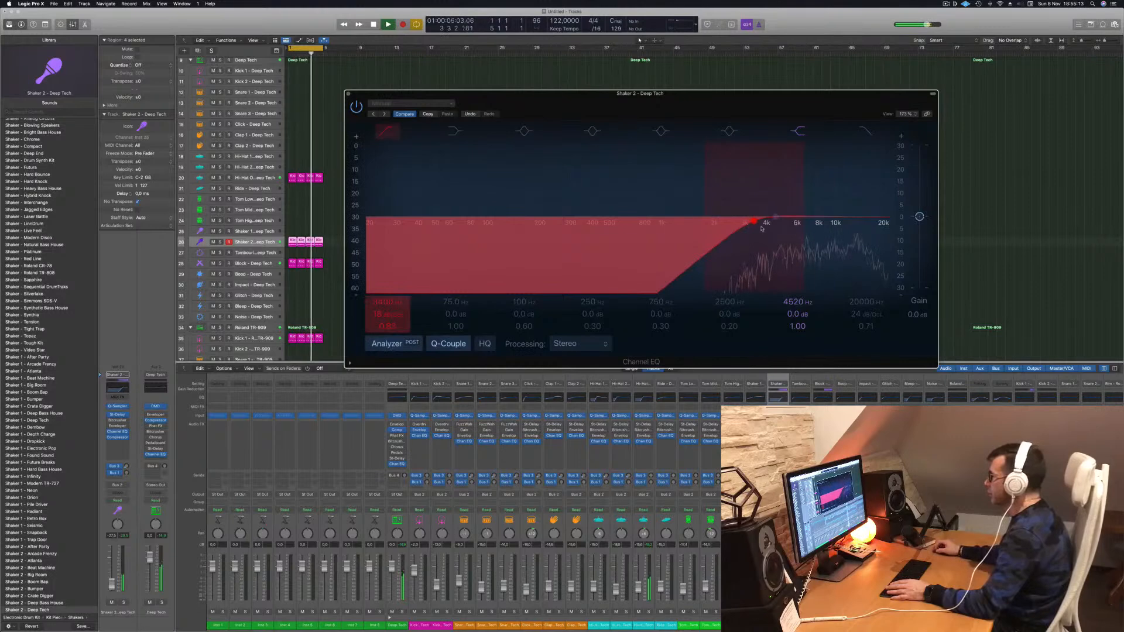
{"action": "left_click_drag", "start_coordinate": [730, 229], "coordinate": [623, 230]}
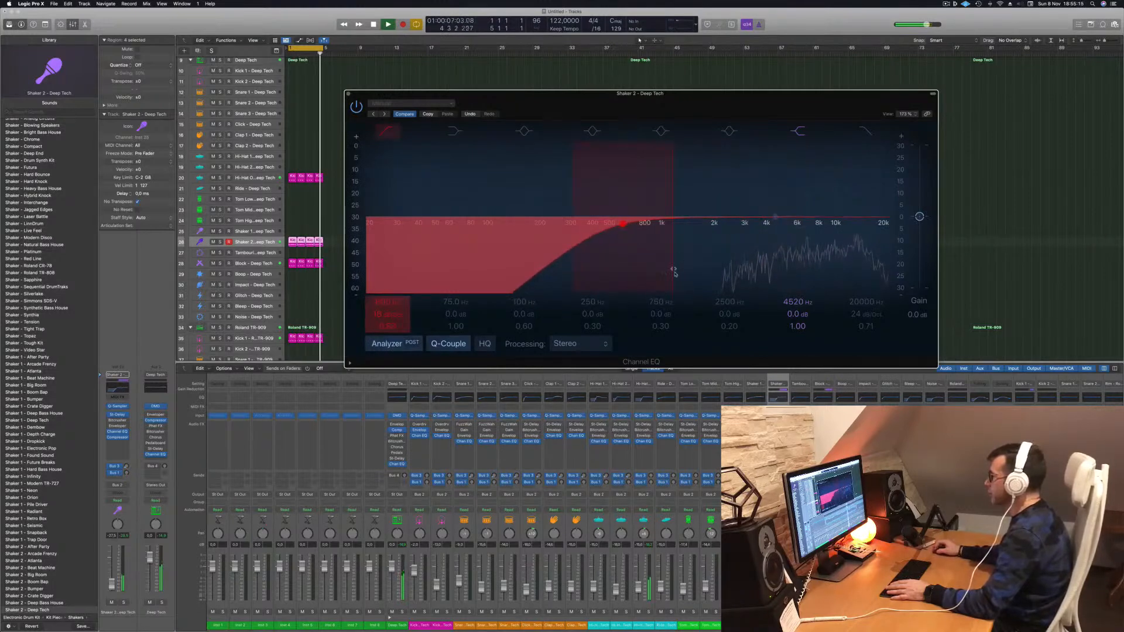
{"action": "left_click_drag", "start_coordinate": [648, 221], "coordinate": [727, 219]}
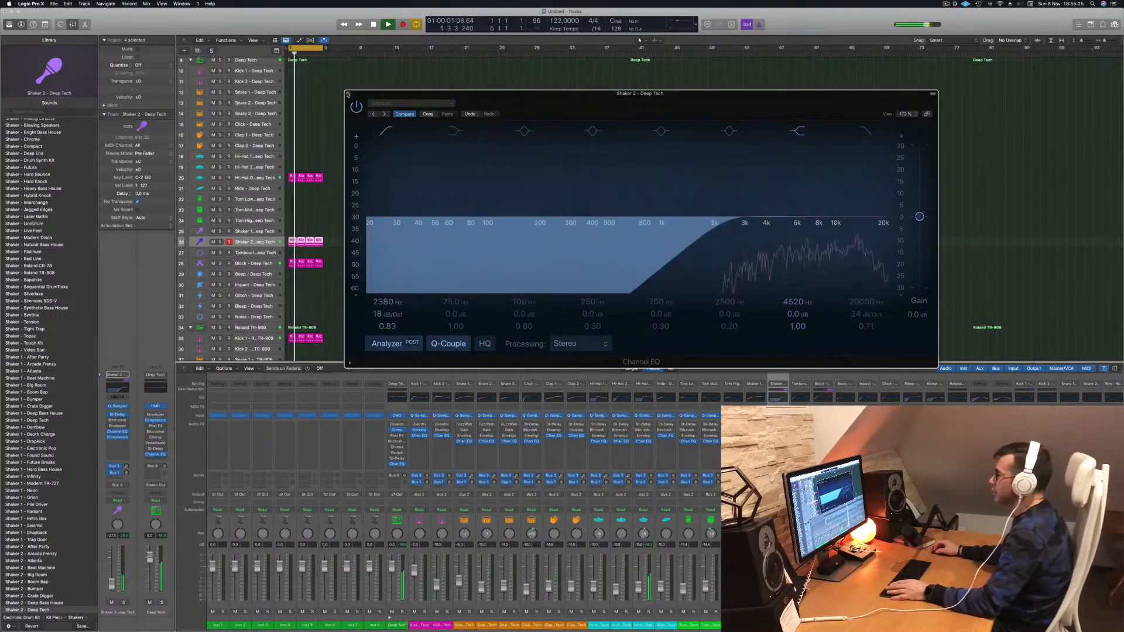
{"action": "left_click", "coordinate": [347, 94]}
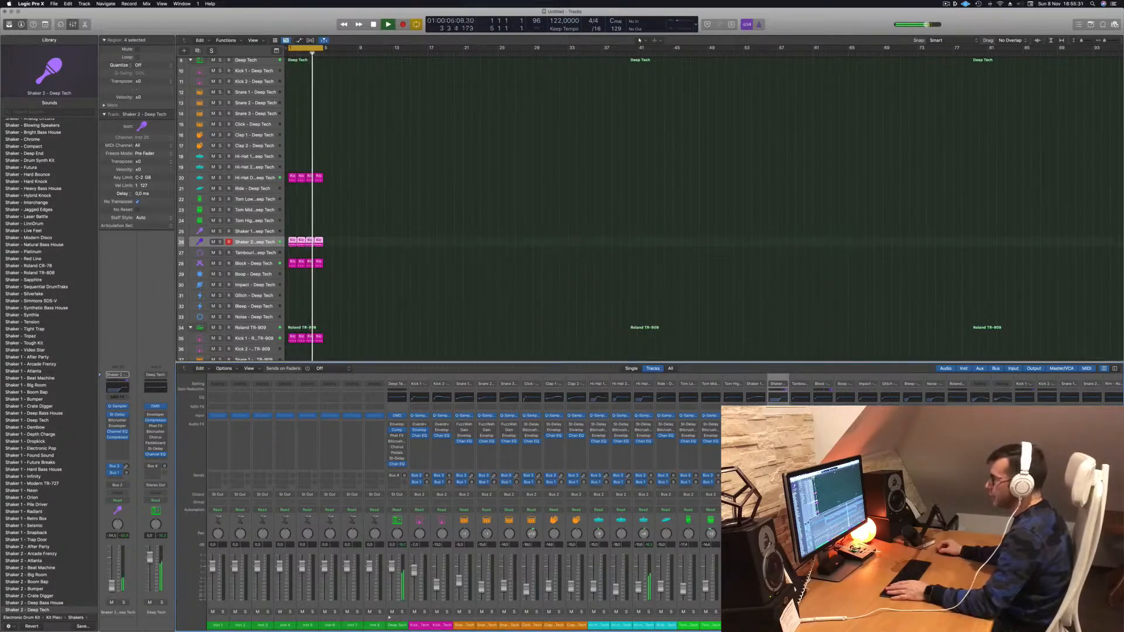
Copy the bar 1 Kick 1 region of the Roland TR-909 to its first Hi-Hat Closed track and open the copy in the Piano Roll.
{"action": "scroll", "coordinate": [443, 279], "scroll_direction": "up", "scroll_amount": 1}
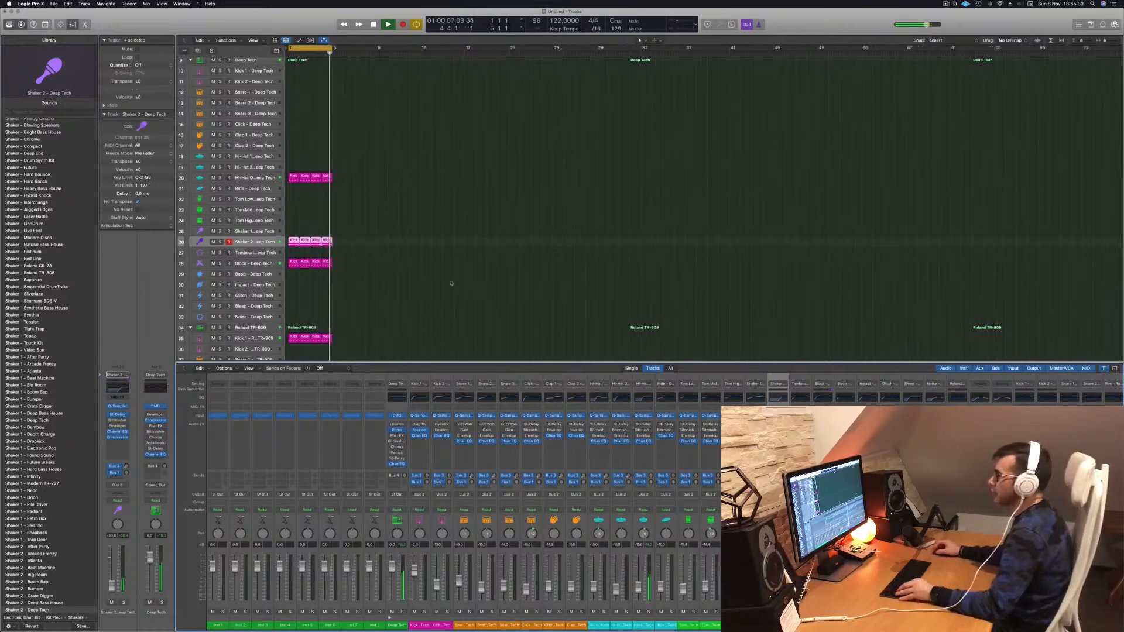
{"action": "scroll", "coordinate": [496, 286], "scroll_direction": "up", "scroll_amount": 1}
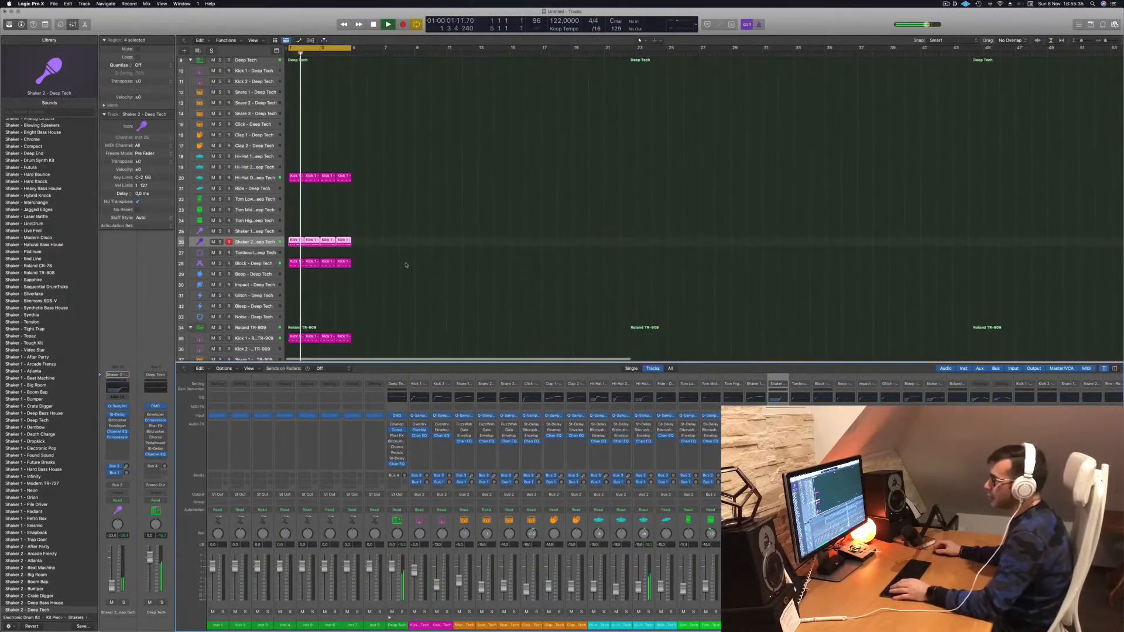
{"action": "scroll", "coordinate": [509, 298], "scroll_direction": "down", "scroll_amount": 3}
{"action": "scroll", "coordinate": [508, 298], "scroll_direction": "down", "scroll_amount": 2}
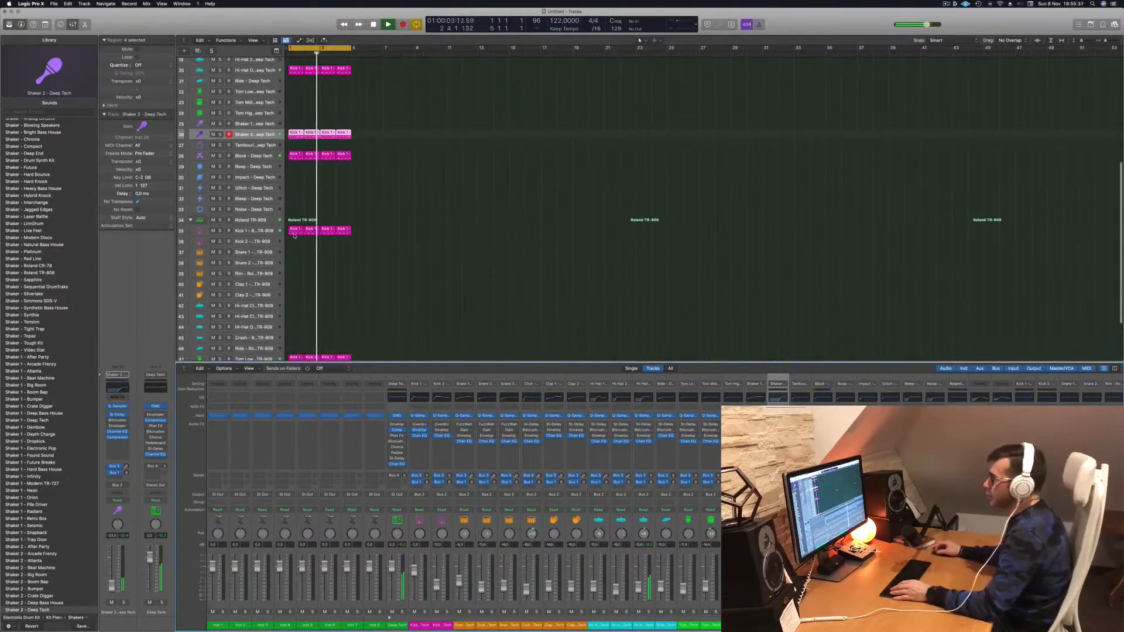
{"action": "left_click_drag", "start_coordinate": [300, 231], "coordinate": [293, 305]}
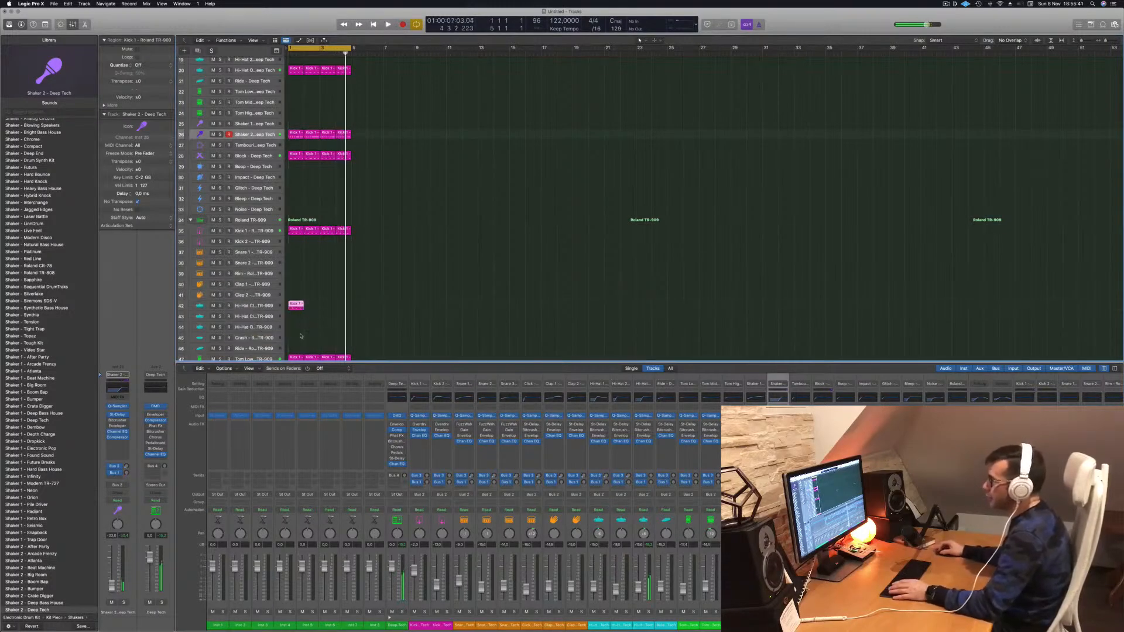
{"action": "key", "text": "space"}
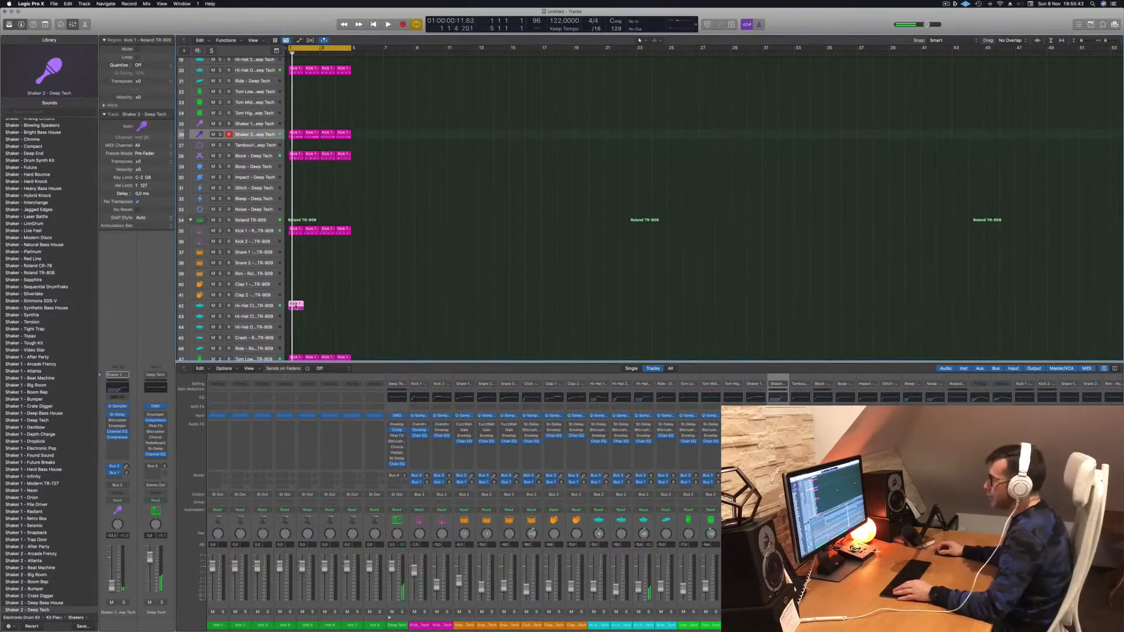
{"action": "double_click", "coordinate": [296, 305]}
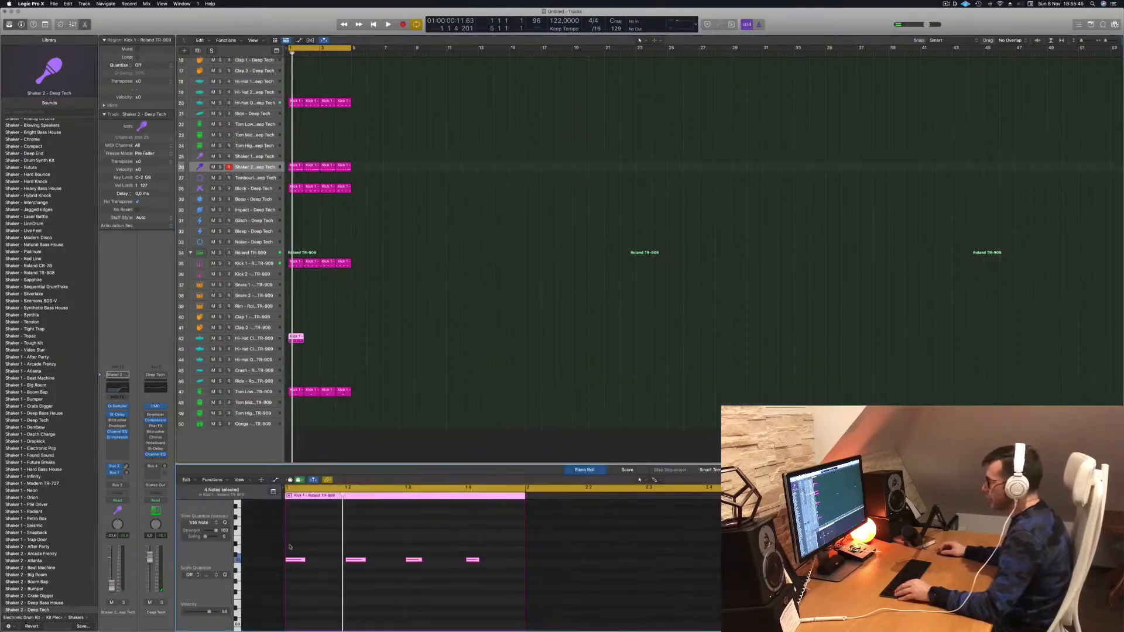
Transpose the four notes down, repeat them to fill the bar with sixteenth notes, and play the loop.
{"action": "key", "text": "Delete"}
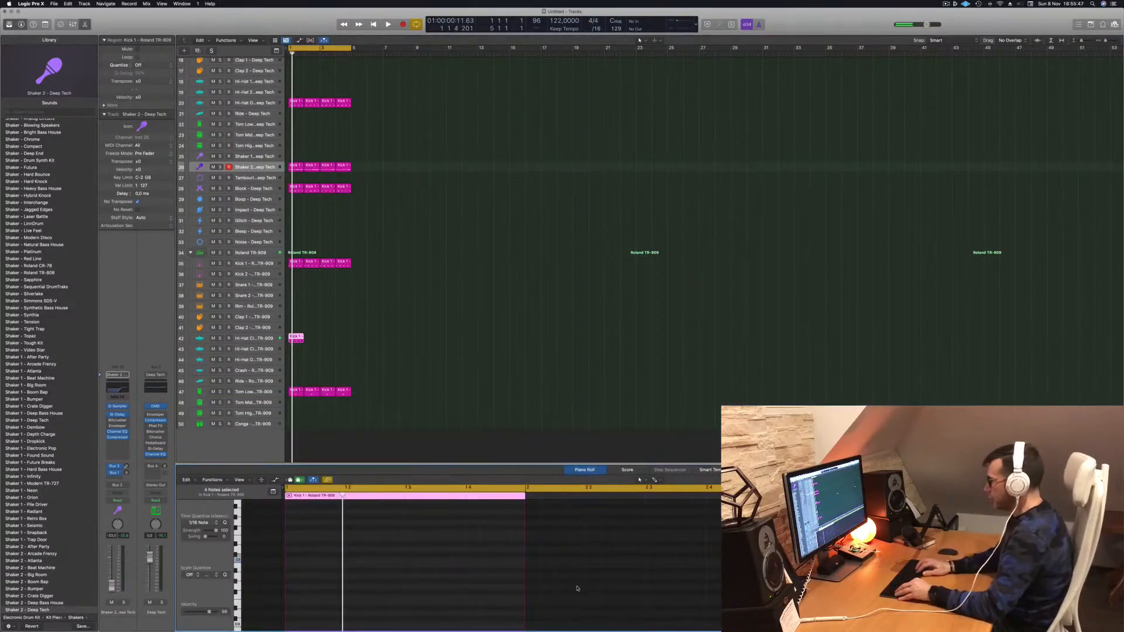
{"action": "key", "text": "super+z"}
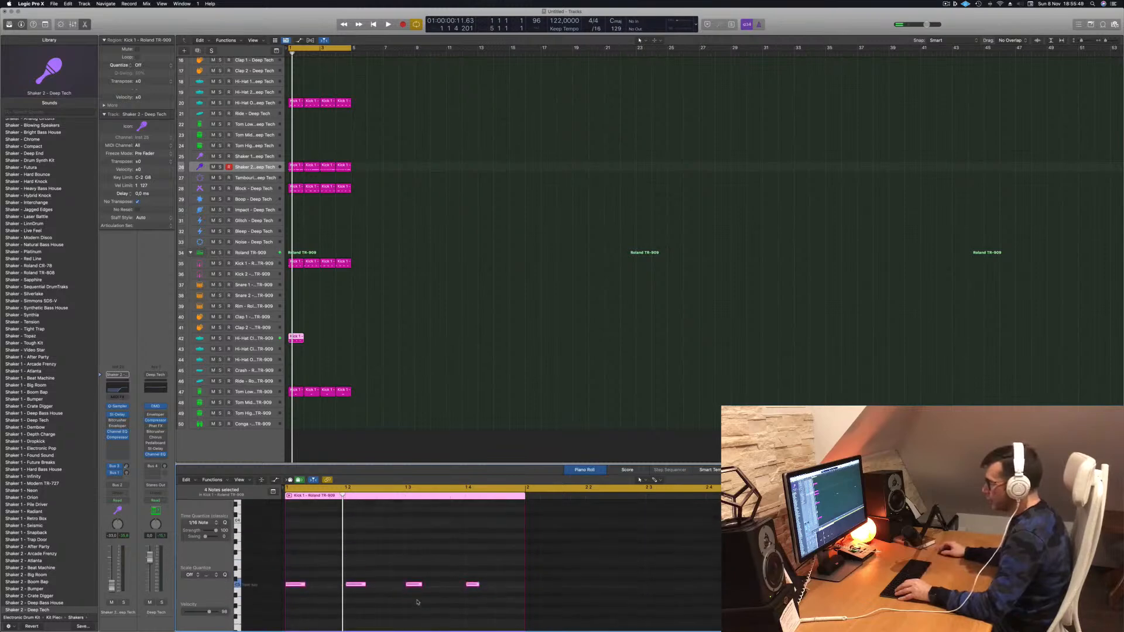
{"action": "left_click_drag", "start_coordinate": [305, 583], "coordinate": [338, 587]}
{"action": "key", "text": "space"}
Repeat the closed hi-hat region across bars 1 to 4 and move all four regions to the TR-909's second Hi-Hat Closed track.
{"action": "left_click", "coordinate": [347, 341]}
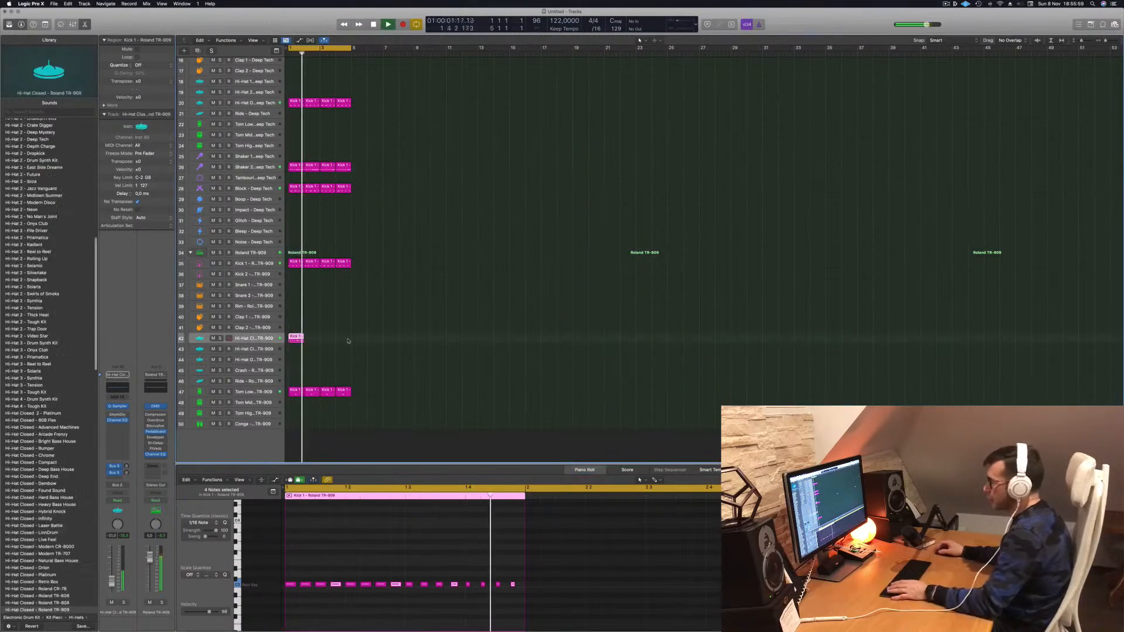
{"action": "left_click_drag", "start_coordinate": [297, 339], "coordinate": [312, 341]}
{"action": "mouse_move", "coordinate": [326, 342]}
{"action": "left_mouse_down"}
{"action": "mouse_move", "coordinate": [294, 339]}
{"action": "mouse_move", "coordinate": [323, 343]}
{"action": "left_mouse_up"}
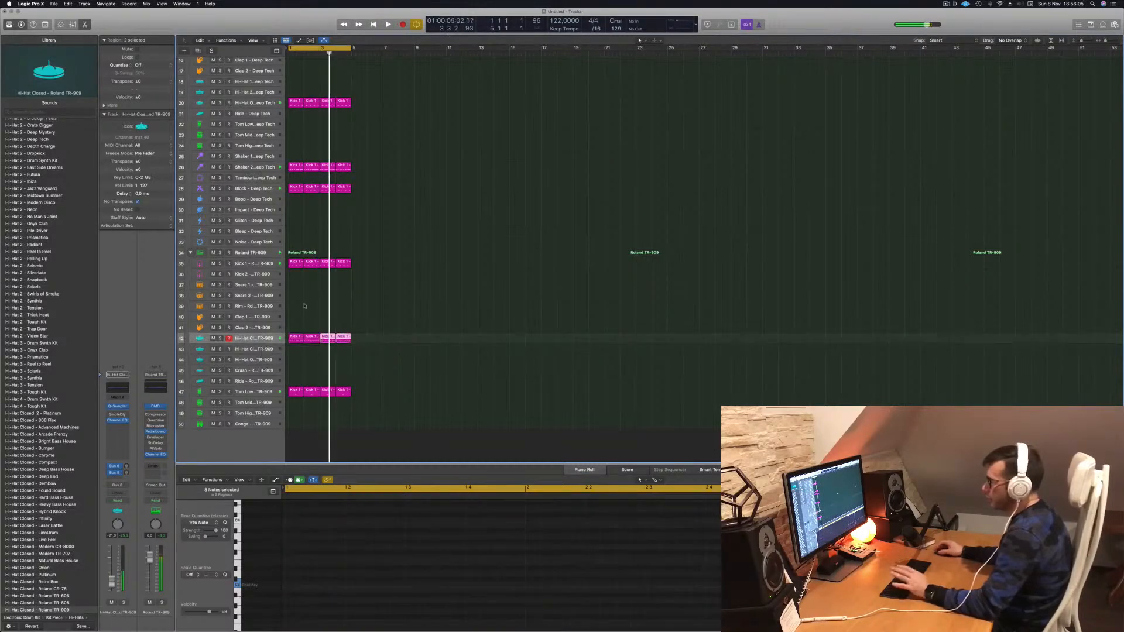
{"action": "left_click", "coordinate": [263, 341]}
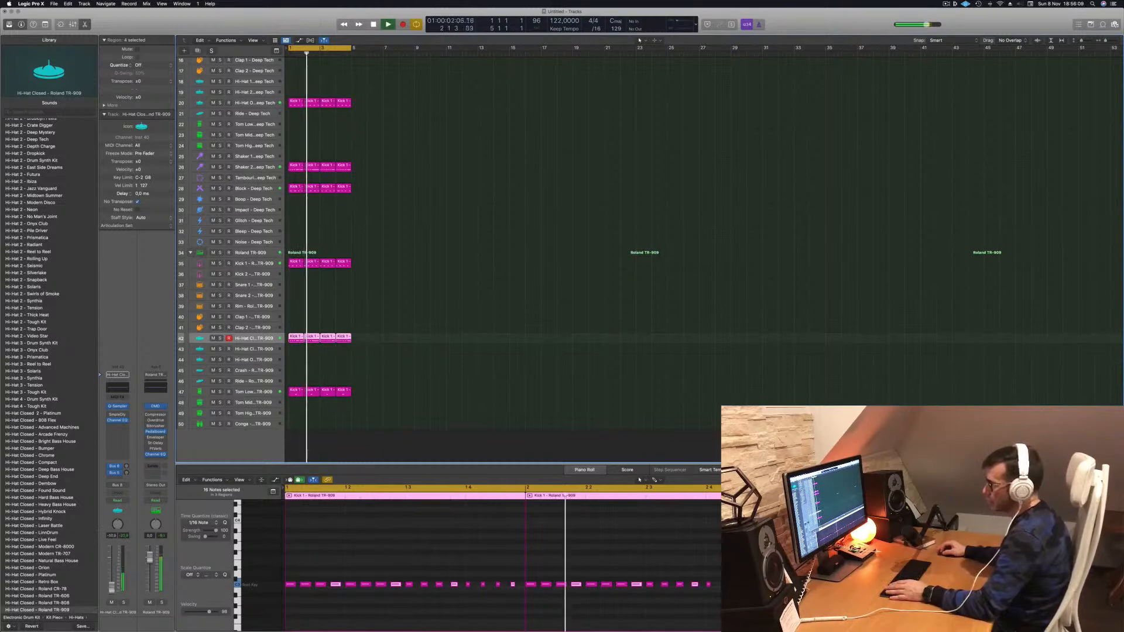
{"action": "left_click_drag", "start_coordinate": [384, 333], "coordinate": [295, 350]}
{"action": "left_click", "coordinate": [255, 349]}
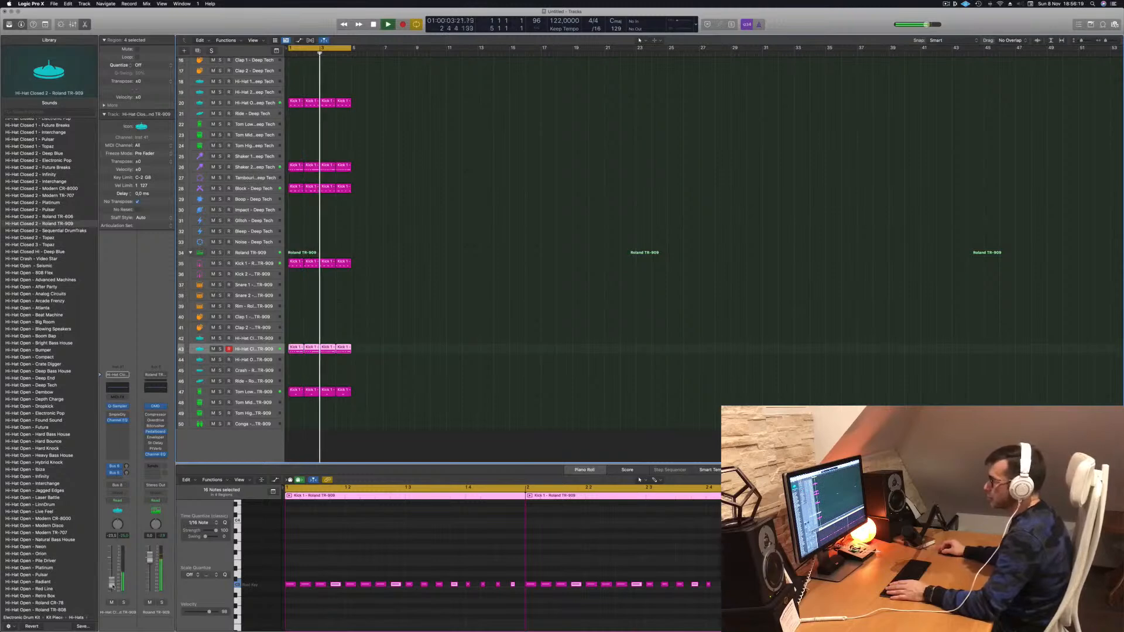
Copy the bar 1 TR-909 Kick 1 region to the TR-909 Snare 1 track.
{"action": "scroll", "coordinate": [530, 363], "scroll_direction": "up", "scroll_amount": 6}
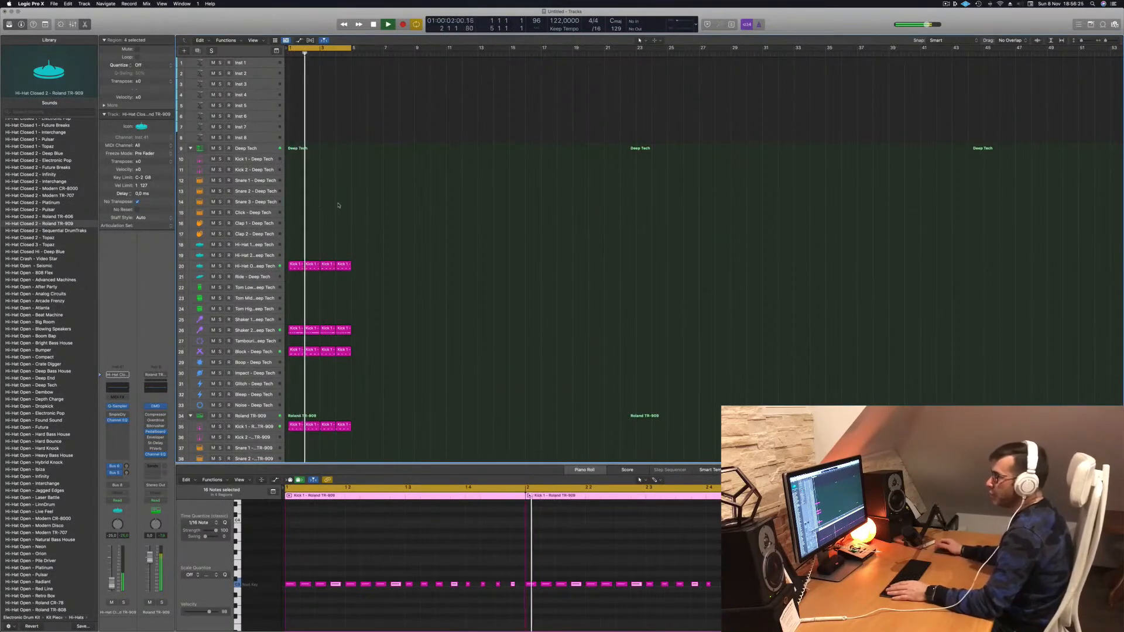
{"action": "left_click", "coordinate": [296, 266]}
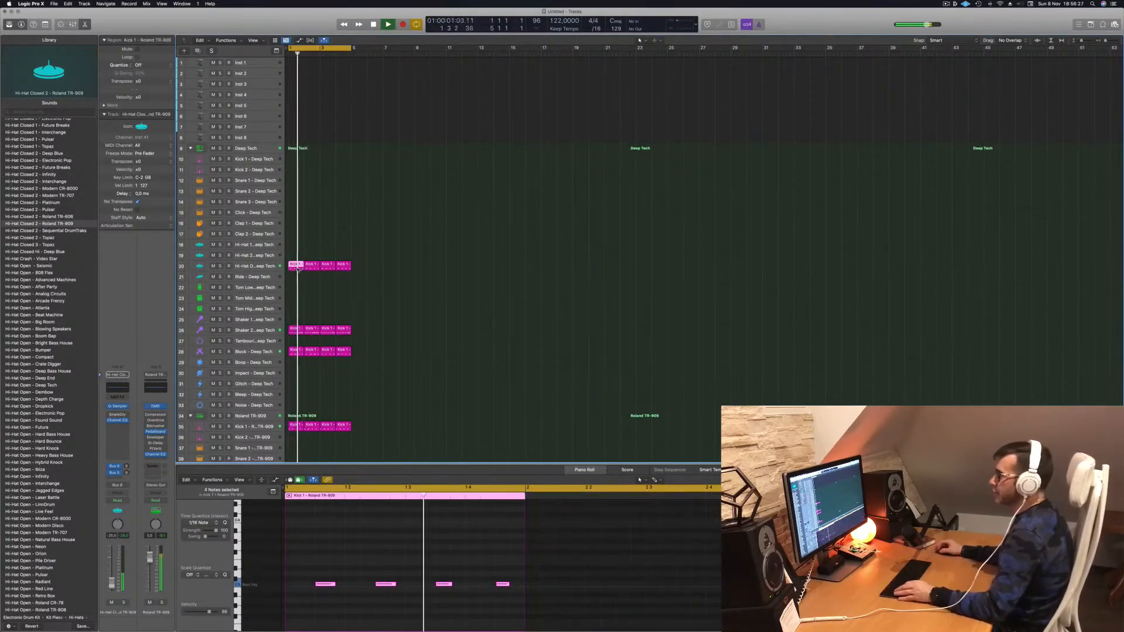
{"action": "scroll", "coordinate": [369, 304], "scroll_direction": "down", "scroll_amount": 5}
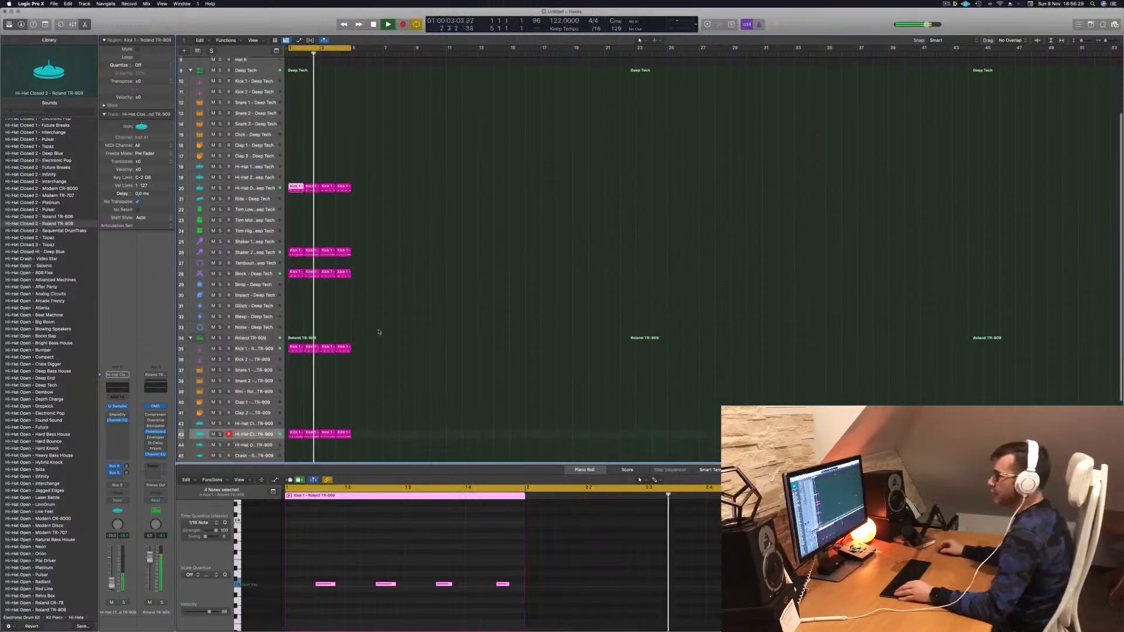
{"action": "left_click_drag", "start_coordinate": [298, 333], "coordinate": [301, 356]}
Keep only the snare notes on beats 2 and 4, transpose them down, and play the loop.
{"action": "left_click_drag", "start_coordinate": [336, 536], "coordinate": [292, 579]}
{"action": "key", "text": "Delete"}
{"action": "left_click_drag", "start_coordinate": [334, 520], "coordinate": [490, 583]}
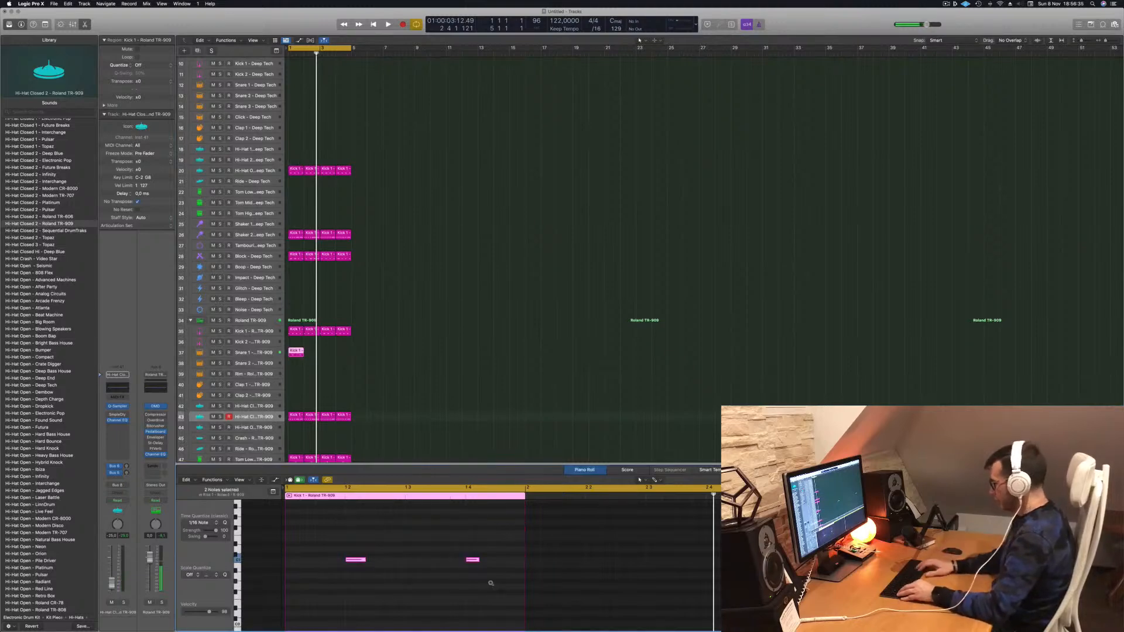
{"action": "scroll", "coordinate": [487, 587], "scroll_direction": "up", "scroll_amount": 4}
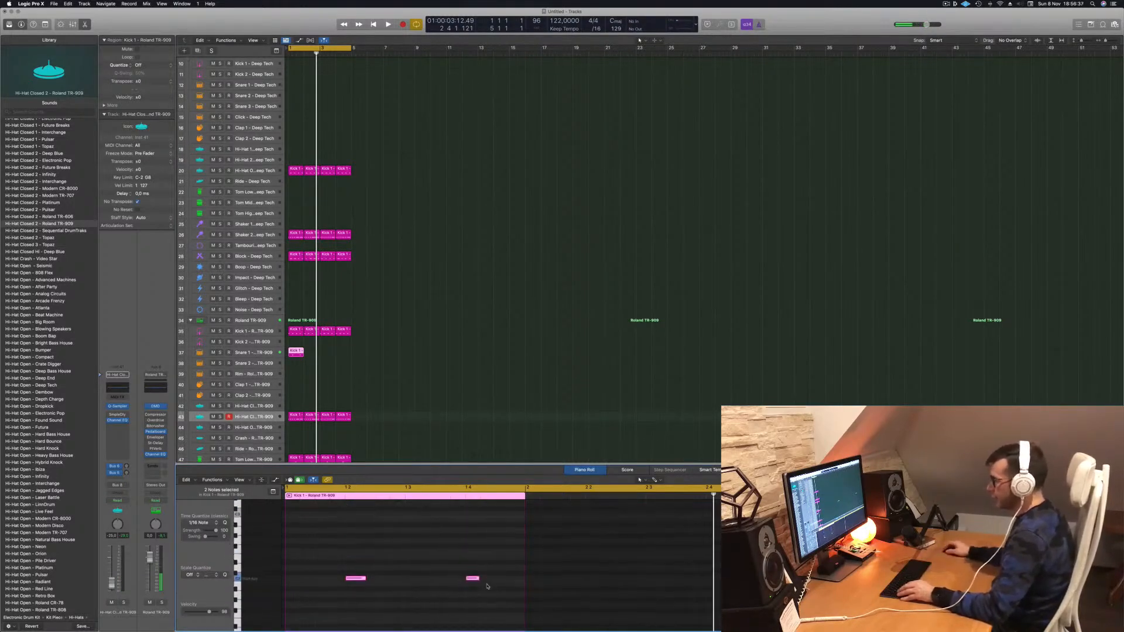
{"action": "key", "text": "space"}
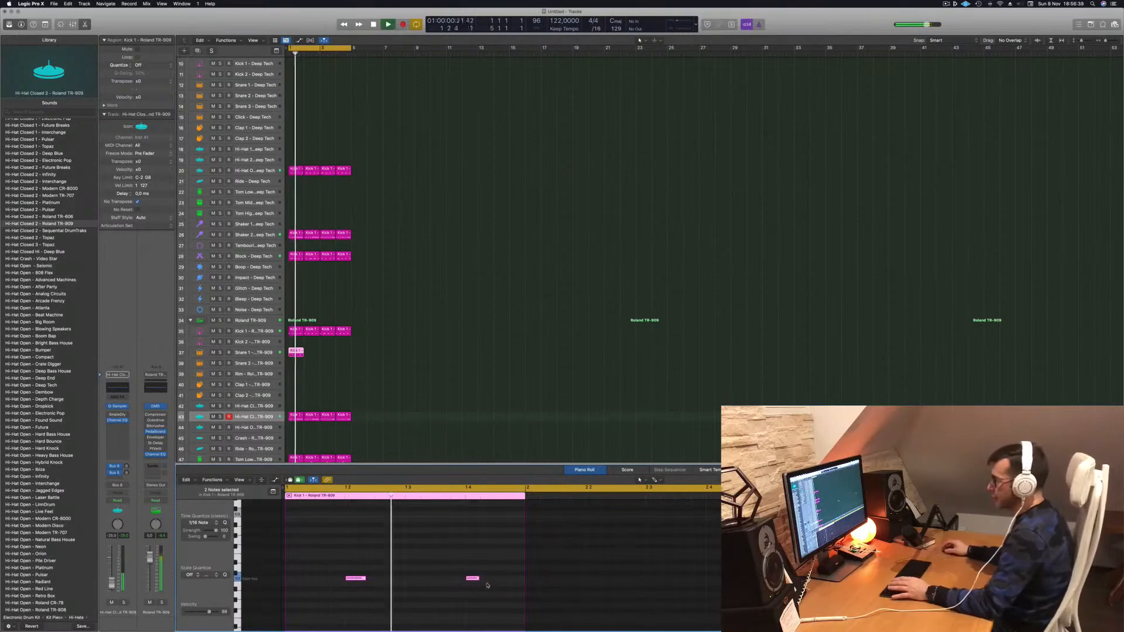
Repeat the TR-909 Snare 1 region across bars 1 to 4 and deselect the regions.
{"action": "left_click", "coordinate": [261, 351]}
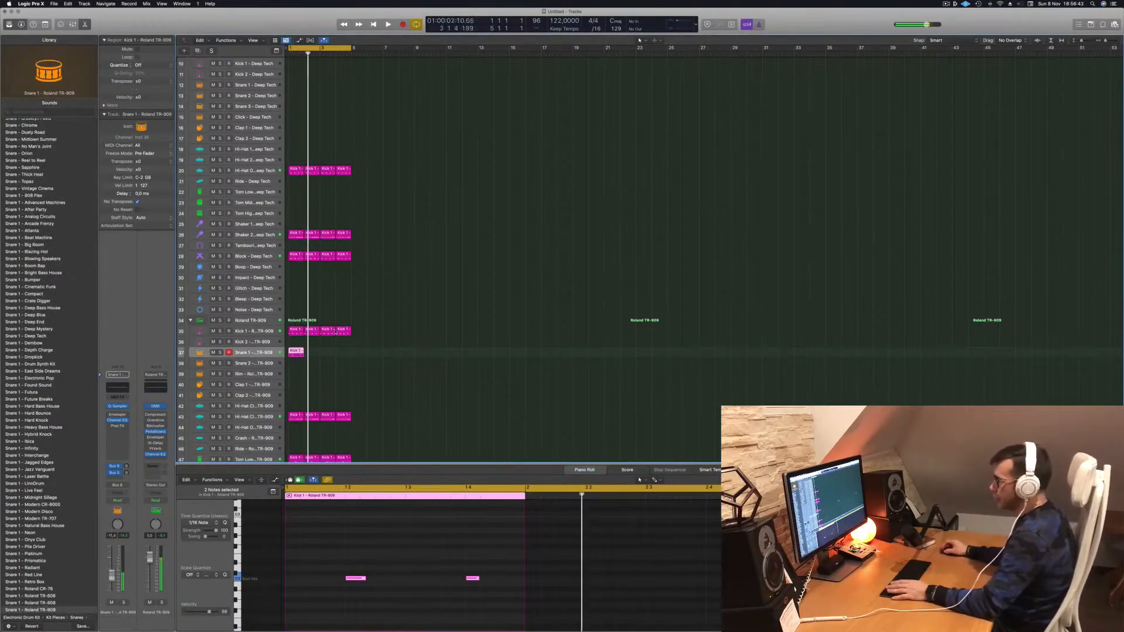
{"action": "left_click_drag", "start_coordinate": [300, 355], "coordinate": [327, 357]}
{"action": "left_click", "coordinate": [277, 354]}
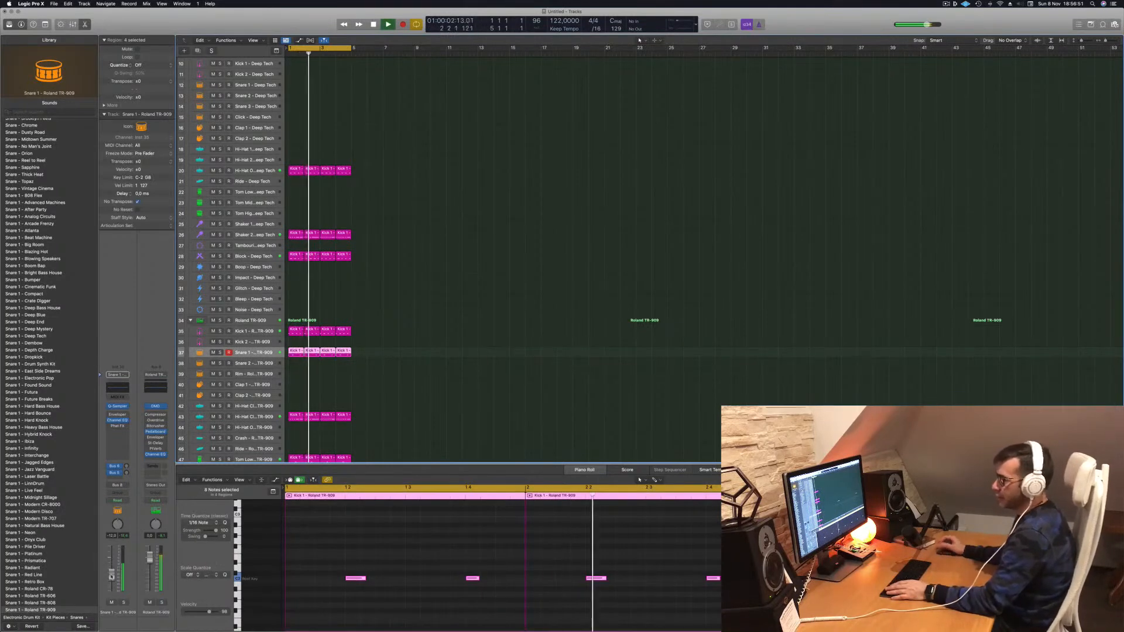
{"action": "left_click", "coordinate": [416, 315]}
Copy the bar 1 open hi-hat region of the Deep Tech kit to its Kick 2 track.
{"action": "scroll", "coordinate": [415, 263], "scroll_direction": "up", "scroll_amount": 5}
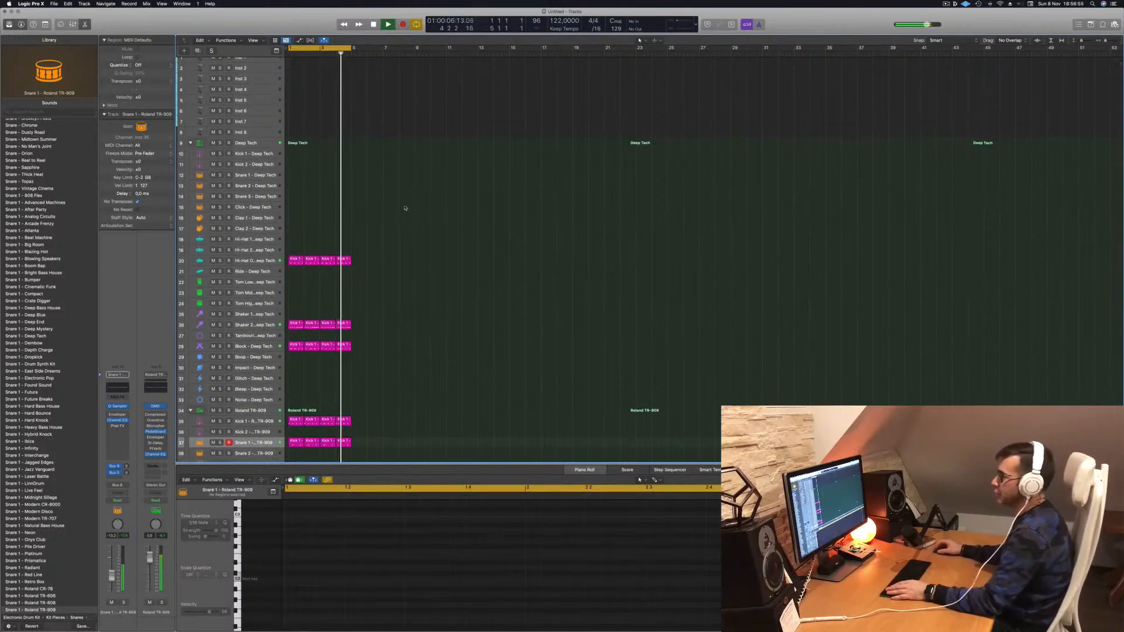
{"action": "key", "text": "space"}
{"action": "key", "text": "space"}
{"action": "left_click_drag", "start_coordinate": [292, 258], "coordinate": [291, 164]}
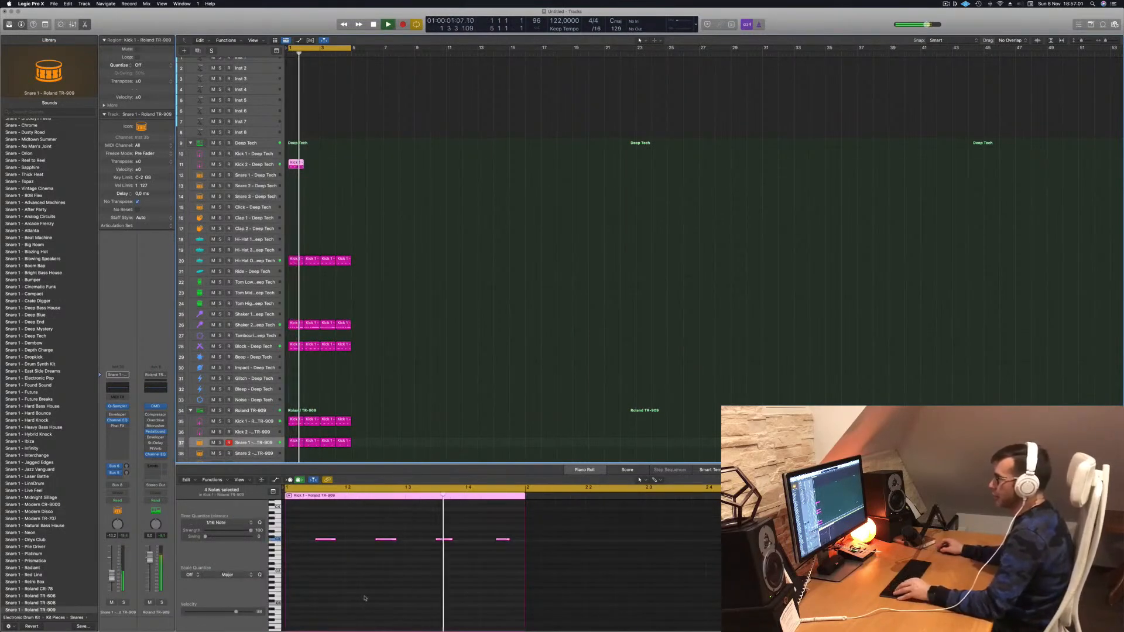
Transpose the four Kick 2 notes down two octaves, shift them two sixteenths earlier onto the beats, and play the loop.
{"action": "key", "text": "space"}
{"action": "left_click_drag", "start_coordinate": [298, 524], "coordinate": [563, 577]}
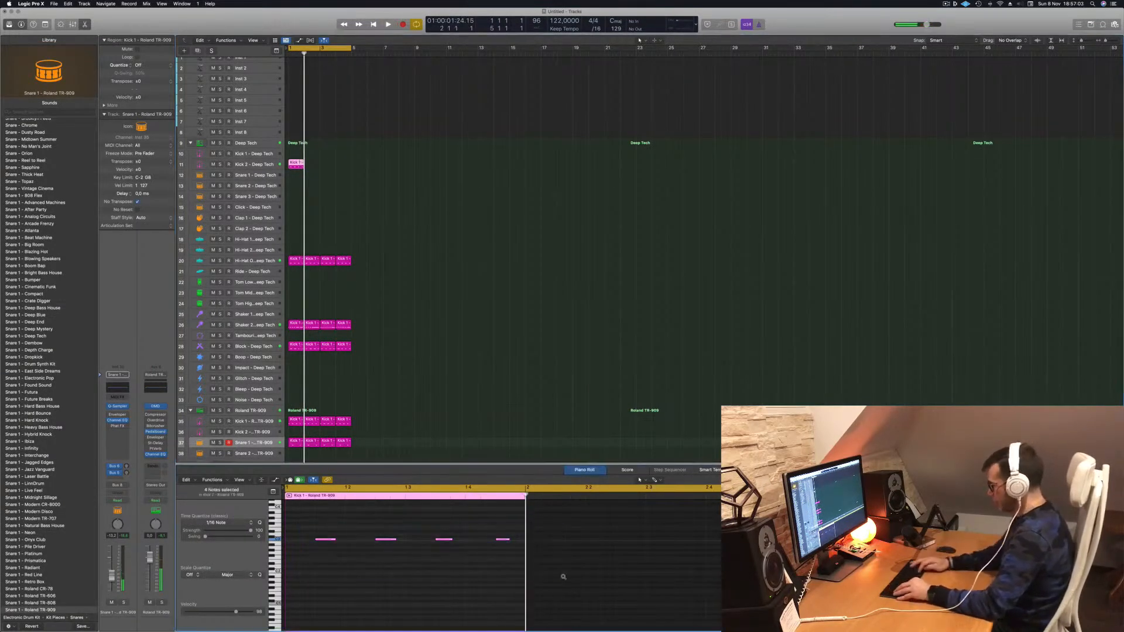
{"action": "key", "text": "alt+shift+Down"}
{"action": "key", "text": "alt+shift+Down"}
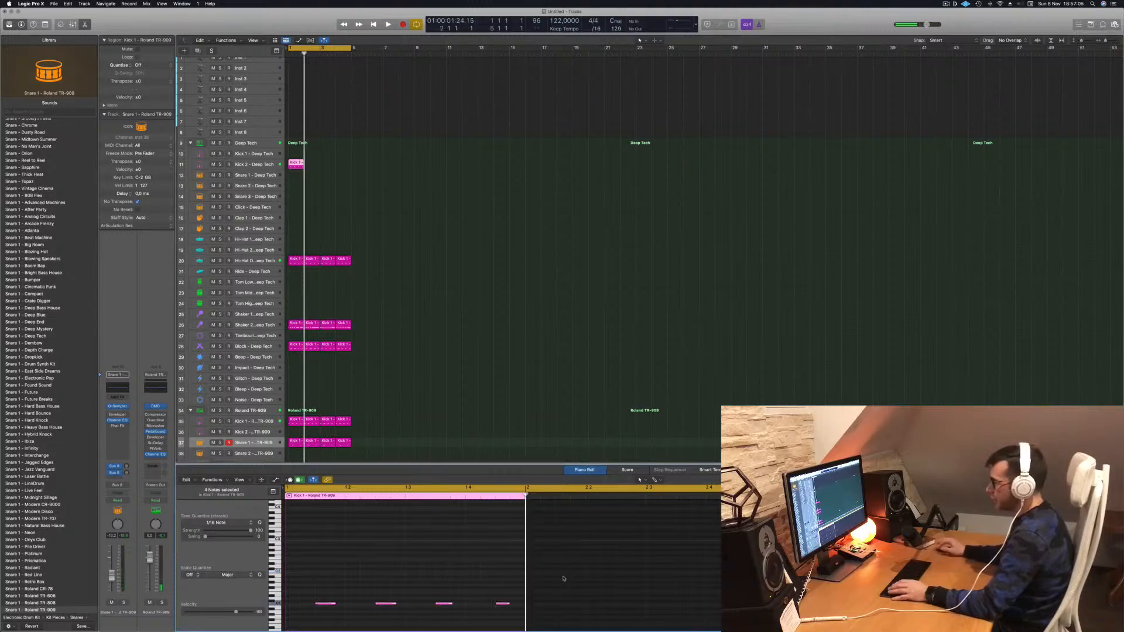
{"action": "key", "text": "alt+Left"}
{"action": "key", "text": "alt+Left"}
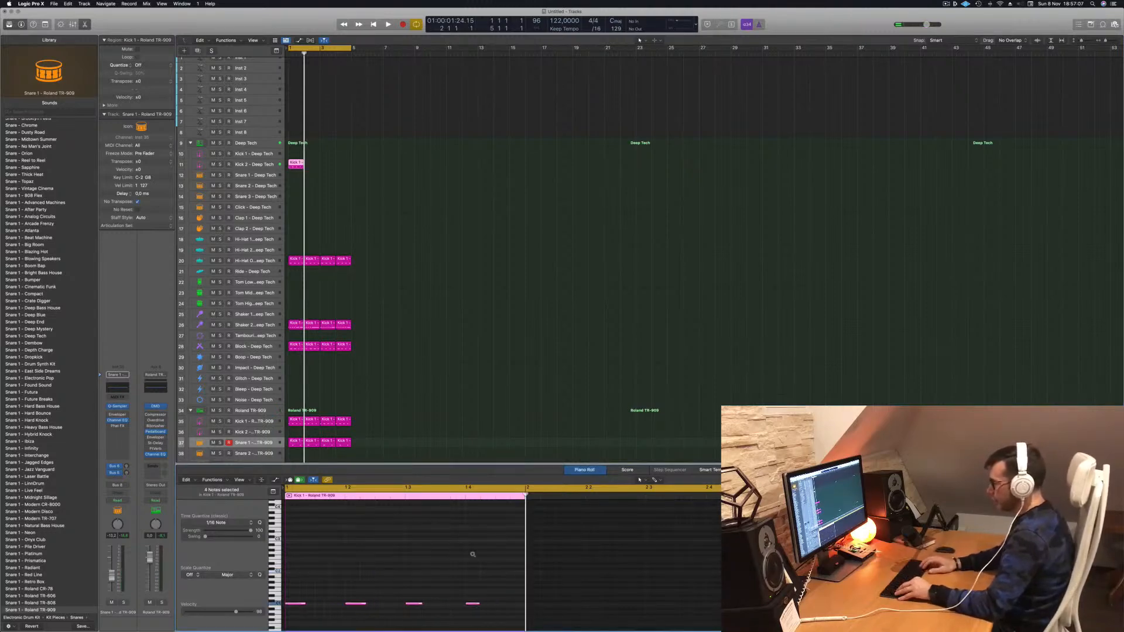
{"action": "key", "text": "space"}
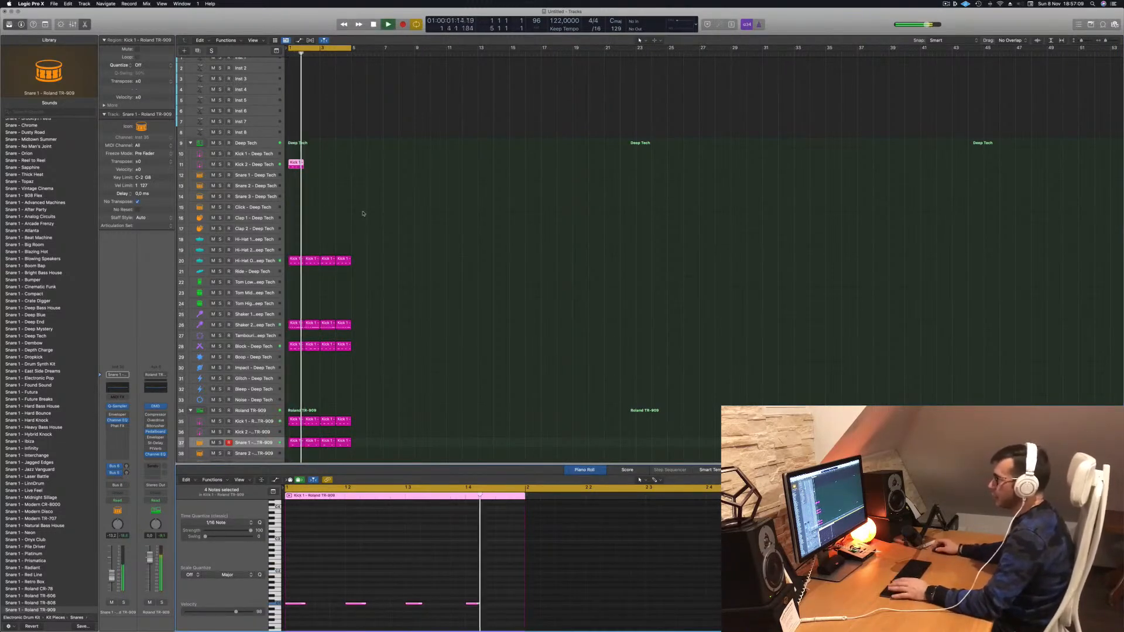
Copy the Kick 2 region across bars 1 to 4, transpose its notes down an octave, and check the track in the loop.
{"action": "left_click_drag", "start_coordinate": [297, 163], "coordinate": [324, 168]}
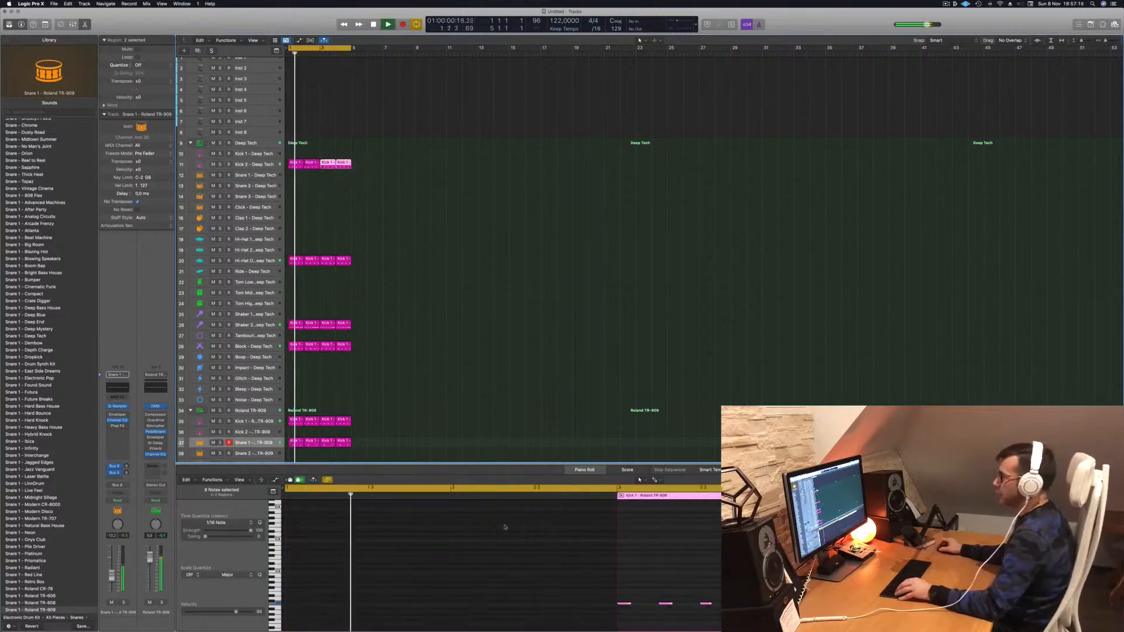
{"action": "left_click", "coordinate": [392, 565]}
{"action": "key", "text": "alt+shift+Down"}
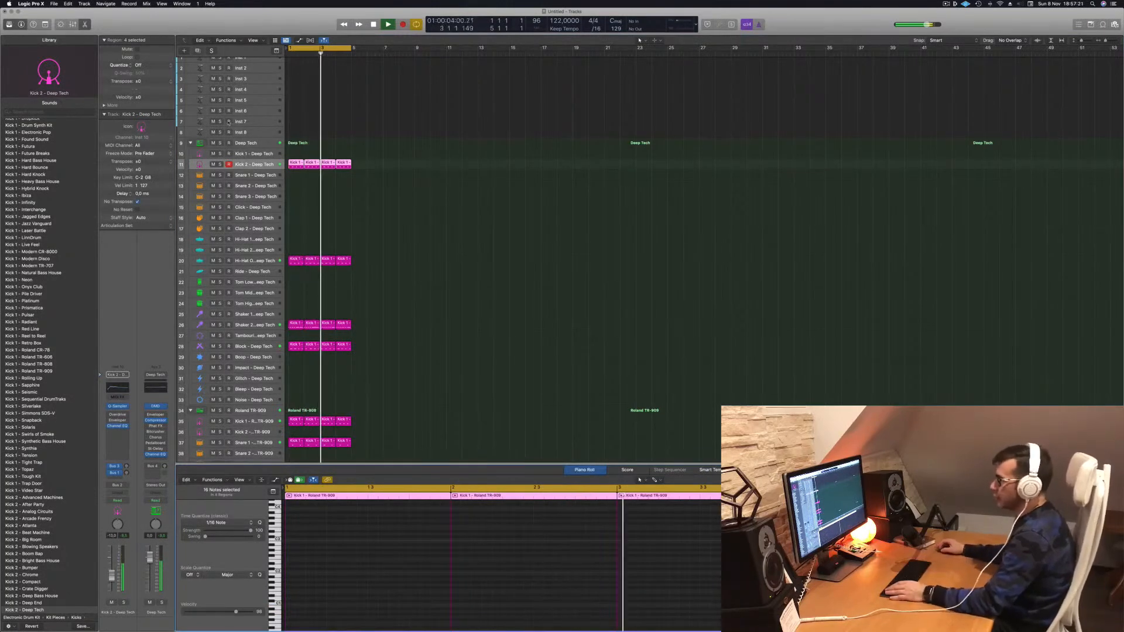
{"action": "left_click", "coordinate": [213, 165]}
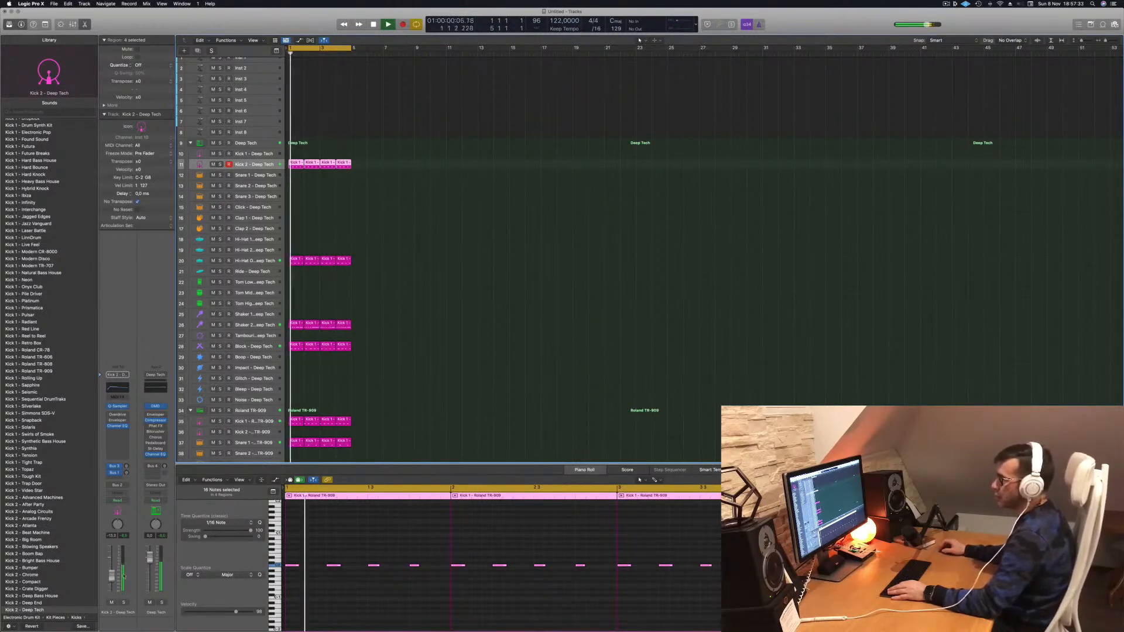
Select all drum regions, repeat them to fill 16 bars, and extend the cycle range to the end of bar 16.
{"action": "scroll", "coordinate": [477, 357], "scroll_direction": "down", "scroll_amount": 4}
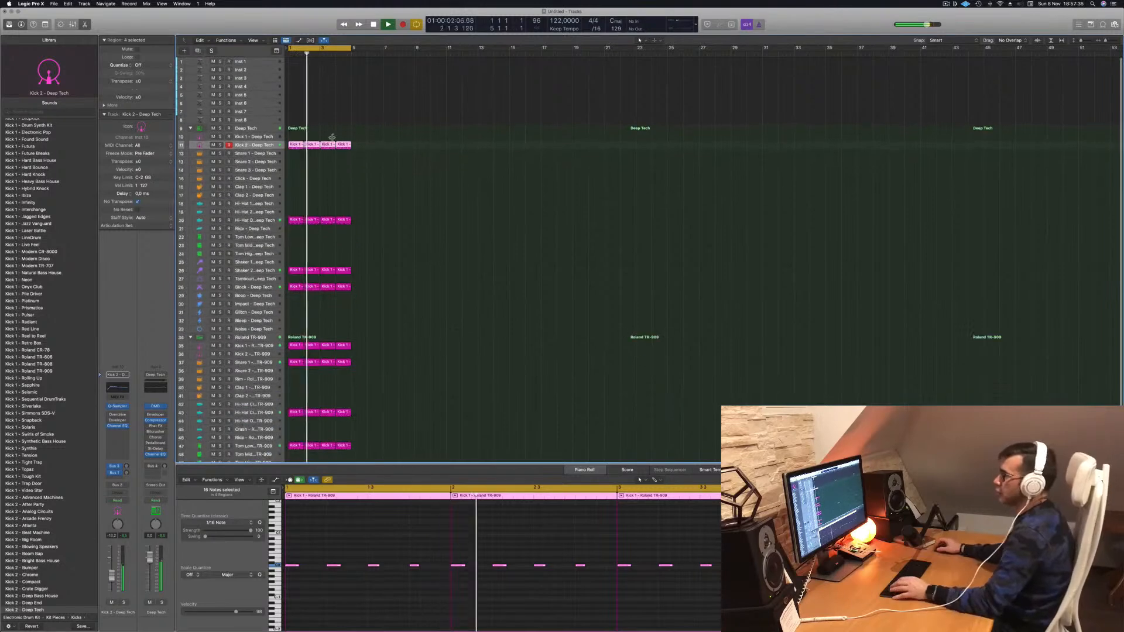
{"action": "left_click", "coordinate": [250, 61]}
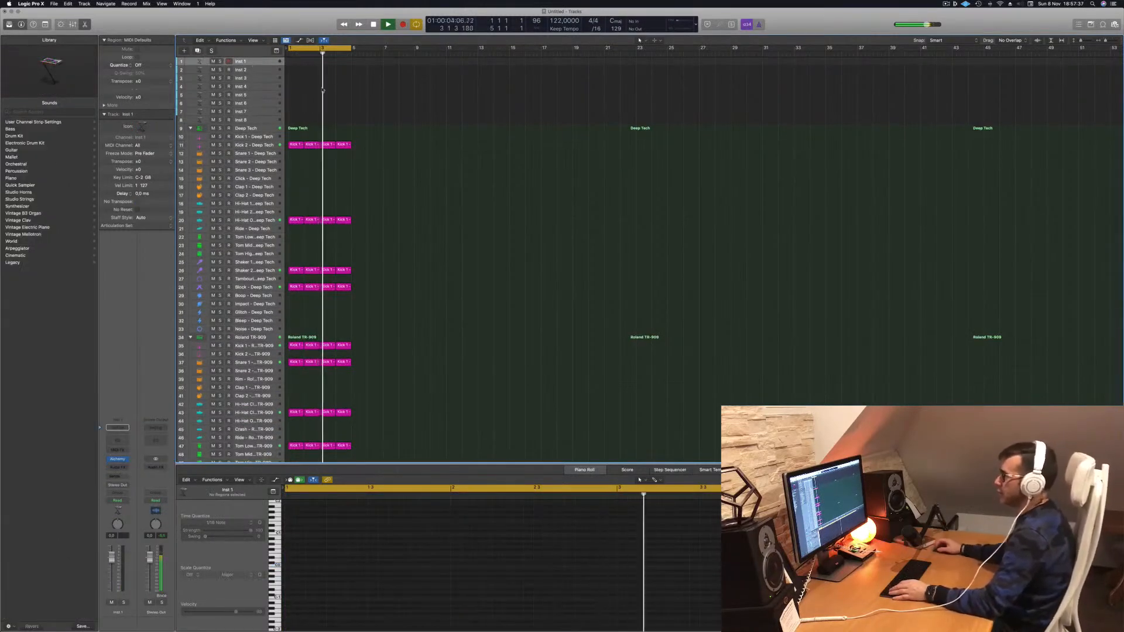
{"action": "key", "text": "super+a"}
{"action": "key", "text": "super+r"}
{"action": "key", "text": "super+r"}
{"action": "key", "text": "super+r"}
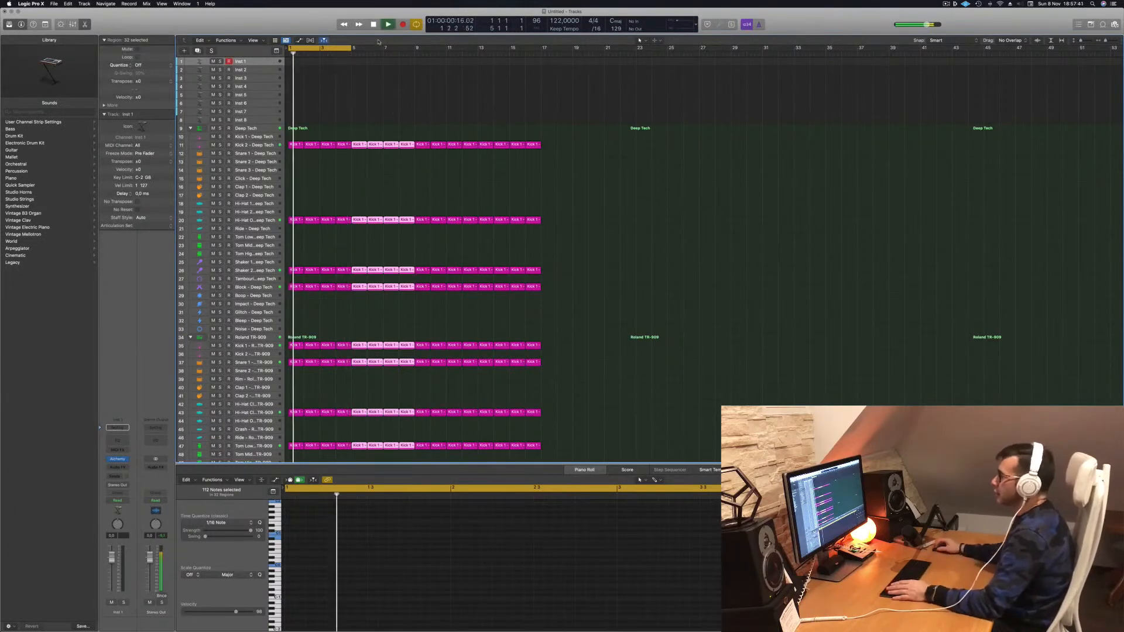
{"action": "left_click_drag", "start_coordinate": [355, 51], "coordinate": [540, 85]}
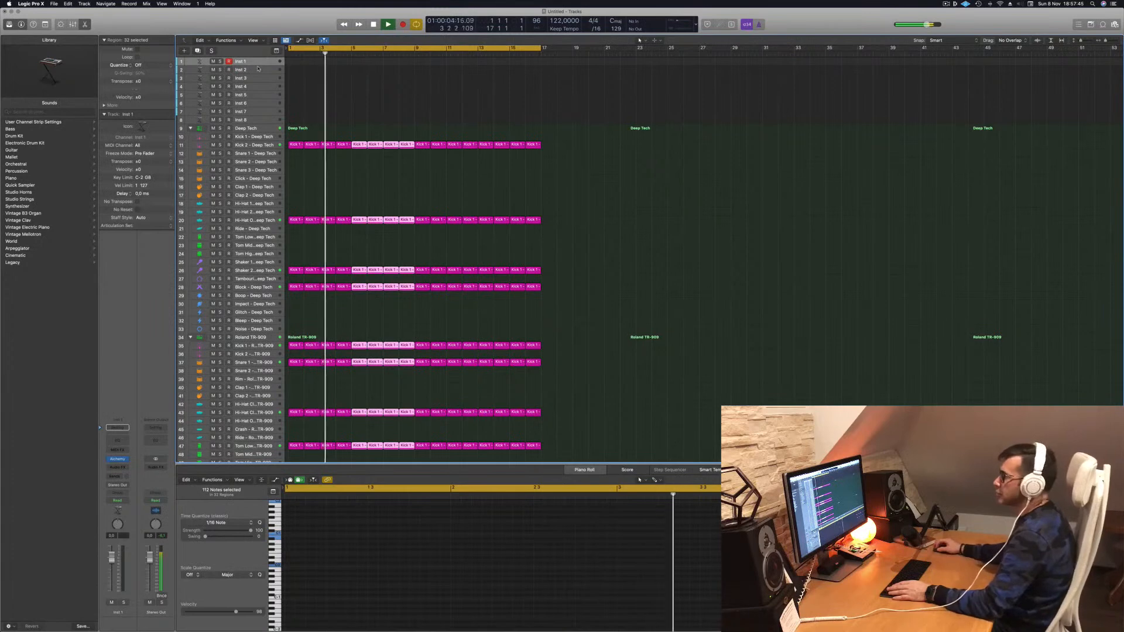
Enlarge the Inst 1 track, open its Alchemy synth, and load the Brass Response preset from the Brass category.
{"action": "left_click_drag", "start_coordinate": [257, 66], "coordinate": [258, 151]}
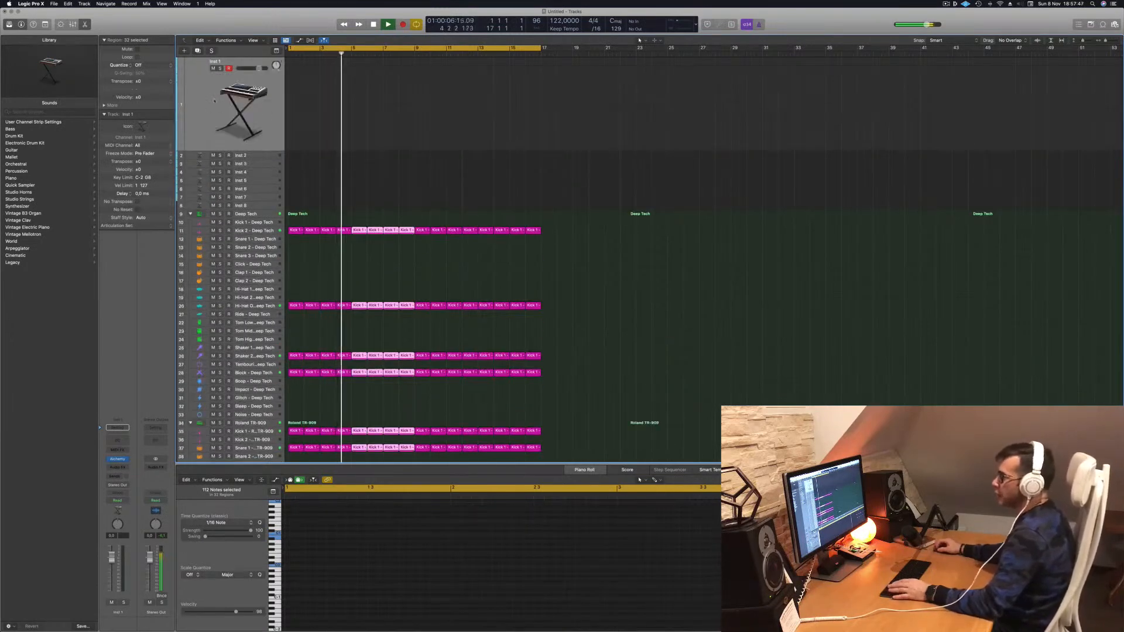
{"action": "left_click", "coordinate": [255, 126]}
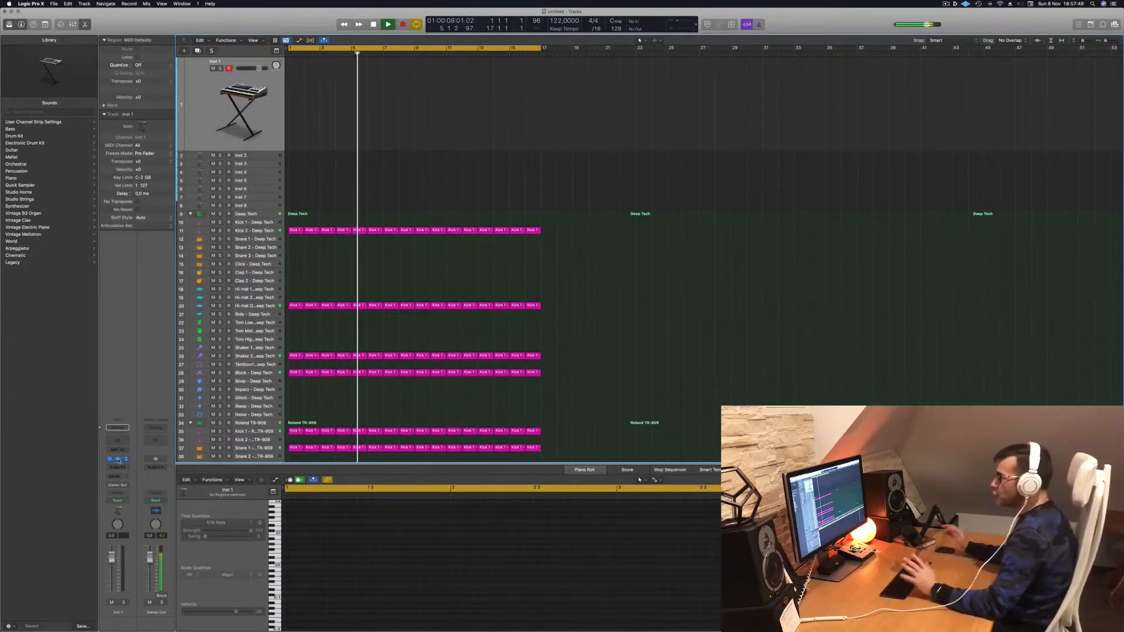
{"action": "left_click", "coordinate": [117, 459]}
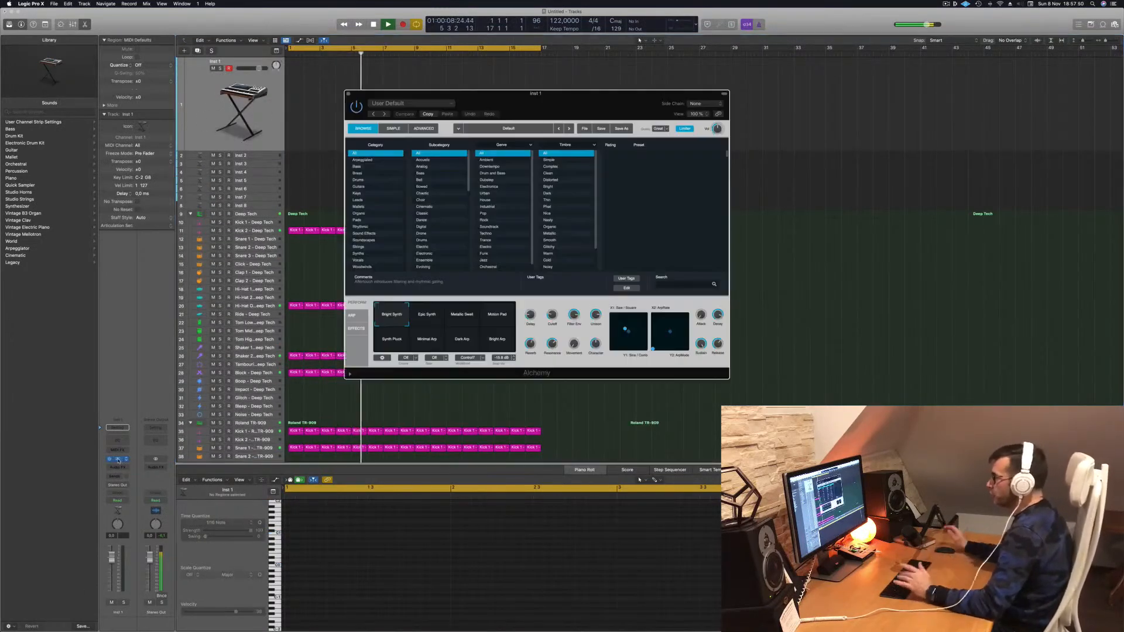
{"action": "left_click", "coordinate": [374, 173]}
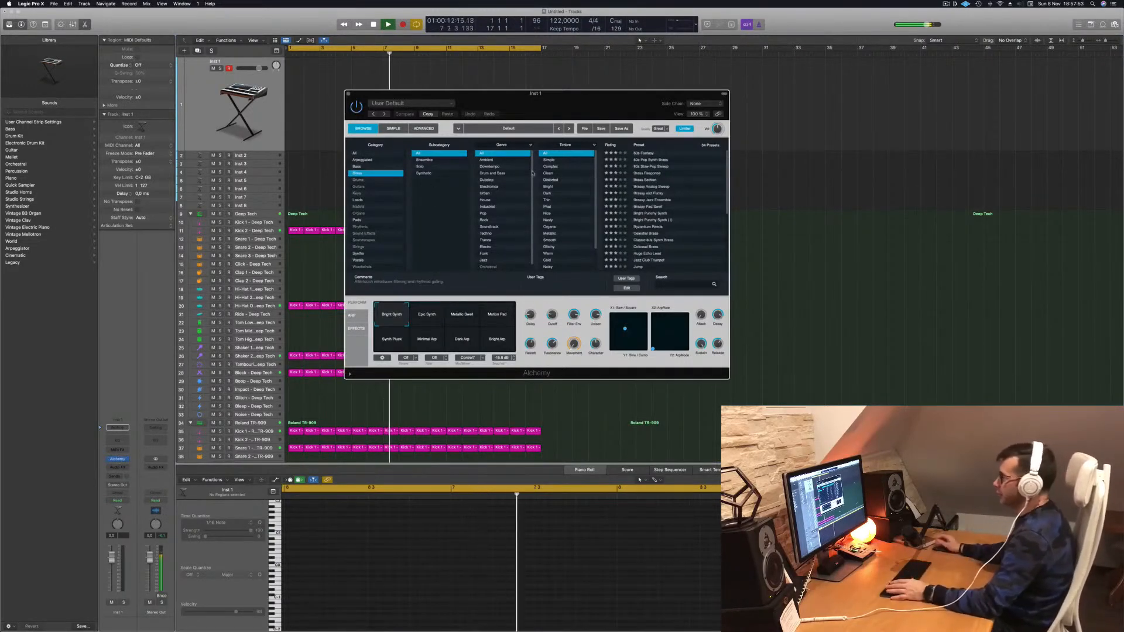
{"action": "left_click", "coordinate": [644, 153]}
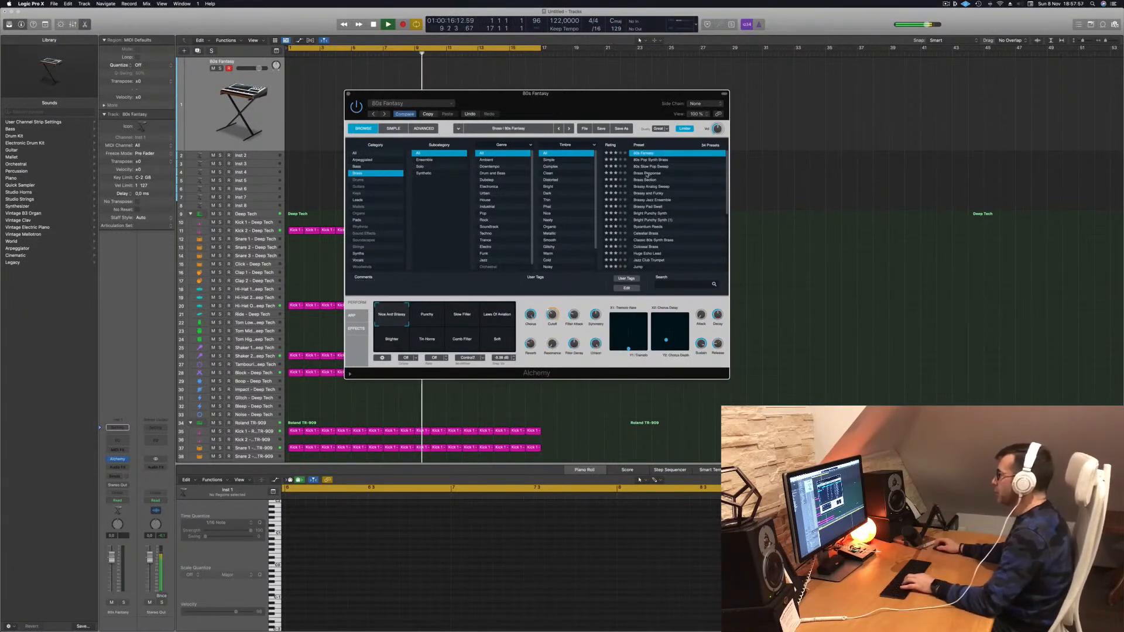
{"action": "left_click", "coordinate": [646, 174]}
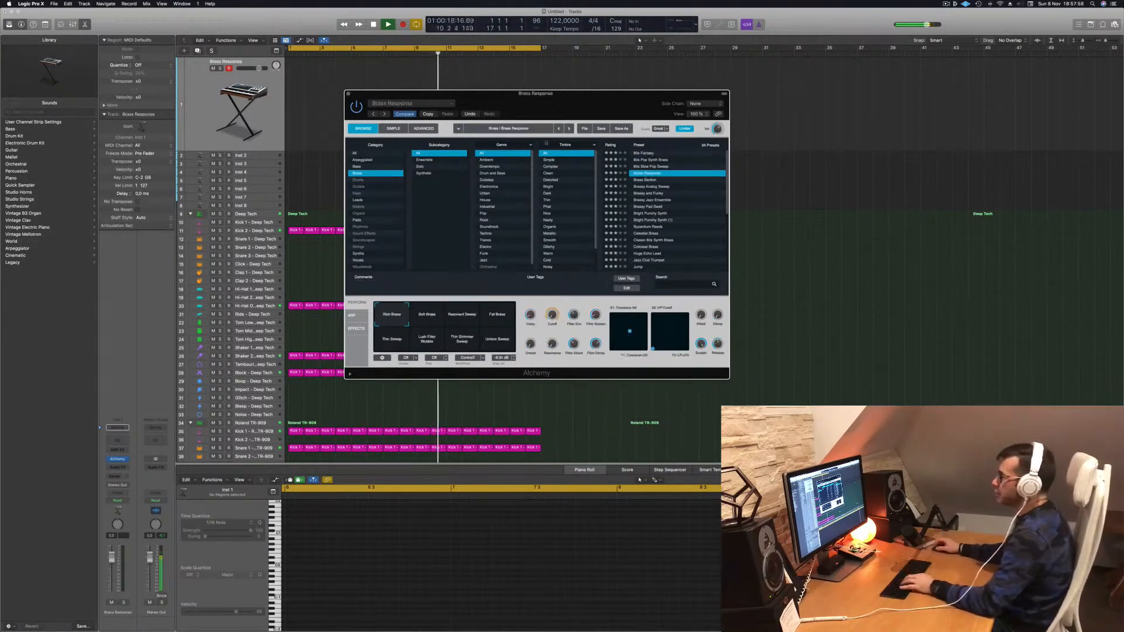
Move the Alchemy window aside and lower the Inst 1 track's volume.
{"action": "left_click_drag", "start_coordinate": [612, 105], "coordinate": [592, 127]}
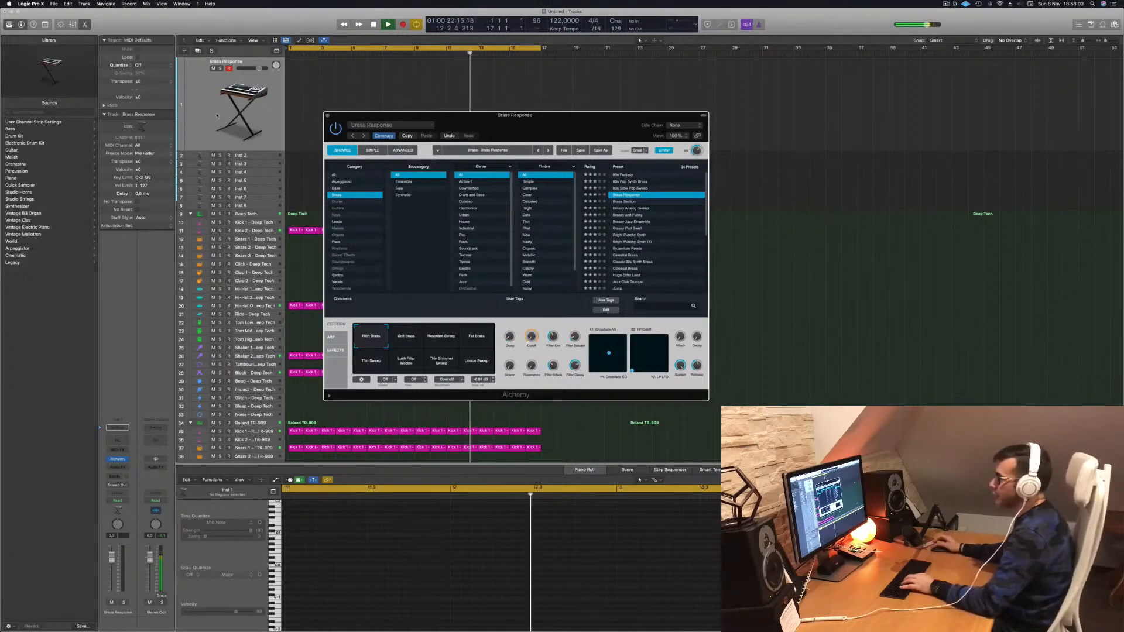
{"action": "left_click_drag", "start_coordinate": [110, 560], "coordinate": [110, 572]}
{"action": "key", "text": "g"}
{"action": "key", "text": "g"}
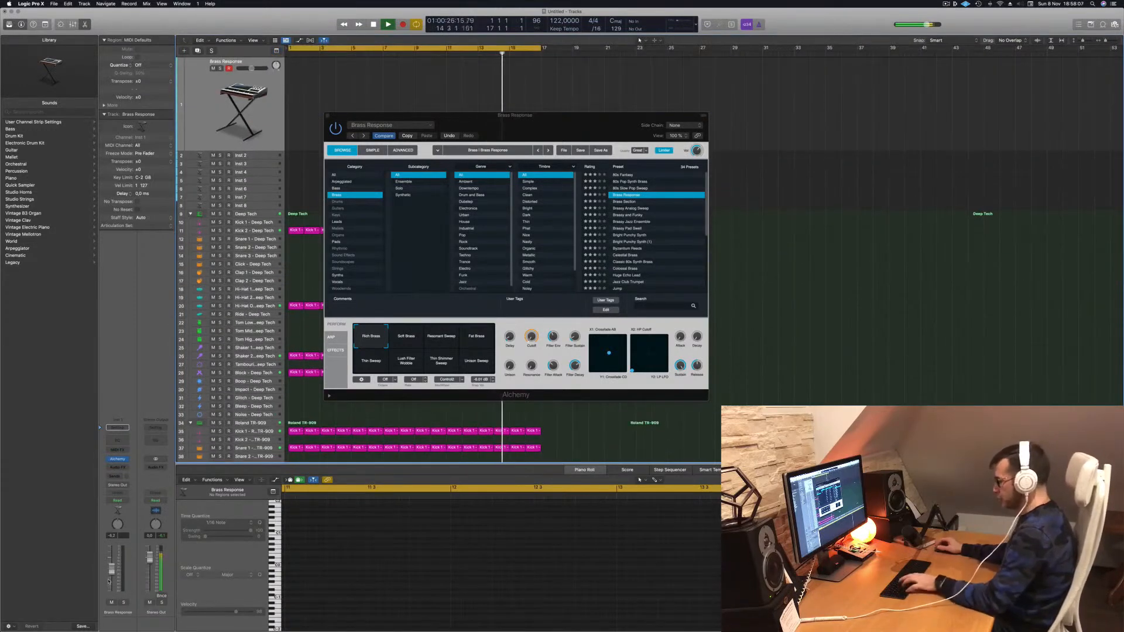
Open Musical Typing, move its keyboard range to a lower octave, and play a short phrase with Brass Response.
{"action": "key", "text": "super+k"}
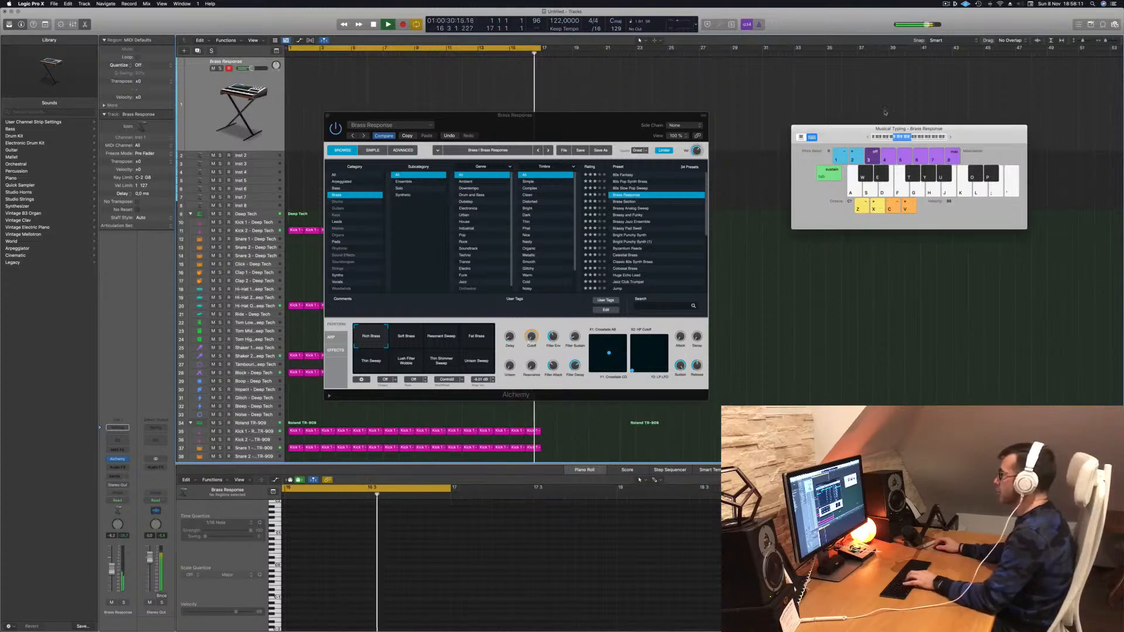
{"action": "left_click_drag", "start_coordinate": [913, 138], "coordinate": [887, 141]}
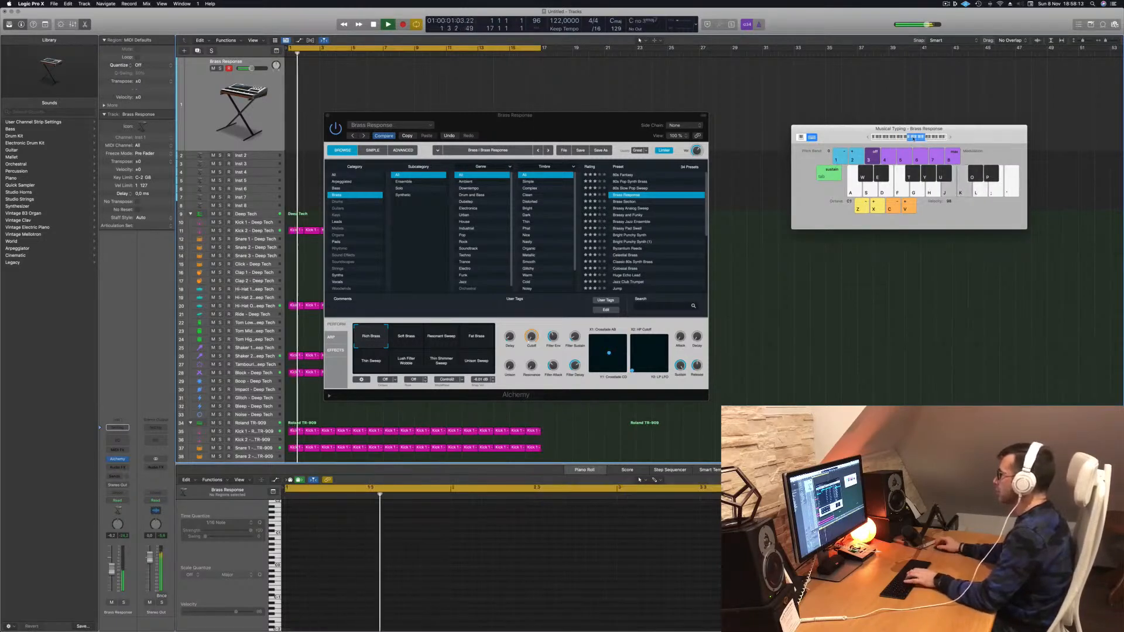
{"action": "key", "text": "k"}
{"action": "key", "text": "l"}
{"action": "key", "text": "j"}
{"action": "key", "text": "k"}
{"action": "key", "text": "l"}
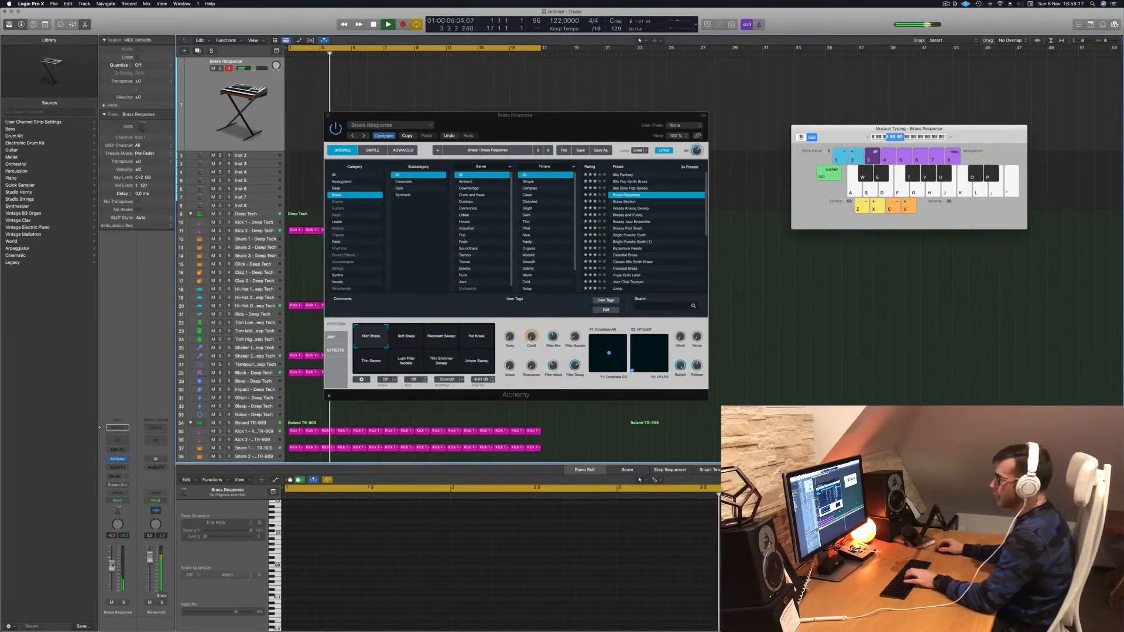
Audition the Soft Brass, Resonant Sweep, Fat Brass and Thin Sweep variations of the Brass Response preset.
{"action": "left_click", "coordinate": [398, 338]}
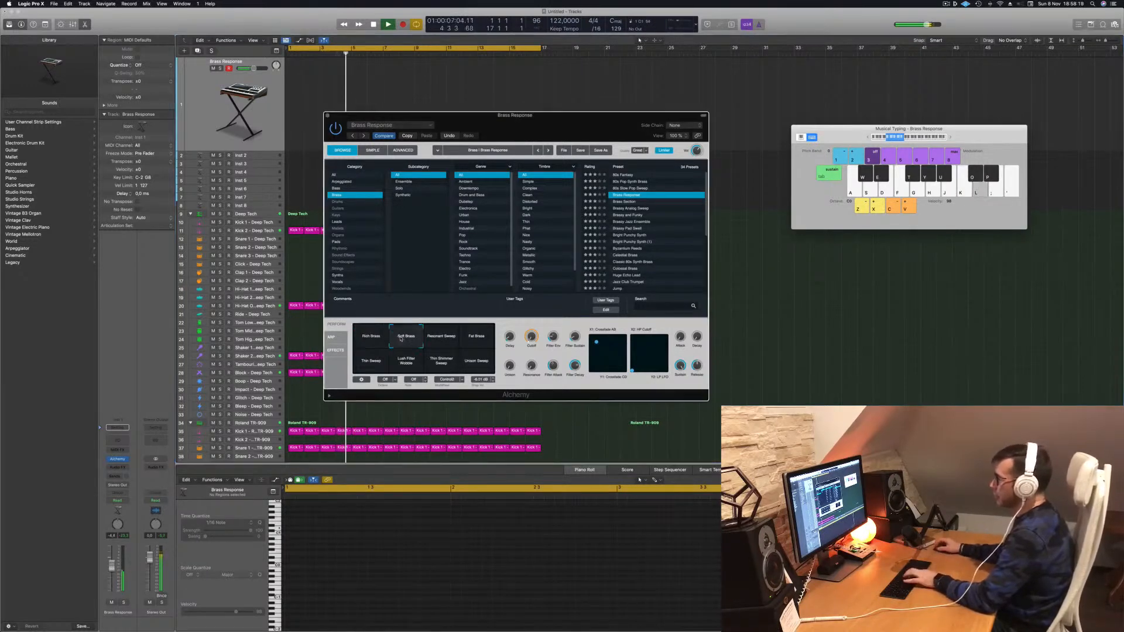
{"action": "left_click", "coordinate": [452, 344]}
{"action": "left_click", "coordinate": [477, 340]}
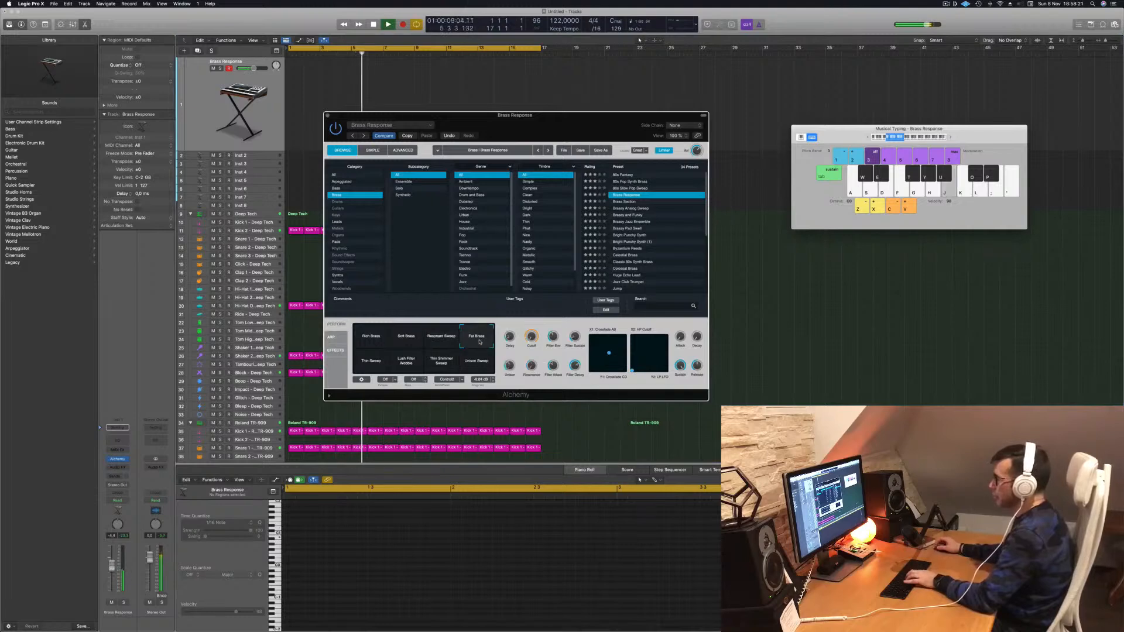
{"action": "left_click", "coordinate": [371, 361]}
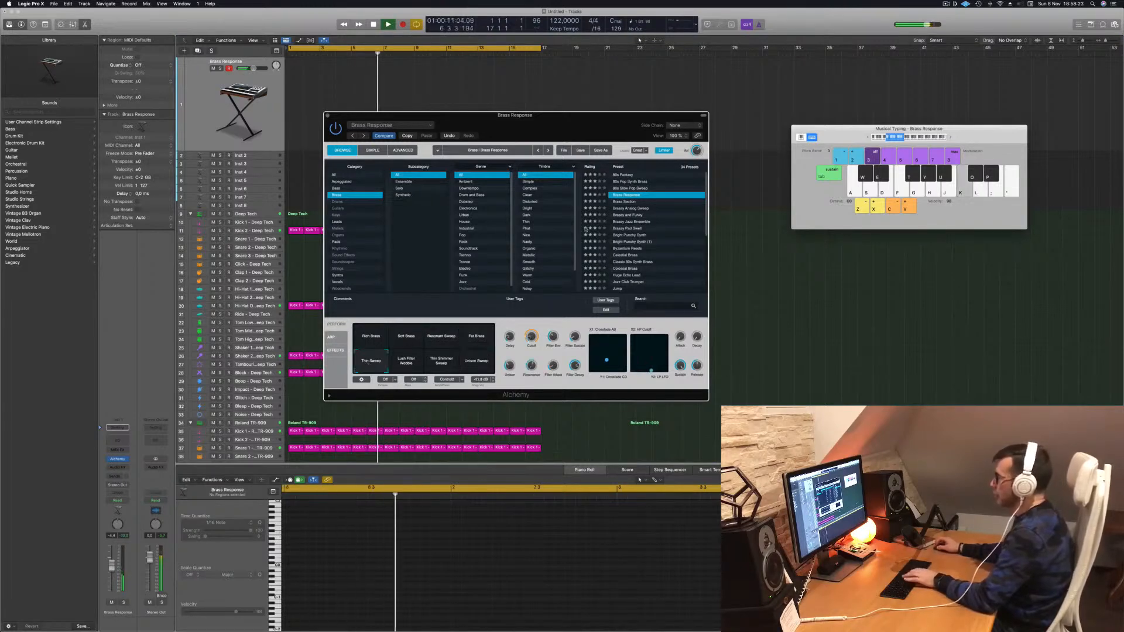
Audition the brass presets from 80s Fantasy through 80s Pop Synth Brass and 80s Slow Pop Sweep to Brass Response.
{"action": "left_click", "coordinate": [628, 175]}
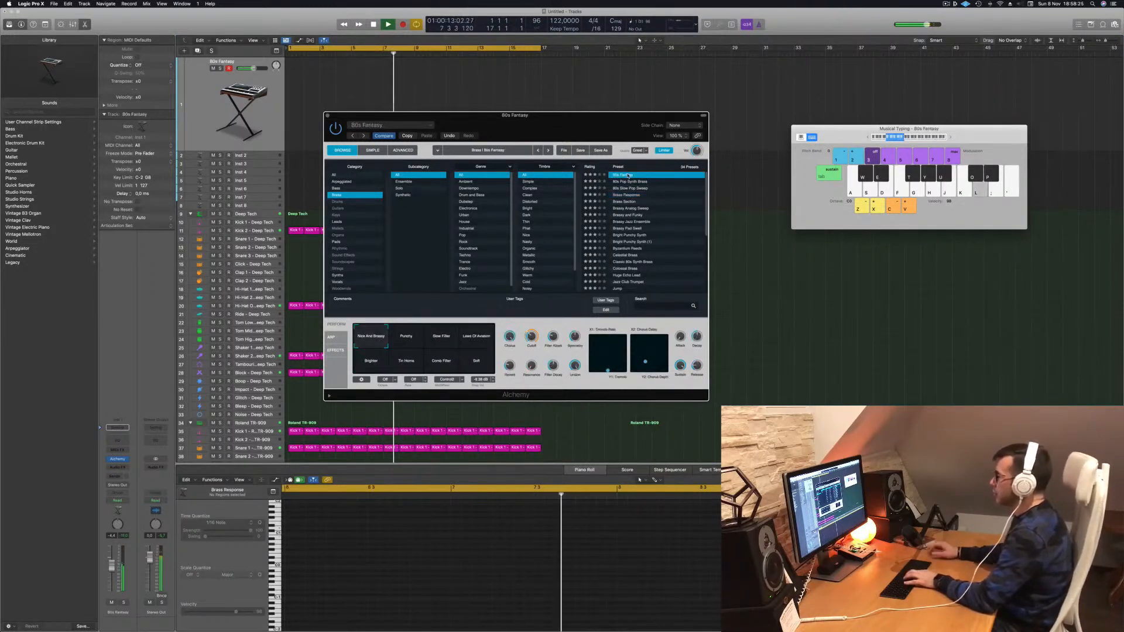
{"action": "key", "text": "Down"}
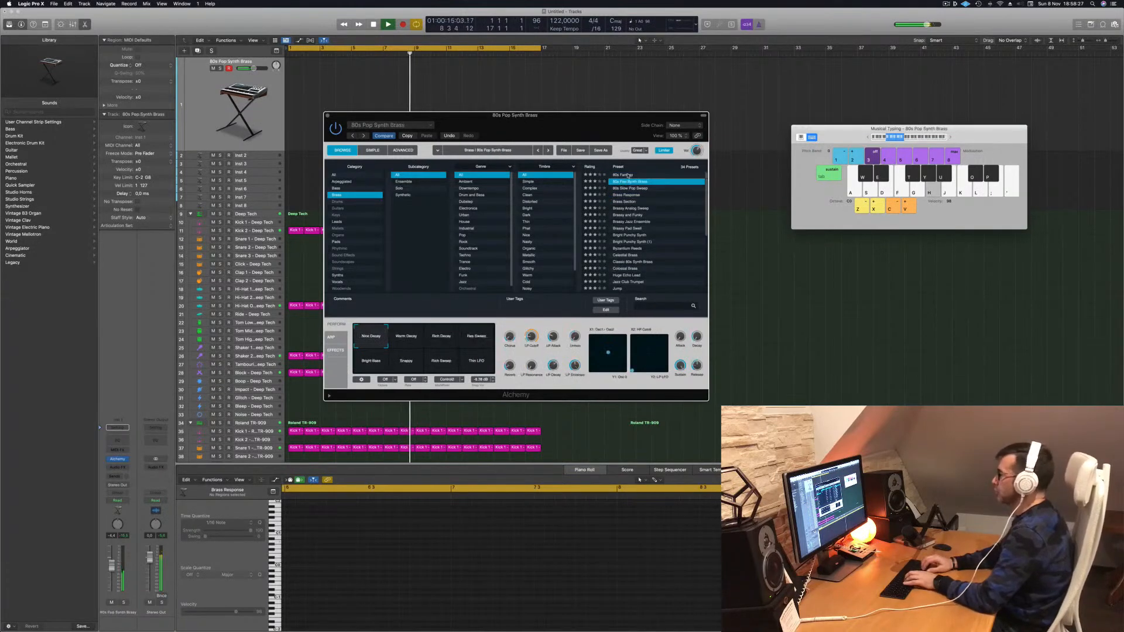
{"action": "key", "text": "Down"}
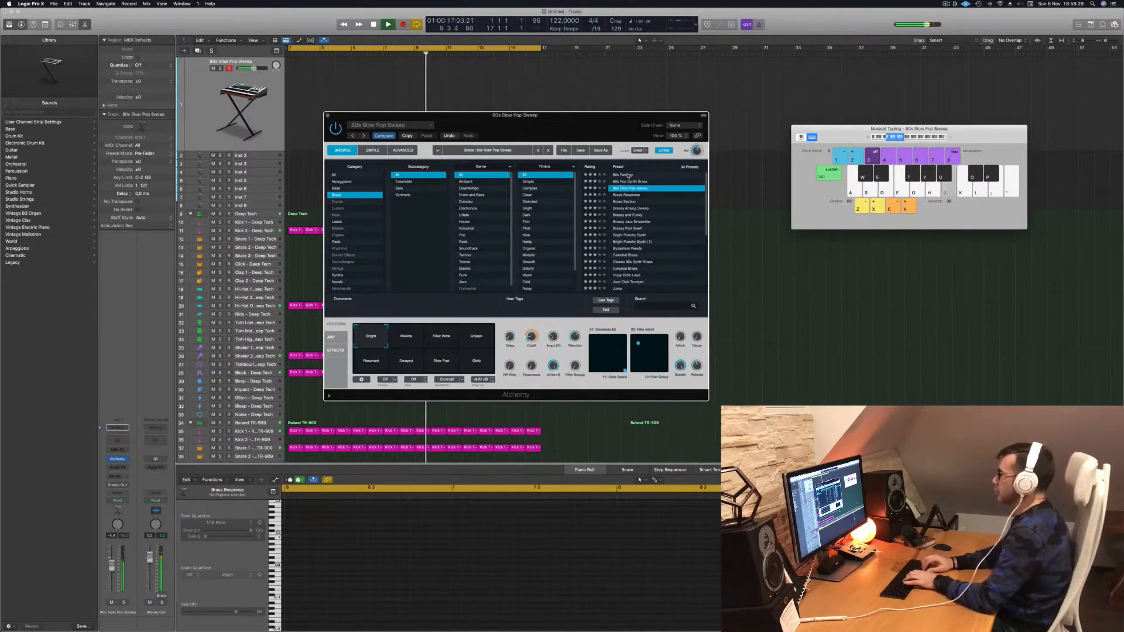
{"action": "key", "text": "Down"}
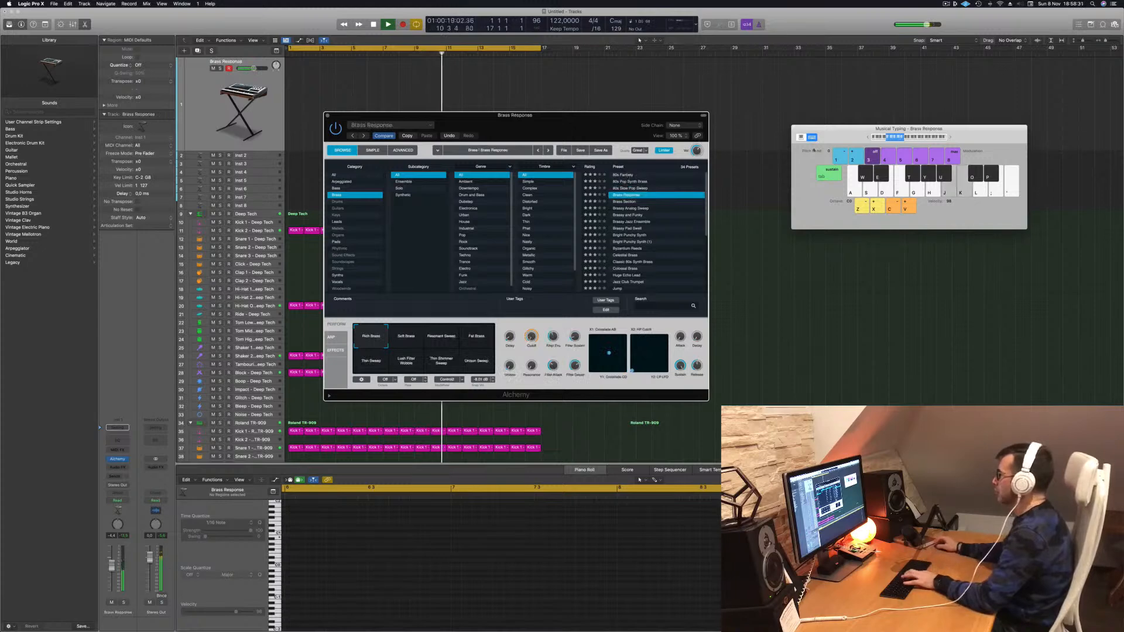
Raise the Musical Typing range one octave and audition Brass Section, Brassy Analog Sweep and Brassy and Funky.
{"action": "left_click", "coordinate": [950, 137]}
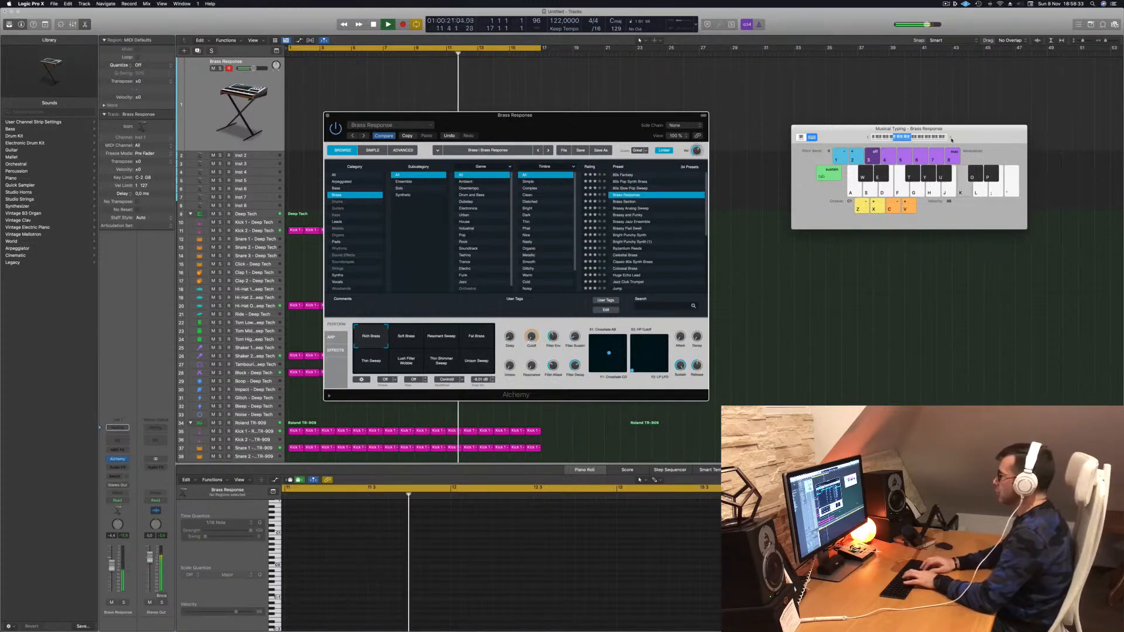
{"action": "key", "text": "Down"}
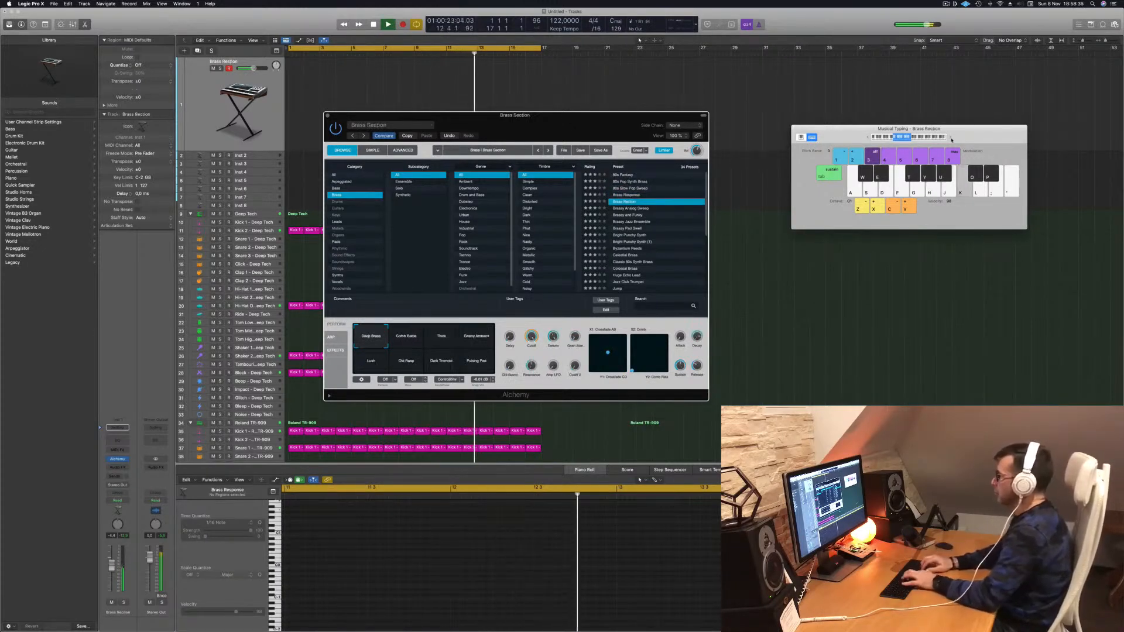
{"action": "key", "text": "Down"}
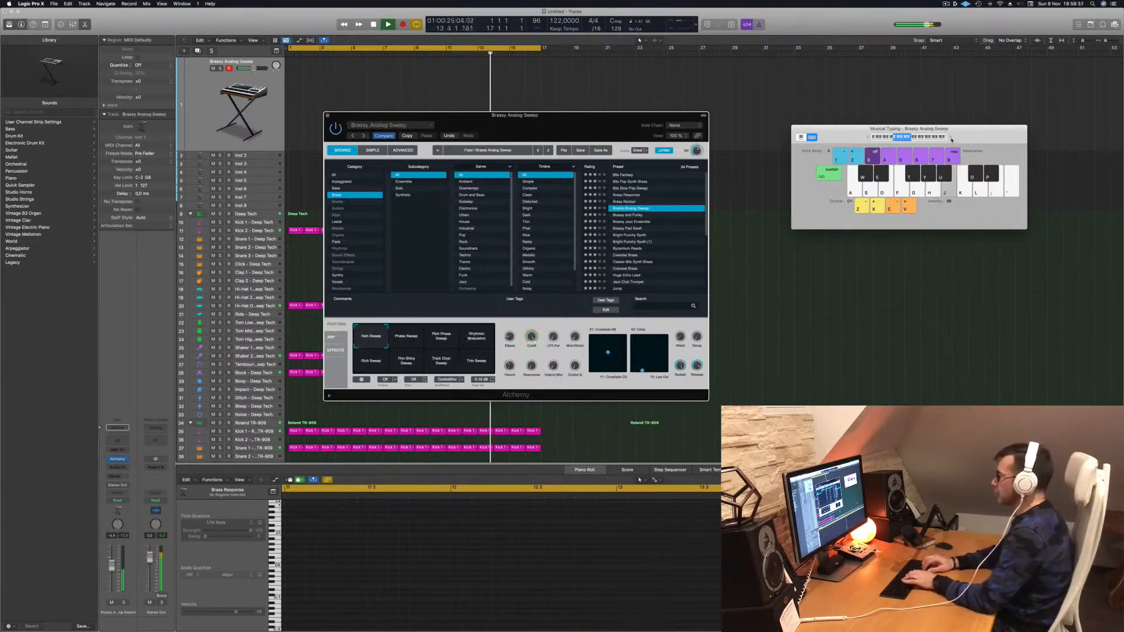
{"action": "key", "text": "Down"}
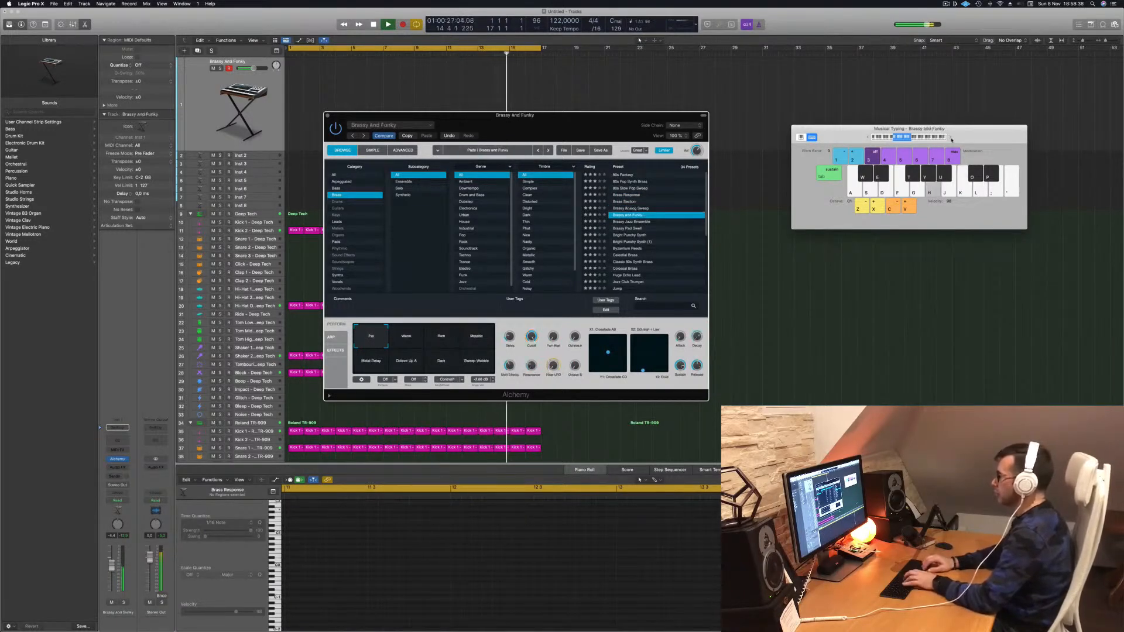
Audition the Rich, Metallic, Sweep Wobble, Dark and Octave Up X variations of the Brassy and Funky preset.
{"action": "left_click", "coordinate": [441, 341]}
{"action": "left_click", "coordinate": [476, 338]}
{"action": "key", "text": "g"}
{"action": "left_click", "coordinate": [476, 362]}
{"action": "left_click", "coordinate": [442, 361]}
{"action": "left_click", "coordinate": [400, 366]}
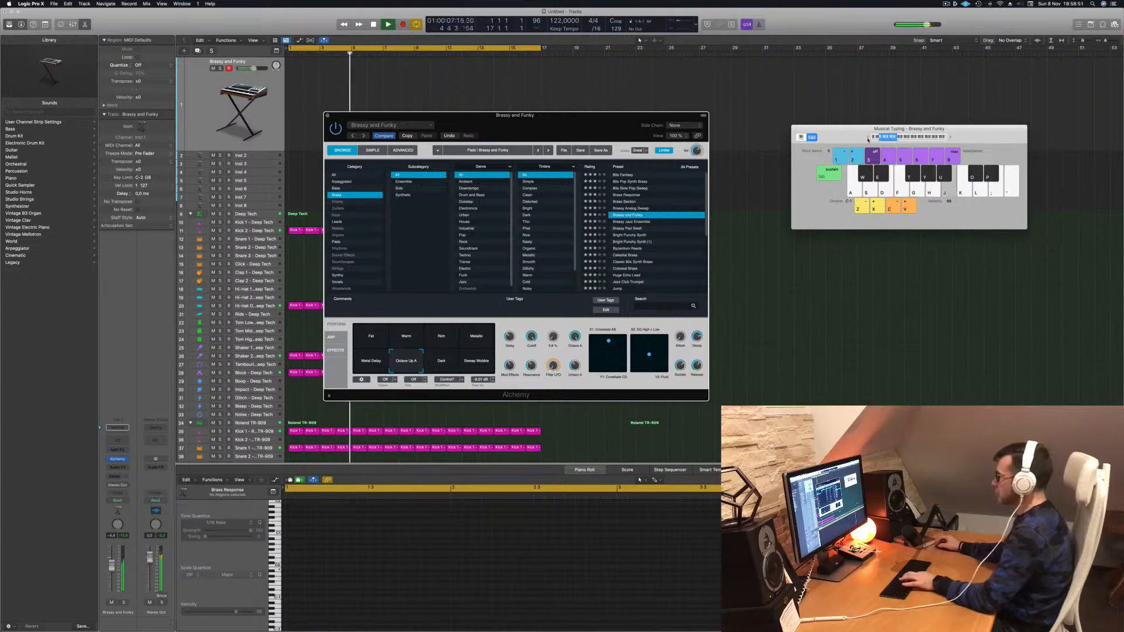
Load the Brassy Jazz Ensemble preset and play a few notes with it.
{"action": "left_click", "coordinate": [629, 222]}
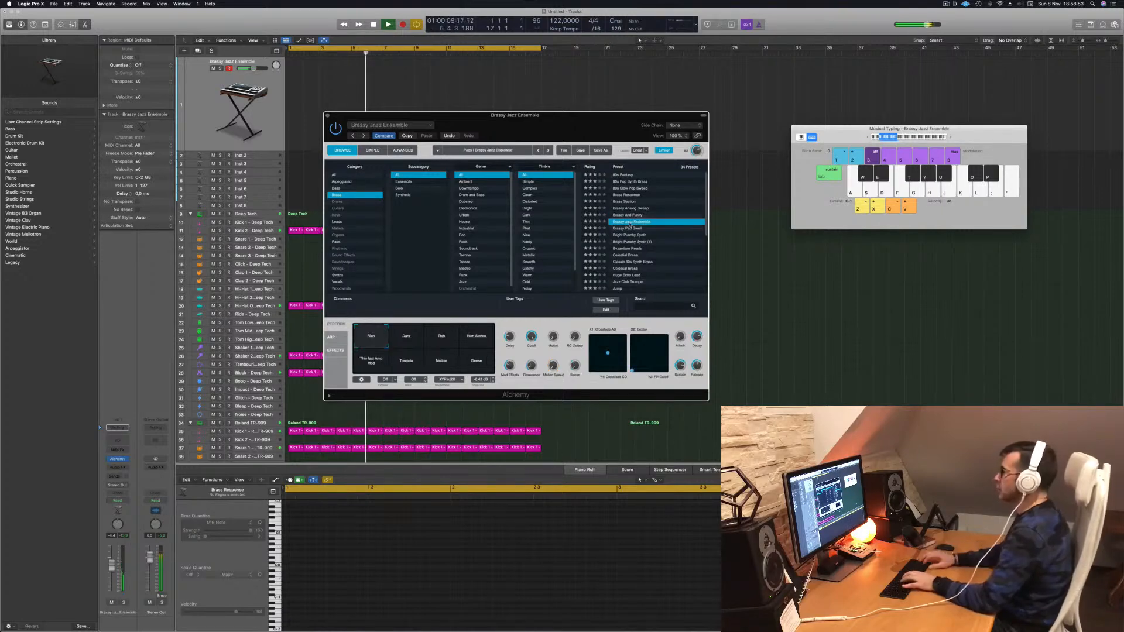
{"action": "key", "text": "h"}
{"action": "key", "text": "j"}
Load the Brassy Pad Swell preset, raise the Musical Typing range two octaves, and try out melodic phrases over the loop.
{"action": "left_click", "coordinate": [630, 228]}
{"action": "key", "text": "g"}
{"action": "left_click", "coordinate": [950, 138]}
{"action": "left_click", "coordinate": [950, 138]}
{"action": "key", "text": "g"}
{"action": "key", "text": "h"}
{"action": "key", "text": "j"}
{"action": "key", "text": "d"}
{"action": "key", "text": "f"}
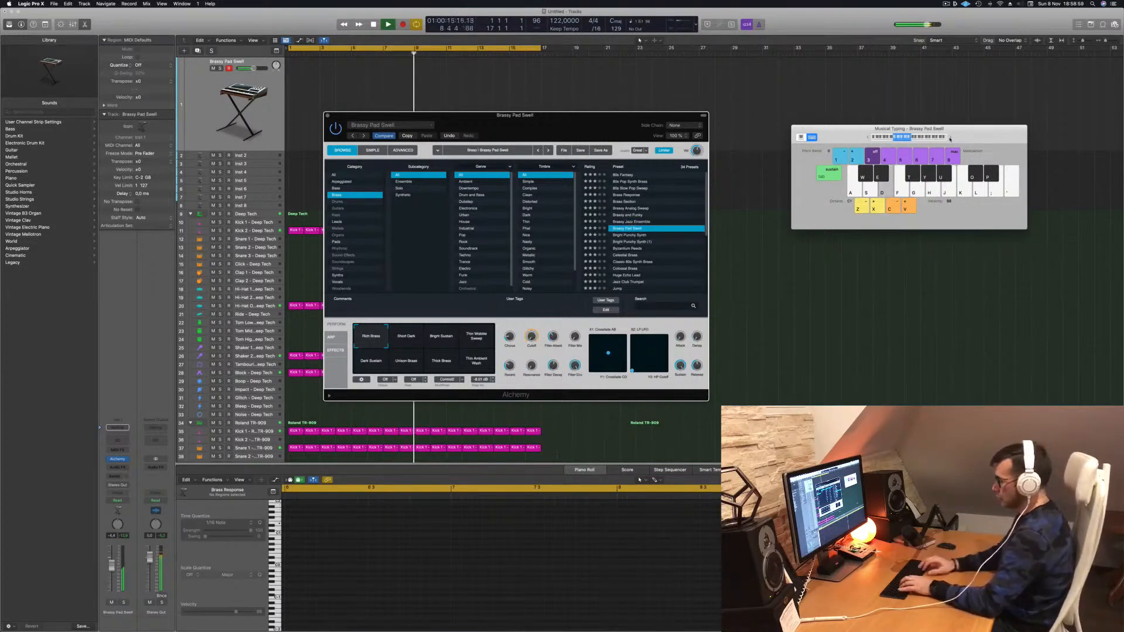
{"action": "key", "text": "k"}
{"action": "key", "text": "d"}
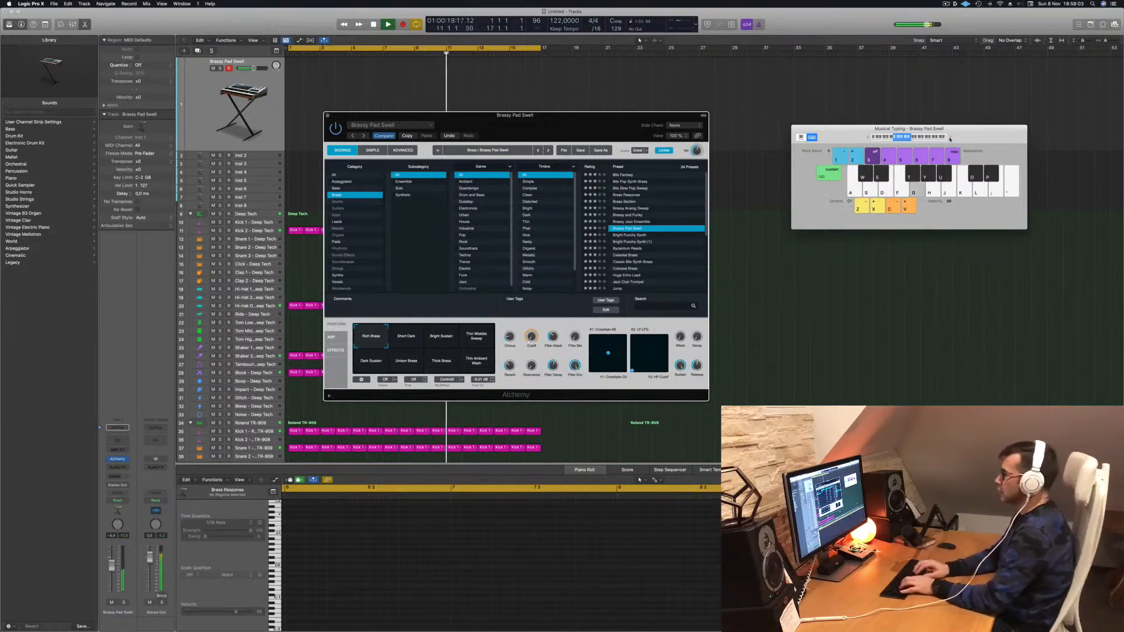
{"action": "key", "text": "f"}
{"action": "key", "text": "d"}
{"action": "key", "text": "f"}
{"action": "key", "text": "g"}
Audition the Brassy Pad Swell variations from Short Dark through Thick Brass and select Unison Brass.
{"action": "left_click", "coordinate": [406, 340]}
{"action": "left_click", "coordinate": [448, 338]}
{"action": "left_click", "coordinate": [476, 336]}
{"action": "left_click", "coordinate": [476, 362]}
{"action": "left_click", "coordinate": [444, 364]}
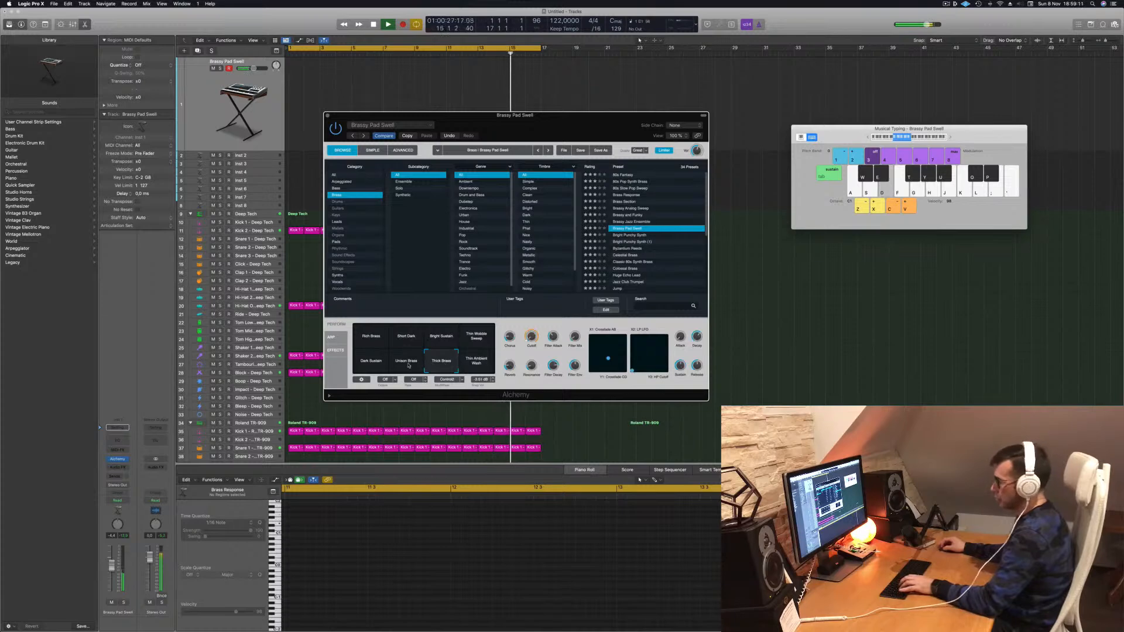
{"action": "left_click", "coordinate": [408, 363]}
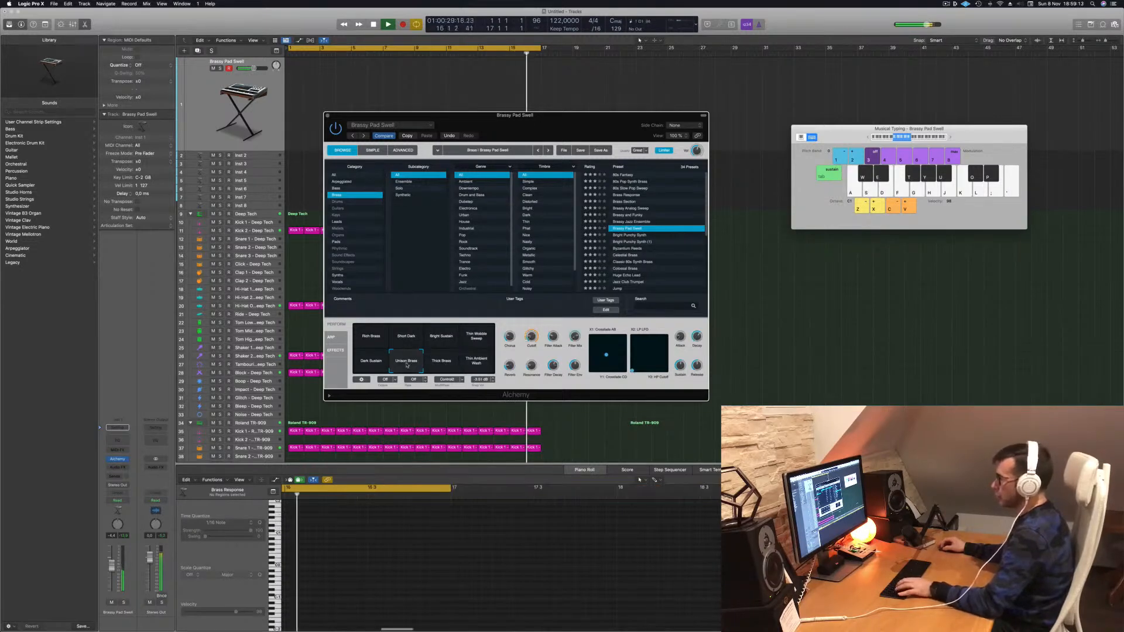
Compare the Brassy Pad Swell variations Dark Sustain, Short Dark, Bright Sustain and Rich Brass, and settle on Thick Brass.
{"action": "left_click", "coordinate": [374, 362]}
{"action": "left_click", "coordinate": [406, 339]}
{"action": "left_click", "coordinate": [440, 343]}
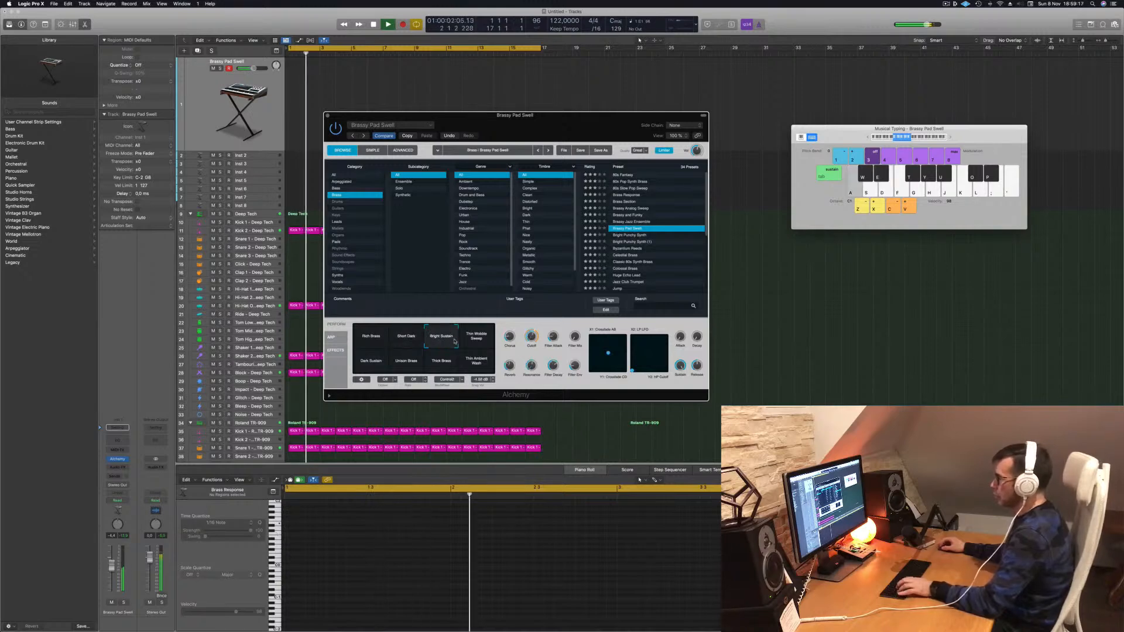
{"action": "left_click", "coordinate": [371, 340]}
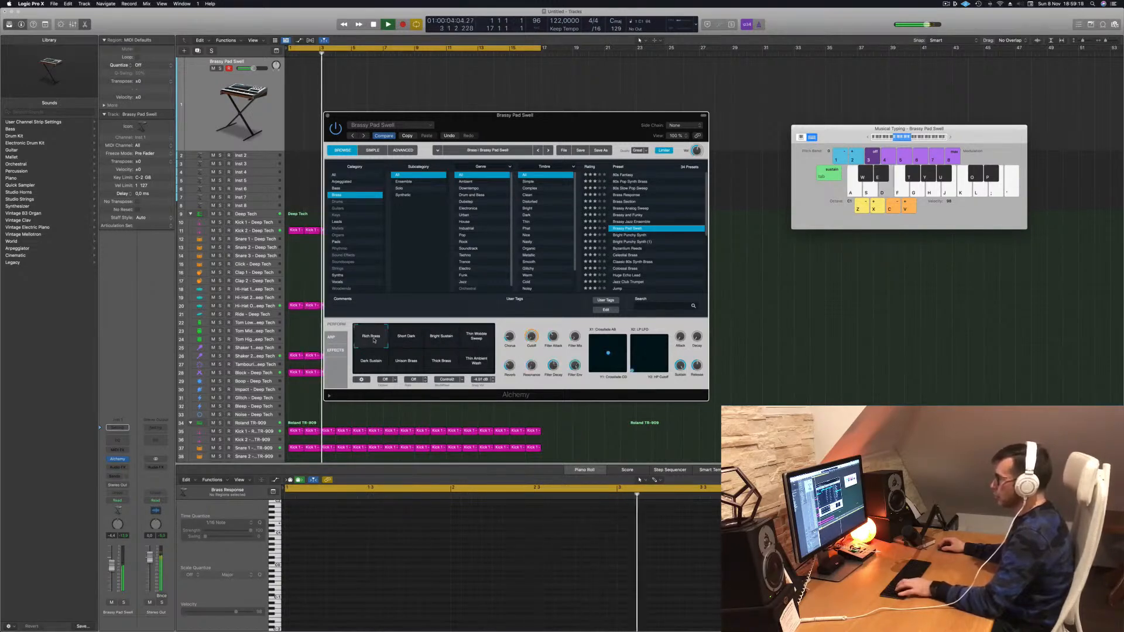
{"action": "left_click", "coordinate": [368, 362]}
{"action": "left_click", "coordinate": [440, 363]}
Try out single notes and short melodic ideas with the Thick Brass sound over the running drum loop.
{"action": "key", "text": "s"}
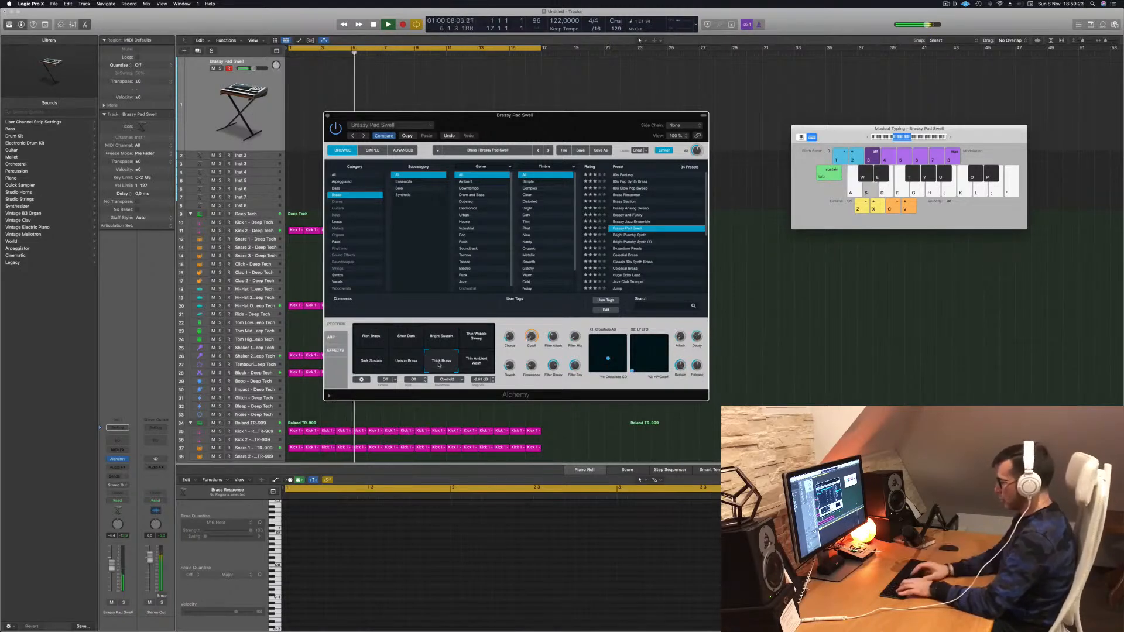
{"action": "key", "text": "j"}
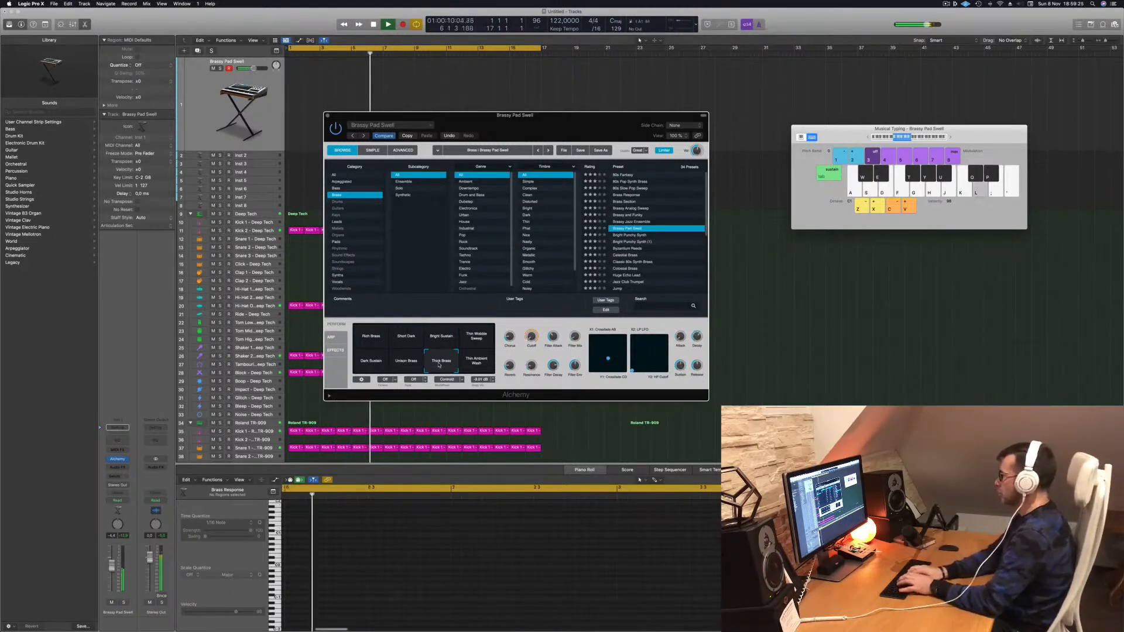
{"action": "key", "text": "g"}
{"action": "key", "text": "k"}
{"action": "key", "text": "h"}
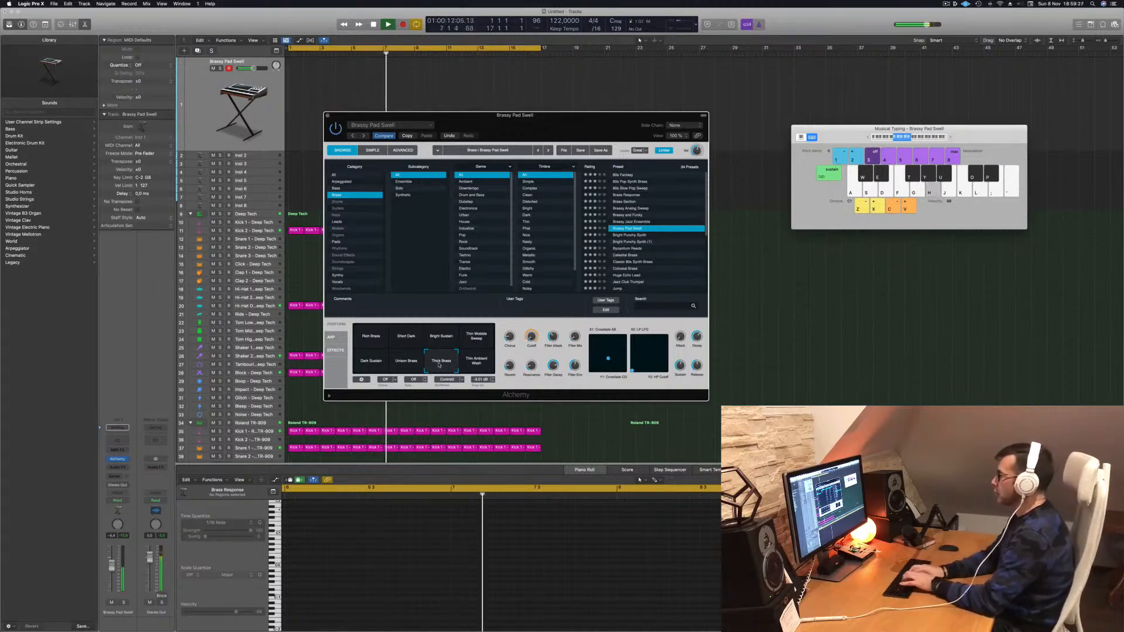
{"action": "key", "text": "g"}
{"action": "key", "text": "k"}
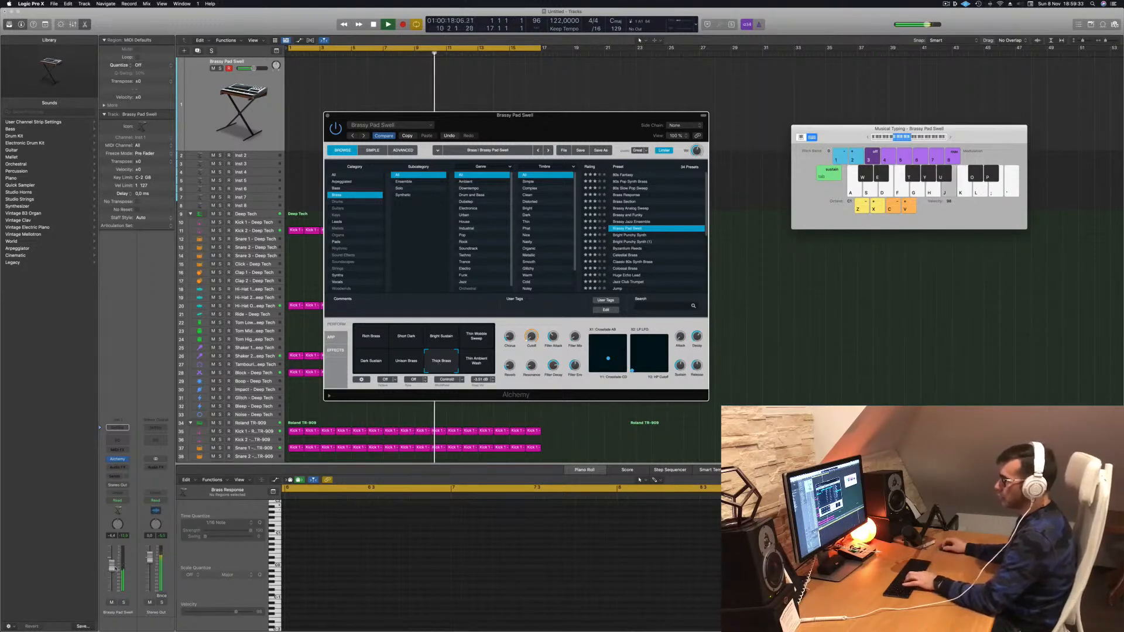
{"action": "key", "text": "g"}
Raise the Brassy Pad Swell track's volume slightly and rehearse the descending melody phrase over the loop.
{"action": "left_click_drag", "start_coordinate": [114, 567], "coordinate": [115, 565]}
{"action": "key", "text": "semicolon"}
{"action": "key", "text": "f"}
{"action": "key", "text": "semicolon"}
{"action": "key", "text": "s"}
{"action": "key", "text": "j"}
{"action": "key", "text": "k"}
{"action": "key", "text": "apostrophe"}
{"action": "key", "text": "l"}
{"action": "key", "text": "apostrophe"}
{"action": "key", "text": "k"}
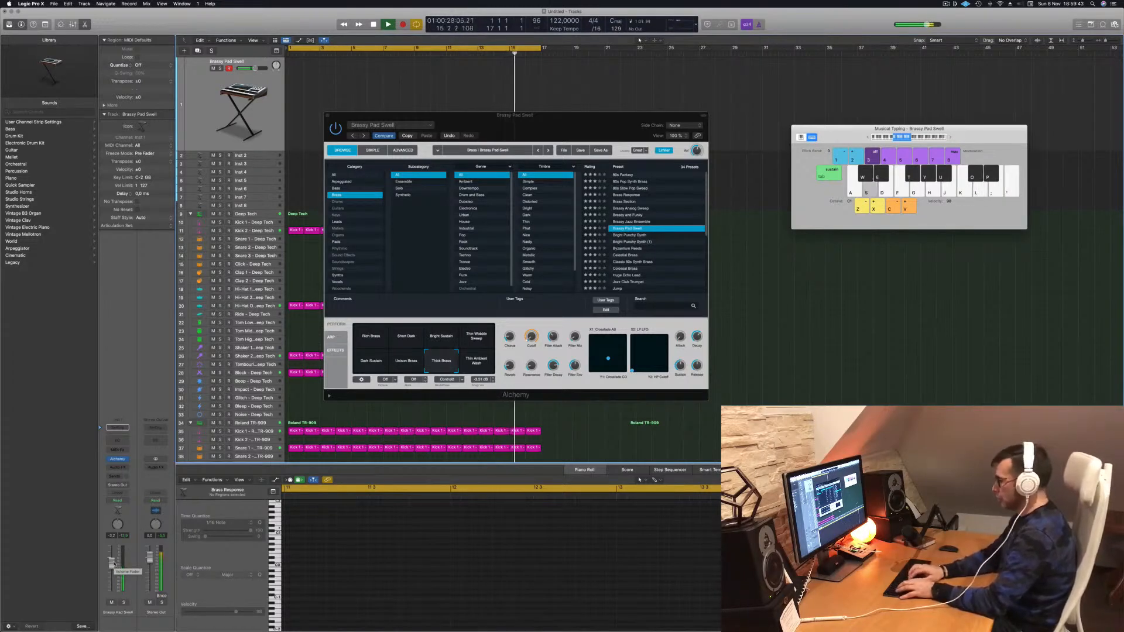
Record a descending brass melody with low sustained notes on the Brassy Pad Swell track across the 16-bar cycle.
{"action": "key", "text": "r"}
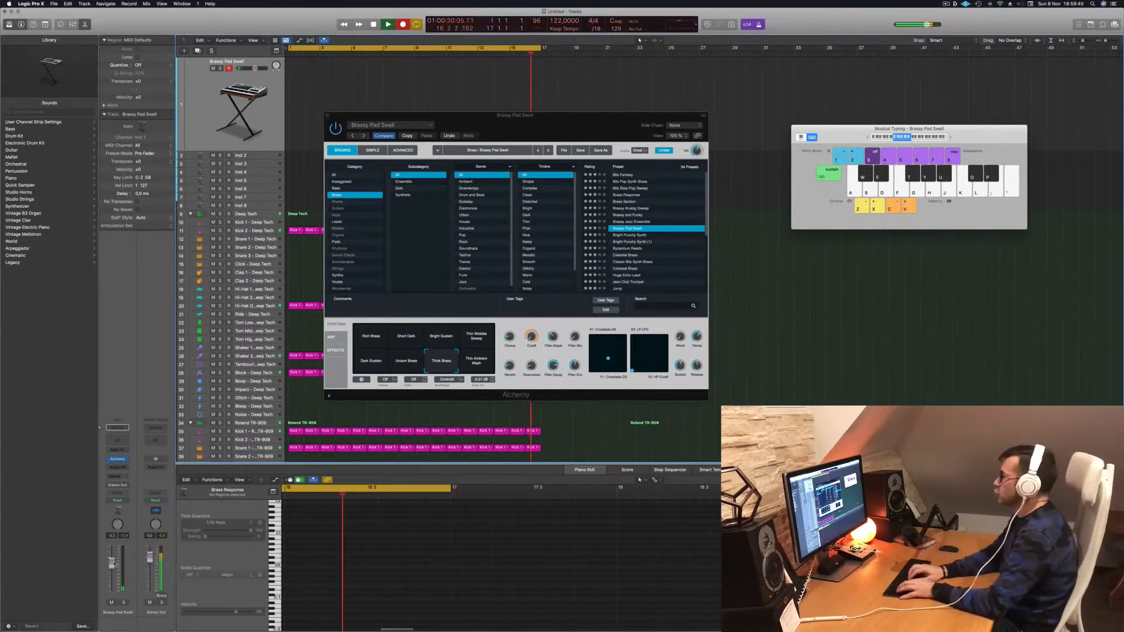
{"action": "key", "text": "apostrophe"}
{"action": "key", "text": "l"}
{"action": "key", "text": "k"}
{"action": "key", "text": "j"}
{"action": "key", "text": "s"}
{"action": "key", "text": "s"}
{"action": "key", "text": "j"}
{"action": "key", "text": "k"}
{"action": "key", "text": "s"}
{"action": "key", "text": "apostrophe"}
{"action": "key", "text": "l"}
{"action": "key", "text": "k"}
{"action": "key", "text": "j"}
{"action": "key", "text": "s"}
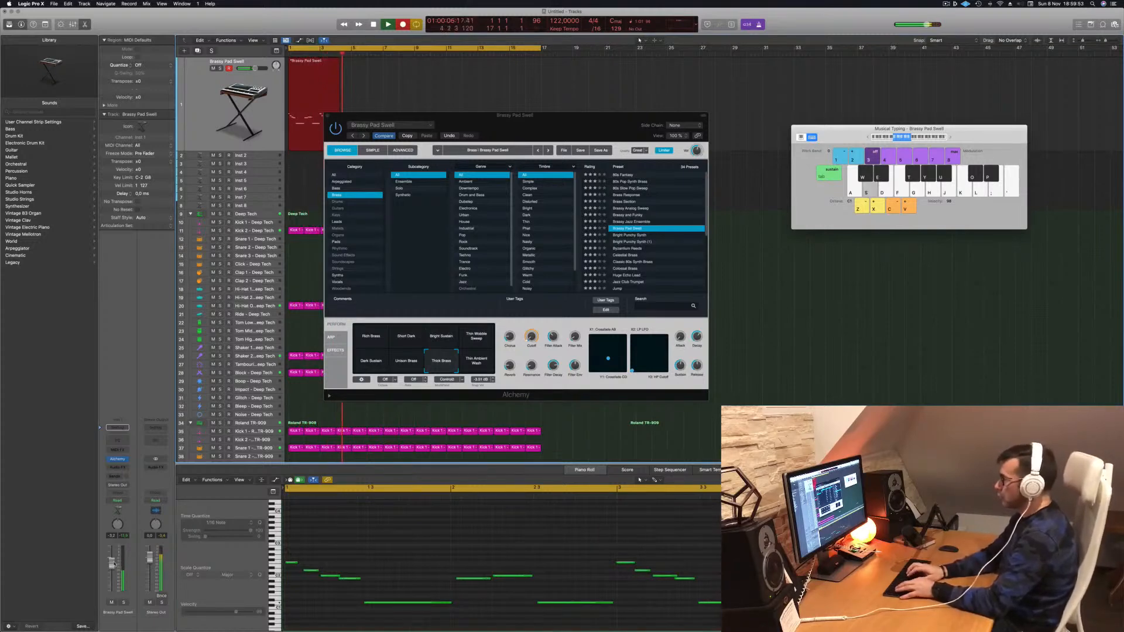
{"action": "key", "text": "k"}
{"action": "key", "text": "j"}
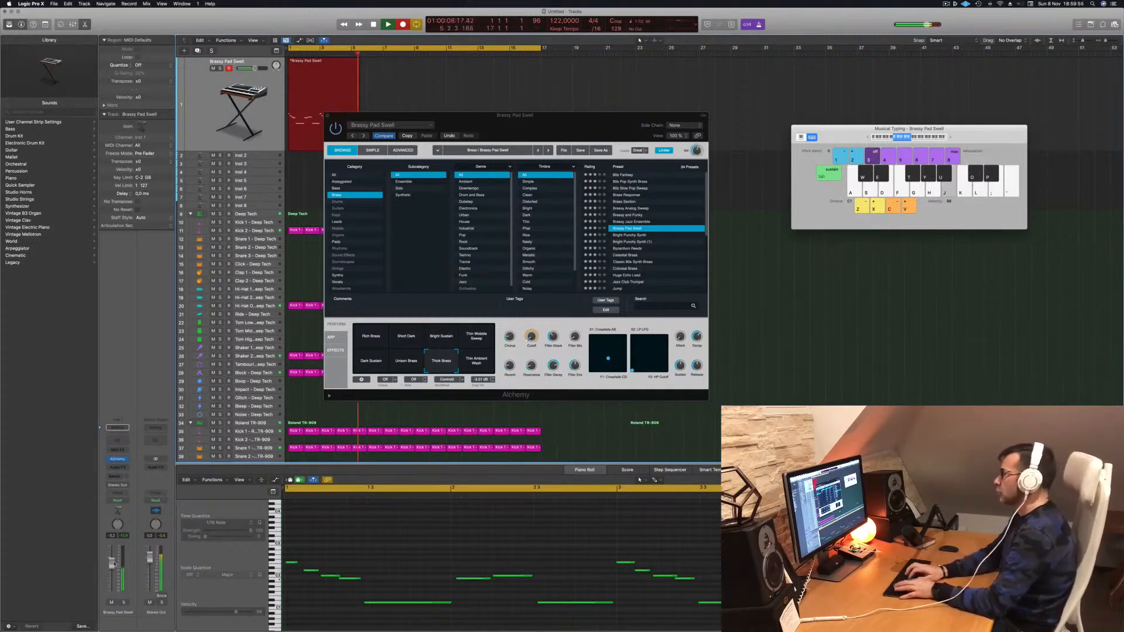
{"action": "key", "text": "j"}
{"action": "key", "text": "a"}
{"action": "key", "text": "s"}
{"action": "key", "text": "d"}
{"action": "key", "text": "apostrophe"}
{"action": "key", "text": "l"}
{"action": "key", "text": "k"}
{"action": "key", "text": "j"}
{"action": "key", "text": "d"}
{"action": "key", "text": "s"}
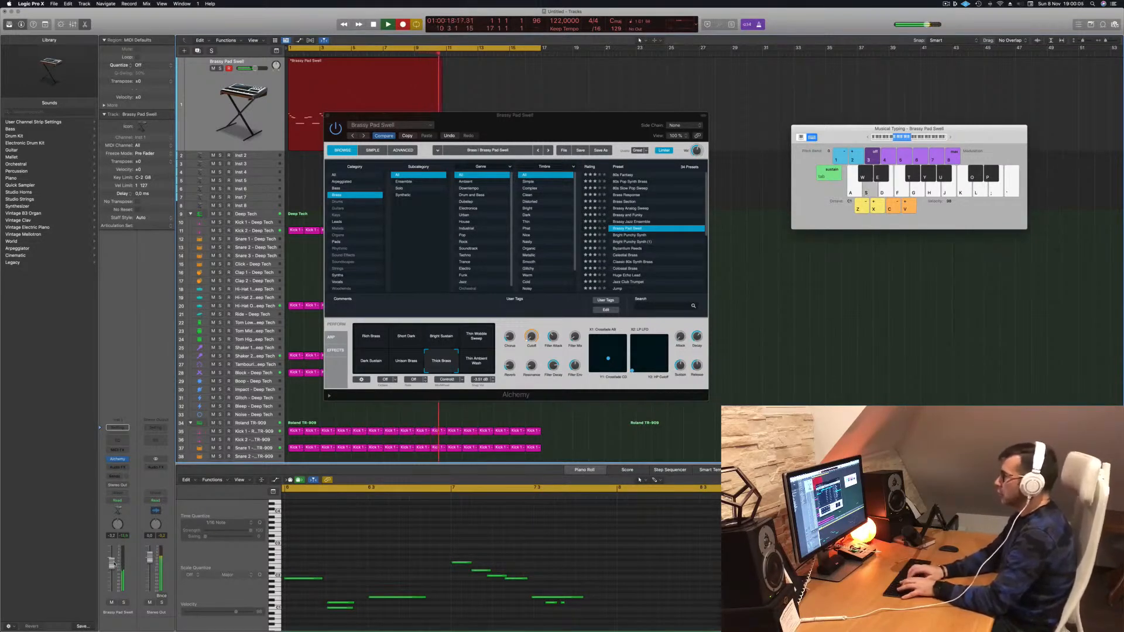
{"action": "key", "text": "l"}
{"action": "key", "text": "semicolon"}
{"action": "key", "text": "k"}
{"action": "key", "text": "j"}
{"action": "key", "text": "d"}
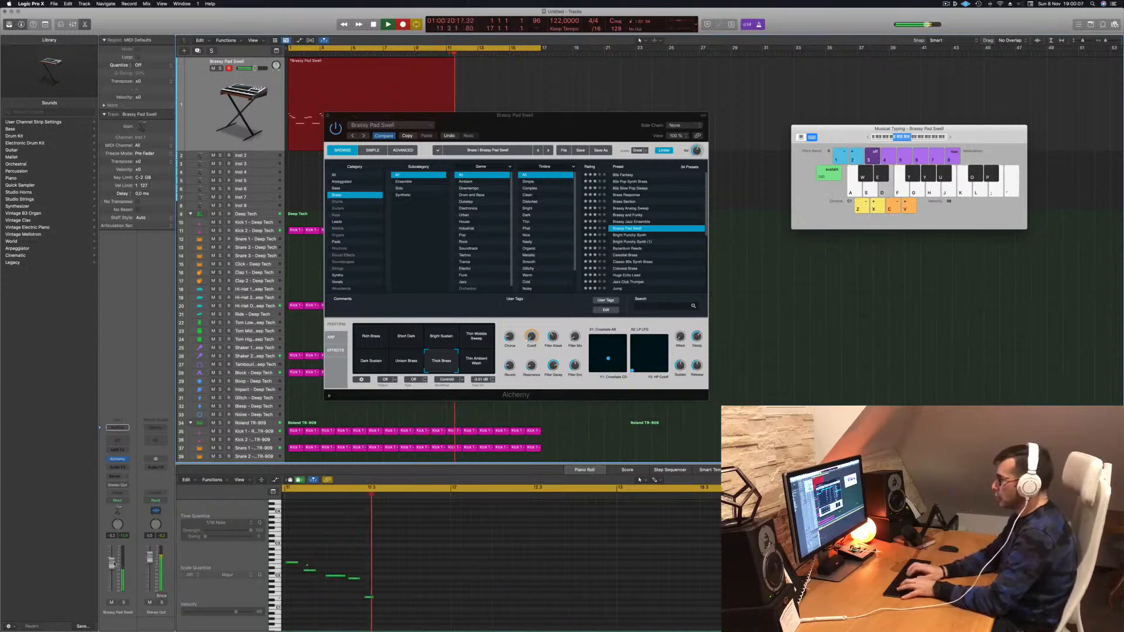
{"action": "key", "text": "s"}
{"action": "key", "text": "j"}
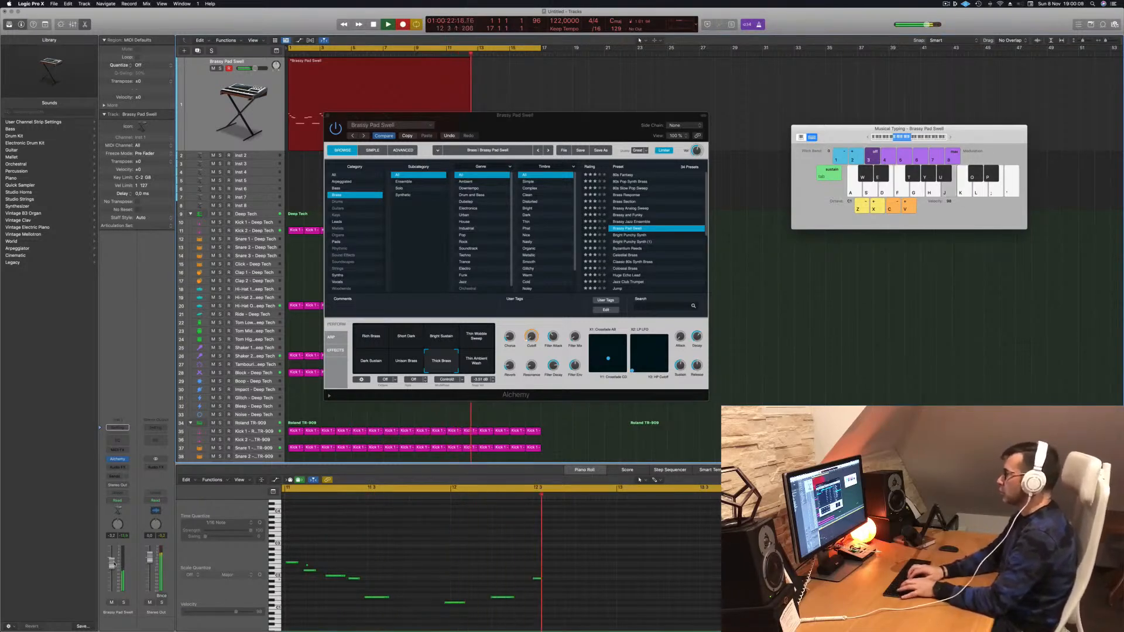
{"action": "key", "text": "apostrophe"}
{"action": "key", "text": "l"}
{"action": "key", "text": "k"}
{"action": "key", "text": "d"}
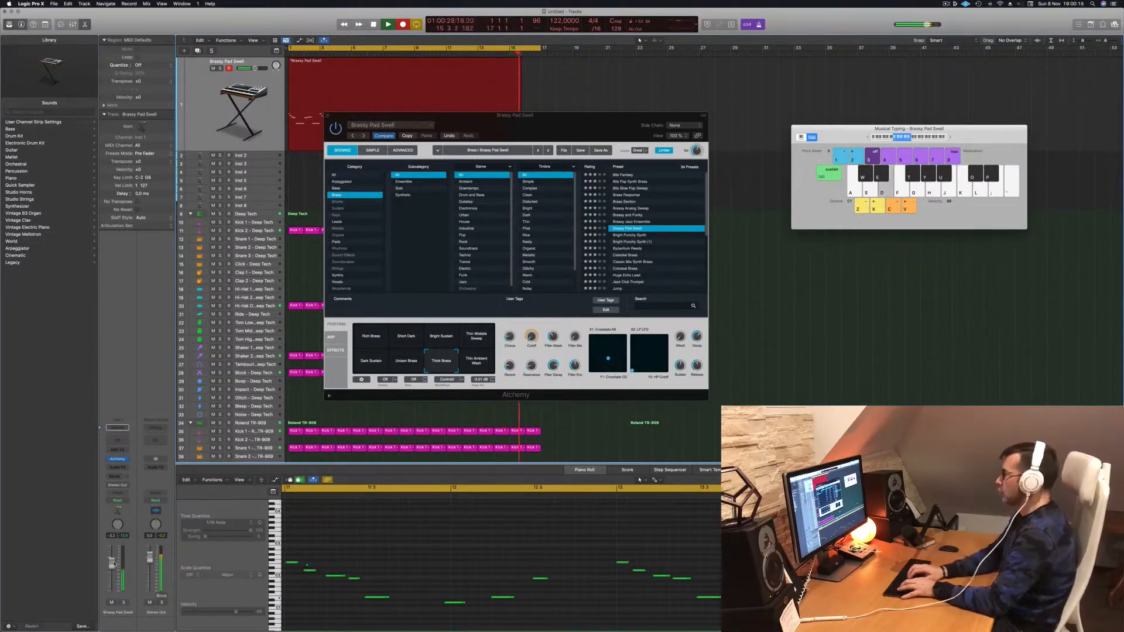
{"action": "key", "text": "apostrophe"}
{"action": "key", "text": "l"}
{"action": "key", "text": "k"}
{"action": "key", "text": "j"}
{"action": "key", "text": "d"}
{"action": "key", "text": "l"}
{"action": "key", "text": "d"}
{"action": "key", "text": "k"}
{"action": "key", "text": "space"}
Play back the recorded brass part and move the Alchemy window clear of the recorded region.
{"action": "key", "text": "space"}
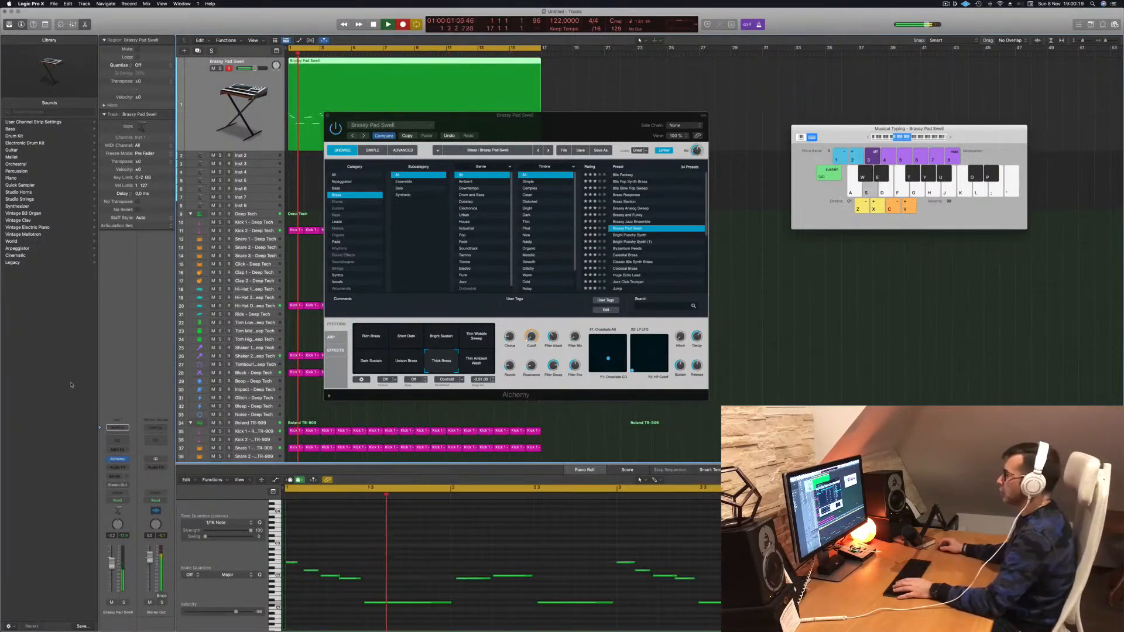
{"action": "left_click_drag", "start_coordinate": [655, 115], "coordinate": [990, 21]}
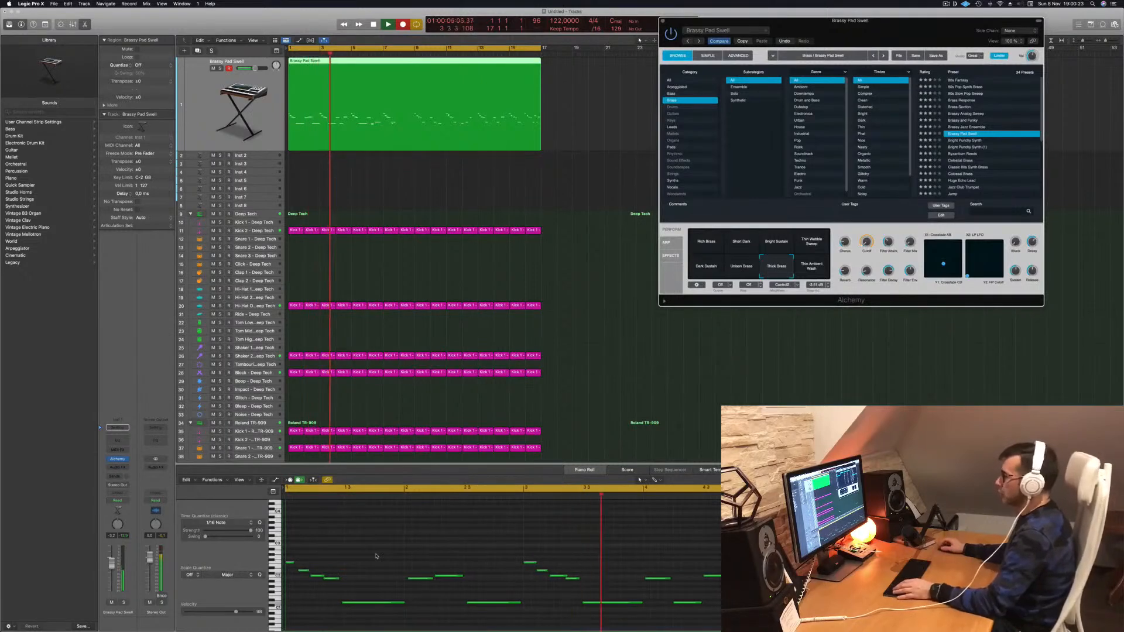
{"action": "key", "text": "space"}
{"action": "key", "text": "space"}
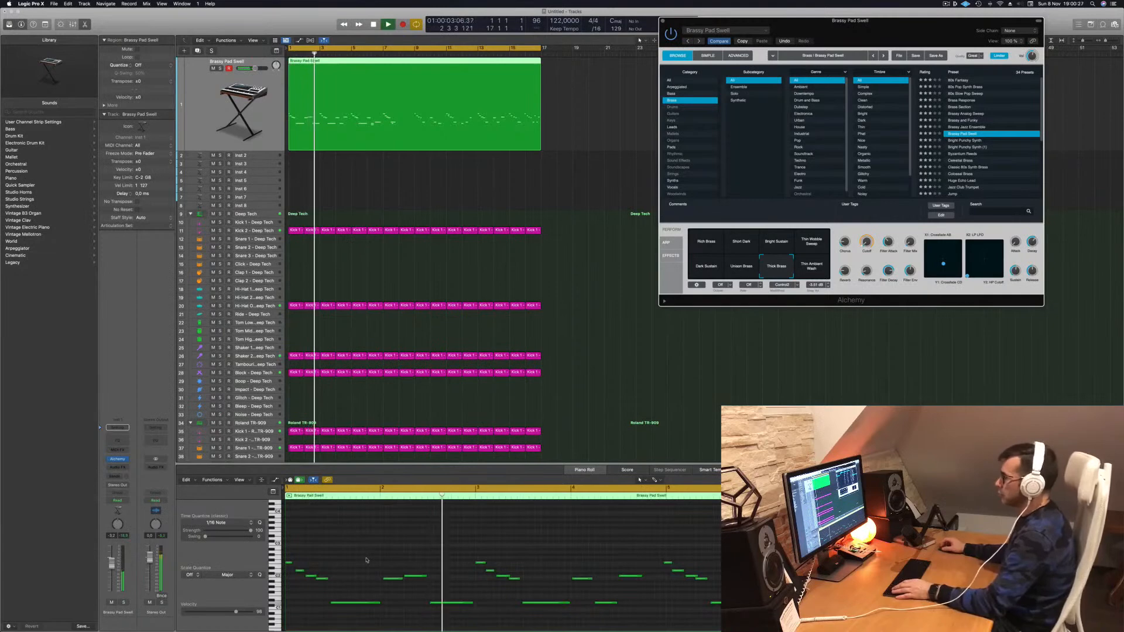
Quantize the recorded brass region to 1/16 notes and replay its opening bars.
{"action": "key", "text": "space"}
{"action": "key", "text": "space"}
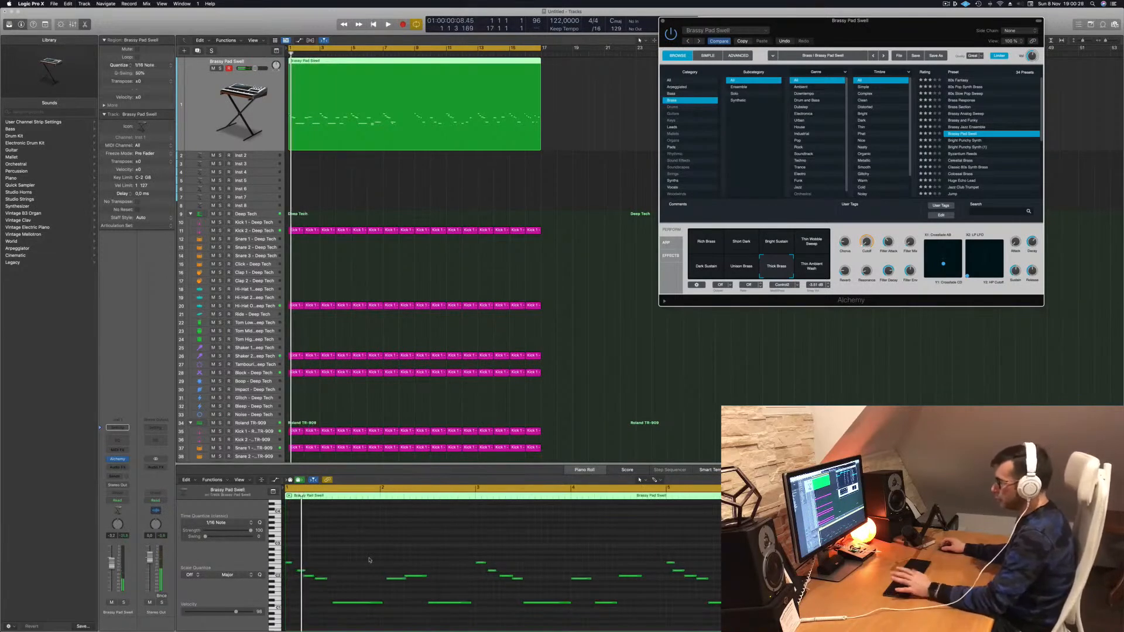
{"action": "scroll", "coordinate": [369, 561], "scroll_direction": "up", "scroll_amount": 5}
{"action": "key", "text": "space"}
{"action": "key", "text": "space"}
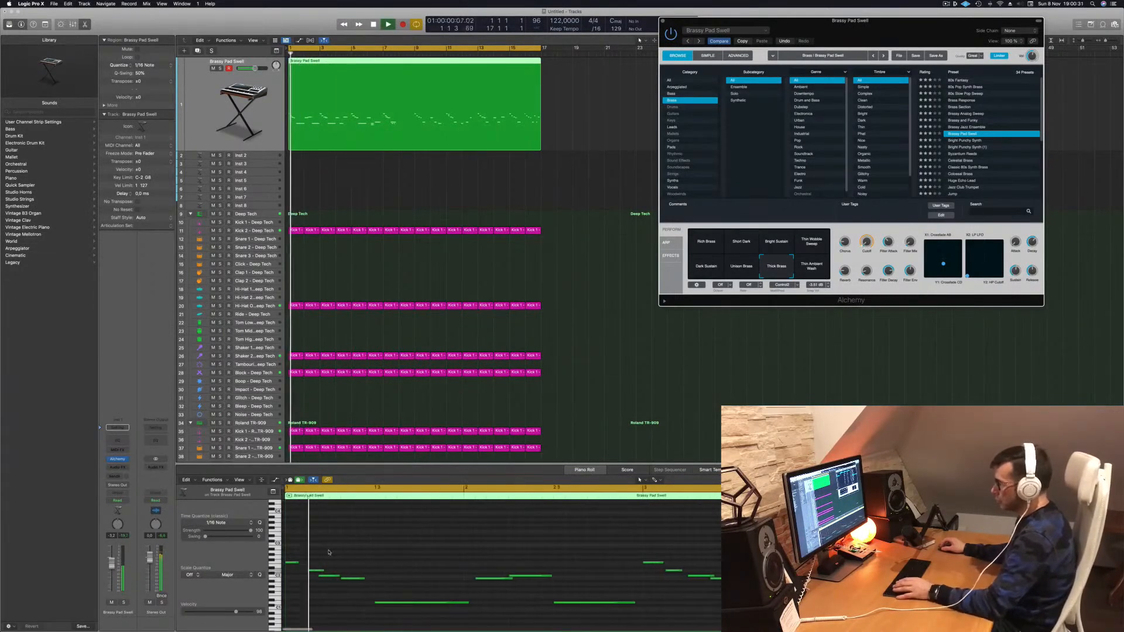
Shift the melody's second note slightly earlier and shorten the long low note in bar 1 to end at bar 2.
{"action": "left_click", "coordinate": [313, 571]}
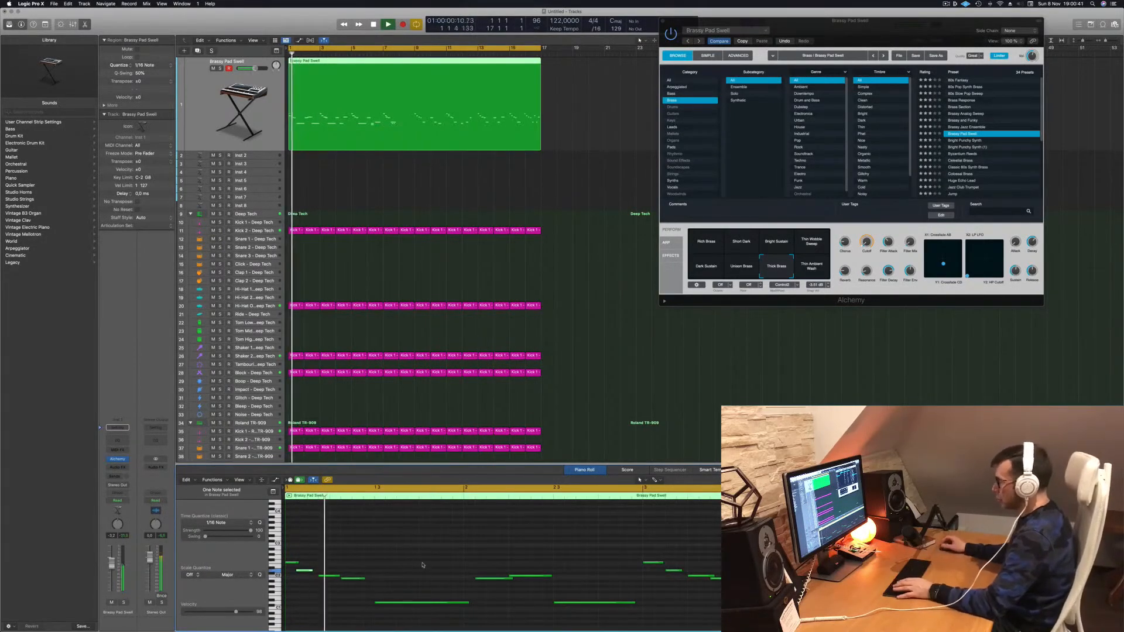
{"action": "scroll", "coordinate": [422, 563], "scroll_direction": "down", "scroll_amount": 1}
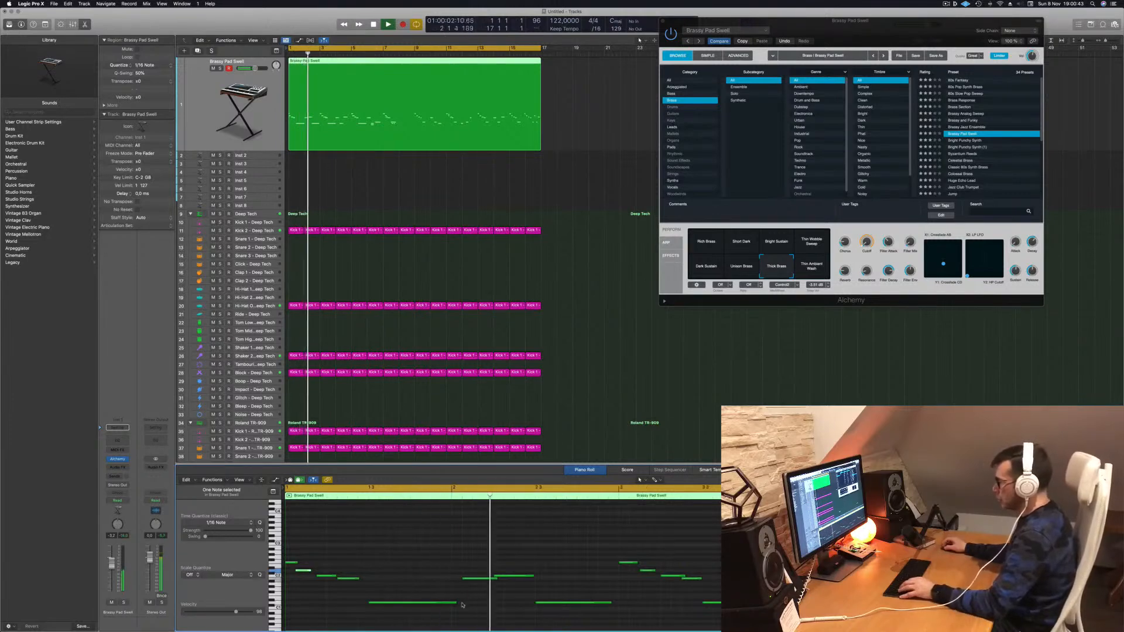
{"action": "left_click_drag", "start_coordinate": [456, 601], "coordinate": [448, 601]}
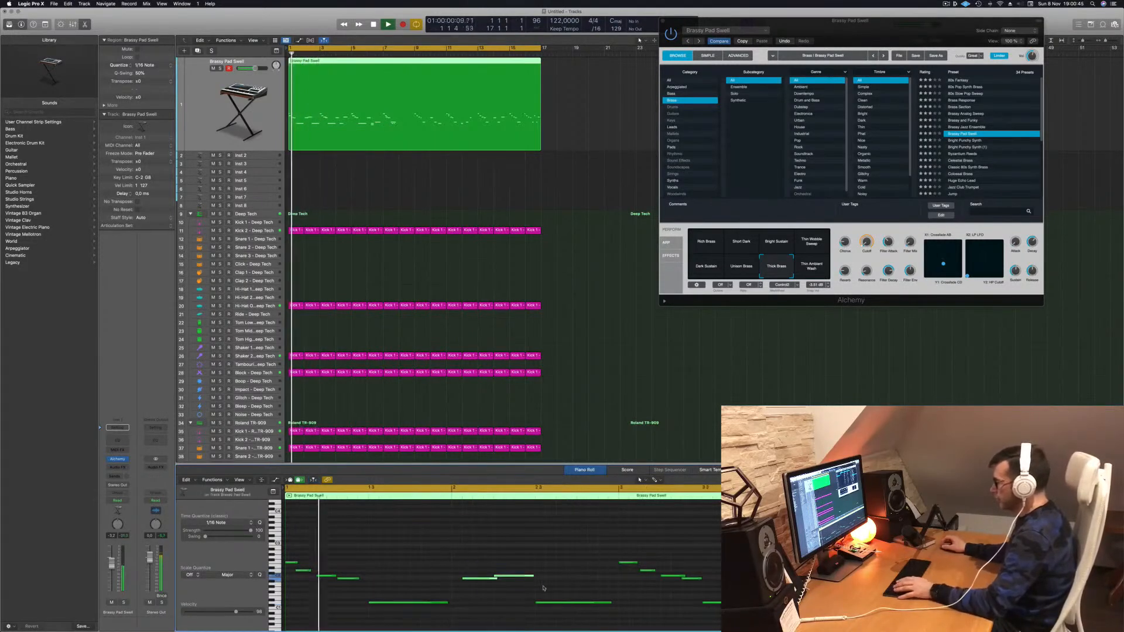
Nudge the first note after bar 2 earlier so that it starts exactly on bar 2.
{"action": "left_click", "coordinate": [468, 590]}
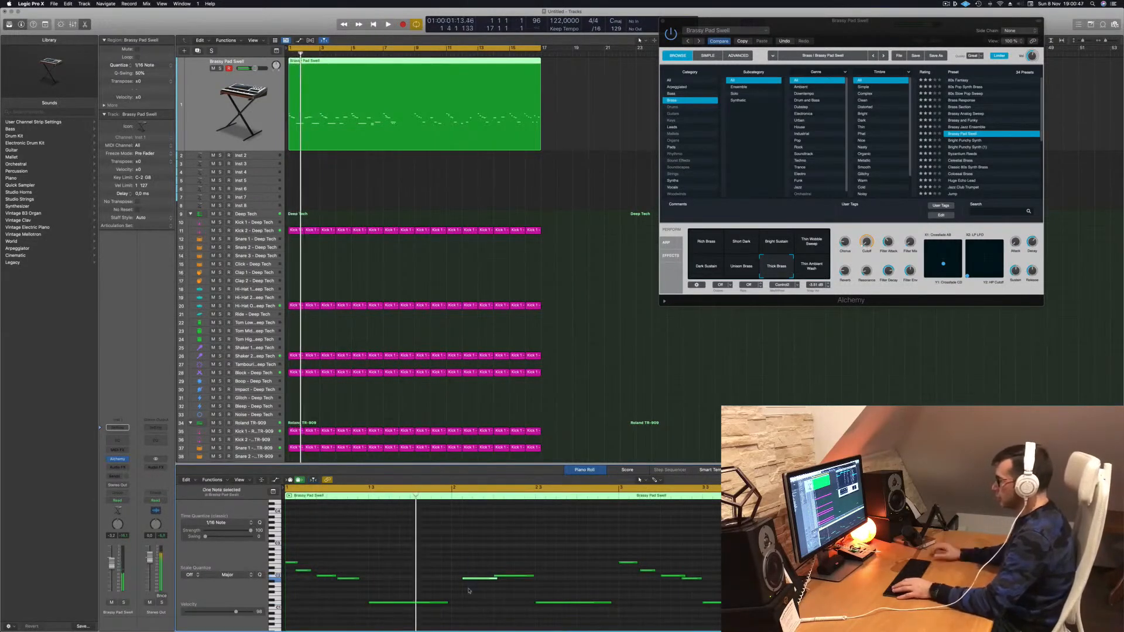
{"action": "key", "text": "alt+Left"}
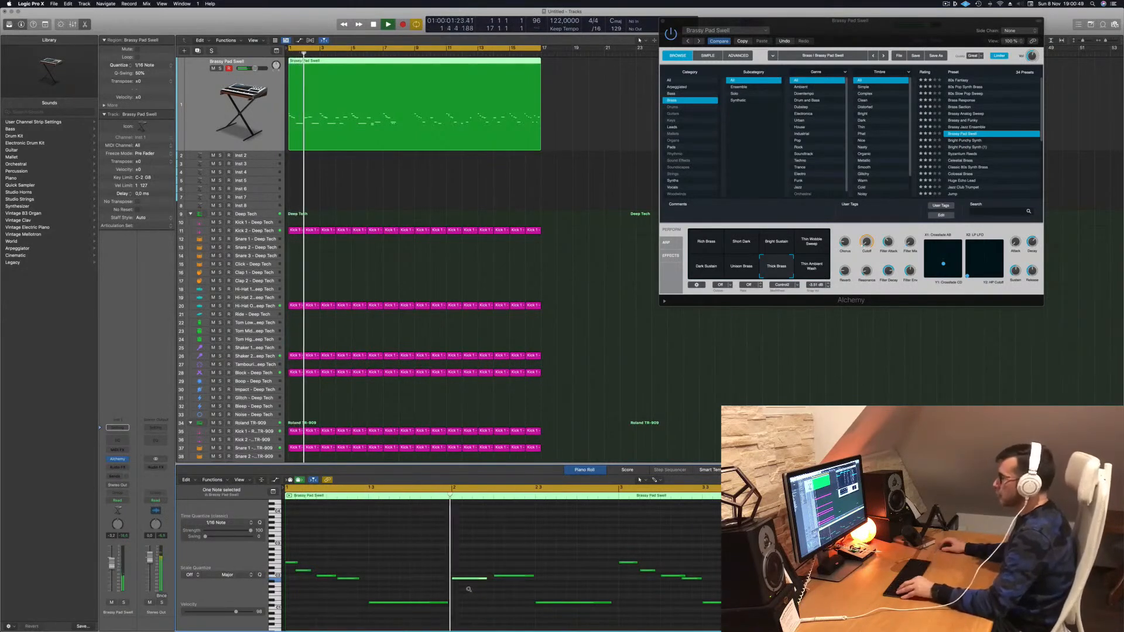
Replay the brass part from the start and check its notes in the piano roll against the beat.
{"action": "scroll", "coordinate": [467, 589], "scroll_direction": "left", "scroll_amount": 3}
{"action": "key", "text": "Return"}
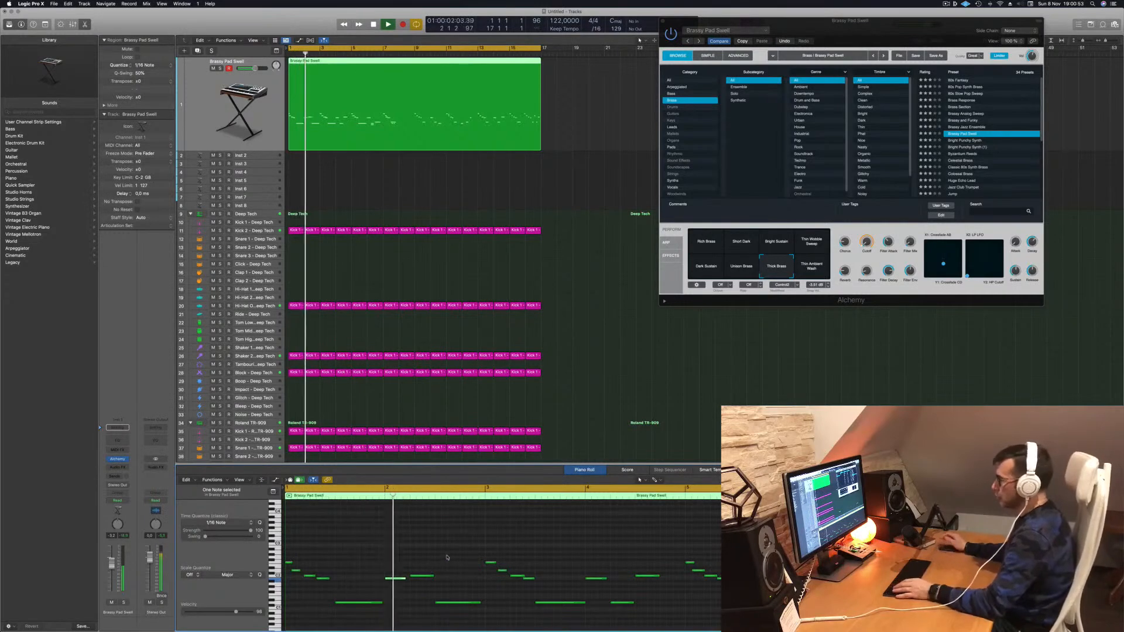
{"action": "scroll", "coordinate": [464, 555], "scroll_direction": "left", "scroll_amount": 1}
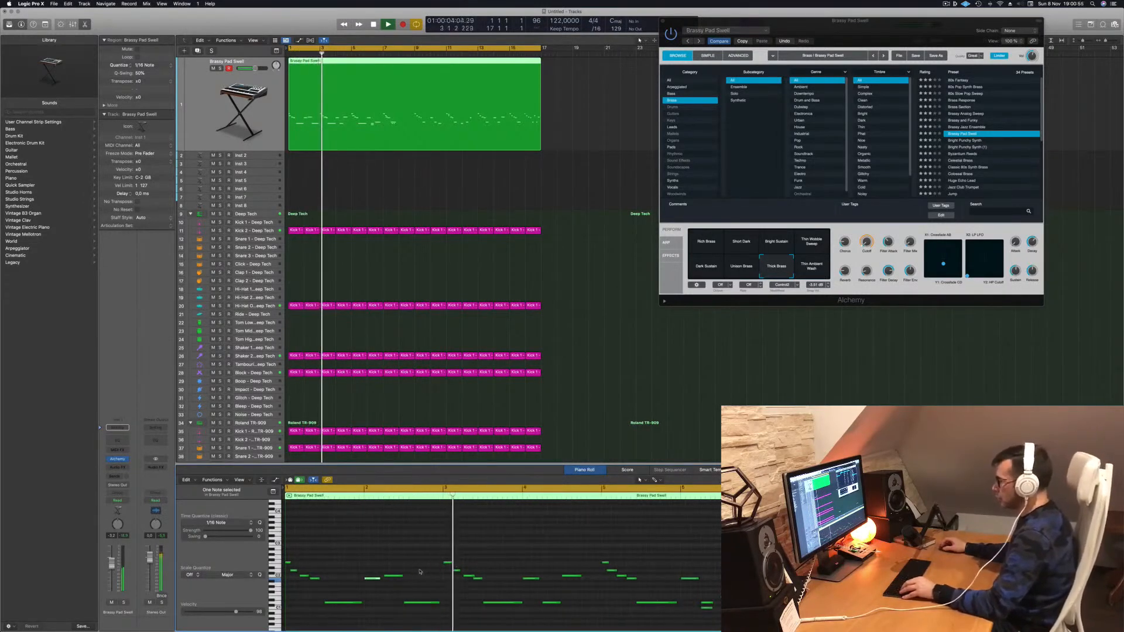
{"action": "scroll", "coordinate": [442, 585], "scroll_direction": "right", "scroll_amount": 1}
{"action": "scroll", "coordinate": [443, 587], "scroll_direction": "right", "scroll_amount": 1}
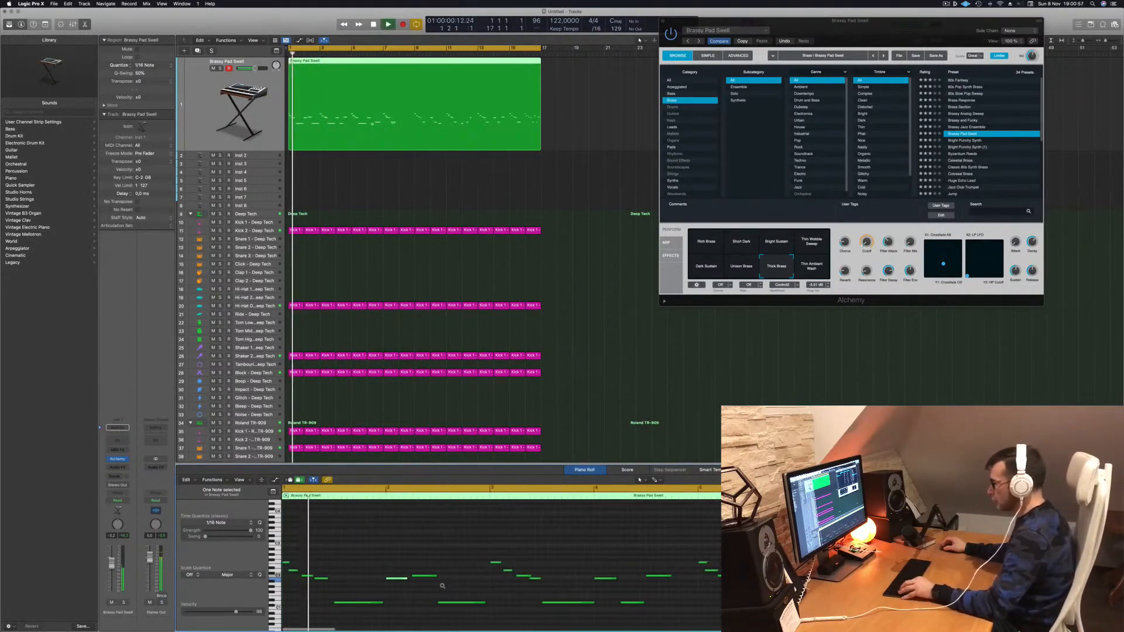
{"action": "scroll", "coordinate": [463, 585], "scroll_direction": "left", "scroll_amount": 1}
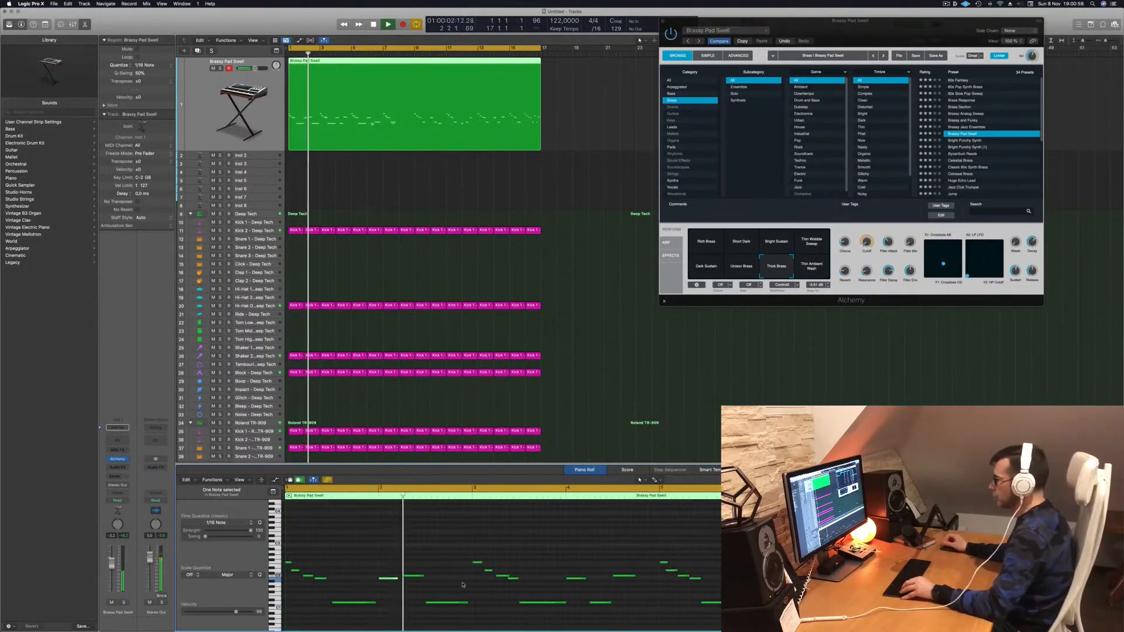
{"action": "scroll", "coordinate": [474, 587], "scroll_direction": "right", "scroll_amount": 1}
{"action": "scroll", "coordinate": [477, 596], "scroll_direction": "left", "scroll_amount": 1}
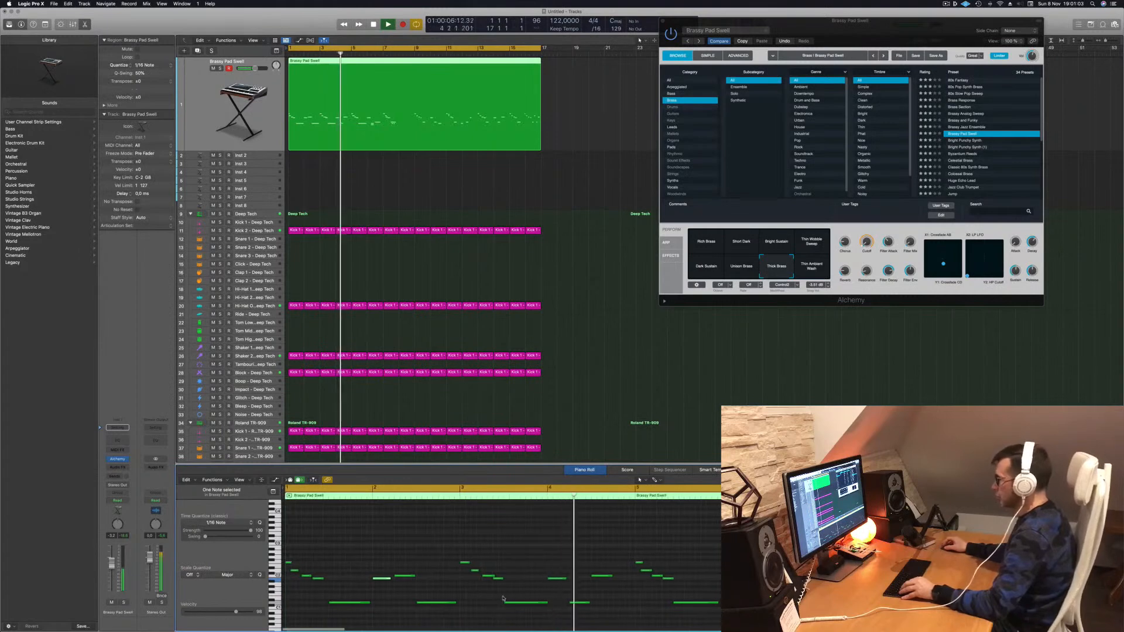
{"action": "scroll", "coordinate": [584, 548], "scroll_direction": "left", "scroll_amount": 3}
{"action": "key", "text": "space"}
{"action": "key", "text": "space"}
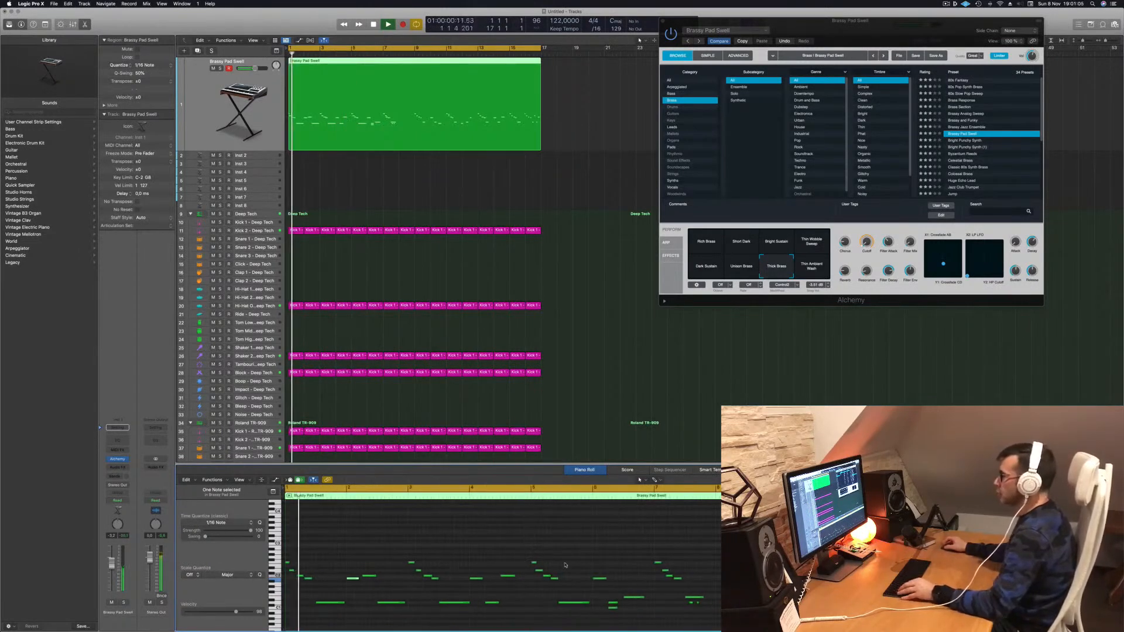
Lengthen the last note of bar 4 so that it reaches the start of bar 5.
{"action": "scroll", "coordinate": [538, 571], "scroll_direction": "right", "scroll_amount": 1}
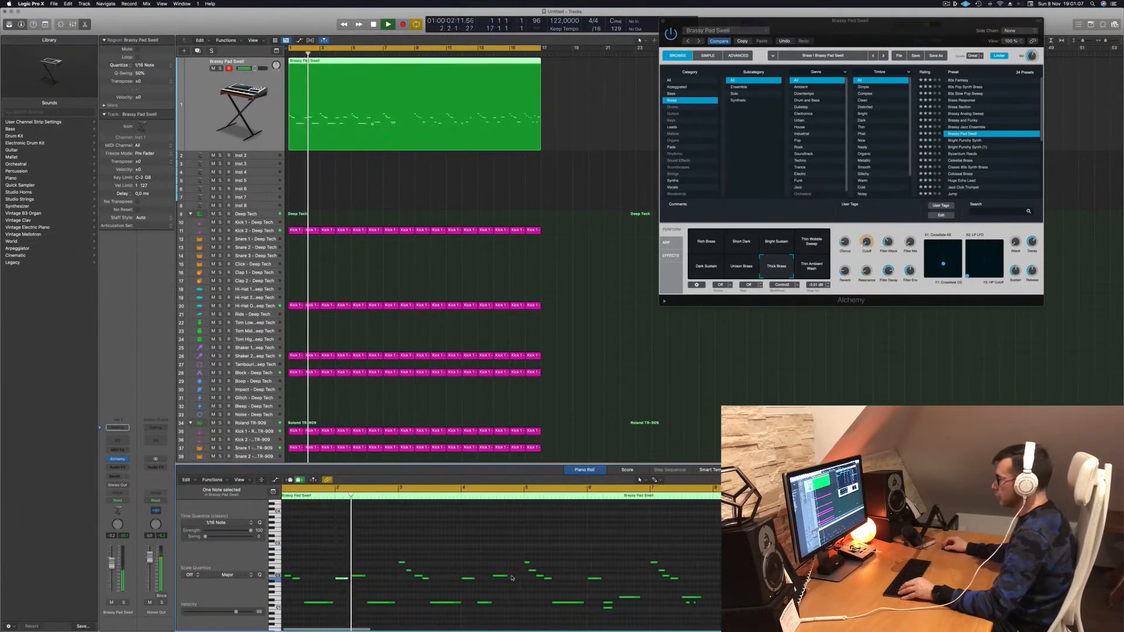
{"action": "left_click_drag", "start_coordinate": [505, 576], "coordinate": [522, 576]}
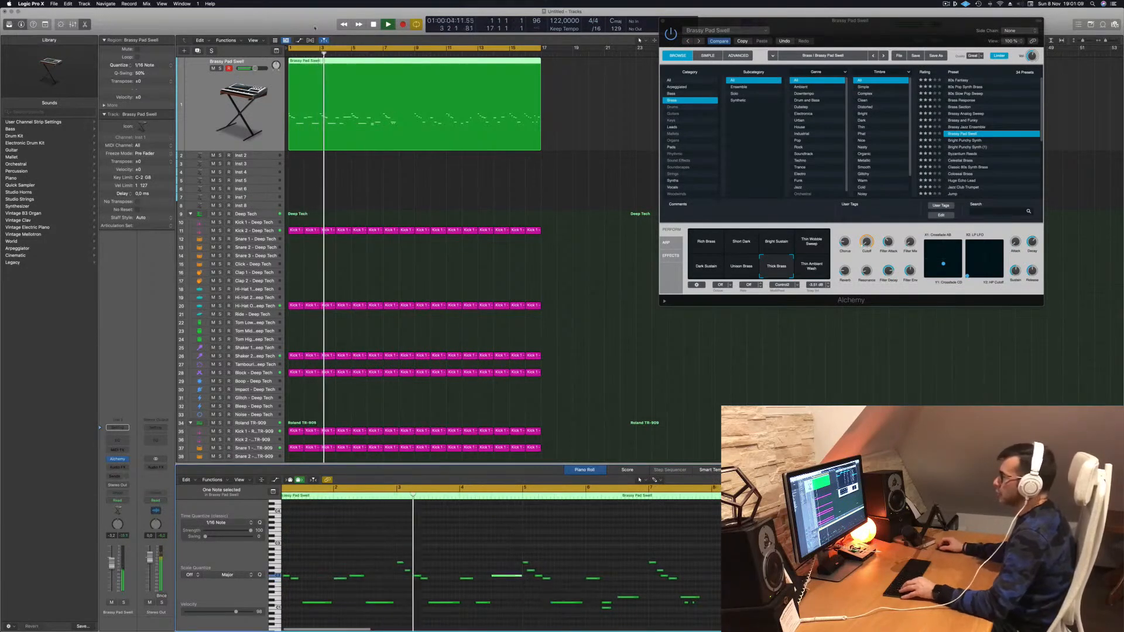
Split the Brassy Pad Swell region at bar 5 and return the playhead to the beginning.
{"action": "left_click", "coordinate": [351, 61]}
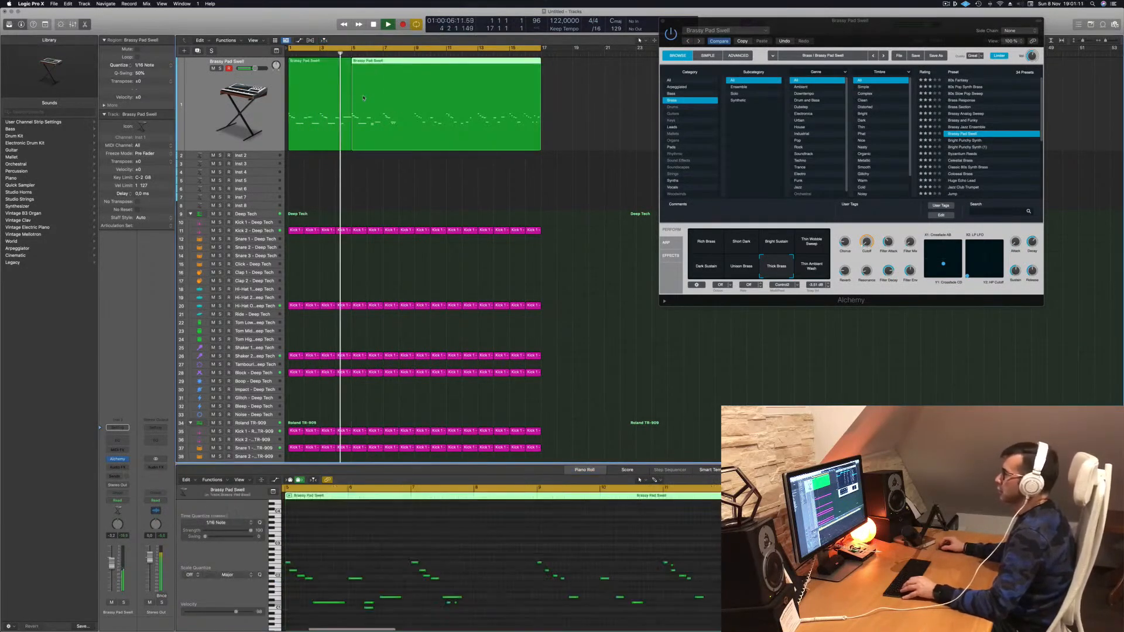
{"action": "left_click", "coordinate": [362, 165], "text": "ctrl+alt"}
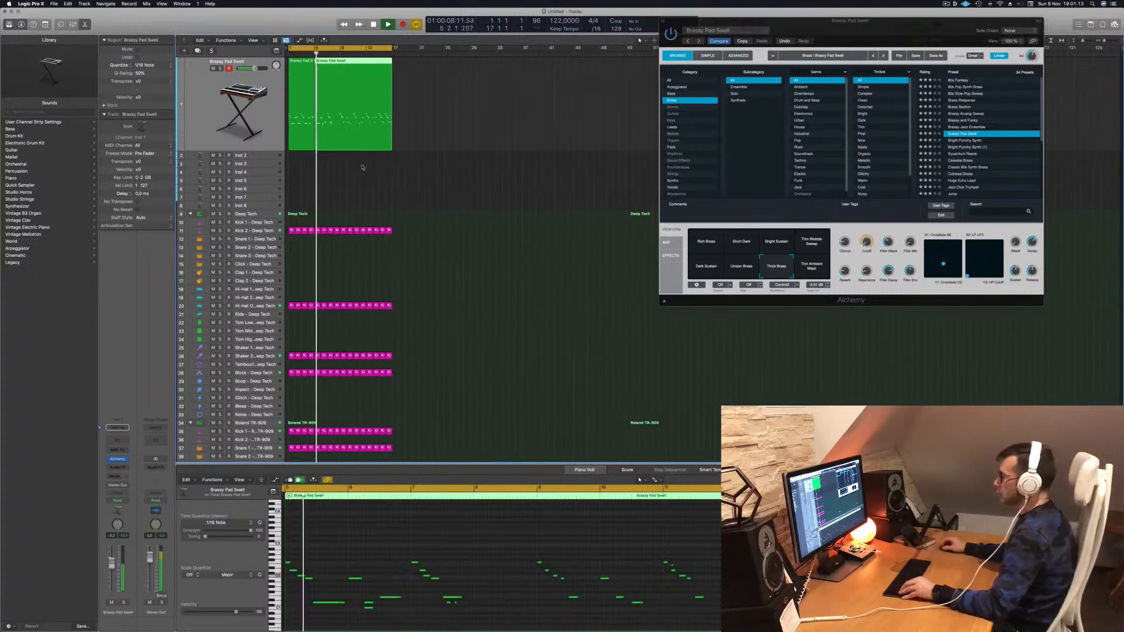
{"action": "key", "text": "Return"}
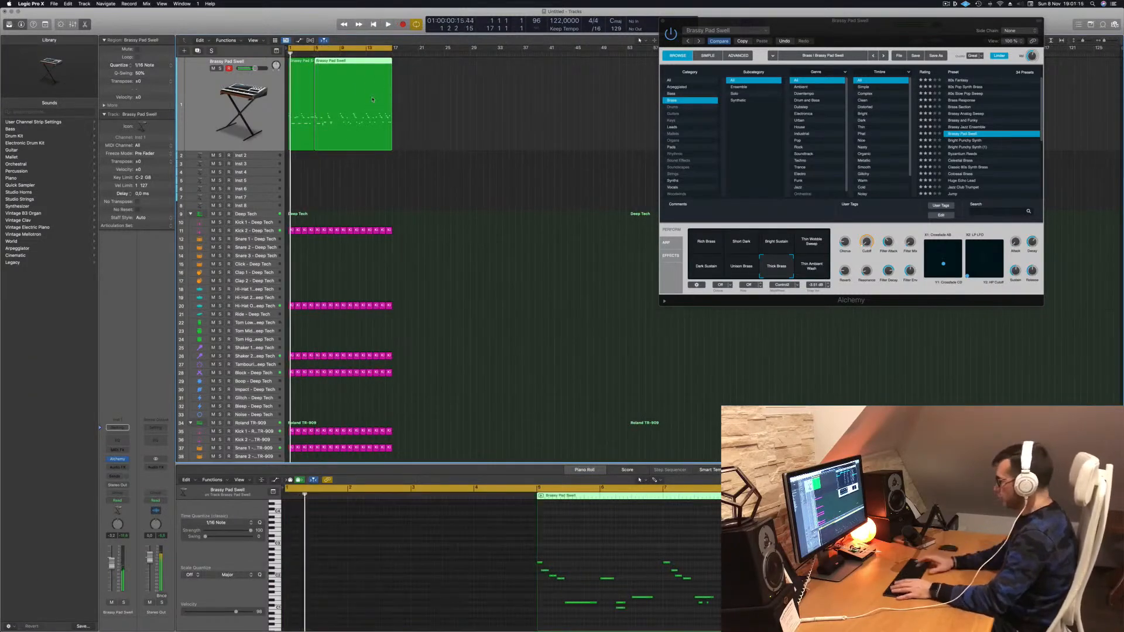
Delete the Brassy Pad Swell region after bar 5 and transpose all notes of the remaining region down an octave.
{"action": "key", "text": "Delete"}
{"action": "left_click", "coordinate": [313, 97]}
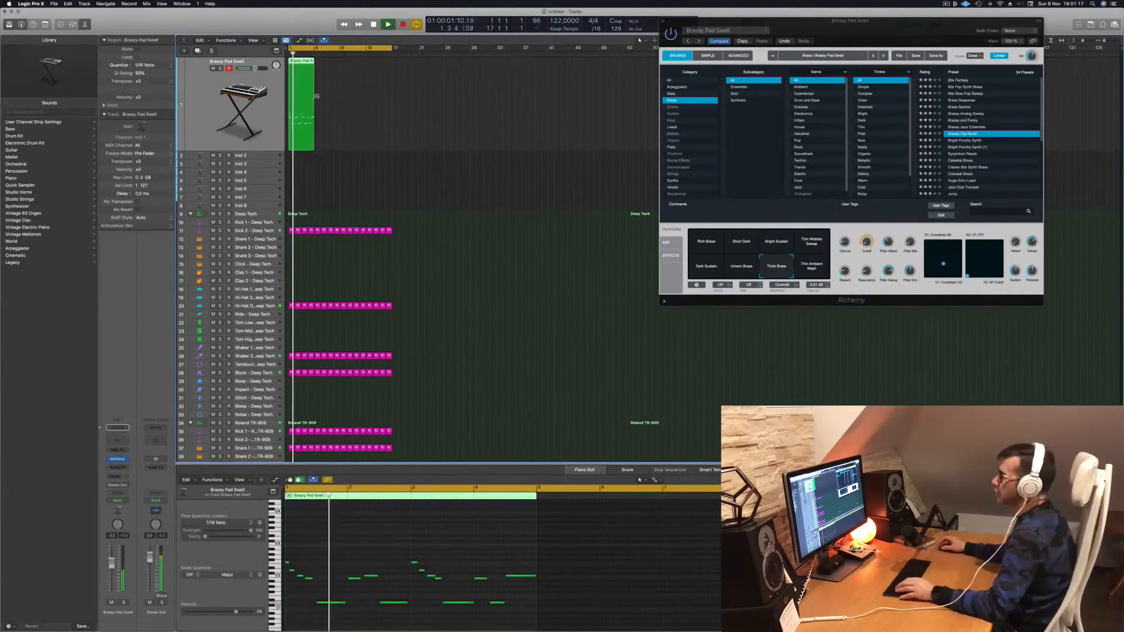
{"action": "left_click", "coordinate": [370, 532]}
{"action": "key", "text": "Return"}
{"action": "key", "text": "super+a"}
{"action": "key", "text": "alt+shift+Down"}
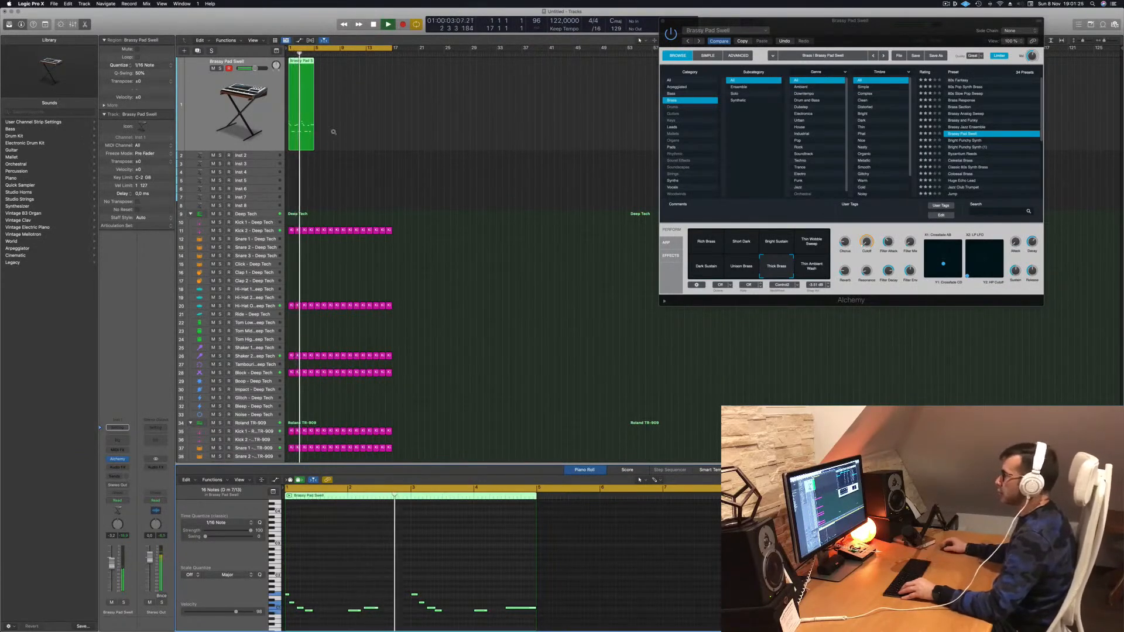
{"action": "scroll", "coordinate": [335, 131], "scroll_direction": "down", "scroll_amount": 2}
Audition the brass preset's performance variations in Alchemy during playback and settle on Rich Brass.
{"action": "key", "text": "super+k"}
{"action": "left_click_drag", "start_coordinate": [956, 45], "coordinate": [690, 102]}
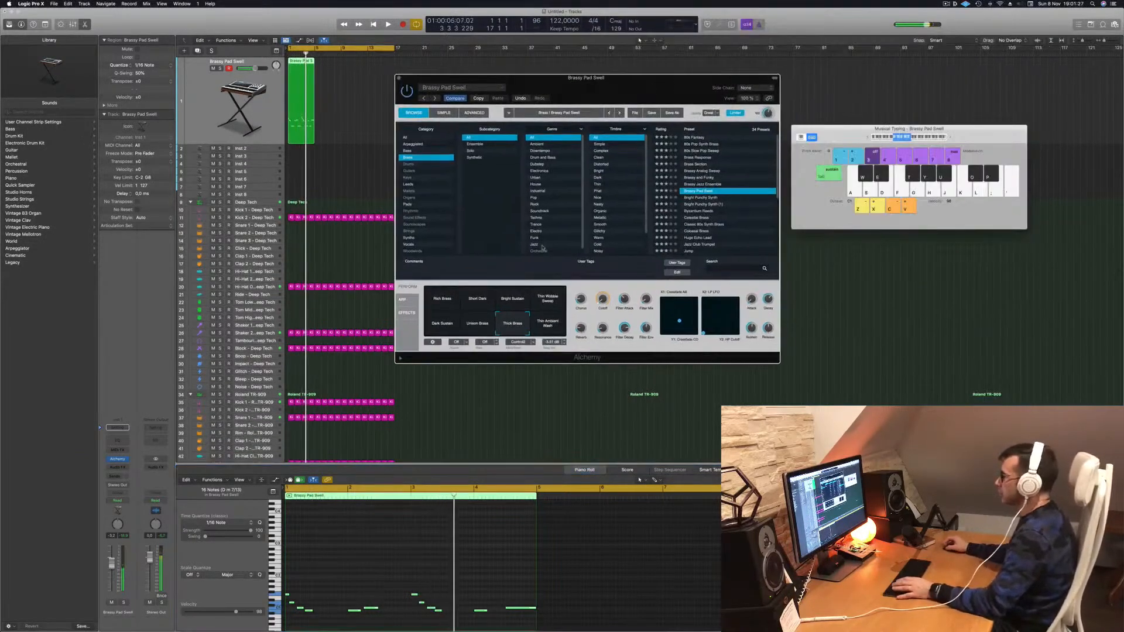
{"action": "left_click", "coordinate": [443, 303]}
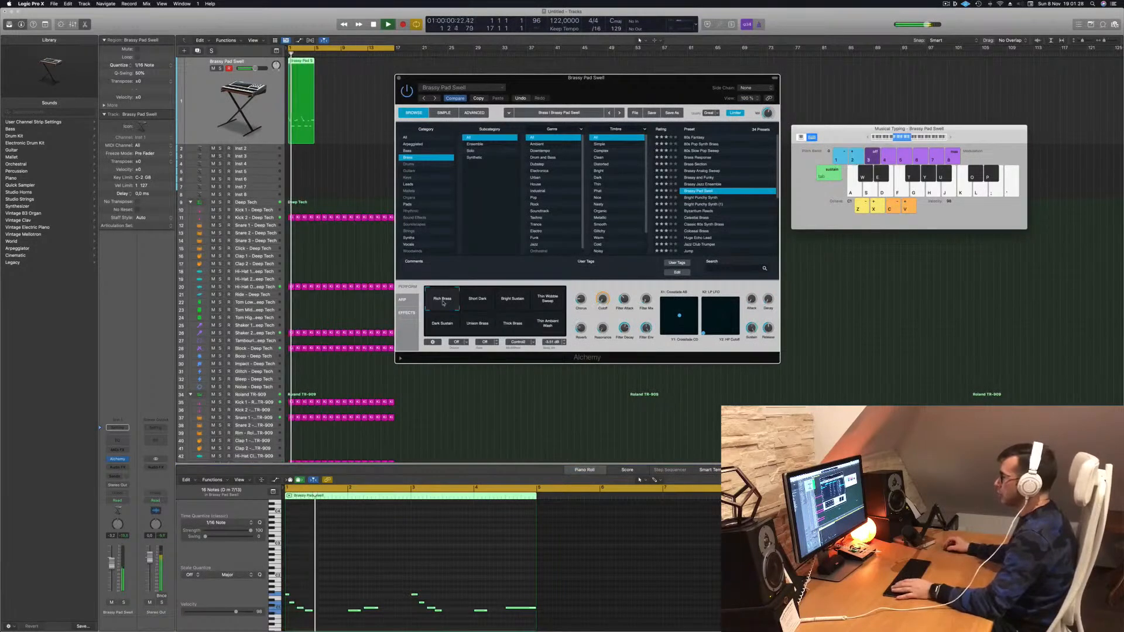
{"action": "left_click", "coordinate": [476, 303]}
{"action": "left_click", "coordinate": [512, 299]}
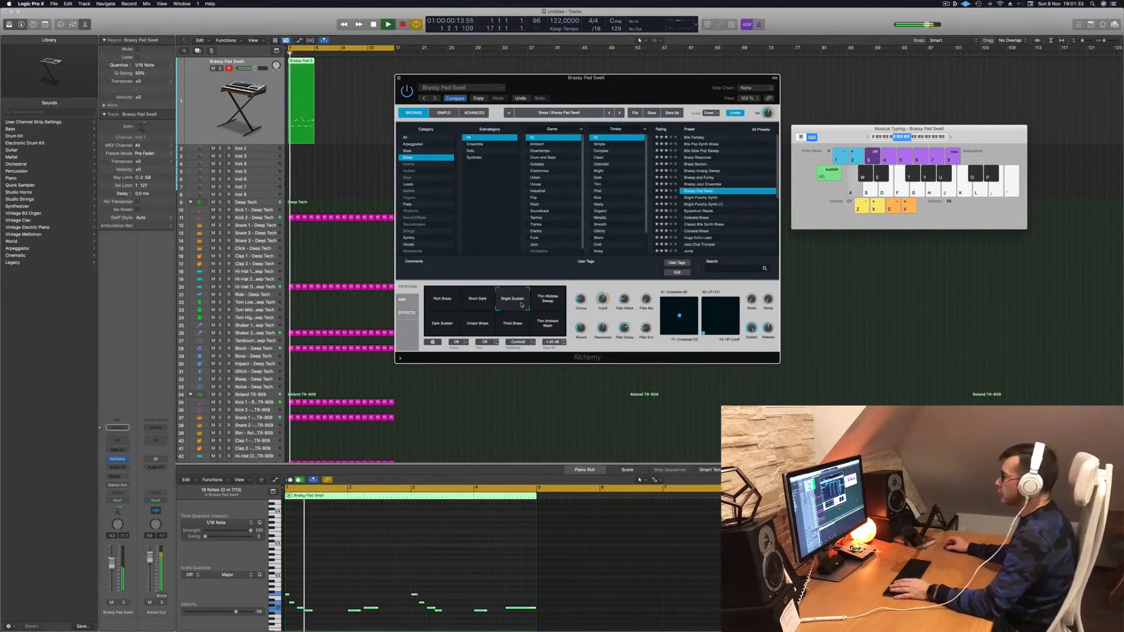
{"action": "left_click", "coordinate": [547, 299]}
{"action": "left_click", "coordinate": [445, 327]}
{"action": "left_click", "coordinate": [477, 326]}
{"action": "left_click", "coordinate": [508, 329]}
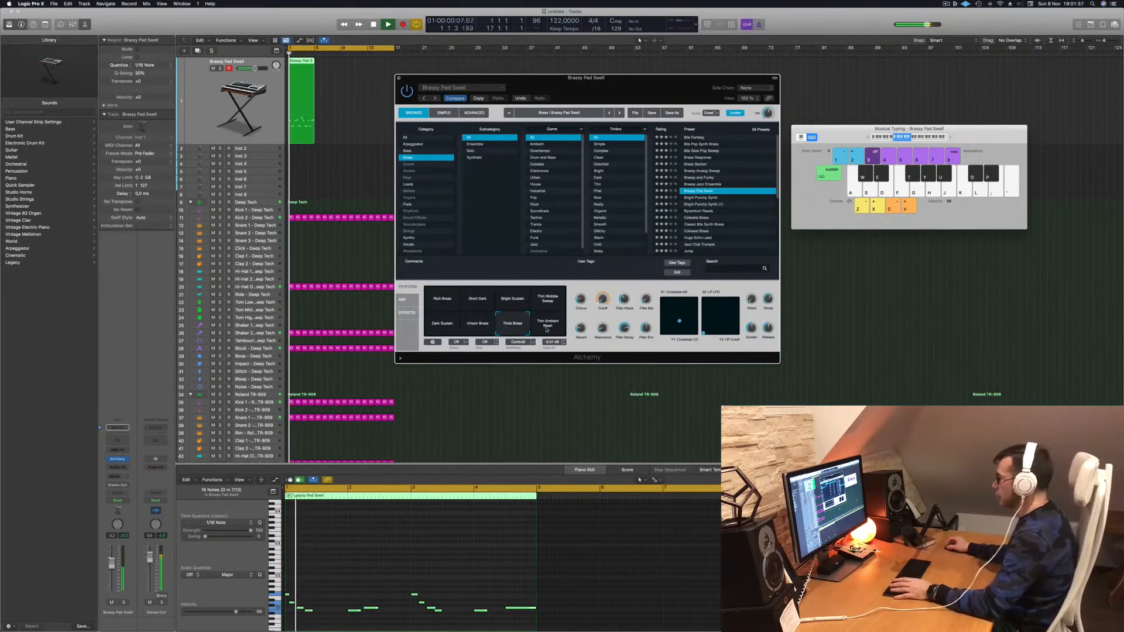
{"action": "left_click", "coordinate": [443, 298]}
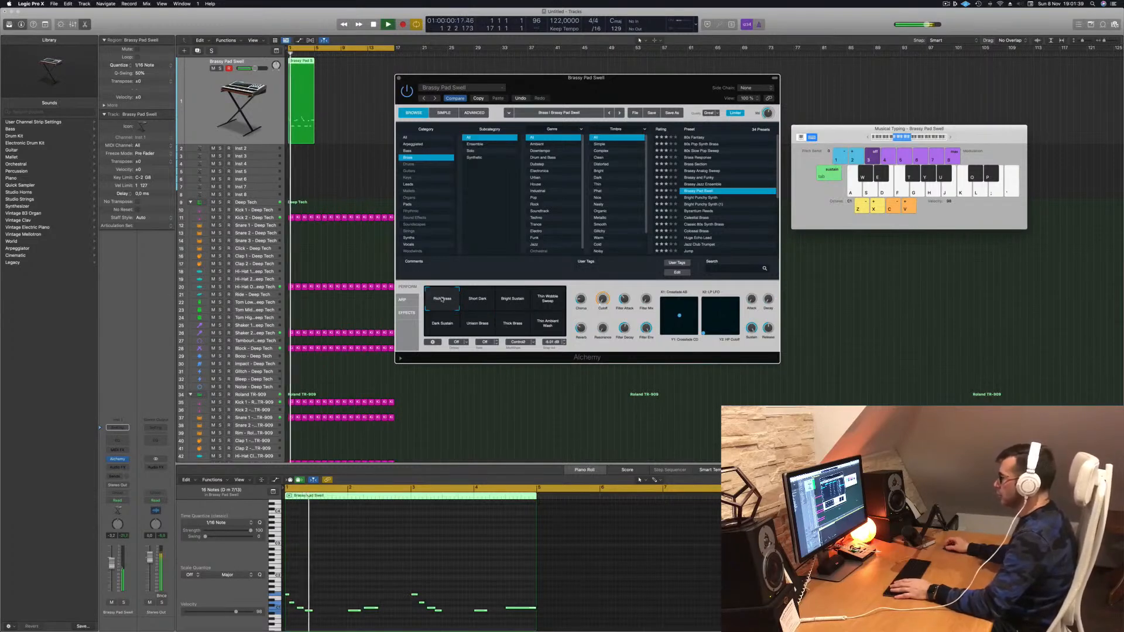
Duplicate the four-bar brass region until four copies in a row fill the 16 bars.
{"action": "left_click_drag", "start_coordinate": [626, 81], "coordinate": [758, 163]}
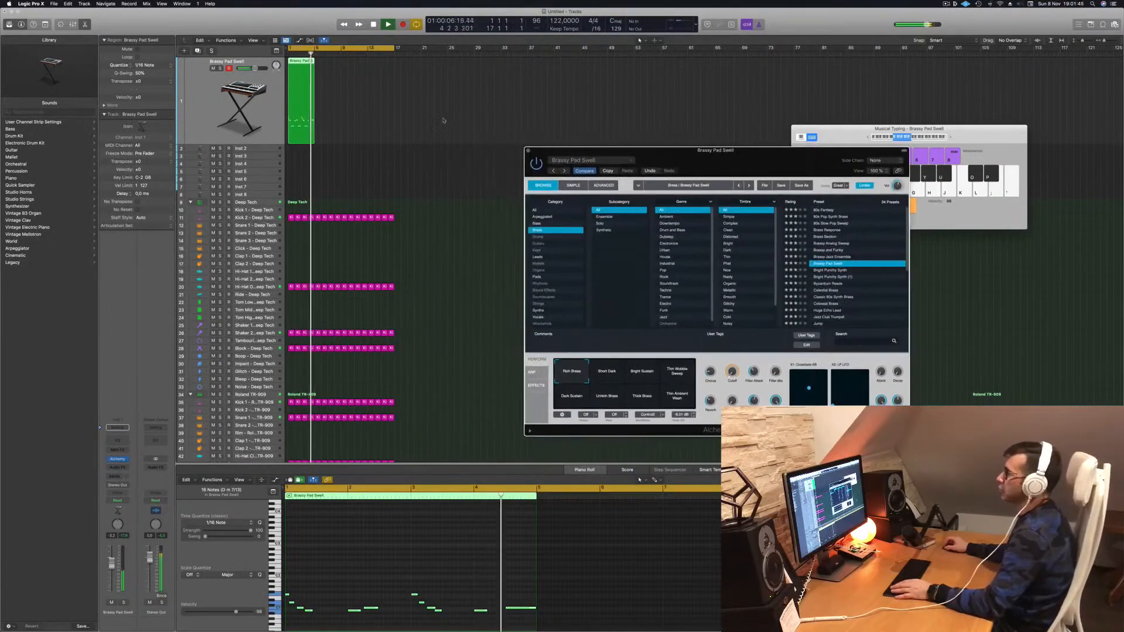
{"action": "mouse_move", "coordinate": [303, 72]}
{"action": "left_mouse_down"}
{"action": "mouse_move", "coordinate": [330, 71]}
{"action": "mouse_move", "coordinate": [303, 66]}
{"action": "left_mouse_up"}
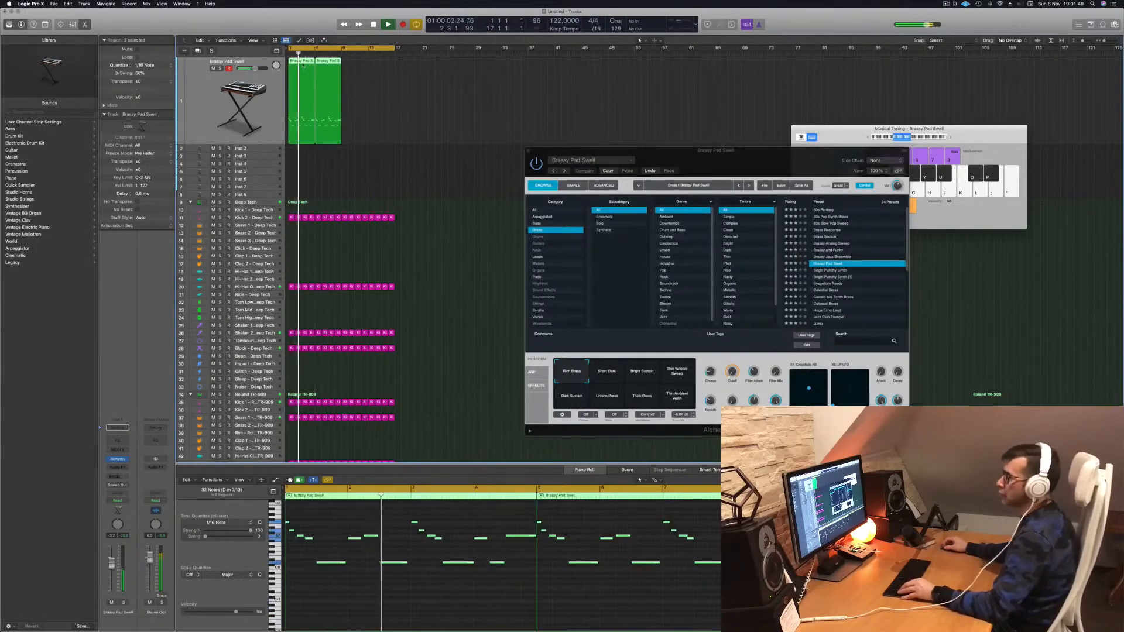
{"action": "key", "text": "super+r"}
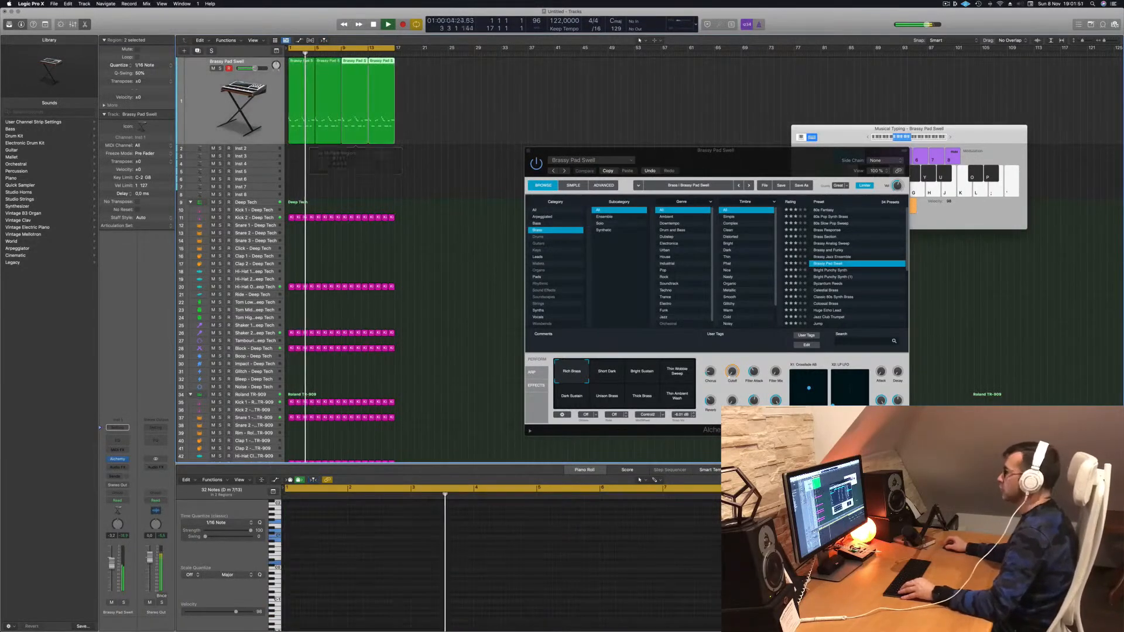
Select all brass regions and insert a stereo Compressor on the Brassy Pad Swell channel.
{"action": "left_click_drag", "start_coordinate": [687, 155], "coordinate": [584, 110]}
{"action": "key", "text": "super+a"}
{"action": "key", "text": "Return"}
{"action": "left_click", "coordinate": [122, 468]}
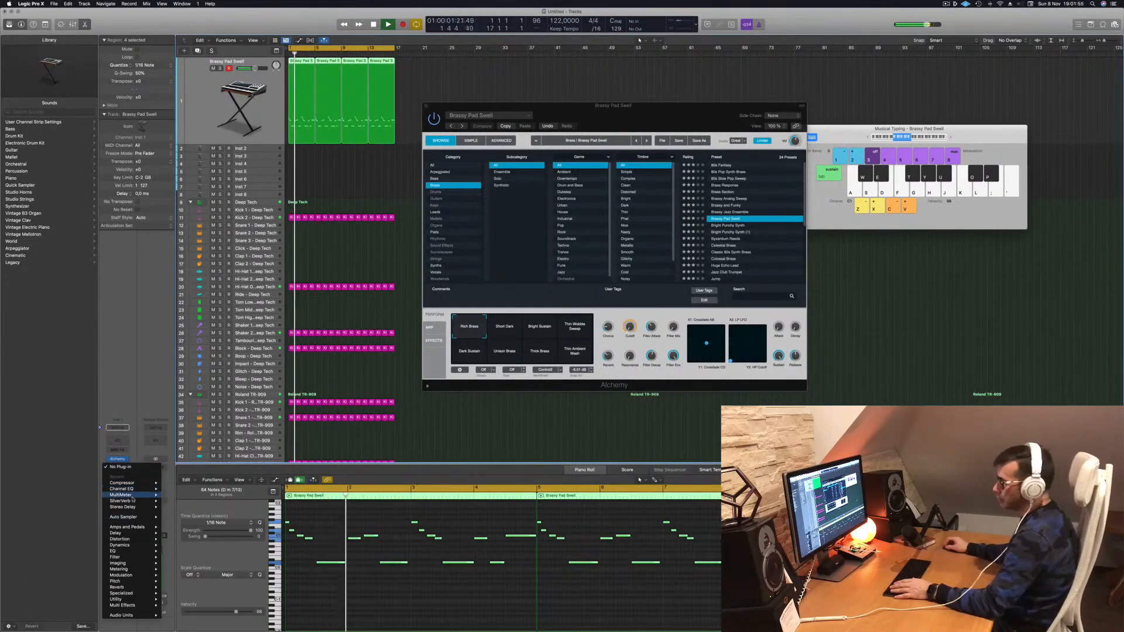
{"action": "mouse_move", "coordinate": [140, 487]}
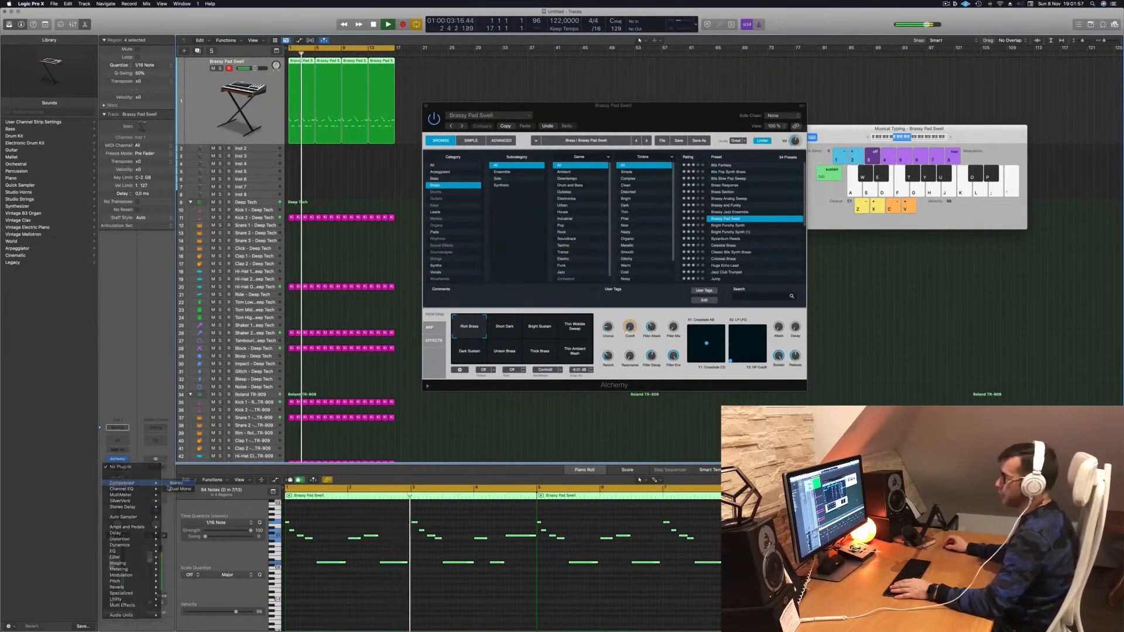
{"action": "left_click", "coordinate": [176, 483]}
{"action": "key", "text": "space"}
Set the brass compressor's side chain source to Kick 1 - Roland TR-909 (Inst 33).
{"action": "left_click", "coordinate": [660, 103]}
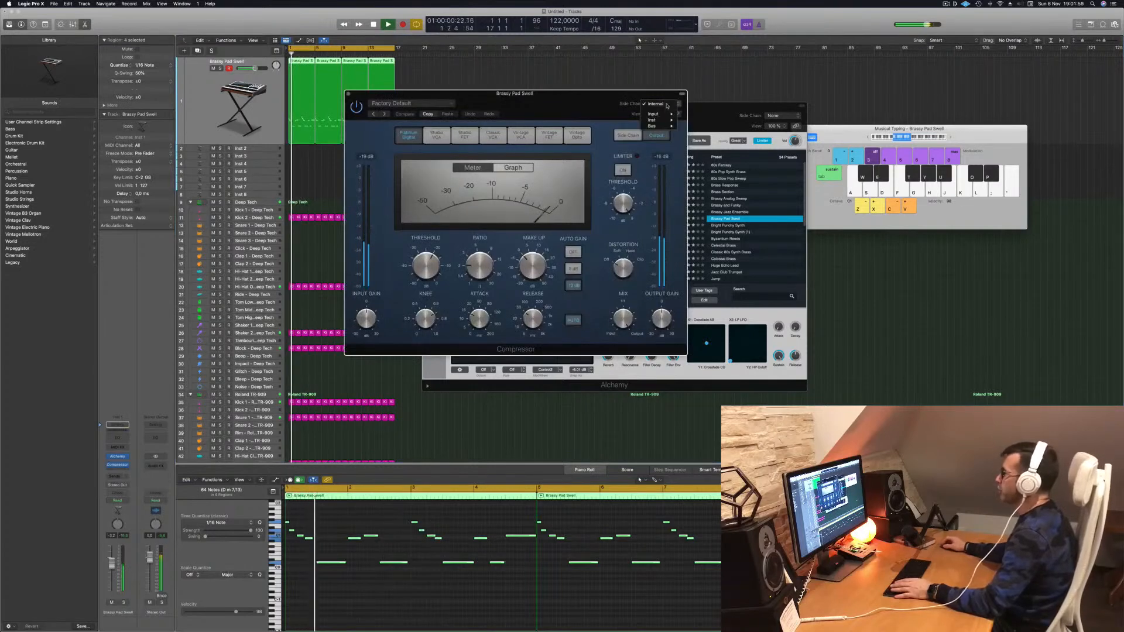
{"action": "mouse_move", "coordinate": [652, 120]}
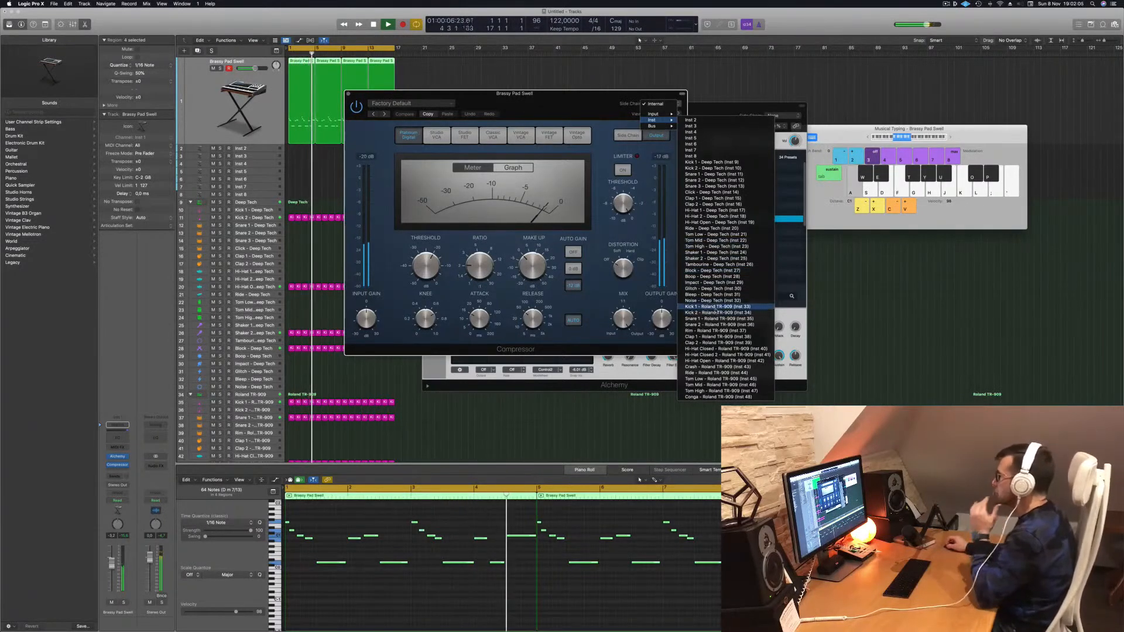
{"action": "left_click", "coordinate": [717, 306]}
{"action": "key", "text": "space"}
{"action": "key", "text": "space"}
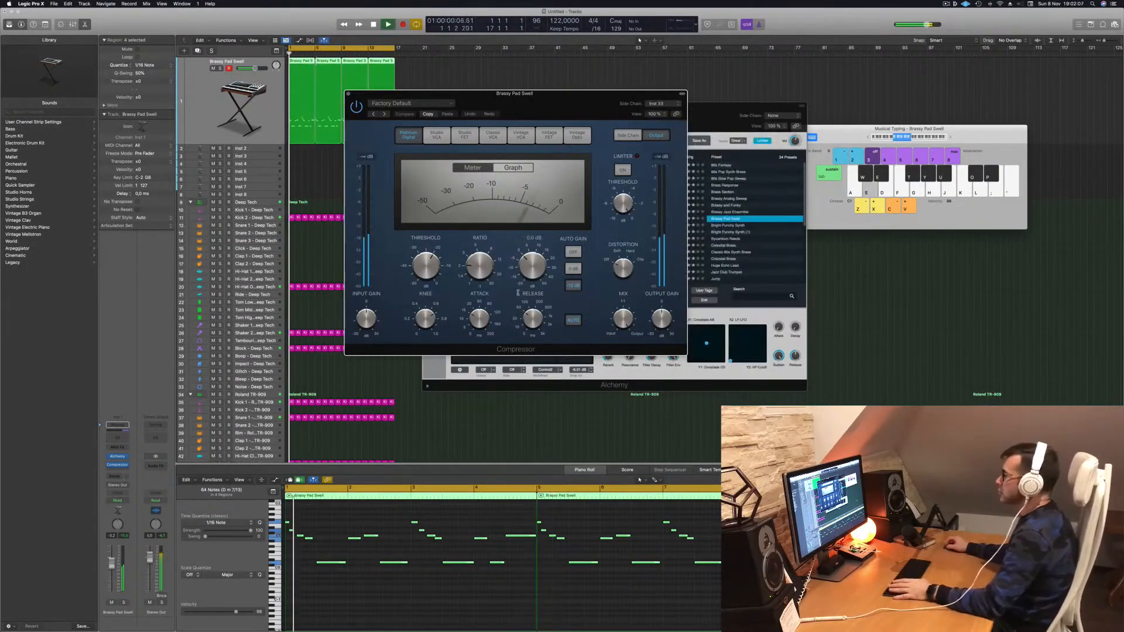
Adjust the side-chained compressor's ratio and threshold, close it, and listen to the brass over the beat.
{"action": "left_click_drag", "start_coordinate": [479, 267], "coordinate": [425, 265]}
{"action": "key", "text": "space"}
{"action": "key", "text": "space"}
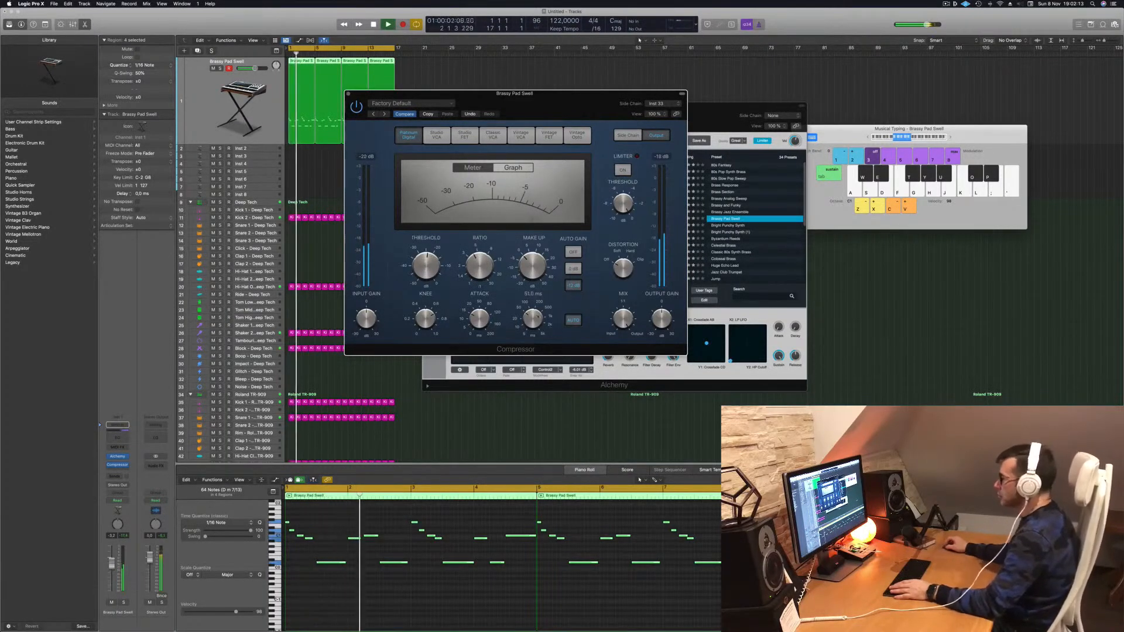
{"action": "left_click_drag", "start_coordinate": [573, 123], "coordinate": [704, 157]}
{"action": "left_click", "coordinate": [576, 110]}
{"action": "left_click_drag", "start_coordinate": [577, 110], "coordinate": [628, 119]}
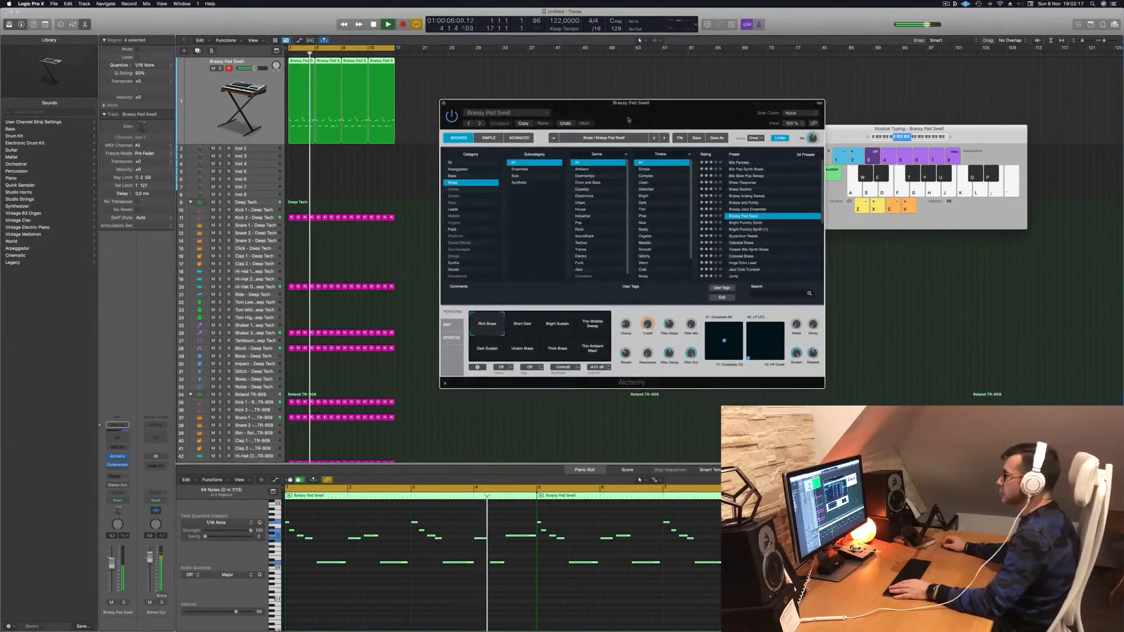
{"action": "key", "text": "space"}
{"action": "key", "text": "space"}
{"action": "left_click", "coordinate": [249, 125]}
{"action": "key", "text": "space"}
{"action": "key", "text": "space"}
Add a send from the Brassy Pad Swell channel to Bus 7.
{"action": "left_click", "coordinate": [115, 484]}
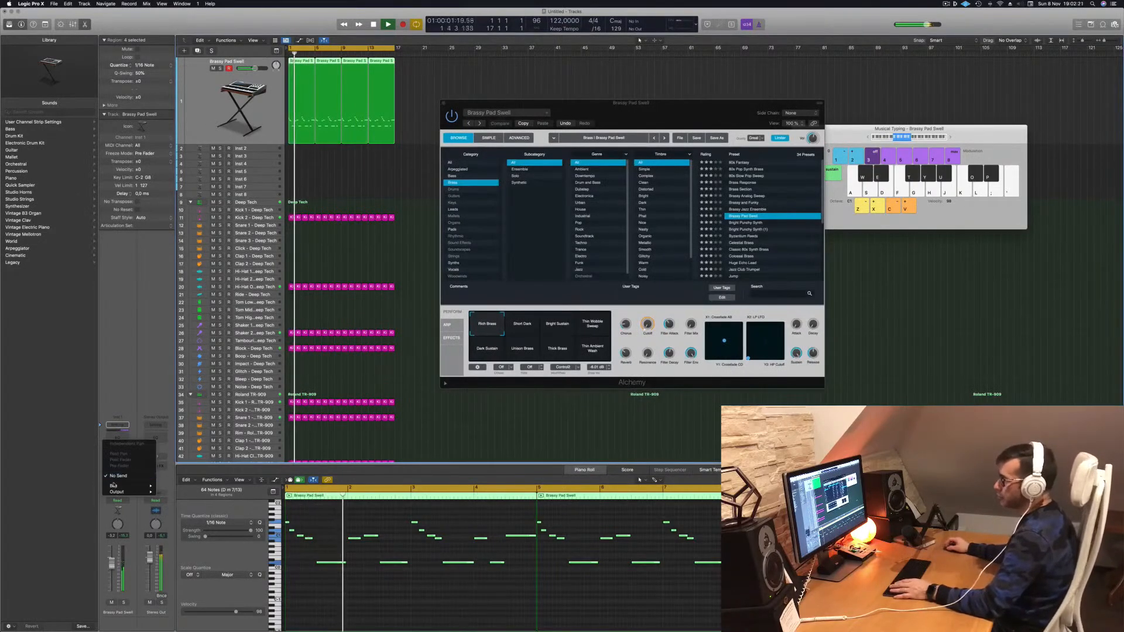
{"action": "mouse_move", "coordinate": [141, 485]}
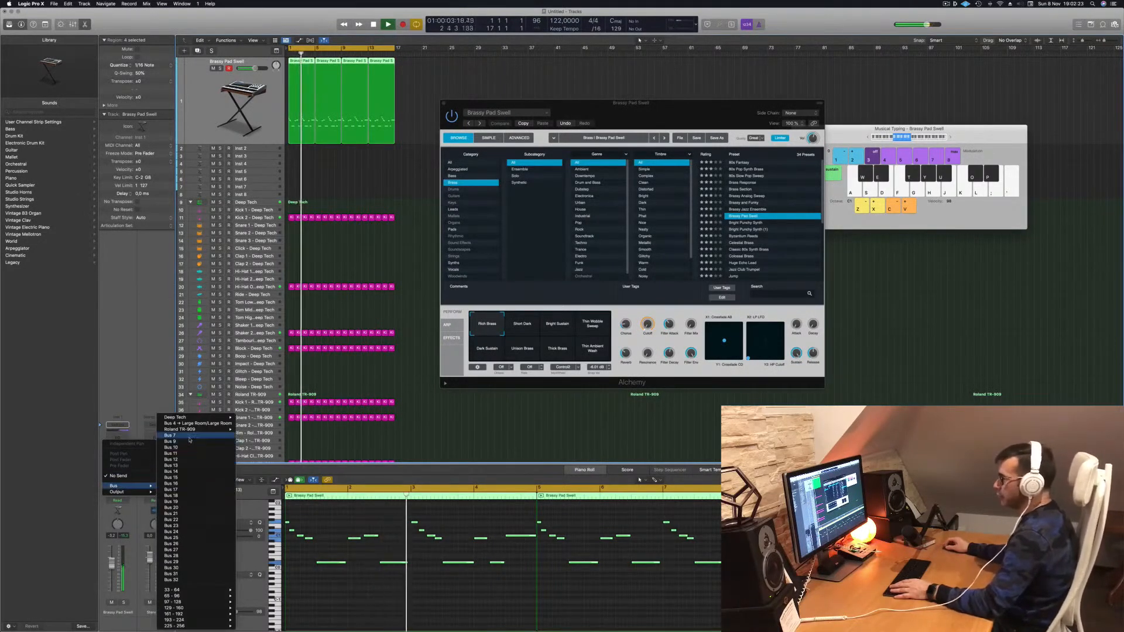
{"action": "left_click", "coordinate": [171, 435]}
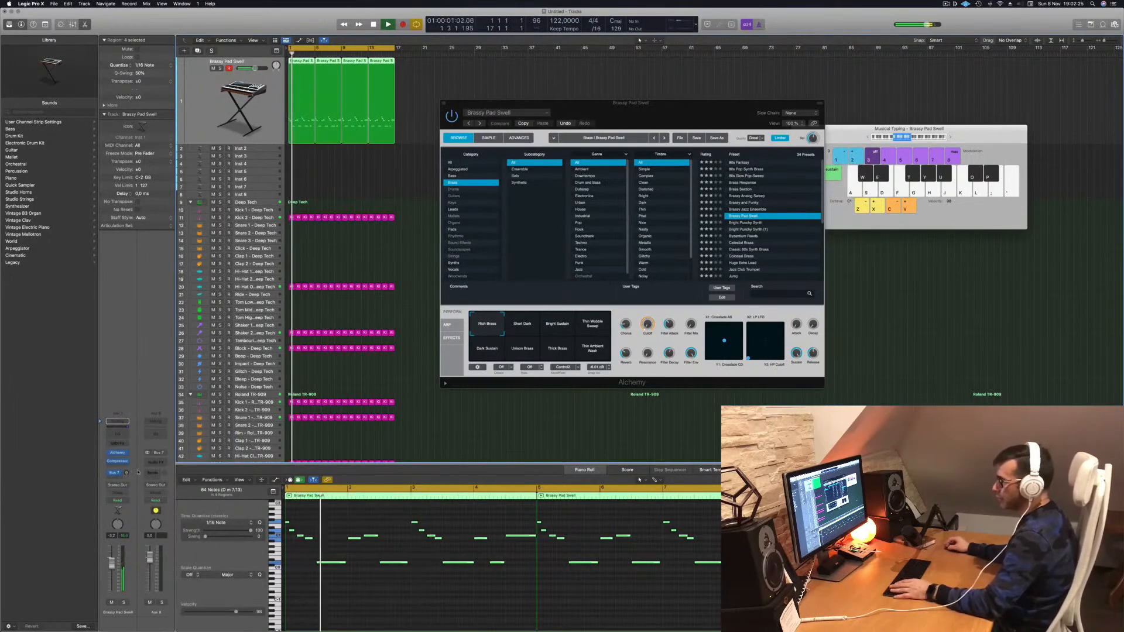
Insert a stereo ChromaVerb on the Bus 7 aux channel and raise the brass track's send level into it.
{"action": "left_click", "coordinate": [164, 462]}
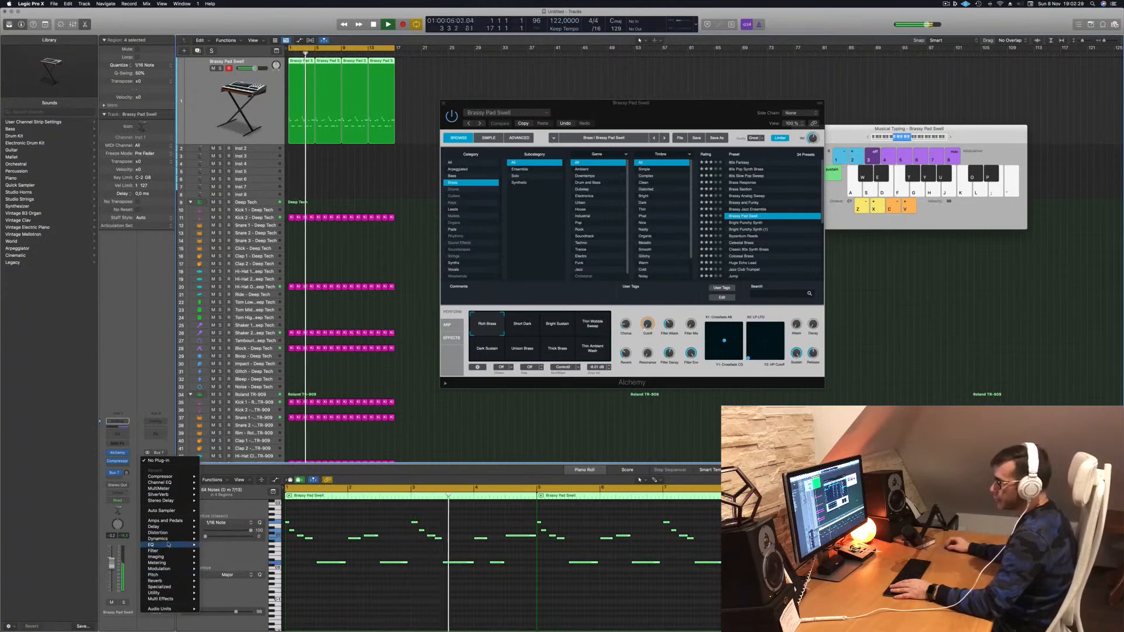
{"action": "mouse_move", "coordinate": [169, 581]}
{"action": "mouse_move", "coordinate": [224, 581]}
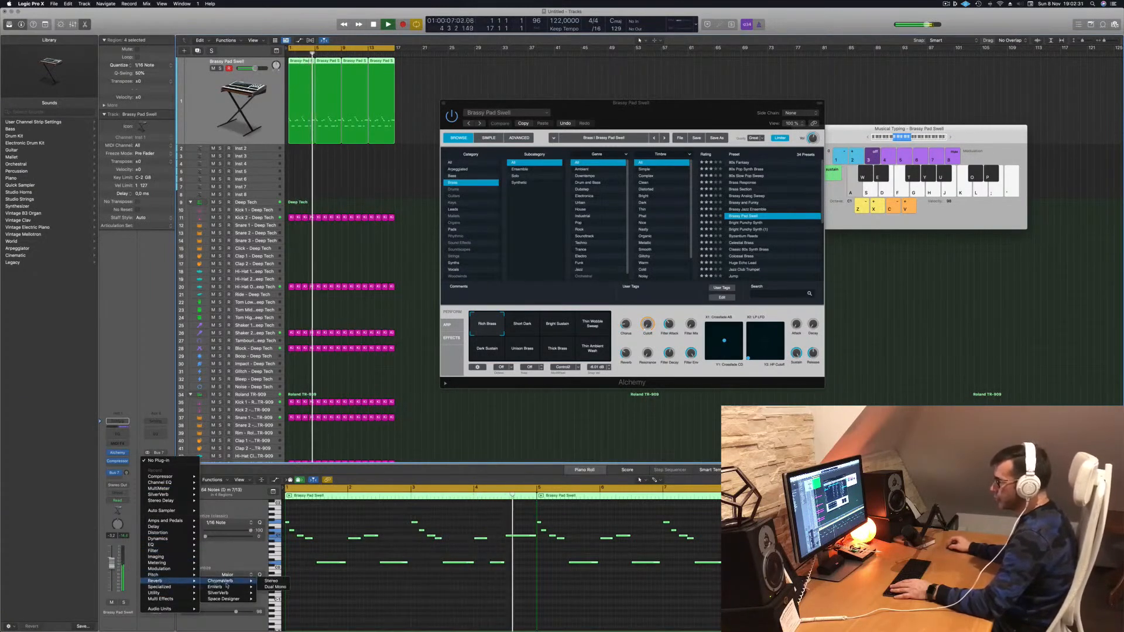
{"action": "left_click", "coordinate": [269, 581]}
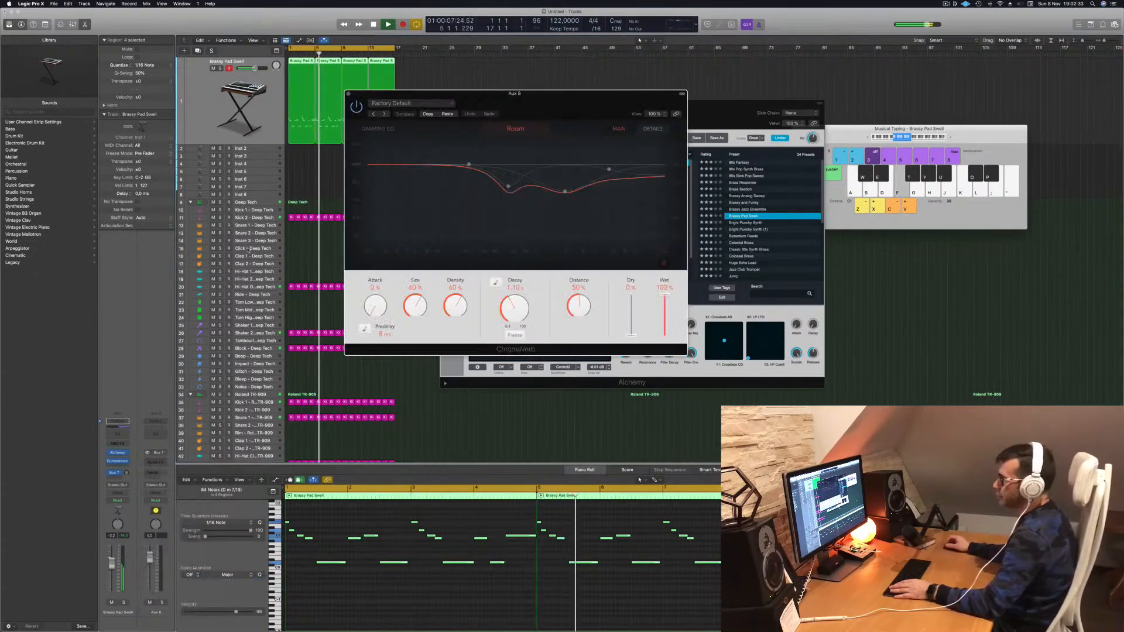
{"action": "left_click_drag", "start_coordinate": [555, 94], "coordinate": [621, 105]}
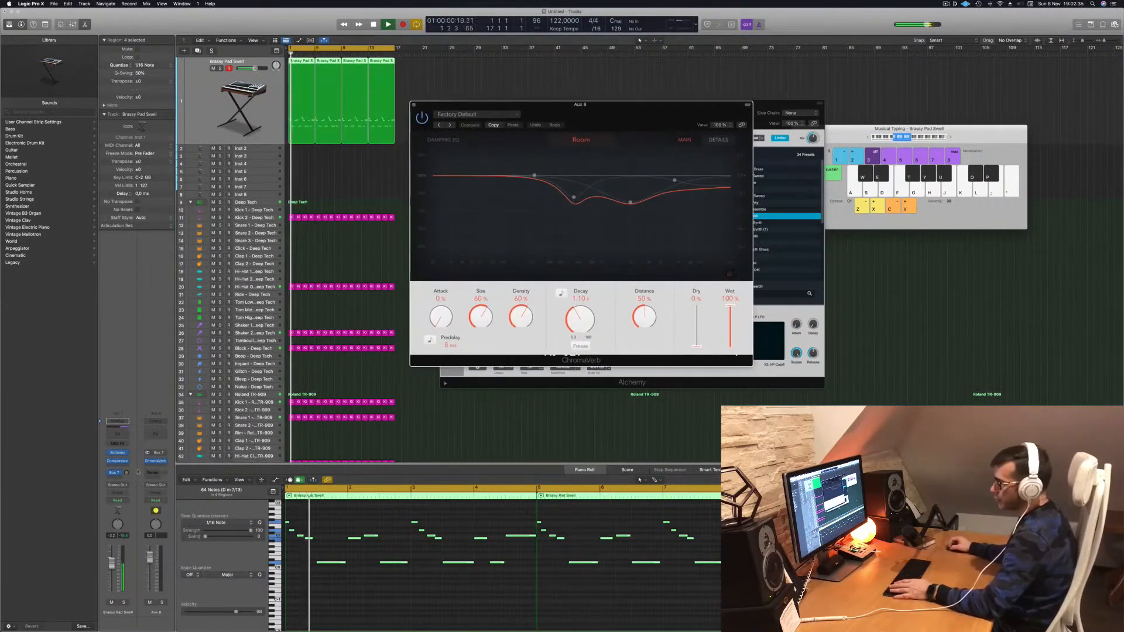
{"action": "left_click_drag", "start_coordinate": [126, 473], "coordinate": [127, 472]}
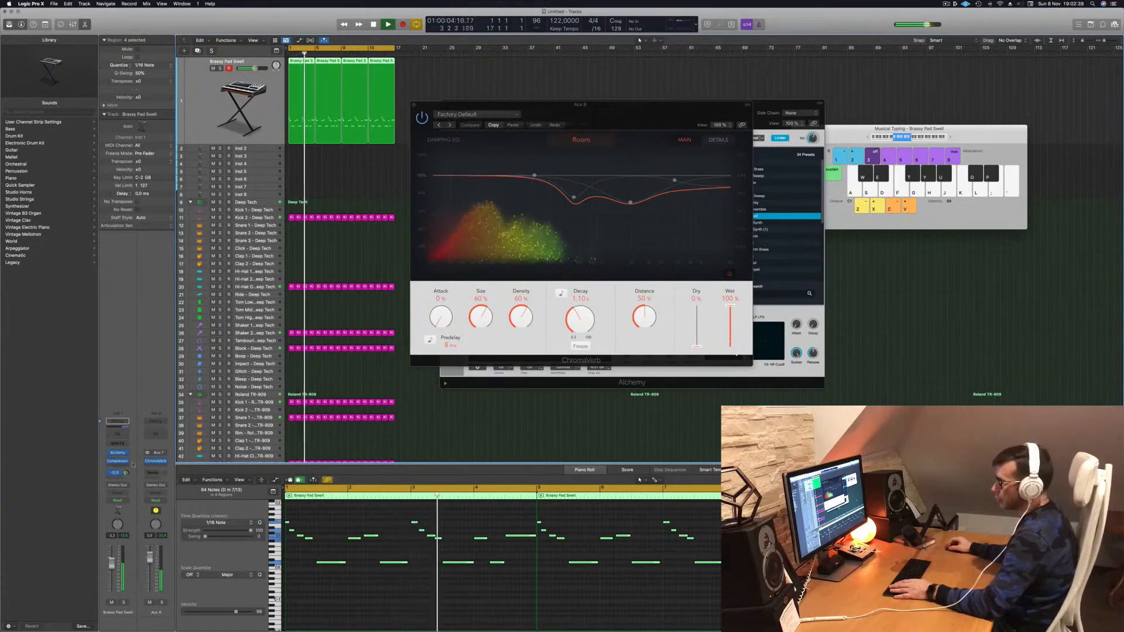
Add a Channel EQ to the reverb aux with a 12 dB/Oct low cut at 169 Hz.
{"action": "left_click", "coordinate": [156, 434]}
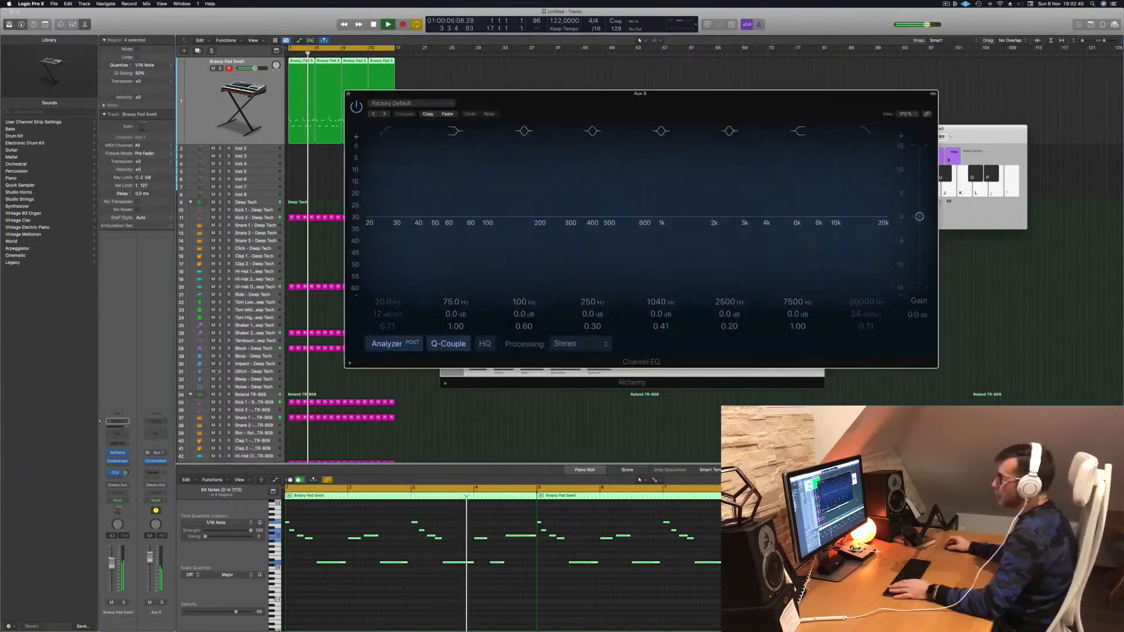
{"action": "left_click", "coordinate": [387, 131]}
{"action": "mouse_move", "coordinate": [433, 201]}
{"action": "left_mouse_down"}
{"action": "mouse_move", "coordinate": [565, 190]}
{"action": "mouse_move", "coordinate": [514, 230]}
{"action": "mouse_move", "coordinate": [525, 230]}
{"action": "left_mouse_up"}
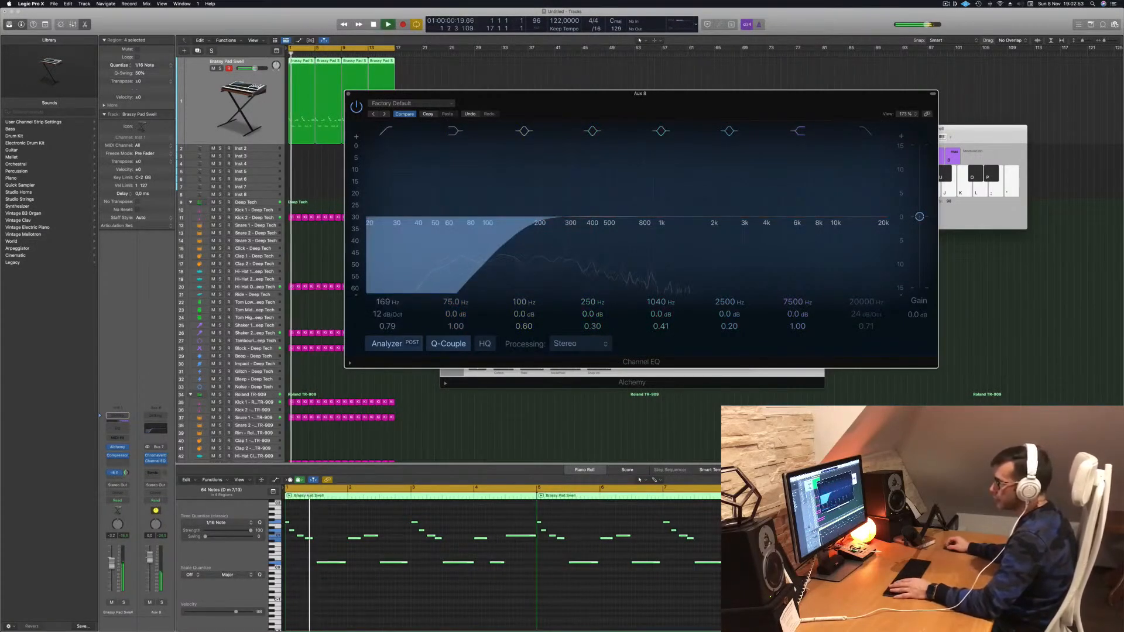
{"action": "left_click_drag", "start_coordinate": [347, 95], "coordinate": [496, 104]}
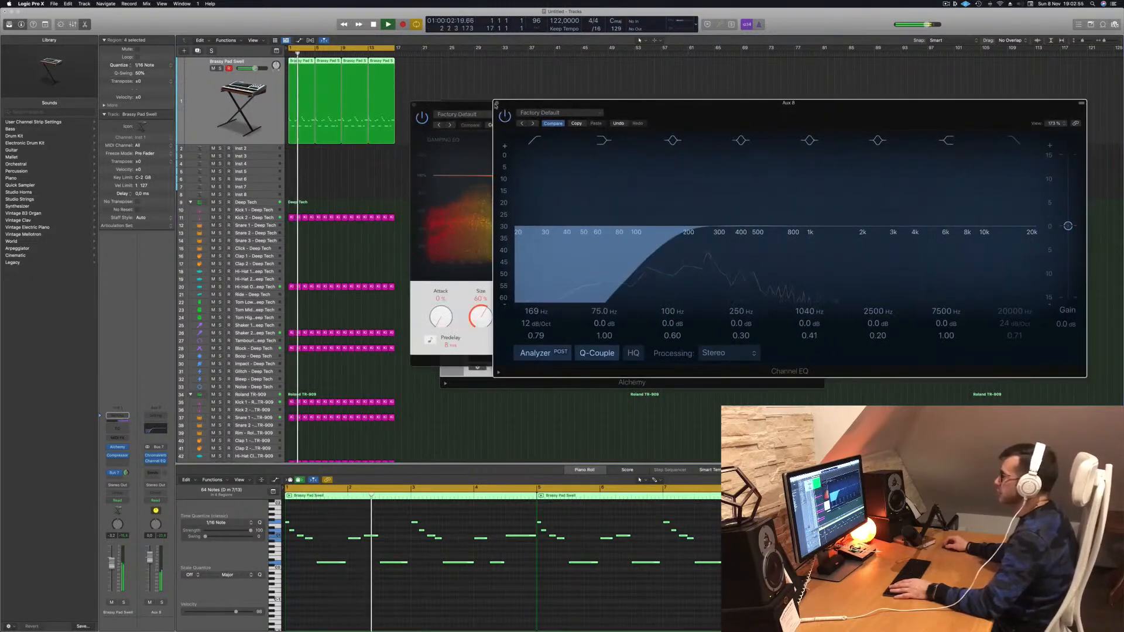
{"action": "left_click", "coordinate": [497, 103]}
Switch ChromaVerb to the Large Ambience preset, listen to it with the brass, and close the reverb.
{"action": "left_click_drag", "start_coordinate": [577, 106], "coordinate": [547, 130]}
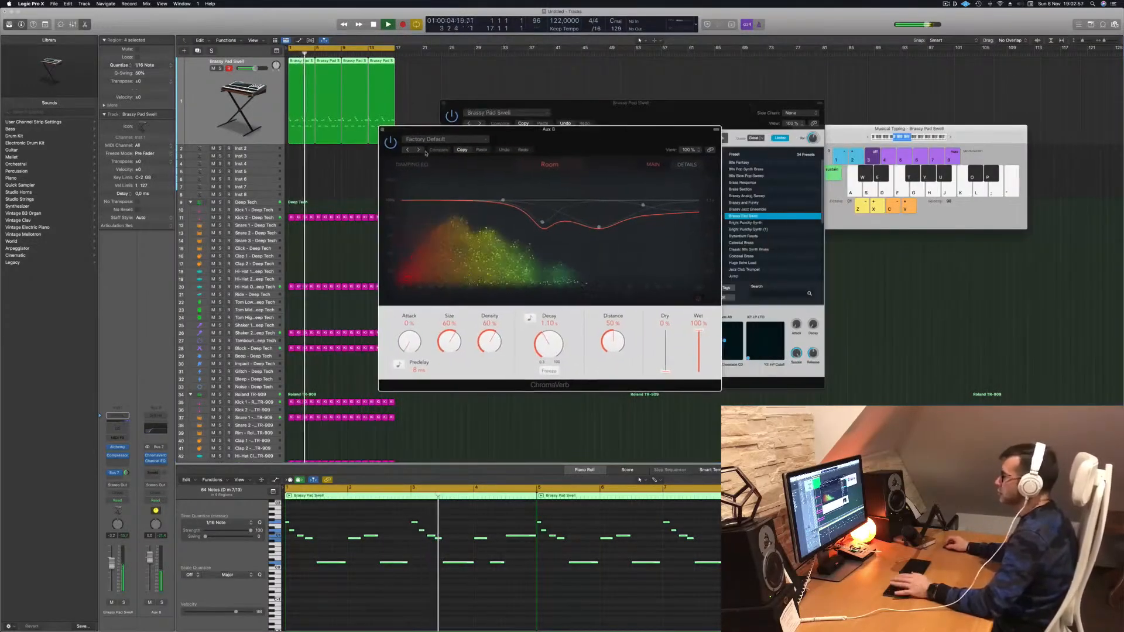
{"action": "left_click", "coordinate": [418, 150]}
{"action": "left_click", "coordinate": [417, 151]}
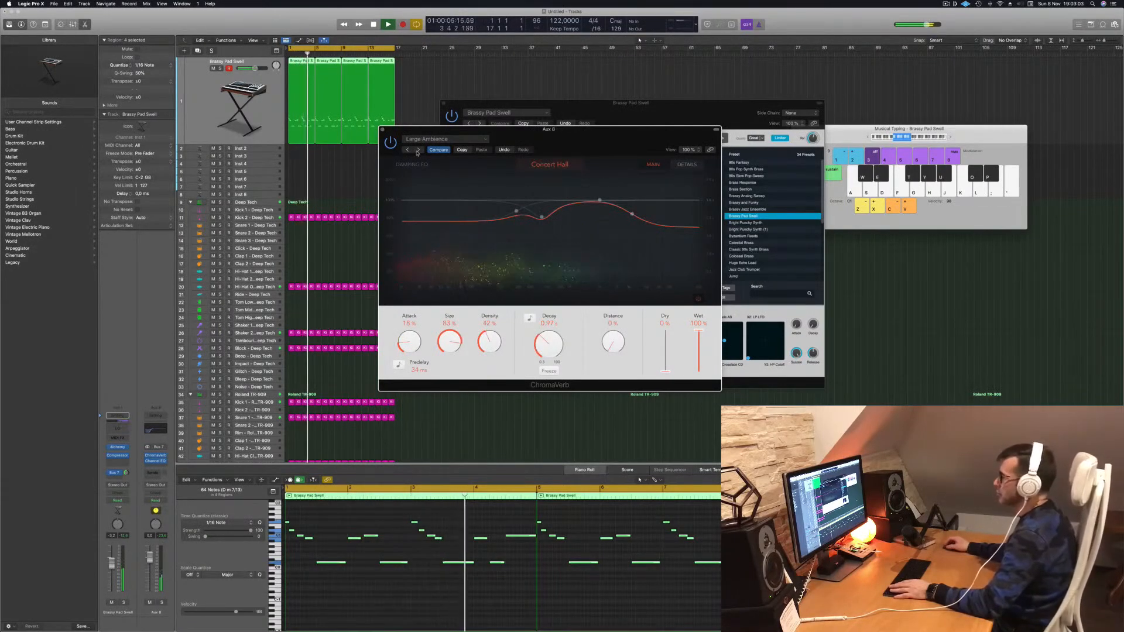
{"action": "left_click", "coordinate": [417, 151]}
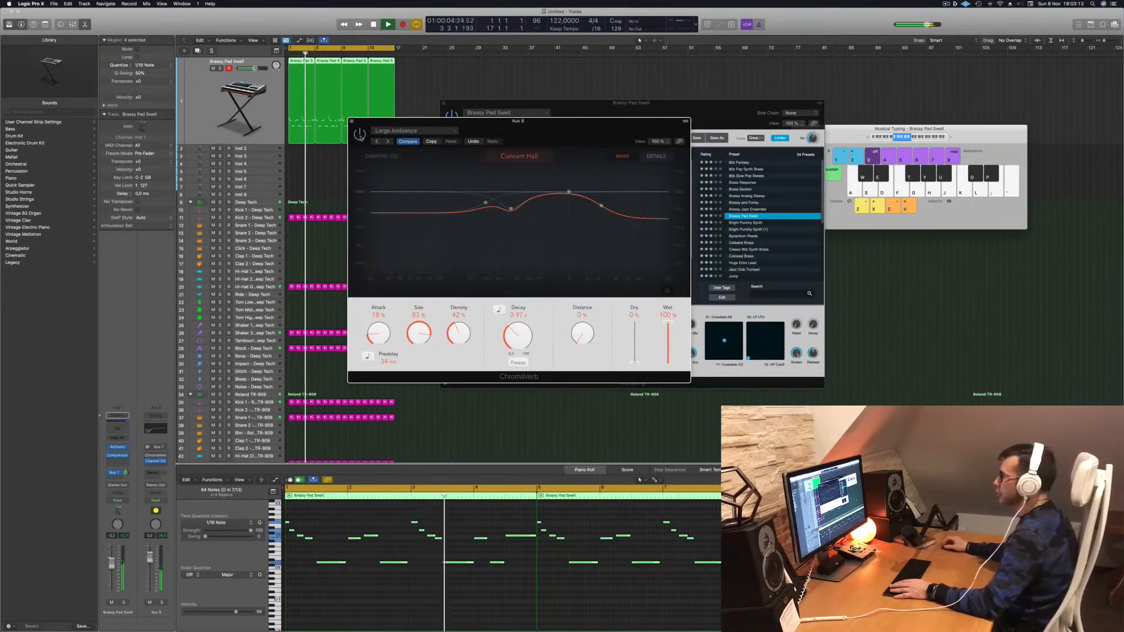
{"action": "left_click_drag", "start_coordinate": [473, 125], "coordinate": [486, 127]}
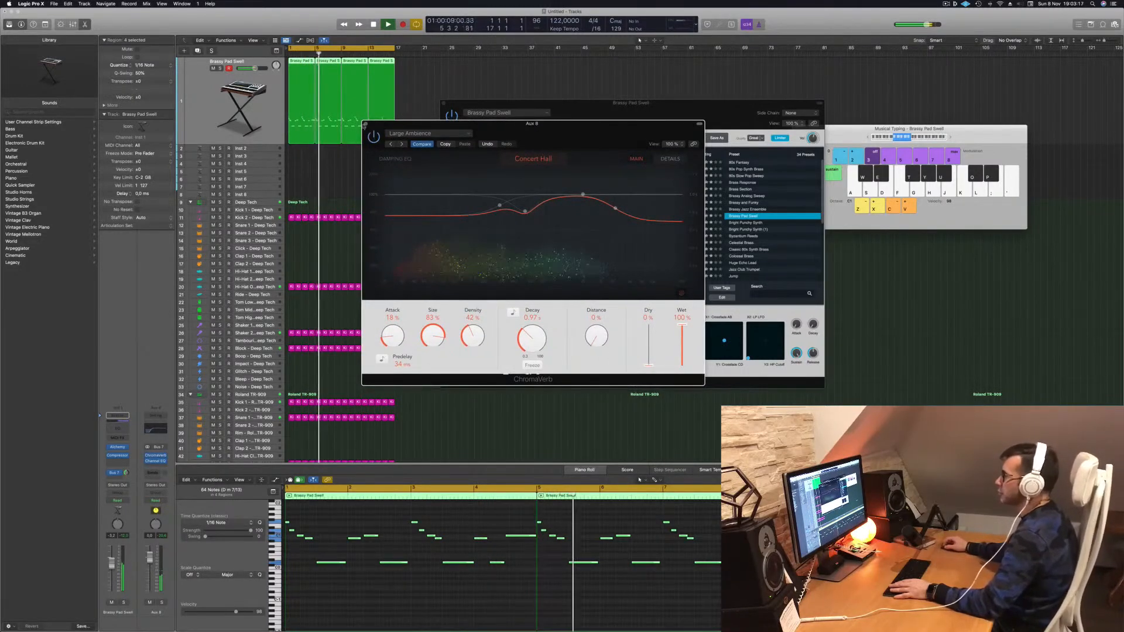
{"action": "left_click", "coordinate": [365, 124]}
Select the Inst 2 track, enlarge its height, and open its Alchemy instrument.
{"action": "left_click_drag", "start_coordinate": [633, 118], "coordinate": [655, 115]}
{"action": "key", "text": "Return"}
{"action": "left_click", "coordinate": [256, 139]}
{"action": "left_click", "coordinate": [256, 150]}
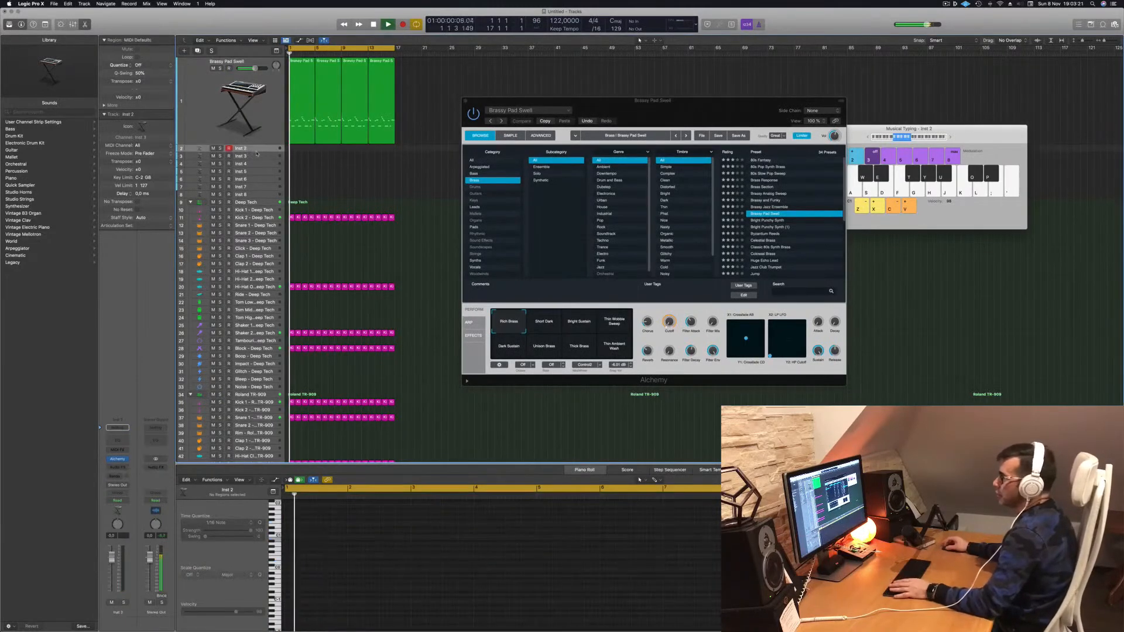
{"action": "left_click_drag", "start_coordinate": [257, 152], "coordinate": [257, 174]}
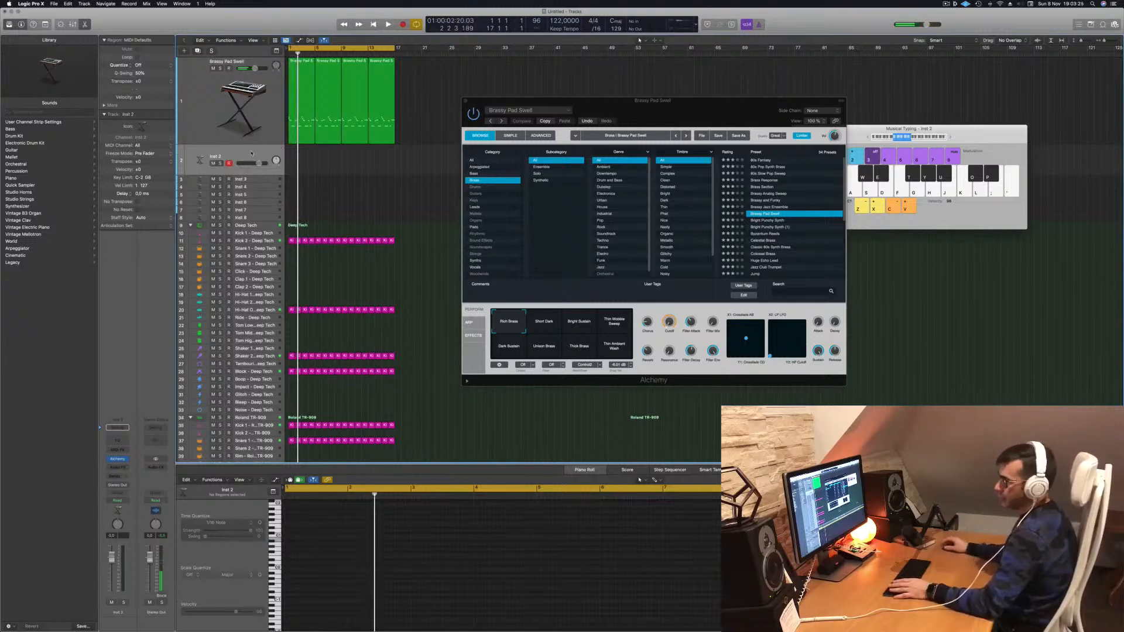
{"action": "left_click", "coordinate": [117, 460]}
{"action": "left_click_drag", "start_coordinate": [587, 112], "coordinate": [625, 115]}
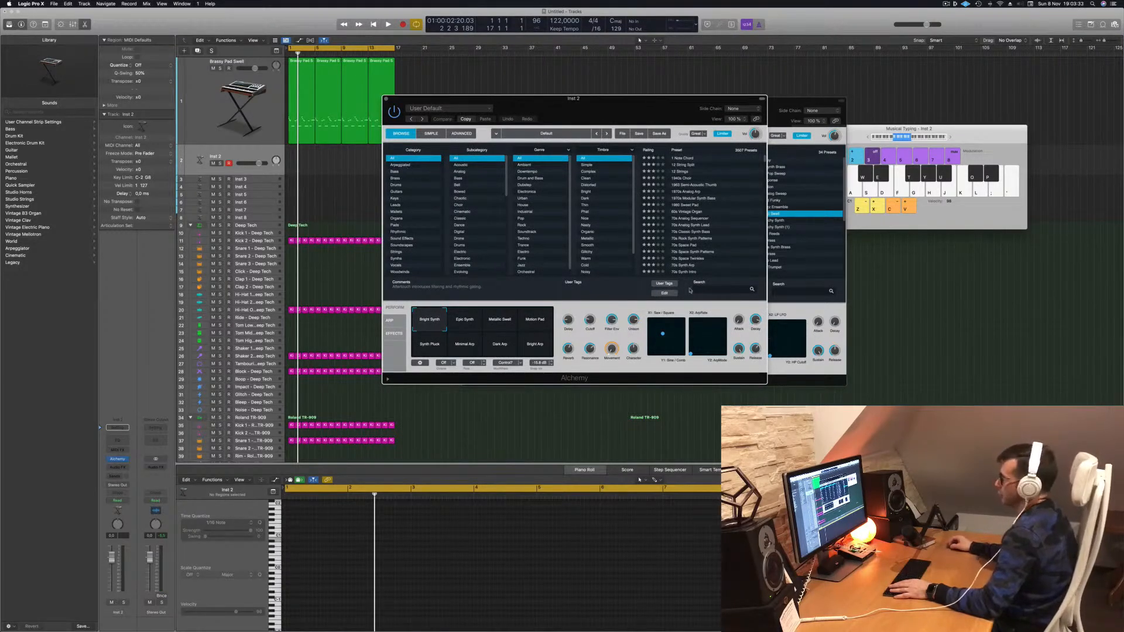
Search Alchemy's presets for "acid", load Classic Acid Patterns, and lower the track's volume.
{"action": "type", "text": "acid"}
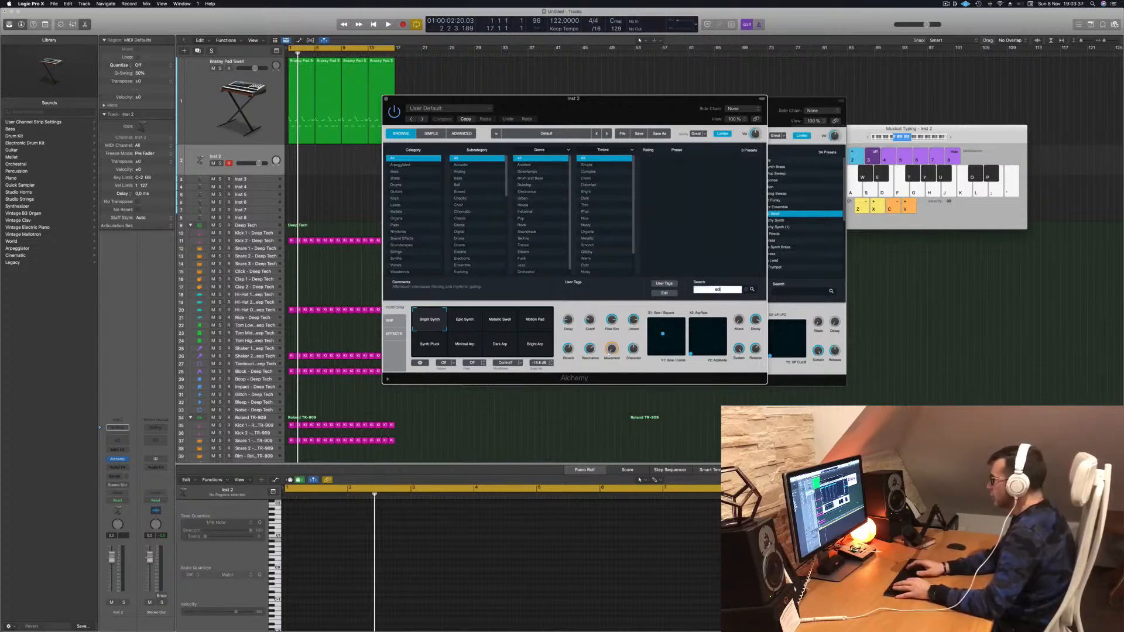
{"action": "type", "text": "d"}
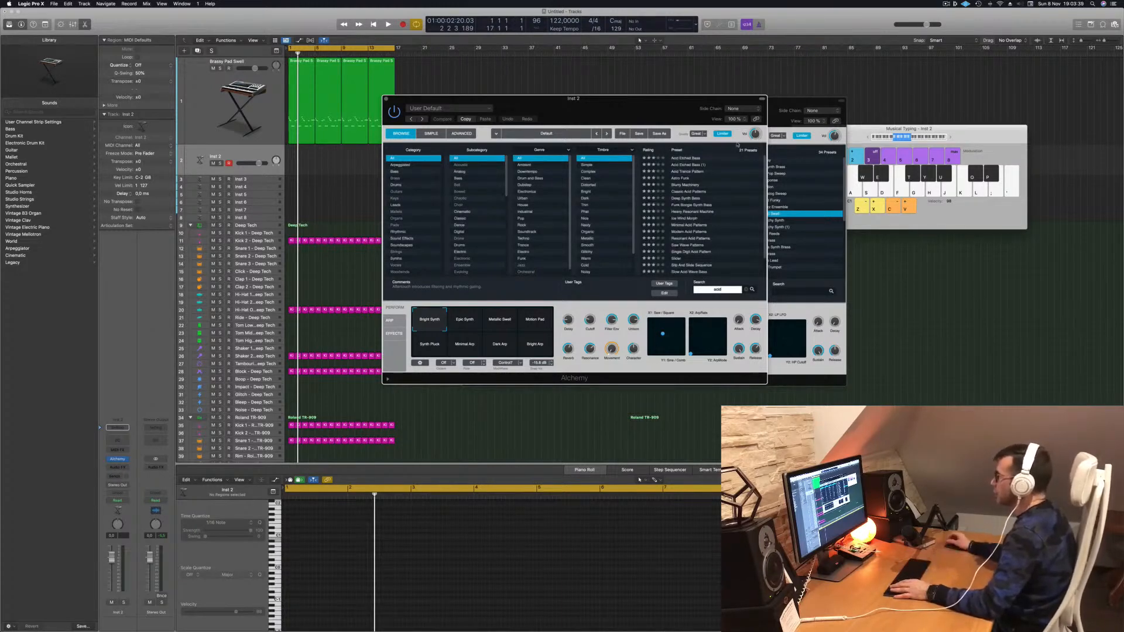
{"action": "left_click", "coordinate": [686, 192]}
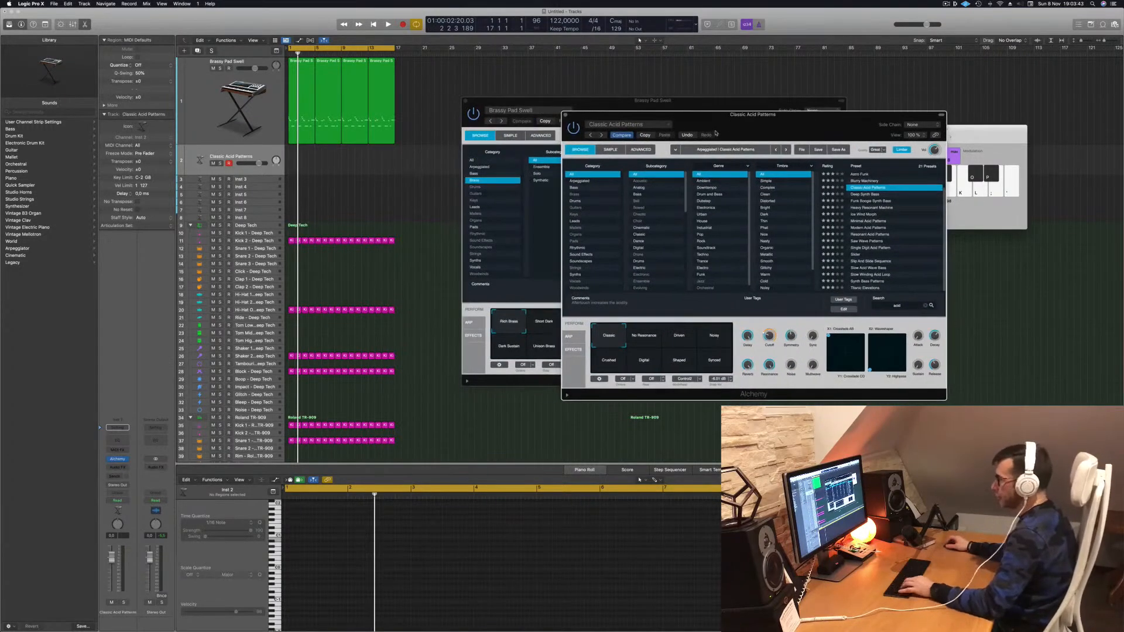
{"action": "left_click", "coordinate": [111, 564]}
Play the groove and audition the acid patch with Musical Typing raised one octave.
{"action": "key", "text": "space"}
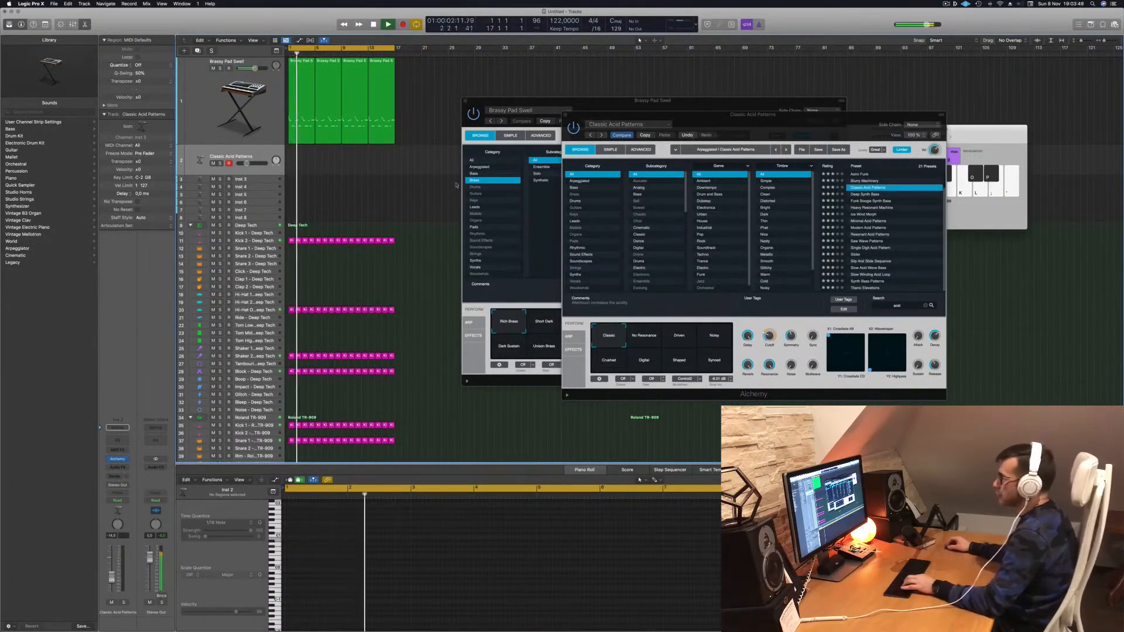
{"action": "left_click_drag", "start_coordinate": [975, 137], "coordinate": [959, 177]}
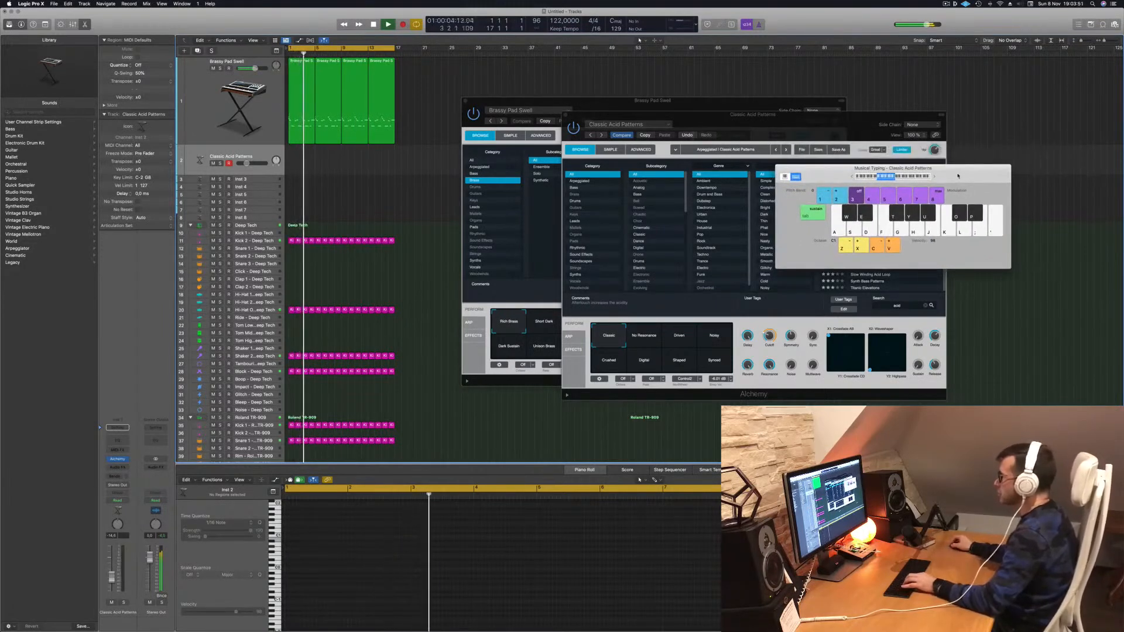
{"action": "key", "text": "x"}
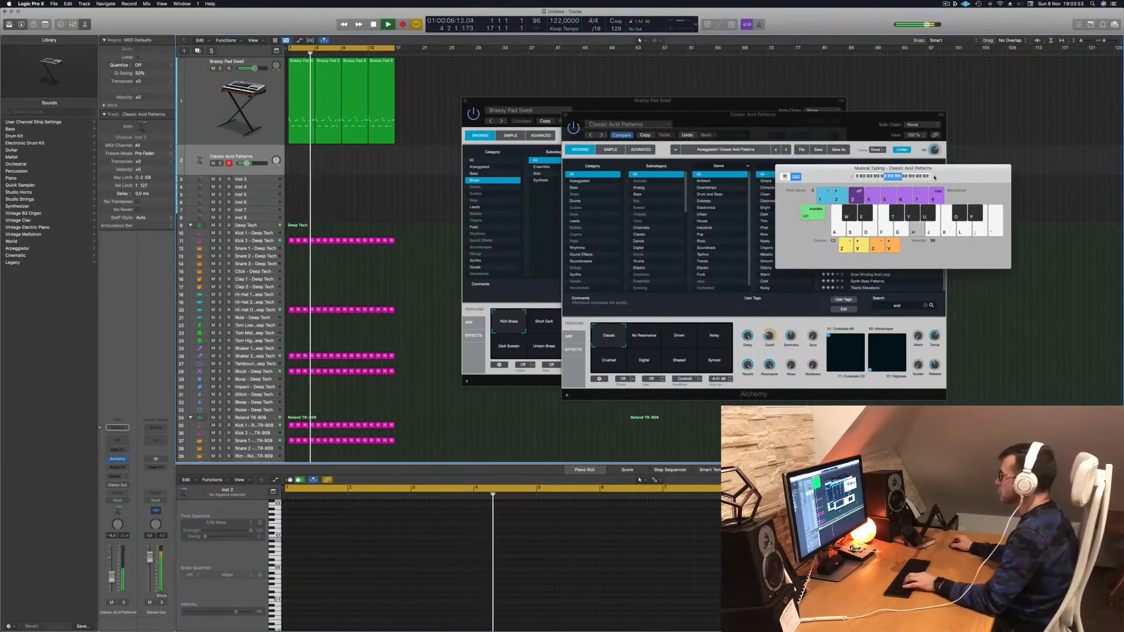
{"action": "key", "text": "d"}
{"action": "key", "text": "g"}
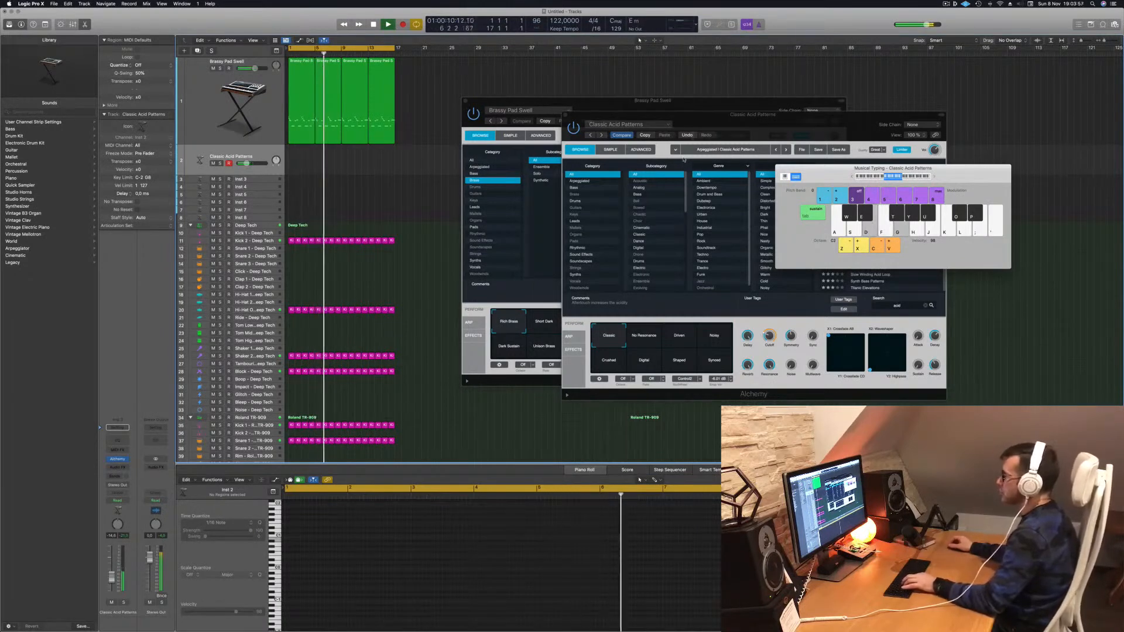
Copy the first Brassy Pad Swell region onto the Classic Acid Patterns track at bar 1 and stop playback.
{"action": "left_click", "coordinate": [299, 99]}
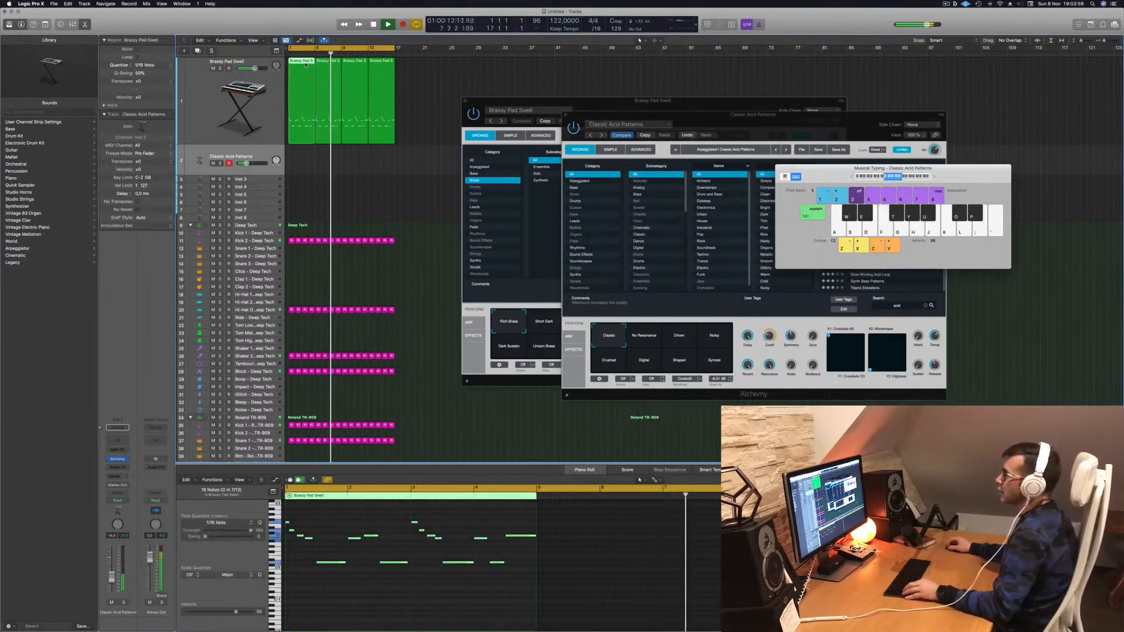
{"action": "left_click_drag", "start_coordinate": [299, 98], "coordinate": [301, 161]}
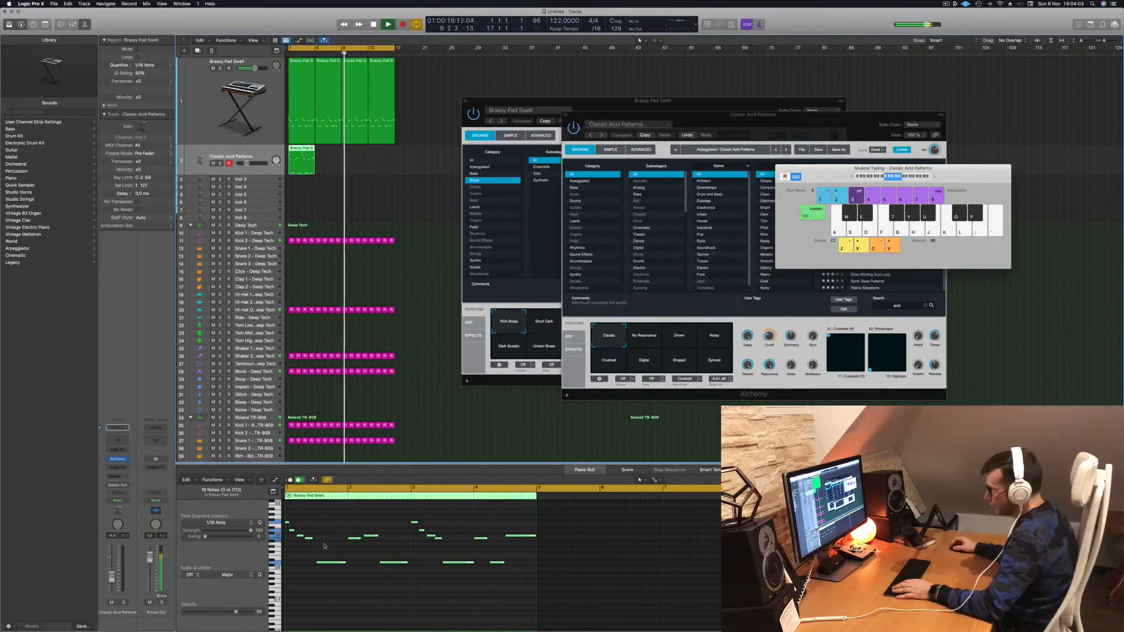
{"action": "key", "text": "space"}
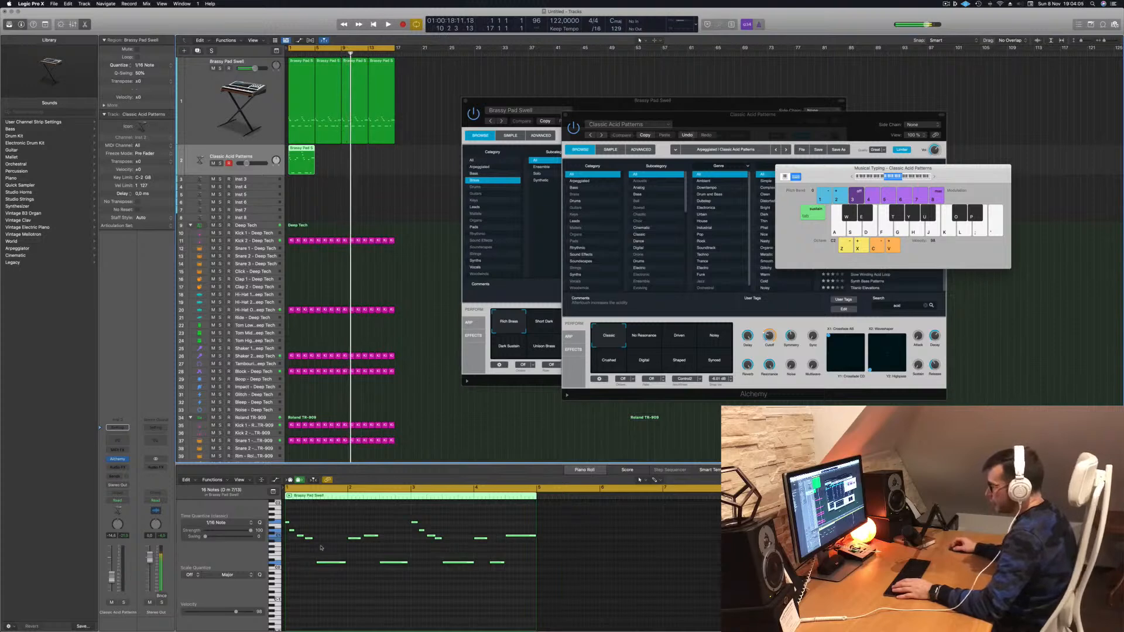
Delete the upper melody notes from the copied region and shift the four remaining low notes to start at bar 1.
{"action": "left_click_drag", "start_coordinate": [302, 551], "coordinate": [561, 513]}
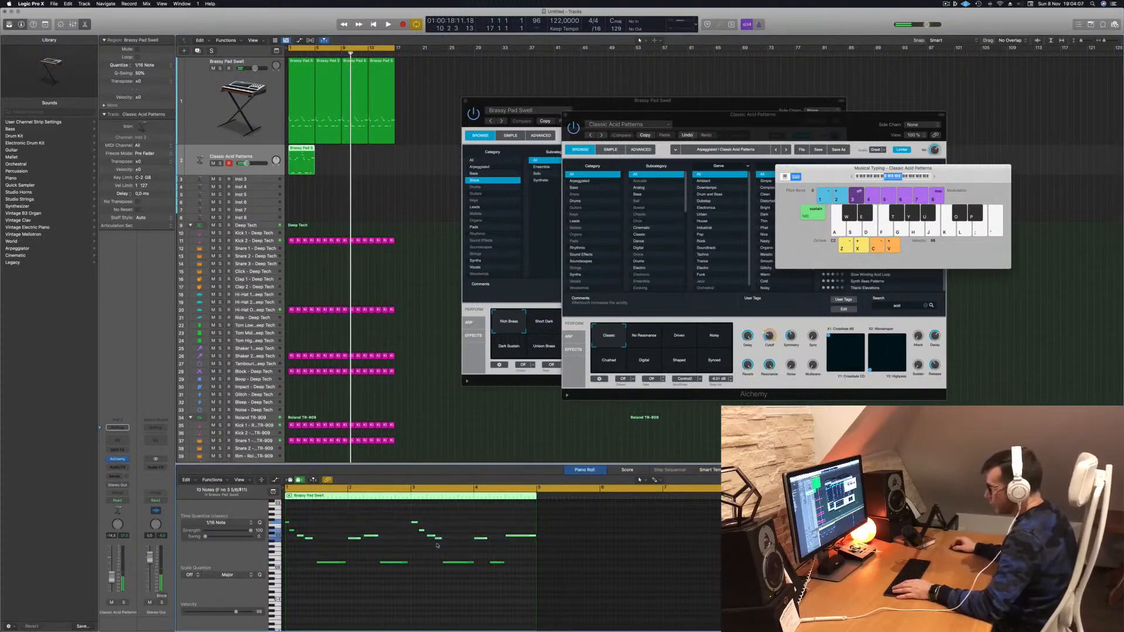
{"action": "left_click_drag", "start_coordinate": [290, 548], "coordinate": [557, 512]}
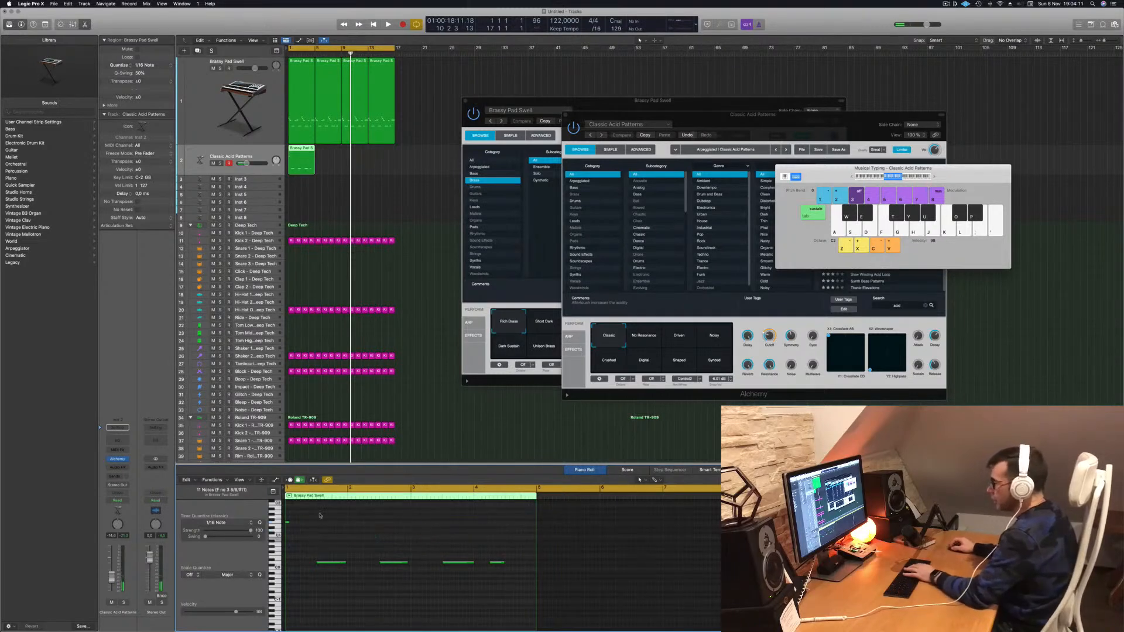
{"action": "left_click_drag", "start_coordinate": [286, 540], "coordinate": [556, 602]}
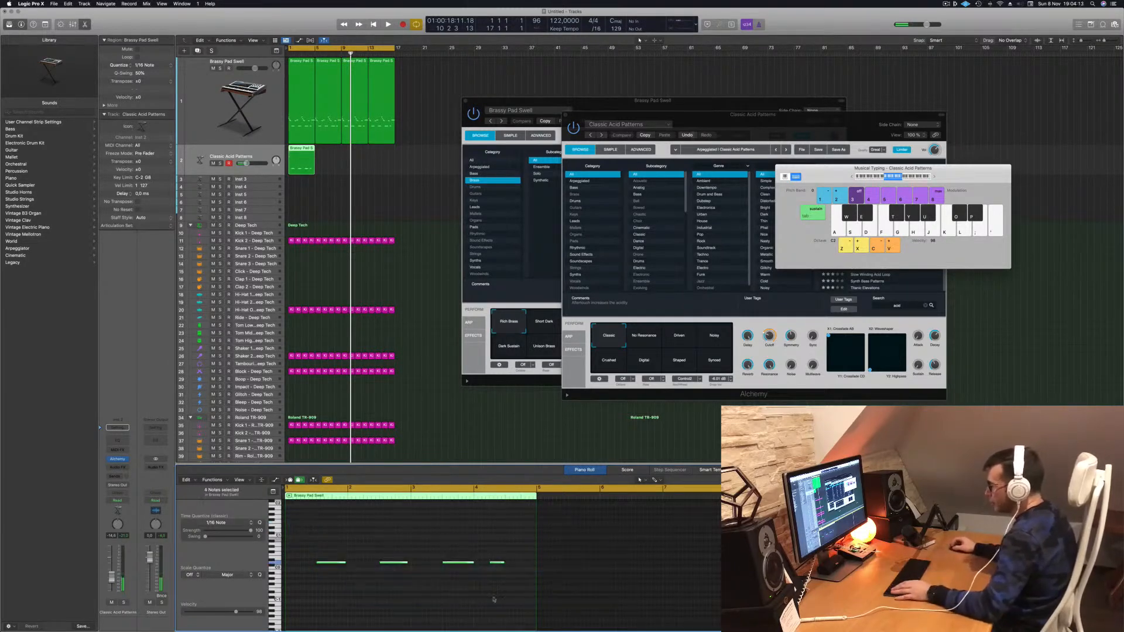
{"action": "left_click_drag", "start_coordinate": [329, 563], "coordinate": [298, 563]}
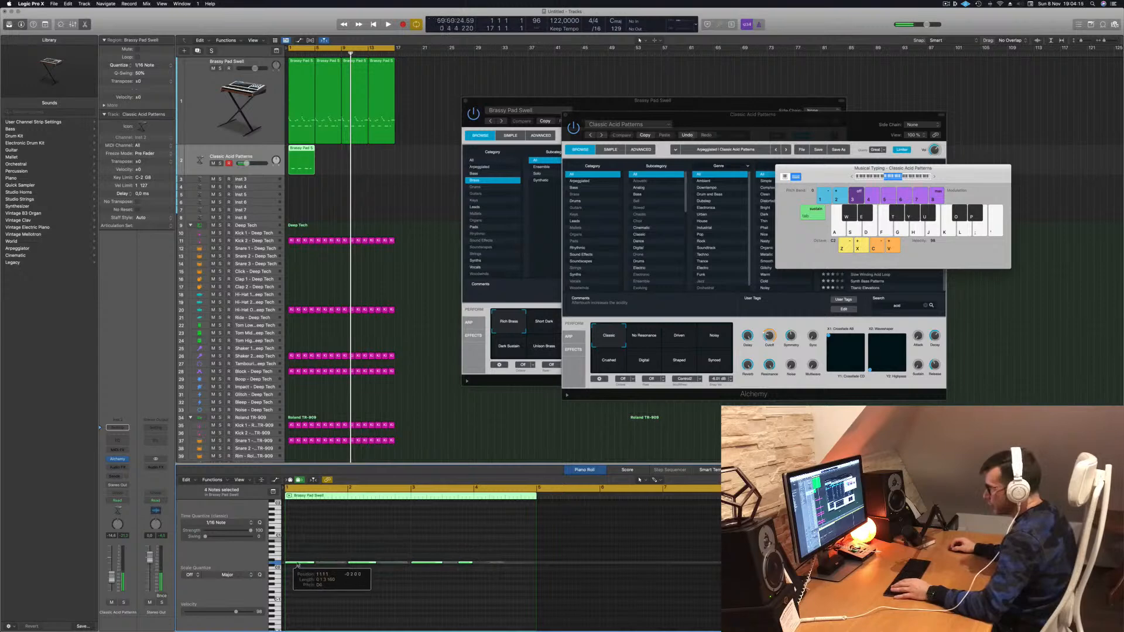
Play the acid part and delete the last two of its four low notes.
{"action": "key", "text": "space"}
{"action": "key", "text": "space"}
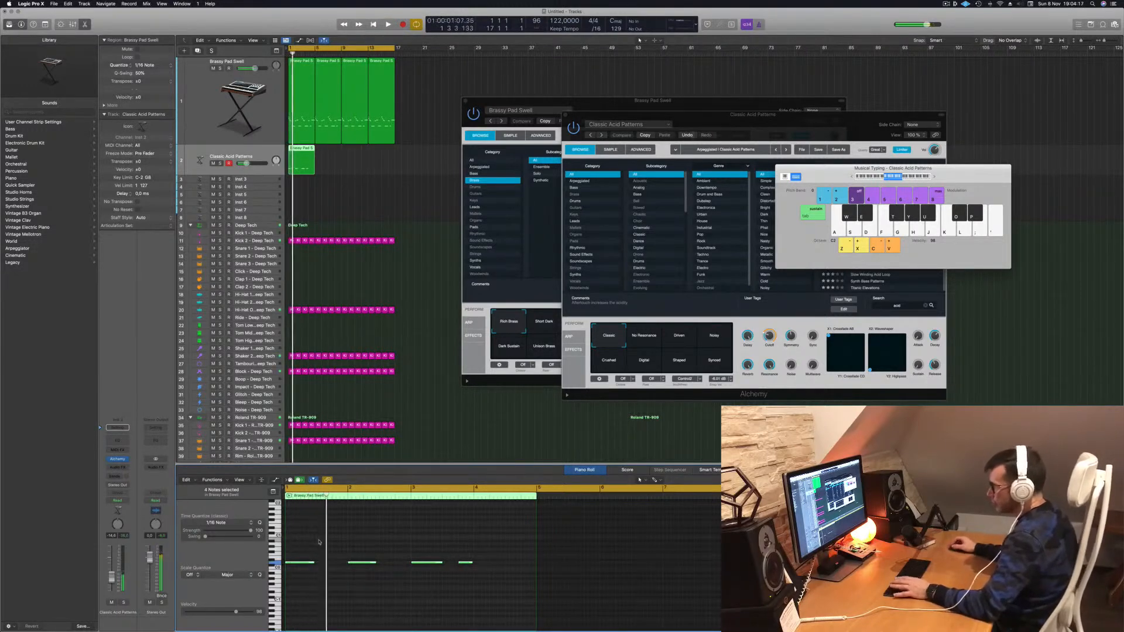
{"action": "left_click", "coordinate": [294, 548]}
{"action": "left_click_drag", "start_coordinate": [410, 546], "coordinate": [485, 579]}
{"action": "key", "text": "Delete"}
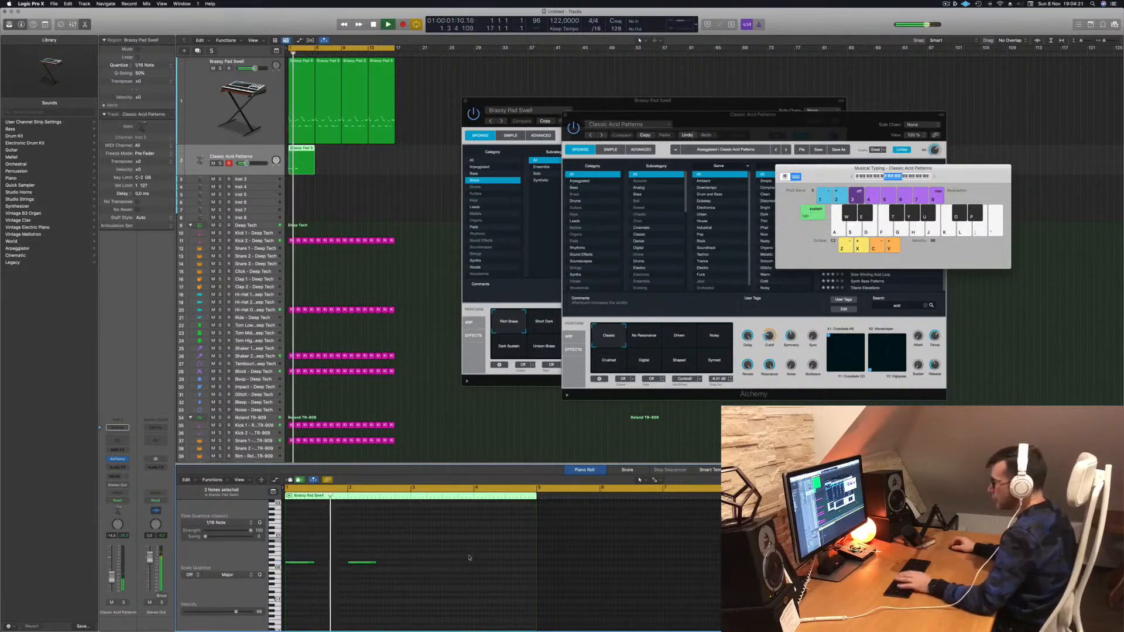
Lengthen the two remaining notes to one bar each and duplicate them to fill bars 3 and 4, checking by playback.
{"action": "left_click_drag", "start_coordinate": [312, 564], "coordinate": [349, 566]}
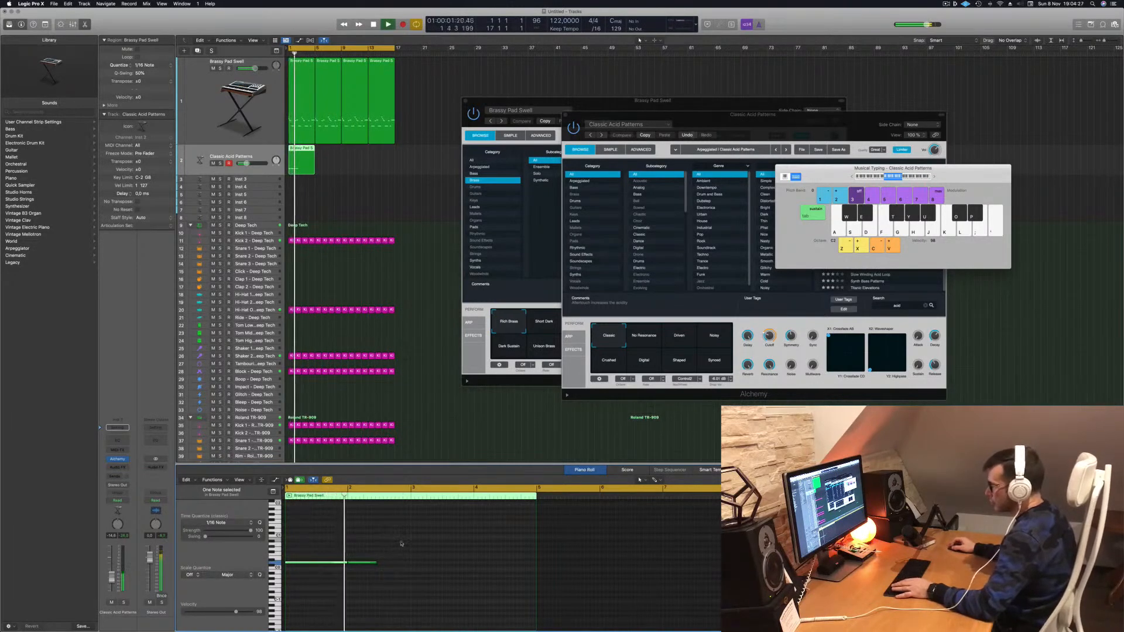
{"action": "left_click_drag", "start_coordinate": [375, 563], "coordinate": [447, 567]}
{"action": "key", "text": "space"}
{"action": "left_click", "coordinate": [405, 563]}
{"action": "key", "text": "space"}
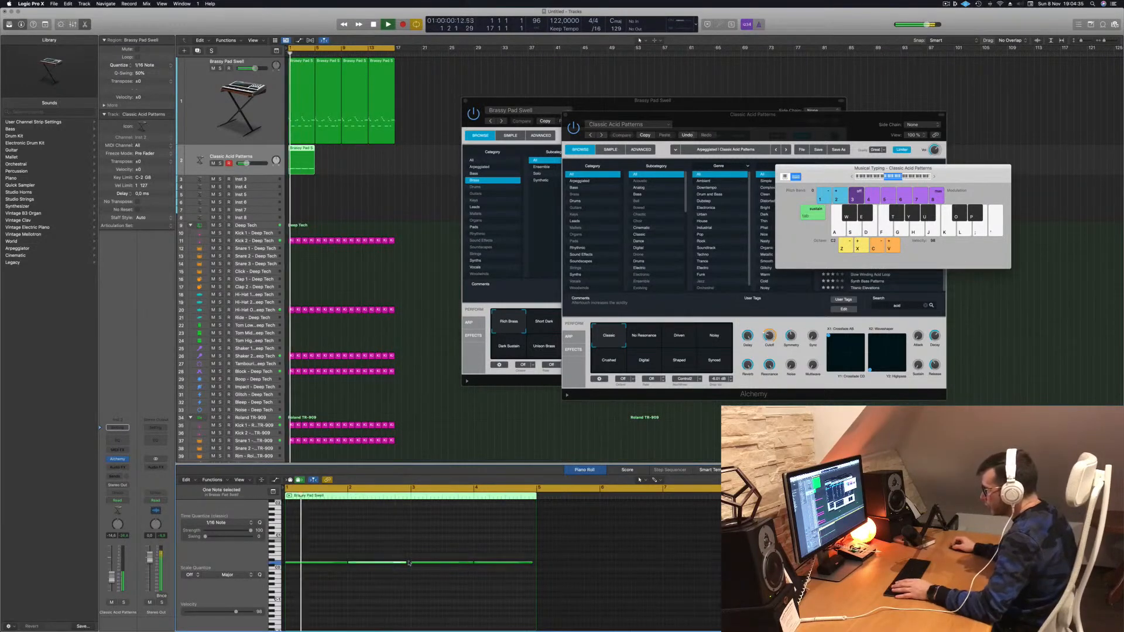
Transpose all four notes of the acid region up an octave and play the result.
{"action": "left_click_drag", "start_coordinate": [311, 550], "coordinate": [556, 578]}
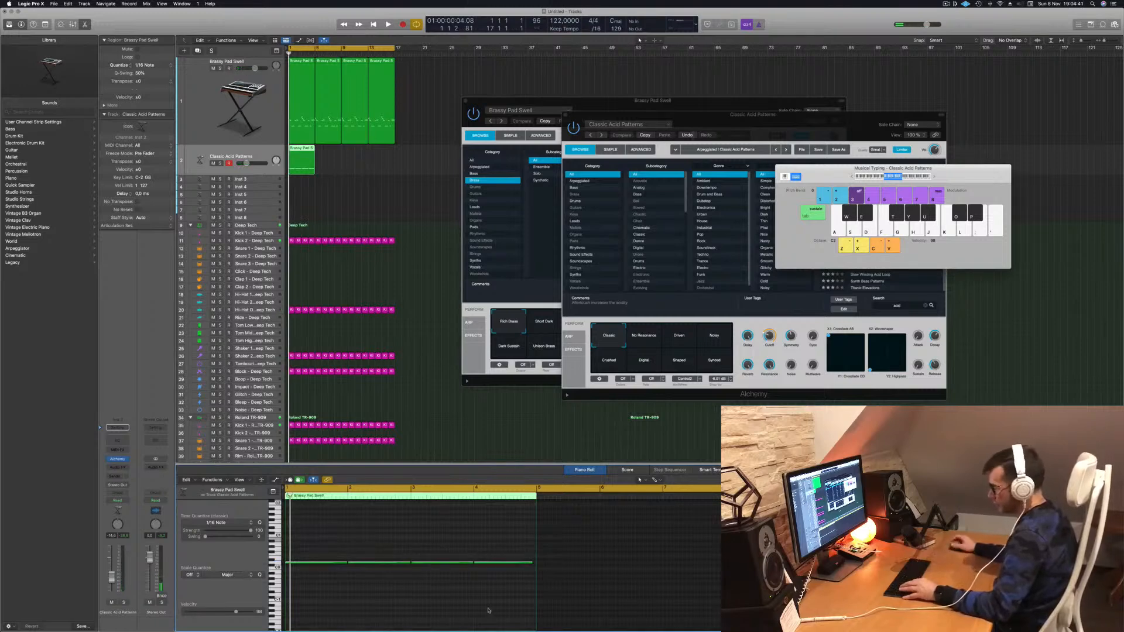
{"action": "key", "text": "super+a"}
{"action": "key", "text": "alt+shift+Up"}
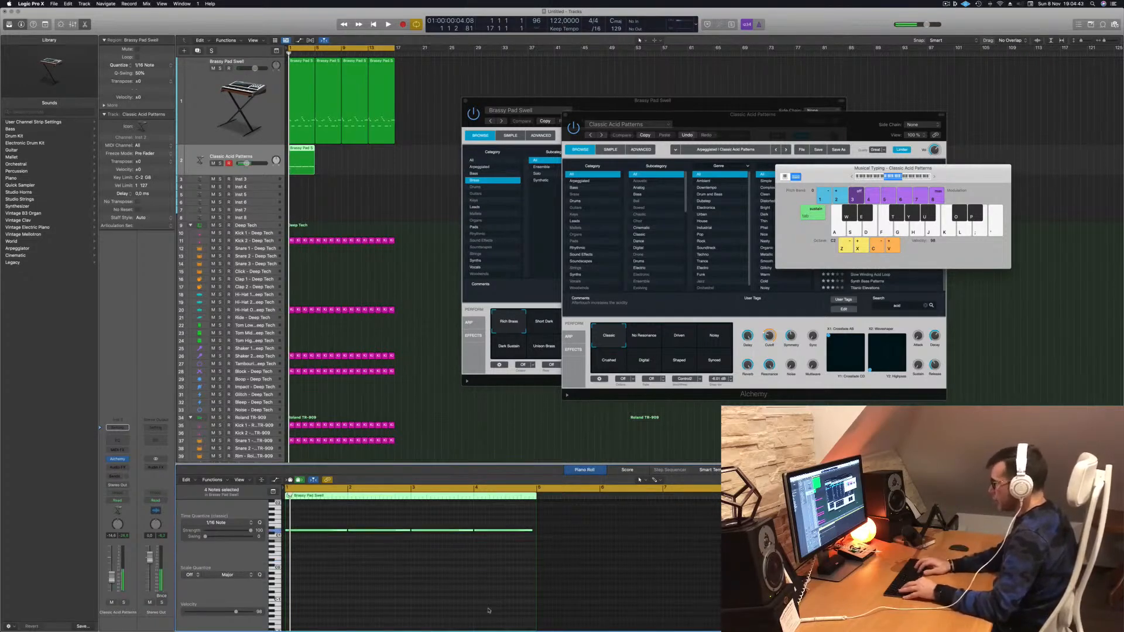
{"action": "key", "text": "space"}
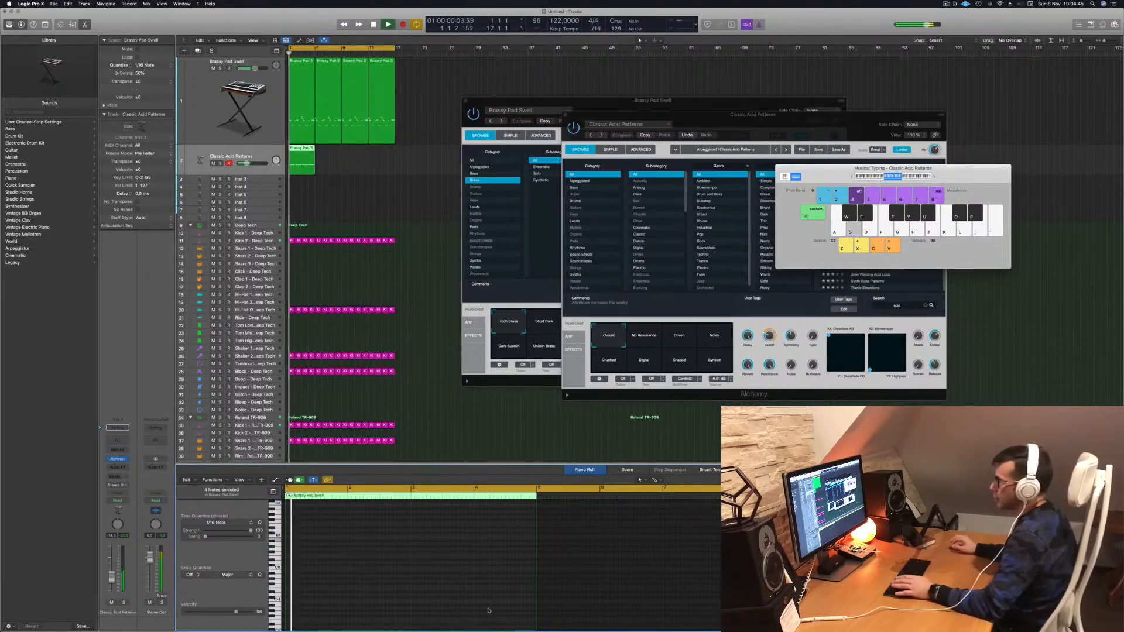
Bring the acid track's Alchemy window forward and try the No Resonance snapshot during playback.
{"action": "left_click_drag", "start_coordinate": [655, 109], "coordinate": [637, 136]}
{"action": "left_click", "coordinate": [594, 358]}
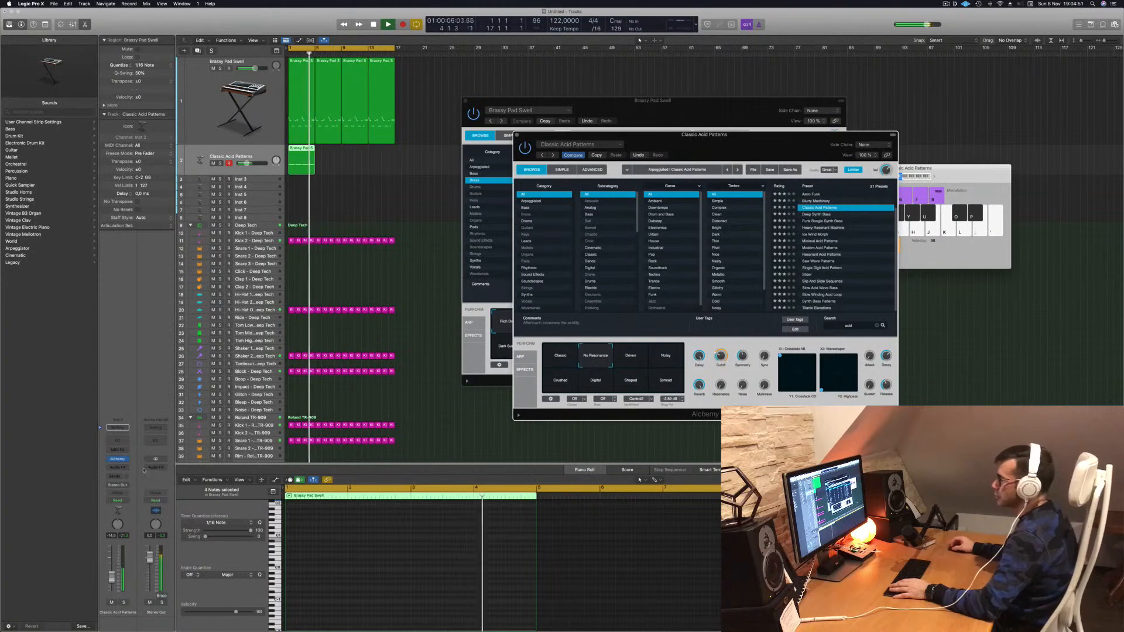
{"action": "left_click", "coordinate": [232, 549]}
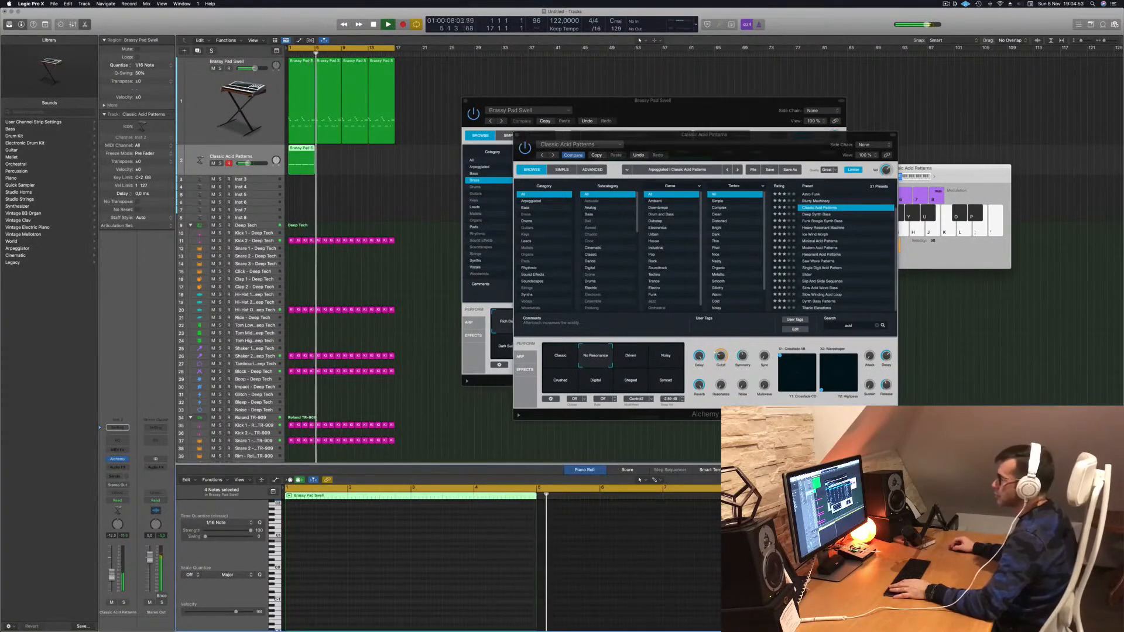
Restart playback and copy the four-bar acid region three times to fill the track through bar 16.
{"action": "key", "text": "space"}
{"action": "key", "text": "space"}
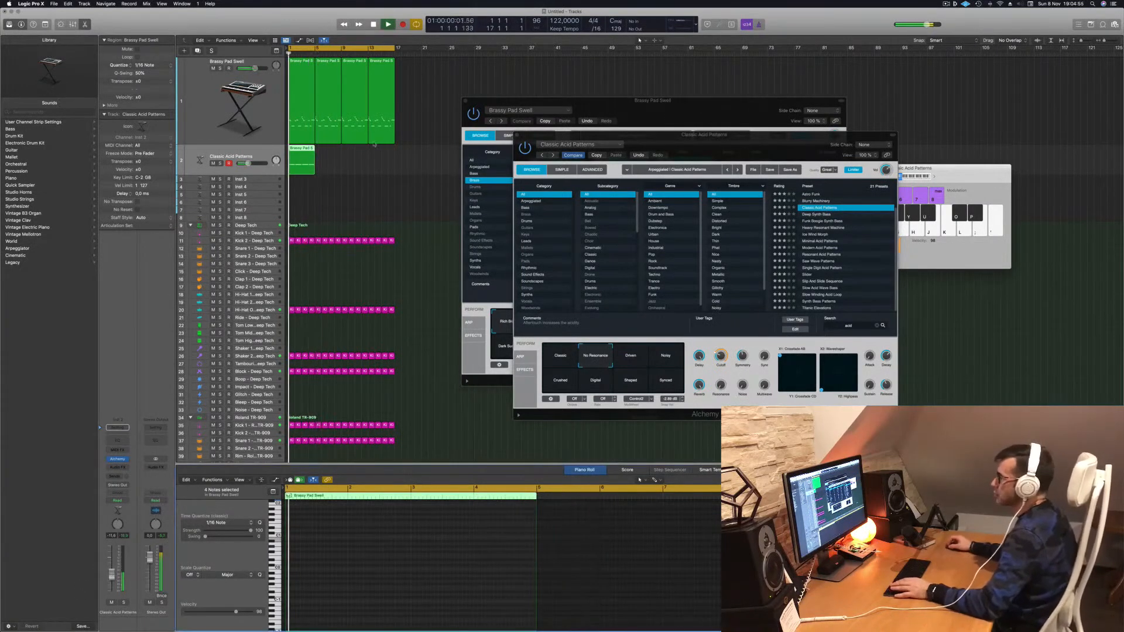
{"action": "left_click_drag", "start_coordinate": [301, 151], "coordinate": [359, 156]}
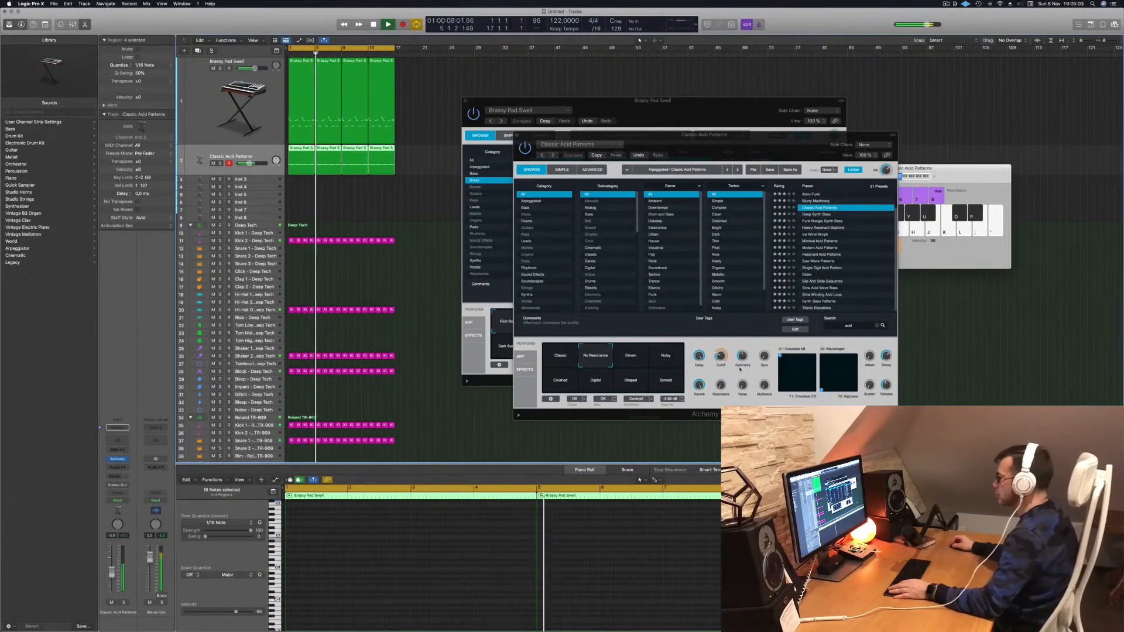
Adjust the acid patch's Cutoff, lower the track volume, and try the Driven, Noisy and Crushed snapshots during playback.
{"action": "left_click_drag", "start_coordinate": [720, 355], "coordinate": [722, 352]}
{"action": "left_click", "coordinate": [631, 356]}
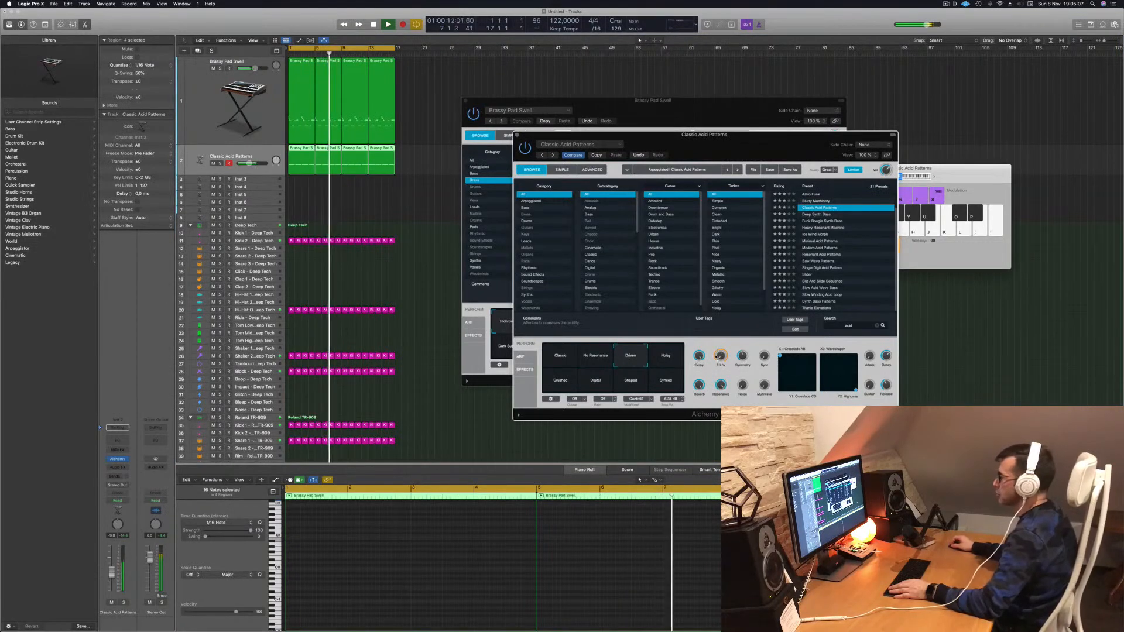
{"action": "left_click_drag", "start_coordinate": [112, 572], "coordinate": [112, 577]}
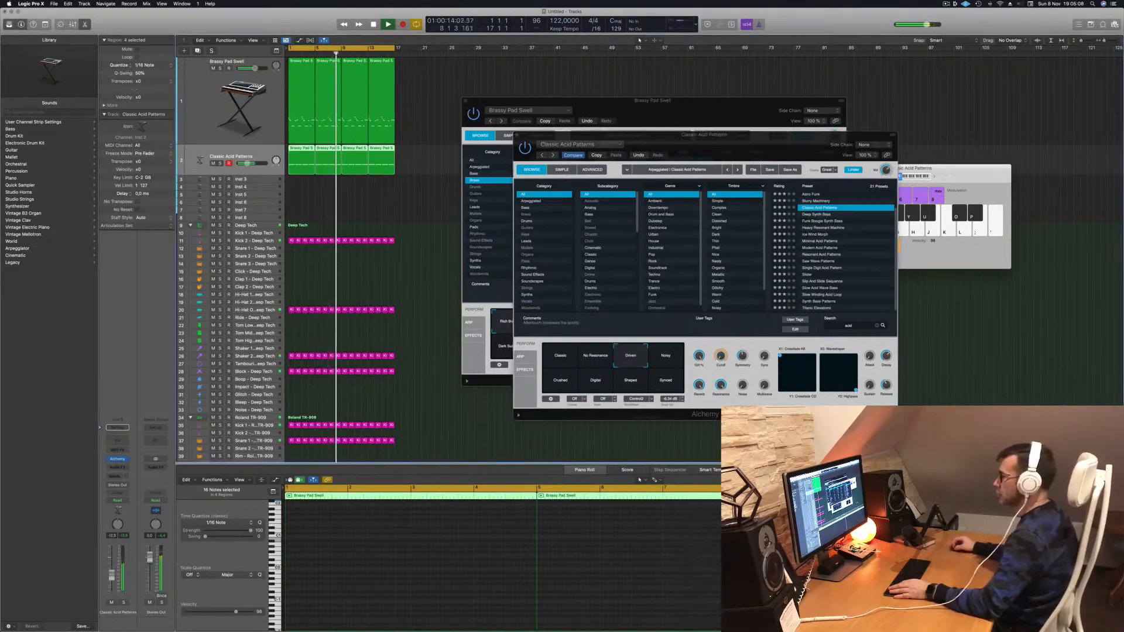
{"action": "left_click", "coordinate": [672, 358]}
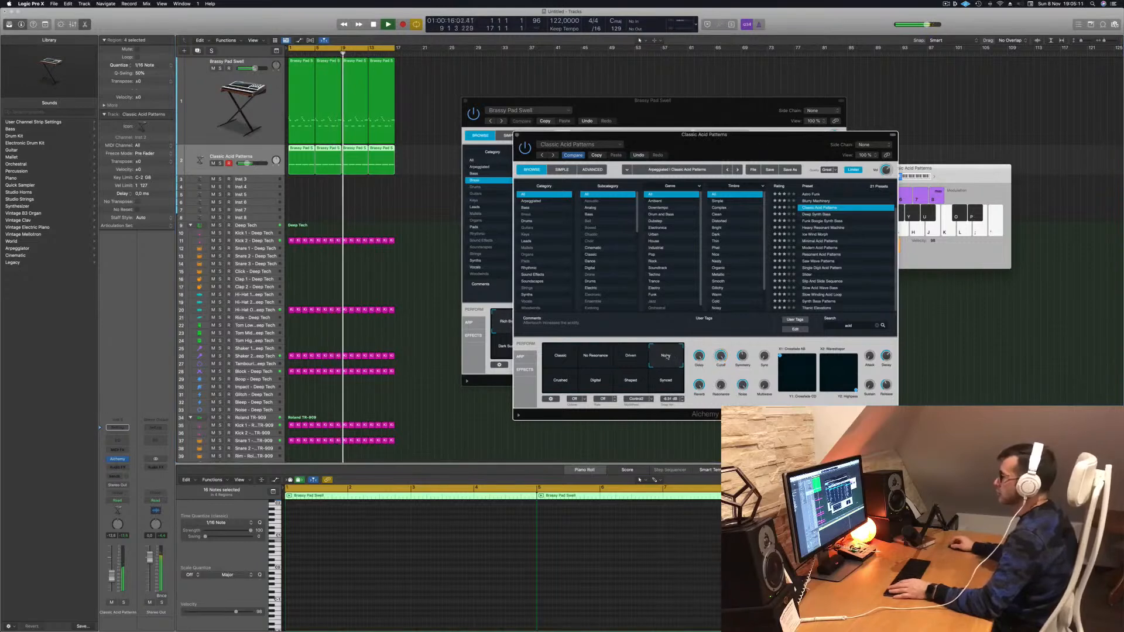
{"action": "left_click", "coordinate": [559, 376]}
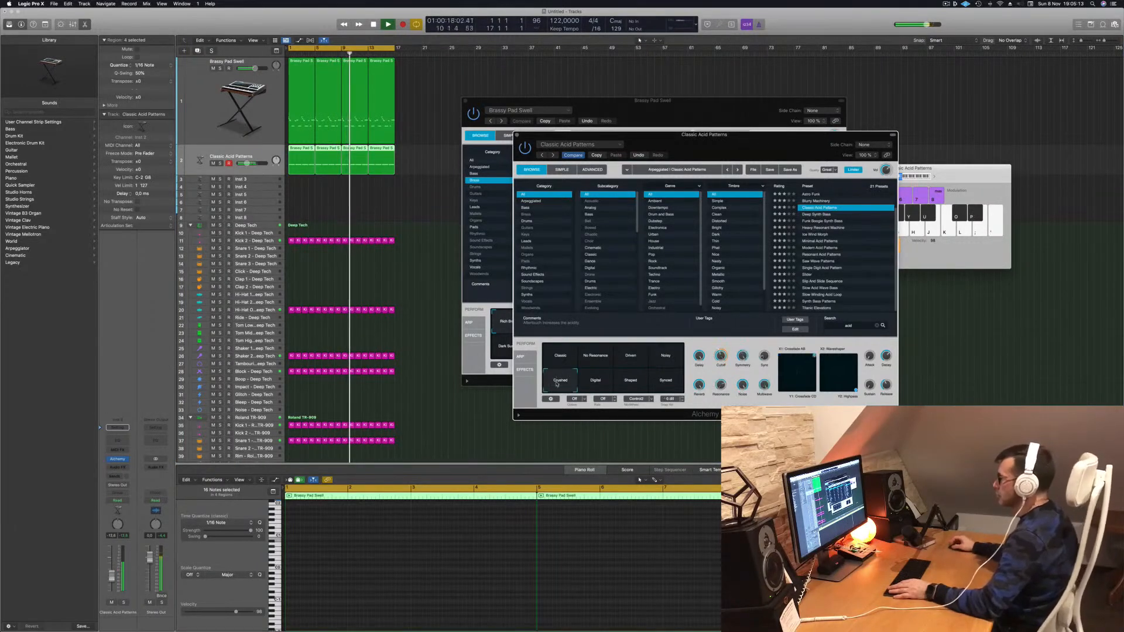
Audition Alchemy's Digital, Shaped, Synced, Classic and Driven performance variations, adjust the Cutoff and return to No Resonance.
{"action": "left_click", "coordinate": [595, 380]}
{"action": "left_click", "coordinate": [628, 381]}
{"action": "left_click", "coordinate": [665, 380]}
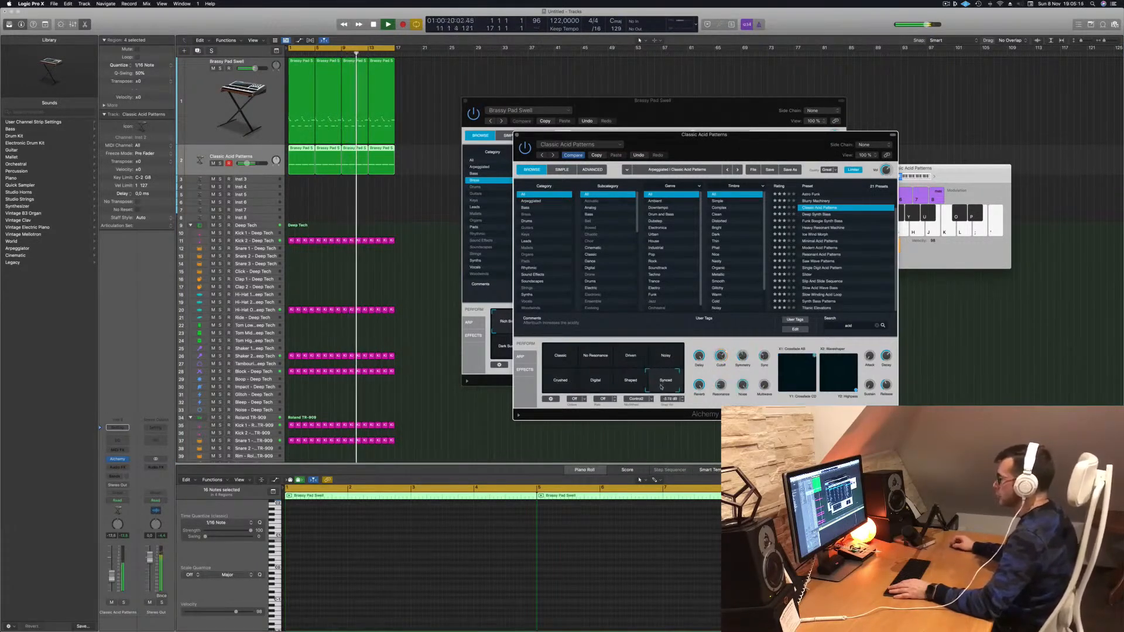
{"action": "left_click", "coordinate": [556, 356]}
{"action": "left_click", "coordinate": [595, 355]}
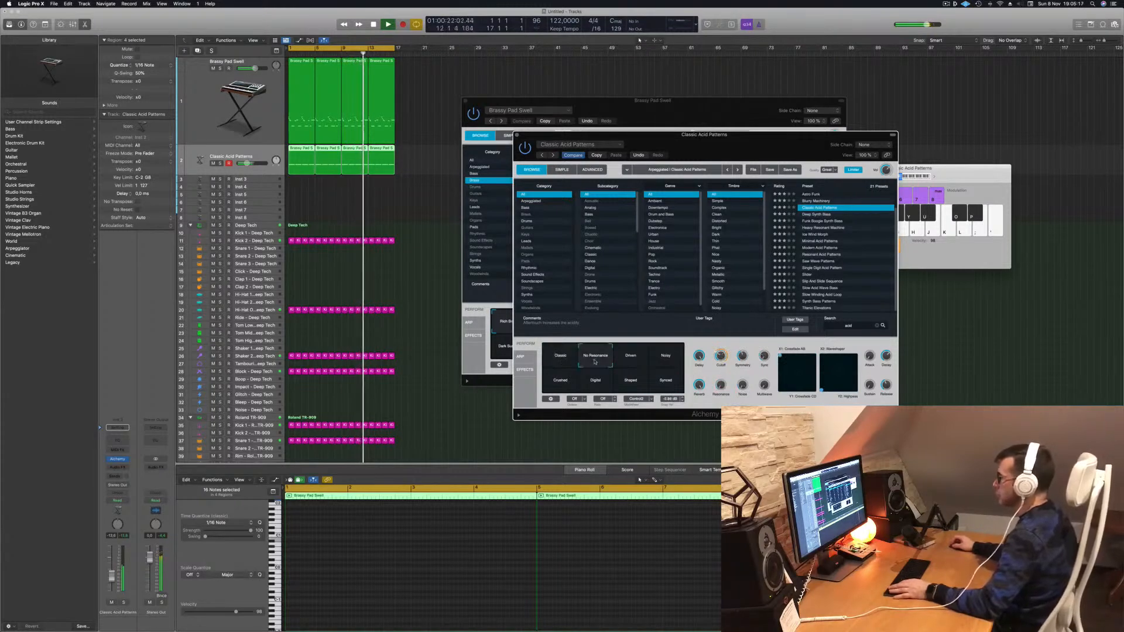
{"action": "left_click_drag", "start_coordinate": [721, 359], "coordinate": [720, 349]}
{"action": "left_click", "coordinate": [630, 356]}
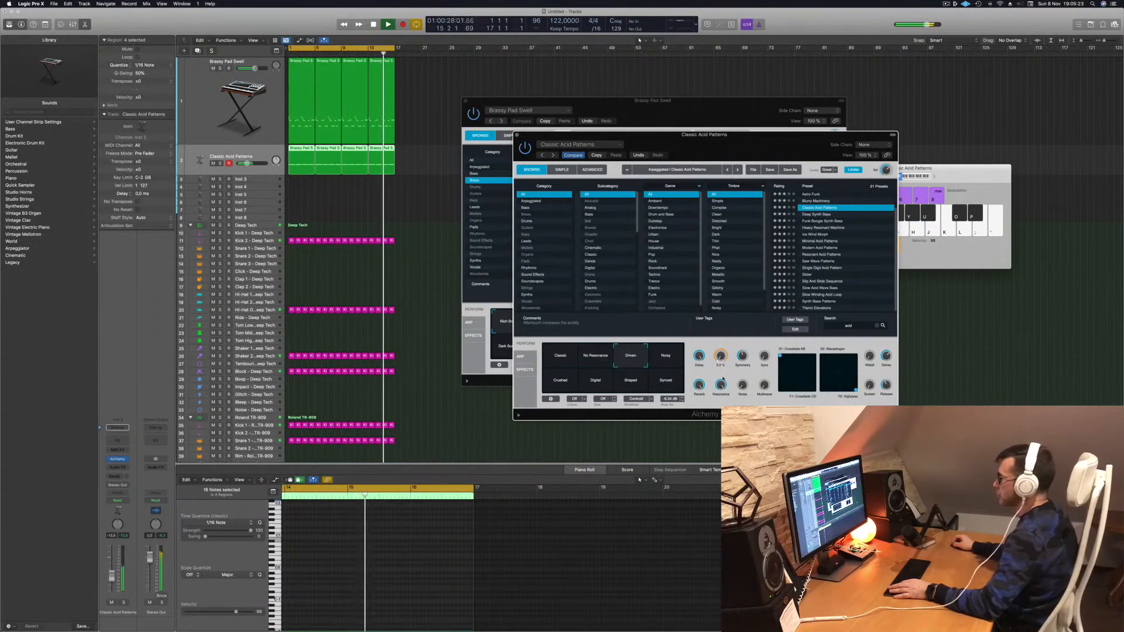
{"action": "left_click", "coordinate": [595, 357]}
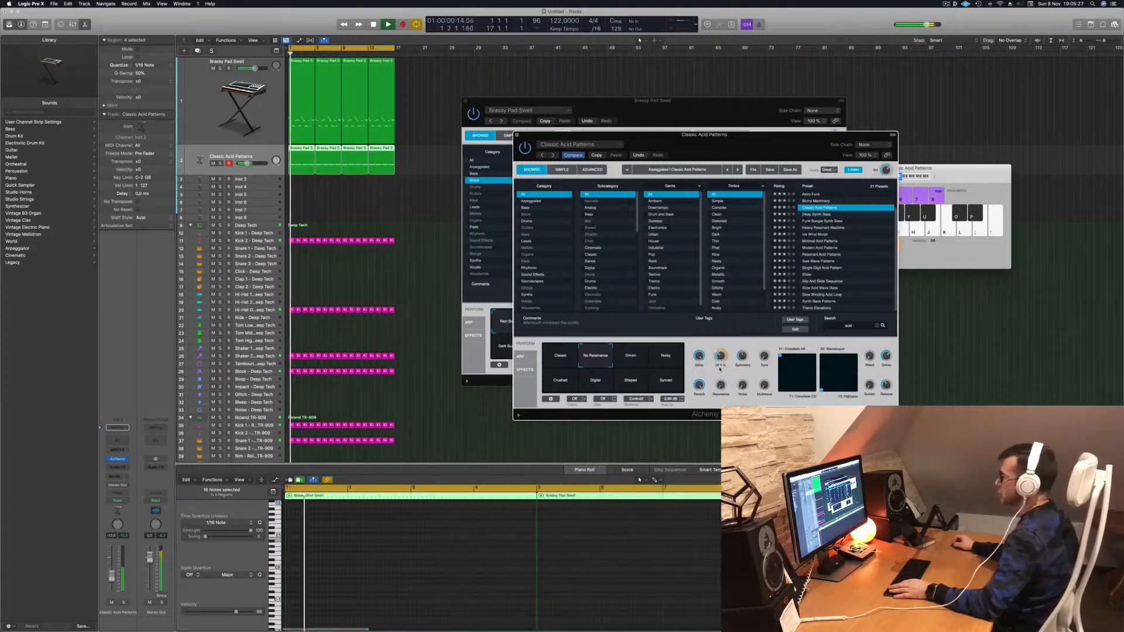
Show the arpeggiator settings of Classic Acid Patterns, change the arpeggio pattern and rebalance the track's volume by ear.
{"action": "left_click_drag", "start_coordinate": [112, 576], "coordinate": [111, 571]}
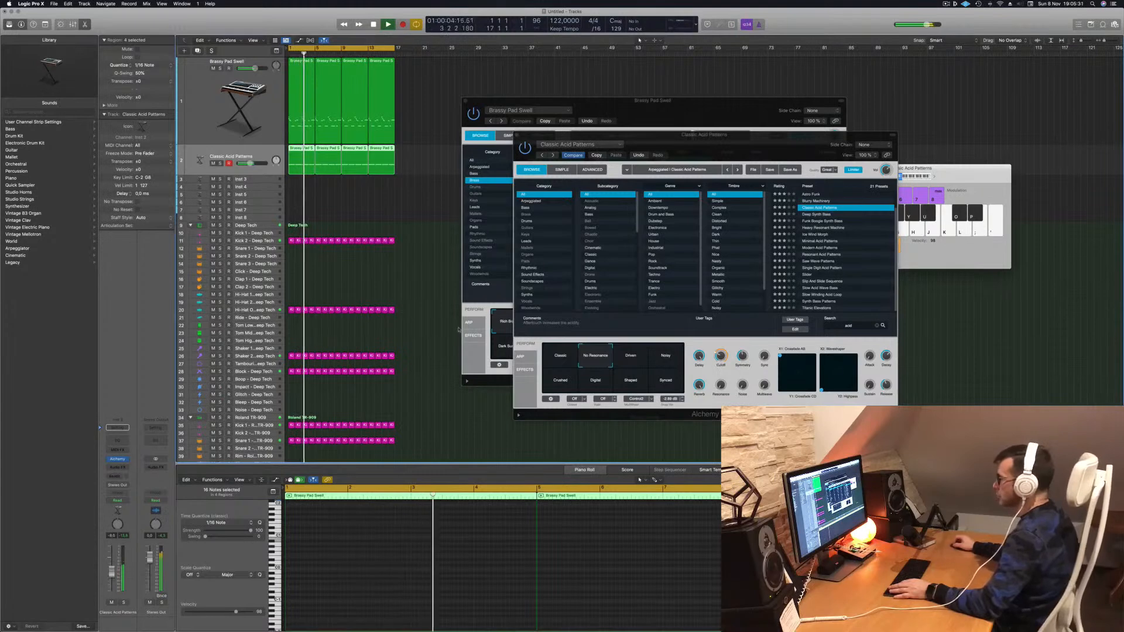
{"action": "left_click", "coordinate": [520, 356]}
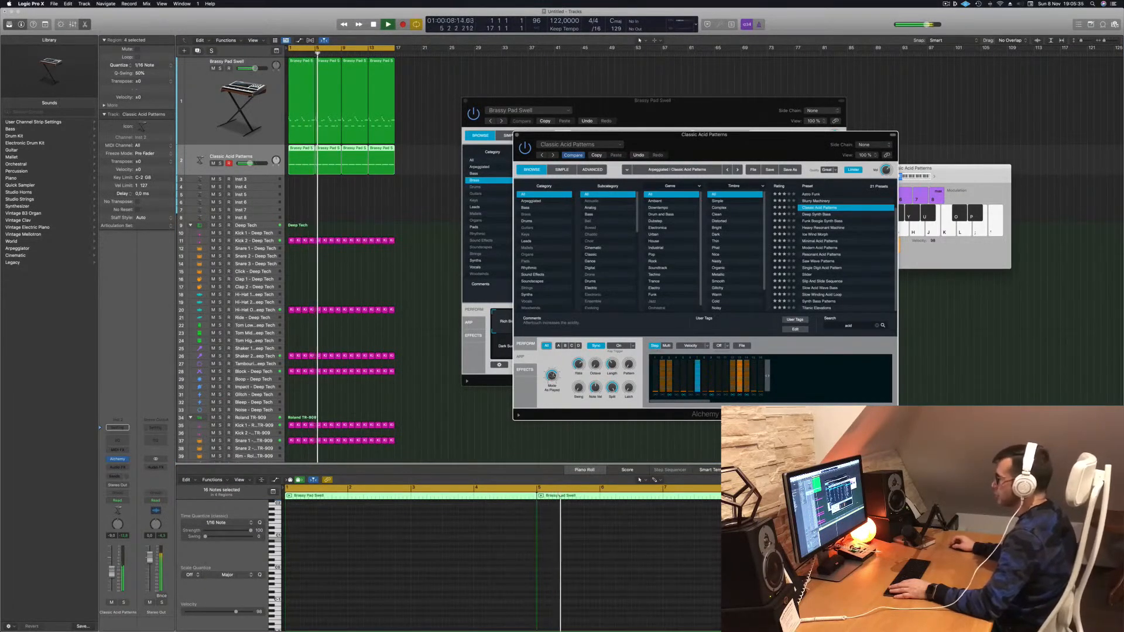
{"action": "left_click_drag", "start_coordinate": [629, 366], "coordinate": [630, 363]}
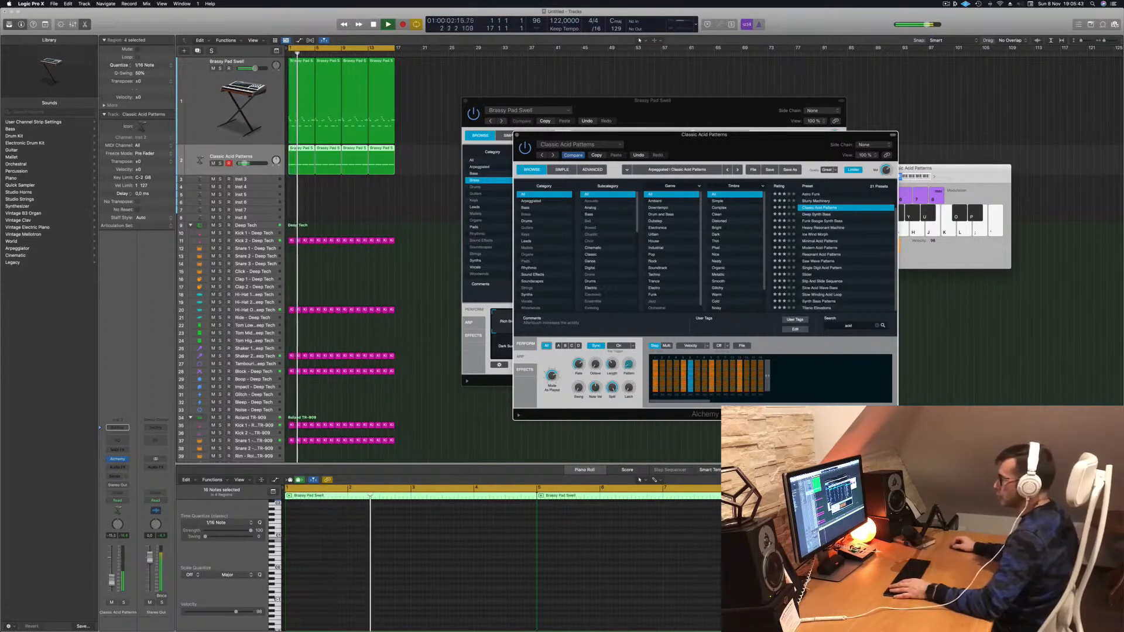
{"action": "left_click", "coordinate": [527, 433]}
{"action": "left_click", "coordinate": [536, 398]}
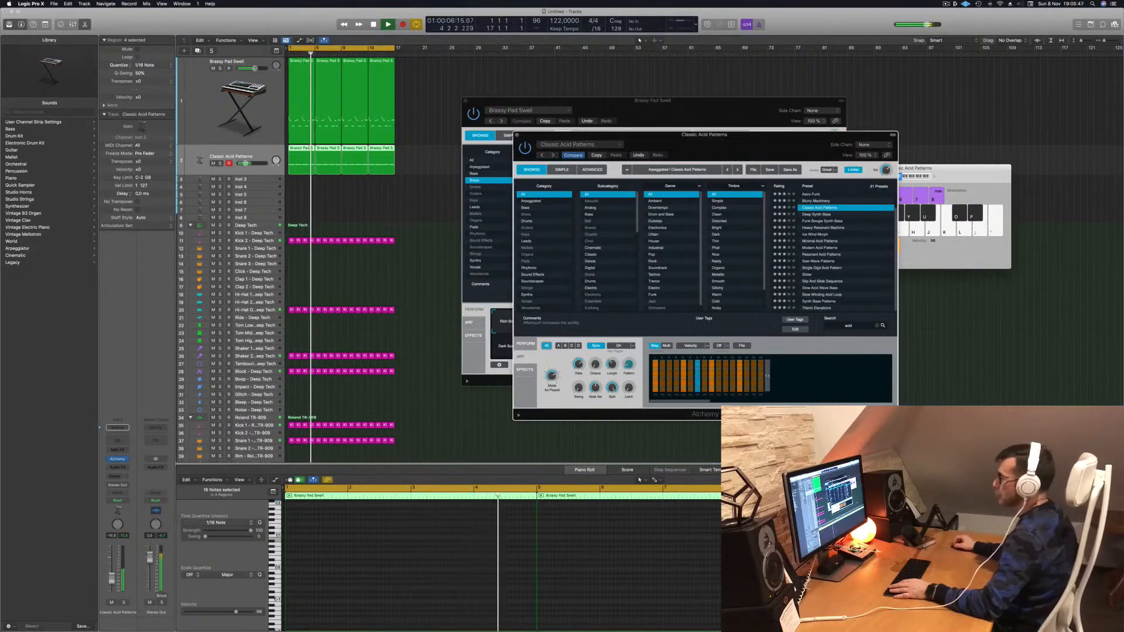
{"action": "left_click_drag", "start_coordinate": [112, 579], "coordinate": [112, 577]}
{"action": "left_click", "coordinate": [622, 372]}
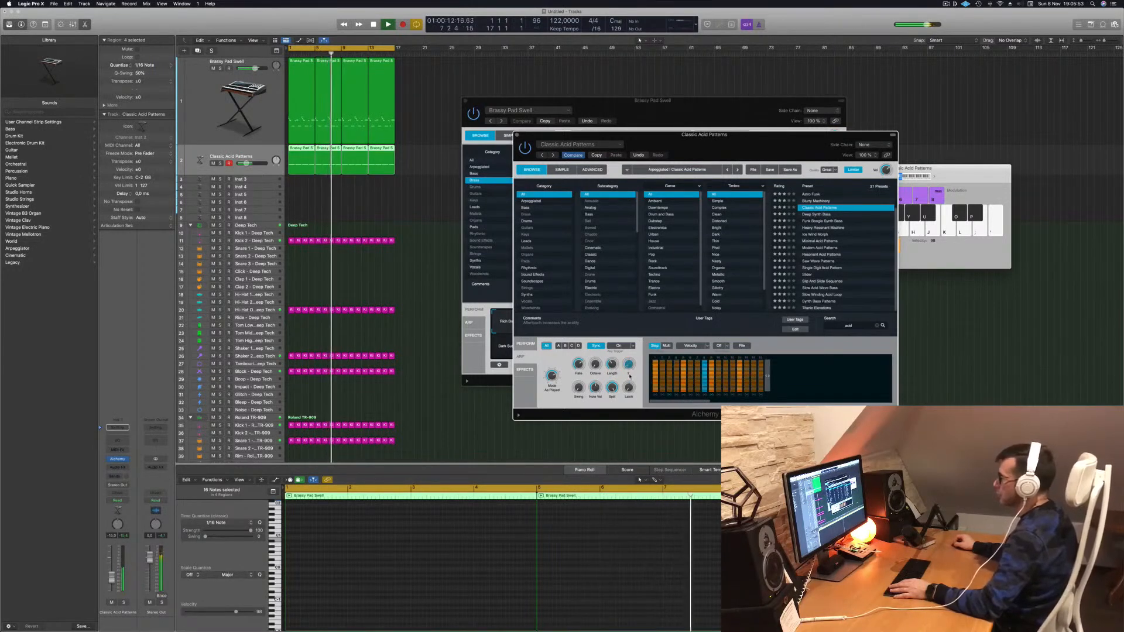
Try out the arpeggiator's Length and Rate settings while replaying the loop from the beginning.
{"action": "key", "text": "Return"}
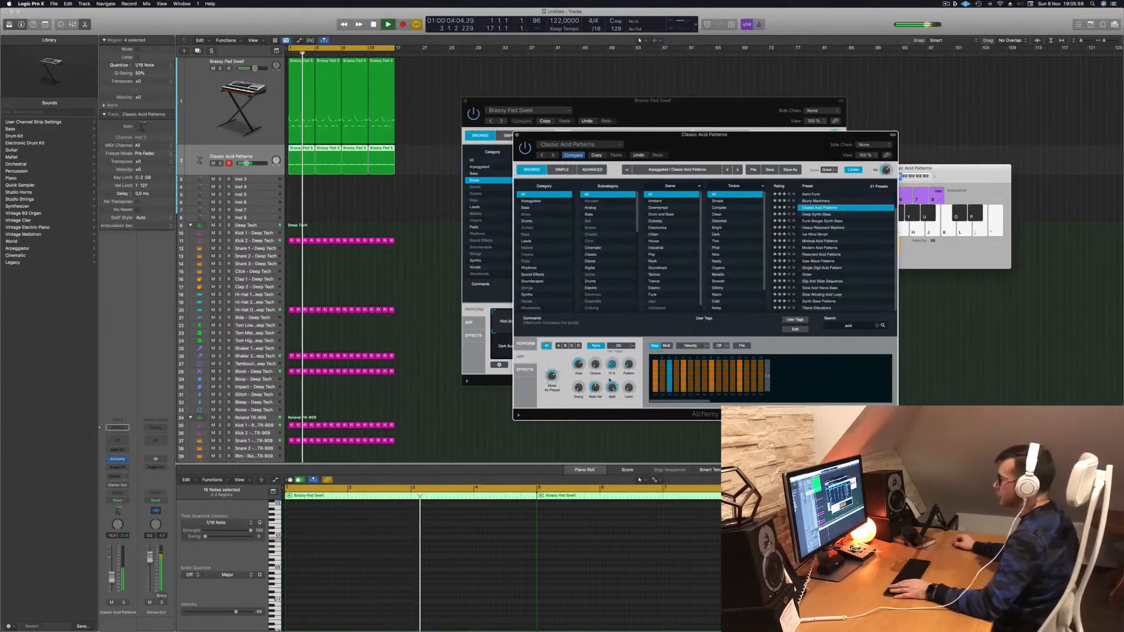
{"action": "key", "text": "Return"}
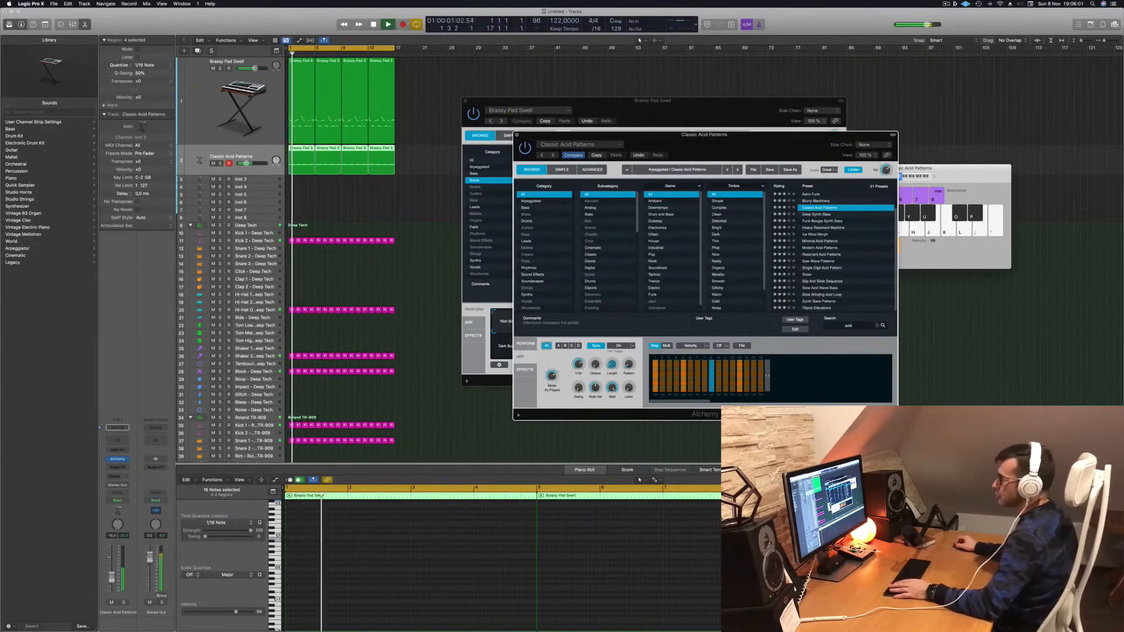
{"action": "key", "text": "space"}
{"action": "key", "text": "Return"}
{"action": "key", "text": "space"}
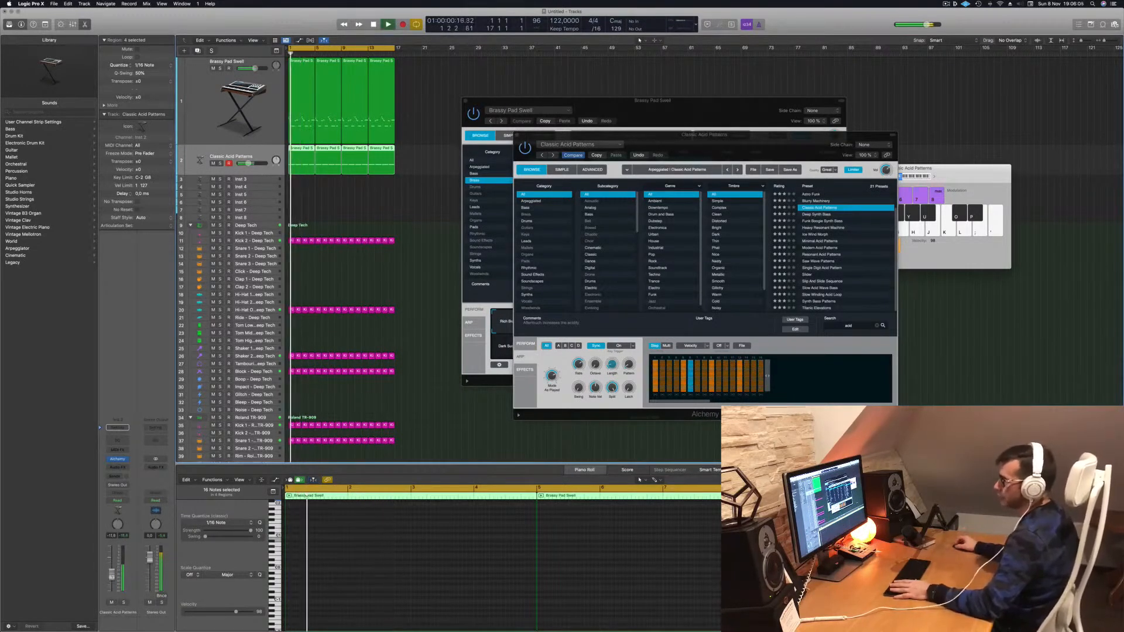
Show the mixer and move the Compressor from the Brassy Pad Swell channel to the Classic Acid Patterns channel.
{"action": "left_click", "coordinate": [423, 417]}
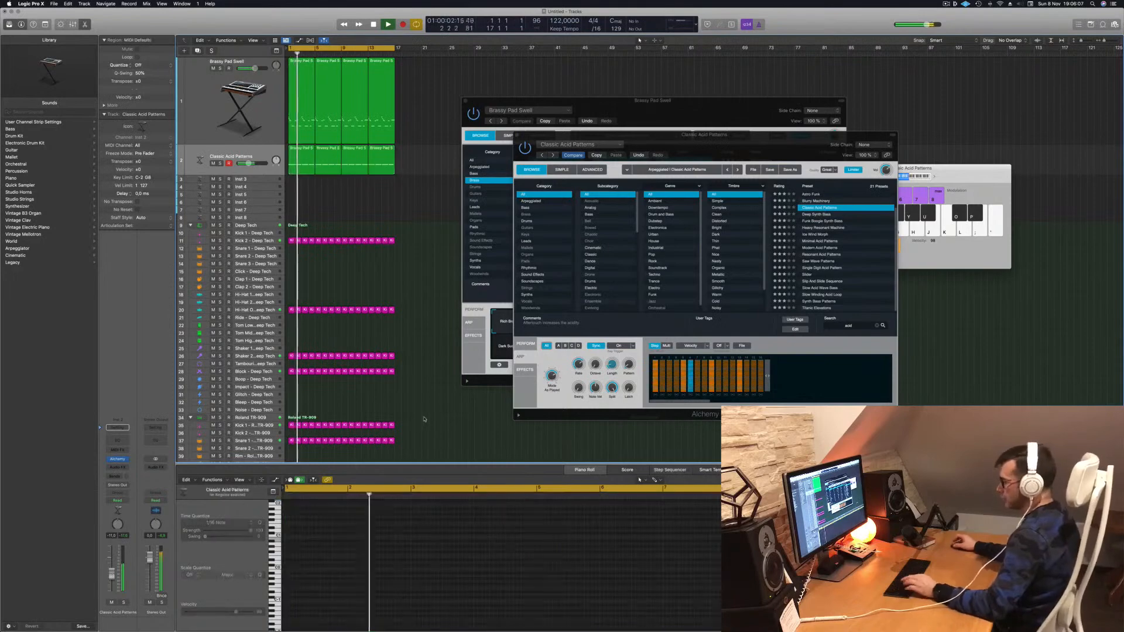
{"action": "key", "text": "super+k"}
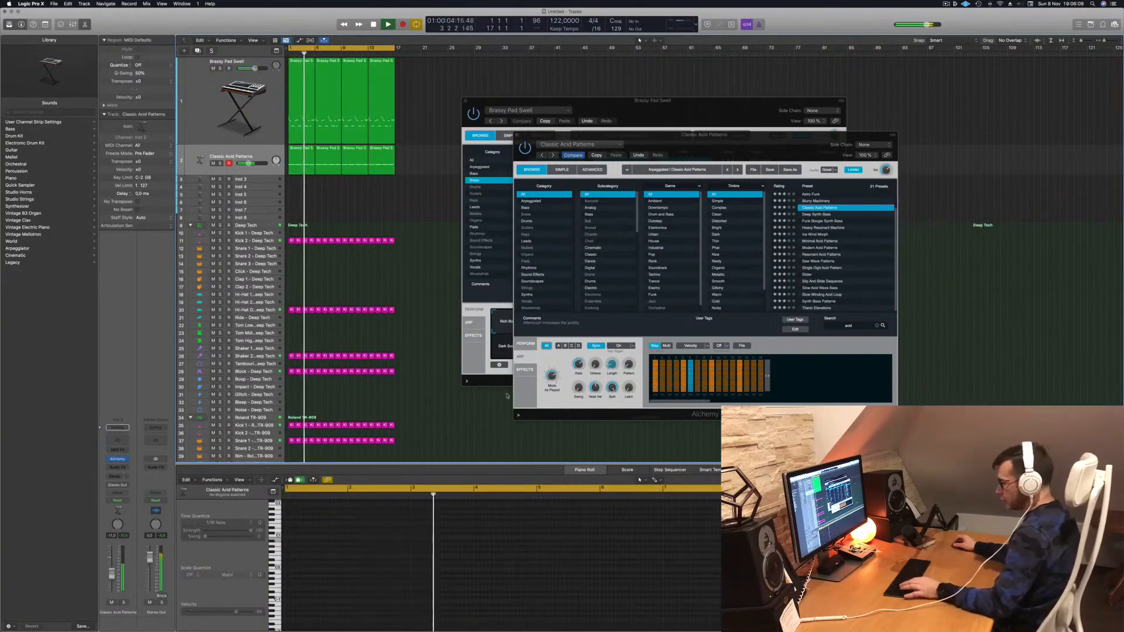
{"action": "key", "text": "x"}
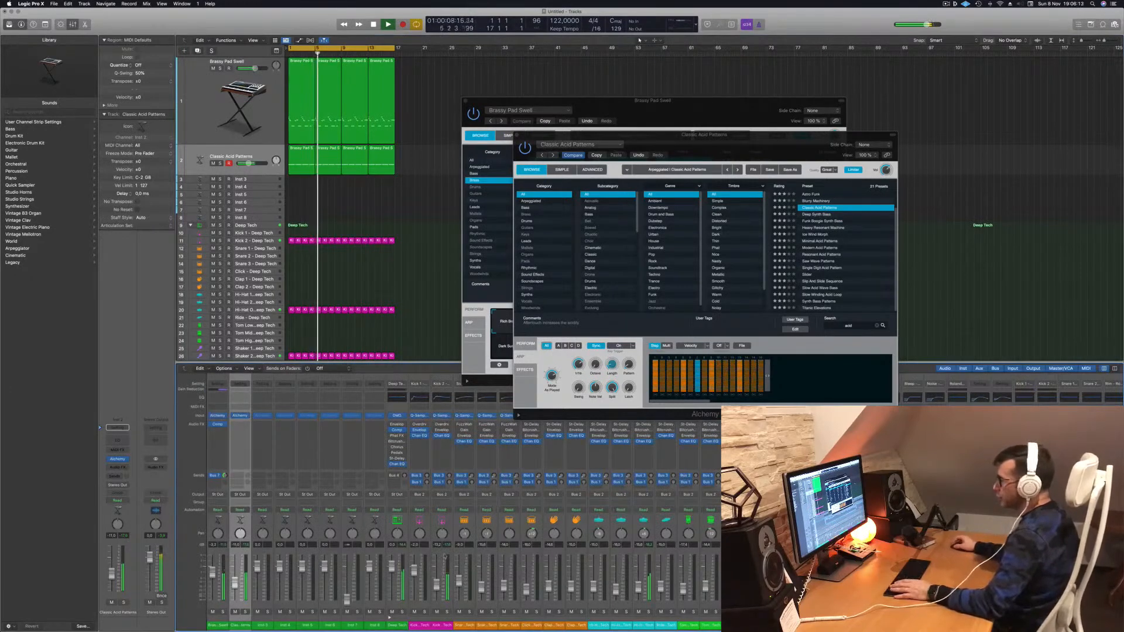
{"action": "left_click", "coordinate": [253, 156]}
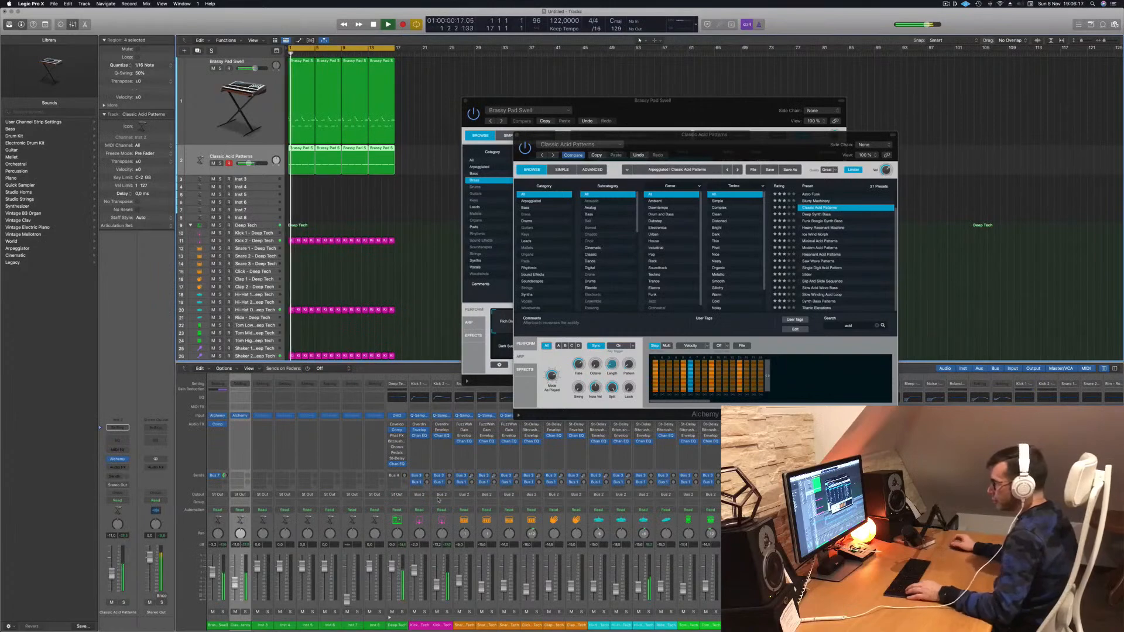
{"action": "left_click_drag", "start_coordinate": [218, 426], "coordinate": [240, 425]}
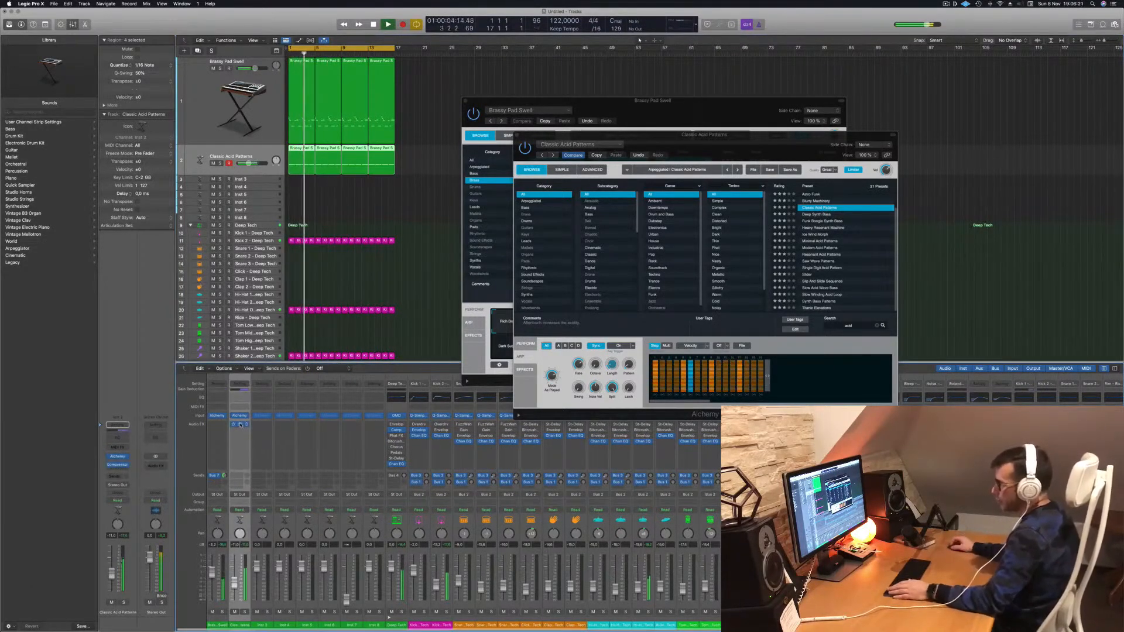
Open the Compressor on Classic Acid Patterns and lower the channel's volume slightly while listening to the loop.
{"action": "left_click", "coordinate": [239, 424]}
{"action": "left_click_drag", "start_coordinate": [564, 102], "coordinate": [632, 159]}
{"action": "key", "text": "space"}
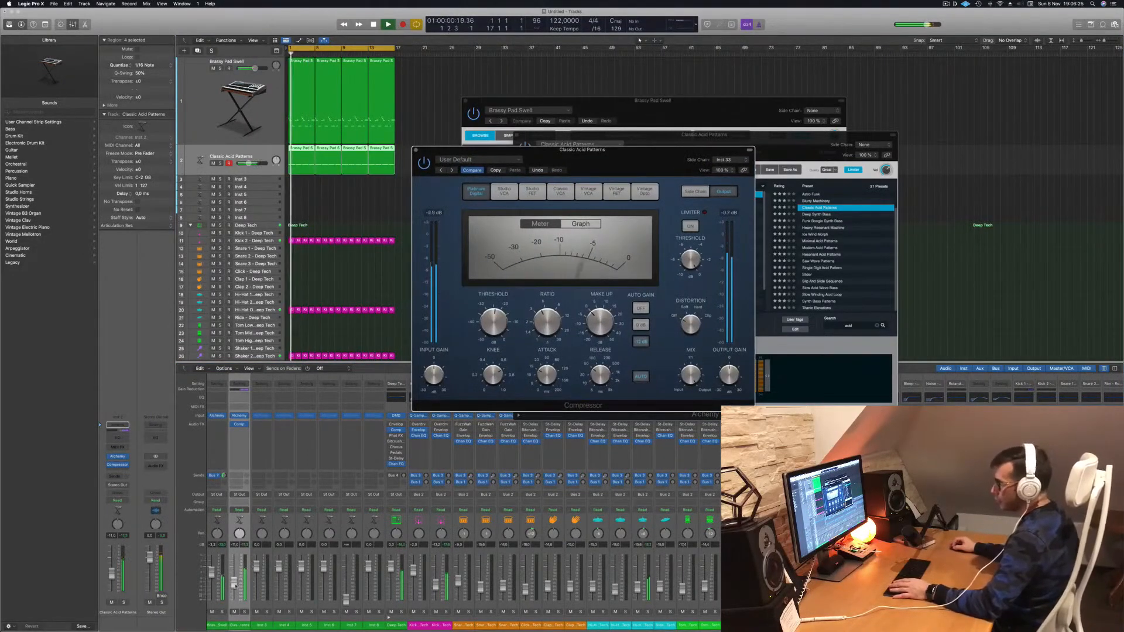
{"action": "left_click_drag", "start_coordinate": [234, 589], "coordinate": [234, 591]}
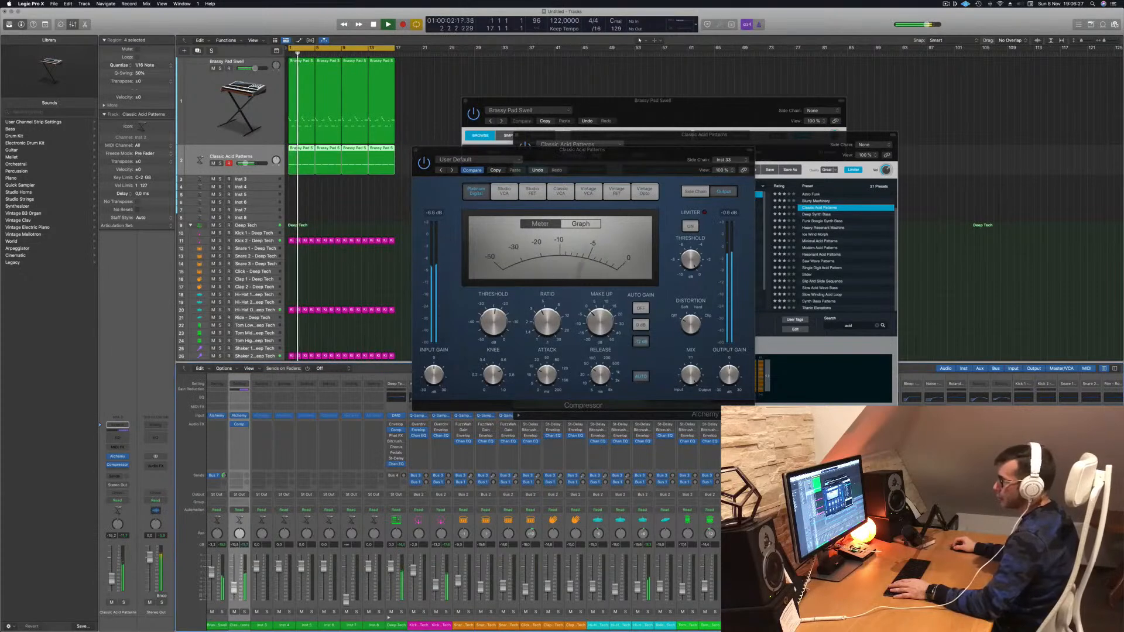
{"action": "key", "text": "space"}
{"action": "key", "text": "space"}
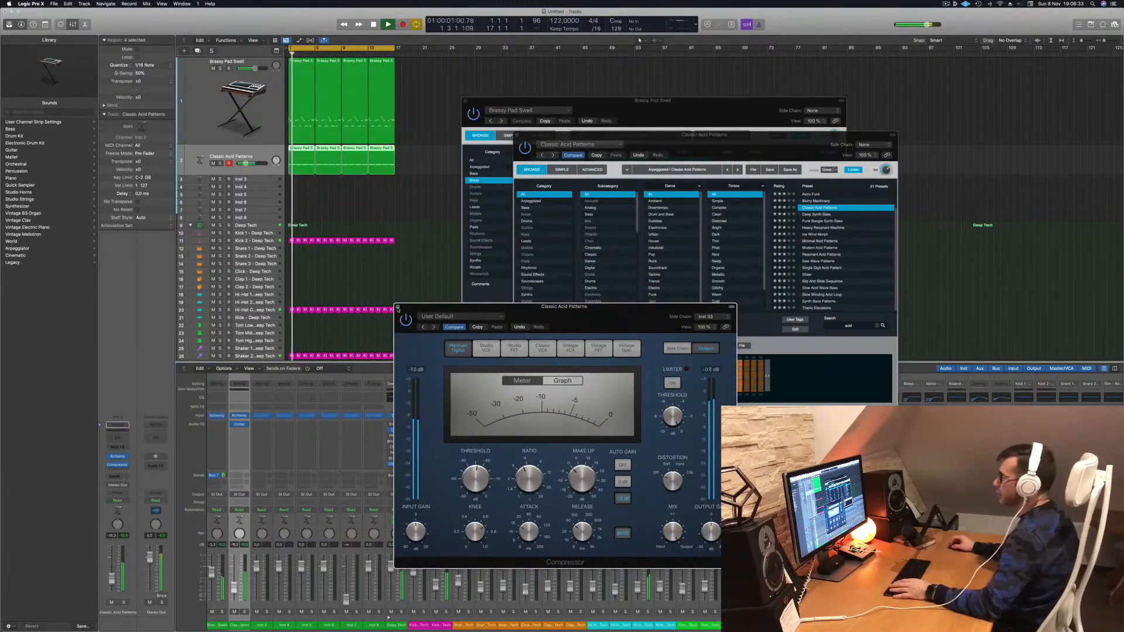
Close the Compressor and switch Alchemy's performance variation for Classic Acid Patterns to Driven.
{"action": "left_click", "coordinate": [398, 307]}
{"action": "left_click_drag", "start_coordinate": [717, 145], "coordinate": [593, 248]}
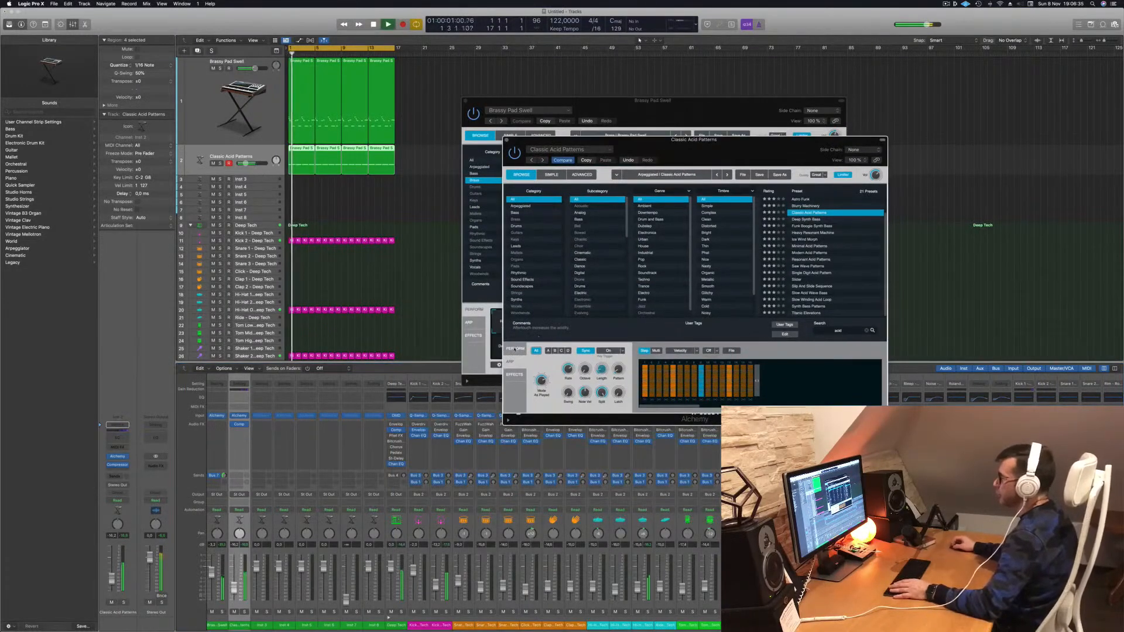
{"action": "left_click", "coordinate": [515, 349]}
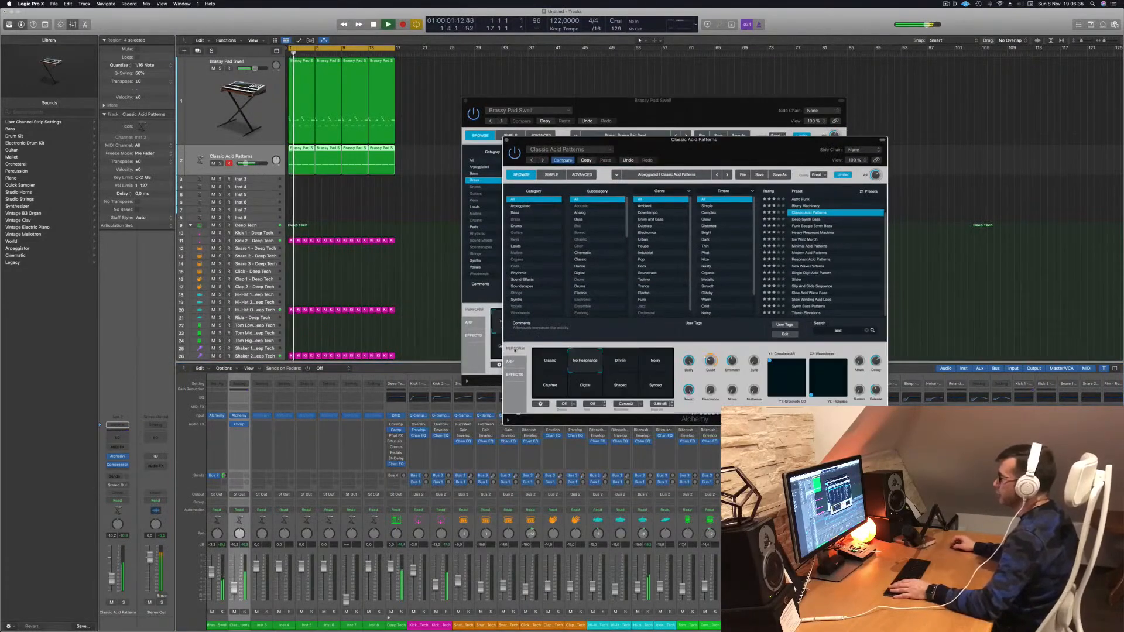
{"action": "left_click", "coordinate": [619, 363]}
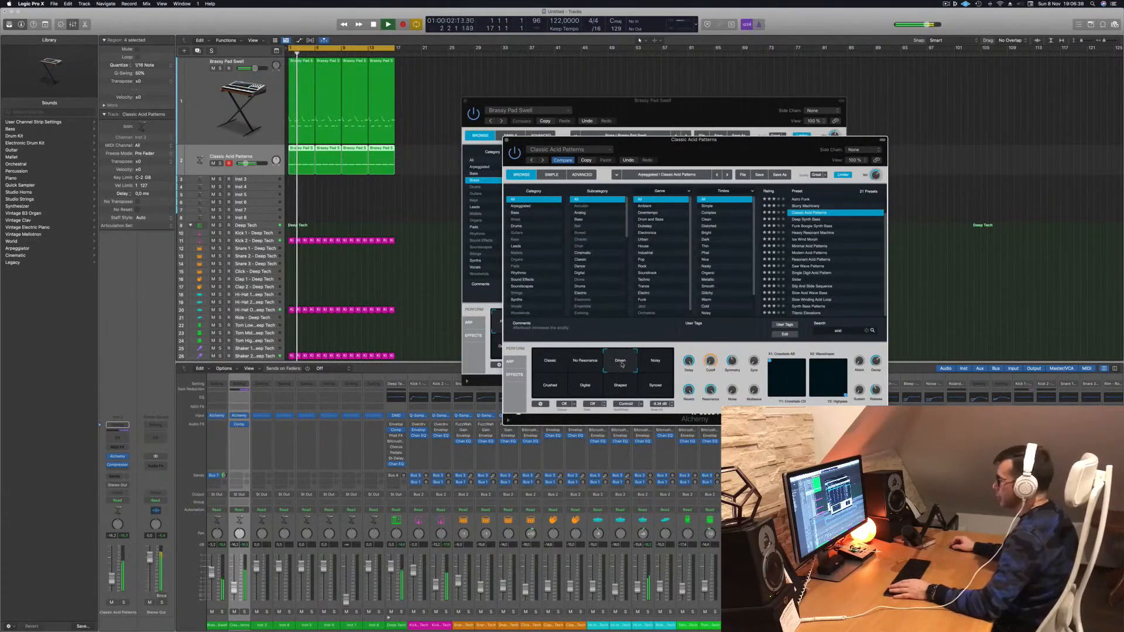
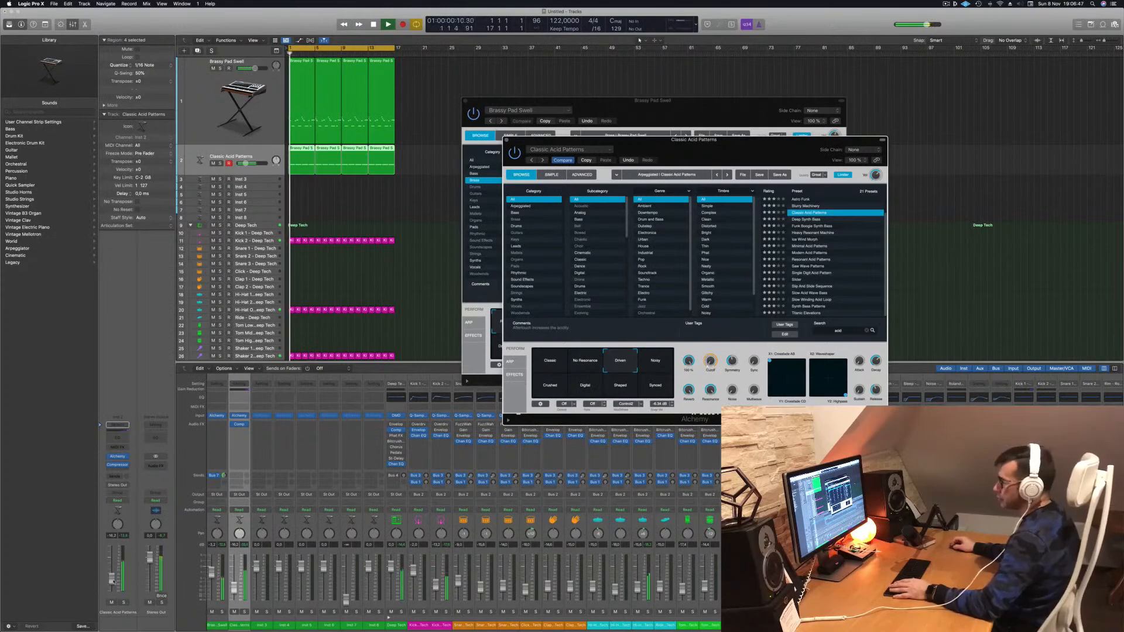
{"action": "left_click", "coordinate": [612, 459]}
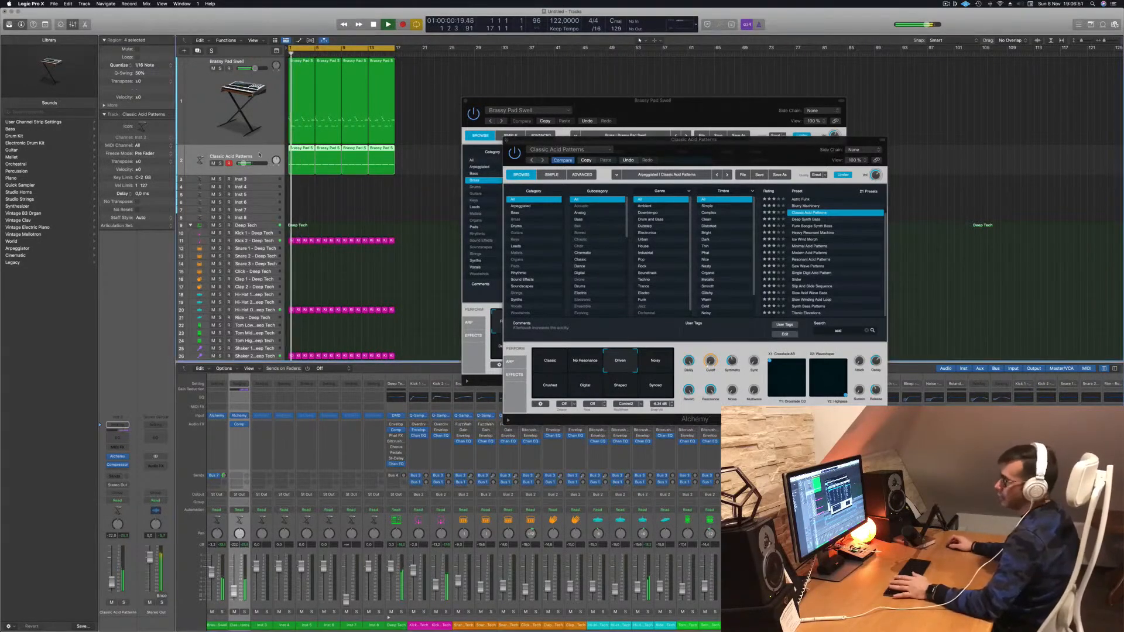
Set the Classic Acid Patterns channel's automation mode to Touch and record a sweep of Alchemy's Cutoff during playback.
{"action": "left_click", "coordinate": [117, 501]}
{"action": "left_click", "coordinate": [119, 507]}
{"action": "key", "text": "space"}
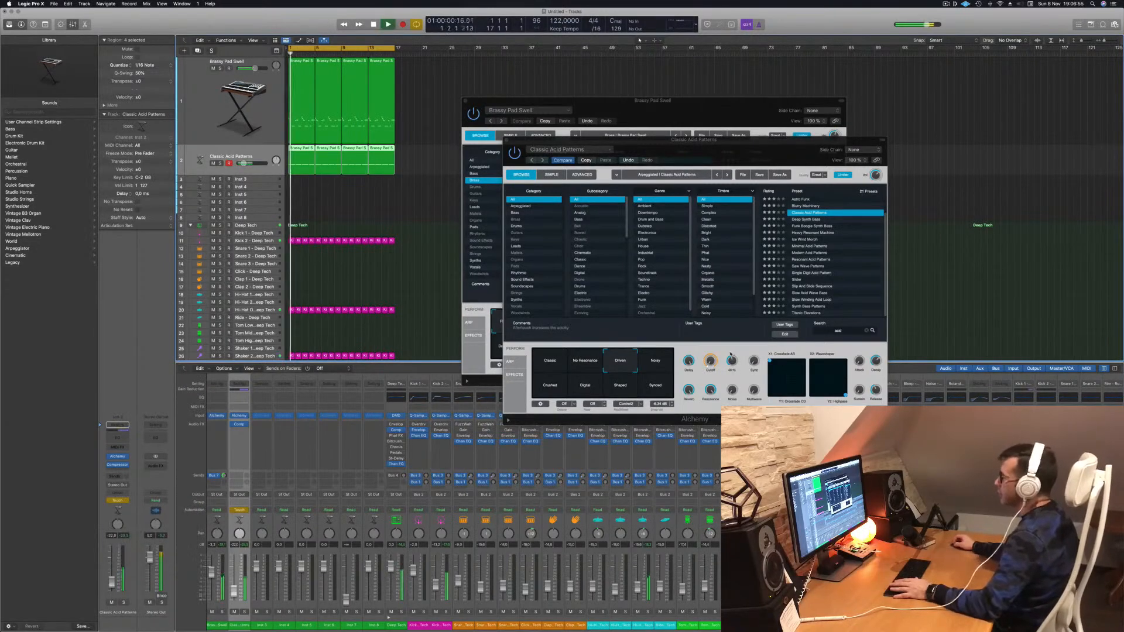
{"action": "left_click", "coordinate": [710, 363]}
{"action": "left_click_drag", "start_coordinate": [709, 363], "coordinate": [711, 351]}
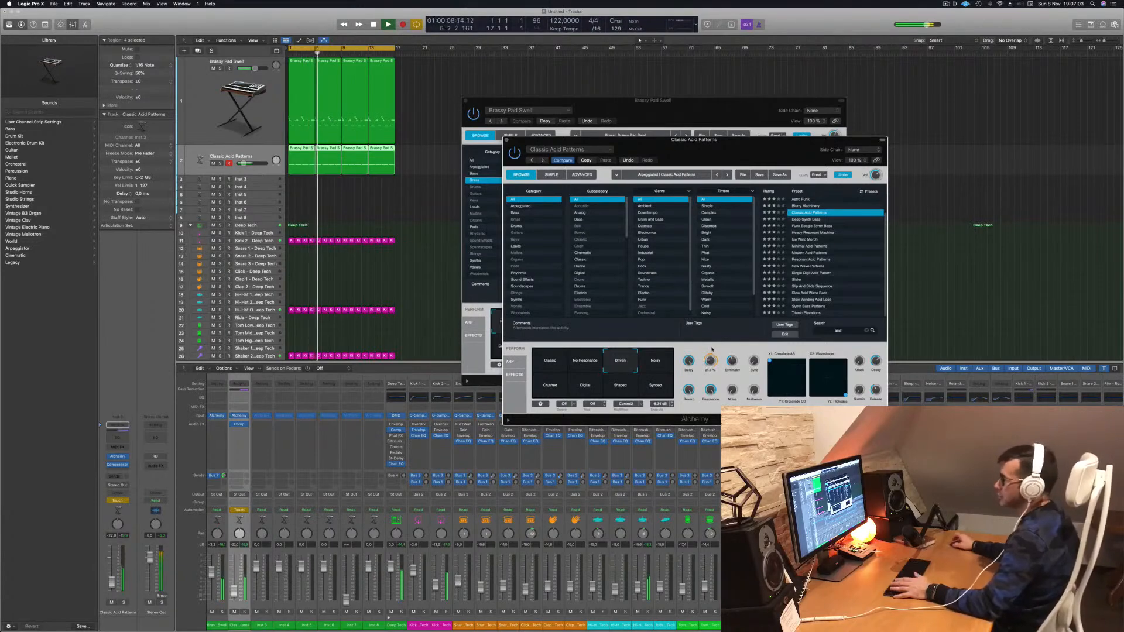
{"action": "key", "text": "Return"}
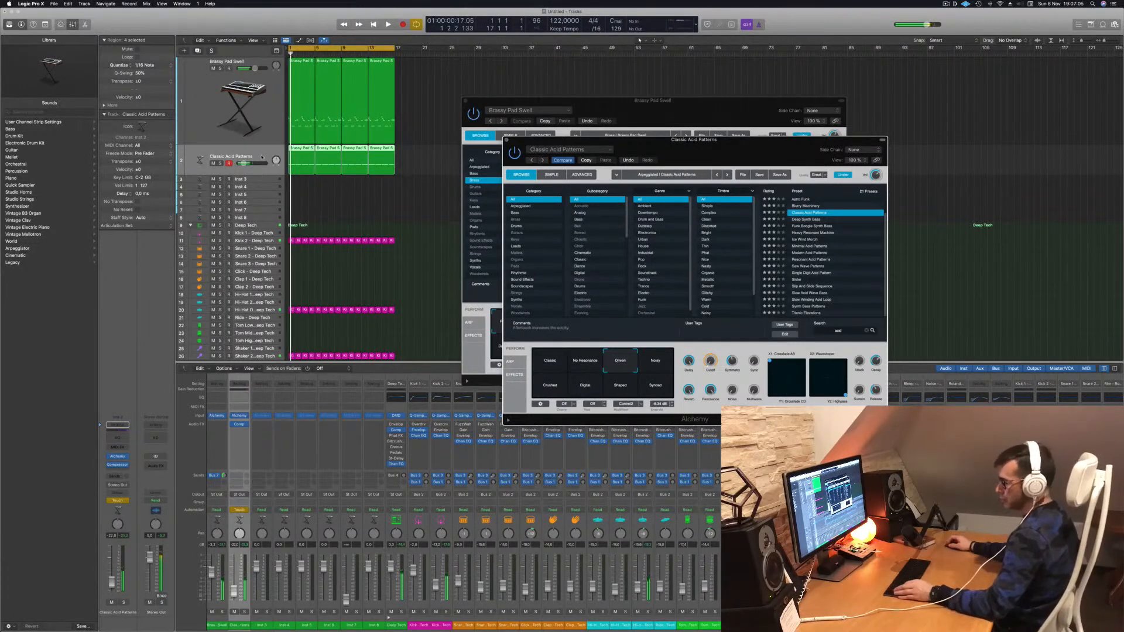
Show the track automation, set Classic Acid Patterns to Read mode and expand its automation lanes to reveal the Cutoff curve.
{"action": "key", "text": "z"}
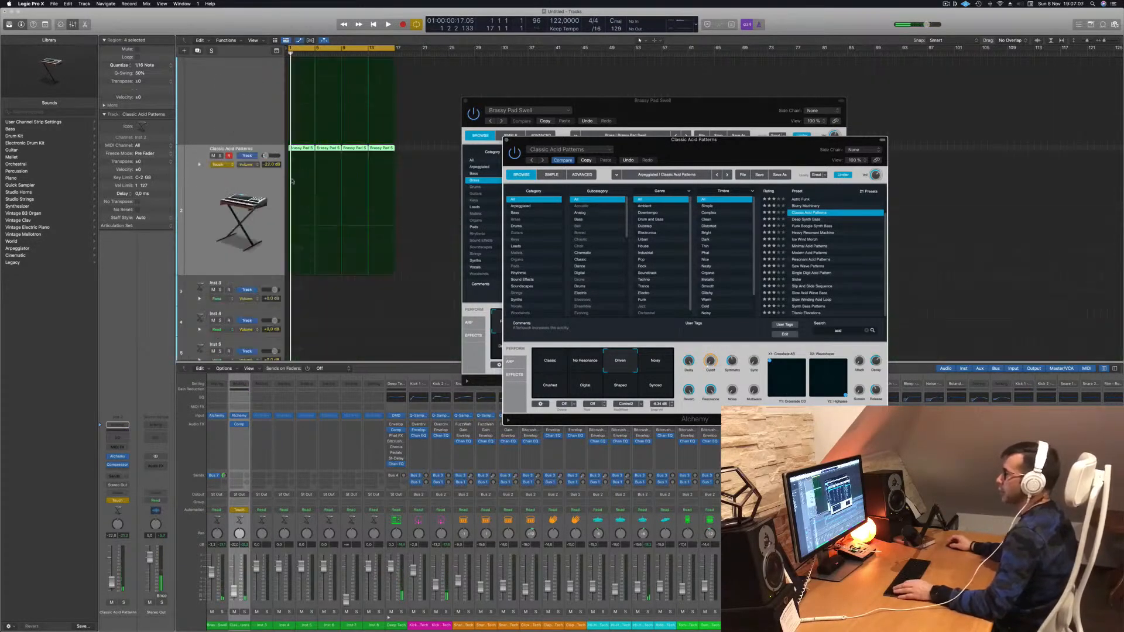
{"action": "left_click", "coordinate": [225, 164]}
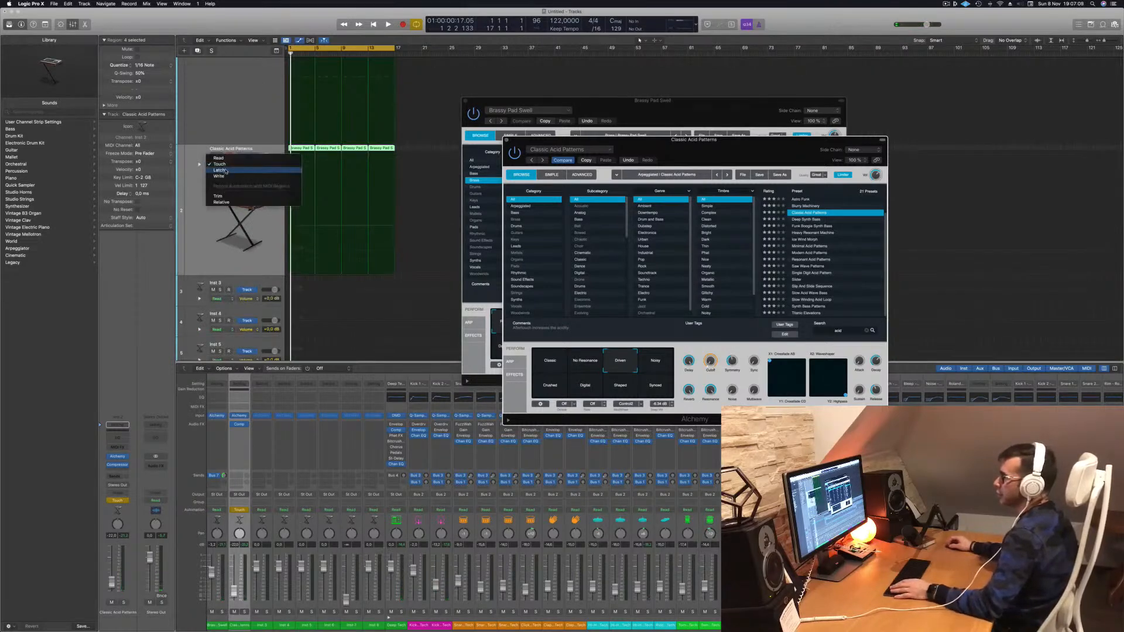
{"action": "left_click", "coordinate": [181, 213]}
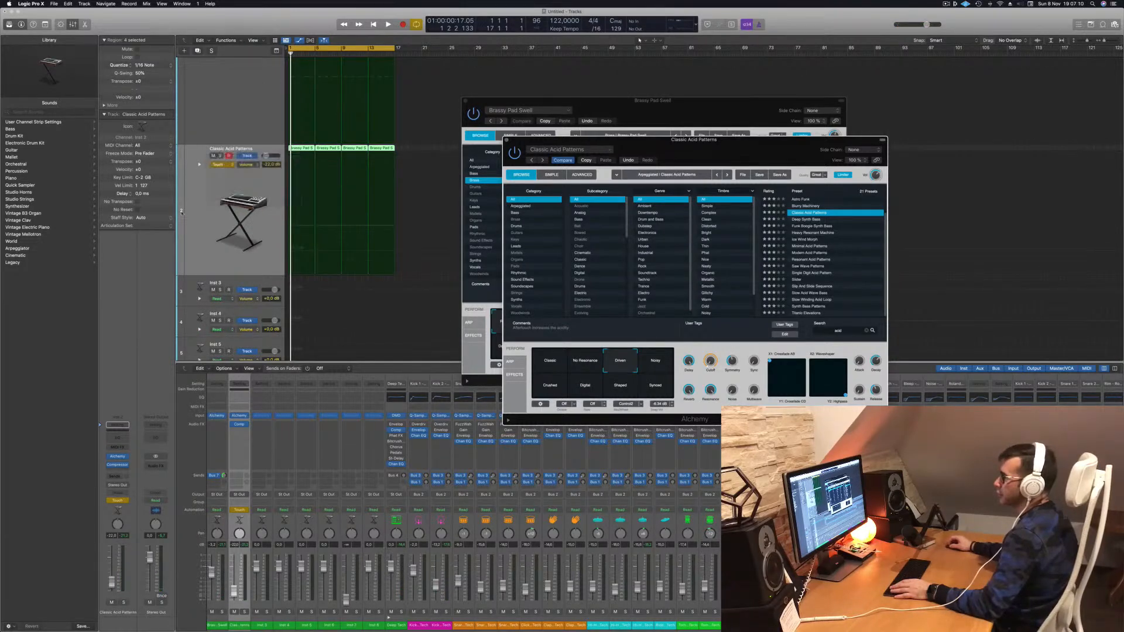
{"action": "left_click", "coordinate": [199, 165]}
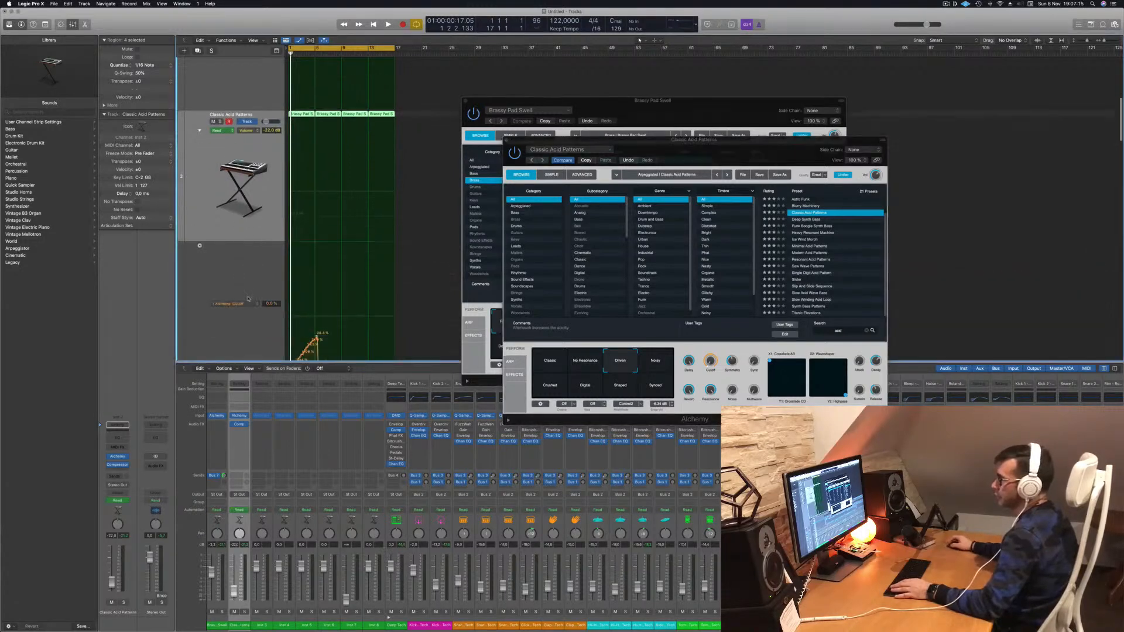
Replace the recorded Cutoff automation with two triangular rises to about 19%, each falling back to 0%, and replay the loop.
{"action": "scroll", "coordinate": [329, 238], "scroll_direction": "down", "scroll_amount": 3}
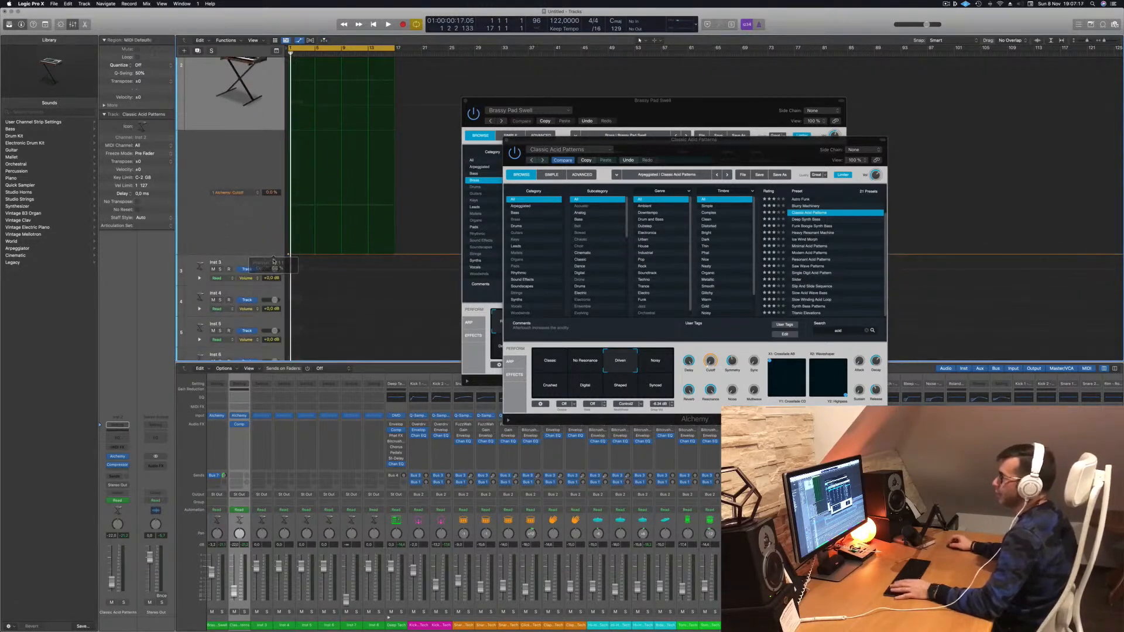
{"action": "key", "text": "space"}
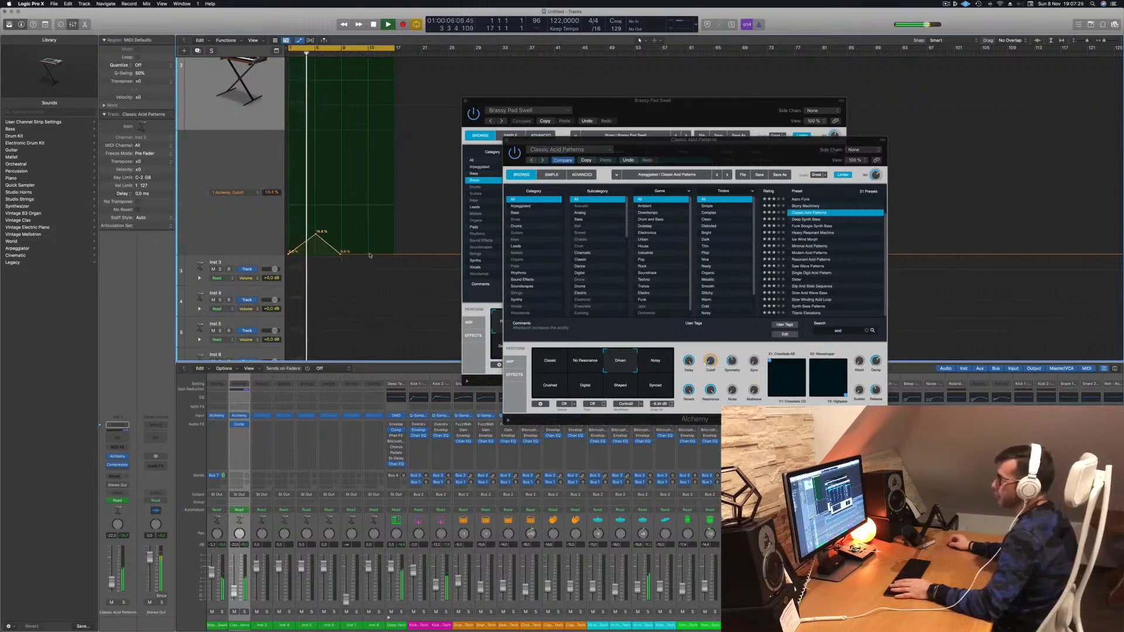
{"action": "left_click_drag", "start_coordinate": [367, 254], "coordinate": [395, 252]}
{"action": "key", "text": "Return"}
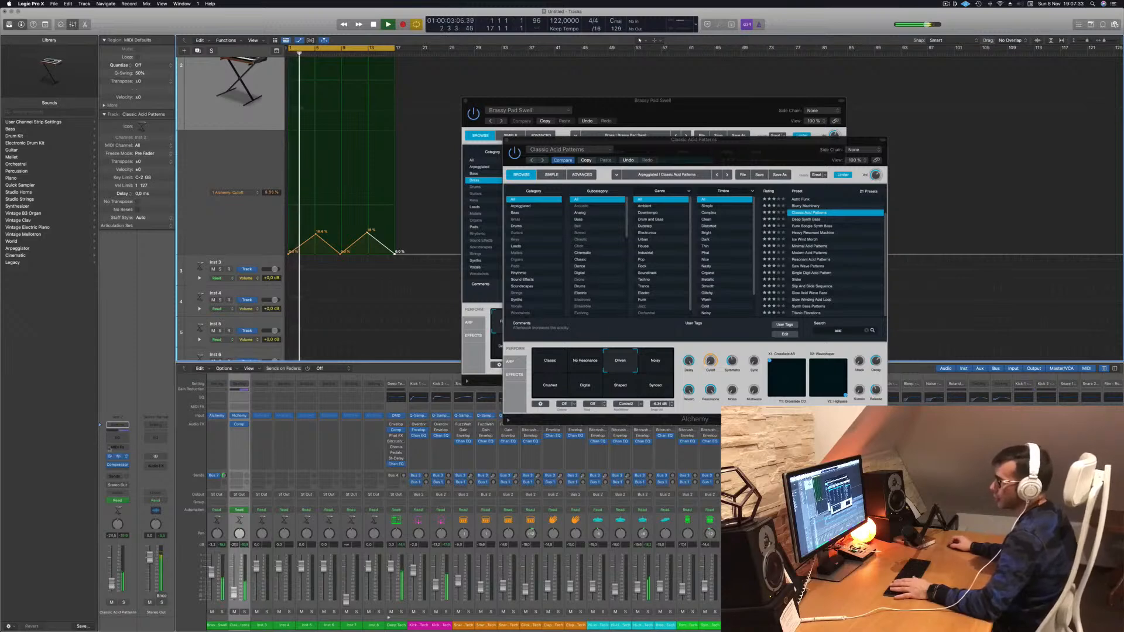
Add a Channel EQ to Classic Acid Patterns, cut the low end below about 100 Hz at 12 dB/oct, and close the EQ.
{"action": "left_click", "coordinate": [112, 437]}
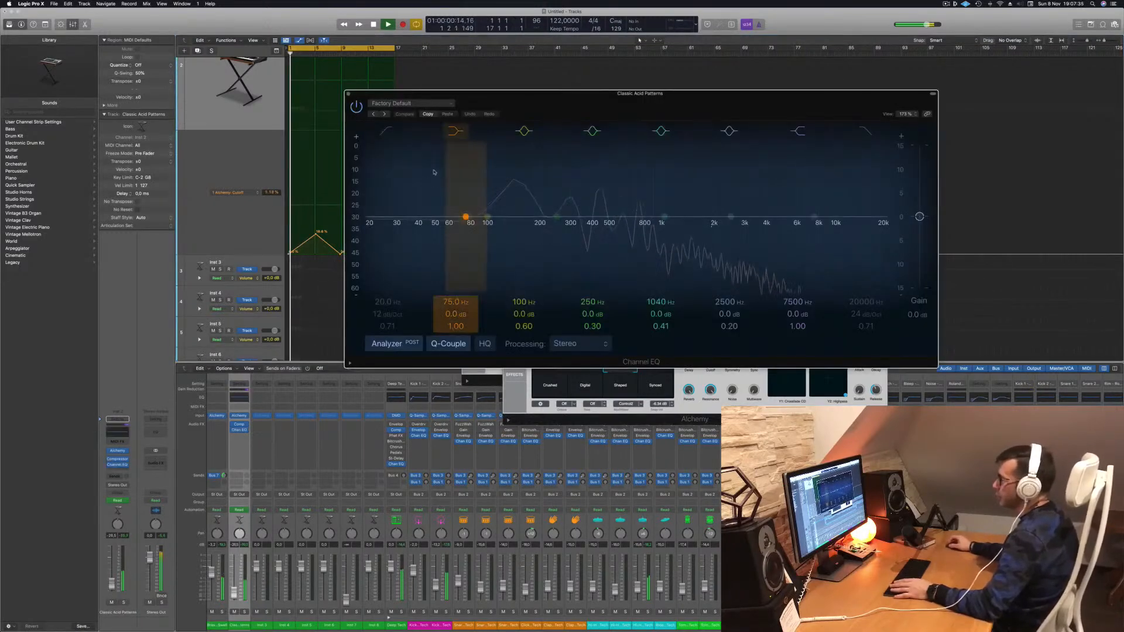
{"action": "left_click", "coordinate": [393, 133]}
{"action": "left_click_drag", "start_coordinate": [383, 190], "coordinate": [494, 190]}
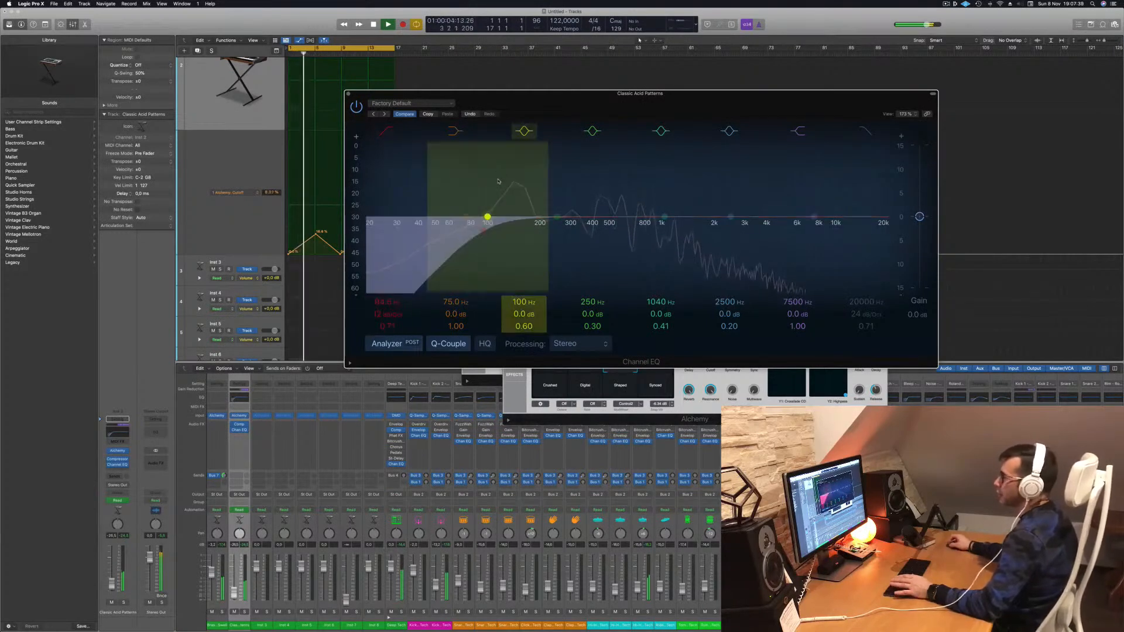
{"action": "left_click_drag", "start_coordinate": [483, 231], "coordinate": [493, 222]}
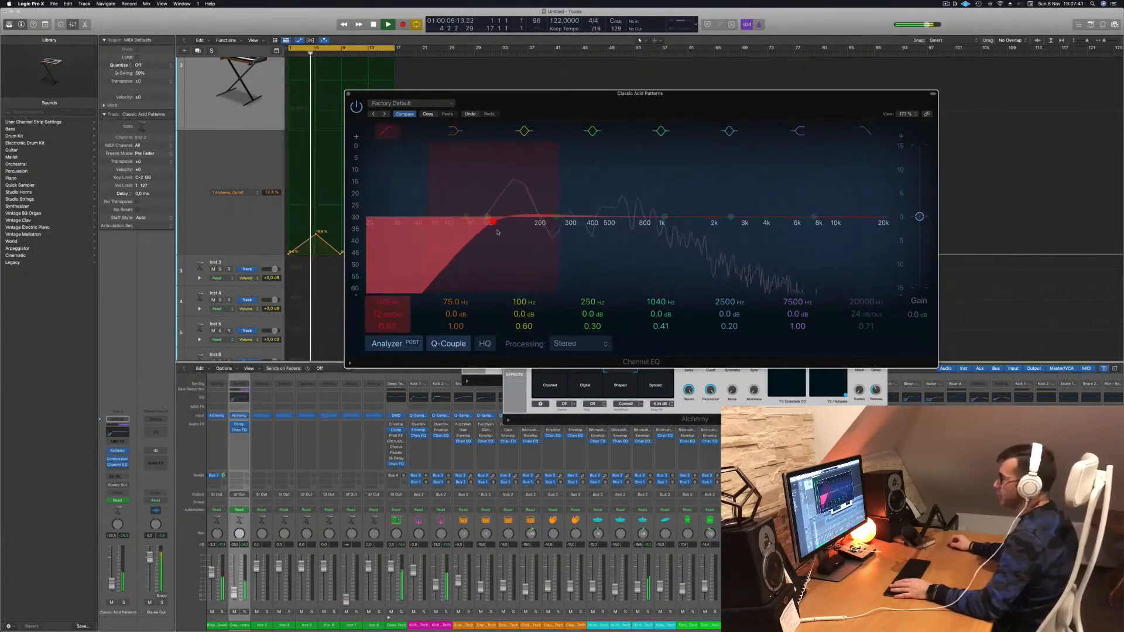
{"action": "left_click", "coordinate": [349, 94]}
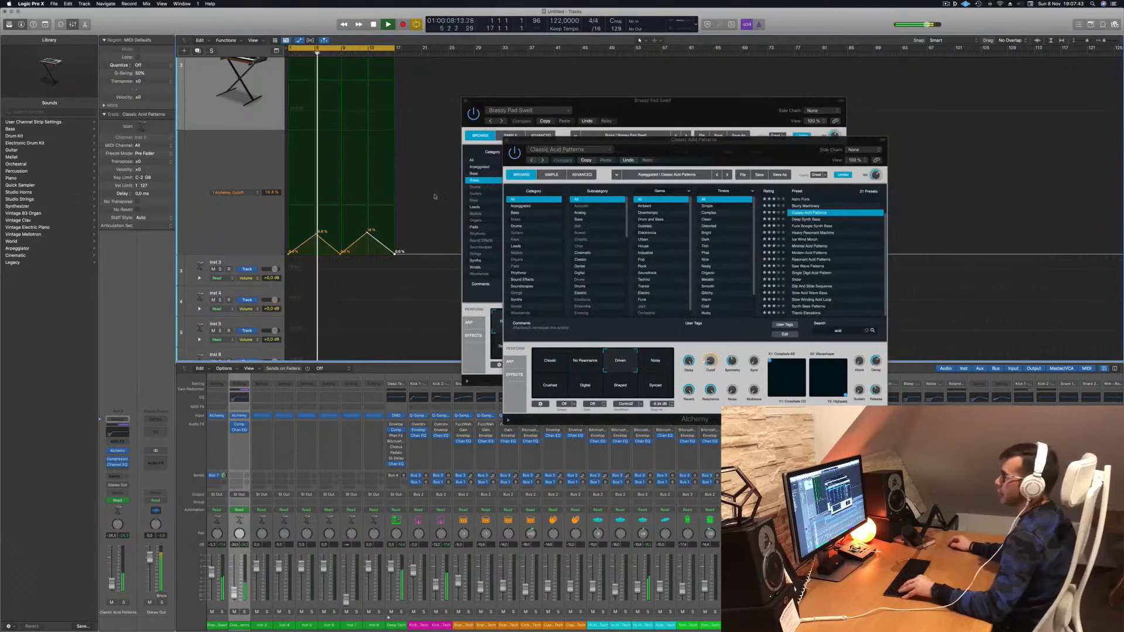
Select the Brassy Pad Swell track and move both Alchemy windows clear of the arrangement regions.
{"action": "scroll", "coordinate": [431, 197], "scroll_direction": "down", "scroll_amount": 2}
{"action": "scroll", "coordinate": [414, 195], "scroll_direction": "up", "scroll_amount": 12}
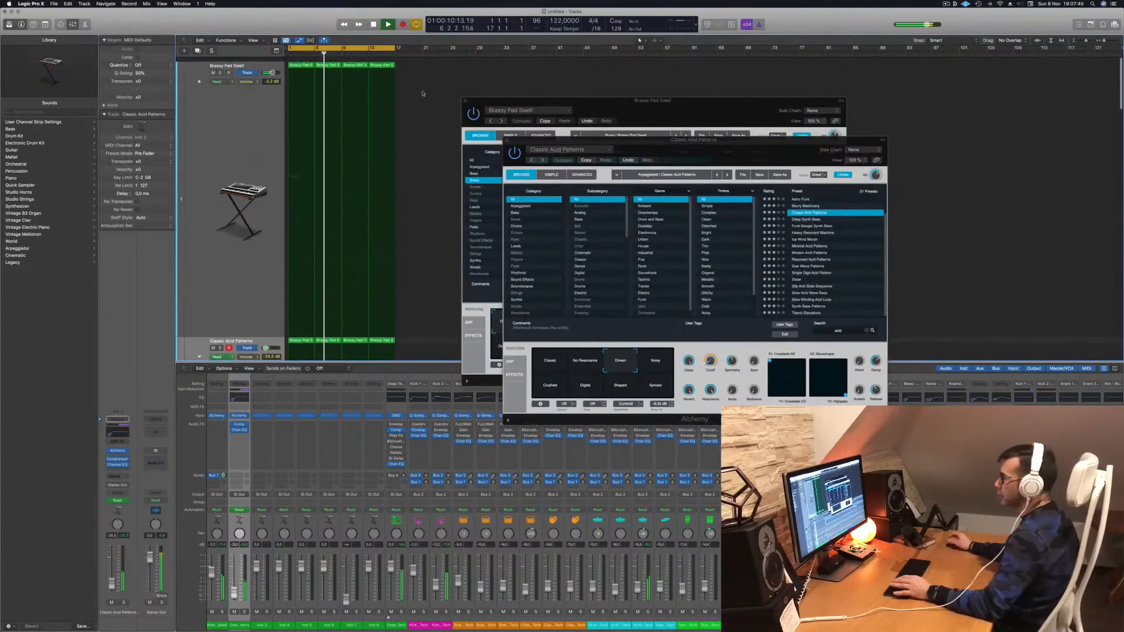
{"action": "left_click", "coordinate": [248, 125]}
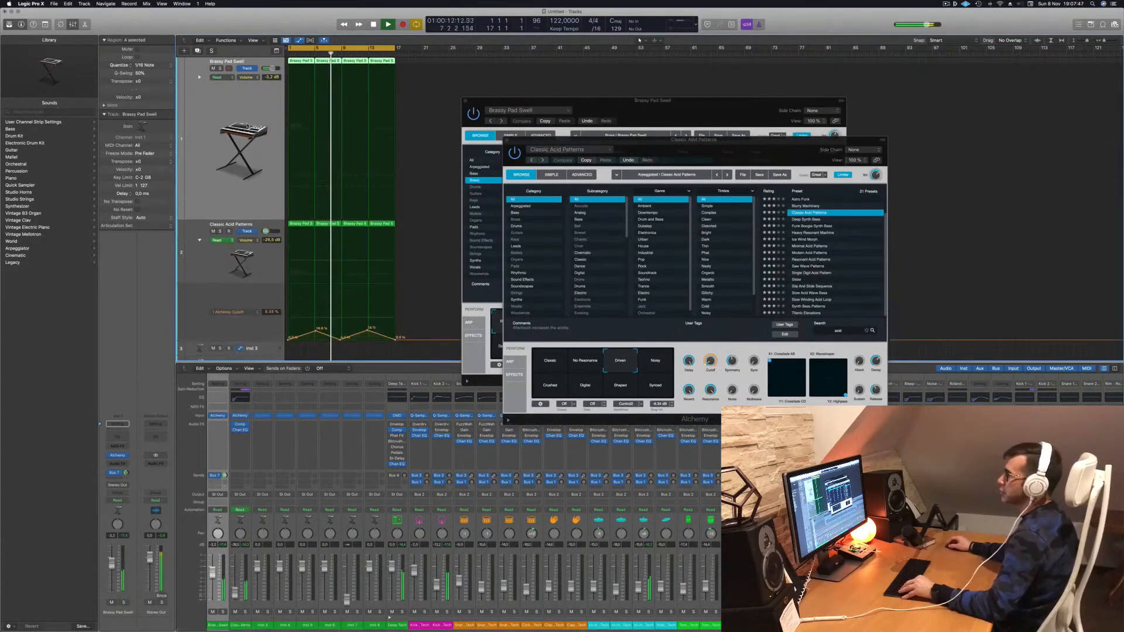
{"action": "left_click_drag", "start_coordinate": [644, 141], "coordinate": [986, 138]}
{"action": "left_click_drag", "start_coordinate": [691, 100], "coordinate": [768, 124]}
{"action": "left_click_drag", "start_coordinate": [1080, 142], "coordinate": [941, 89]}
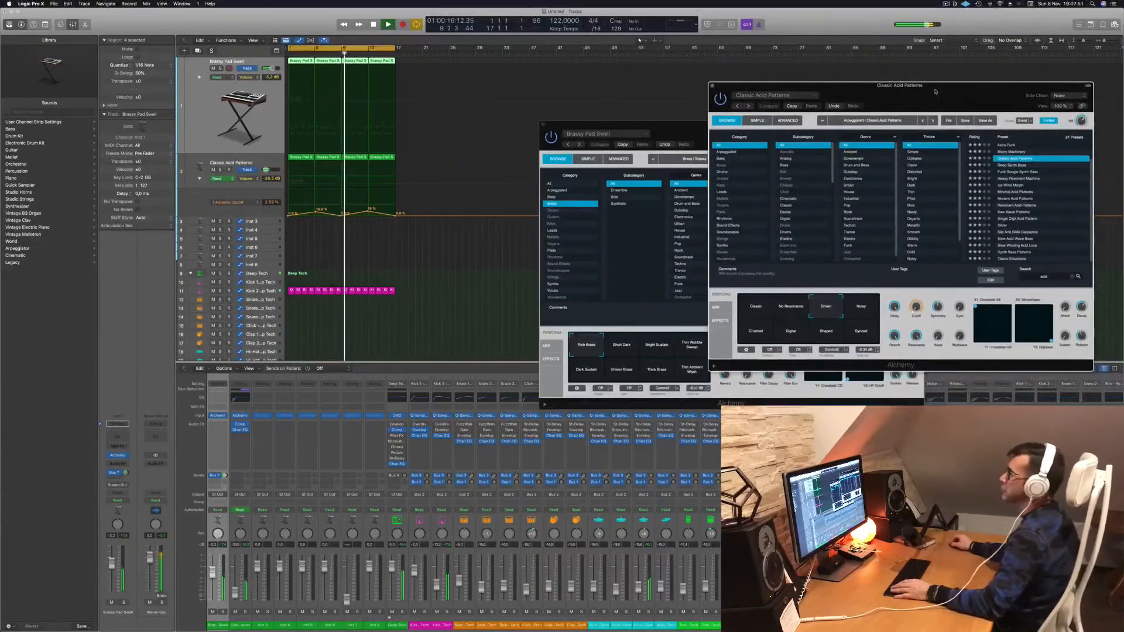
Duplicate the Brassy Pad Swell track with its settings and copy its first region onto the new track.
{"action": "key", "text": "space"}
{"action": "key", "text": "space"}
{"action": "key", "text": "super+d"}
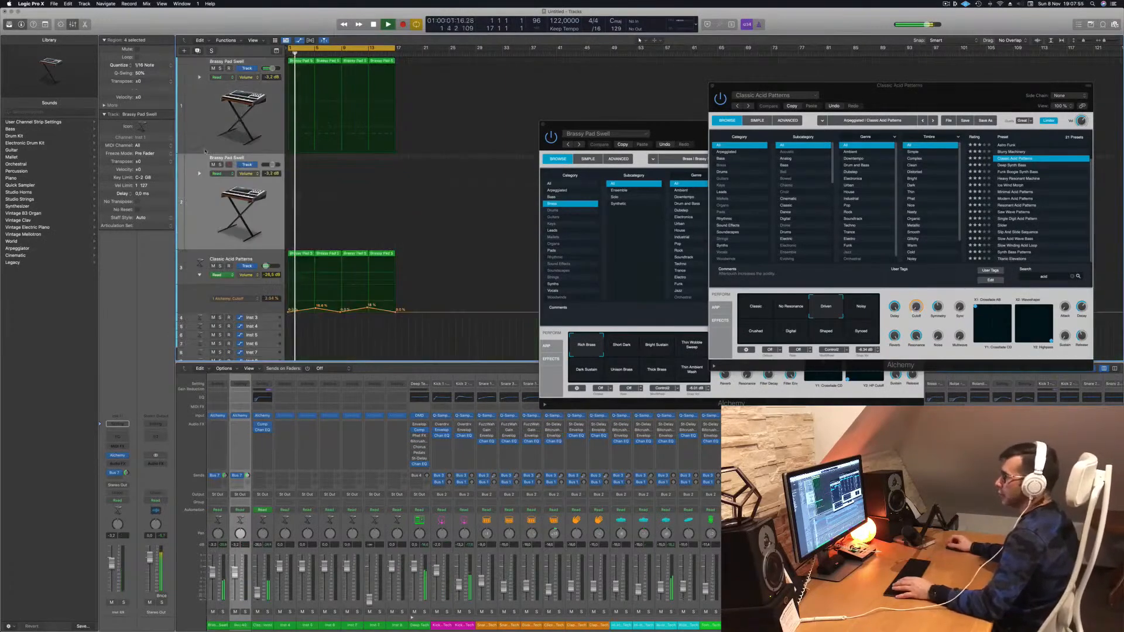
{"action": "left_click", "coordinate": [305, 61]}
{"action": "left_click_drag", "start_coordinate": [305, 60], "coordinate": [300, 164]}
{"action": "key", "text": "space"}
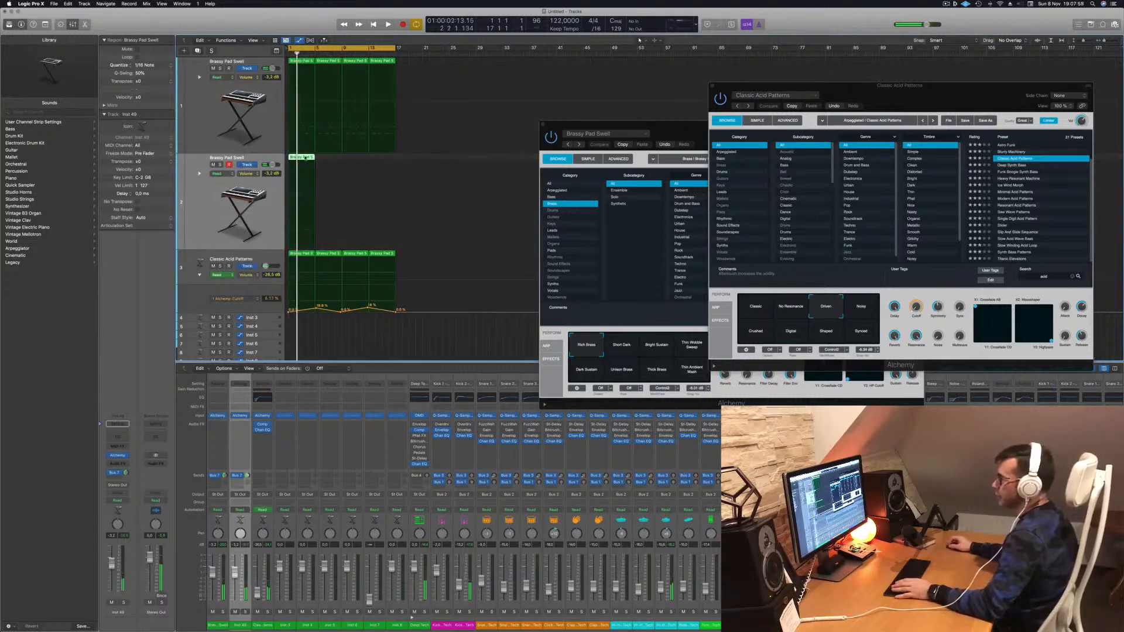
Open the copied region in the Piano Roll, delete all upper notes so only the four low notes remain, and replay it.
{"action": "double_click", "coordinate": [305, 157]}
{"action": "scroll", "coordinate": [375, 563], "scroll_direction": "right", "scroll_amount": 1}
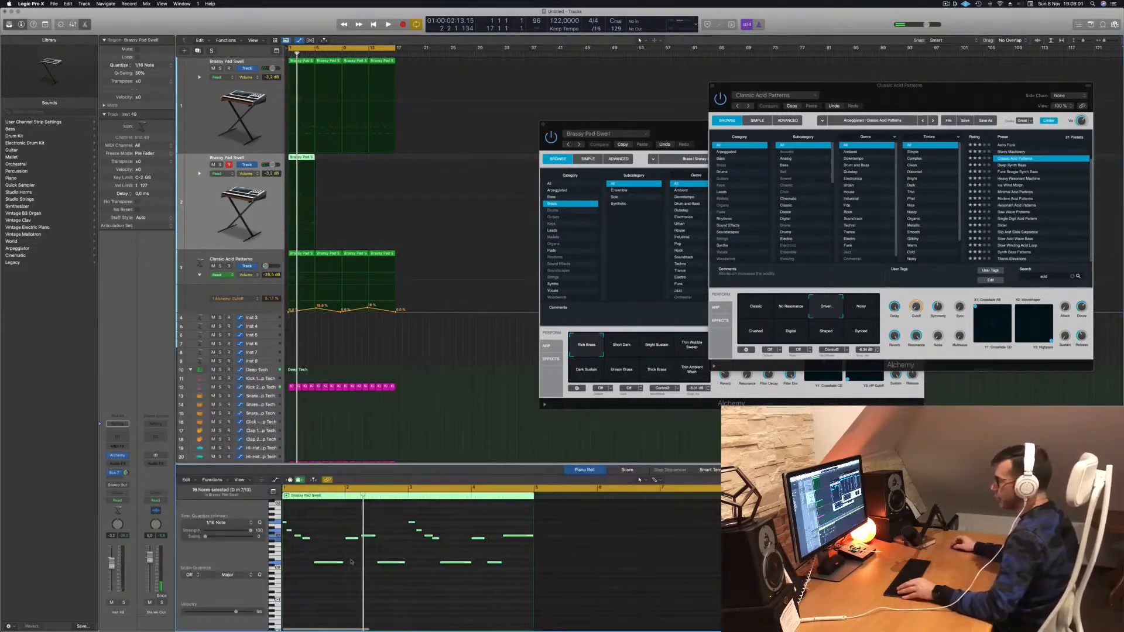
{"action": "left_click_drag", "start_coordinate": [295, 550], "coordinate": [536, 522]}
{"action": "key", "text": "Delete"}
{"action": "left_click_drag", "start_coordinate": [337, 539], "coordinate": [266, 508]}
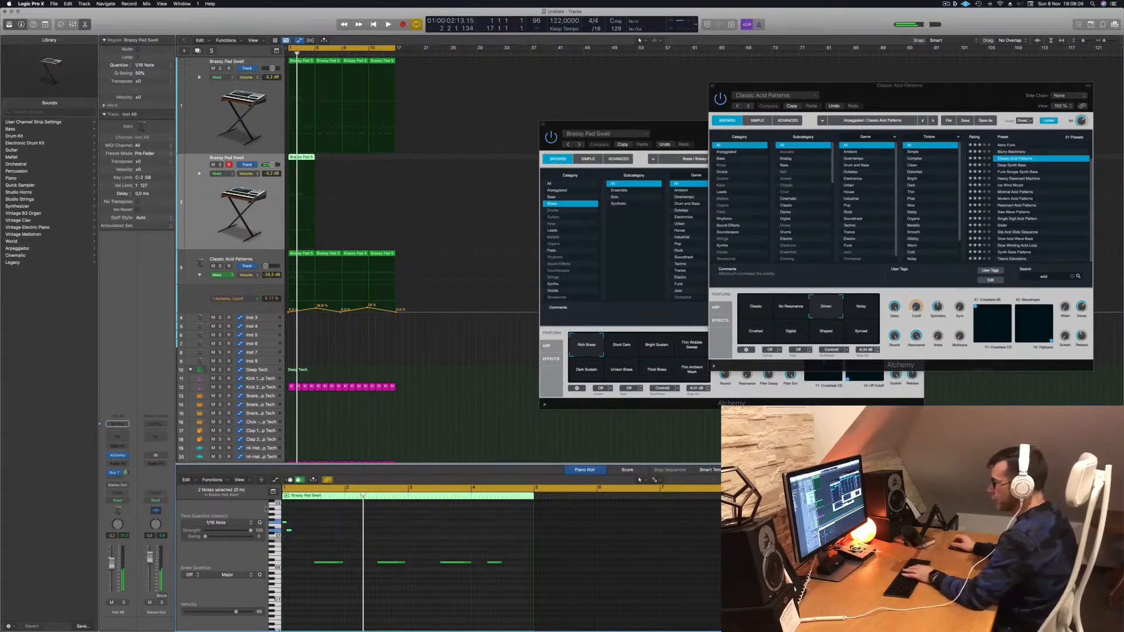
{"action": "key", "text": "Return"}
{"action": "key", "text": "space"}
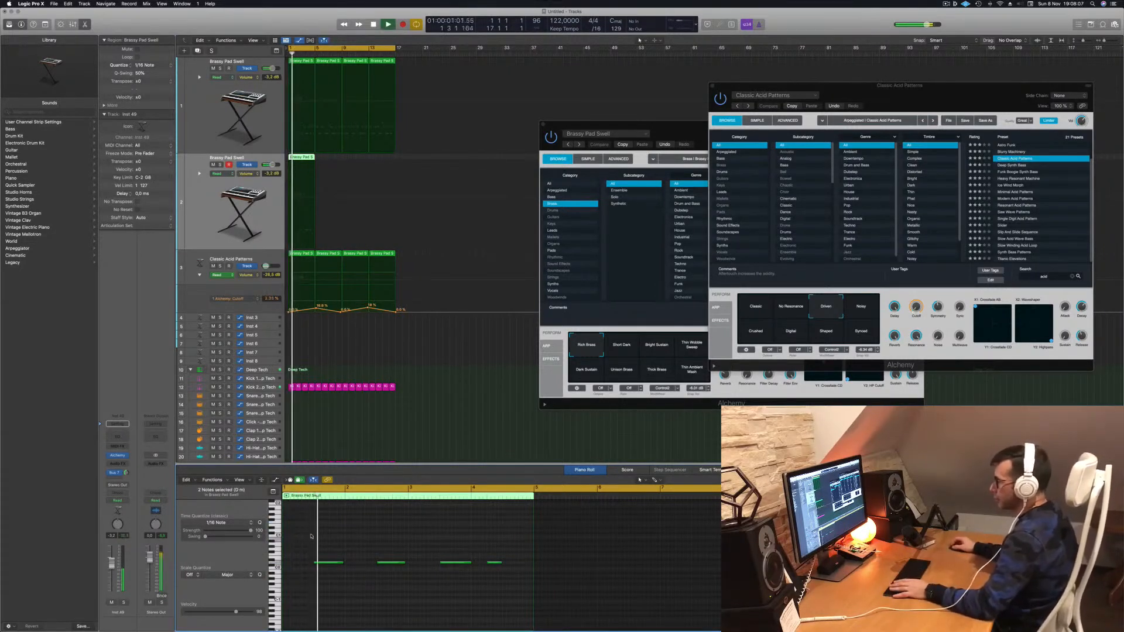
Transpose the four remaining low notes up one octave and replay the region from the start.
{"action": "key", "text": "space"}
{"action": "left_click_drag", "start_coordinate": [313, 550], "coordinate": [497, 571]}
{"action": "left_click", "coordinate": [506, 552]}
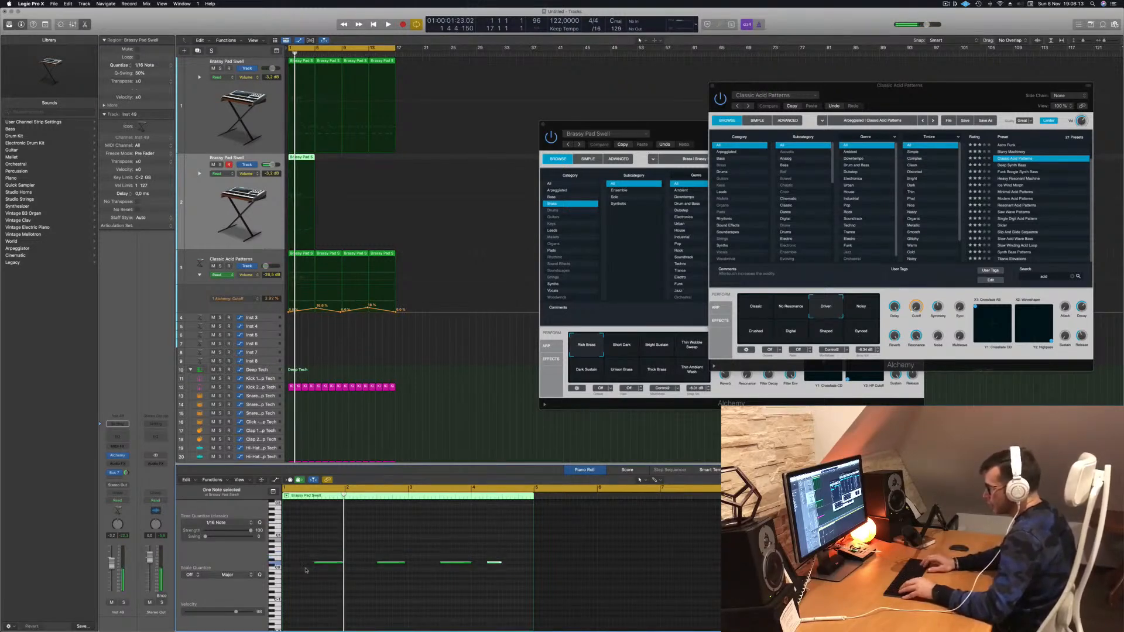
{"action": "key", "text": "alt+shift+Up"}
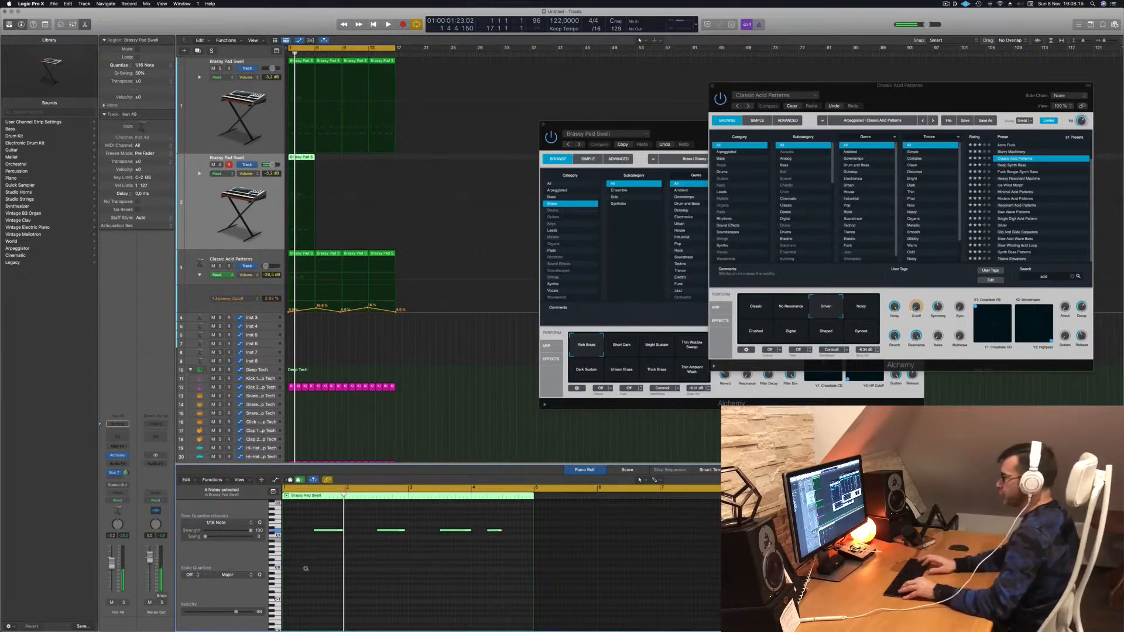
{"action": "key", "text": "Return"}
{"action": "key", "text": "space"}
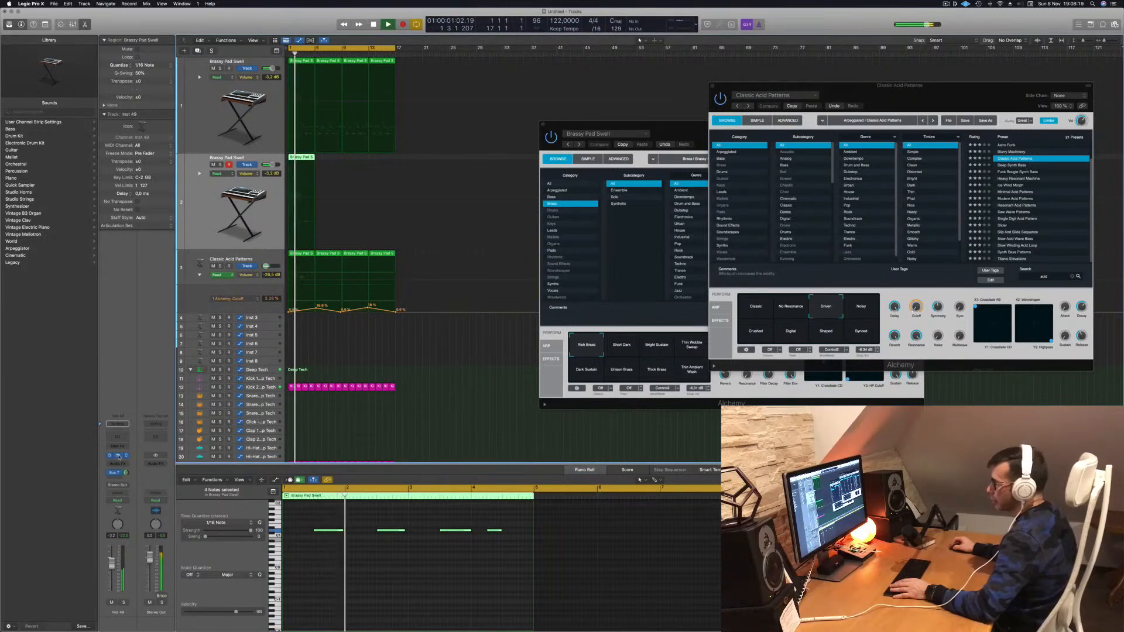
Open Alchemy on the duplicated track and filter its preset browser to the Bass category.
{"action": "left_click", "coordinate": [118, 455]}
{"action": "key", "text": "space"}
{"action": "left_click_drag", "start_coordinate": [555, 115], "coordinate": [747, 148]}
{"action": "key", "text": "Return"}
{"action": "key", "text": "space"}
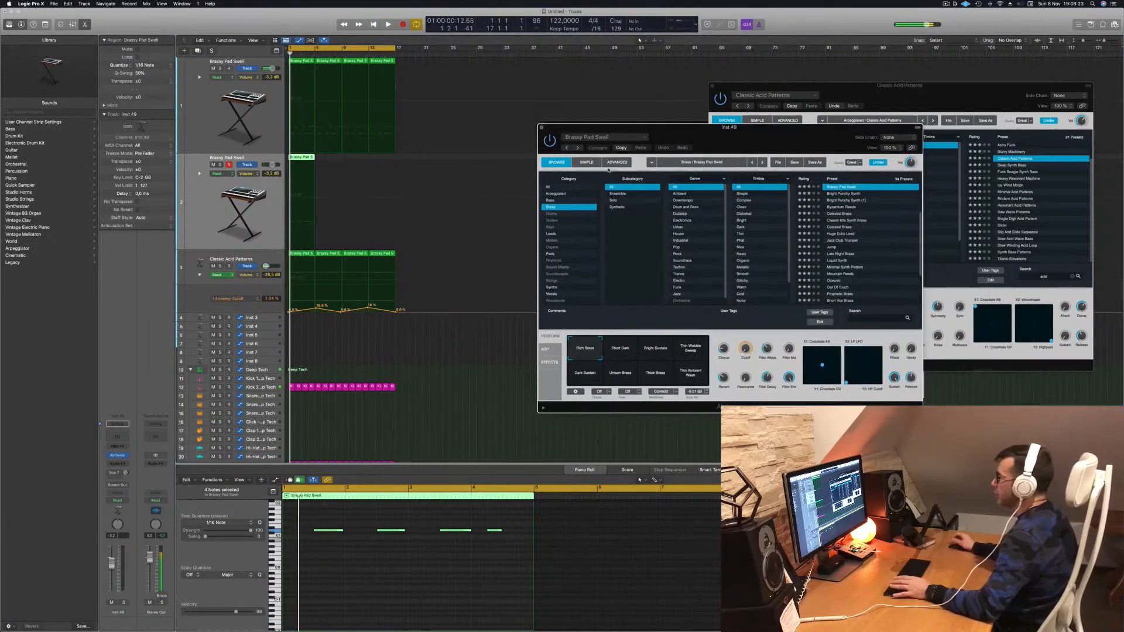
{"action": "left_click", "coordinate": [550, 201]}
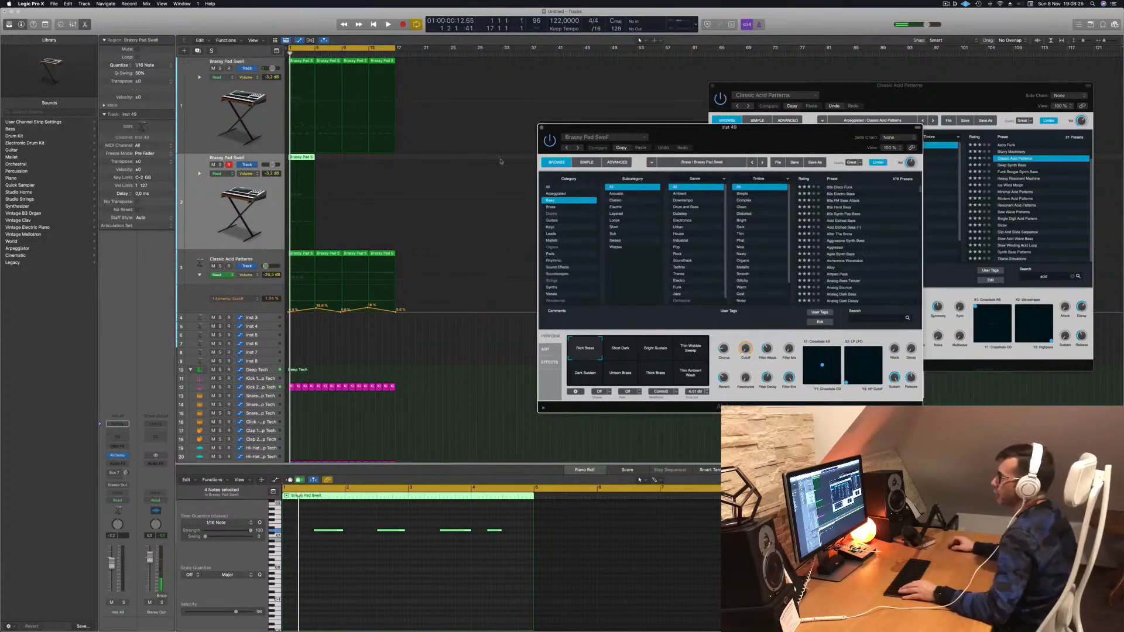
Copy the edited region along the duplicated track to fill the 16-bar loop and start playback.
{"action": "scroll", "coordinate": [299, 140], "scroll_direction": "down", "scroll_amount": 1}
{"action": "left_click_drag", "start_coordinate": [317, 159], "coordinate": [353, 160]}
{"action": "left_click", "coordinate": [298, 160], "text": "shift"}
{"action": "mouse_move", "coordinate": [716, 127]}
{"action": "left_mouse_down"}
{"action": "mouse_move", "coordinate": [672, 135]}
{"action": "mouse_move", "coordinate": [713, 143]}
{"action": "left_mouse_up"}
{"action": "key", "text": "space"}
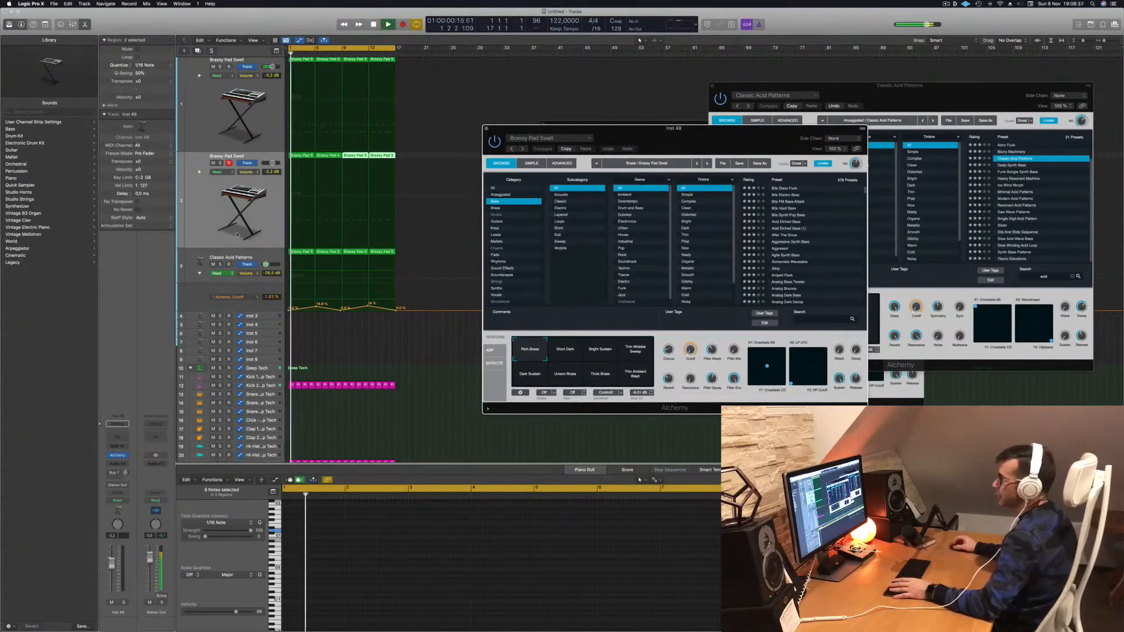
Audition the bass presets 80s Hard Bass, Acid Etched Bass and Aggressor against the playing loop.
{"action": "left_click", "coordinate": [785, 209]}
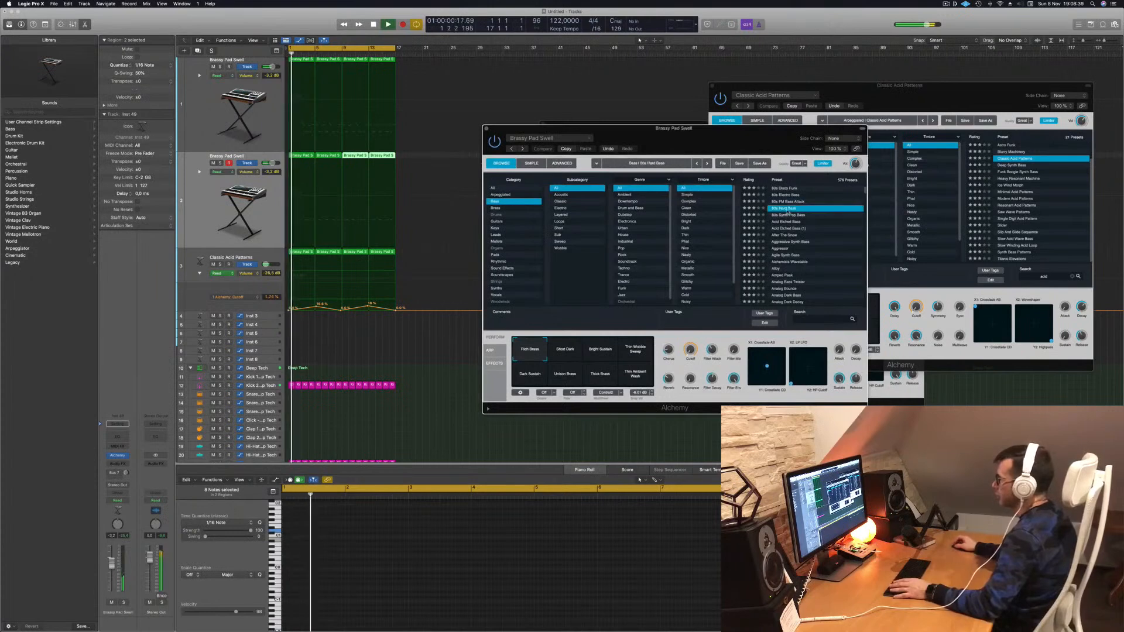
{"action": "key", "text": "space"}
{"action": "key", "text": "space"}
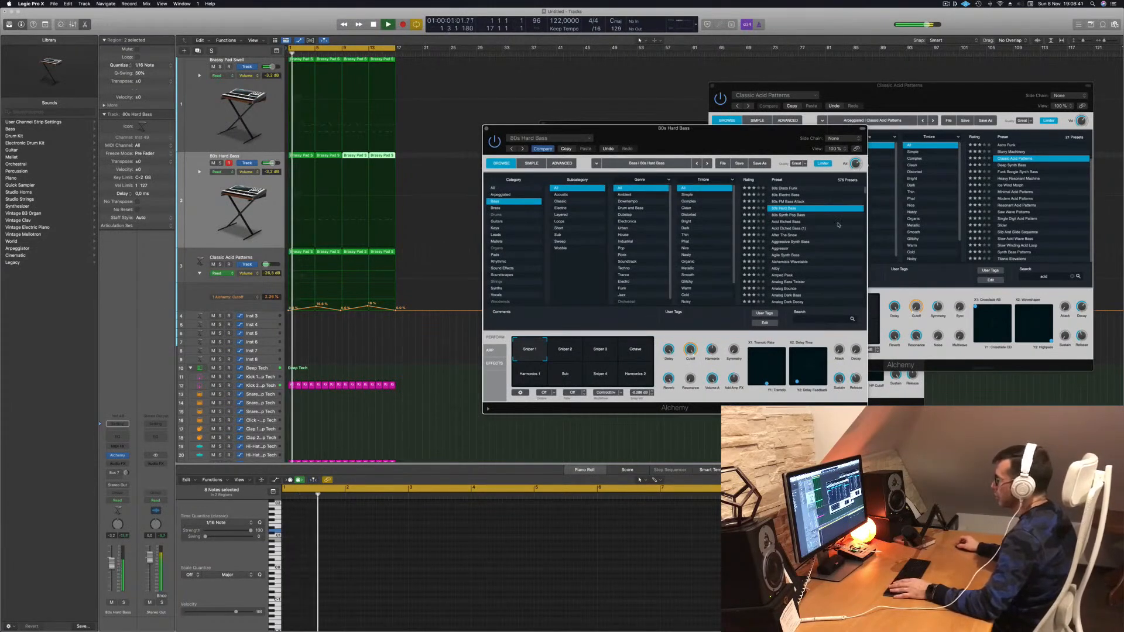
{"action": "left_click", "coordinate": [784, 221]}
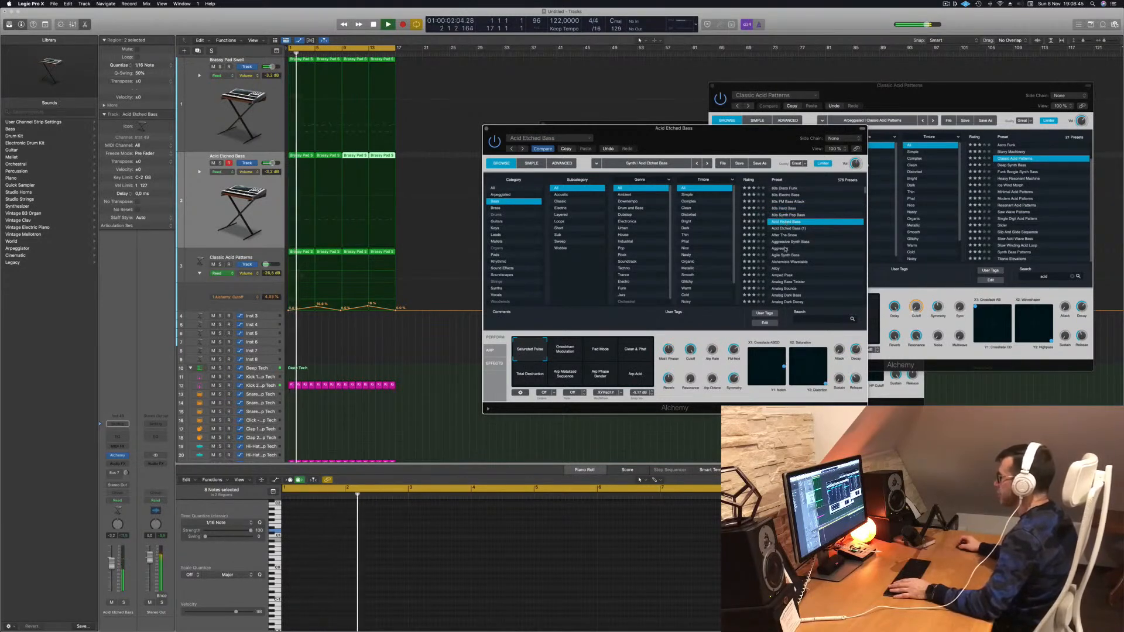
{"action": "left_click", "coordinate": [785, 249]}
{"action": "scroll", "coordinate": [834, 253], "scroll_direction": "down", "scroll_amount": 3}
{"action": "key", "text": "space"}
{"action": "key", "text": "space"}
{"action": "scroll", "coordinate": [834, 253], "scroll_direction": "down", "scroll_amount": 1}
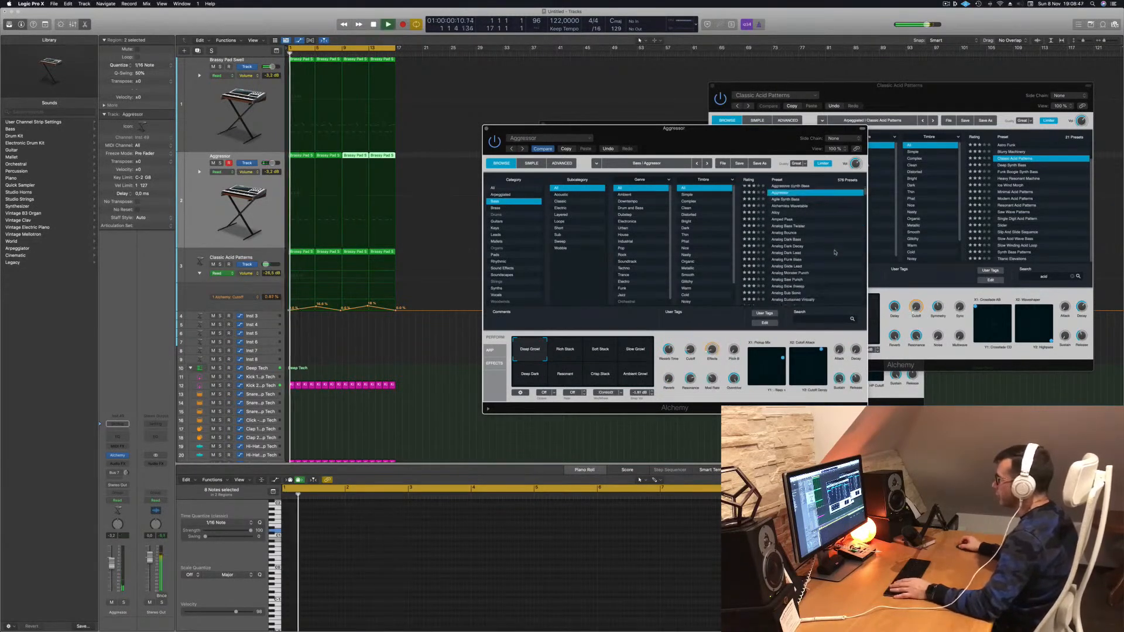
{"action": "scroll", "coordinate": [835, 253], "scroll_direction": "down", "scroll_amount": 4}
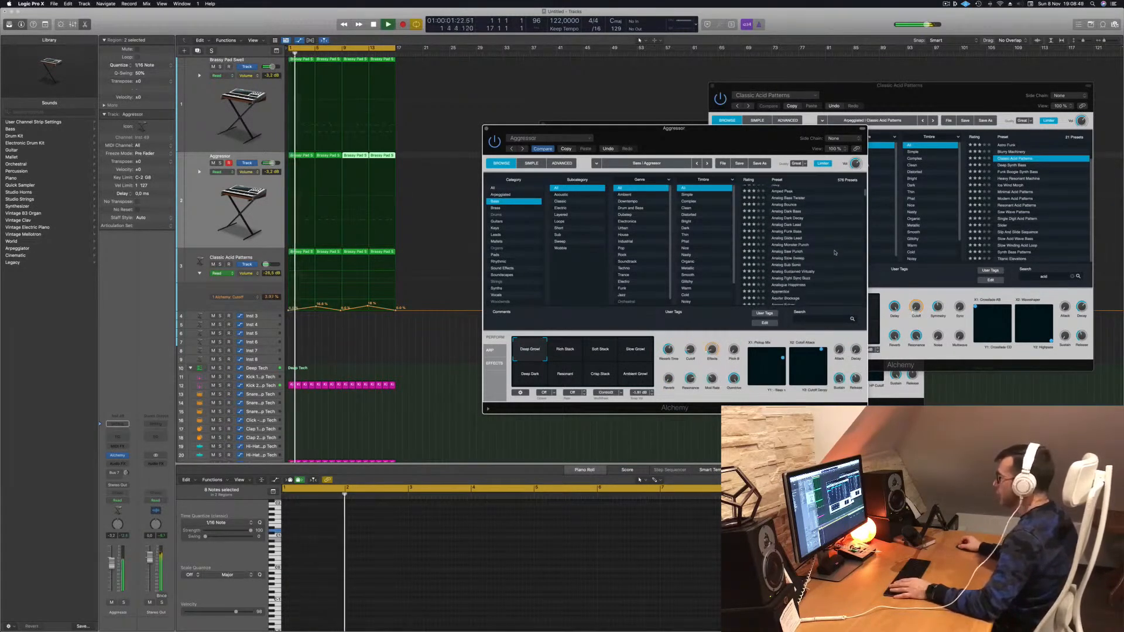
Try the Analog Saw Punch preset, load Analog Sub Sonic for the bass track instead, and replay the loop.
{"action": "left_click", "coordinate": [794, 252]}
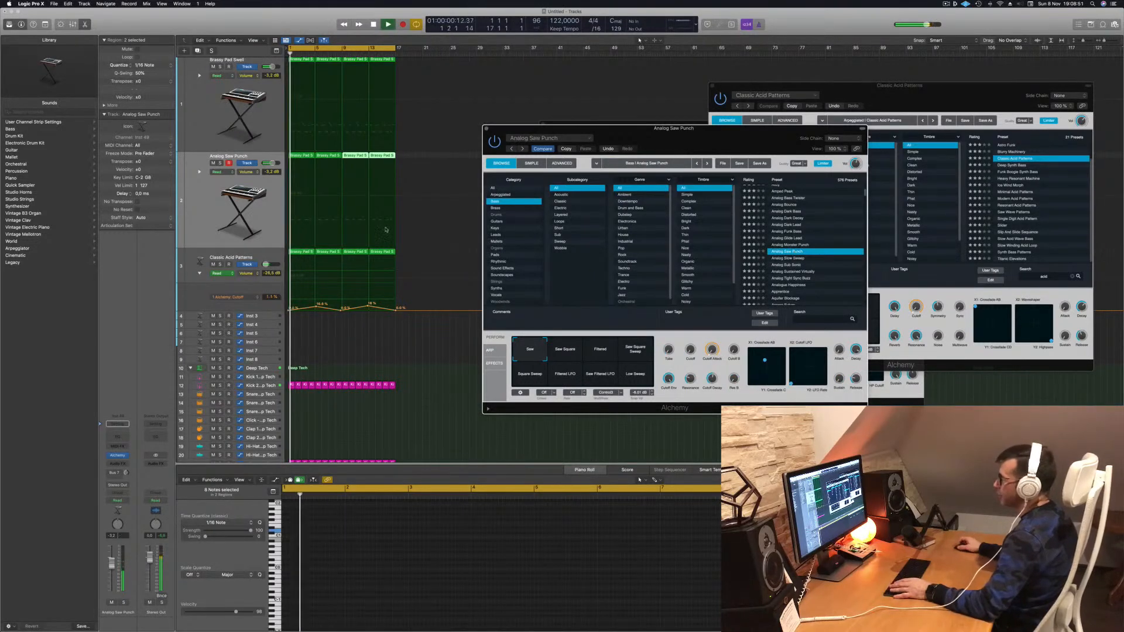
{"action": "left_click", "coordinate": [790, 265]}
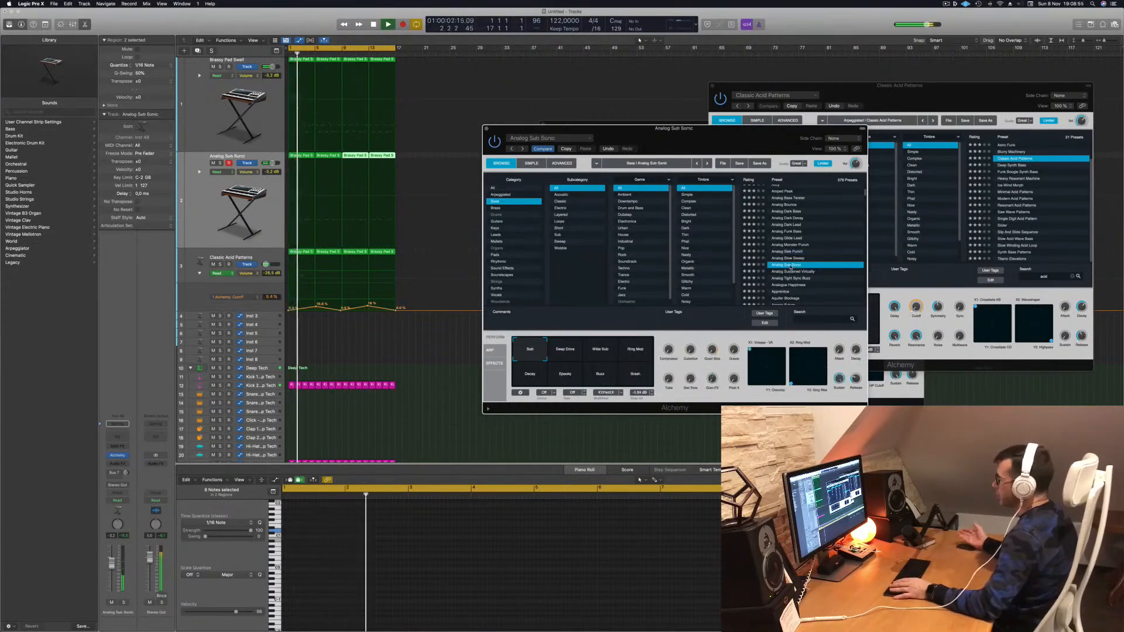
{"action": "key", "text": "space"}
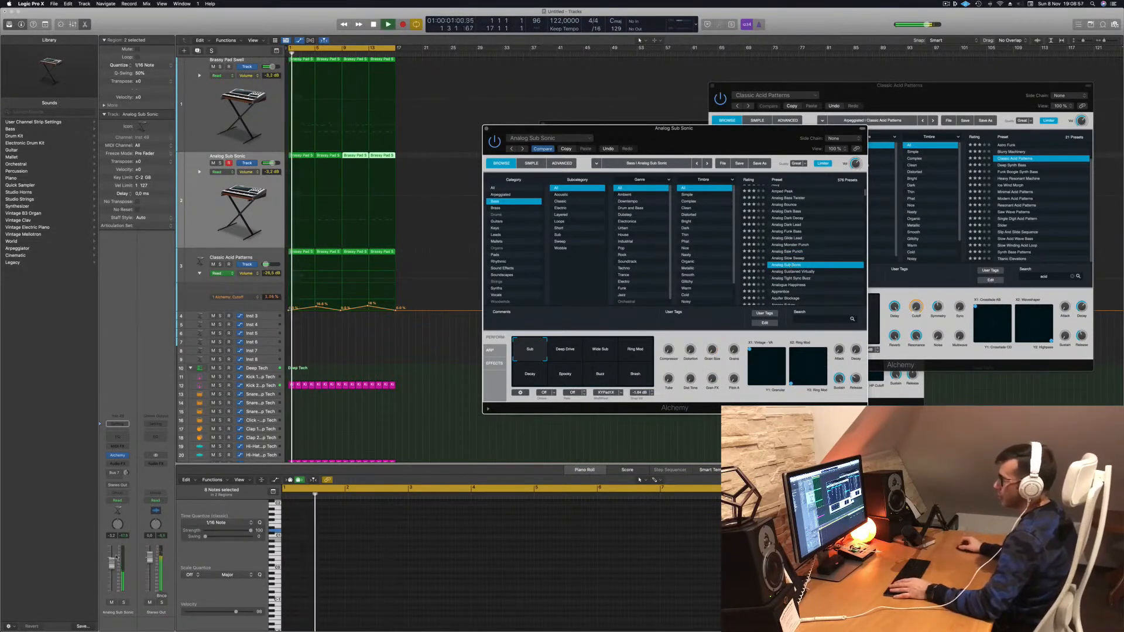
Lower the Analog Sub Sonic channel's volume and listen to it soloed before returning to the full mix.
{"action": "left_click_drag", "start_coordinate": [674, 129], "coordinate": [610, 143]}
{"action": "left_click_drag", "start_coordinate": [111, 563], "coordinate": [112, 567]}
{"action": "left_click", "coordinate": [122, 602]}
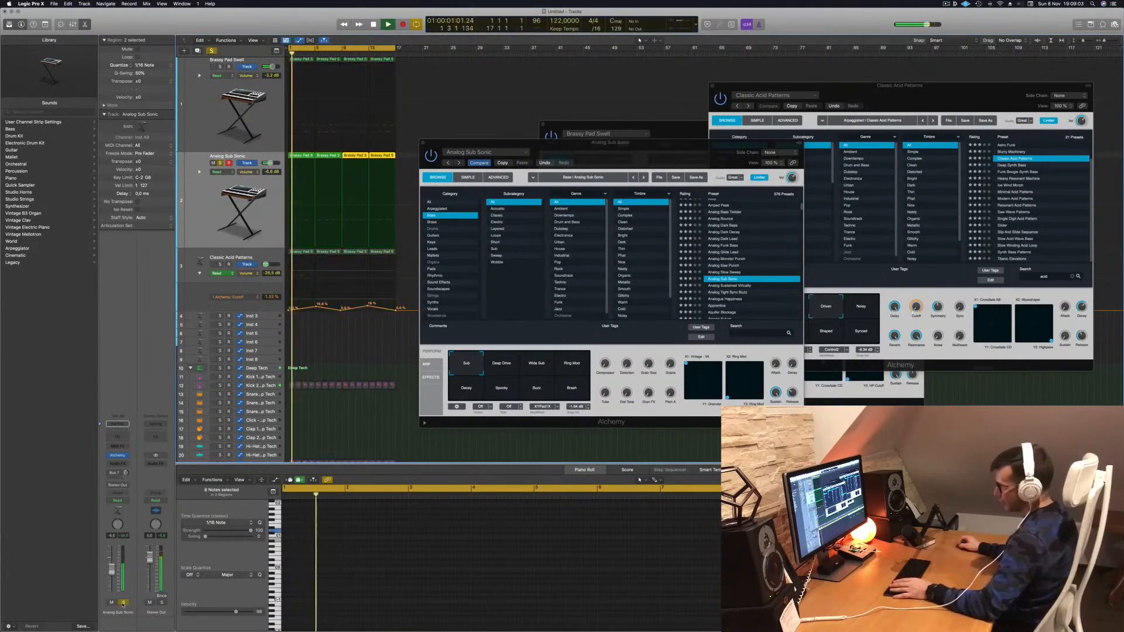
{"action": "left_click", "coordinate": [123, 603]}
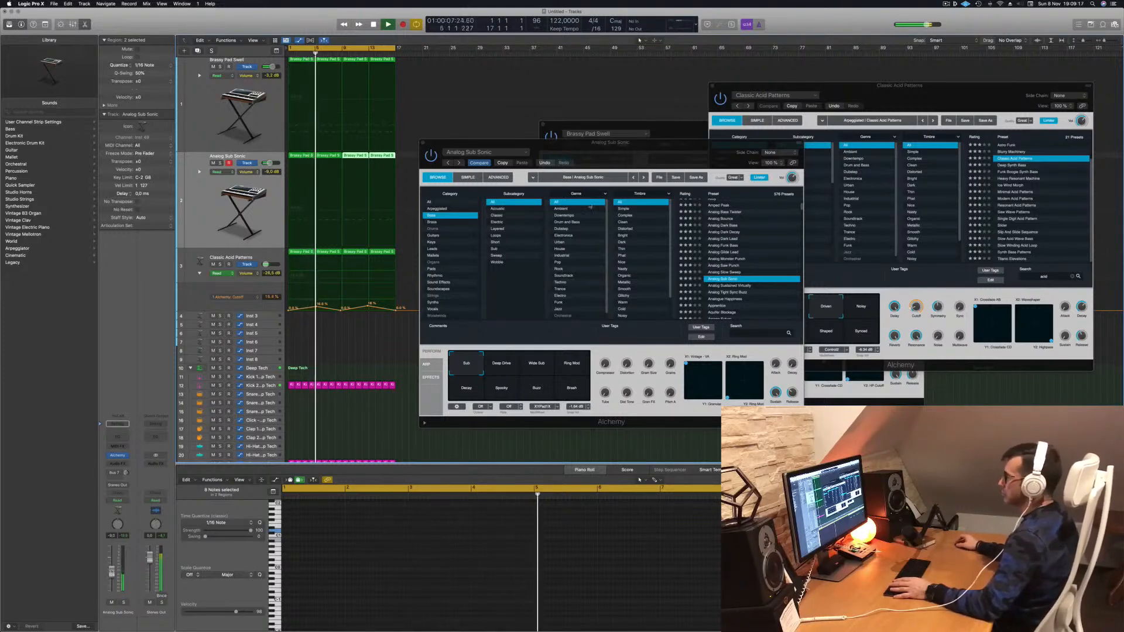
Close the Alchemy windows for Analog Sub Sonic, Brassy Pad Swell and Classic Acid Patterns.
{"action": "left_click_drag", "start_coordinate": [631, 154], "coordinate": [584, 165]}
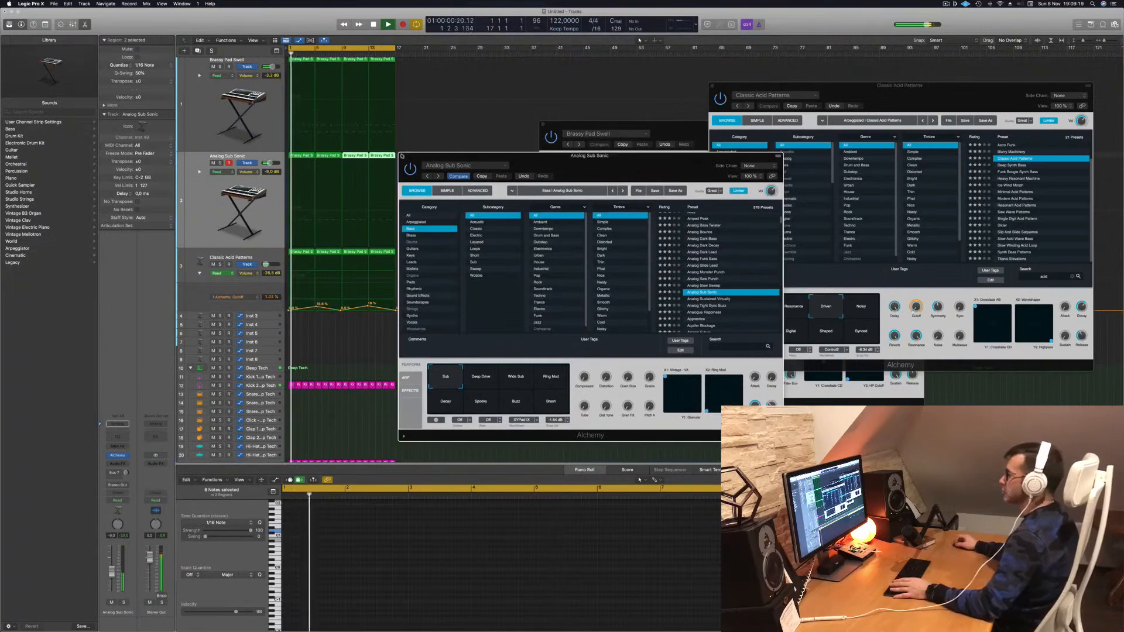
{"action": "left_click", "coordinate": [401, 157]}
{"action": "left_click_drag", "start_coordinate": [654, 132], "coordinate": [477, 136]}
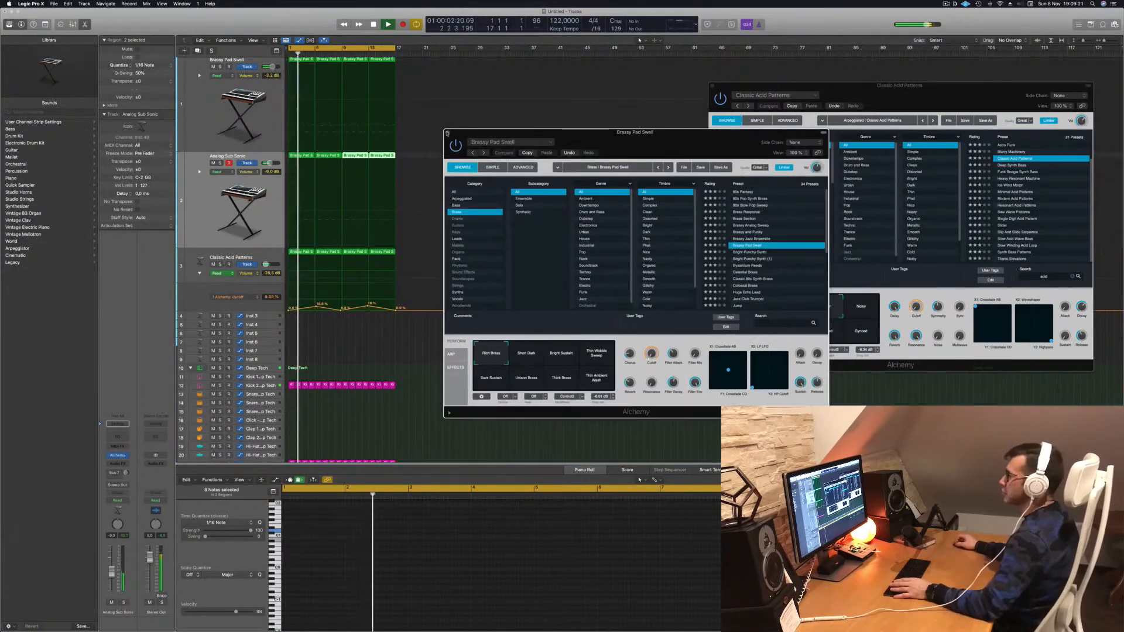
{"action": "left_click", "coordinate": [447, 132]}
{"action": "scroll", "coordinate": [448, 194], "scroll_direction": "down", "scroll_amount": 10}
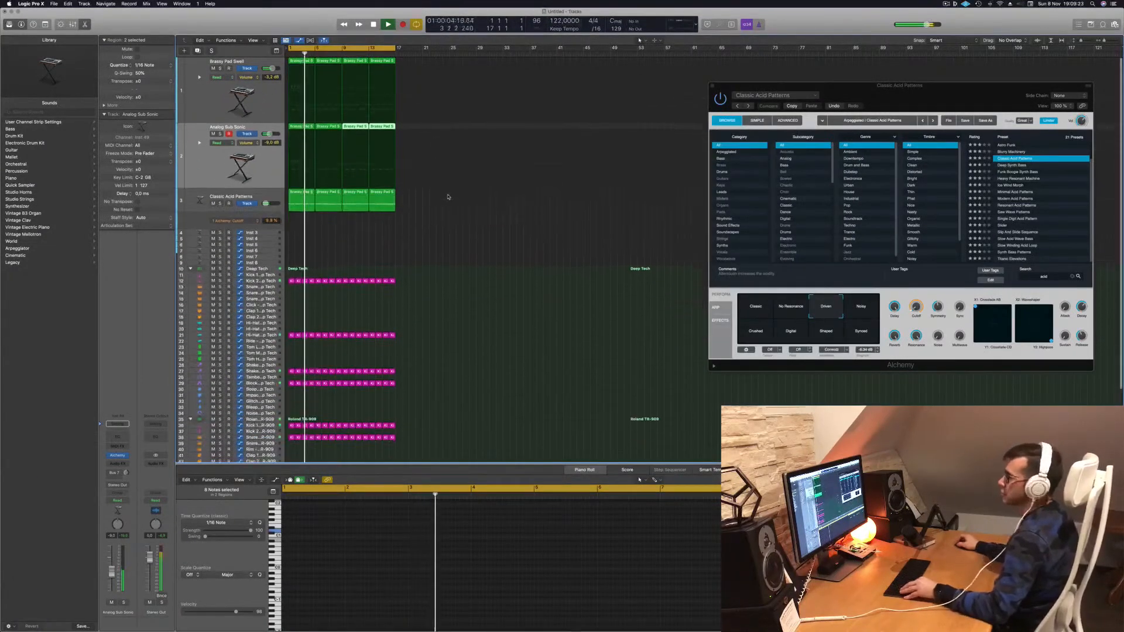
{"action": "left_click_drag", "start_coordinate": [822, 90], "coordinate": [583, 128]}
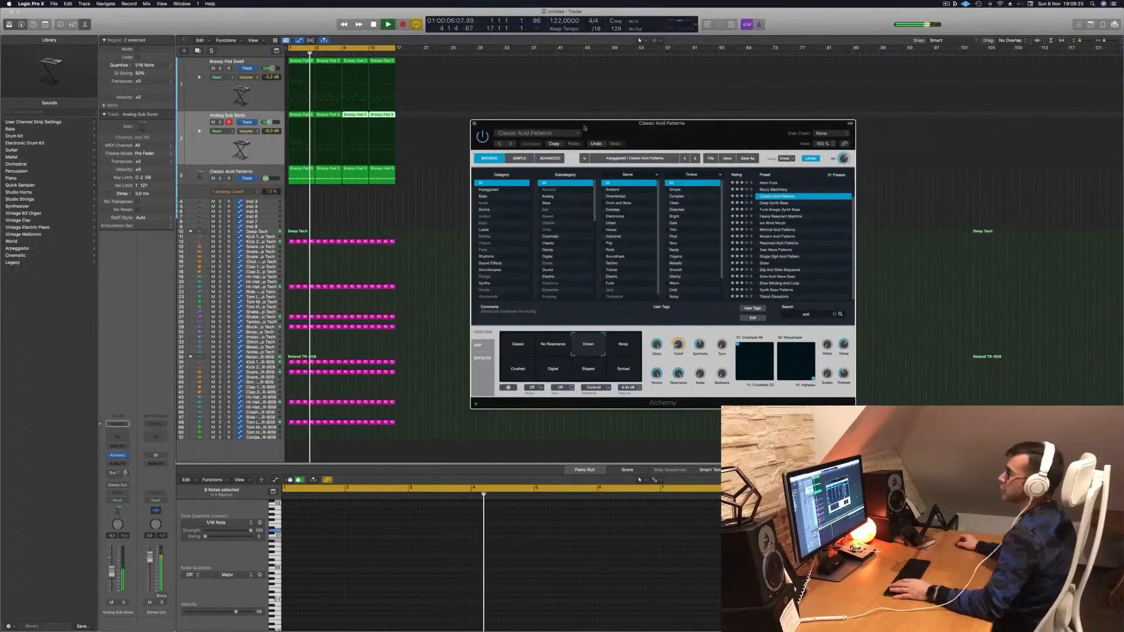
{"action": "left_click", "coordinate": [474, 123]}
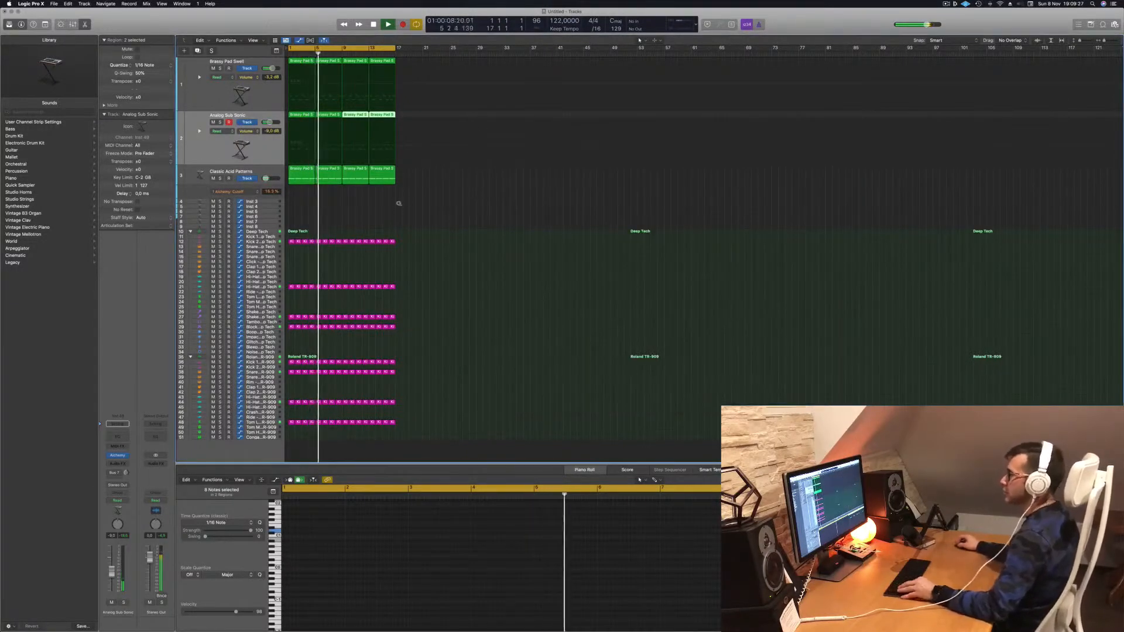
Select the Brassy Pad Swell track and replay the loop from the start.
{"action": "scroll", "coordinate": [399, 204], "scroll_direction": "right", "scroll_amount": 5}
{"action": "left_click", "coordinate": [227, 88]}
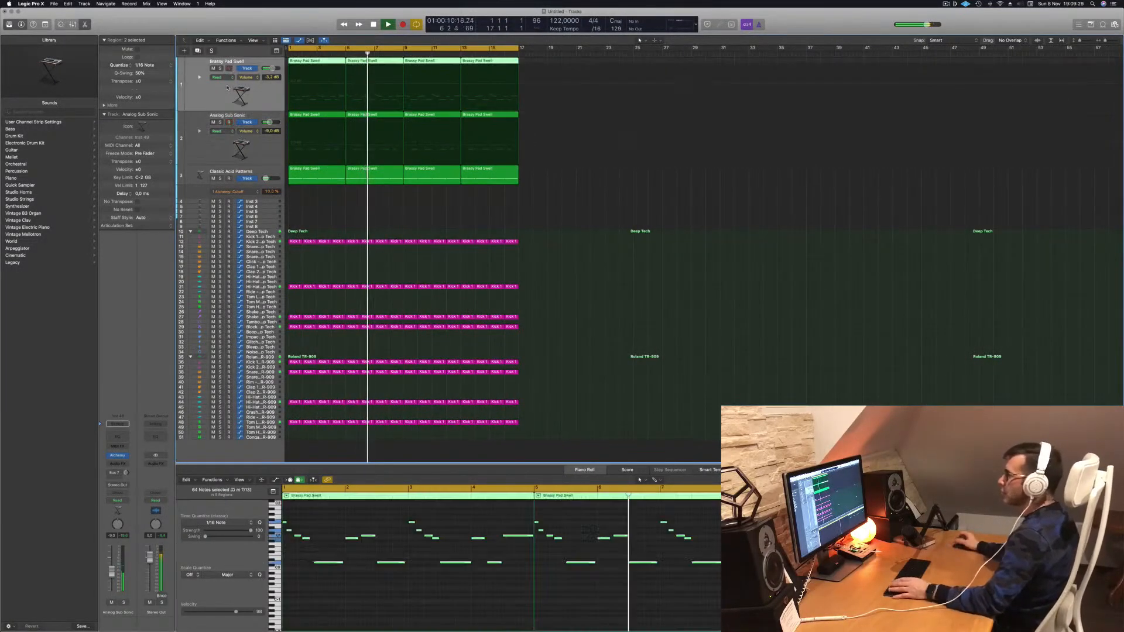
{"action": "key", "text": "Return"}
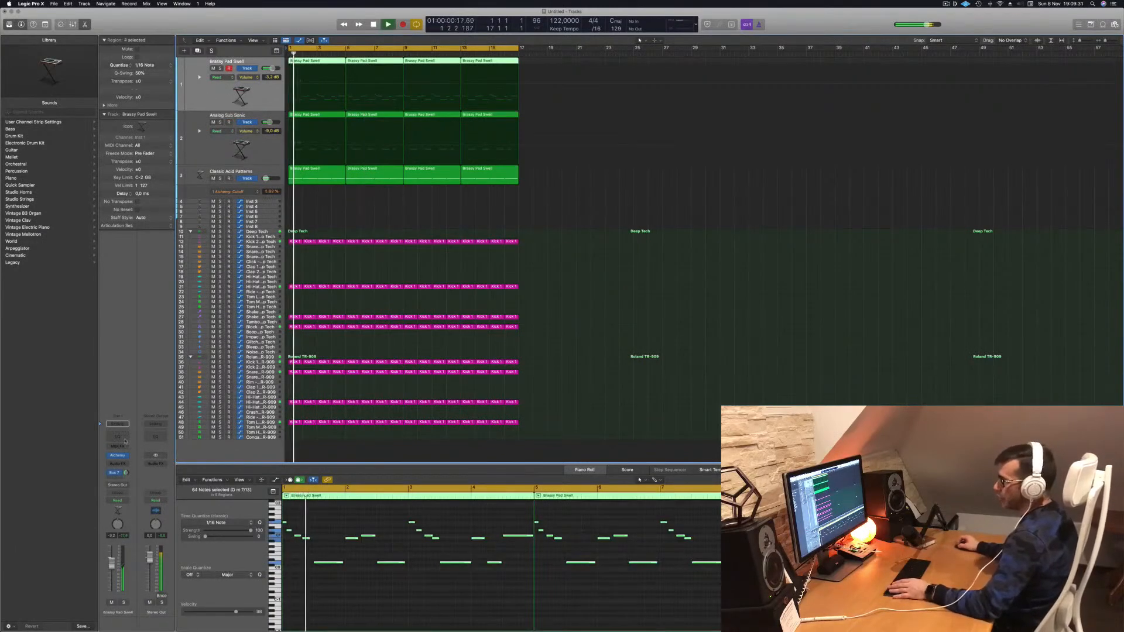
Open Alchemy on the Brassy Pad Swell track, replay the loop and try a higher filter cutoff.
{"action": "left_click", "coordinate": [117, 456]}
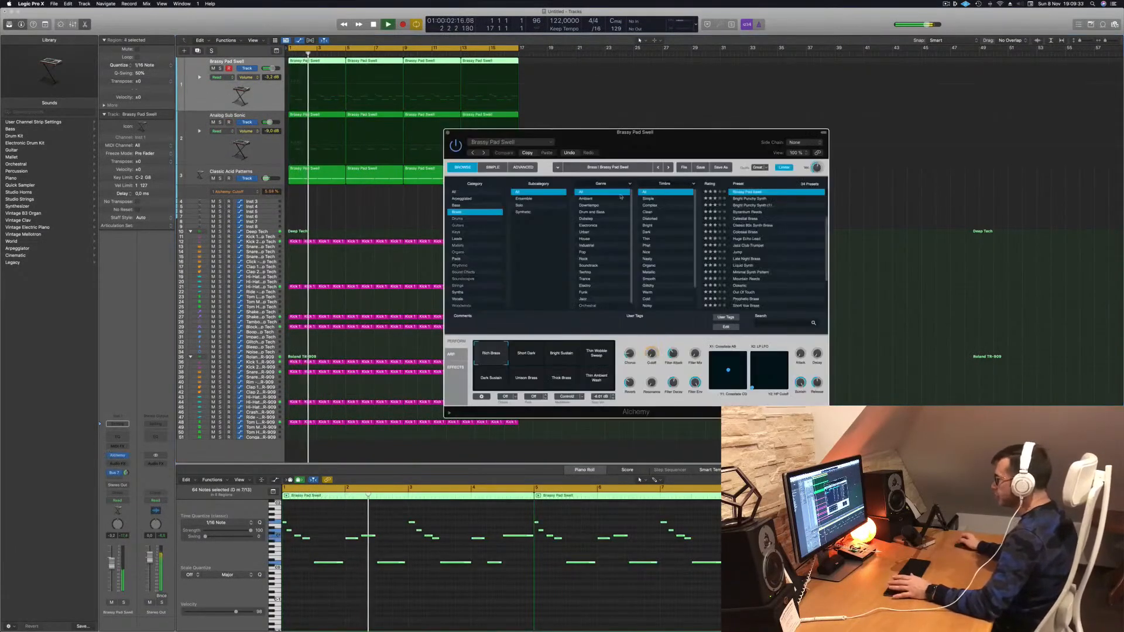
{"action": "left_click_drag", "start_coordinate": [705, 145], "coordinate": [720, 144]}
{"action": "key", "text": "space"}
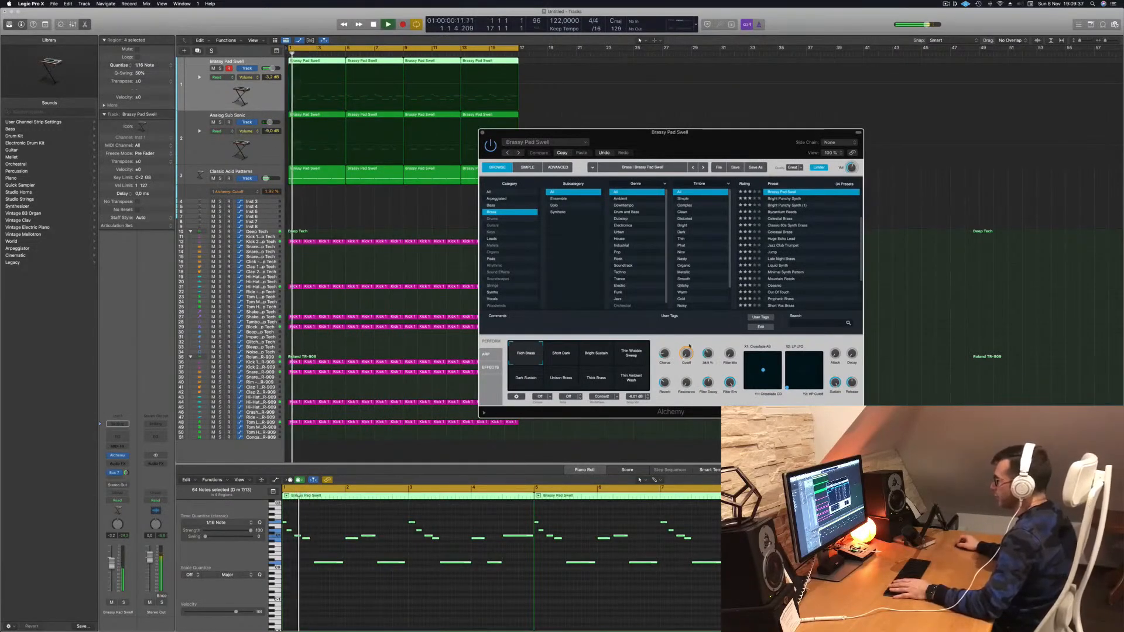
{"action": "left_click_drag", "start_coordinate": [686, 357], "coordinate": [688, 321]}
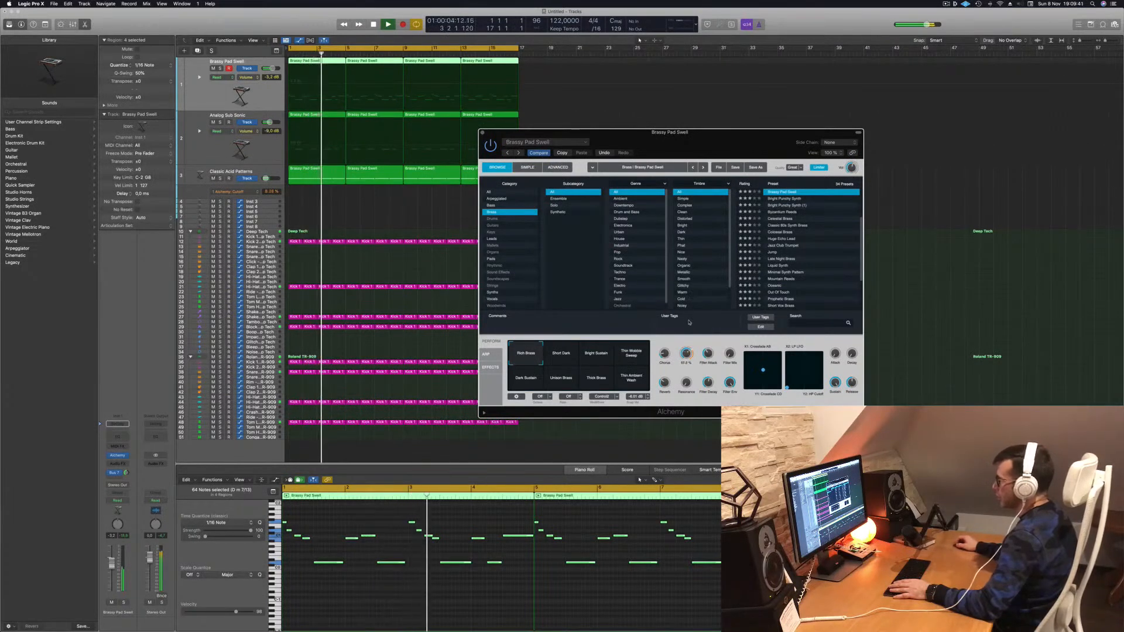
Try the Thick Brass variation with a lowered cutoff, replay the loop, and return to Rich Brass.
{"action": "left_click", "coordinate": [596, 379]}
{"action": "left_click_drag", "start_coordinate": [687, 366], "coordinate": [684, 369]}
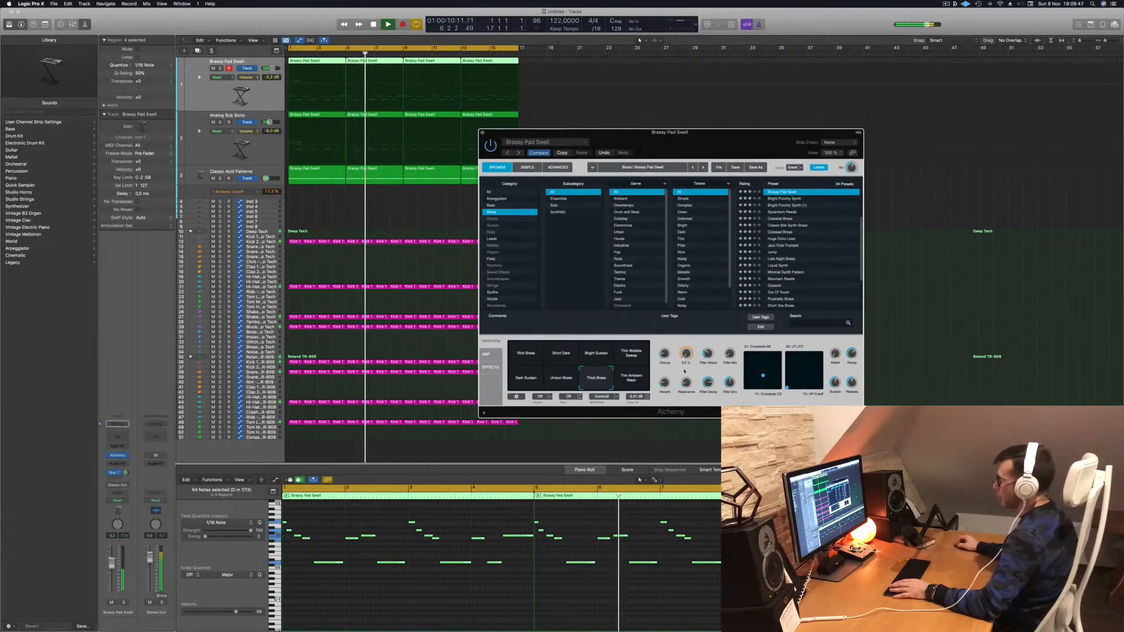
{"action": "key", "text": "Return"}
{"action": "left_click", "coordinate": [526, 354]}
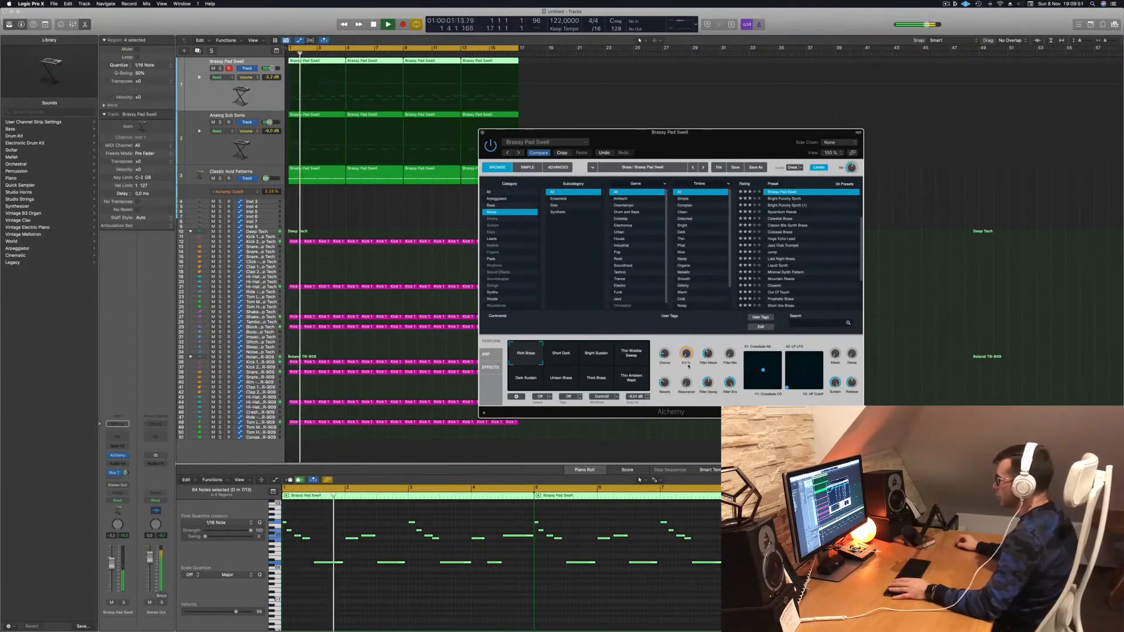
Adjust the Brassy Pad Swell filter controls, replay the loop, and move the Alchemy window clear of the regions.
{"action": "mouse_move", "coordinate": [710, 381]}
{"action": "left_mouse_down"}
{"action": "mouse_move", "coordinate": [713, 357]}
{"action": "mouse_move", "coordinate": [712, 378]}
{"action": "left_mouse_up"}
{"action": "key", "text": "Return"}
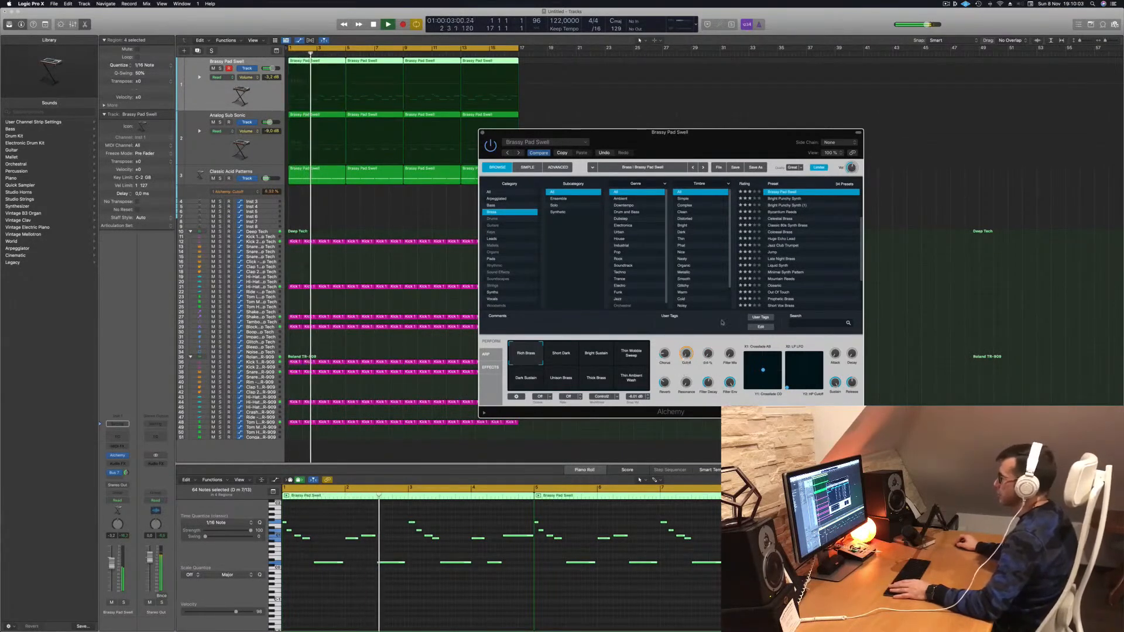
{"action": "left_click_drag", "start_coordinate": [722, 143], "coordinate": [785, 162]}
{"action": "key", "text": "space"}
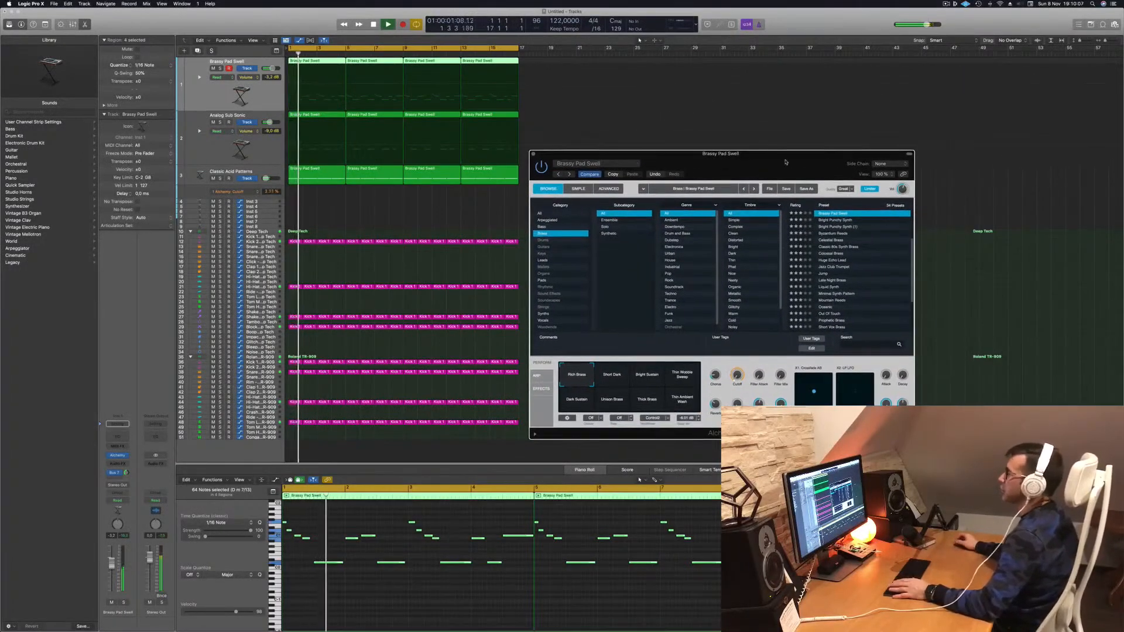
{"action": "left_click_drag", "start_coordinate": [799, 153], "coordinate": [837, 116]}
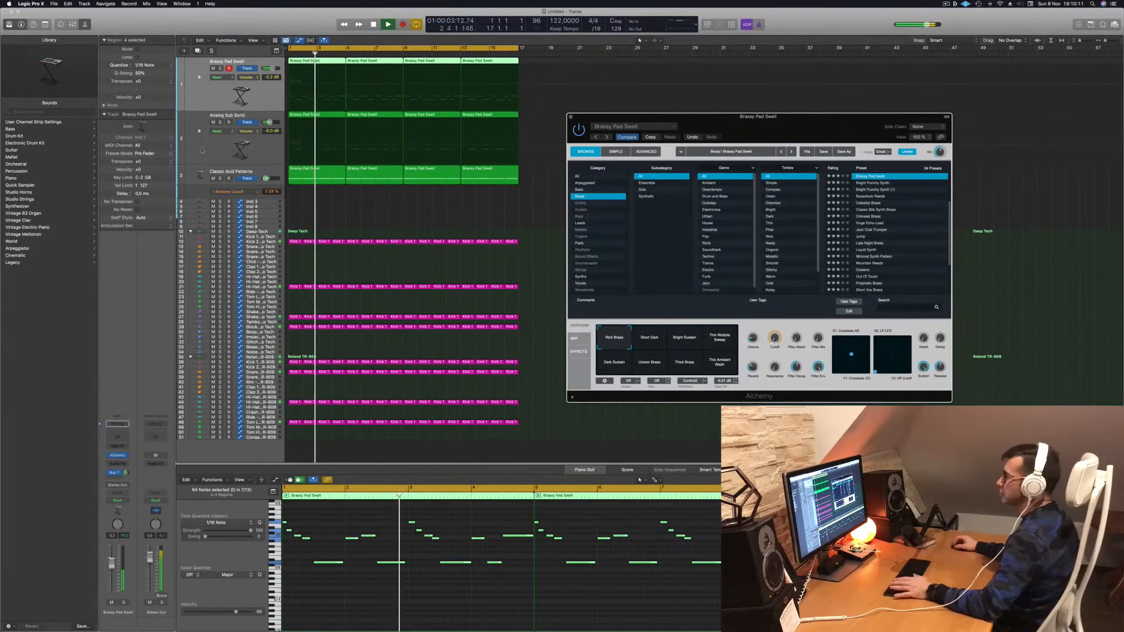
Lower the Analog Sub Sonic track's volume while replaying the loop, and close the Brassy Pad Swell Alchemy window.
{"action": "left_click", "coordinate": [219, 150]}
{"action": "key", "text": "space"}
{"action": "key", "text": "space"}
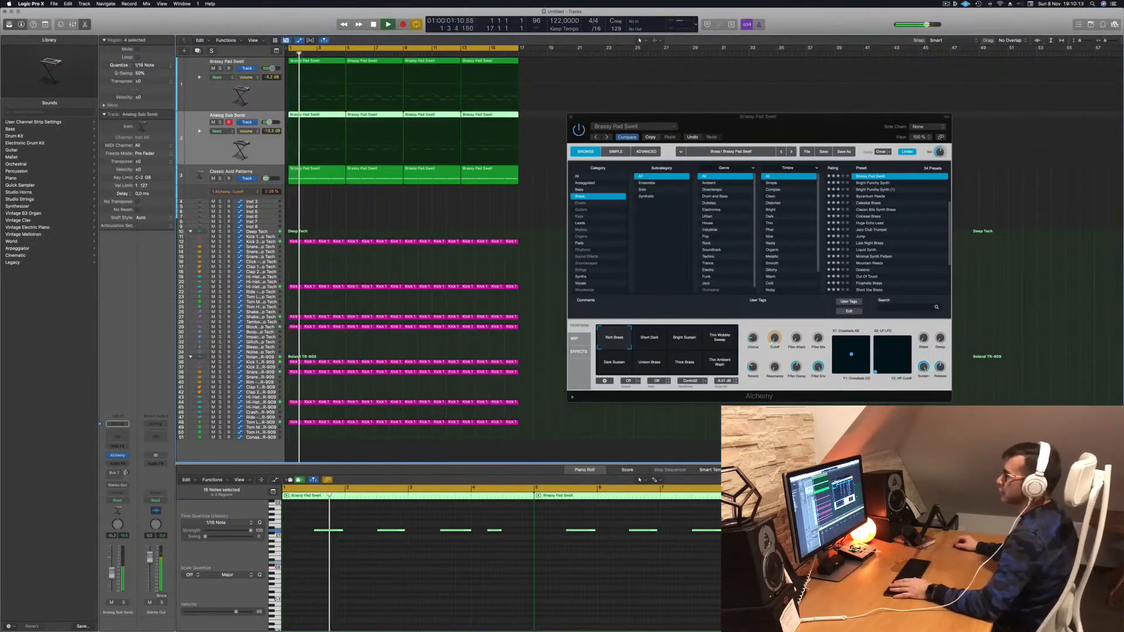
{"action": "left_click_drag", "start_coordinate": [570, 118], "coordinate": [545, 127]}
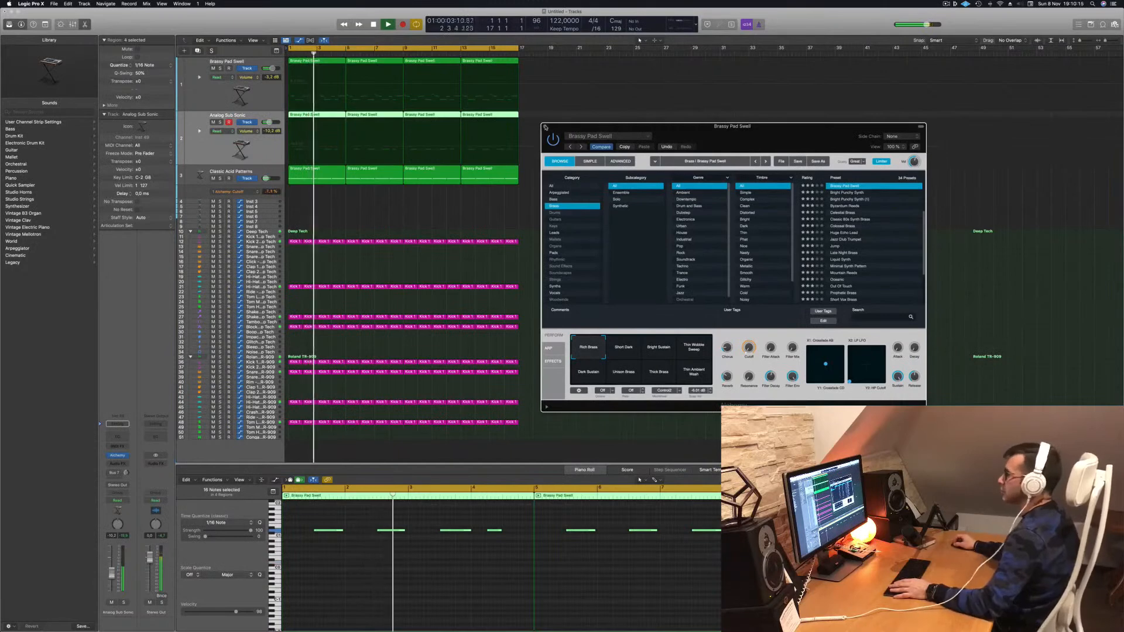
{"action": "left_click", "coordinate": [545, 126]}
Replay the loop from the start to check the mix, and select the Block - Deep Tech drum track.
{"action": "key", "text": "space"}
{"action": "key", "text": "space"}
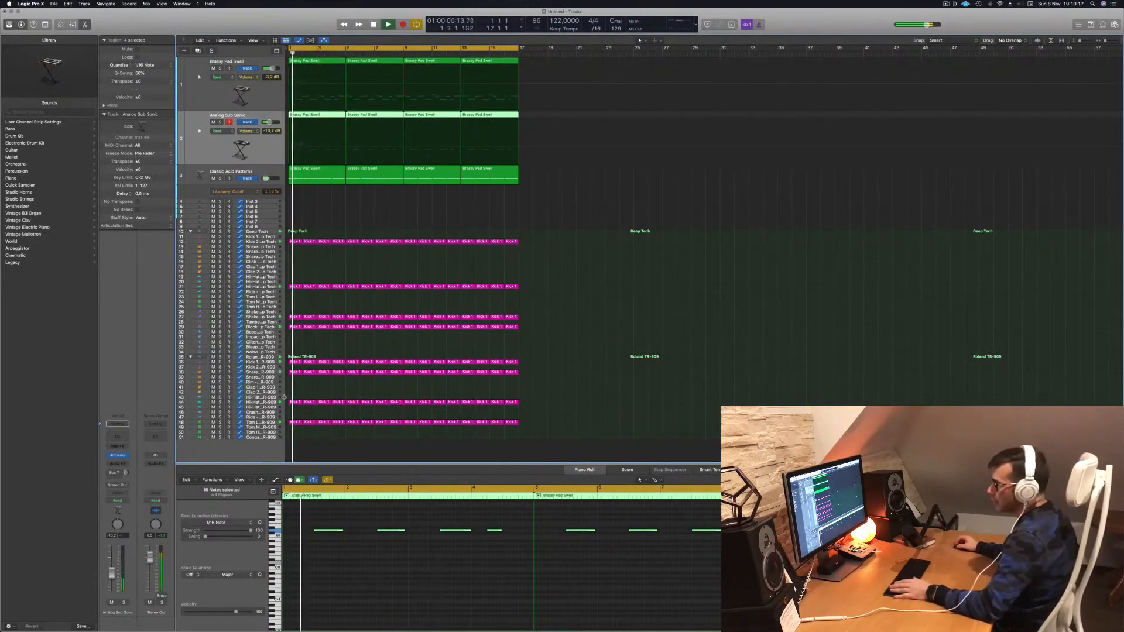
{"action": "key", "text": "space"}
{"action": "key", "text": "space"}
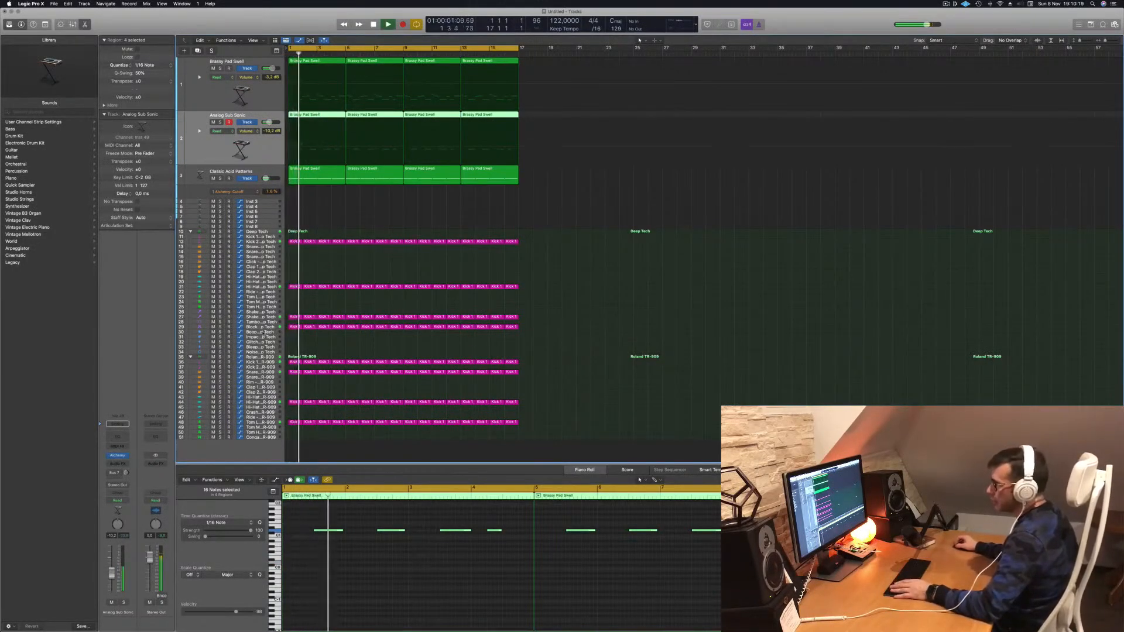
{"action": "left_click", "coordinate": [260, 327]}
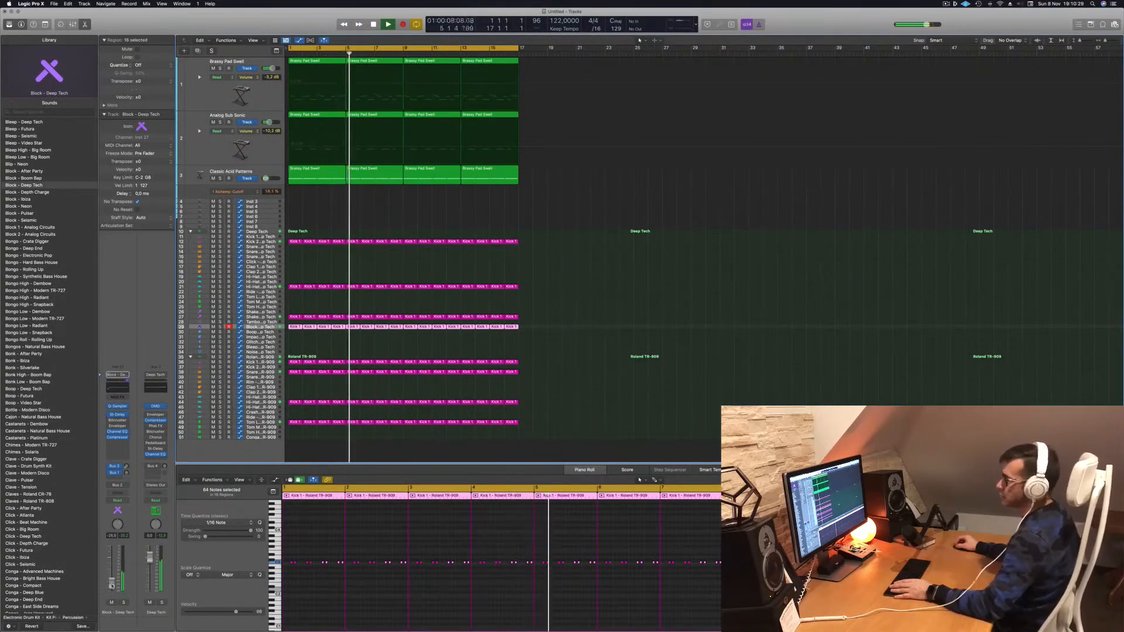
In the first Classic Acid Patterns region, delete the last three notes and stretch the remaining note across all four bars.
{"action": "left_click", "coordinate": [320, 176]}
{"action": "key", "text": "Return"}
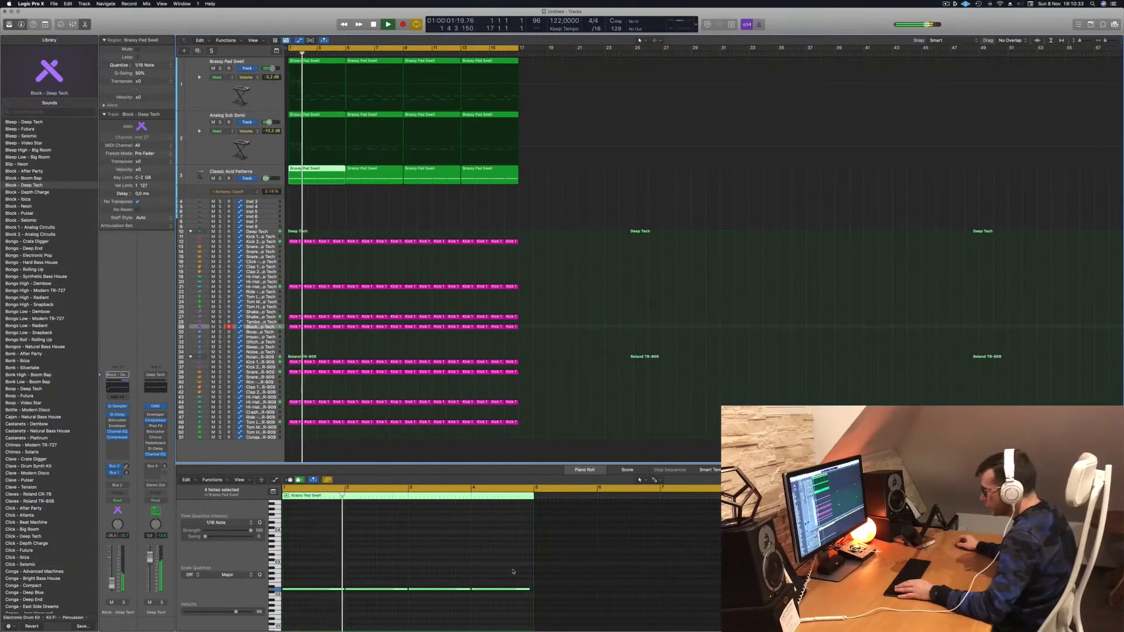
{"action": "left_click_drag", "start_coordinate": [379, 578], "coordinate": [520, 596]}
{"action": "key", "text": "Delete"}
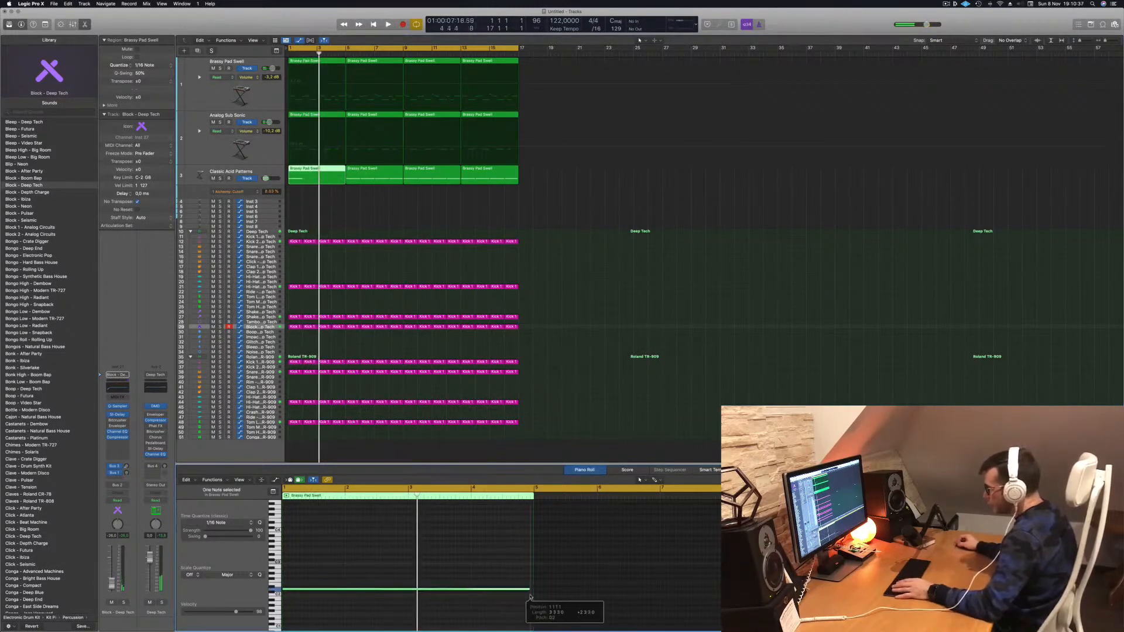
{"action": "key", "text": "space"}
Replace the last three Classic Acid Patterns regions with copies of the edited first region, filling the 16-bar loop.
{"action": "left_click_drag", "start_coordinate": [550, 178], "coordinate": [377, 187]}
{"action": "key", "text": "Delete"}
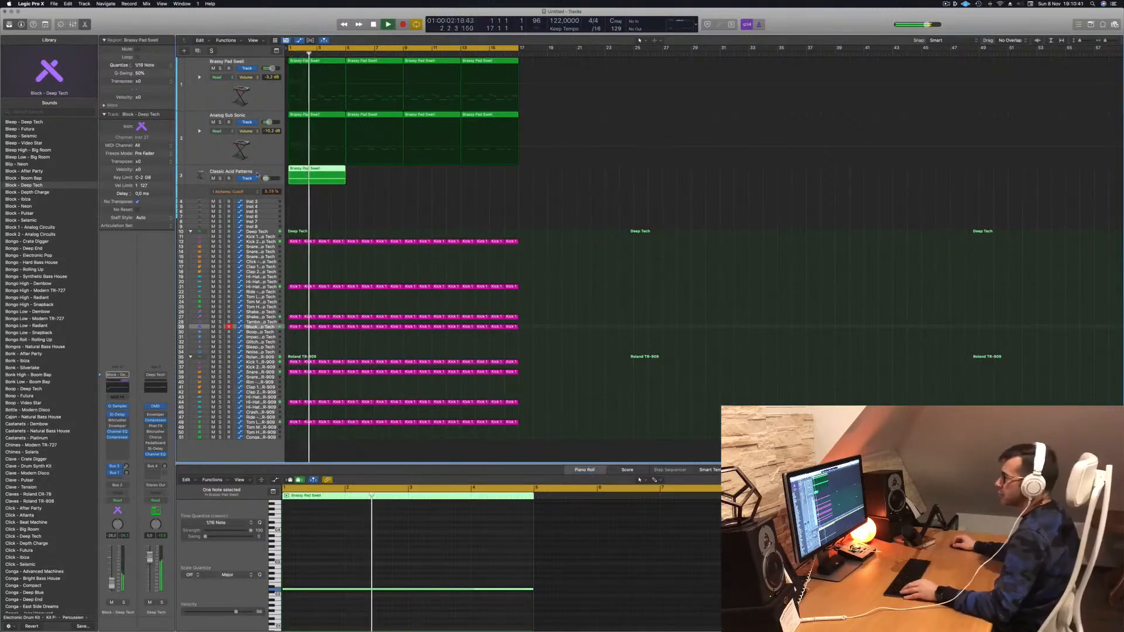
{"action": "left_click", "coordinate": [257, 175]}
{"action": "left_click_drag", "start_coordinate": [250, 183], "coordinate": [247, 221]}
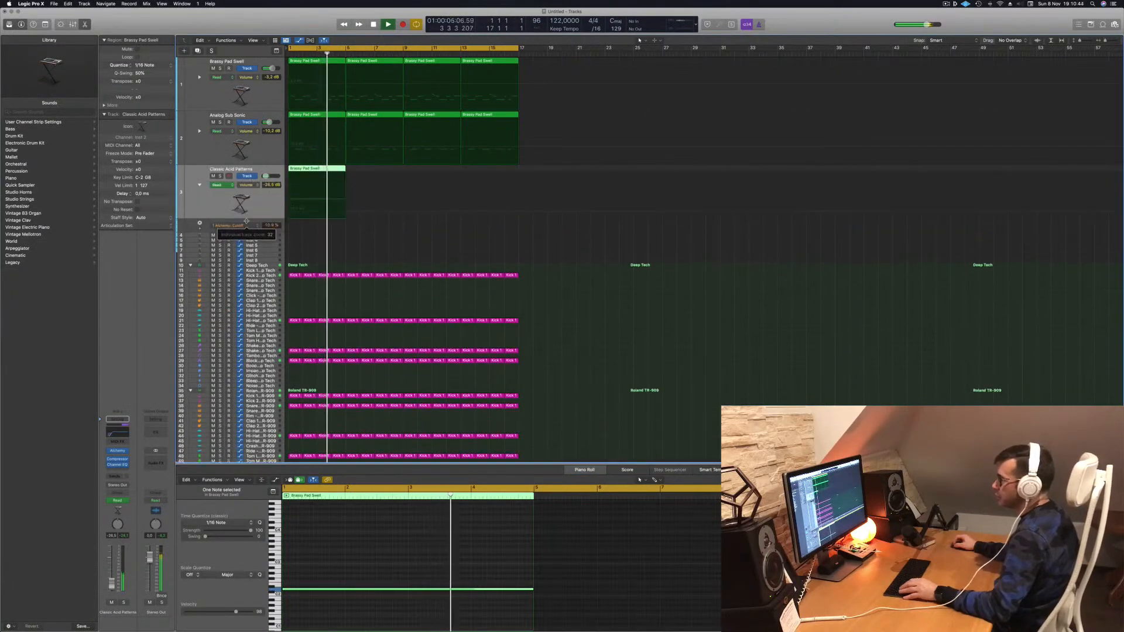
{"action": "left_click_drag", "start_coordinate": [323, 171], "coordinate": [482, 174]}
{"action": "left_click", "coordinate": [326, 170], "text": "shift"}
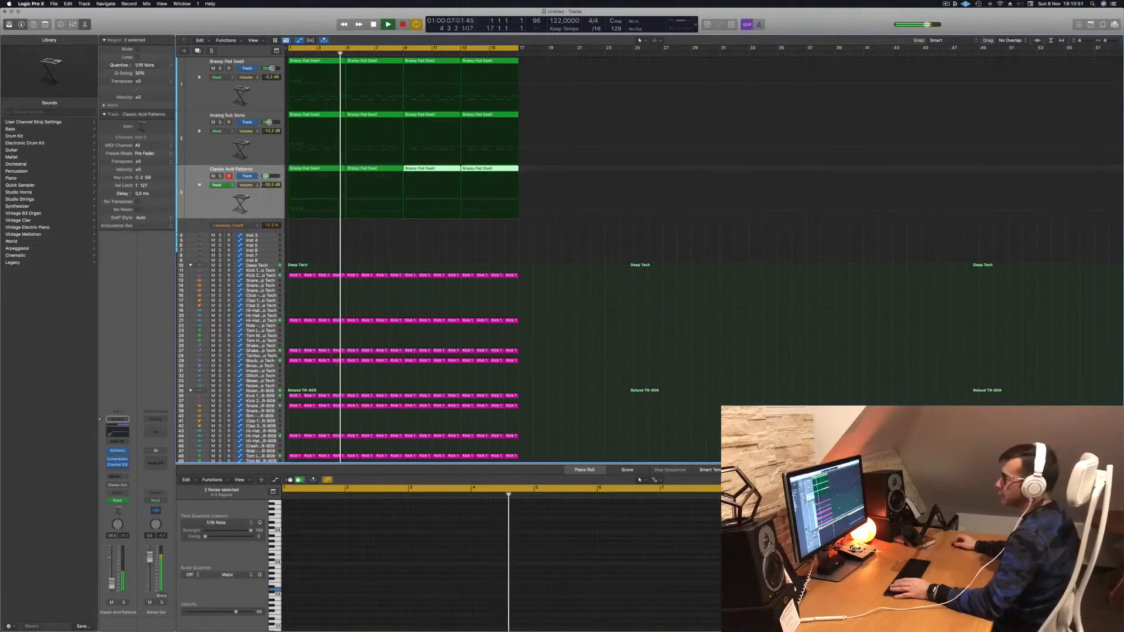
Reveal the Alchemy cutoff automation on Classic Acid Patterns and lower the peak of the first ramp, replaying the loop.
{"action": "left_click", "coordinate": [258, 203]}
{"action": "left_click_drag", "start_coordinate": [259, 217], "coordinate": [258, 232]}
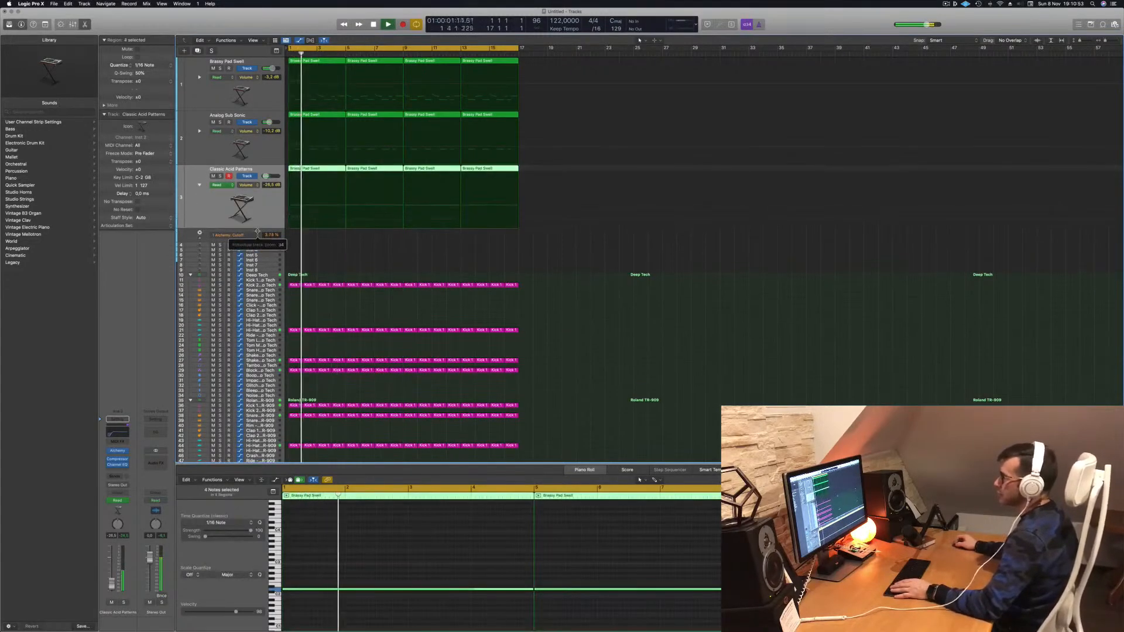
{"action": "left_click", "coordinate": [290, 221]}
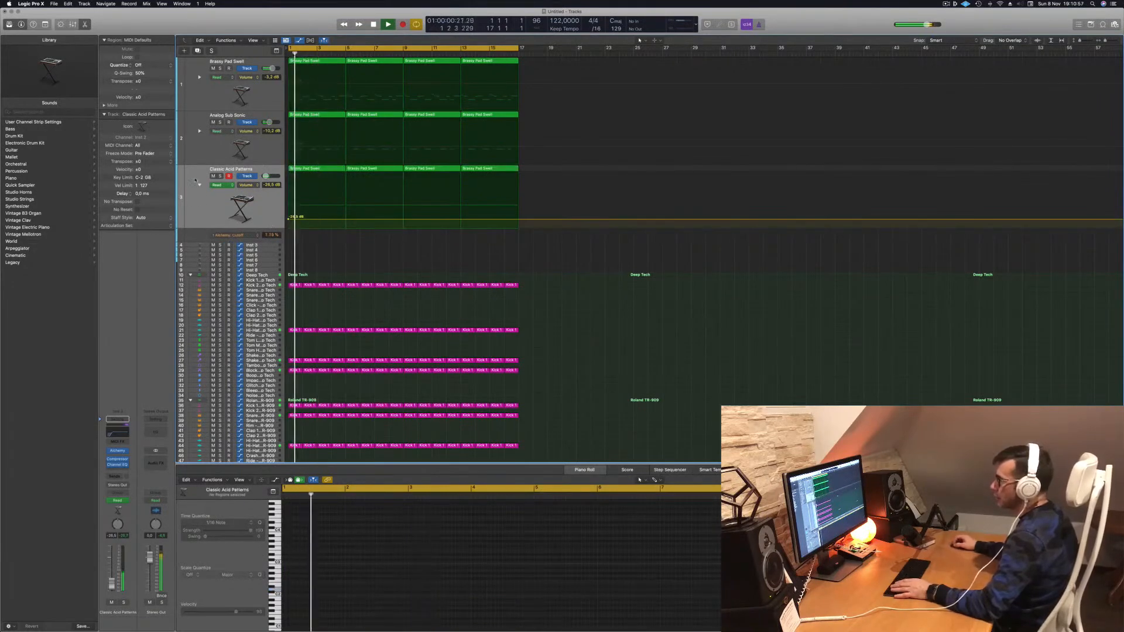
{"action": "left_click", "coordinate": [199, 185]}
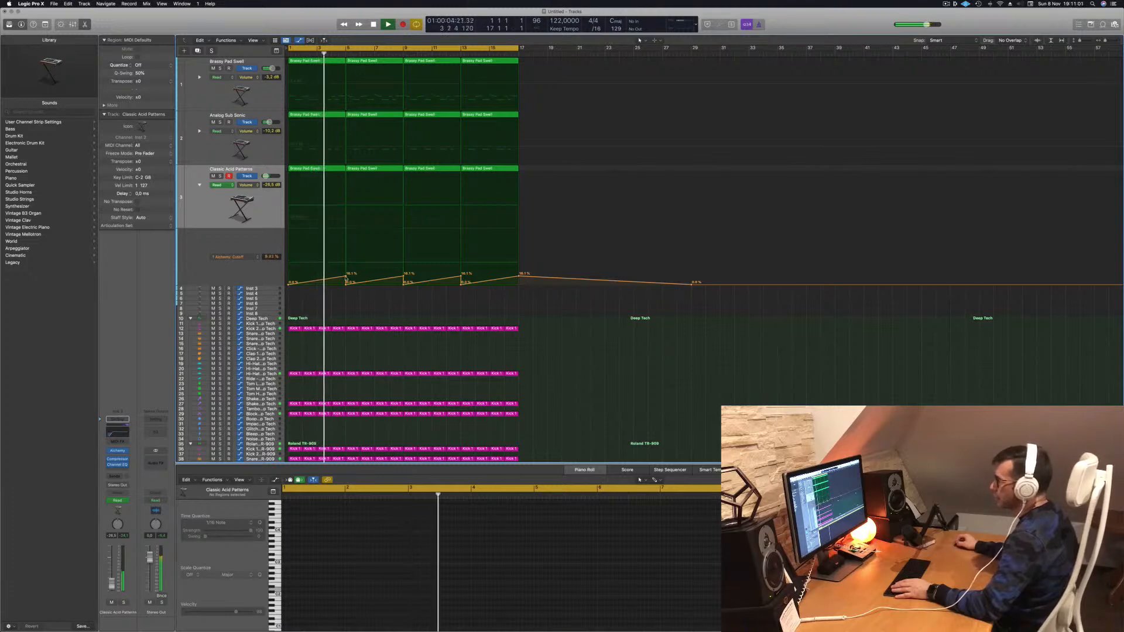
{"action": "left_click_drag", "start_coordinate": [345, 275], "coordinate": [345, 281]}
{"action": "key", "text": "space"}
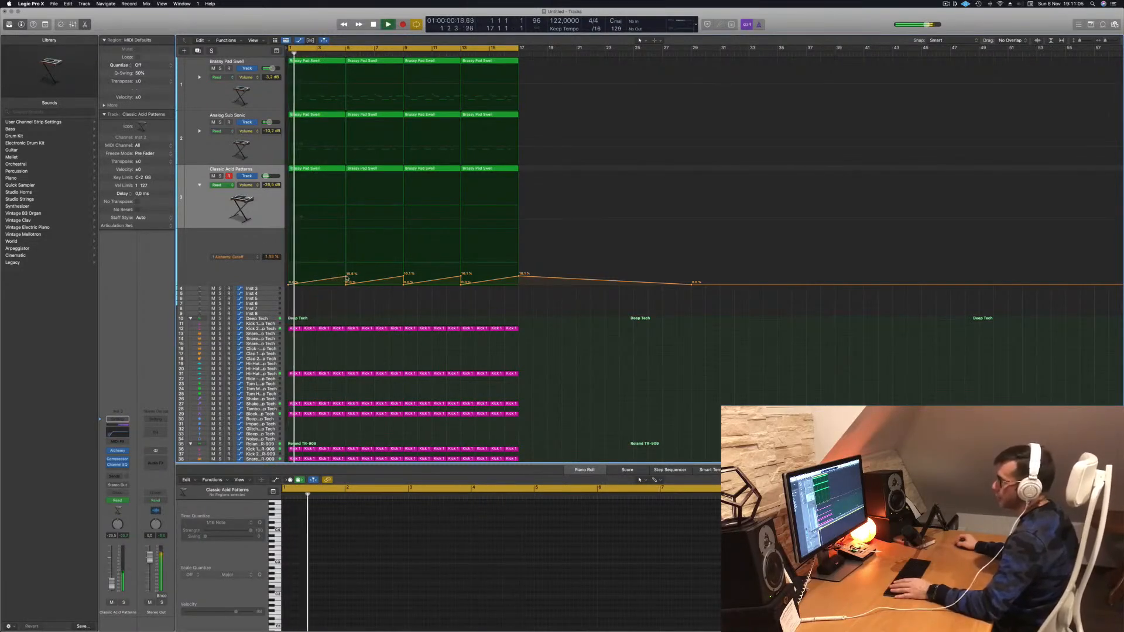
In the first Analog Sub Sonic region, lengthen the fourth bass note to match the other three and replay.
{"action": "scroll", "coordinate": [337, 274], "scroll_direction": "down", "scroll_amount": 5}
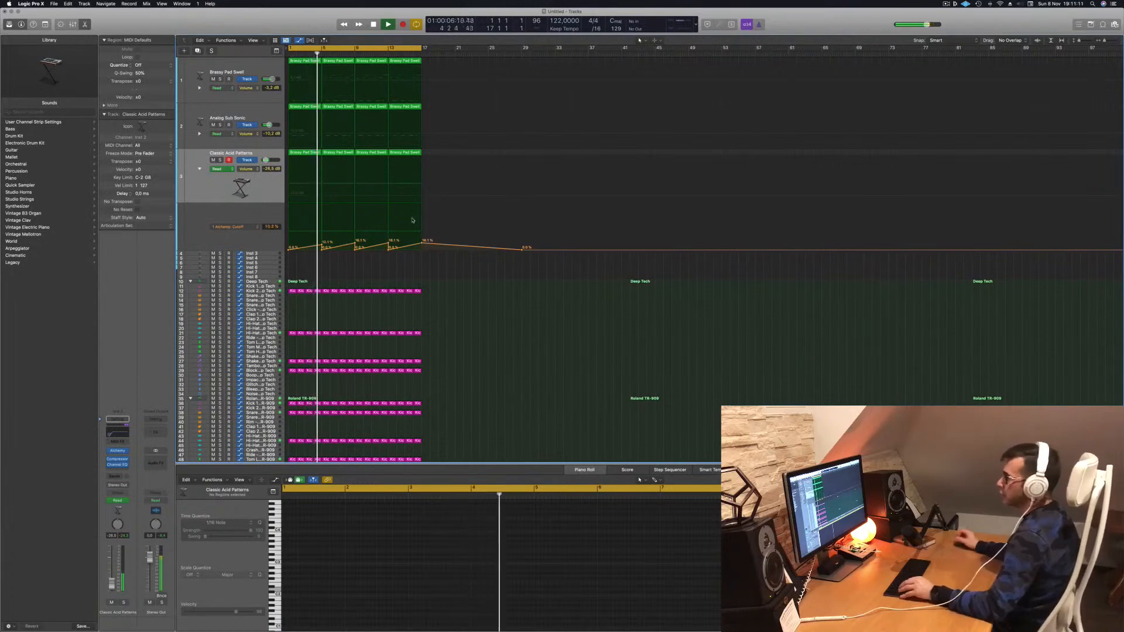
{"action": "left_click", "coordinate": [248, 114]}
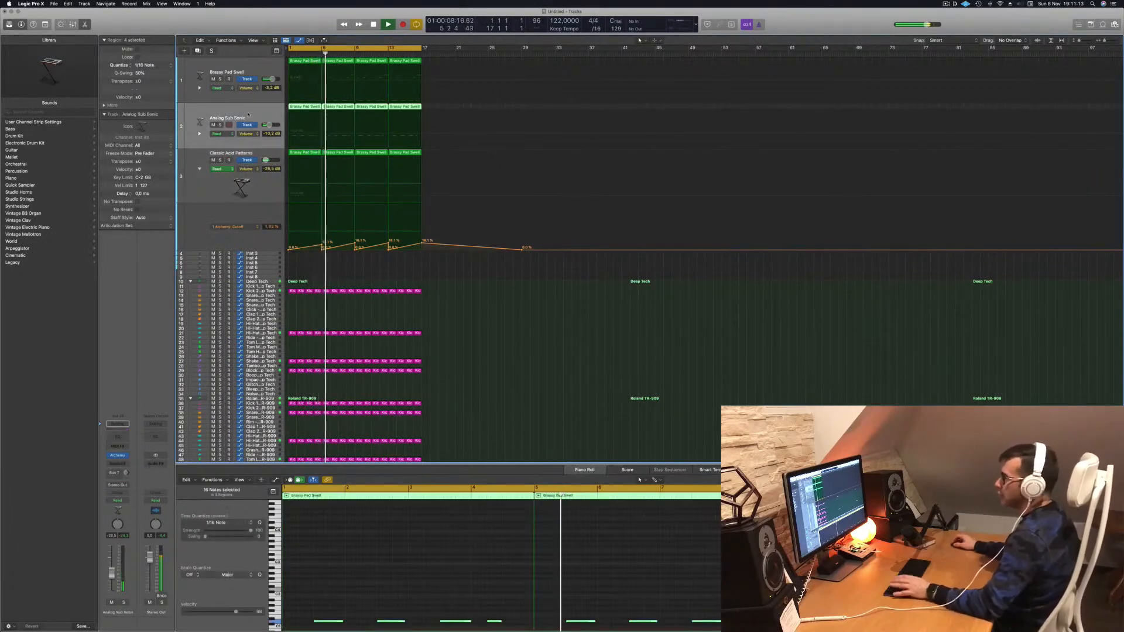
{"action": "left_click", "coordinate": [506, 602]}
{"action": "left_click_drag", "start_coordinate": [501, 620], "coordinate": [525, 582]}
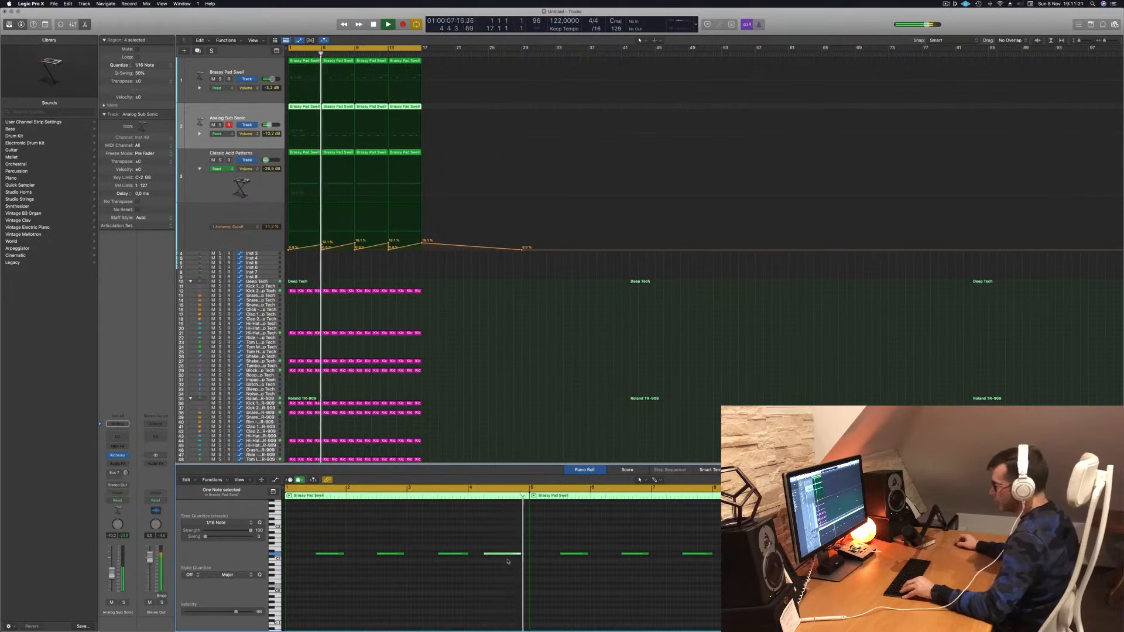
{"action": "left_click_drag", "start_coordinate": [519, 553], "coordinate": [511, 553]}
{"action": "key", "text": "space"}
{"action": "key", "text": "space"}
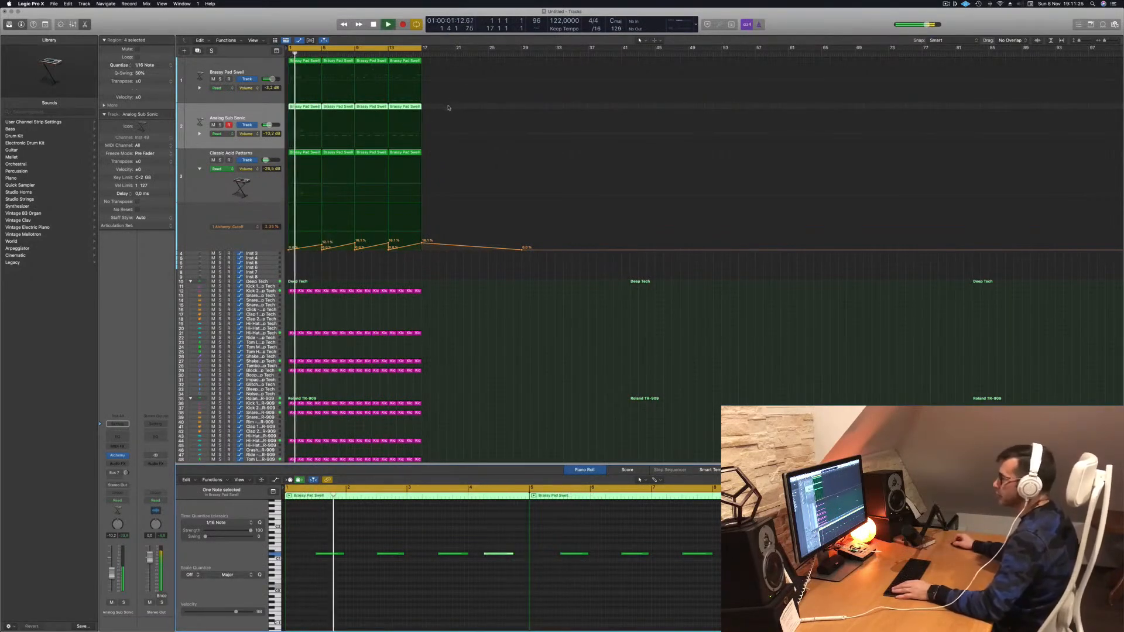
Replace the last three Analog Sub Sonic regions with copies of the edited first region.
{"action": "left_click_drag", "start_coordinate": [448, 107], "coordinate": [362, 112]}
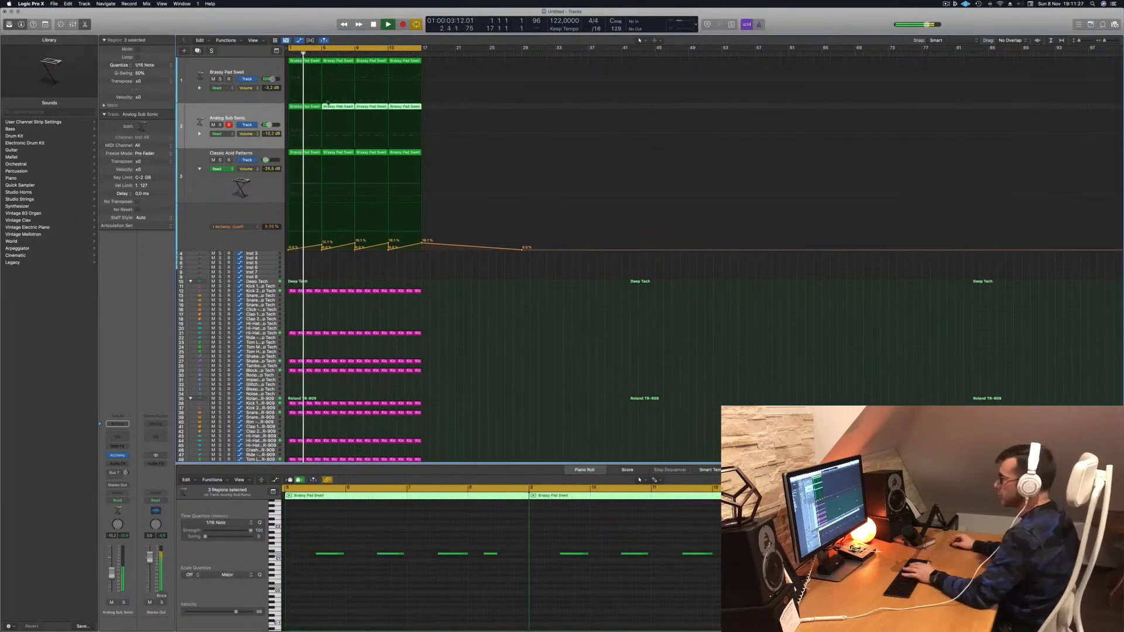
{"action": "key", "text": "Delete"}
{"action": "key", "text": "space"}
{"action": "left_click", "coordinate": [307, 107]}
{"action": "left_click_drag", "start_coordinate": [307, 107], "coordinate": [369, 112]}
{"action": "left_click", "coordinate": [307, 110], "text": "shift"}
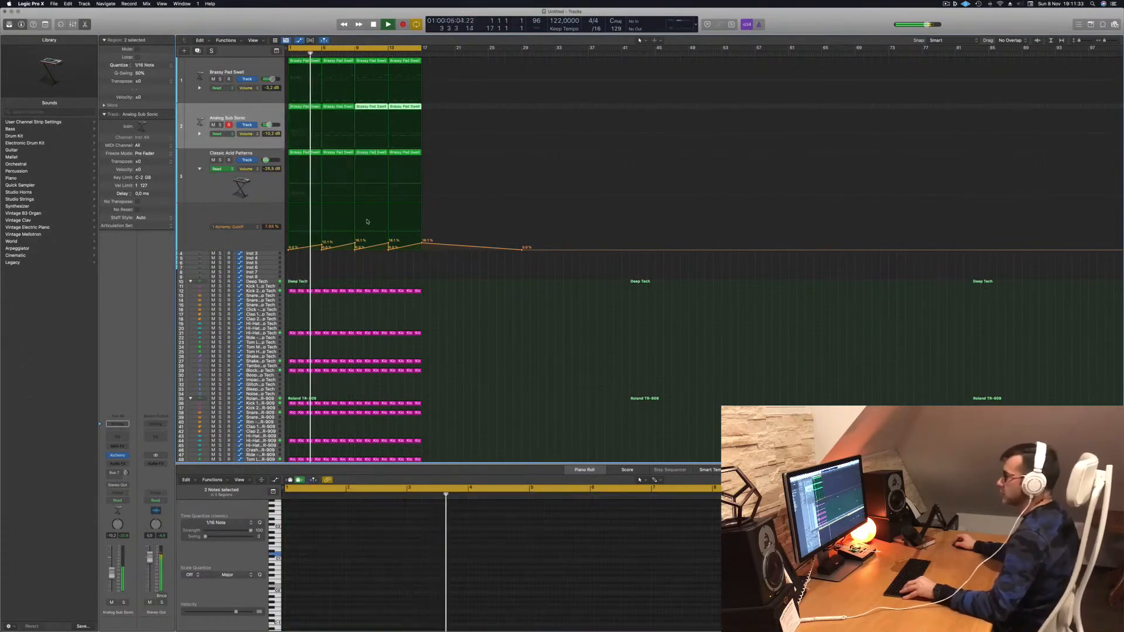
Select the Classic Acid Patterns track and hide its cutoff automation lane.
{"action": "left_click", "coordinate": [397, 272]}
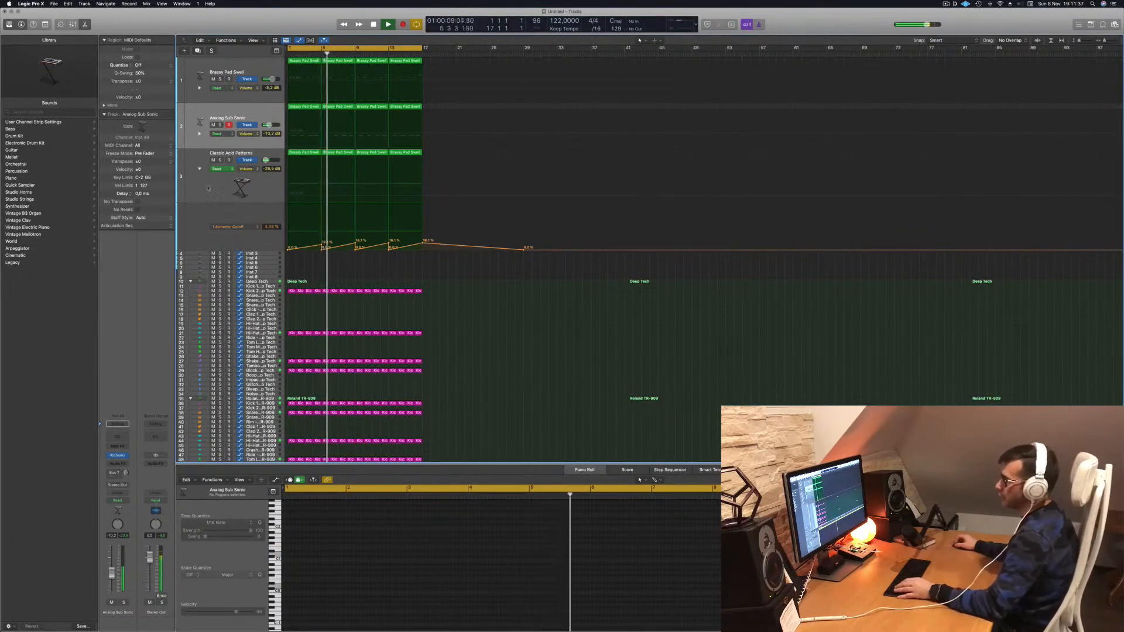
{"action": "left_click", "coordinate": [205, 187]}
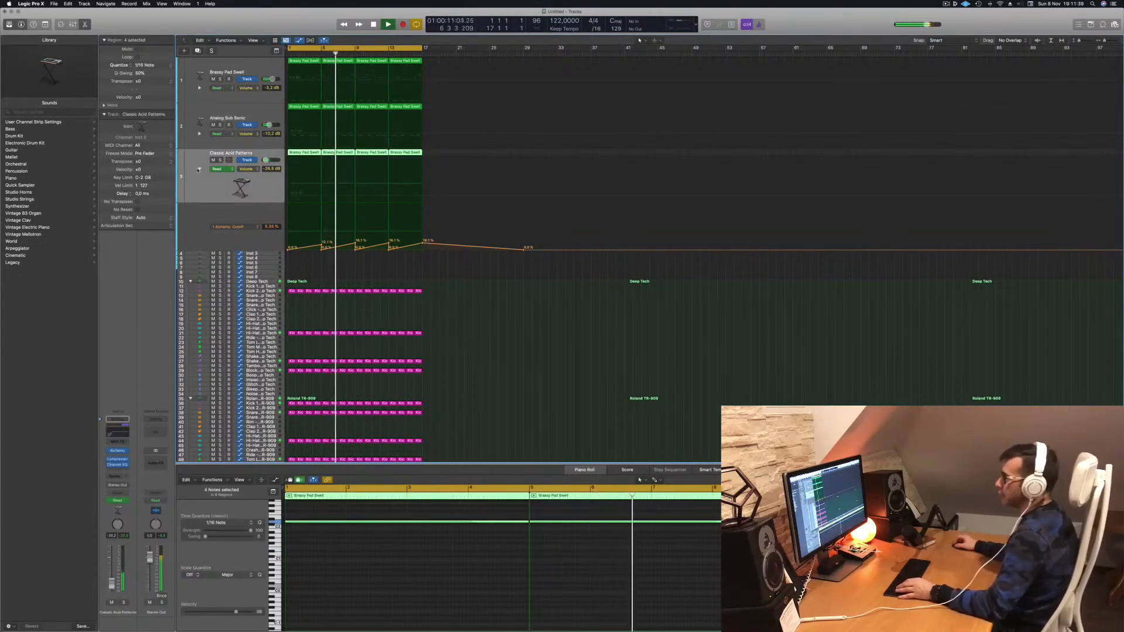
{"action": "left_click", "coordinate": [199, 169]}
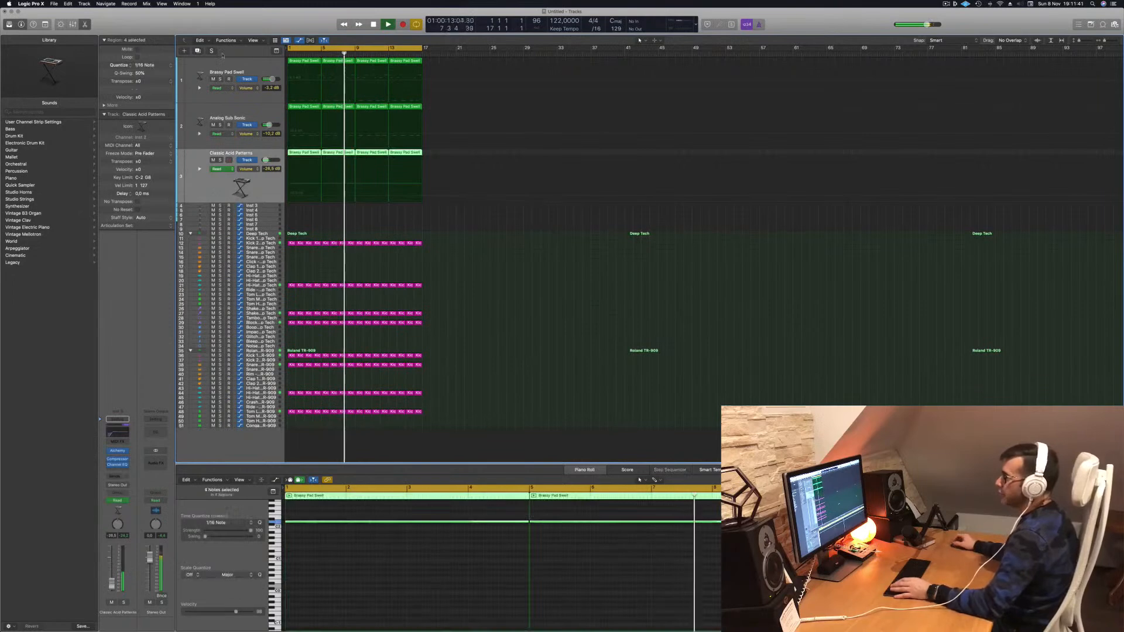
Restart the loop and duplicate the Analog Sub Sonic track as a new empty track with the same settings.
{"action": "key", "text": "Return"}
{"action": "key", "text": "Up"}
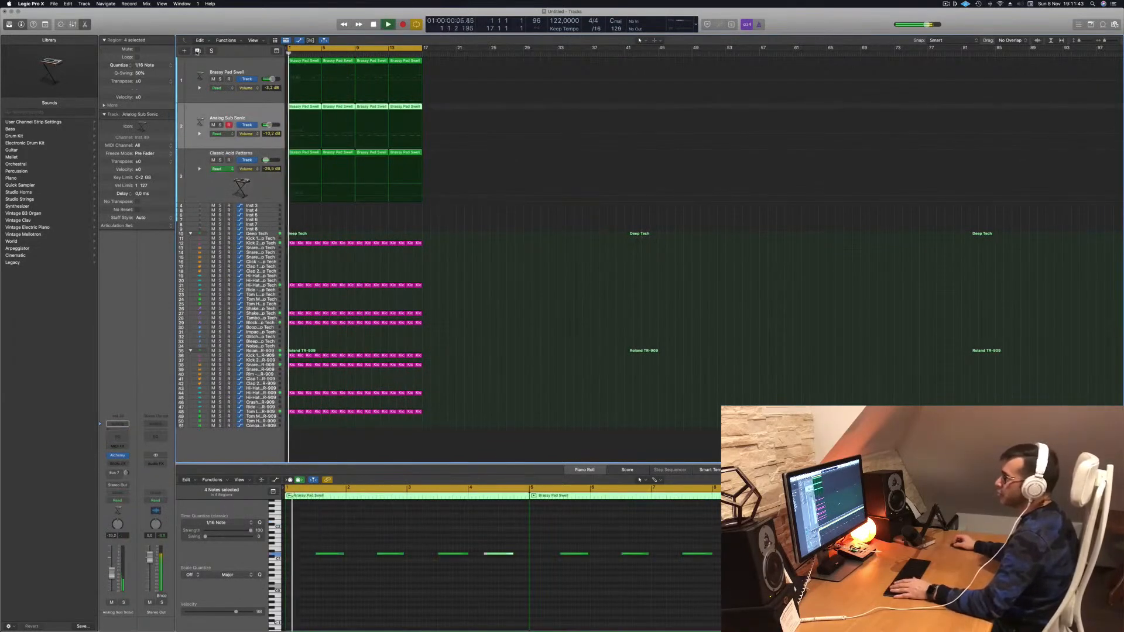
{"action": "key", "text": "super+d"}
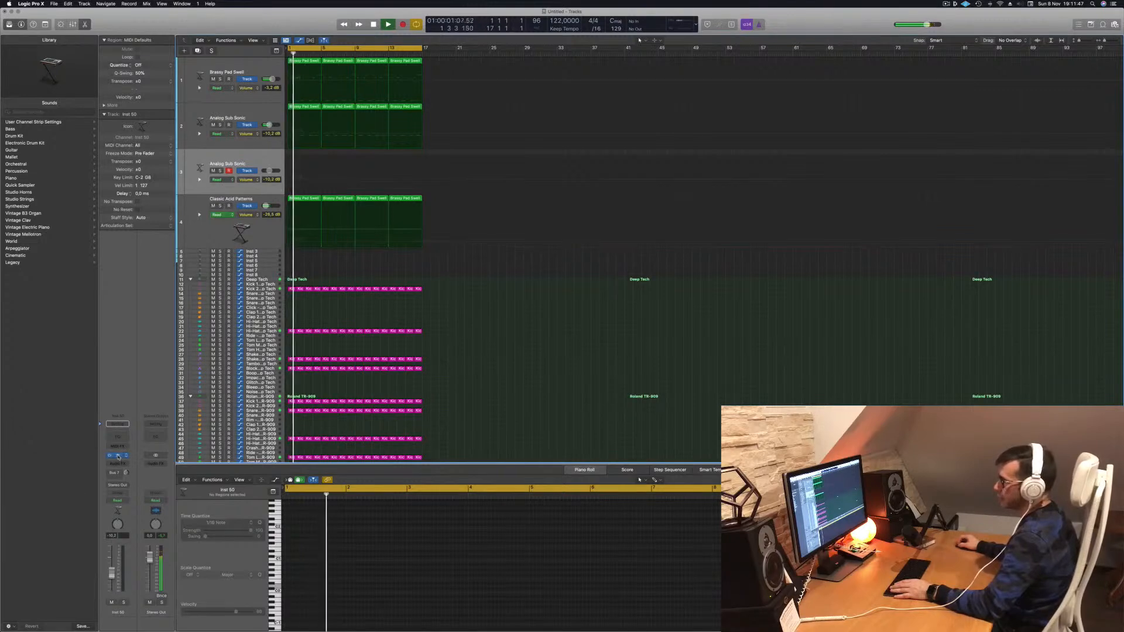
Browse the Brass category in Alchemy on the duplicated track and load the Brassy and Funky preset.
{"action": "left_click_drag", "start_coordinate": [501, 102], "coordinate": [538, 179]}
{"action": "key", "text": "Return"}
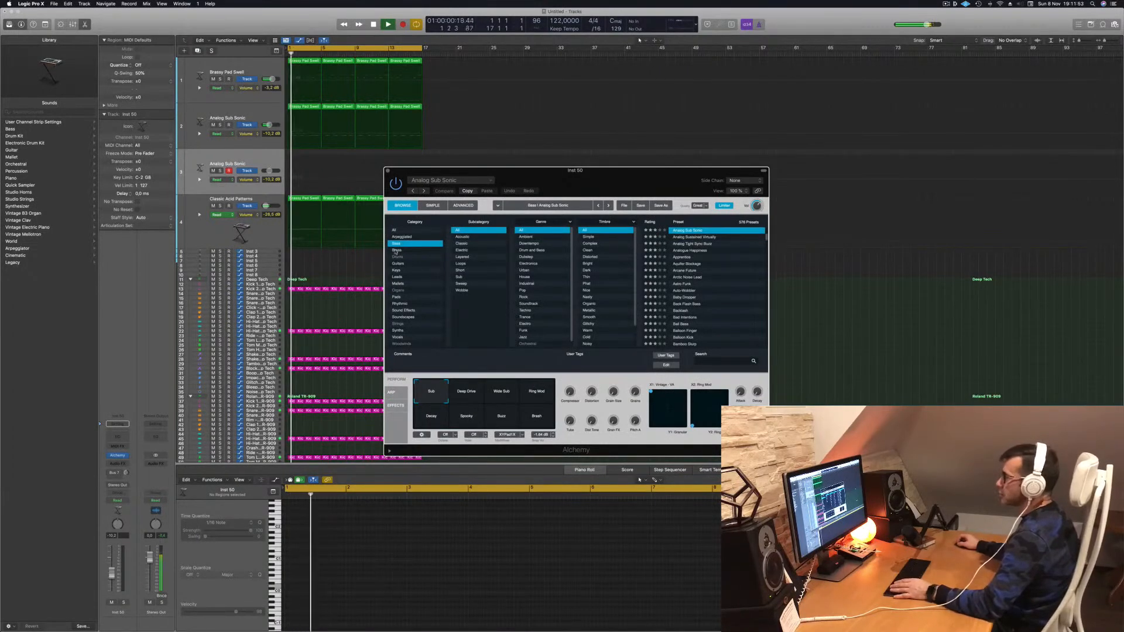
{"action": "left_click", "coordinate": [427, 252]}
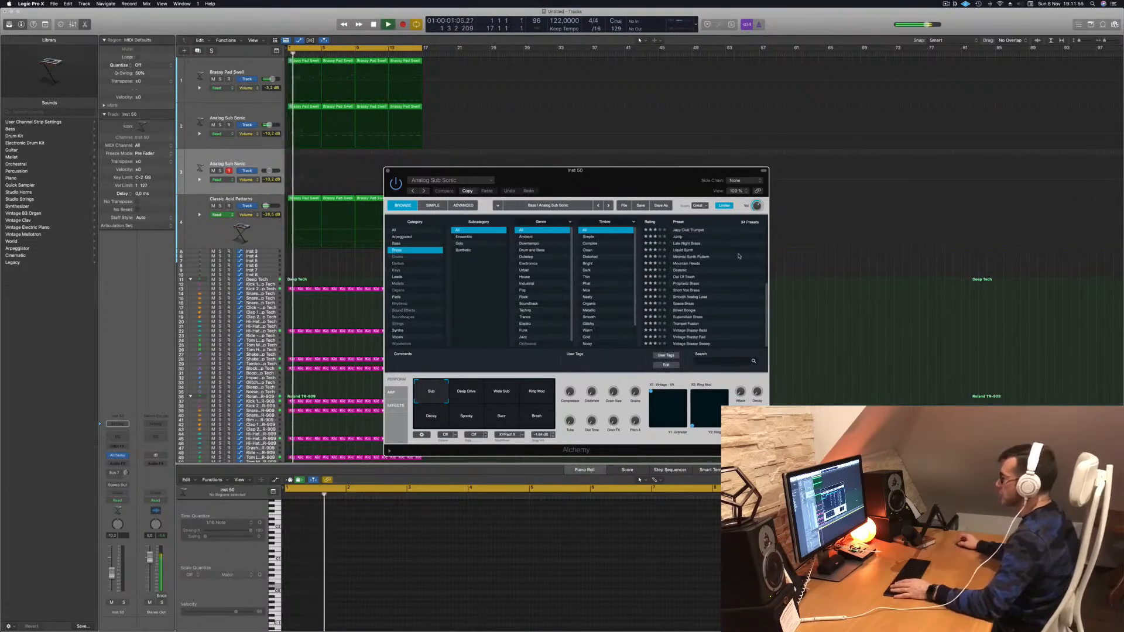
{"action": "scroll", "coordinate": [708, 287], "scroll_direction": "up", "scroll_amount": 5}
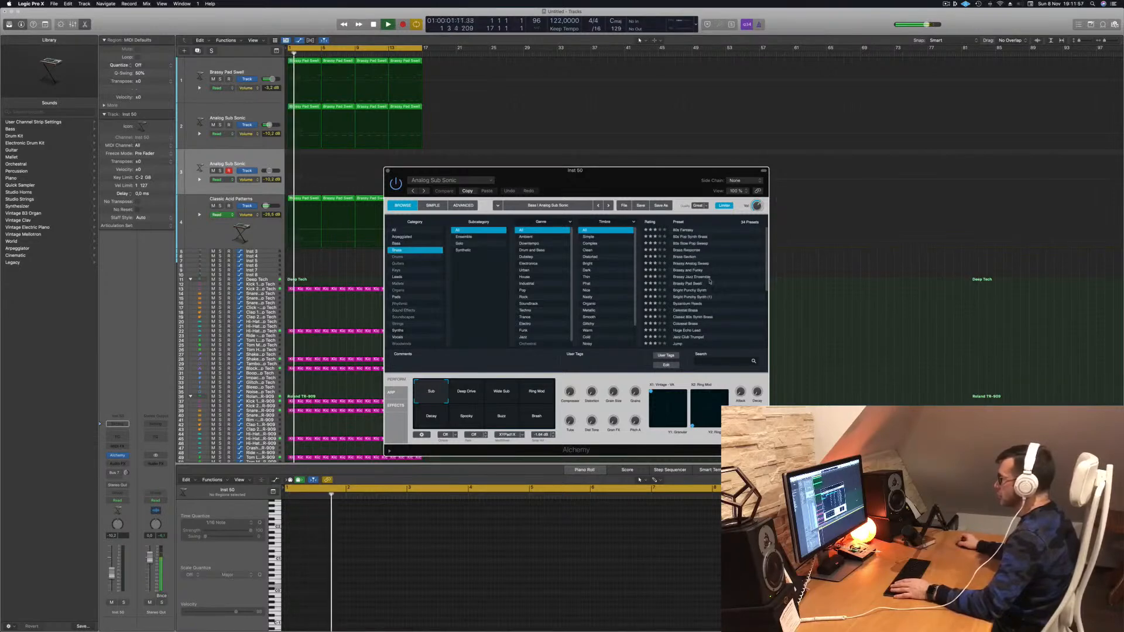
{"action": "left_click", "coordinate": [687, 271]}
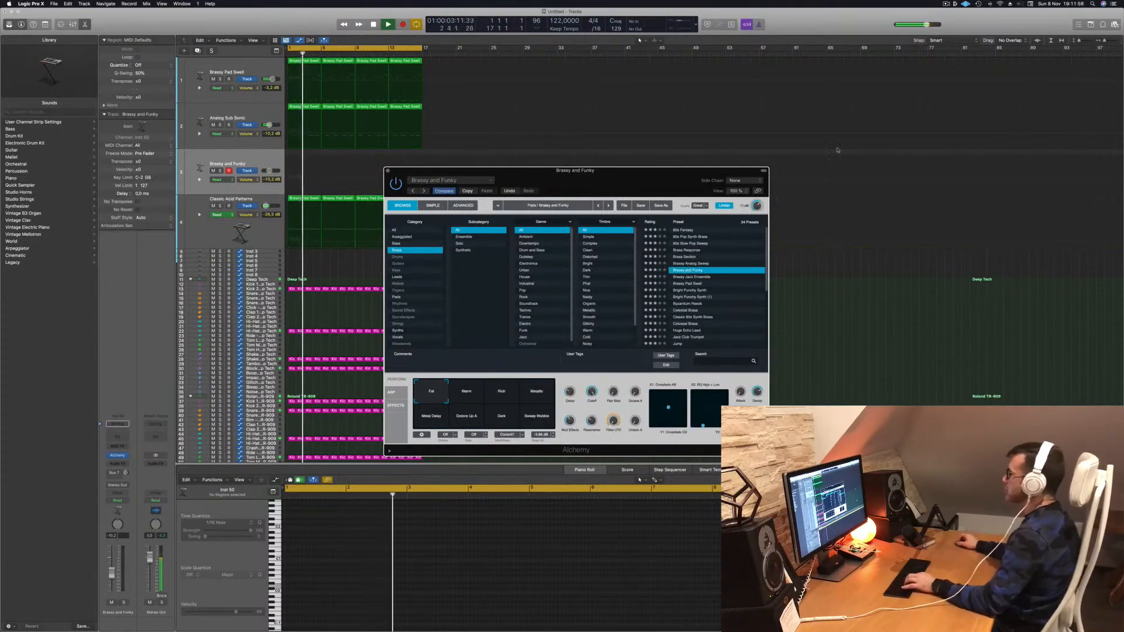
Open the Musical Typing keyboard for playing test notes and move the Alchemy window aside from the track list.
{"action": "key", "text": "super+k"}
{"action": "left_click", "coordinate": [888, 177]}
{"action": "key", "text": "g"}
{"action": "key", "text": "z"}
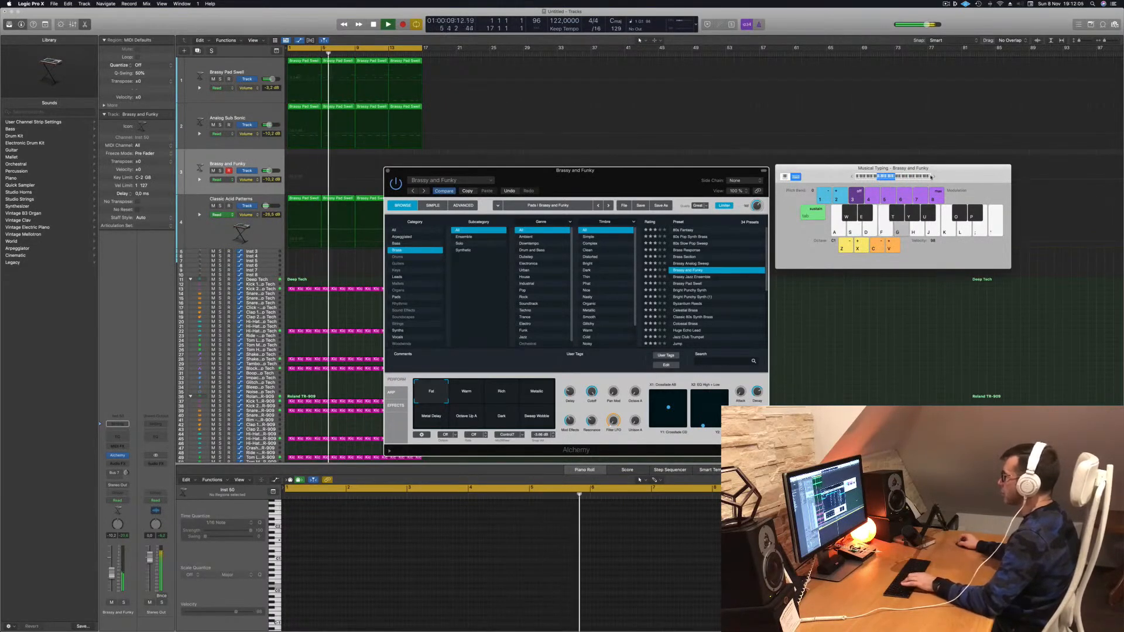
{"action": "left_click_drag", "start_coordinate": [623, 182], "coordinate": [690, 122]}
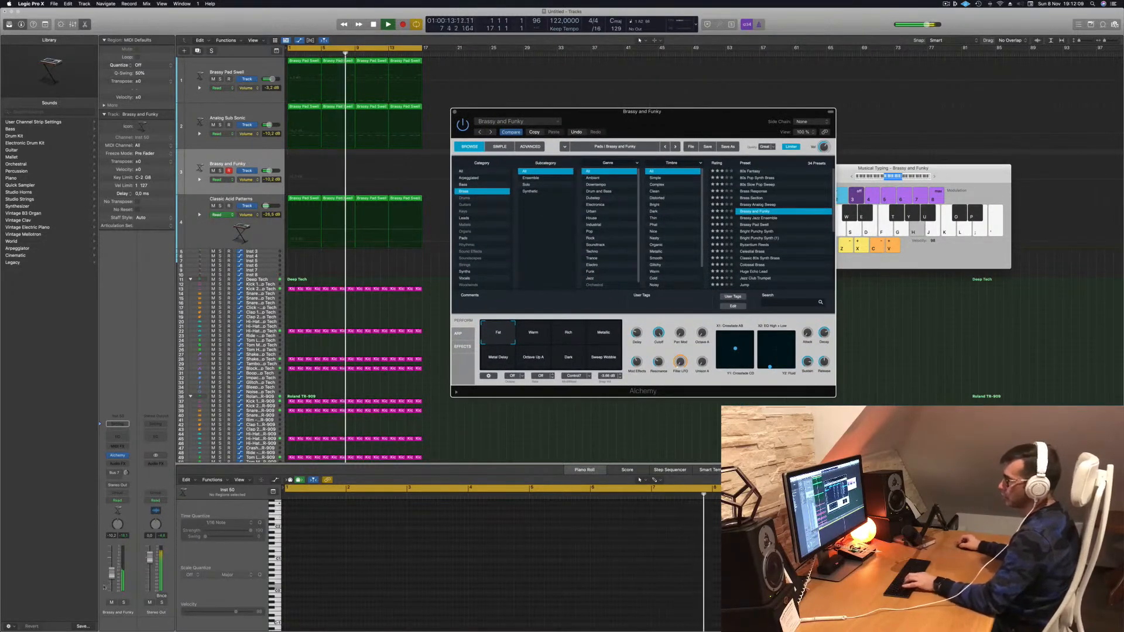
Play test notes with Brassy and Funky over the loop while slightly lowering the track's volume.
{"action": "left_click_drag", "start_coordinate": [112, 573], "coordinate": [112, 576]}
{"action": "key", "text": "h"}
{"action": "key", "text": "g"}
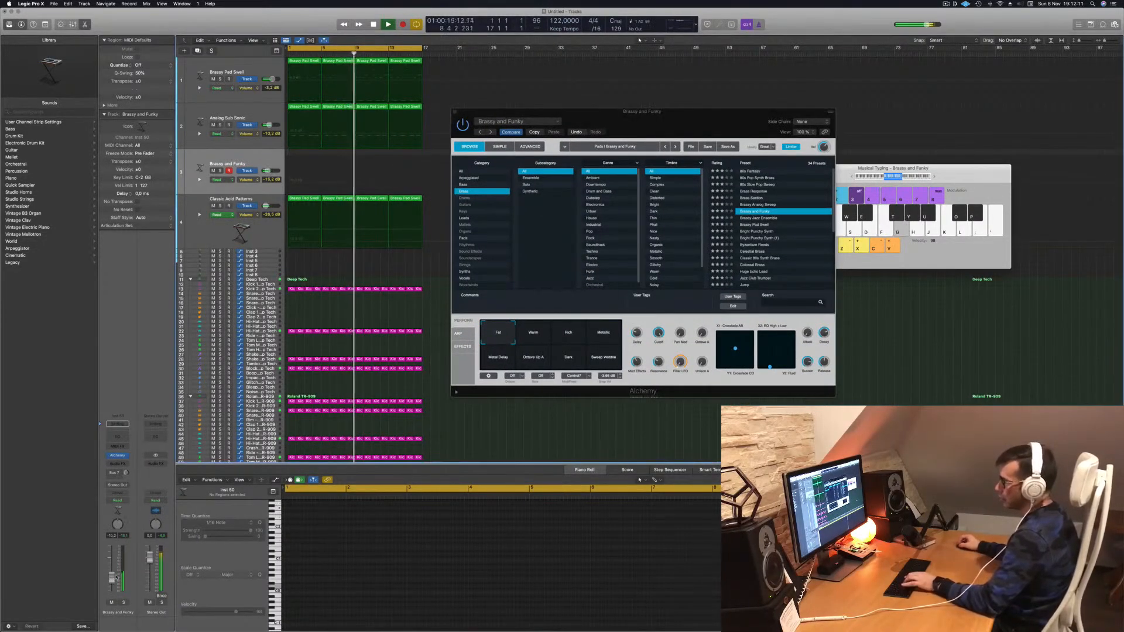
{"action": "key", "text": "h"}
{"action": "key", "text": "h"}
{"action": "key", "text": "g"}
{"action": "left_click_drag", "start_coordinate": [111, 576], "coordinate": [111, 574]}
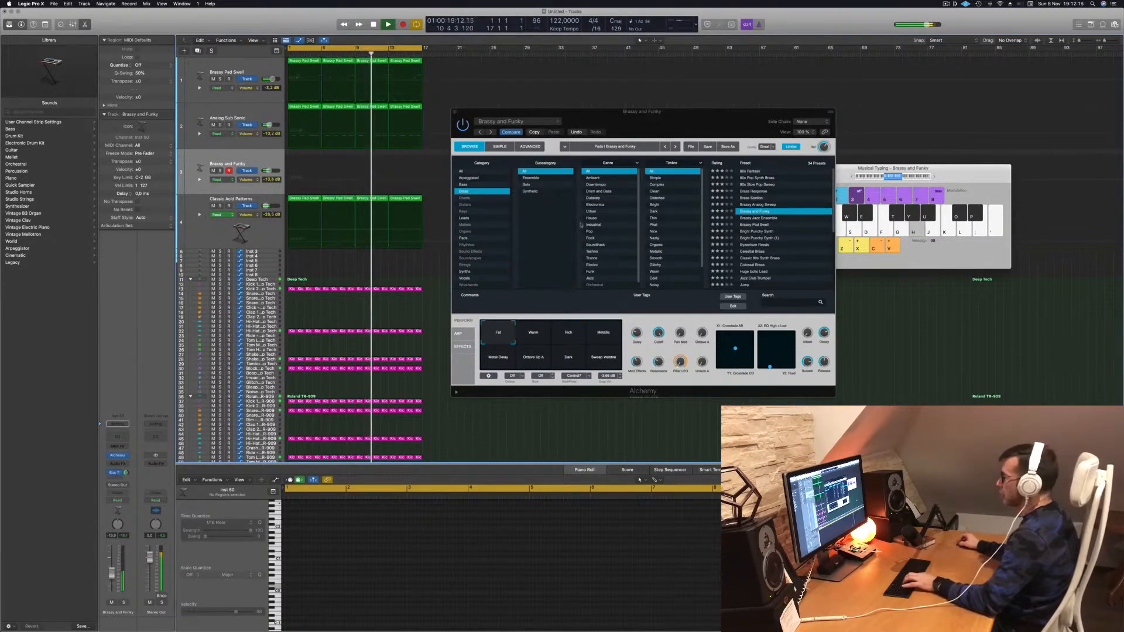
Audition the Brassy Jazz Ensemble, Brassy Pad Swell, Bright Punchy Synth and Bright Punchy Synth (1) presets with test notes.
{"action": "left_click", "coordinate": [757, 218]}
{"action": "key", "text": "h"}
{"action": "key", "text": "j"}
{"action": "key", "text": "k"}
{"action": "left_click", "coordinate": [755, 224]}
{"action": "key", "text": "k"}
{"action": "key", "text": "h"}
{"action": "key", "text": "f"}
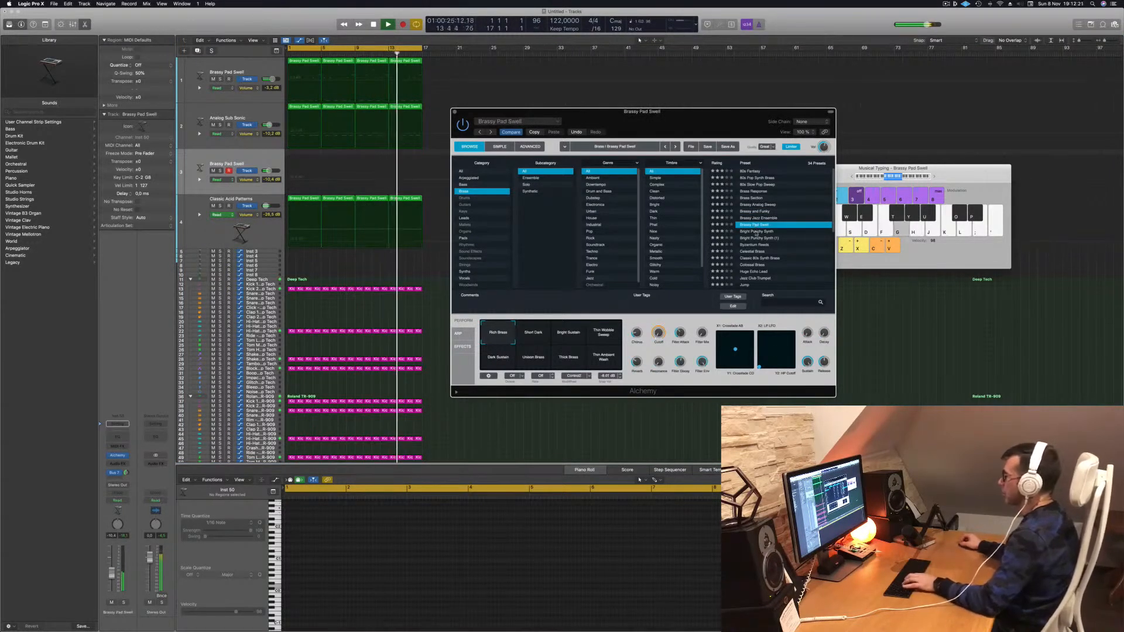
{"action": "left_click", "coordinate": [756, 231]}
{"action": "key", "text": "g"}
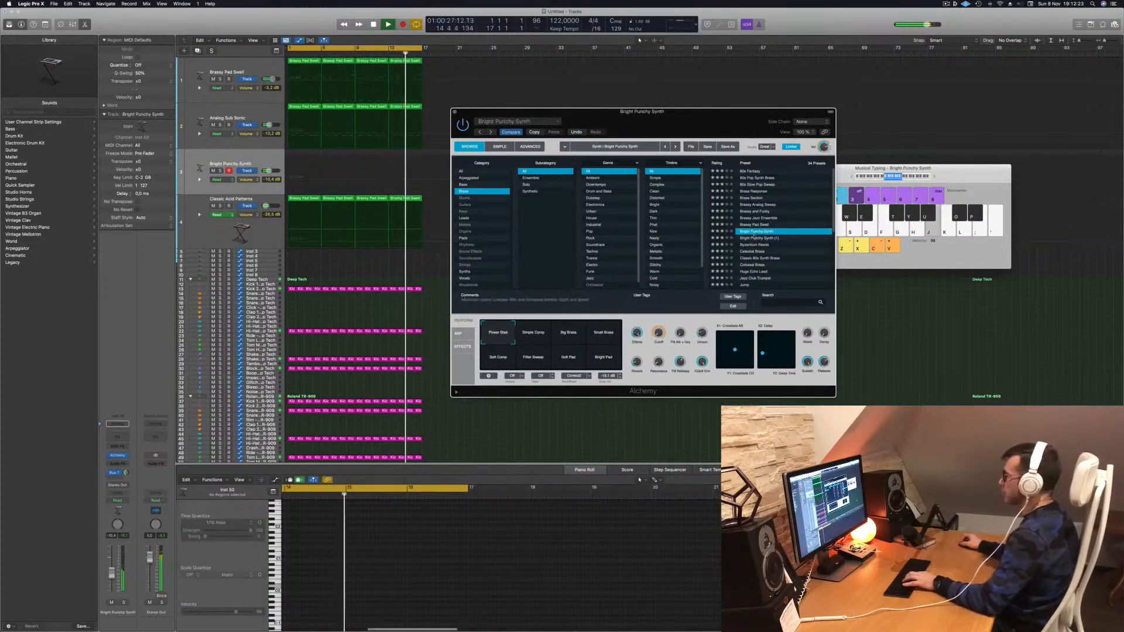
{"action": "left_click", "coordinate": [753, 238]}
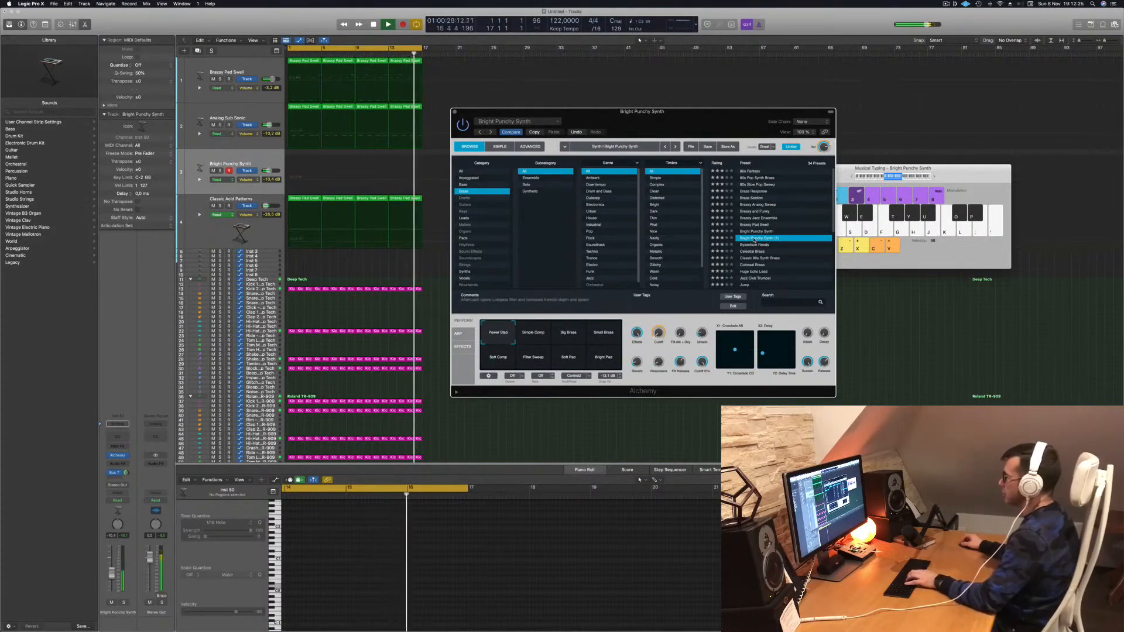
Load the Byzantium Reeds preset and try its Chopper, Thin Buzzy Tremolo, Bright Delay Lead, Thin Delay Lead and Attack Glide variations.
{"action": "left_click", "coordinate": [754, 245]}
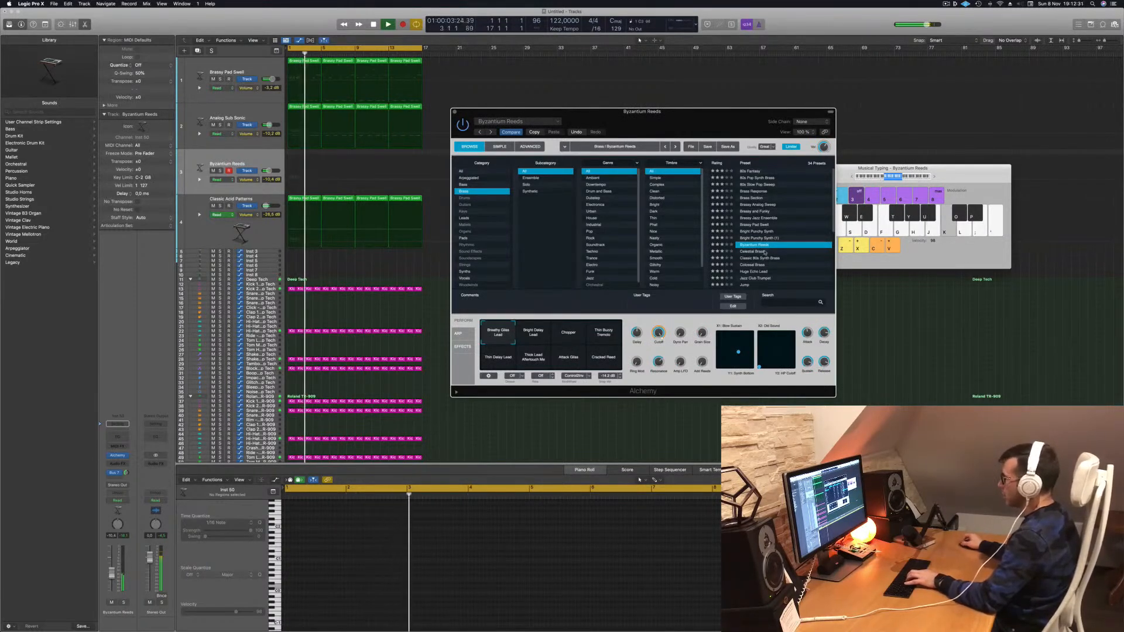
{"action": "left_click", "coordinate": [573, 337]}
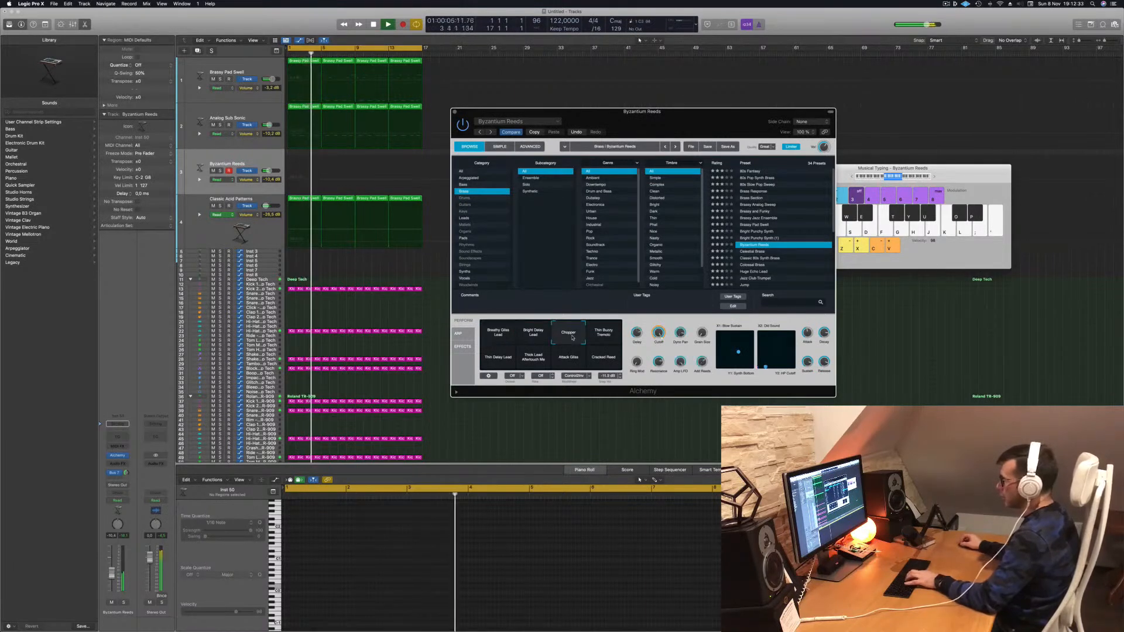
{"action": "left_click", "coordinate": [605, 334]}
{"action": "left_click", "coordinate": [533, 332]}
{"action": "left_click", "coordinate": [492, 367]}
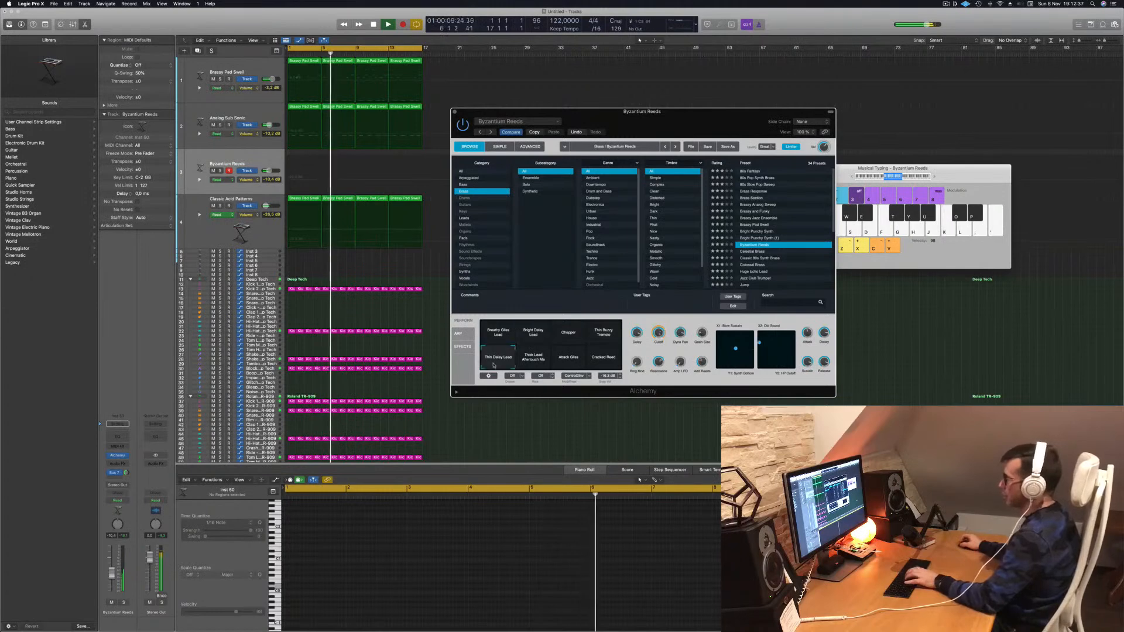
{"action": "left_click", "coordinate": [571, 362]}
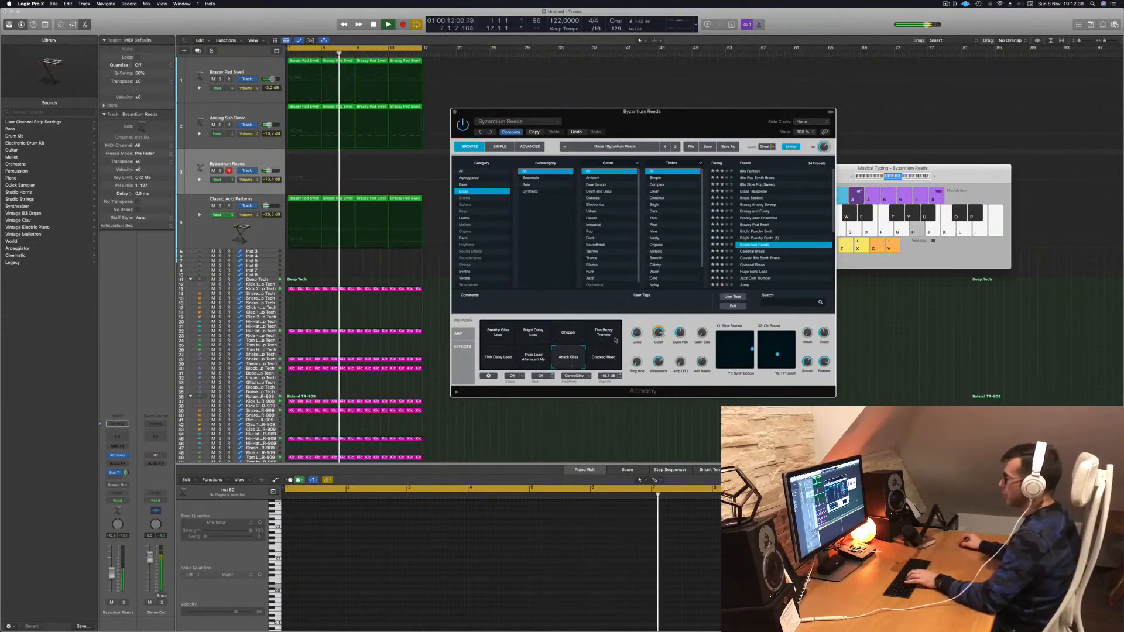
Load the Celestial Brass preset and play test notes while lowering the track's volume to about -16.8 dB.
{"action": "left_click_drag", "start_coordinate": [954, 170], "coordinate": [954, 116]}
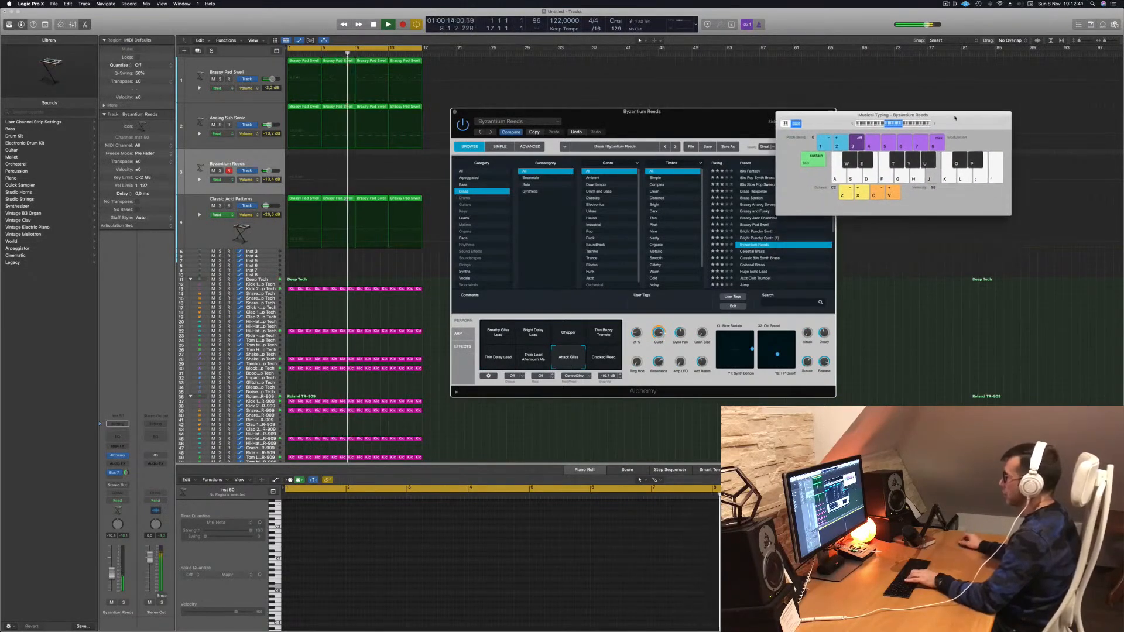
{"action": "left_click", "coordinate": [750, 252]}
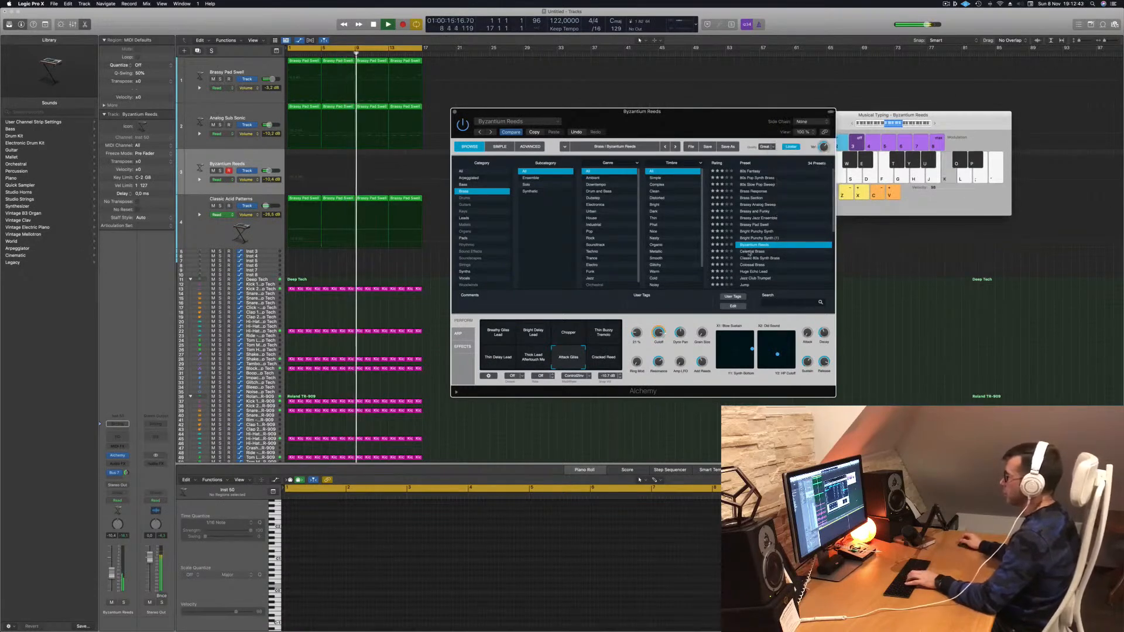
{"action": "left_click", "coordinate": [750, 253]}
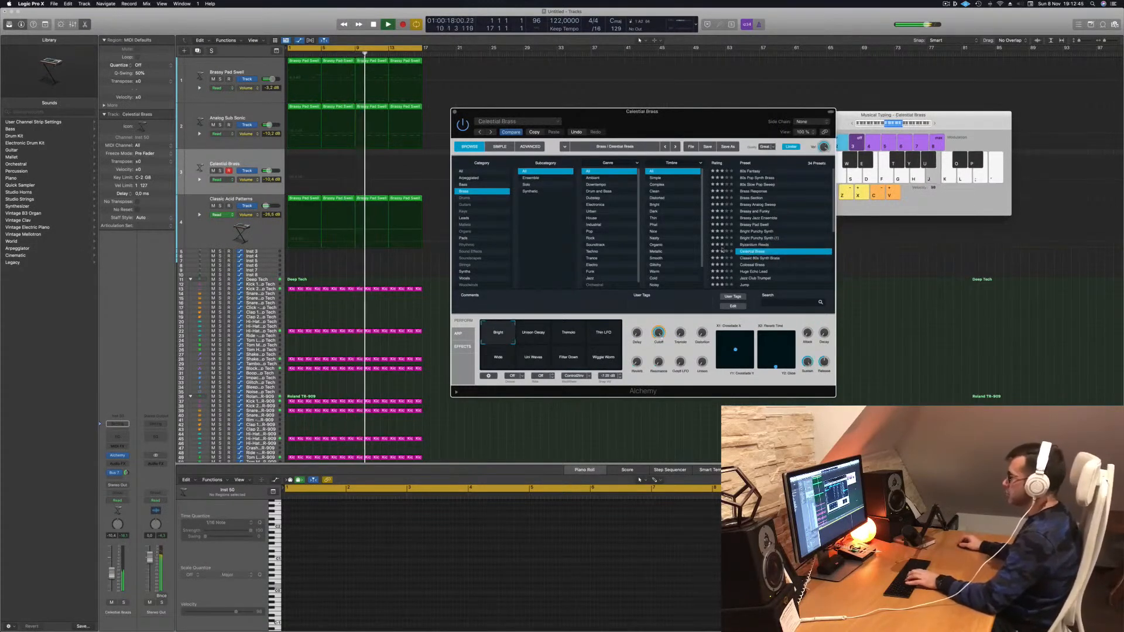
{"action": "key", "text": "h"}
{"action": "key", "text": "j"}
{"action": "left_click_drag", "start_coordinate": [111, 573], "coordinate": [111, 578]}
{"action": "key", "text": "k"}
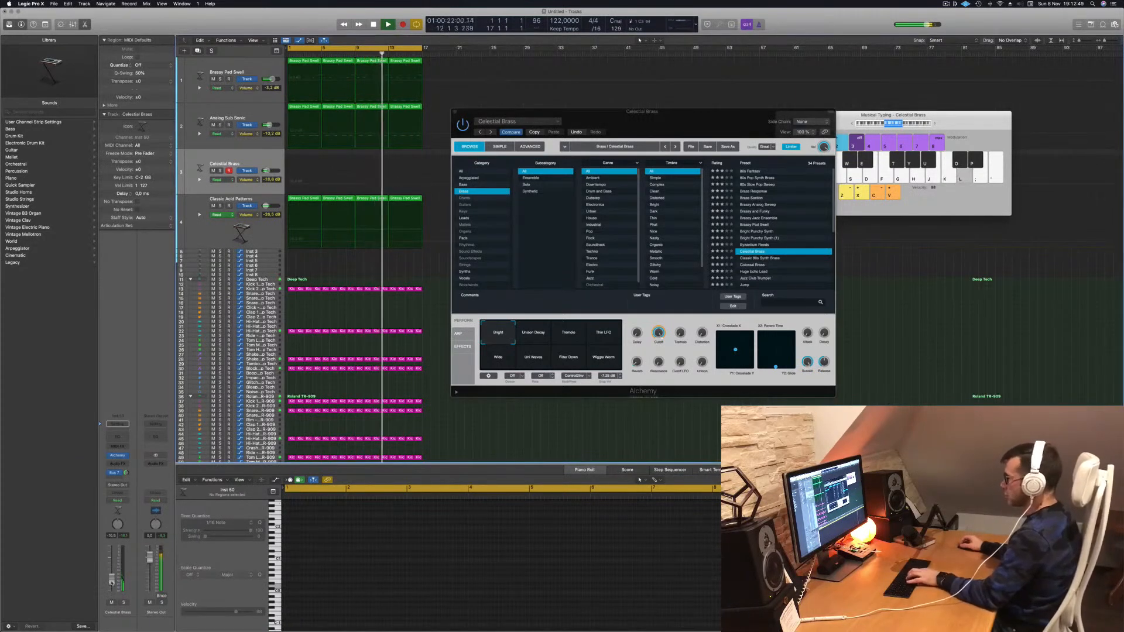
{"action": "key", "text": "k"}
{"action": "key", "text": "j"}
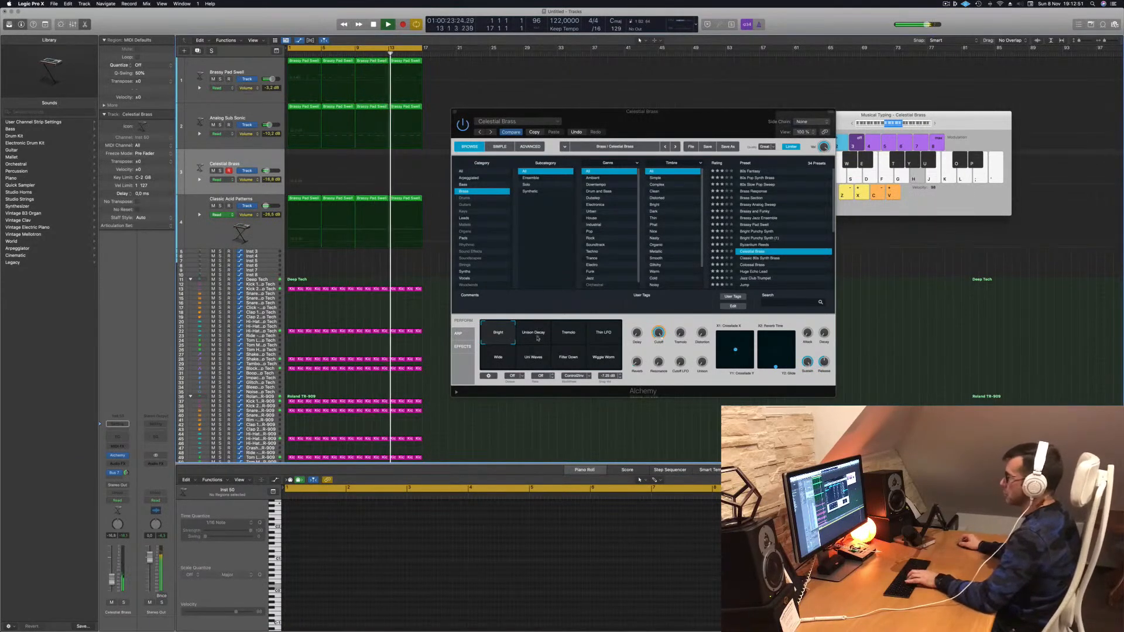
Try the Unison Decay, Tremolo and Thin LFO variations of Celestial Brass with test notes.
{"action": "left_click", "coordinate": [537, 337]}
{"action": "key", "text": "j"}
{"action": "key", "text": "k"}
{"action": "left_click", "coordinate": [571, 334]}
{"action": "key", "text": "h"}
{"action": "left_click", "coordinate": [603, 332]}
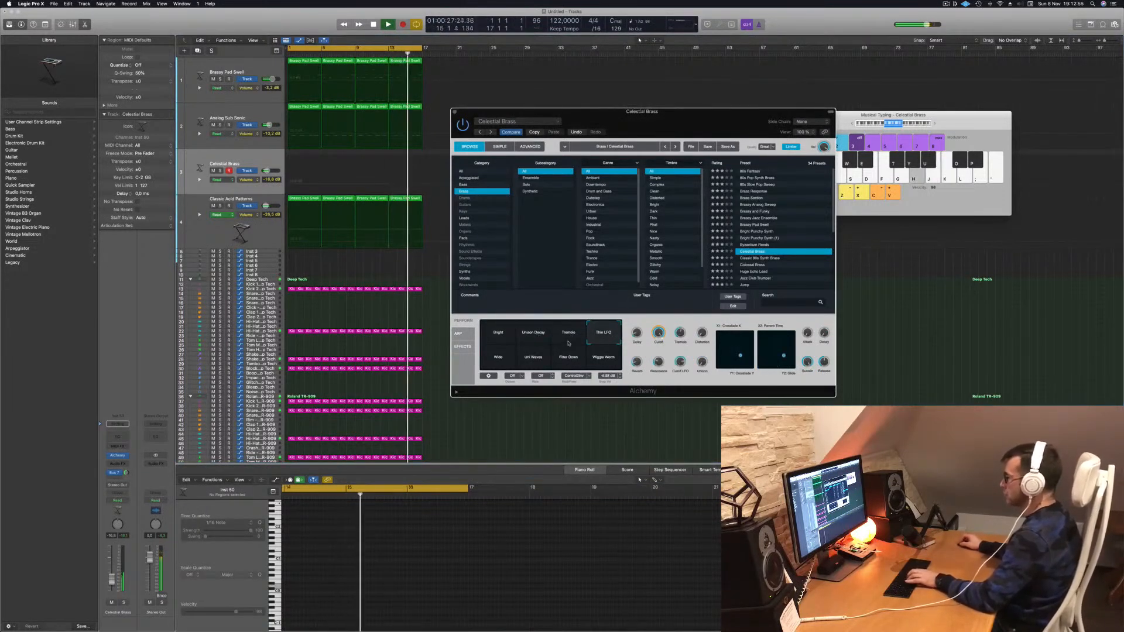
Load the Classic 80s Synth Brass preset with its Big and Bright Saws variation and set the track volume to -17.0 dB.
{"action": "left_click", "coordinate": [769, 258]}
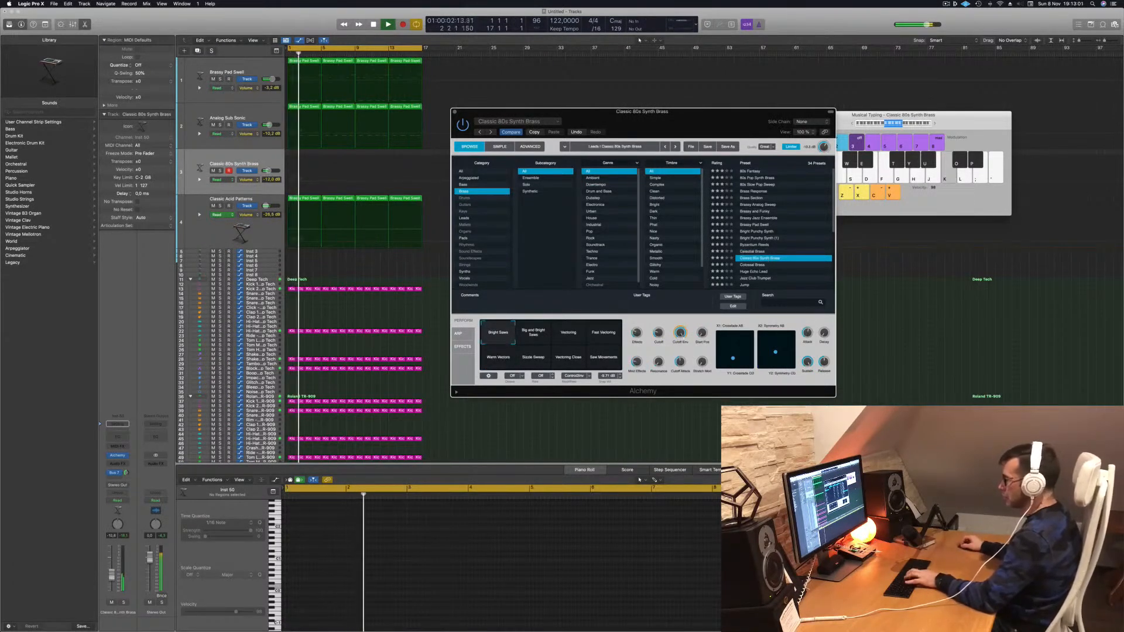
{"action": "key", "text": "h"}
{"action": "left_click_drag", "start_coordinate": [113, 580], "coordinate": [114, 573]}
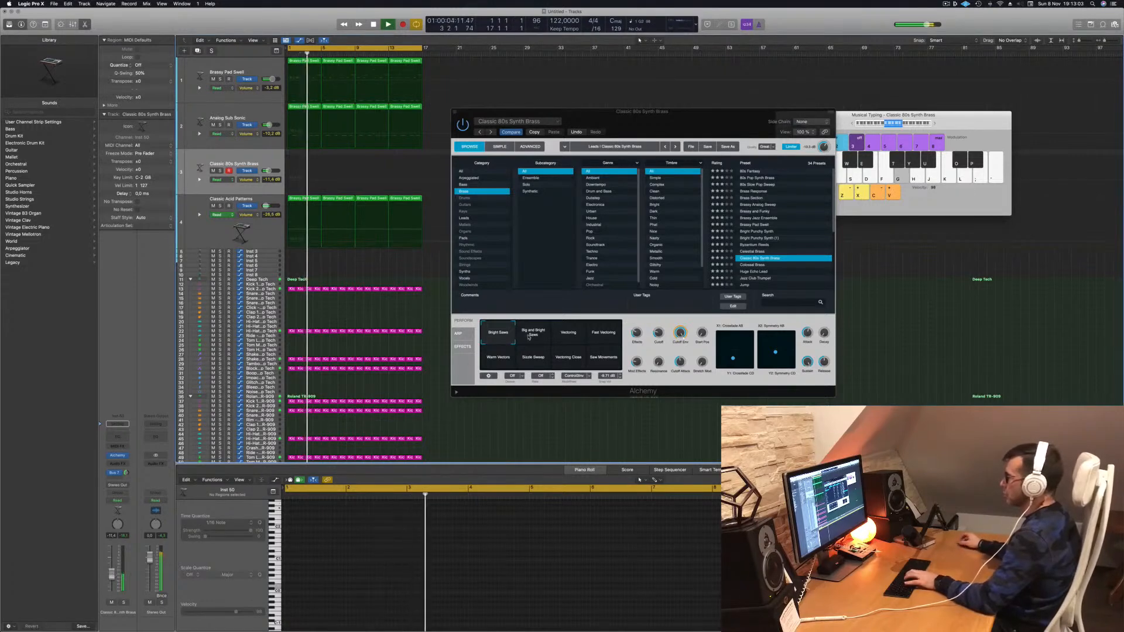
{"action": "left_click", "coordinate": [524, 337]}
{"action": "key", "text": "j"}
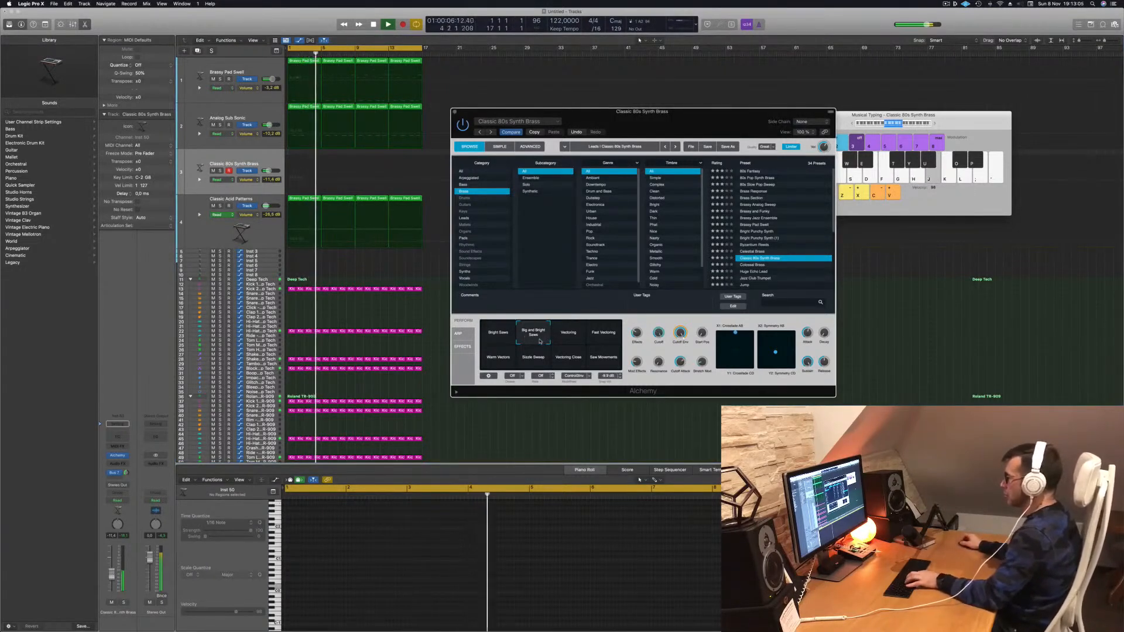
{"action": "key", "text": "k"}
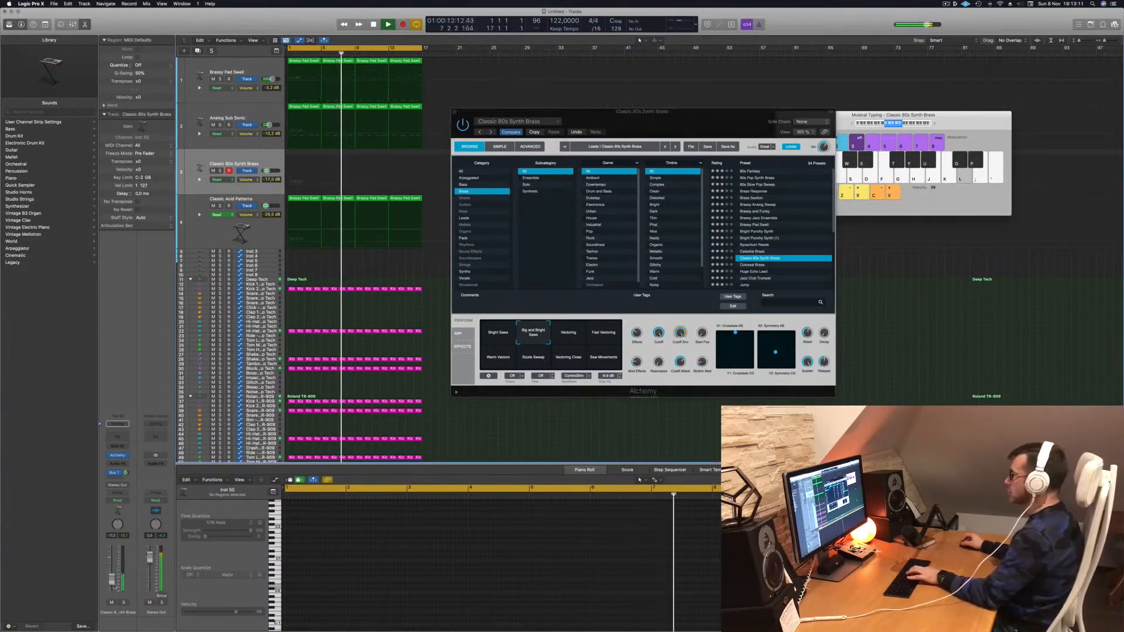
Rehearse a slow melody of high notes with the Classic 80s Synth Brass sound over the loop.
{"action": "key", "text": "l"}
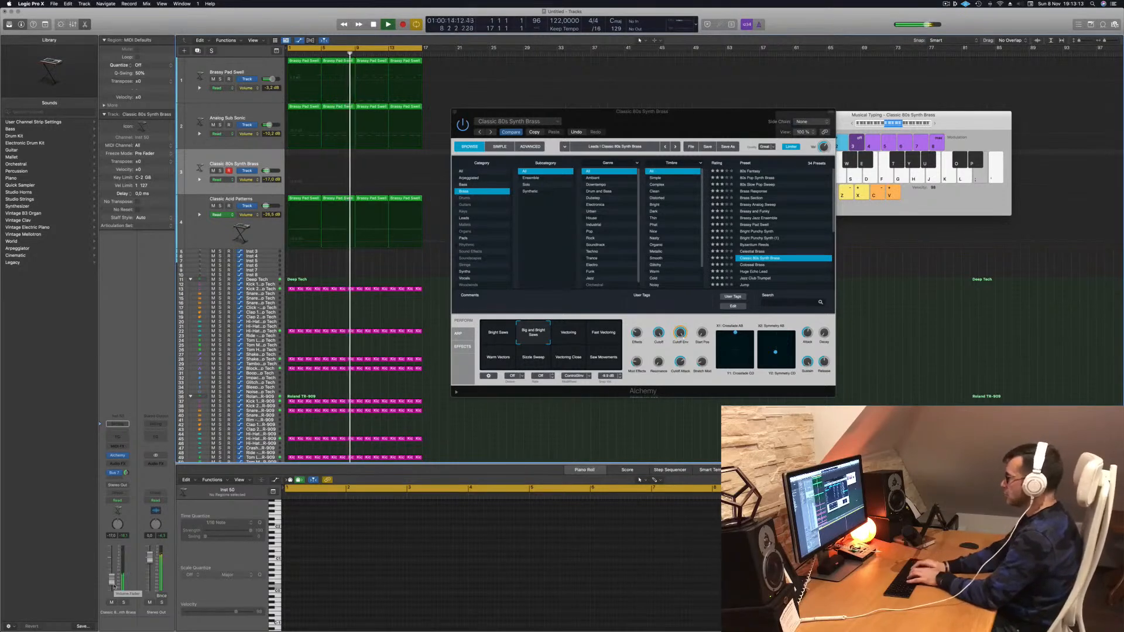
{"action": "key", "text": "apostrophe"}
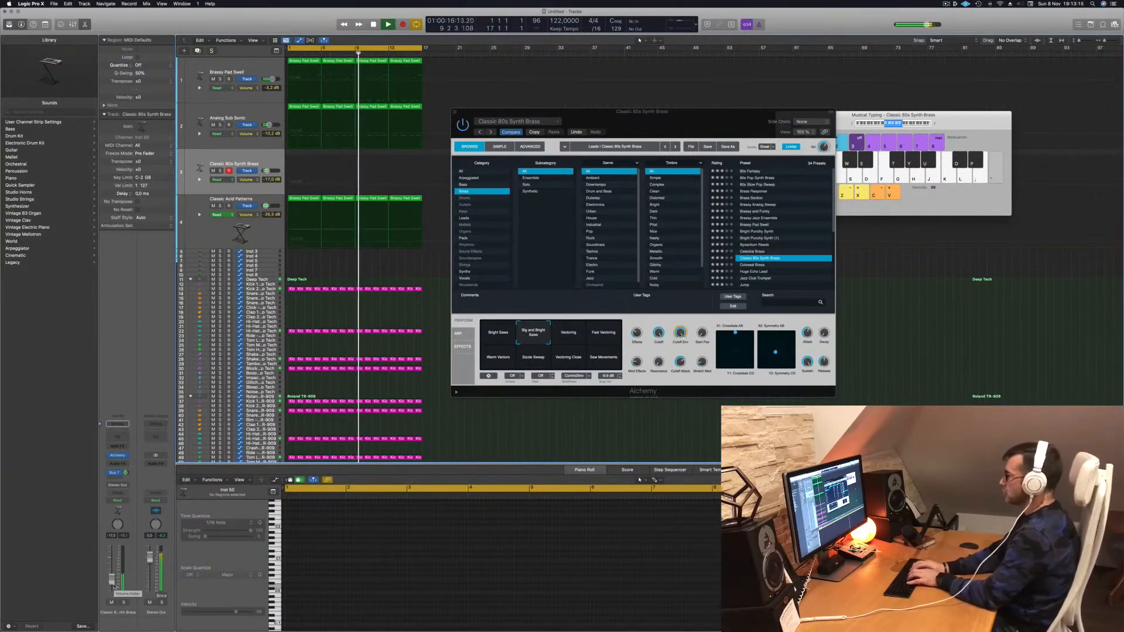
{"action": "key", "text": "semicolon"}
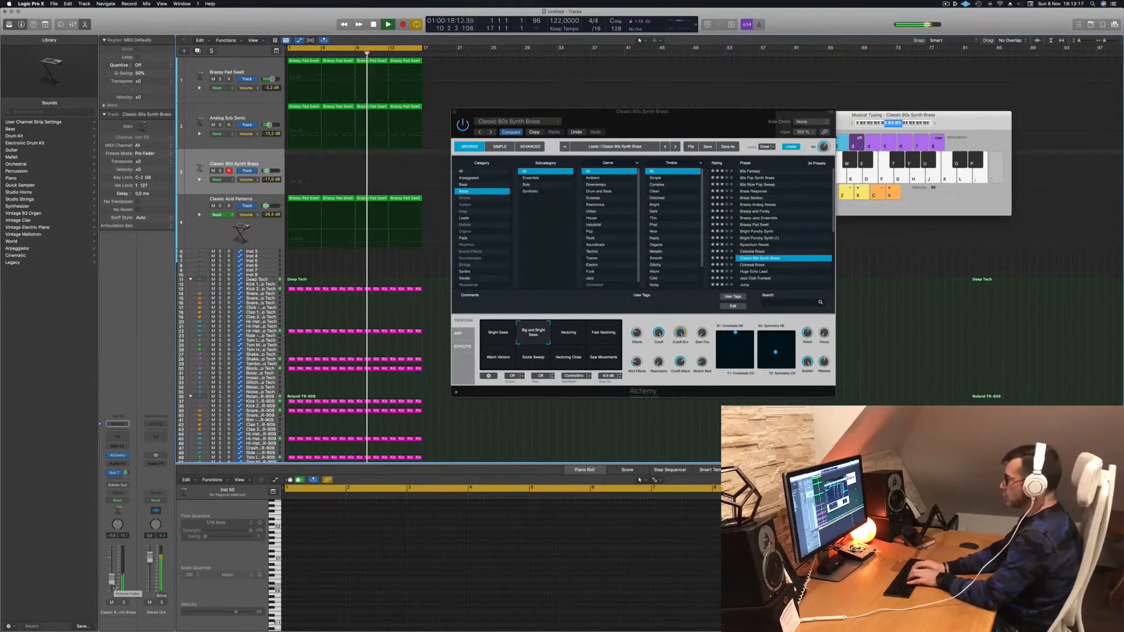
Record an alternating two-note melody on the Classic 80s Synth Brass track through the loop's end and again from bar 1, and play it back.
{"action": "key", "text": "r"}
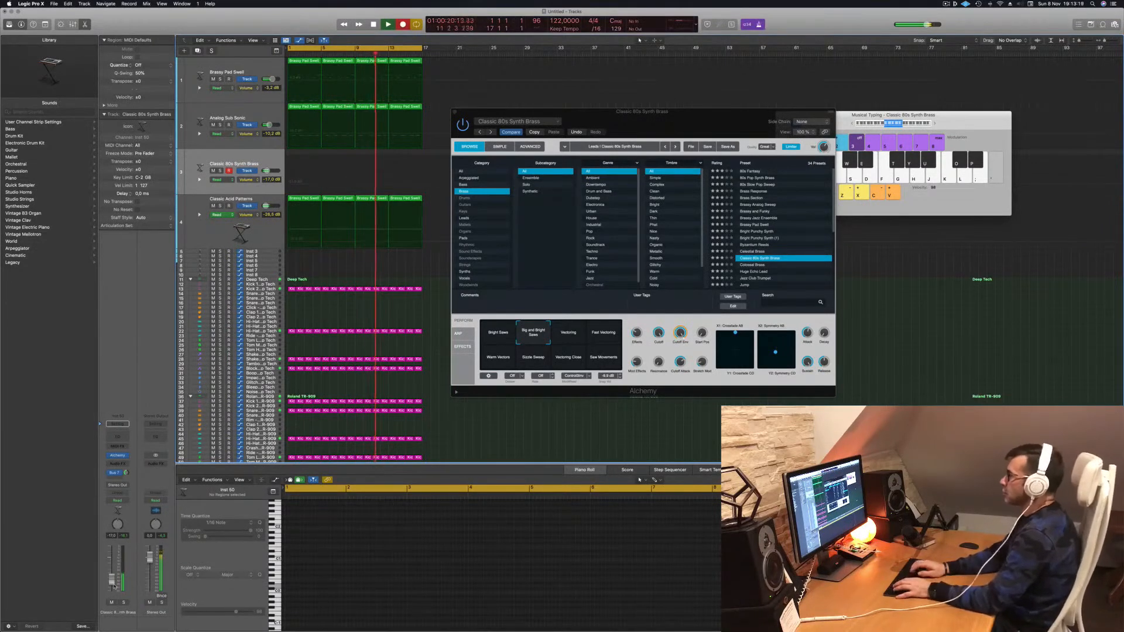
{"action": "key", "text": "semicolon"}
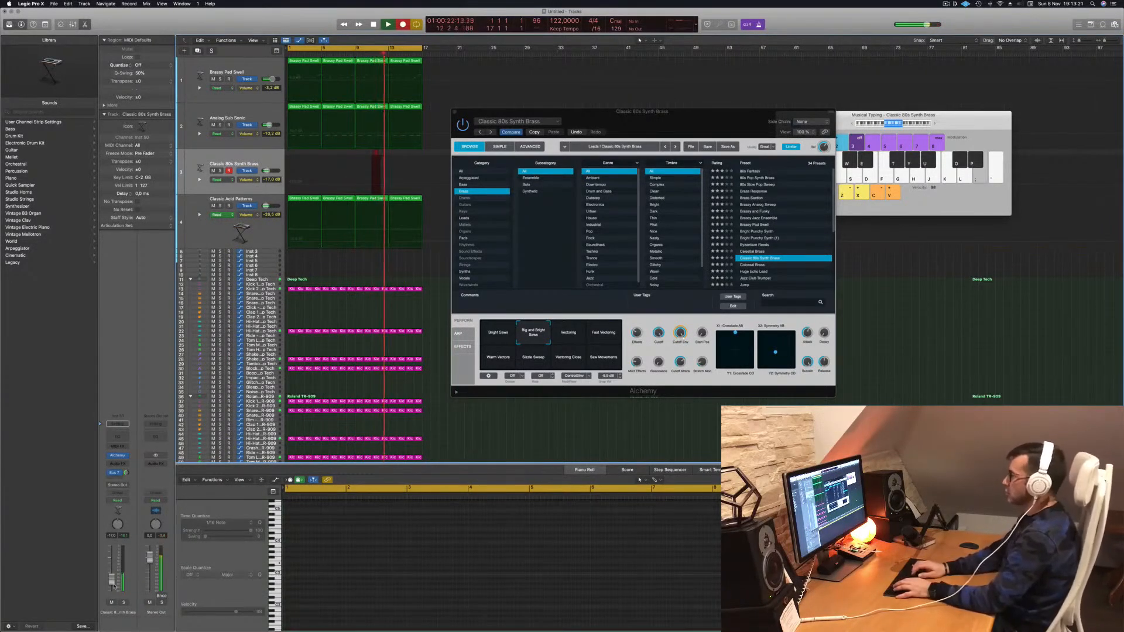
{"action": "key", "text": "semicolon"}
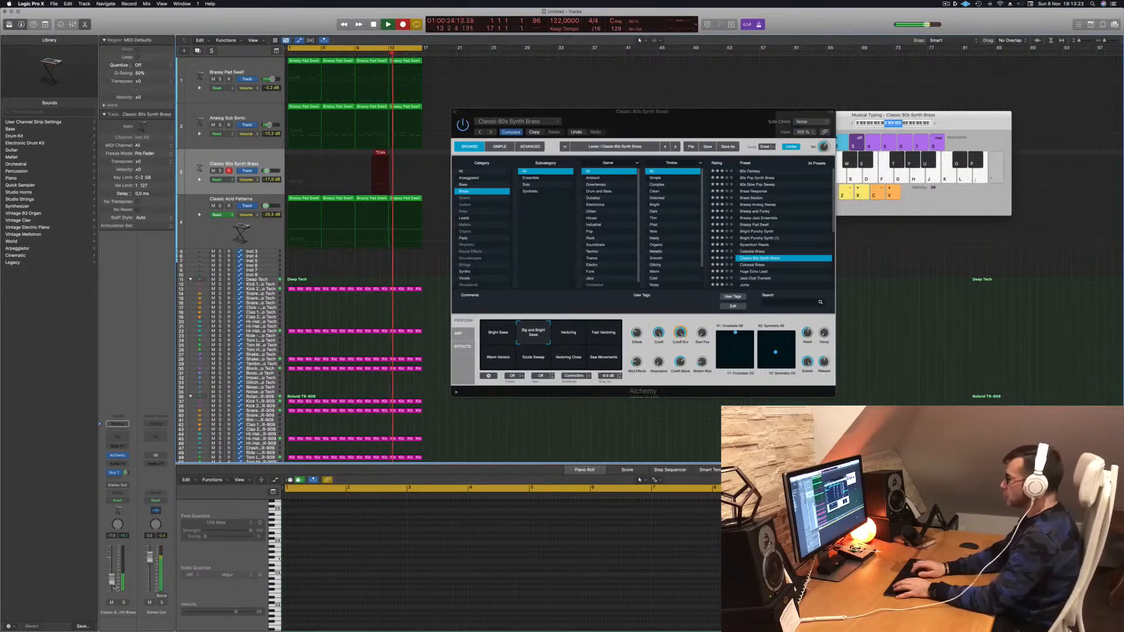
{"action": "key", "text": "semicolon"}
{"action": "key", "text": "apostrophe"}
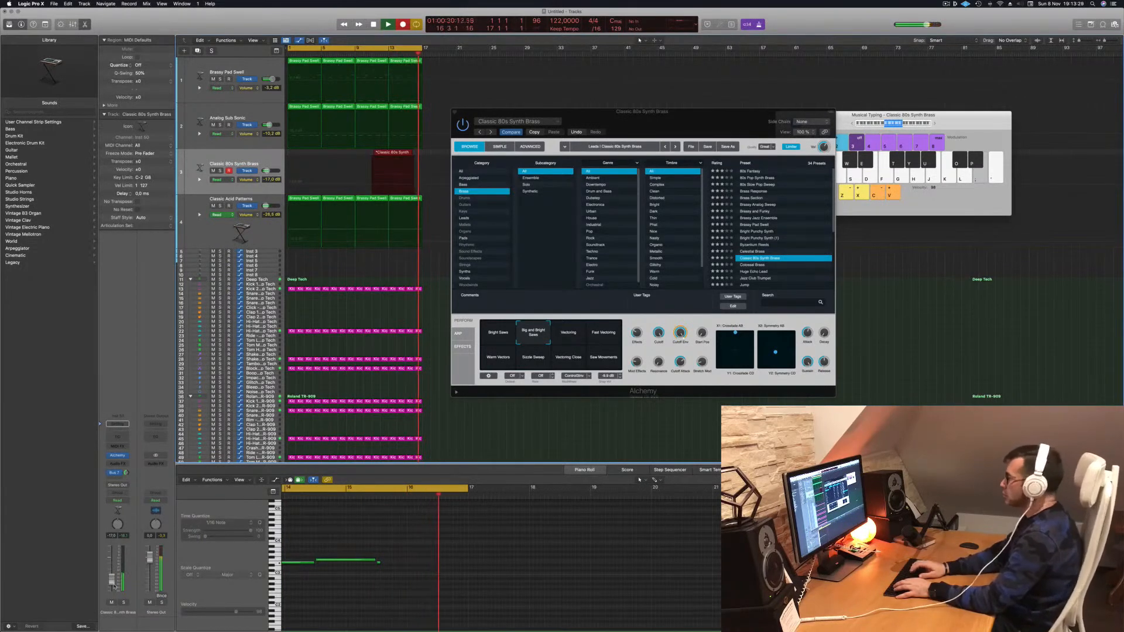
{"action": "key", "text": "apostrophe"}
{"action": "key", "text": "semicolon"}
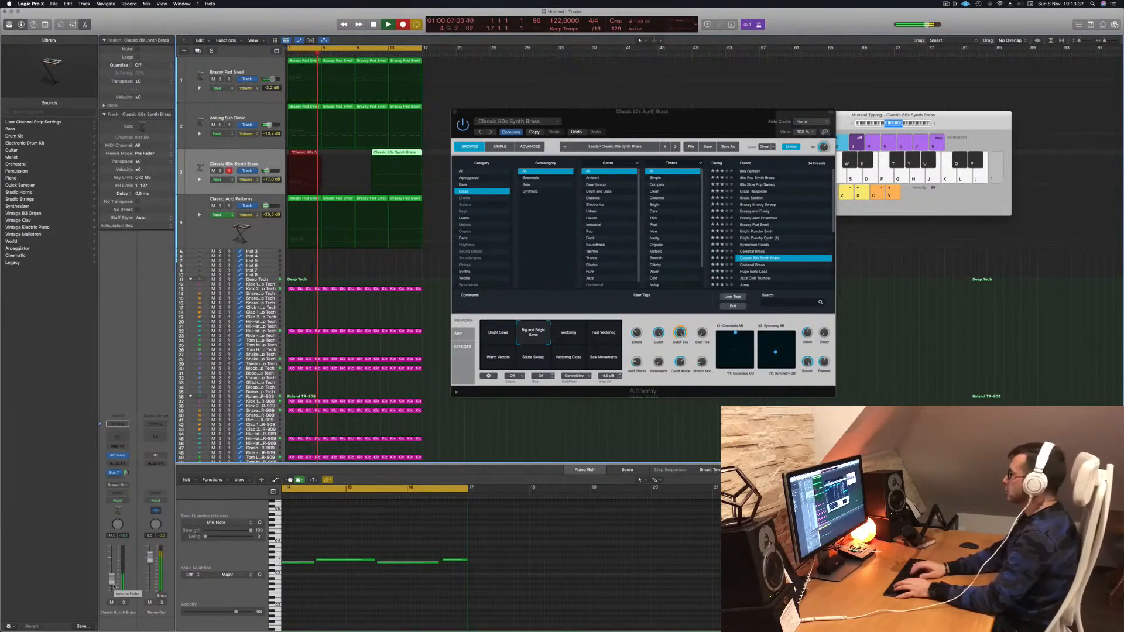
{"action": "key", "text": "space"}
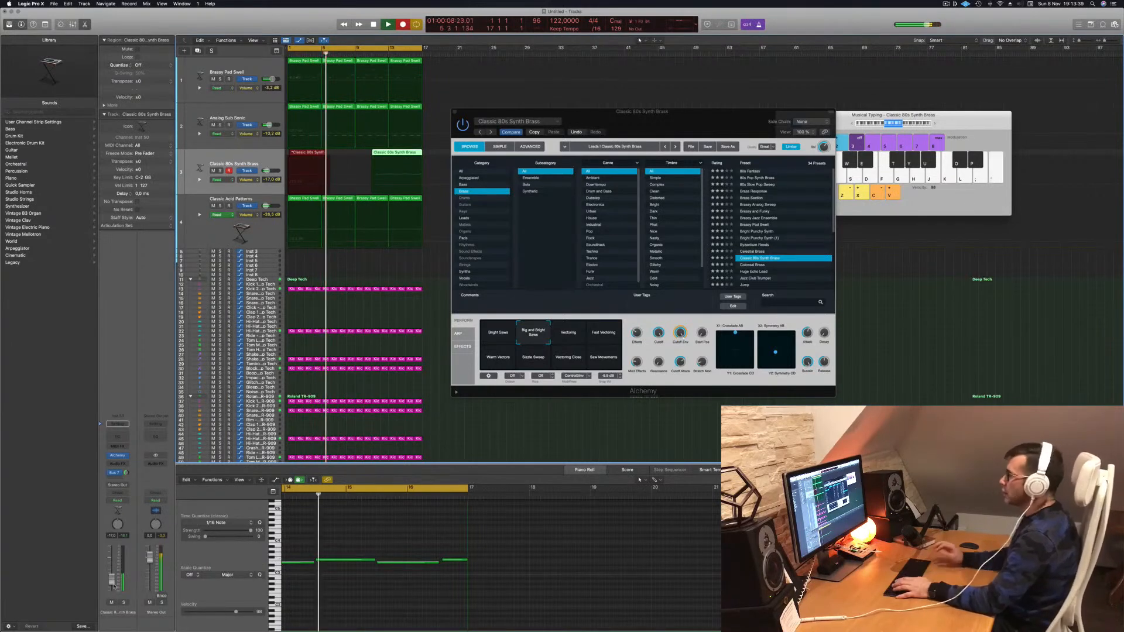
{"action": "key", "text": "space"}
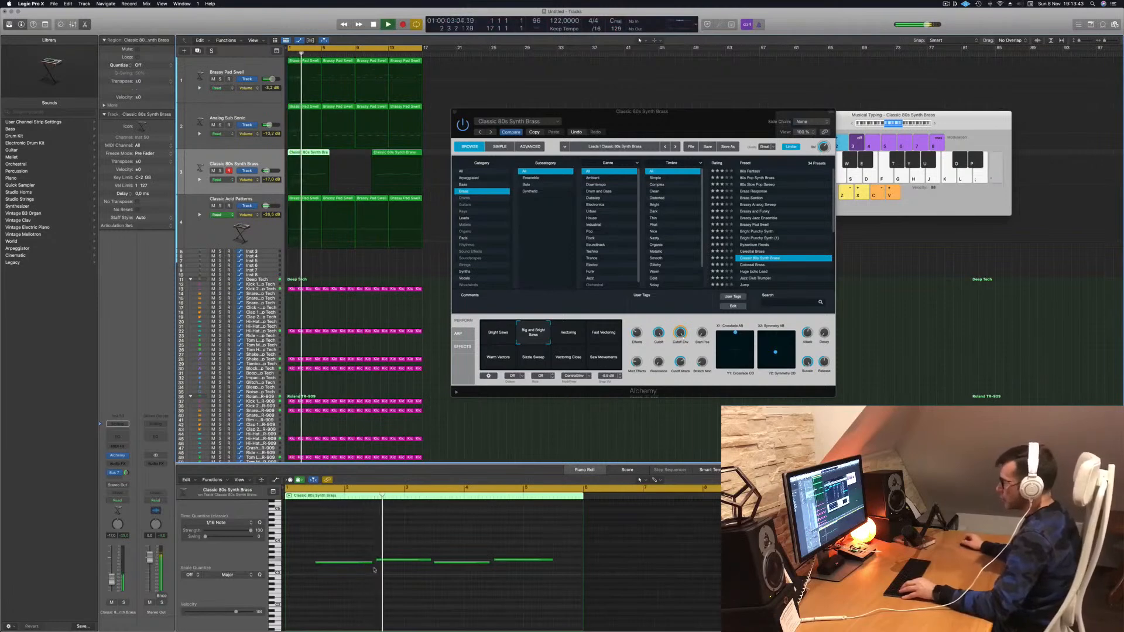
Delete the Classic 80s Synth Brass region at bar 1, select the remaining region near the loop's end and start playback from bar 1.
{"action": "key", "text": "super+a"}
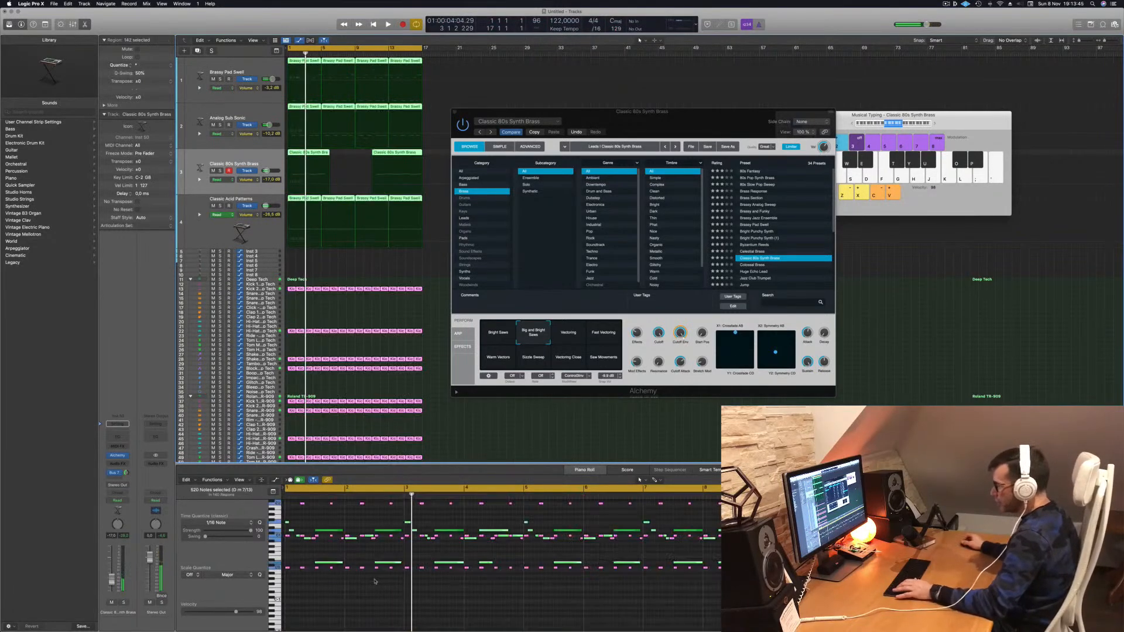
{"action": "left_click", "coordinate": [322, 153]}
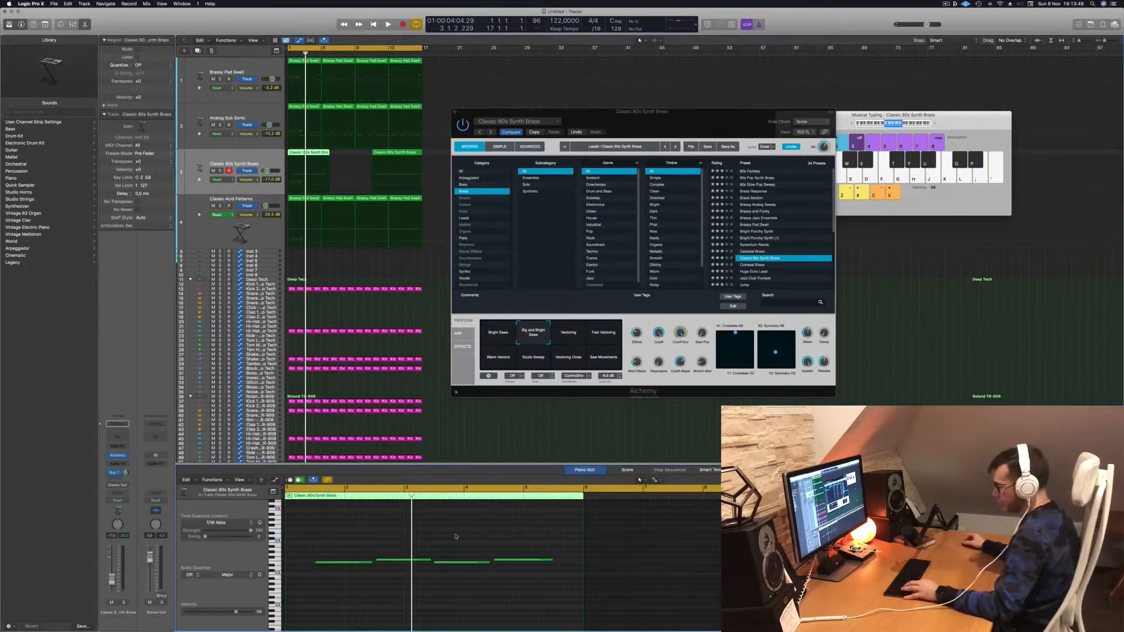
{"action": "key", "text": "Delete"}
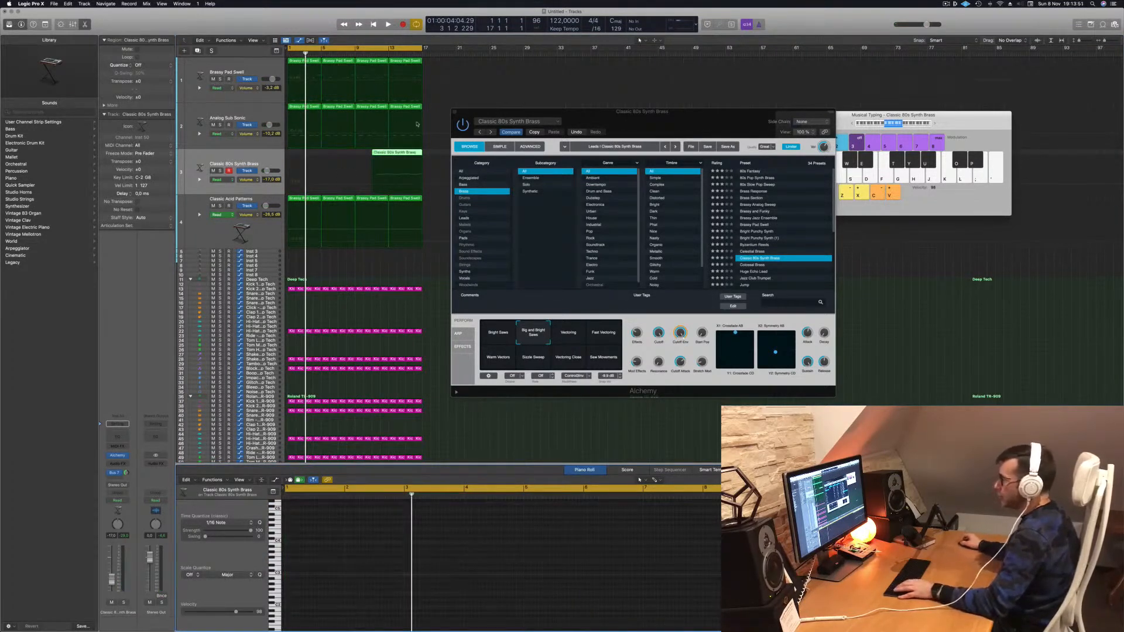
{"action": "left_click", "coordinate": [438, 133]}
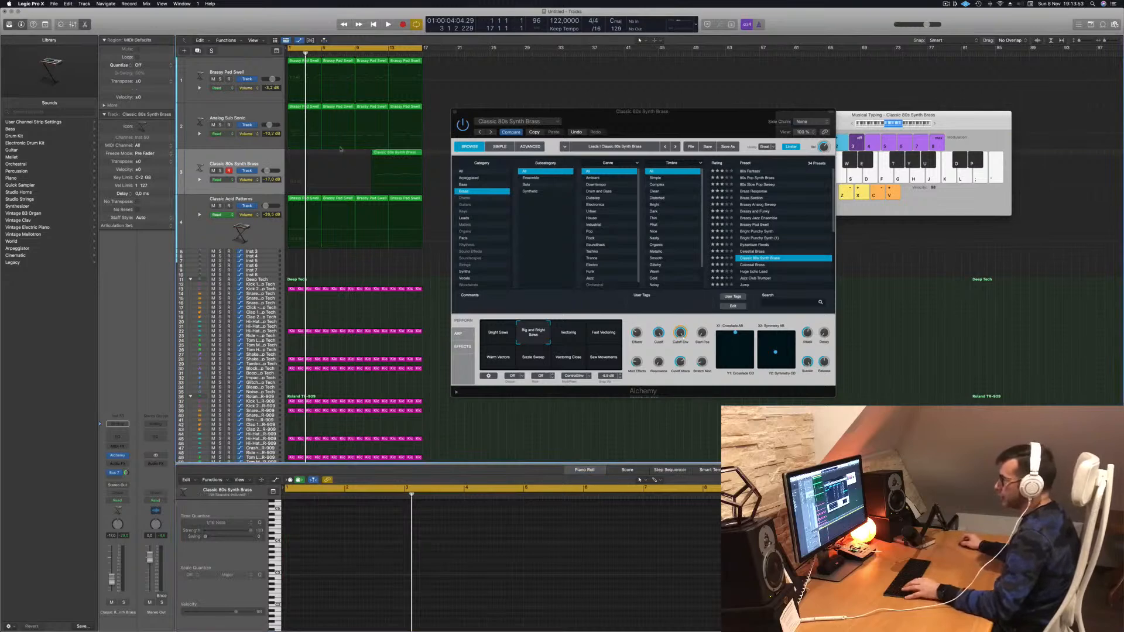
{"action": "left_click", "coordinate": [400, 154]}
{"action": "key", "text": "space"}
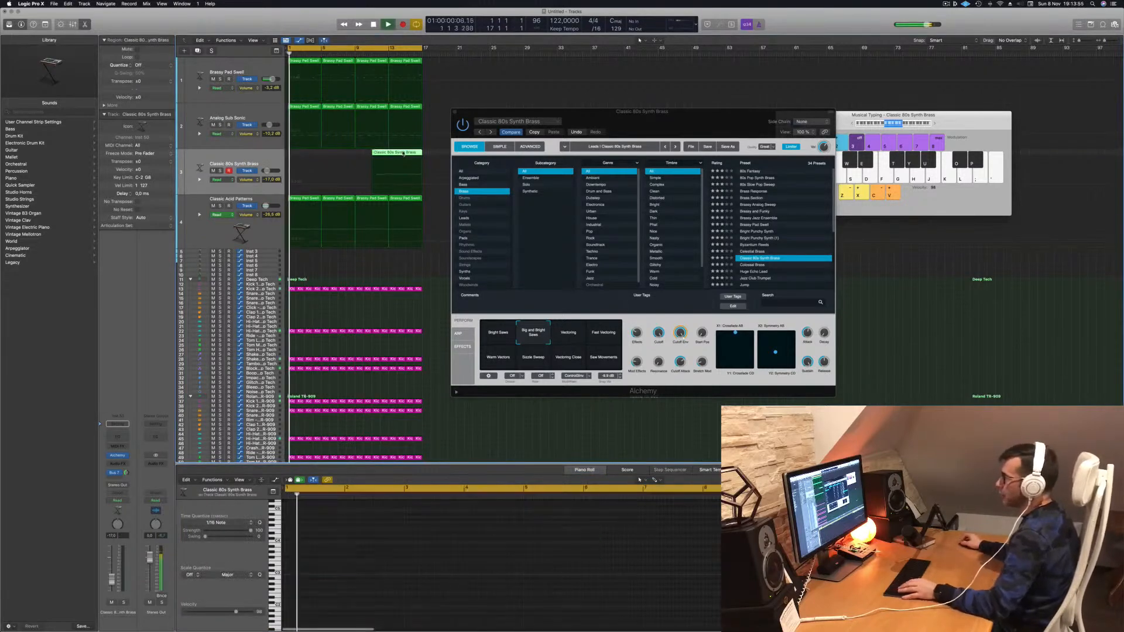
Undo the latest edits through the undo history and redo them.
{"action": "key", "text": "alt+z"}
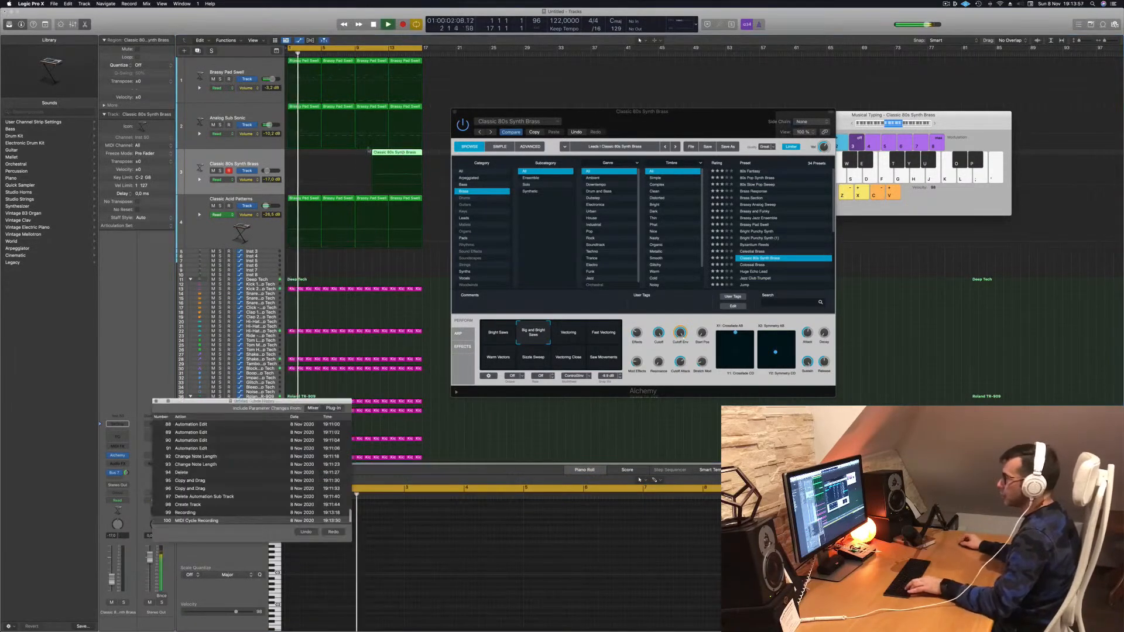
{"action": "left_click", "coordinate": [305, 532]}
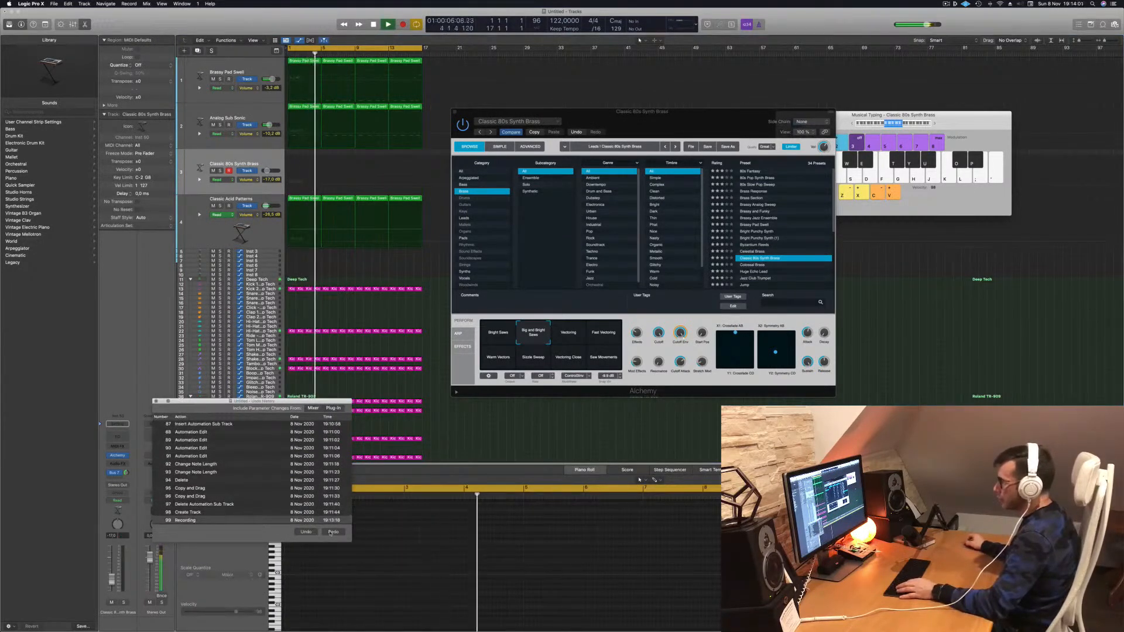
{"action": "left_click", "coordinate": [332, 532]}
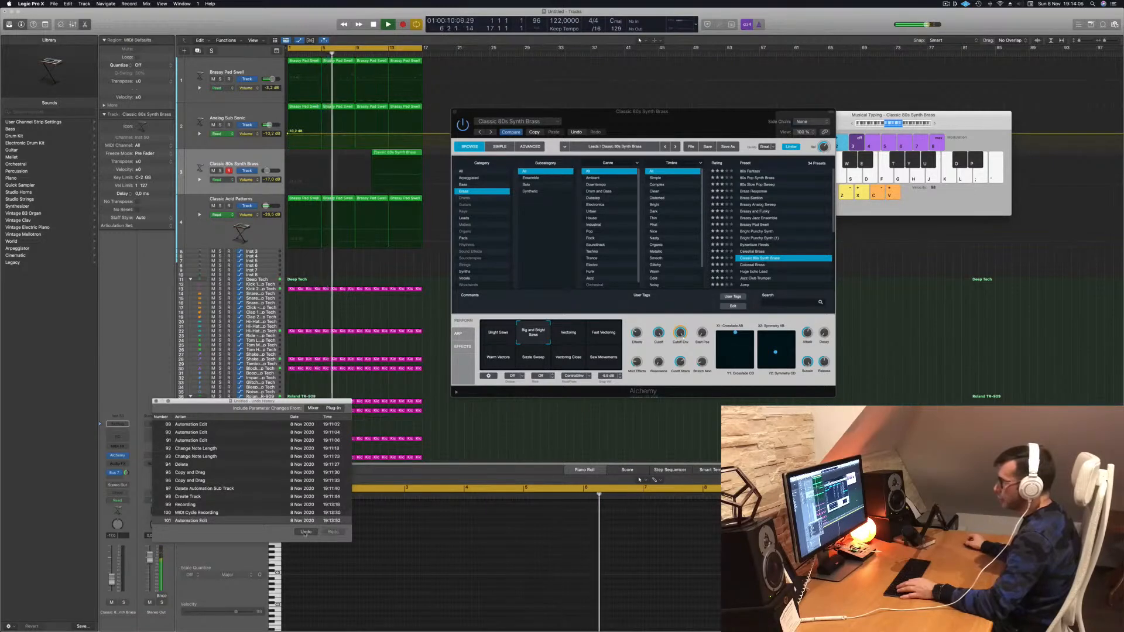
Move the remaining Classic 80s Synth Brass region to bar 1 and play it from the start.
{"action": "left_click", "coordinate": [403, 152]}
{"action": "key", "text": "space"}
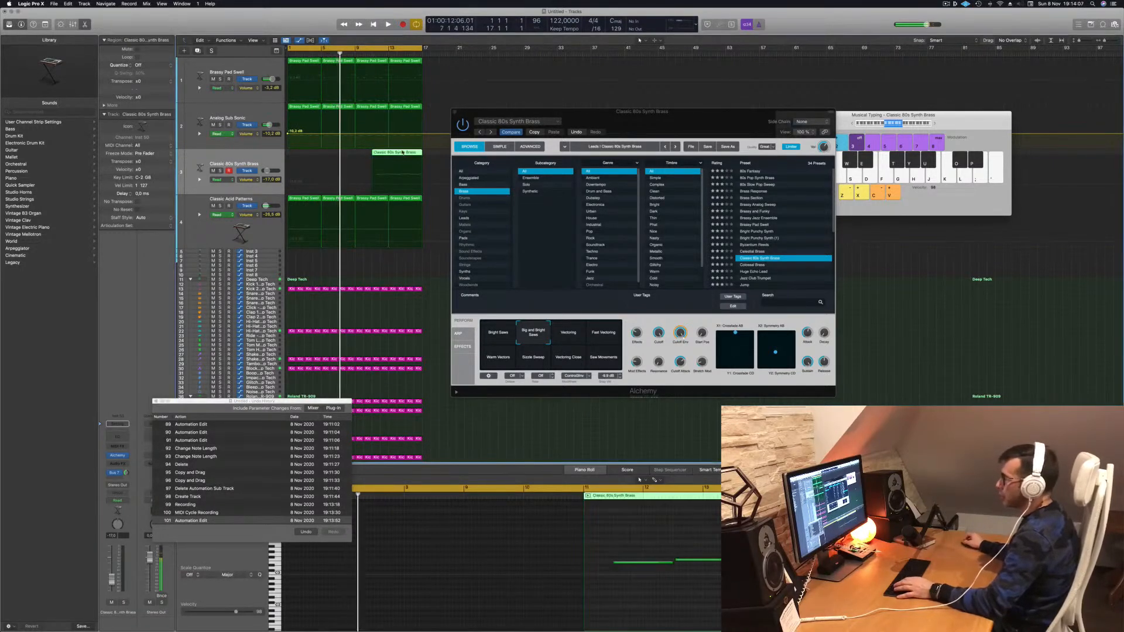
{"action": "left_click_drag", "start_coordinate": [395, 152], "coordinate": [310, 152]}
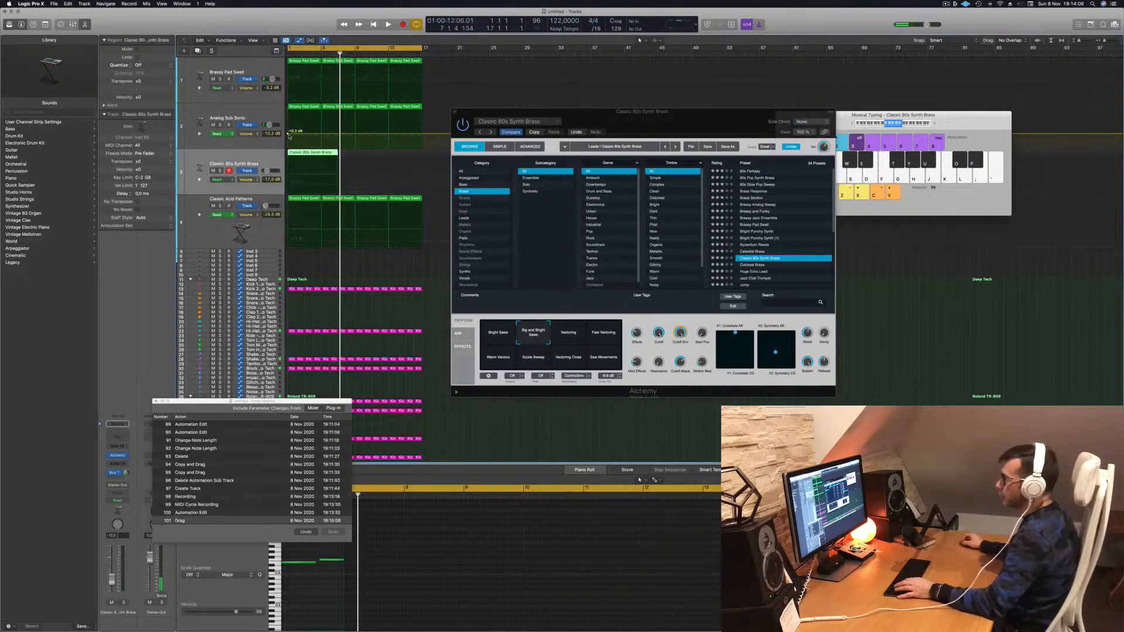
{"action": "left_click", "coordinate": [287, 136]}
{"action": "key", "text": "space"}
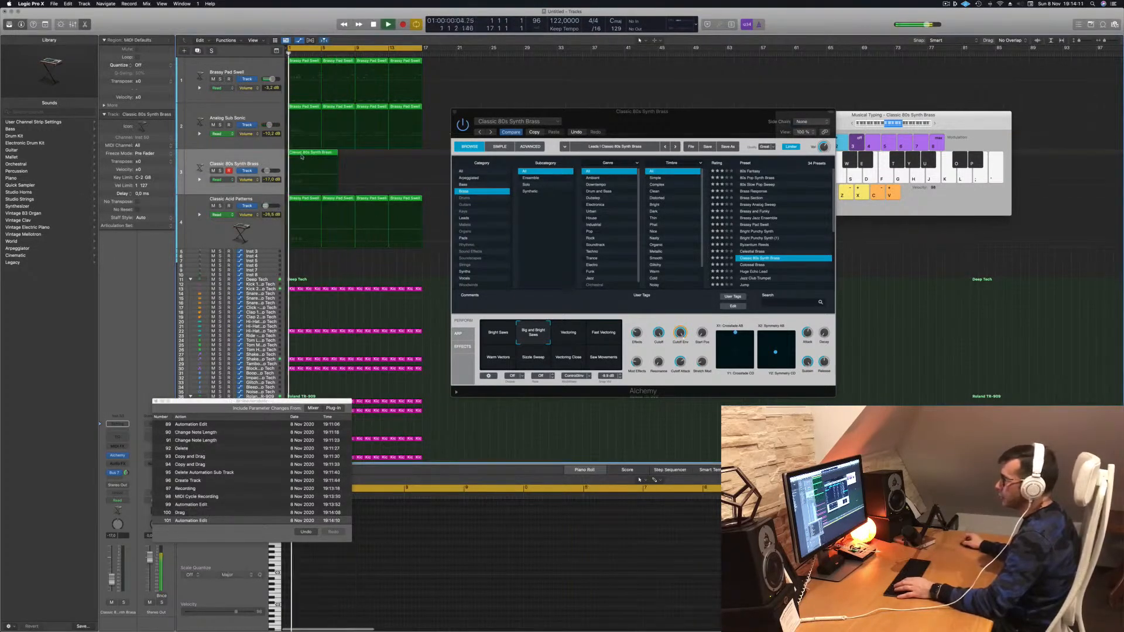
Quantize the first melody notes of the Classic 80s Synth Brass region to 1/16 notes, stop playback and close the undo history.
{"action": "left_click", "coordinate": [302, 155]}
{"action": "left_click_drag", "start_coordinate": [366, 556], "coordinate": [514, 576]}
{"action": "key", "text": "q"}
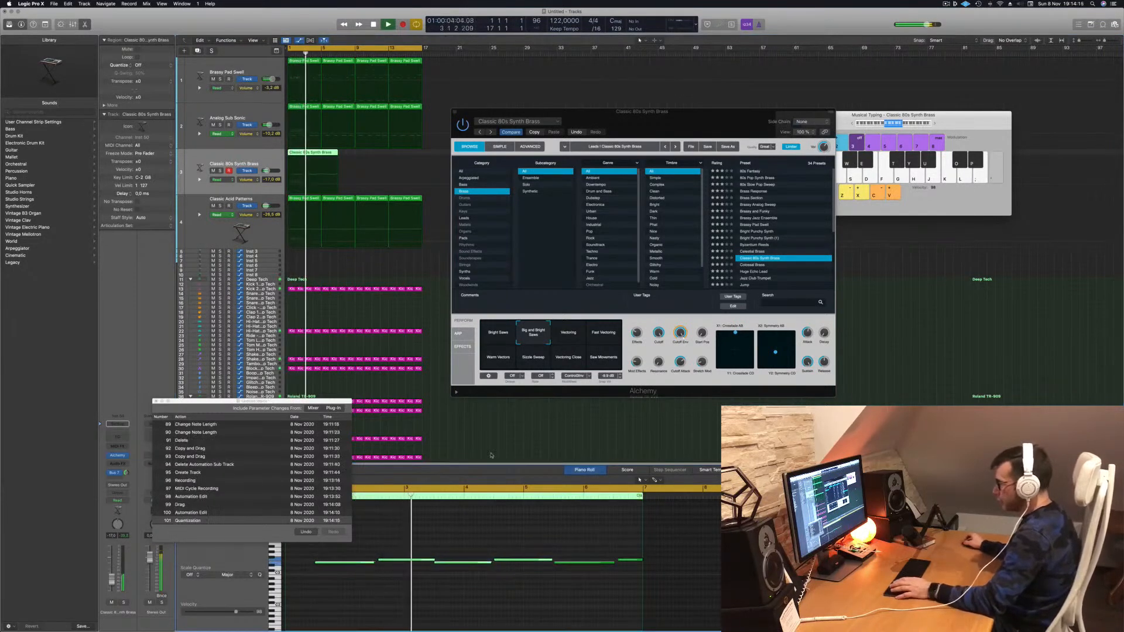
{"action": "key", "text": "space"}
{"action": "left_click", "coordinate": [156, 402]}
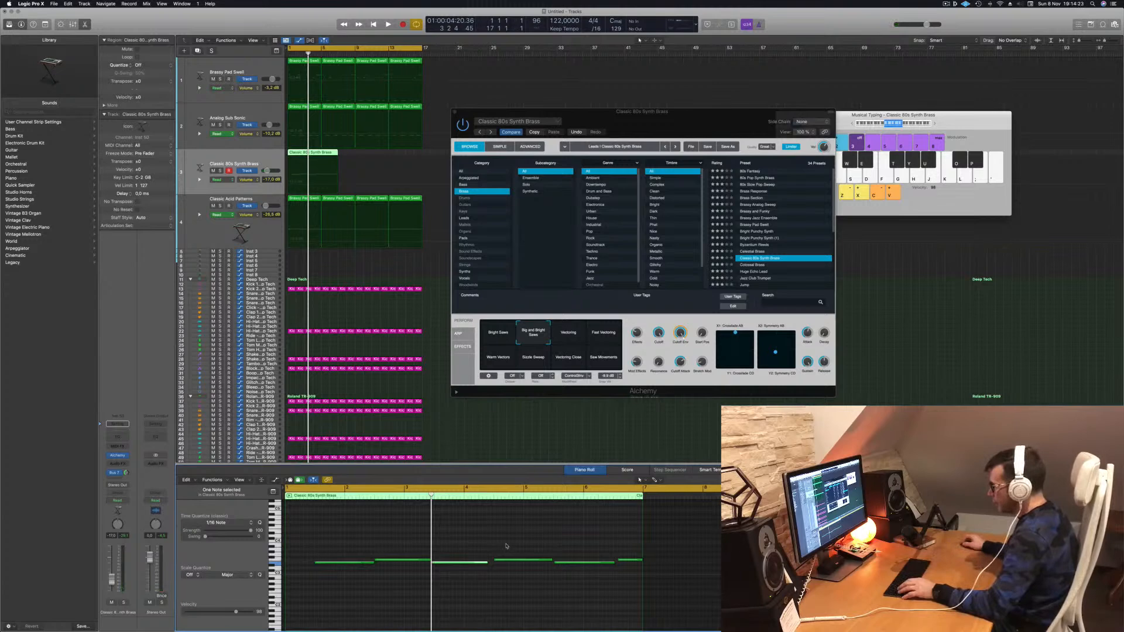
Lengthen the third note of the Classic 80s Synth Brass melody so it meets the fourth note.
{"action": "left_click_drag", "start_coordinate": [487, 562], "coordinate": [491, 564]}
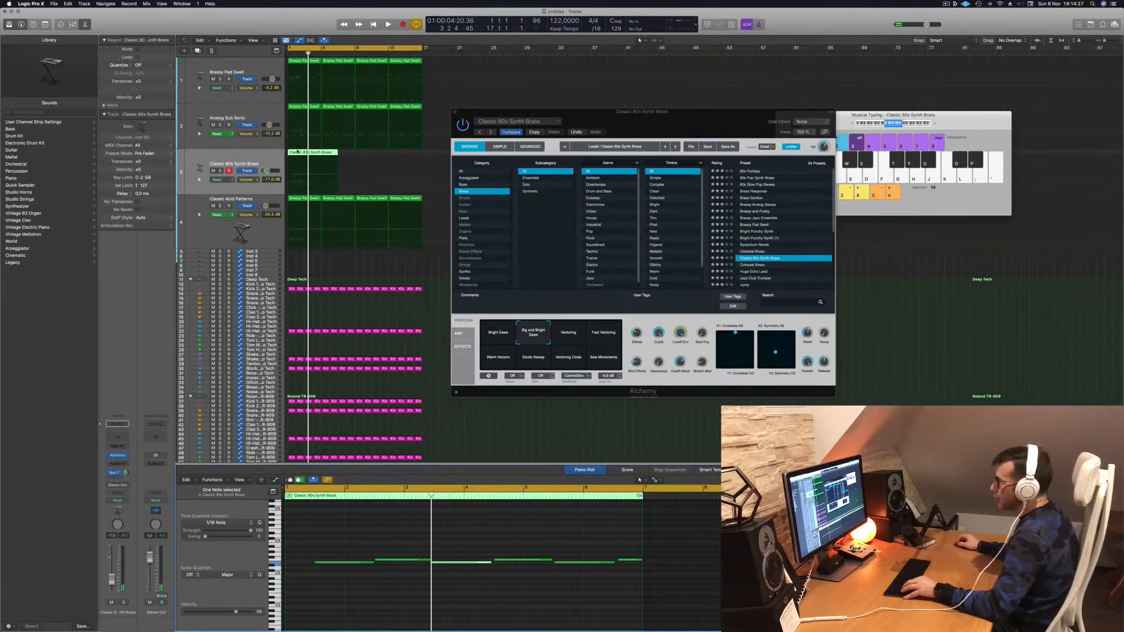
{"action": "left_click", "coordinate": [293, 186]}
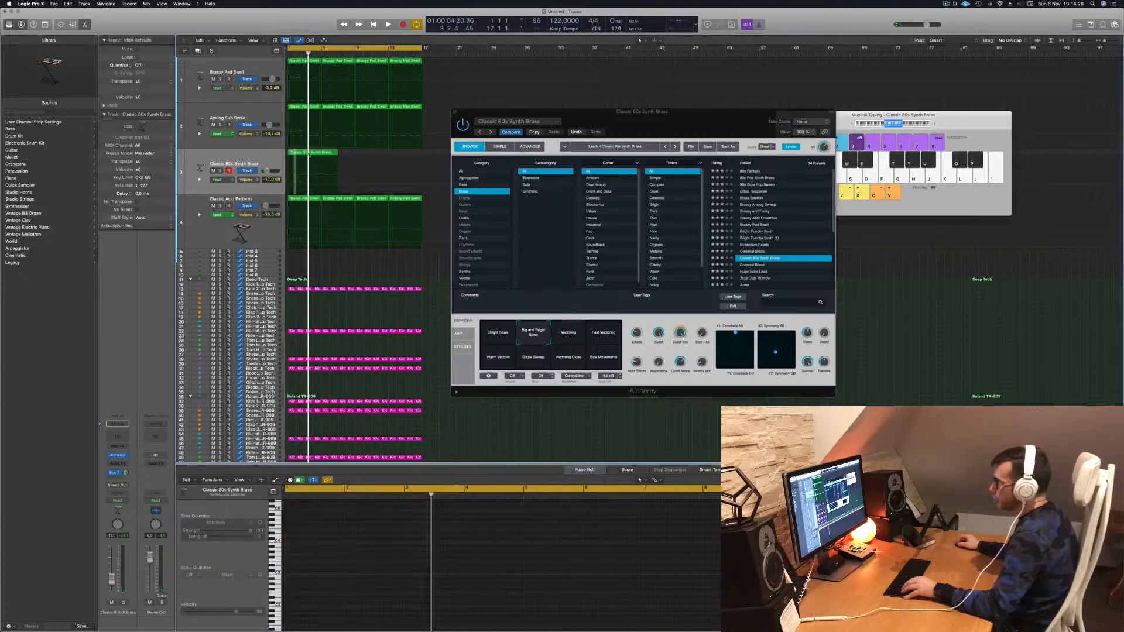
{"action": "left_click", "coordinate": [327, 155]}
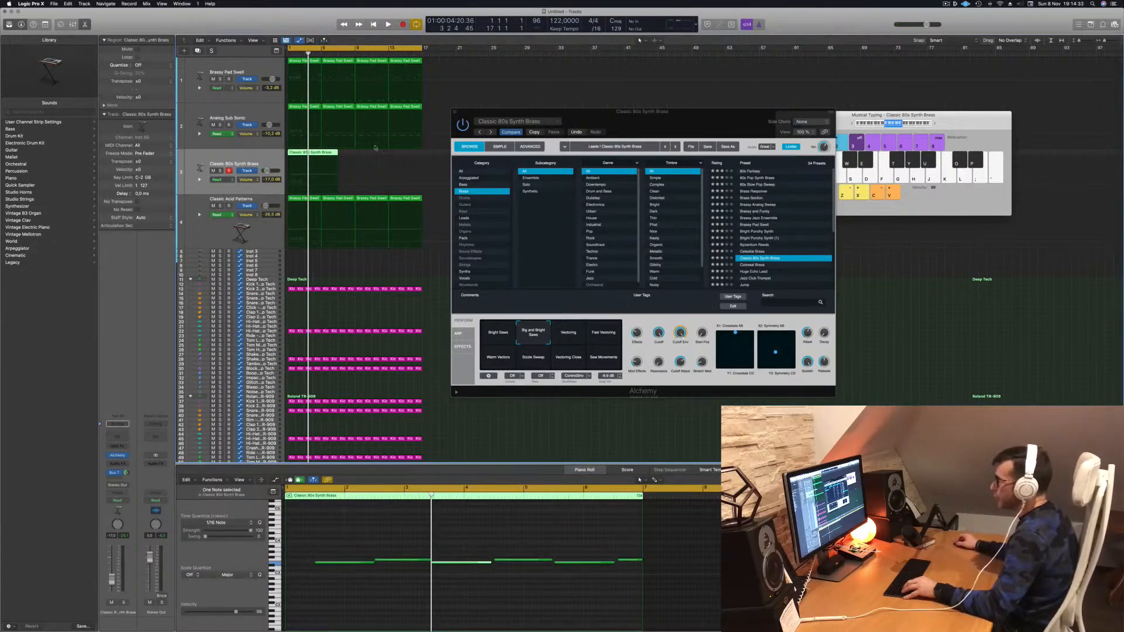
Split the Classic 80s Synth Brass region right after its fourth note and delete the second part.
{"action": "scroll", "coordinate": [345, 160], "scroll_direction": "up", "scroll_amount": 5}
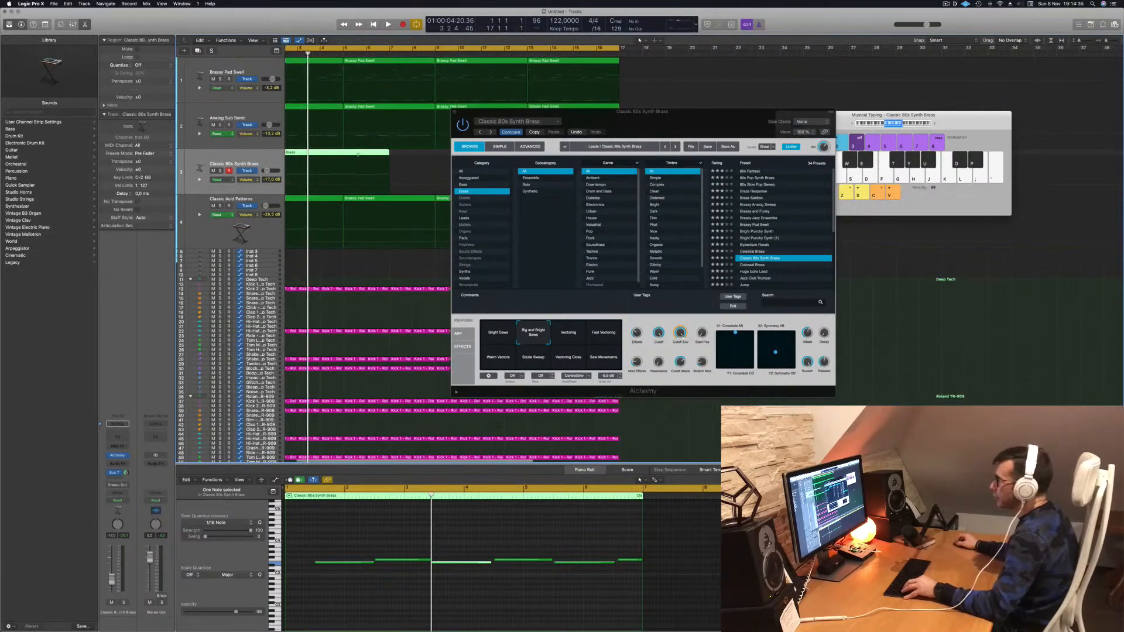
{"action": "left_click", "coordinate": [357, 152]}
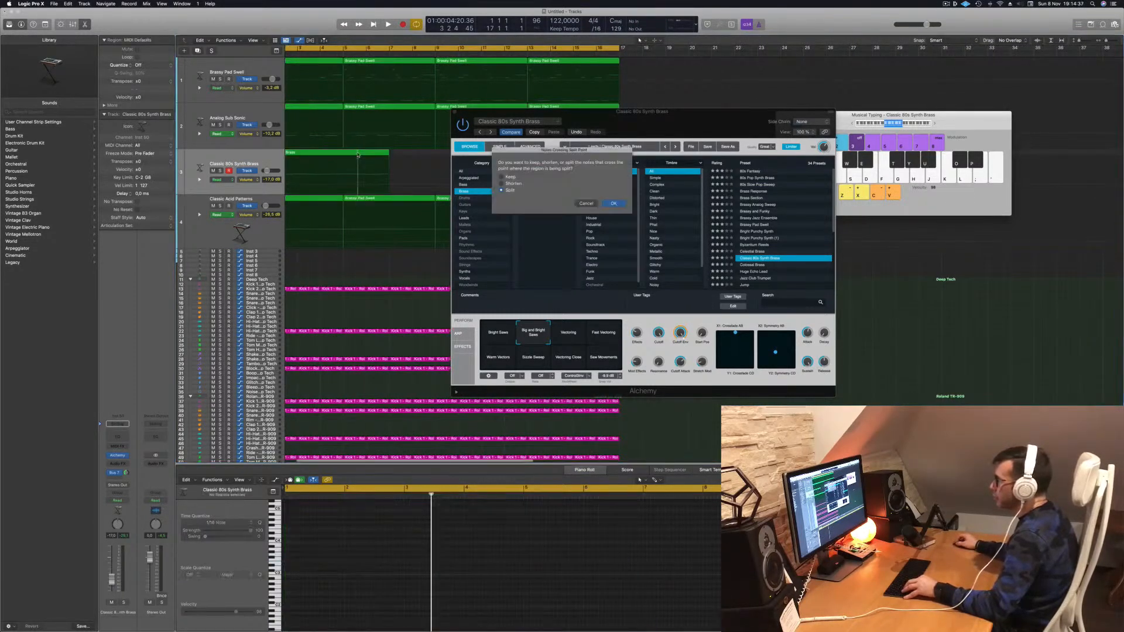
{"action": "left_click", "coordinate": [585, 204]}
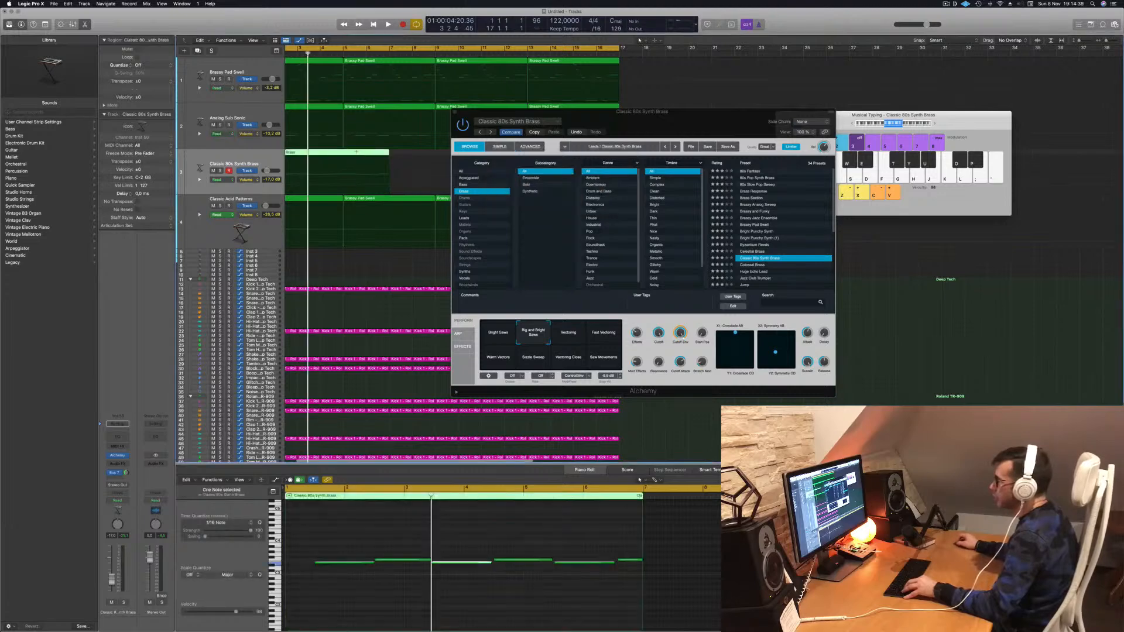
{"action": "left_click", "coordinate": [355, 151]}
{"action": "key", "text": "Return"}
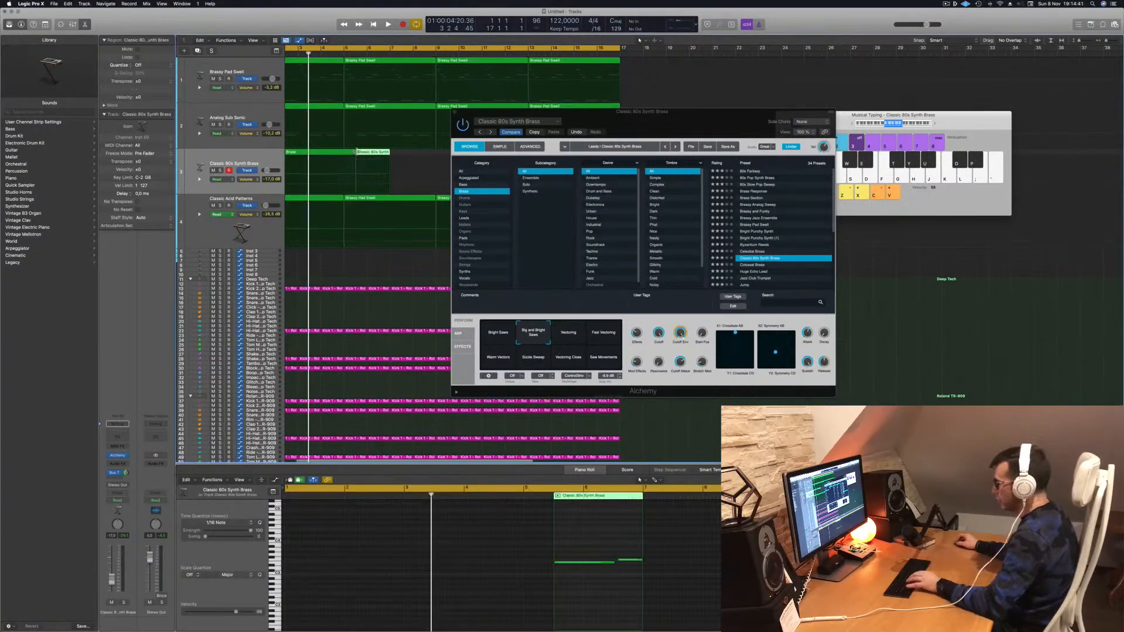
{"action": "key", "text": "Delete"}
Copy the higher melody note to fill the region's empty start and shorten the last note to end at bar 5.
{"action": "left_click_drag", "start_coordinate": [661, 120], "coordinate": [851, 151]}
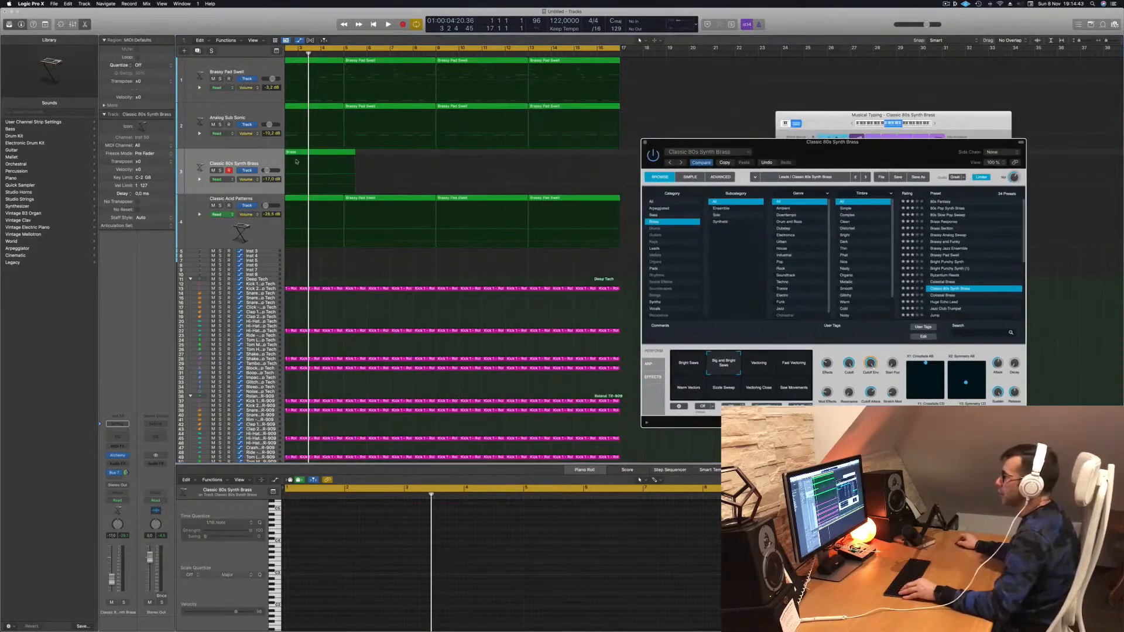
{"action": "scroll", "coordinate": [306, 152], "scroll_direction": "down", "scroll_amount": 5}
{"action": "left_click", "coordinate": [306, 152]}
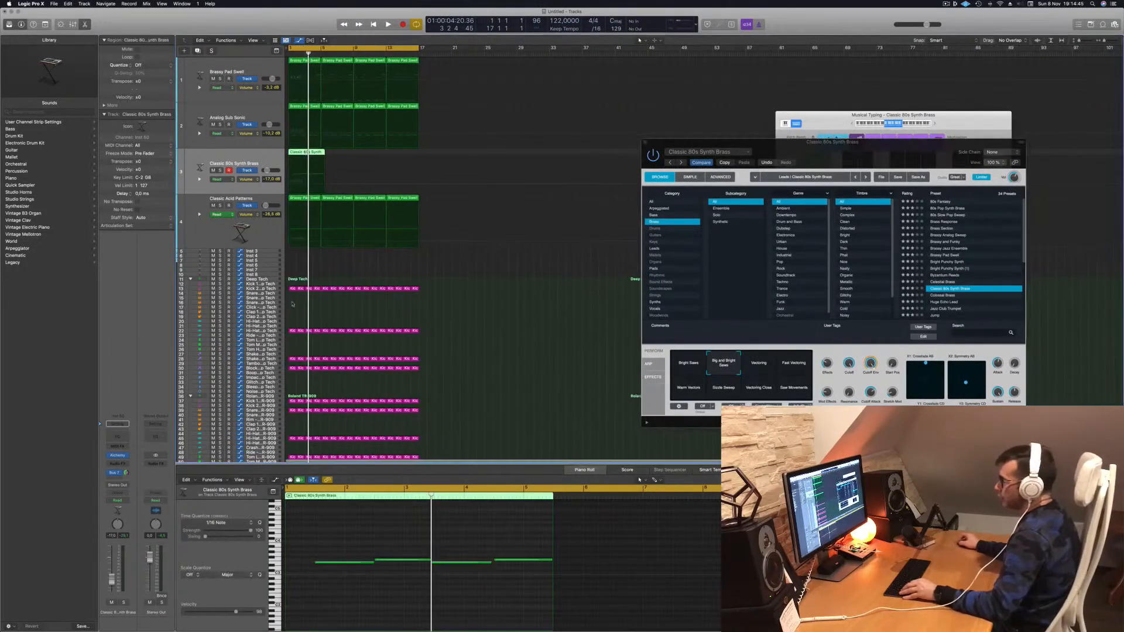
{"action": "left_click", "coordinate": [393, 560]}
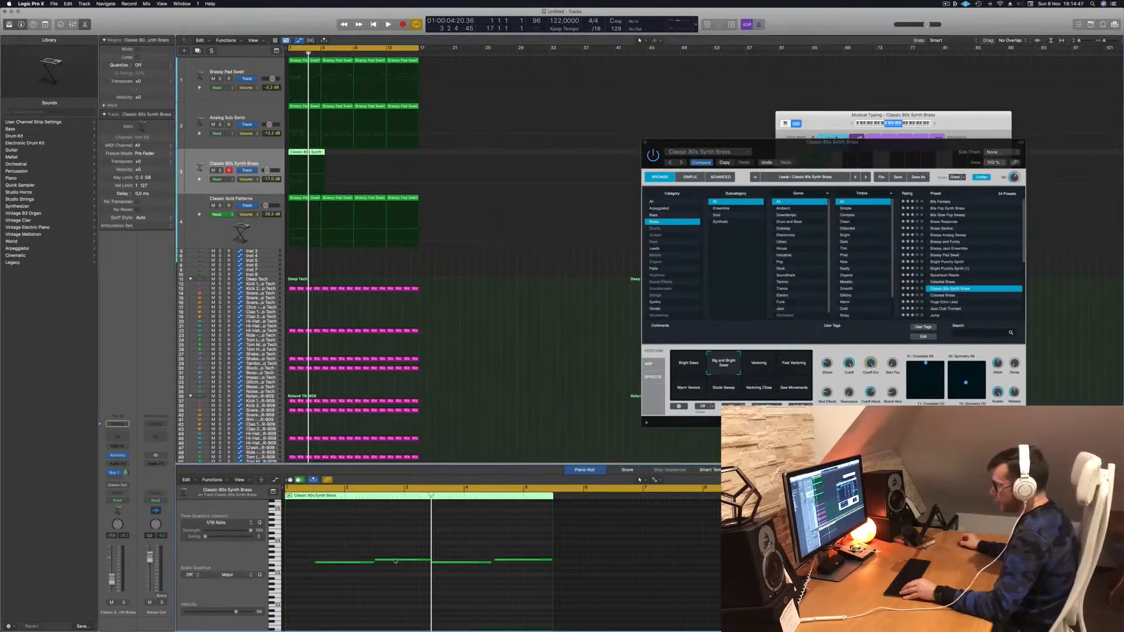
{"action": "left_click_drag", "start_coordinate": [383, 563], "coordinate": [315, 563]}
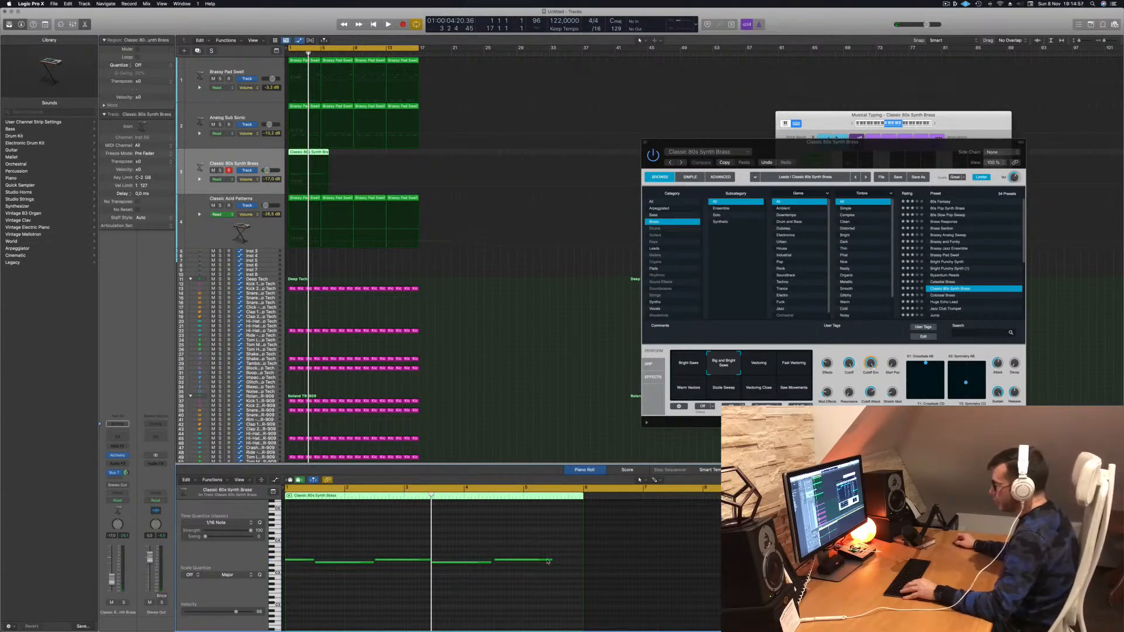
{"action": "left_click_drag", "start_coordinate": [551, 560], "coordinate": [522, 560]}
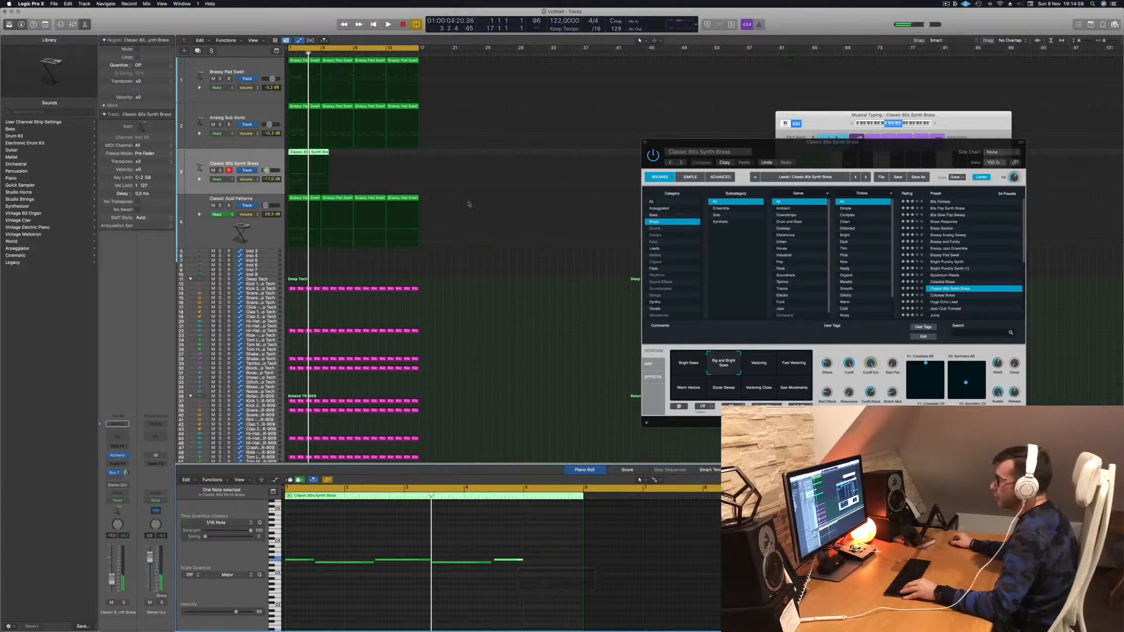
Trim the Classic 80s Synth Brass region to four bars, copy it across the 16-bar loop and play it.
{"action": "double_click", "coordinate": [320, 151], "text": "super"}
{"action": "key", "text": "Delete"}
{"action": "left_click", "coordinate": [300, 152]}
{"action": "left_click_drag", "start_coordinate": [308, 153], "coordinate": [364, 157]}
{"action": "key", "text": "space"}
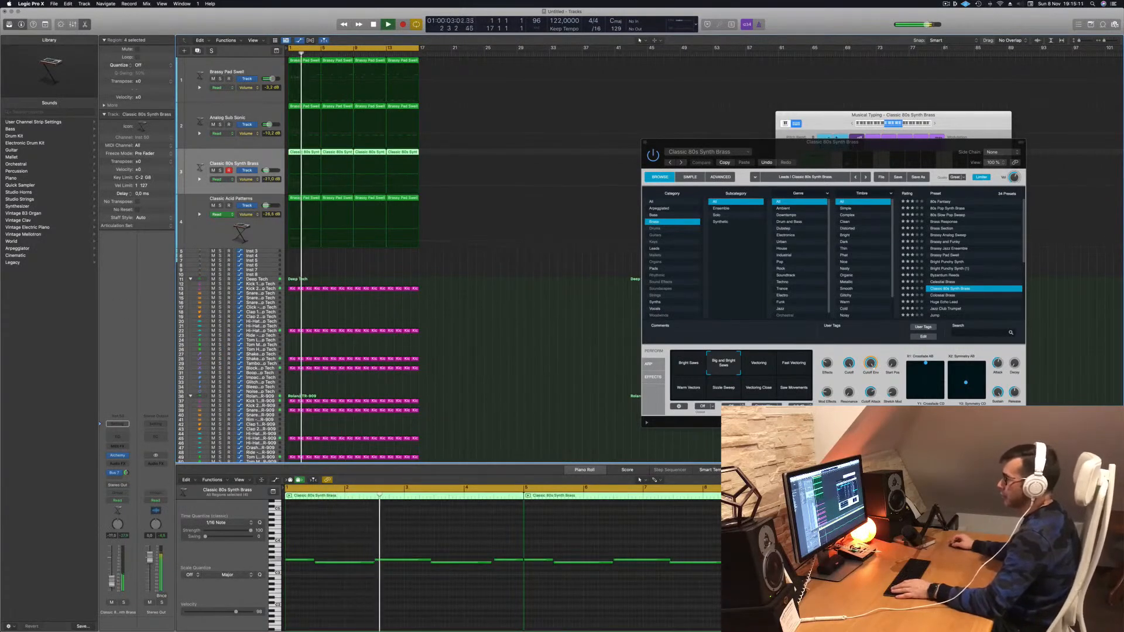
Remove the first note of the opening Classic 80s Synth Brass region and lower the track's volume while the loop plays.
{"action": "scroll", "coordinate": [374, 581], "scroll_direction": "down", "scroll_amount": 5}
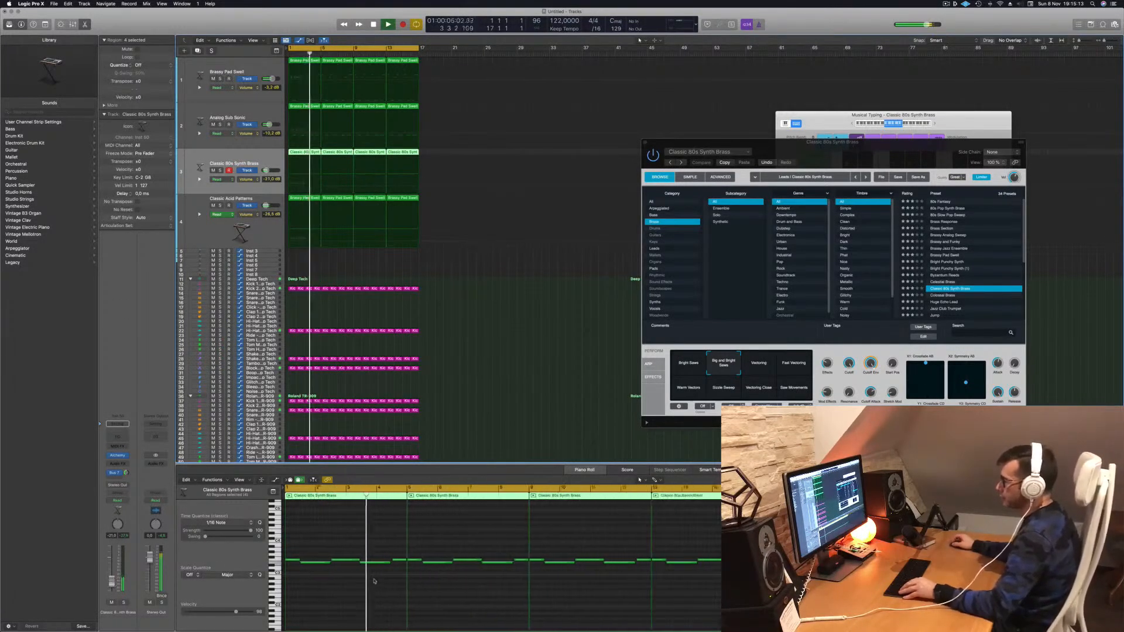
{"action": "key", "text": "Return"}
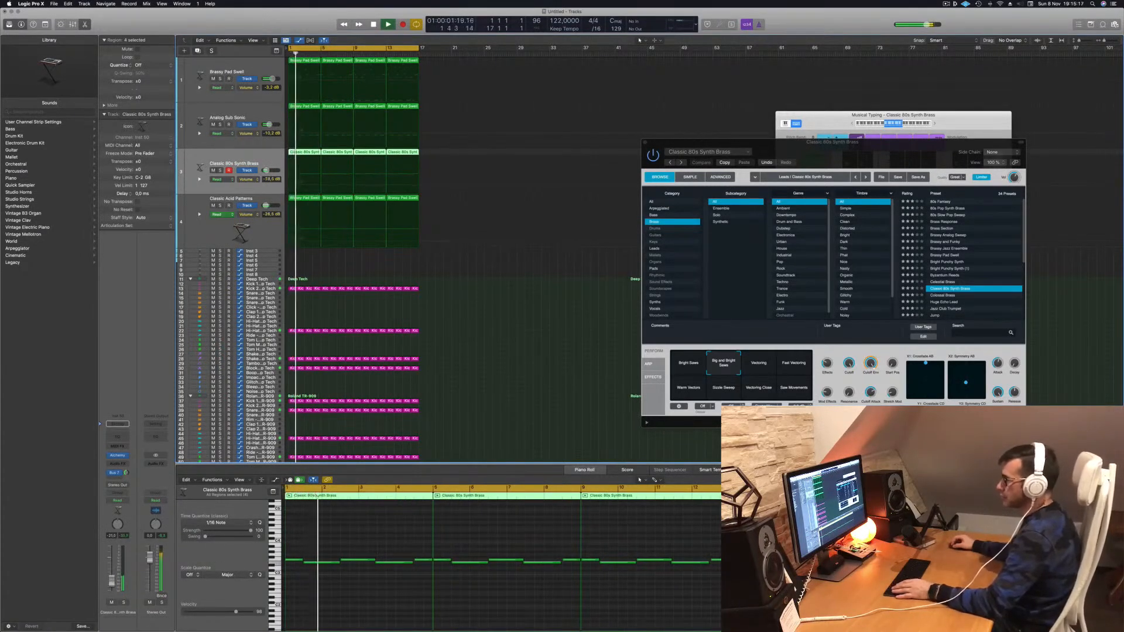
{"action": "key", "text": "space"}
{"action": "left_click", "coordinate": [295, 560]}
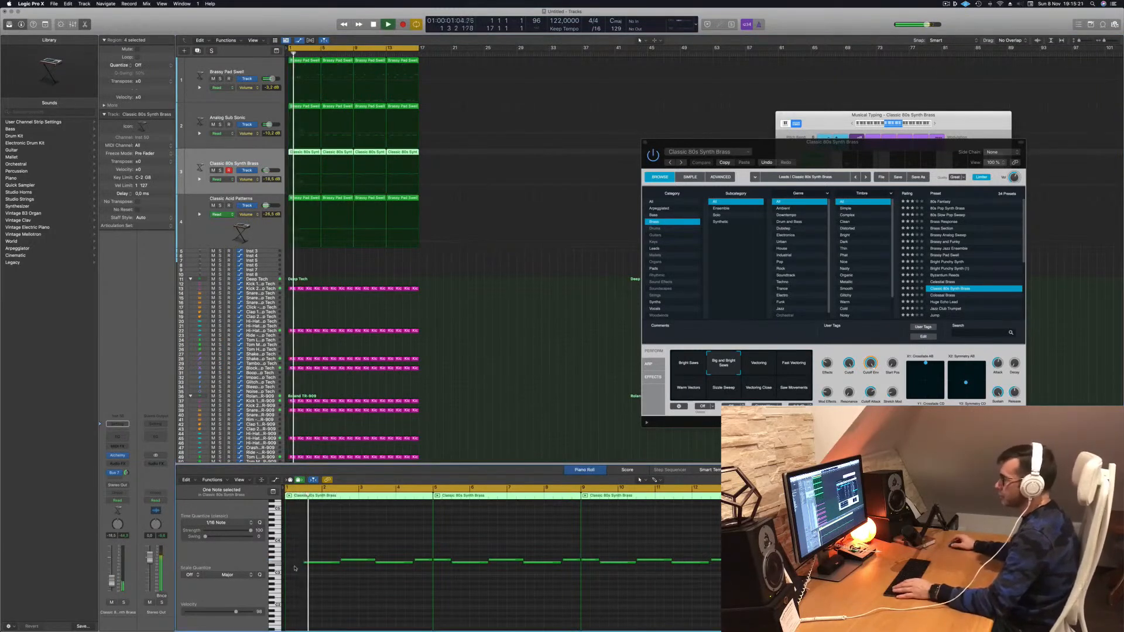
{"action": "scroll", "coordinate": [301, 578], "scroll_direction": "left", "scroll_amount": 2}
{"action": "scroll", "coordinate": [309, 583], "scroll_direction": "right", "scroll_amount": 2}
{"action": "scroll", "coordinate": [308, 585], "scroll_direction": "left", "scroll_amount": 2}
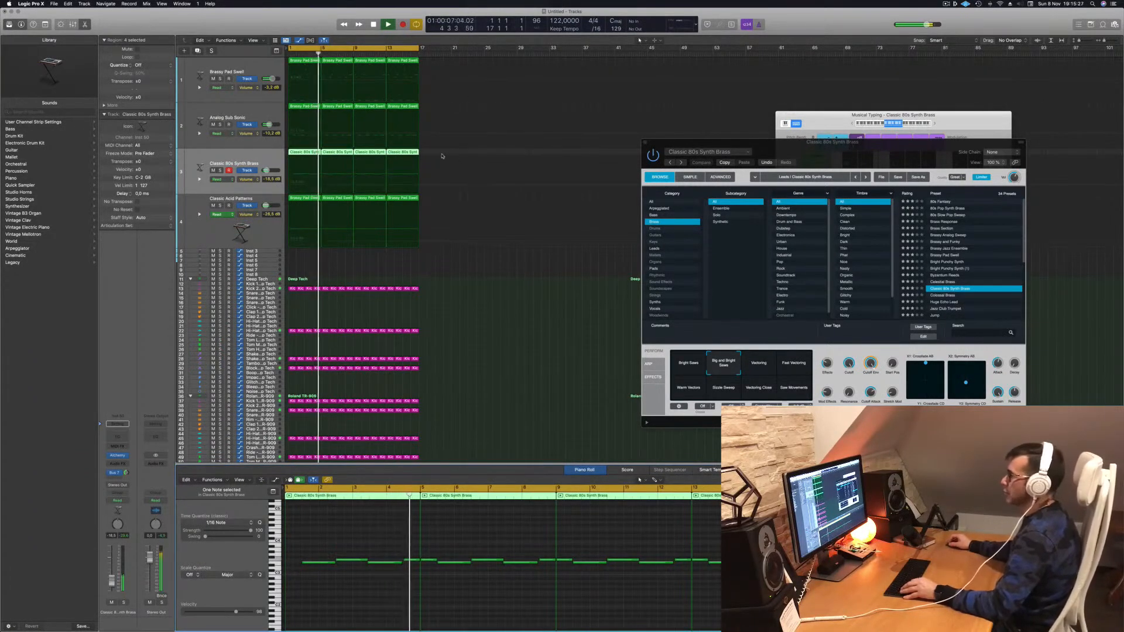
Delete all four Classic 80s Synth Brass regions and play the loop from bar 1 without them.
{"action": "key", "text": "space"}
{"action": "key", "text": "Delete"}
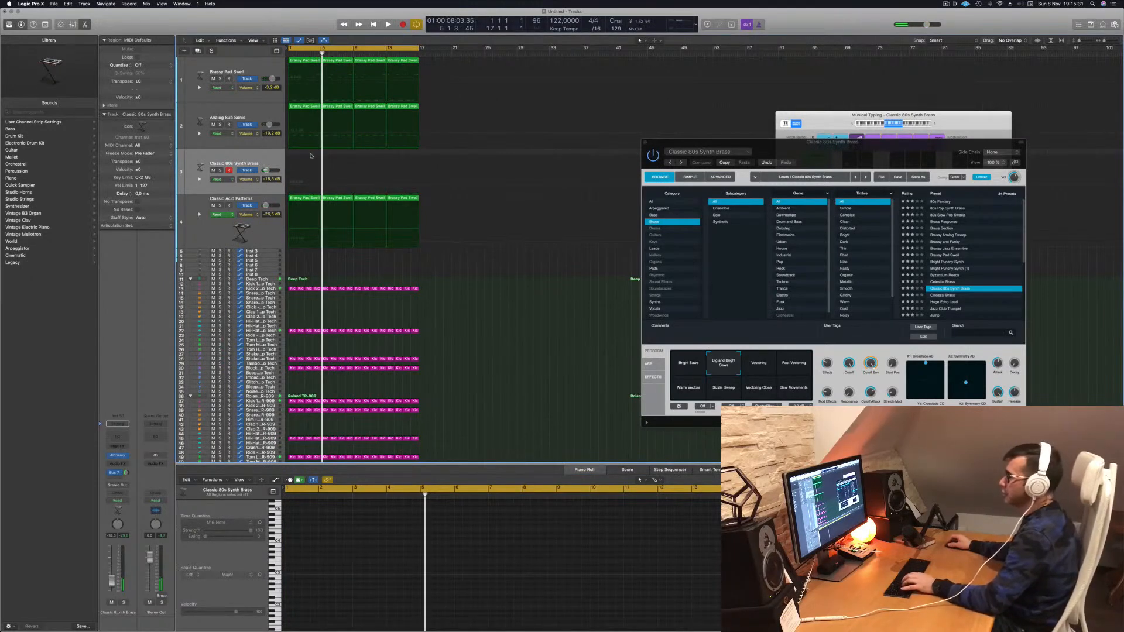
{"action": "key", "text": "Return"}
{"action": "key", "text": "space"}
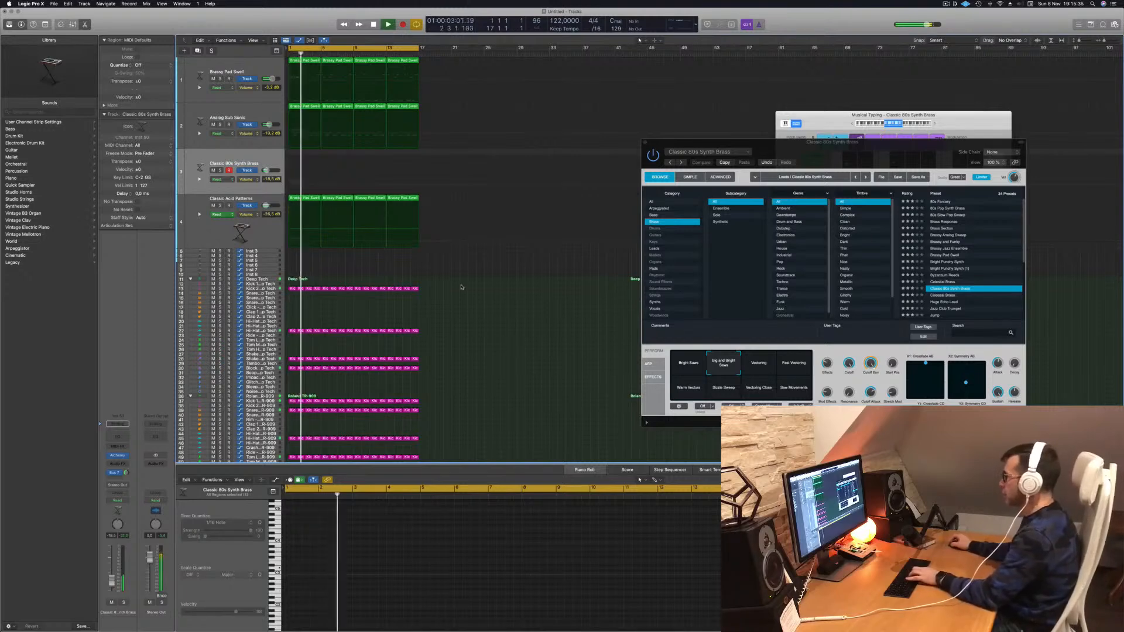
Audition the Vectoring, Fast Vectoring, Warm Vectors and Bright Saws variations of Classic 80s Synth Brass, ending on Vectoring.
{"action": "left_click_drag", "start_coordinate": [849, 362], "coordinate": [876, 365]}
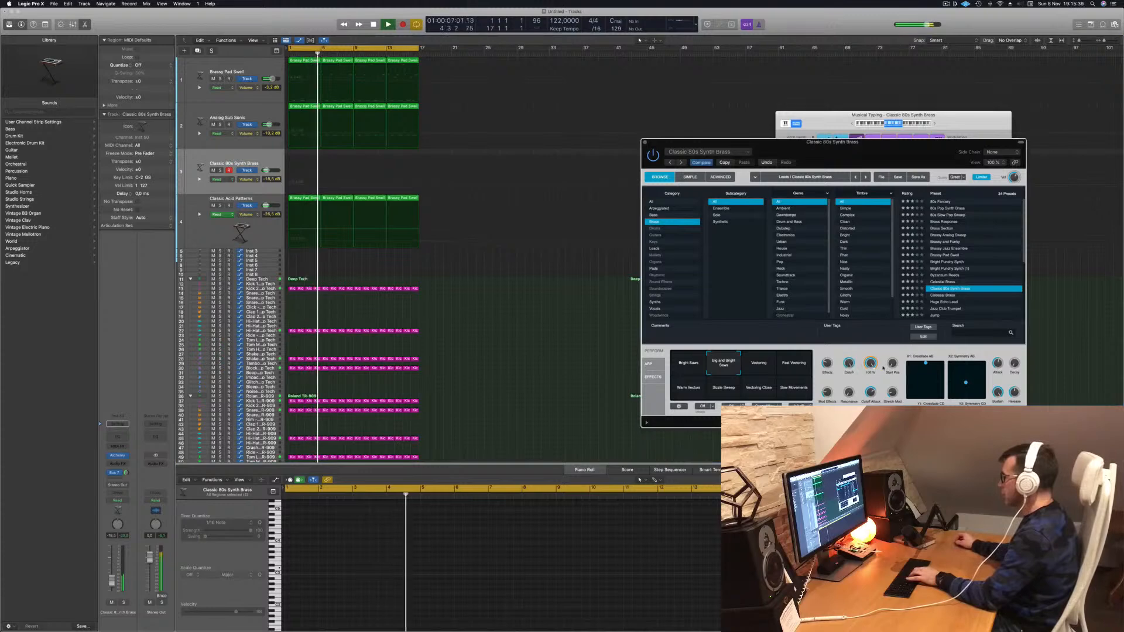
{"action": "left_click", "coordinate": [759, 365]}
{"action": "left_click", "coordinate": [790, 368]}
{"action": "left_click", "coordinate": [688, 386]}
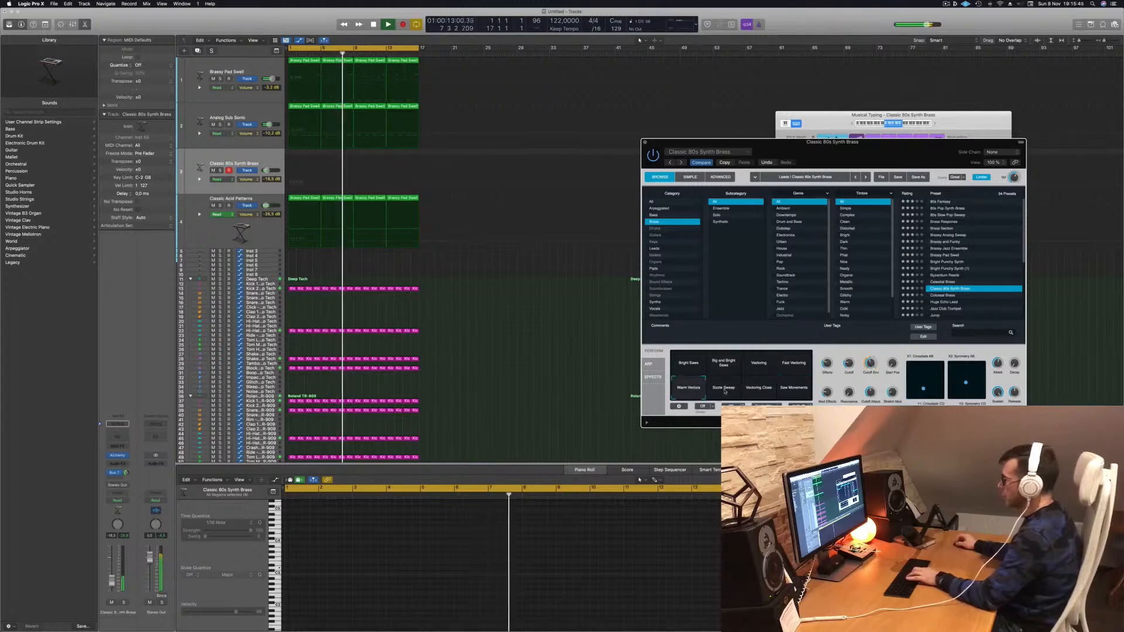
{"action": "left_click", "coordinate": [689, 366]}
{"action": "left_click", "coordinate": [761, 355]}
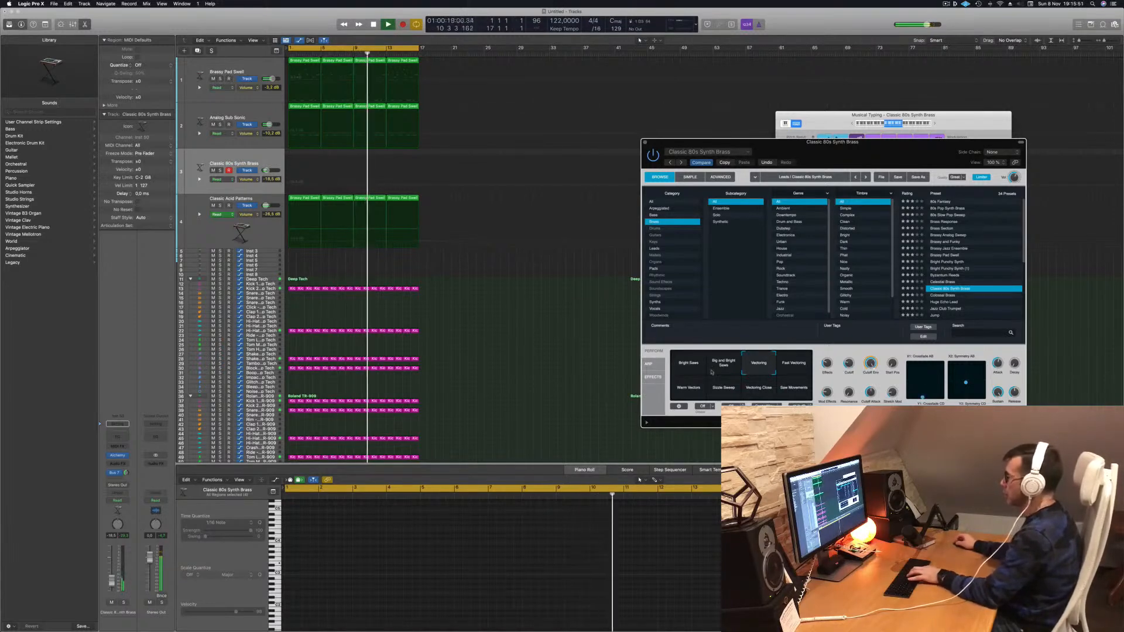
Switch Classic 80s Synth Brass to the Big and Bright Saws variation and raise the track's volume to -17.4 dB.
{"action": "left_click", "coordinate": [731, 362]}
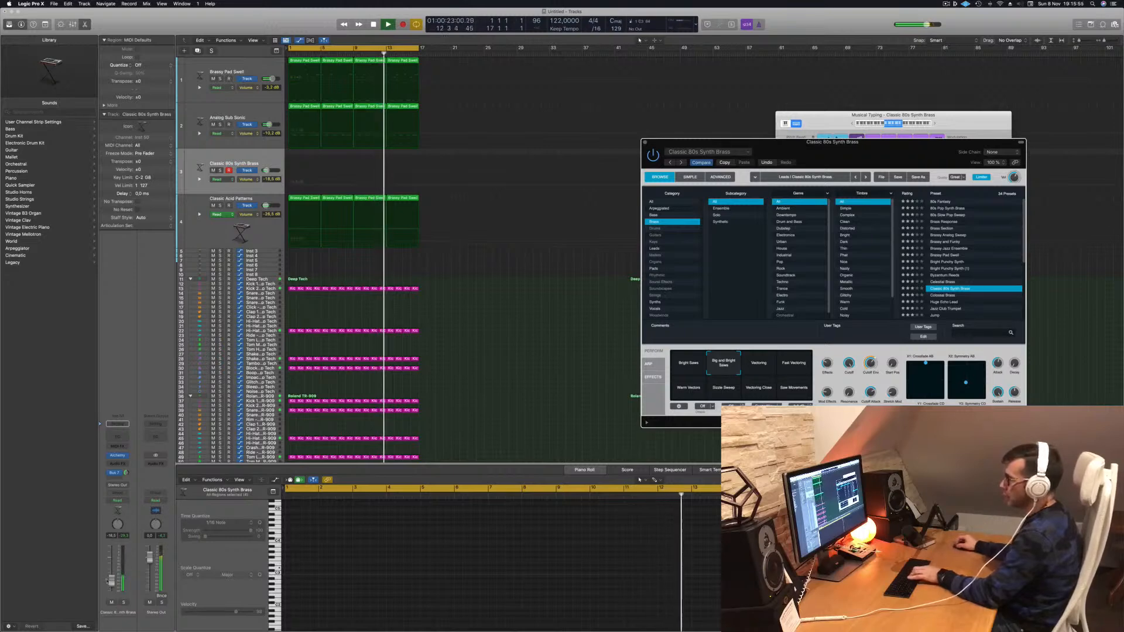
{"action": "left_click", "coordinate": [112, 582]}
{"action": "left_click_drag", "start_coordinate": [113, 582], "coordinate": [114, 580]}
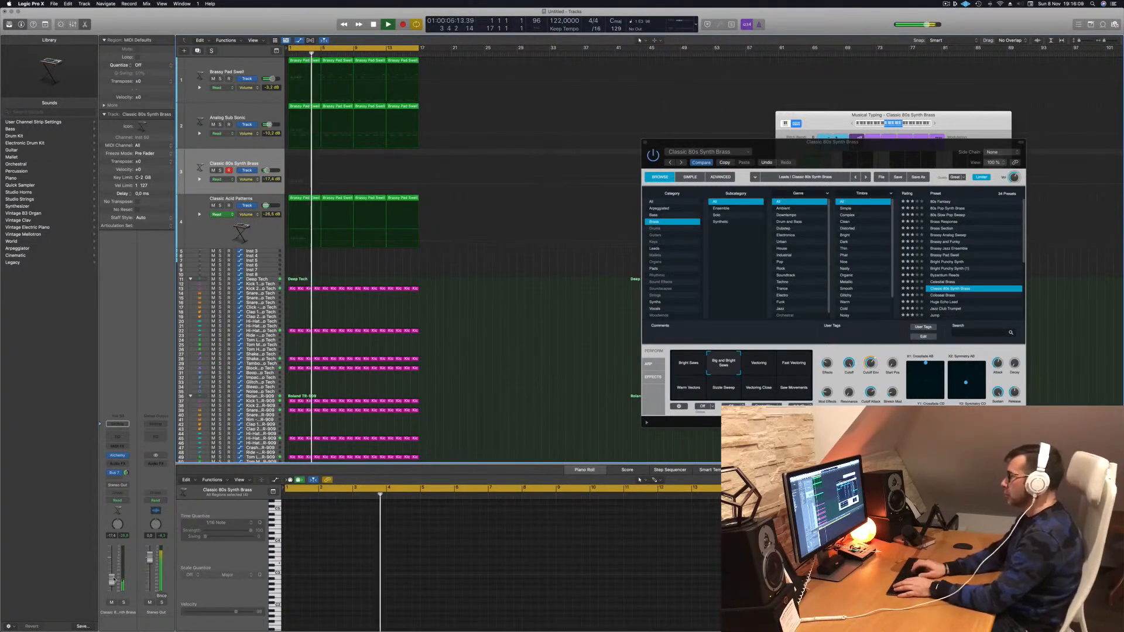
Record a four-bar riff of one rhythmically repeated note on the Classic 80s Synth Brass track, starting at bar 9.
{"action": "key", "text": "r"}
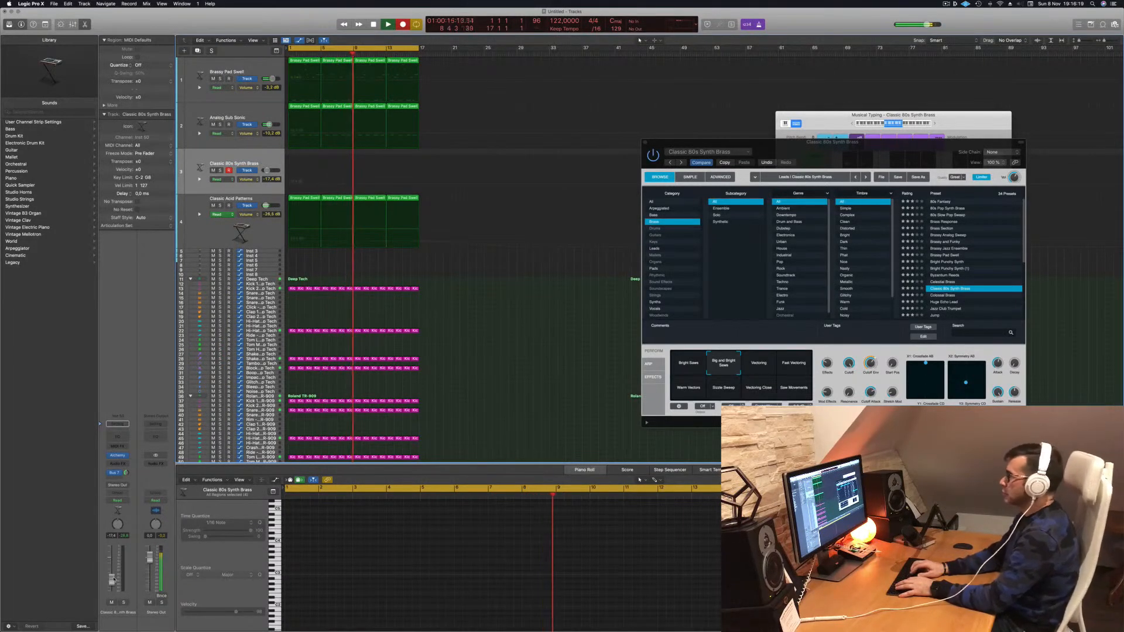
{"action": "key", "text": "s"}
{"action": "key", "text": "s"}
{"action": "key", "text": "s"}
{"action": "key", "text": "s"}
{"action": "key", "text": "s"}
{"action": "key", "text": "f"}
{"action": "key", "text": "s"}
{"action": "key", "text": "s"}
{"action": "key", "text": "s"}
{"action": "key", "text": "s"}
{"action": "key", "text": "s"}
{"action": "key", "text": "s"}
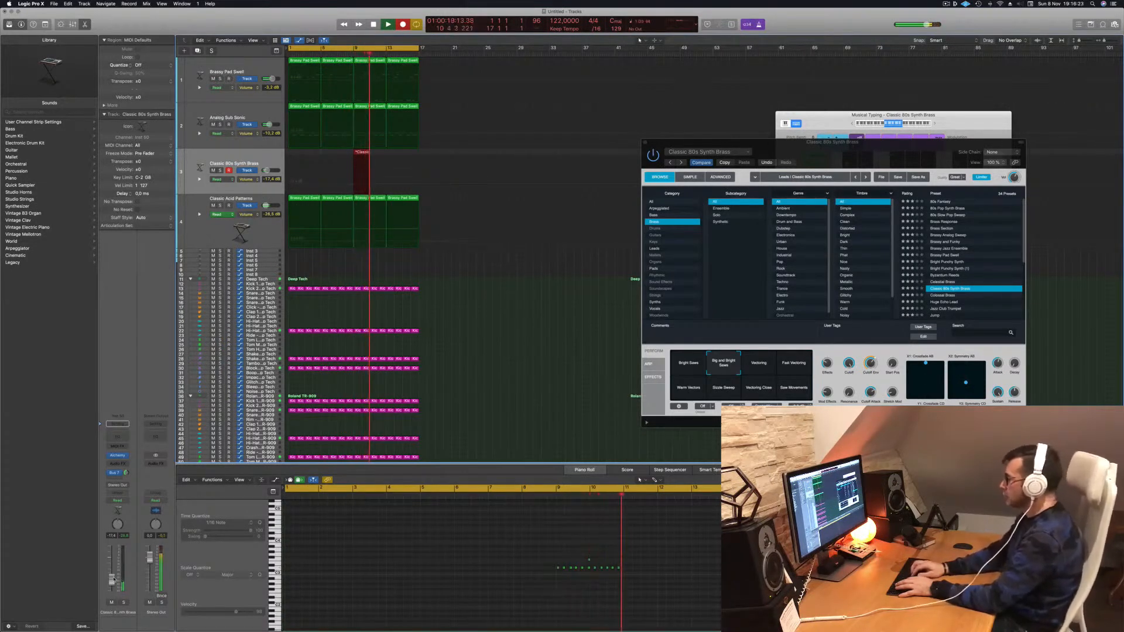
{"action": "key", "text": "s"}
{"action": "key", "text": "s"}
{"action": "key", "text": "s"}
{"action": "key", "text": "s"}
{"action": "key", "text": "s"}
{"action": "key", "text": "s"}
{"action": "key", "text": "s"}
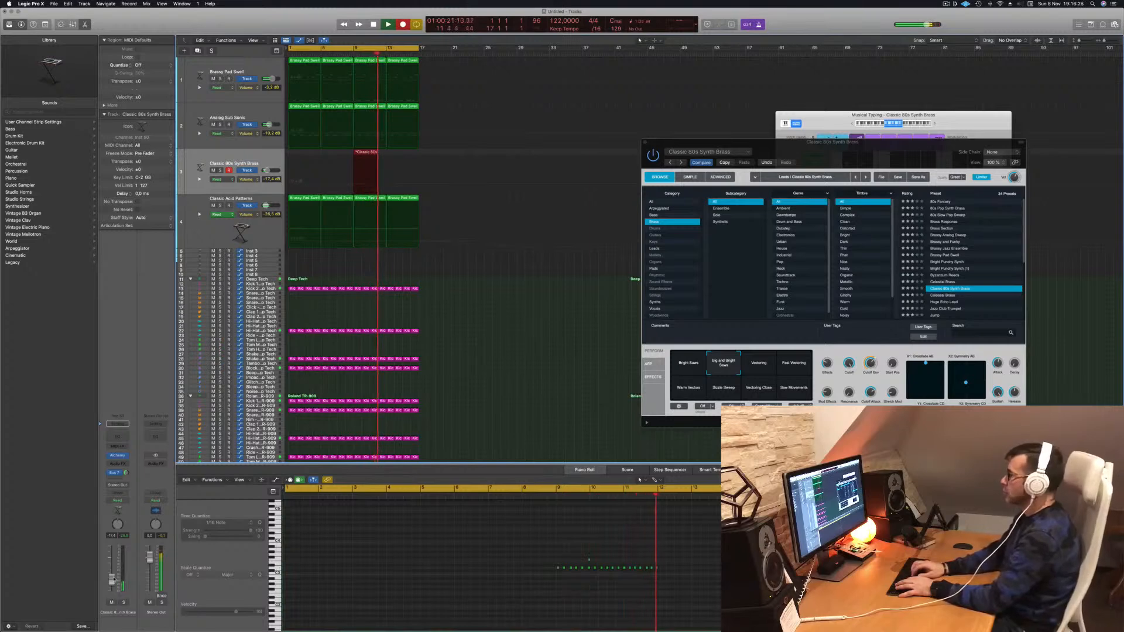
{"action": "key", "text": "s"}
{"action": "key", "text": "s"}
{"action": "key", "text": "s"}
{"action": "key", "text": "s"}
{"action": "key", "text": "s"}
{"action": "key", "text": "s"}
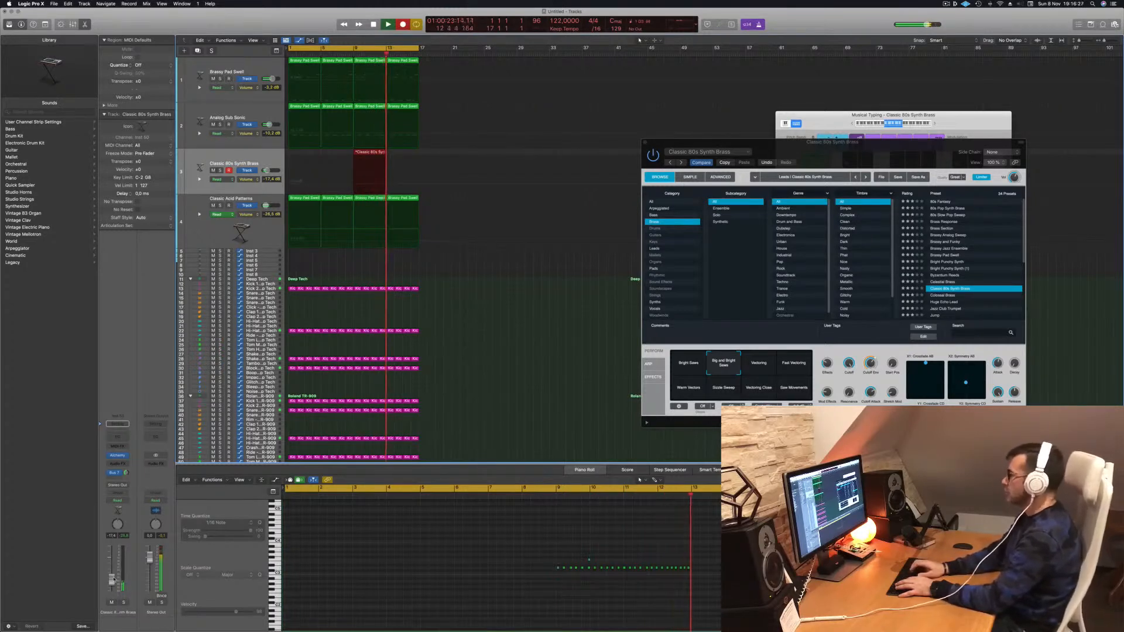
{"action": "key", "text": "space"}
Move the recorded Classic 80s Synth Brass region to bar 1, remove its stray higher note and play it.
{"action": "left_click_drag", "start_coordinate": [376, 151], "coordinate": [311, 152]}
{"action": "left_click", "coordinate": [316, 560]}
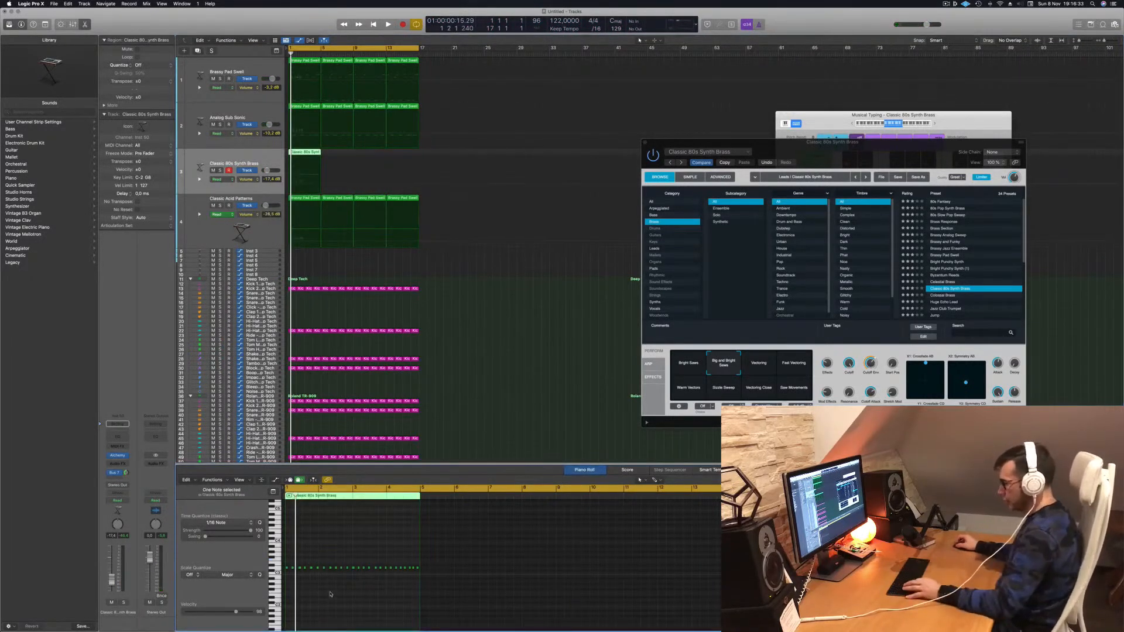
{"action": "key", "text": "space"}
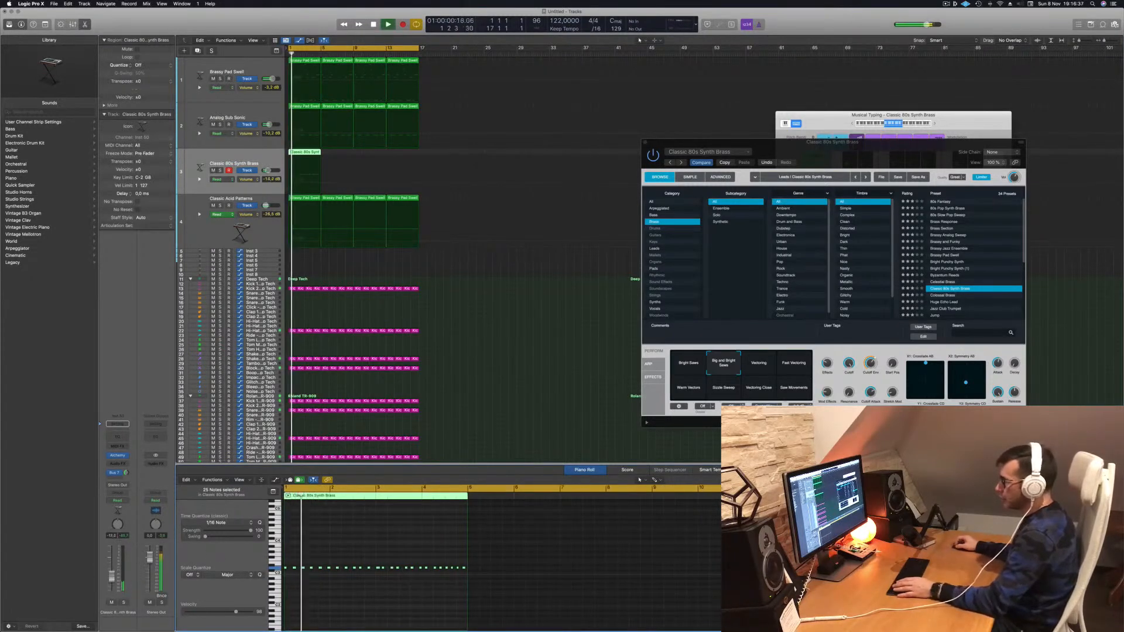
Copy the four-bar Classic 80s Synth Brass region across the rest of the 16-bar loop.
{"action": "scroll", "coordinate": [339, 609], "scroll_direction": "up", "scroll_amount": 5}
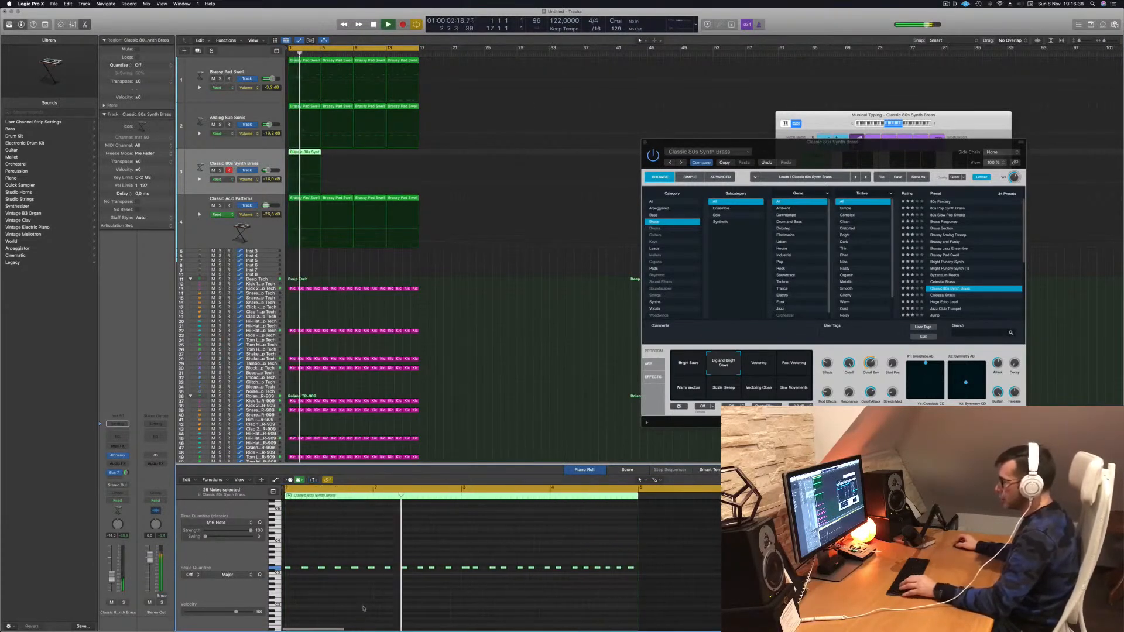
{"action": "scroll", "coordinate": [383, 606], "scroll_direction": "down", "scroll_amount": 2}
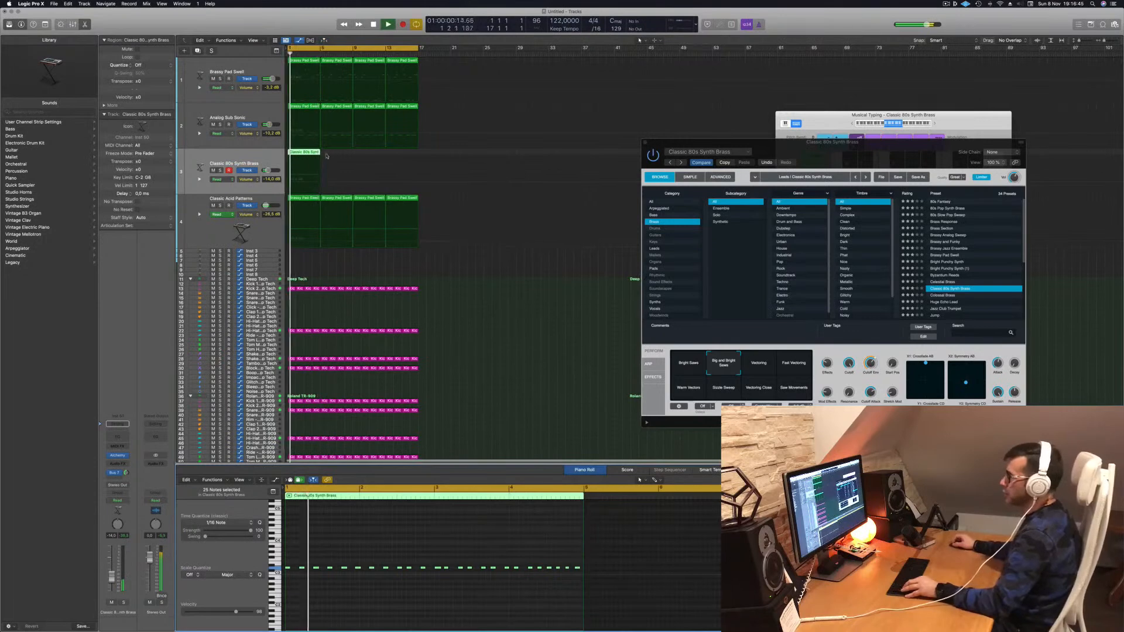
{"action": "left_click_drag", "start_coordinate": [310, 158], "coordinate": [382, 158]}
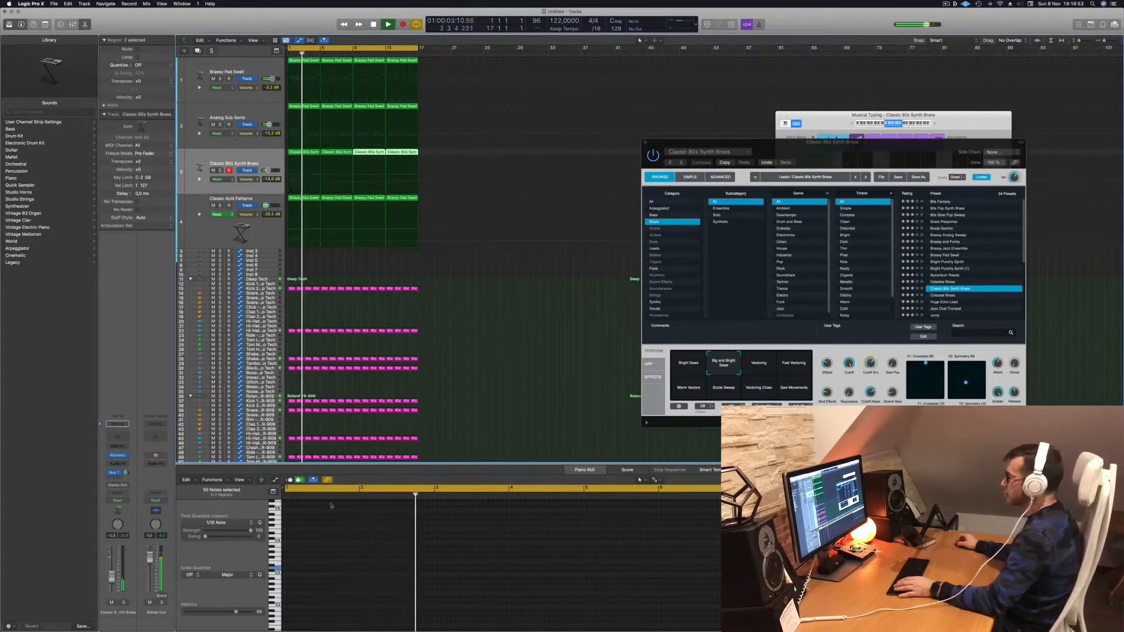
Compare the Bright Saws variation with Big and Bright Saws during playback, ending on Big and Bright Saws.
{"action": "left_click_drag", "start_coordinate": [801, 143], "coordinate": [630, 140]}
{"action": "left_click_drag", "start_coordinate": [678, 359], "coordinate": [672, 300]}
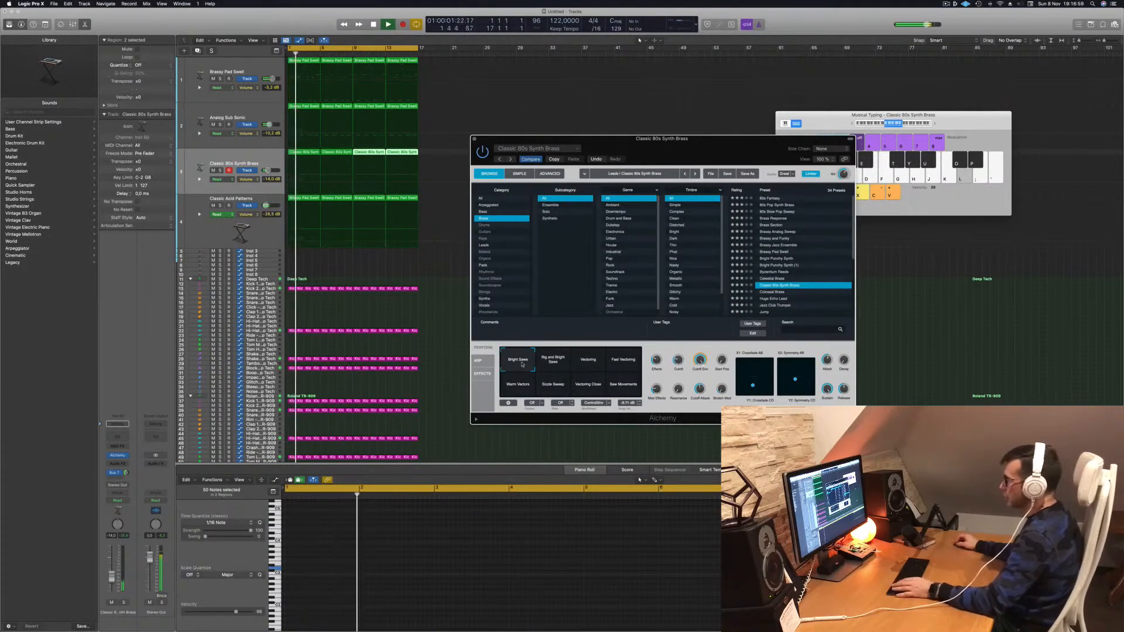
{"action": "key", "text": "space"}
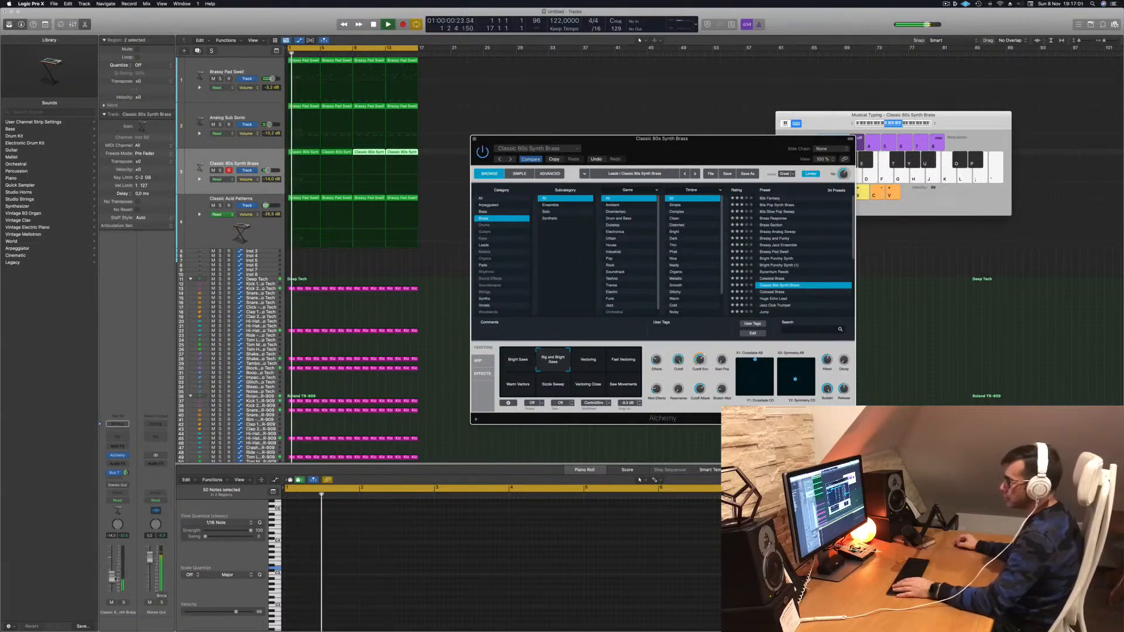
Close the Musical Typing keyboard and replay the loop from bar 1.
{"action": "left_click", "coordinate": [474, 138]}
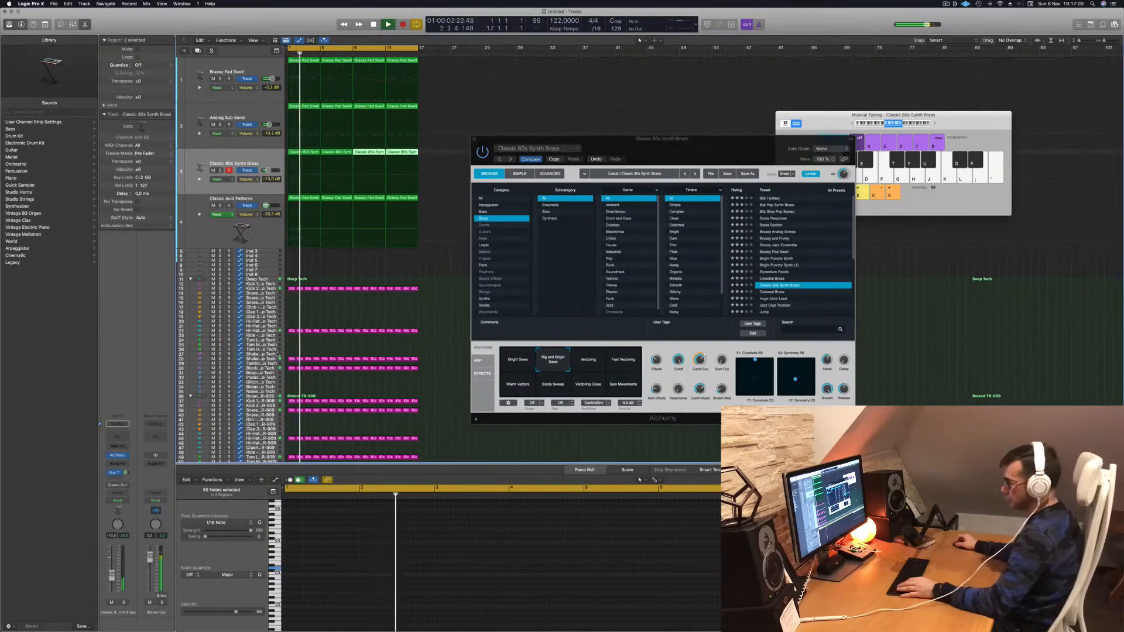
{"action": "left_click", "coordinate": [976, 120]}
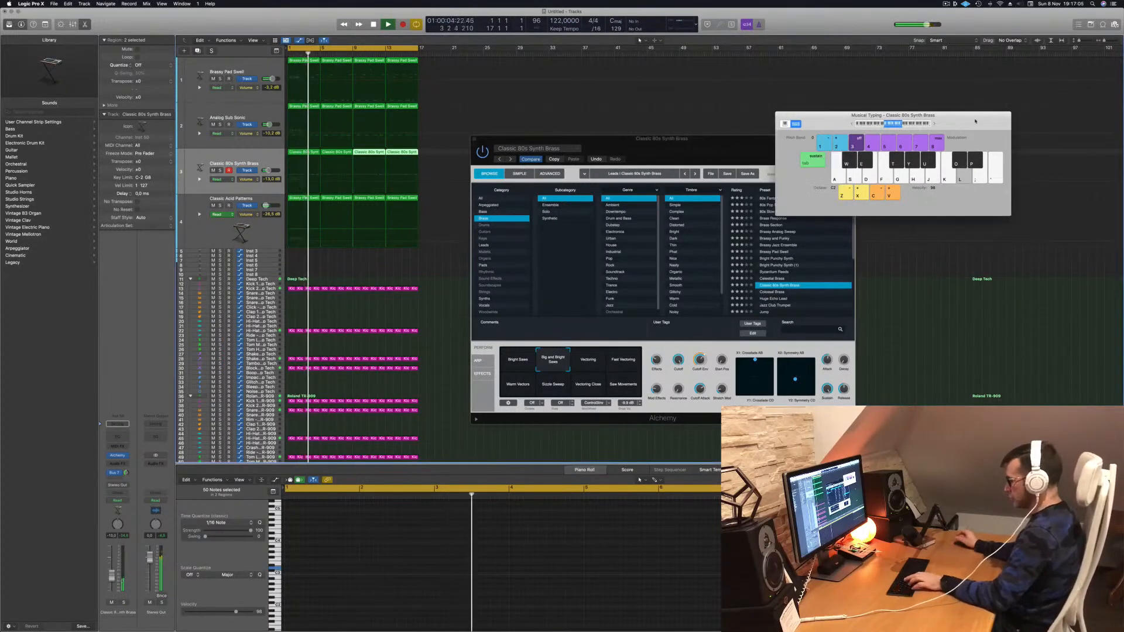
{"action": "key", "text": "super+k"}
{"action": "key", "text": "space"}
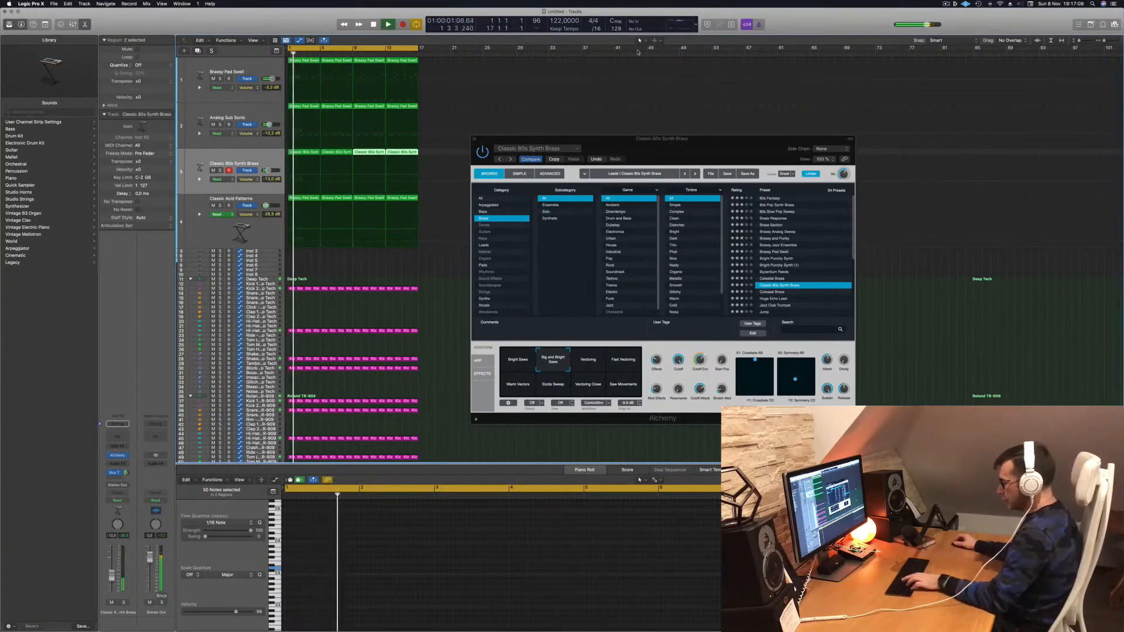
Show the mixer and solo the Classic 80s Synth Brass, Analog Sub Sonic and Brassy Pad Swell channels one after another.
{"action": "key", "text": "x"}
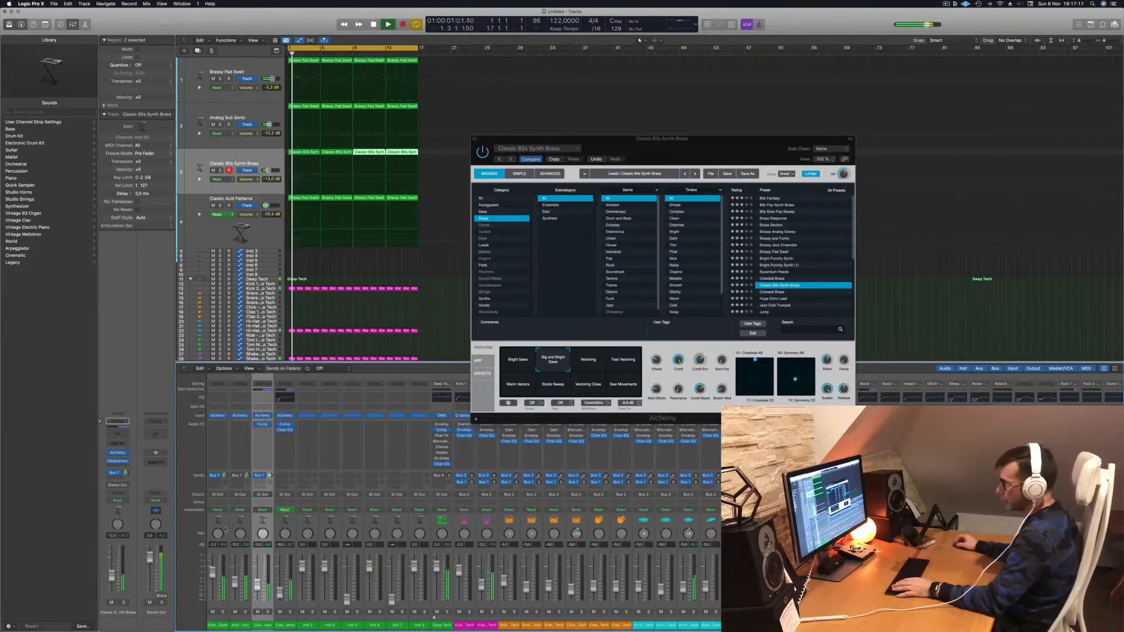
{"action": "left_click", "coordinate": [267, 611]}
{"action": "left_click", "coordinate": [267, 611]}
{"action": "key", "text": "Return"}
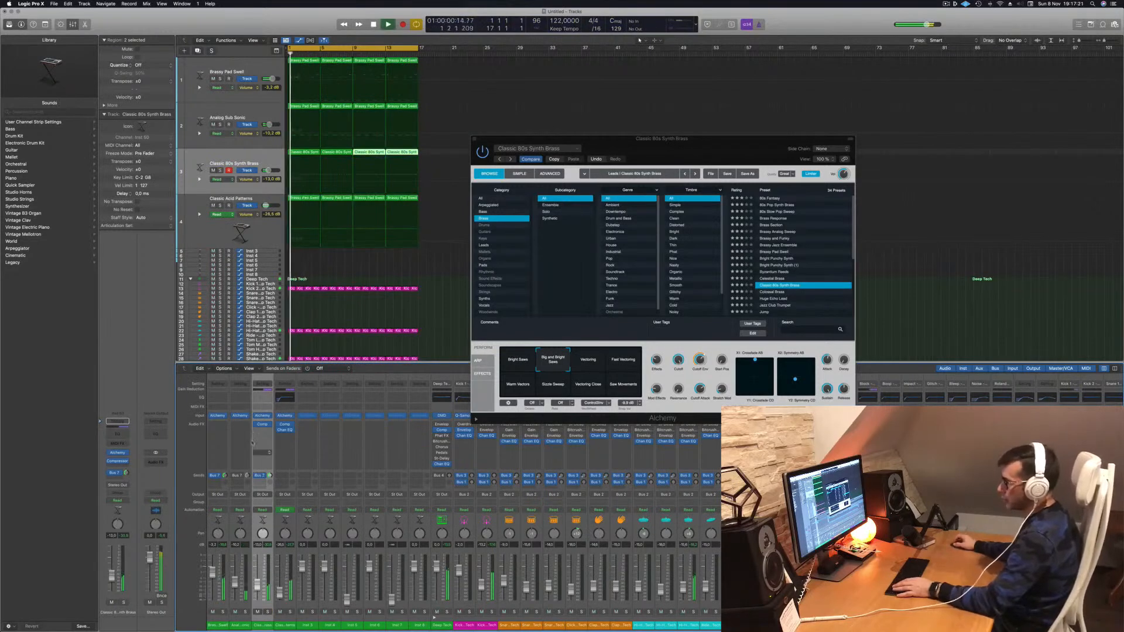
{"action": "left_click", "coordinate": [245, 612]}
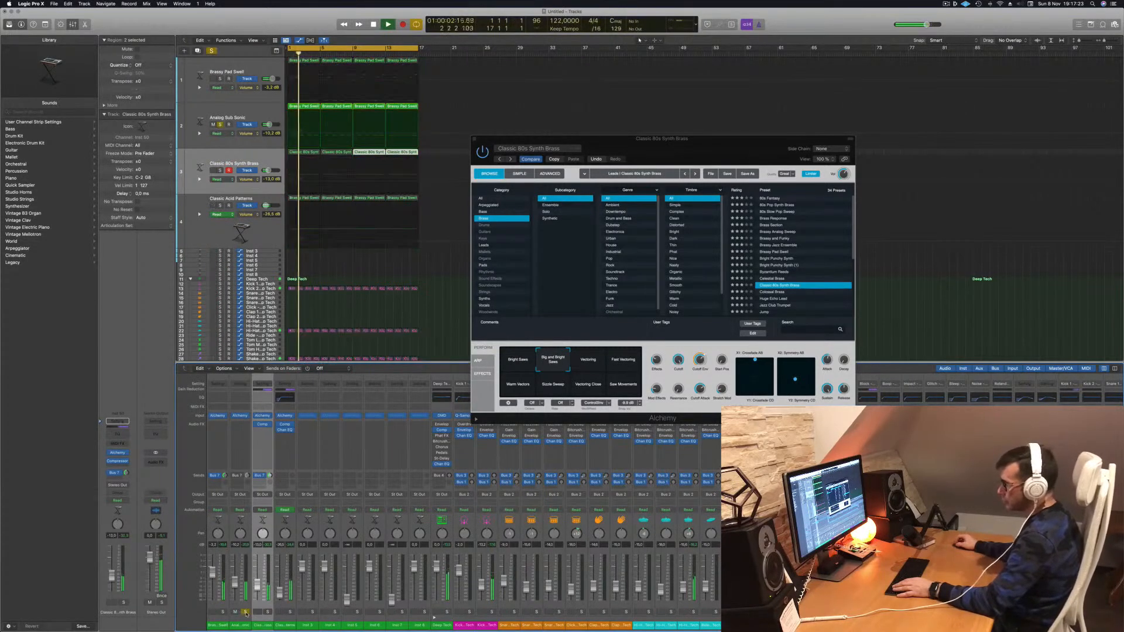
{"action": "left_click", "coordinate": [245, 611]}
{"action": "key", "text": "Return"}
{"action": "left_click", "coordinate": [222, 611]}
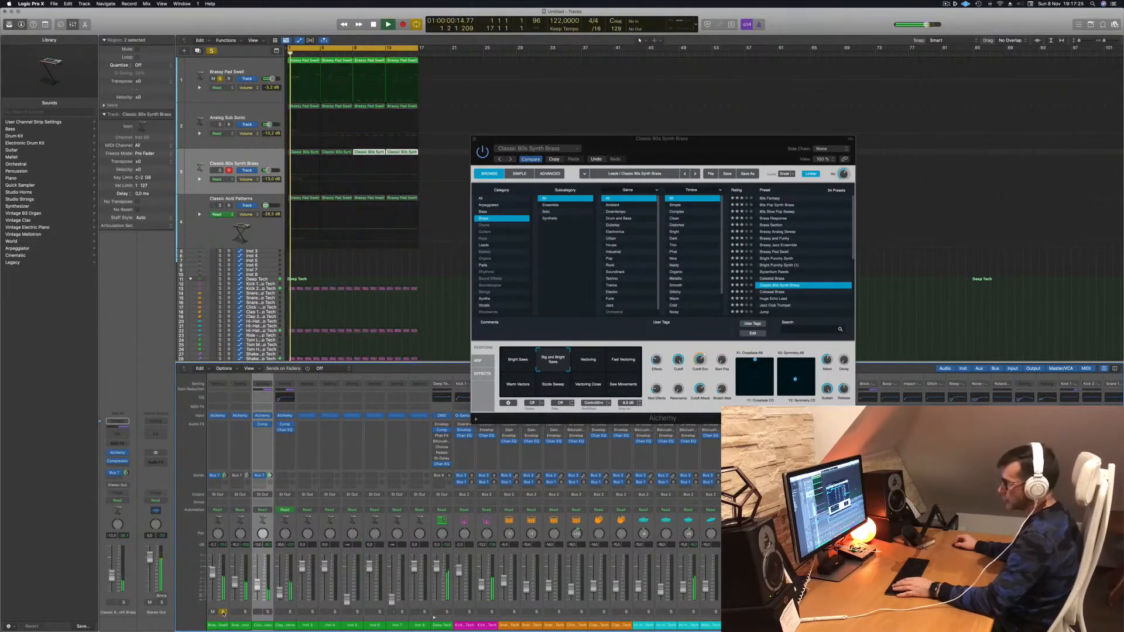
{"action": "left_click", "coordinate": [222, 612]}
Select the Brassy Pad Swell track, lower its volume to -4.2 dB and close the Alchemy window.
{"action": "key", "text": "space"}
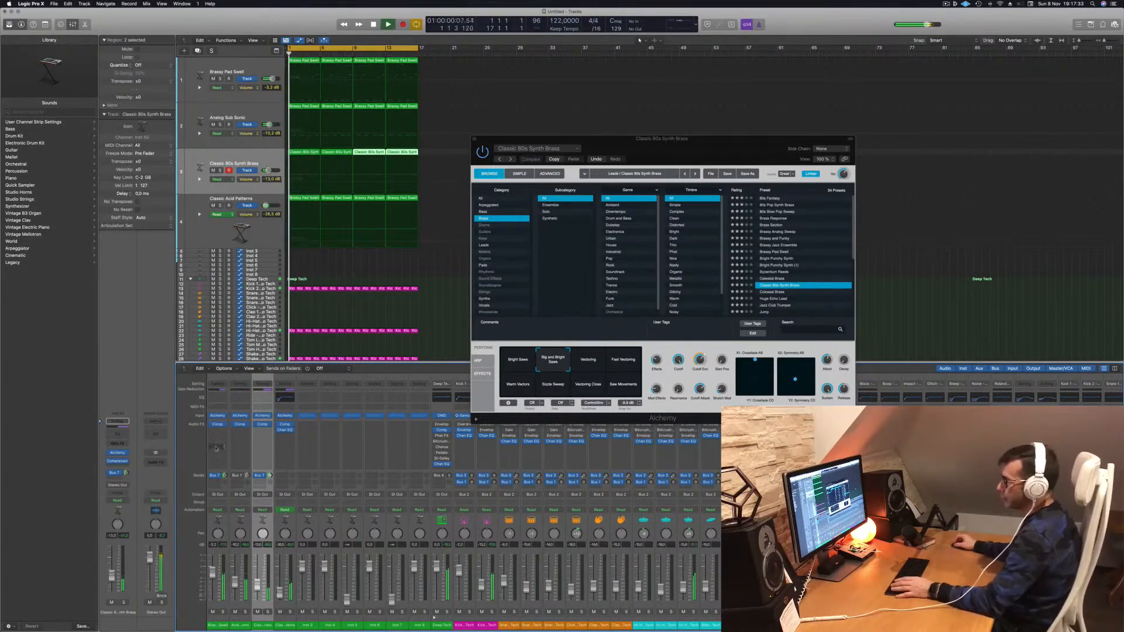
{"action": "left_click_drag", "start_coordinate": [676, 146], "coordinate": [762, 159]}
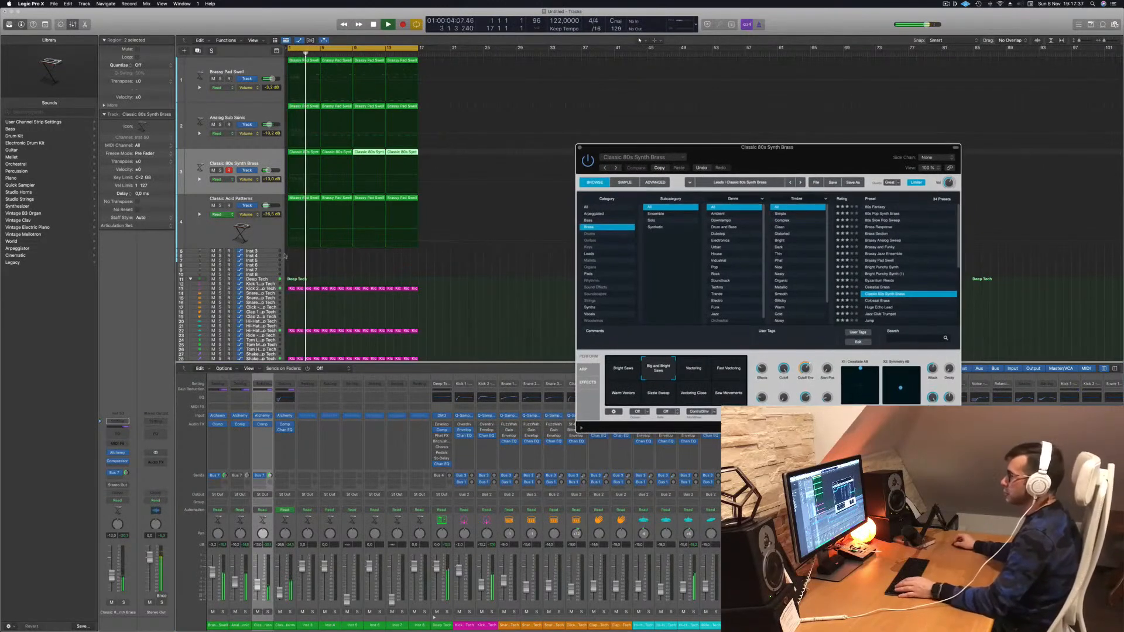
{"action": "key", "text": "space"}
{"action": "left_click", "coordinate": [264, 61]}
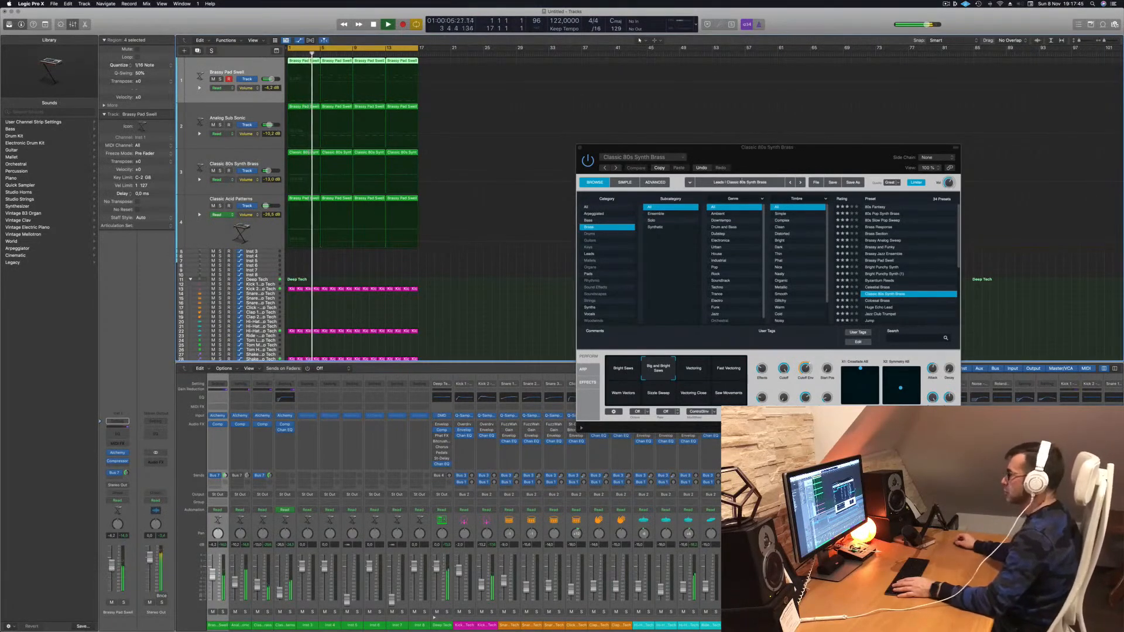
{"action": "left_click_drag", "start_coordinate": [744, 147], "coordinate": [725, 147]}
{"action": "left_click", "coordinate": [558, 148]}
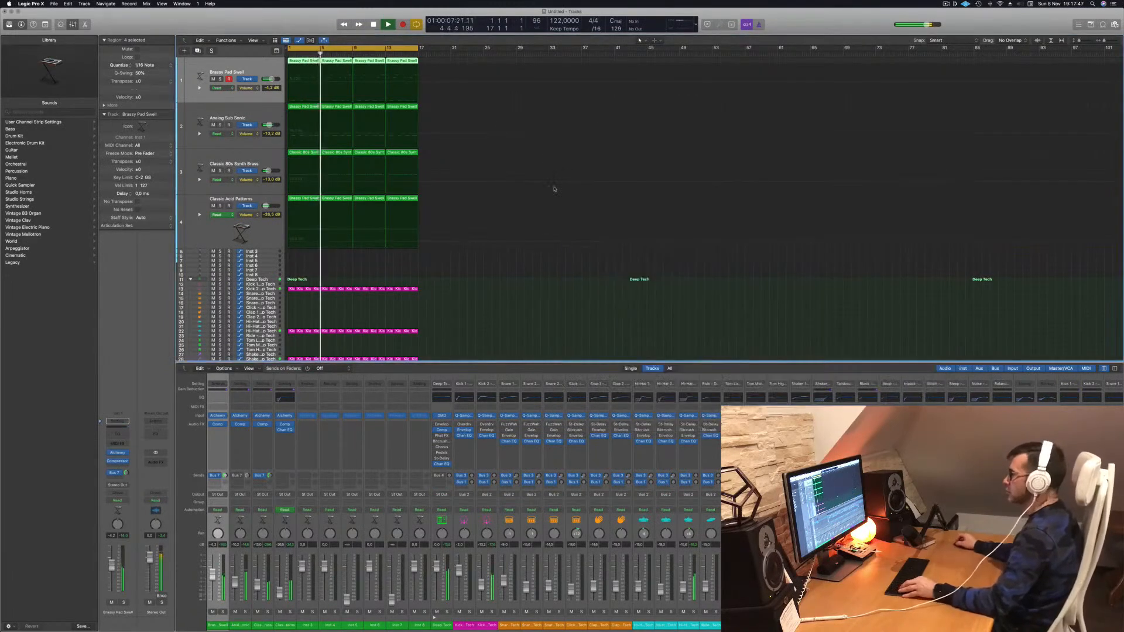
Check Classic 80s Synth Brass in solo, select its track and lower its volume to -14.4 dB.
{"action": "scroll", "coordinate": [587, 222], "scroll_direction": "right", "scroll_amount": 5}
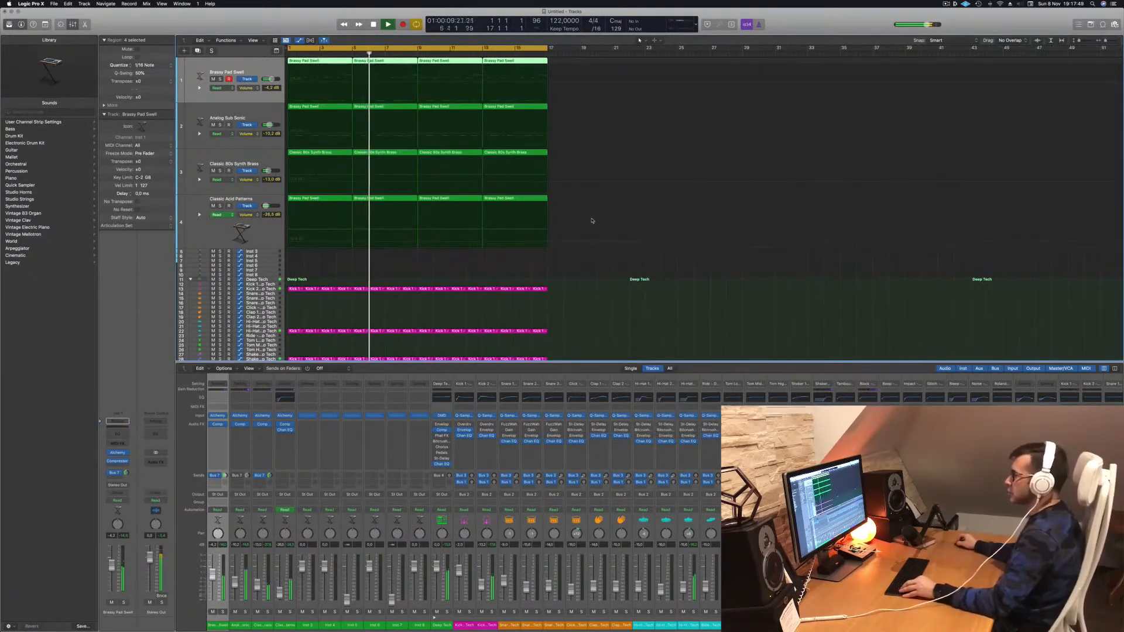
{"action": "left_click", "coordinate": [220, 170]}
{"action": "left_click", "coordinate": [220, 171]}
{"action": "left_click", "coordinate": [202, 186]}
{"action": "key", "text": "space"}
{"action": "key", "text": "space"}
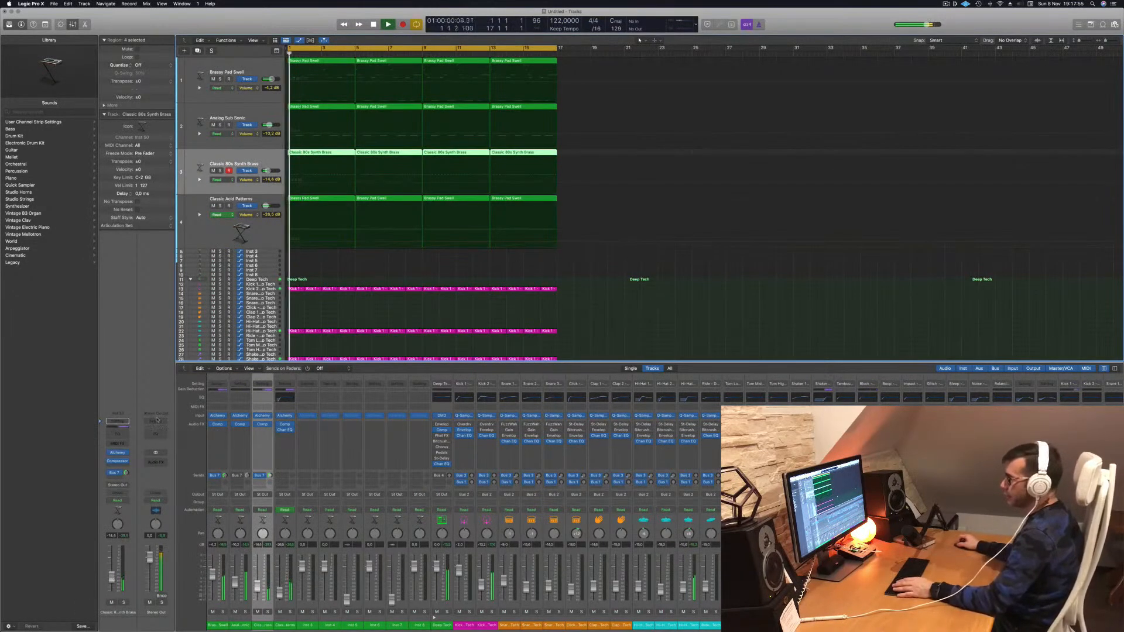
Transpose all notes in the four Classic 80s Synth Brass regions up an octave, bring them down two octaves and replay from bar 1.
{"action": "key", "text": "p"}
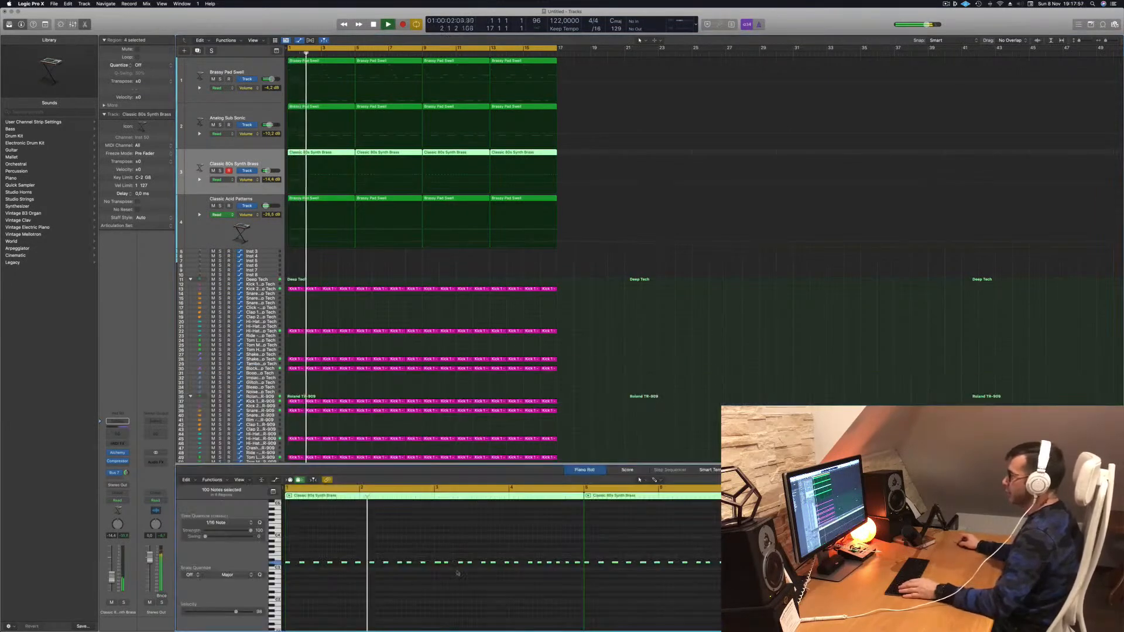
{"action": "key", "text": "alt+shift+Up"}
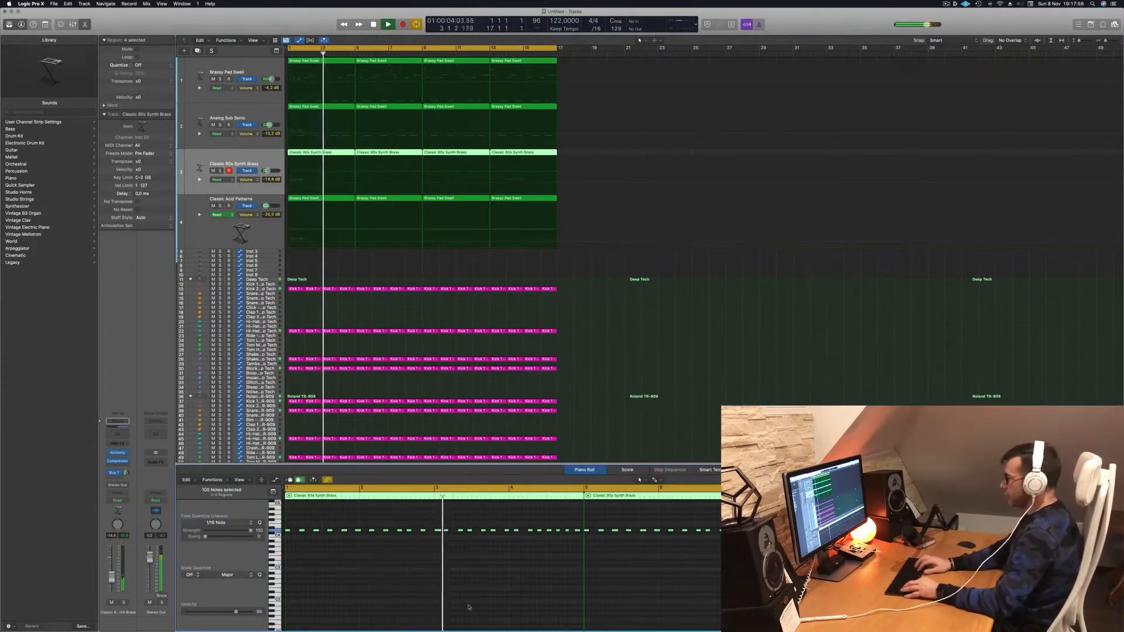
{"action": "key", "text": "alt+shift+Down"}
{"action": "key", "text": "alt+shift+Down"}
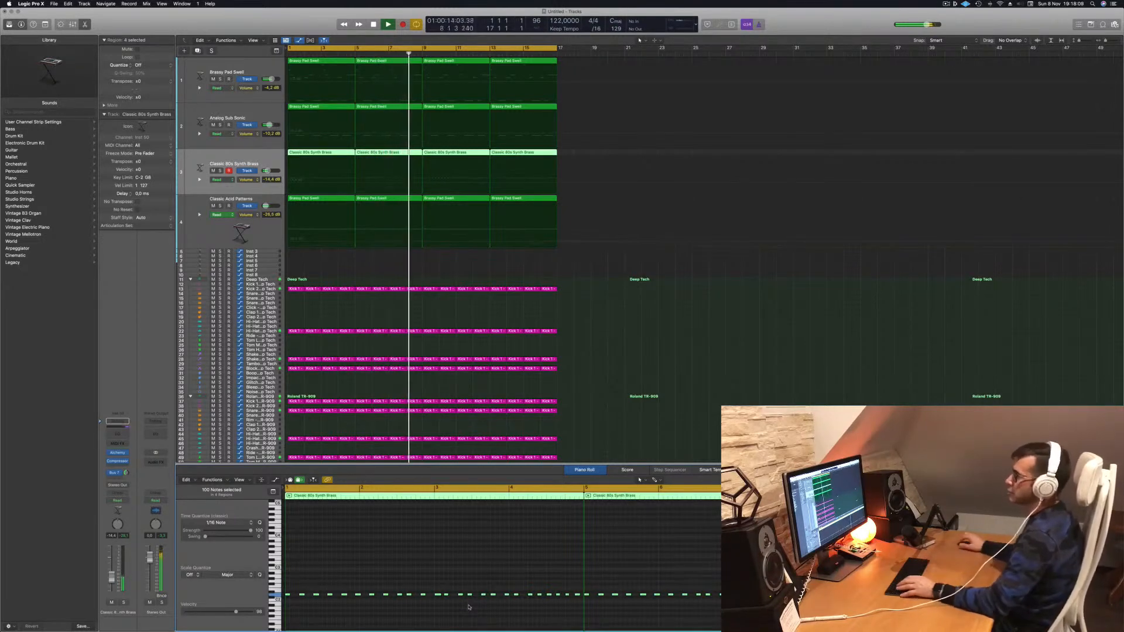
{"action": "key", "text": "Return"}
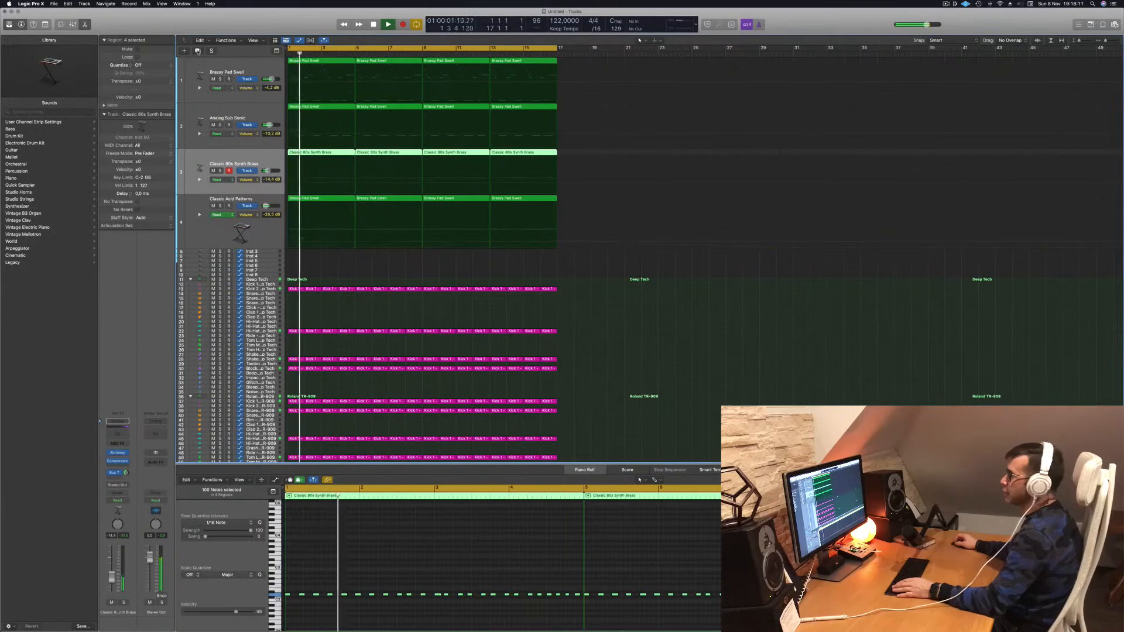
Duplicate the Classic 80s Synth Brass track with its four regions and transpose the copied notes up one octave.
{"action": "left_click", "coordinate": [198, 51]}
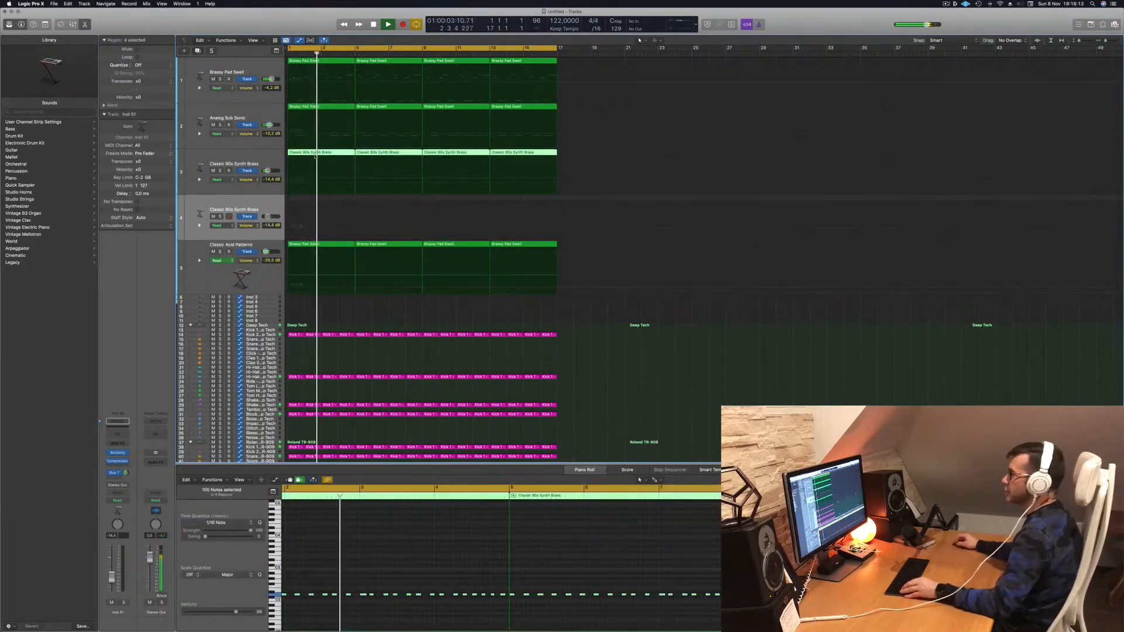
{"action": "left_click_drag", "start_coordinate": [316, 156], "coordinate": [316, 202]}
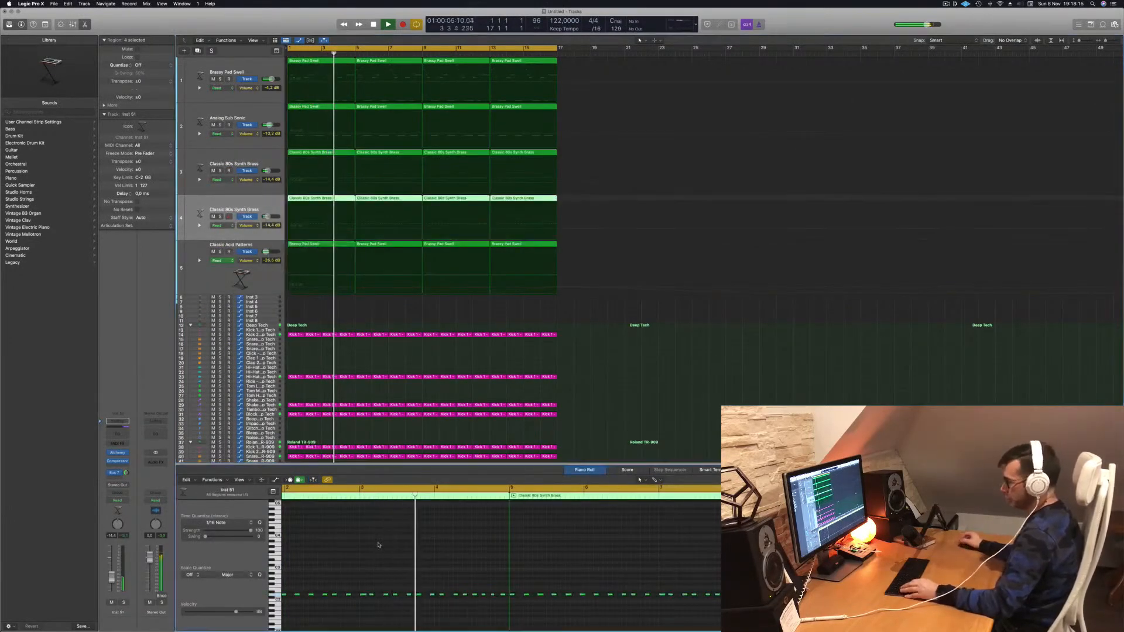
{"action": "key", "text": "super+a"}
{"action": "key", "text": "alt+shift+Up"}
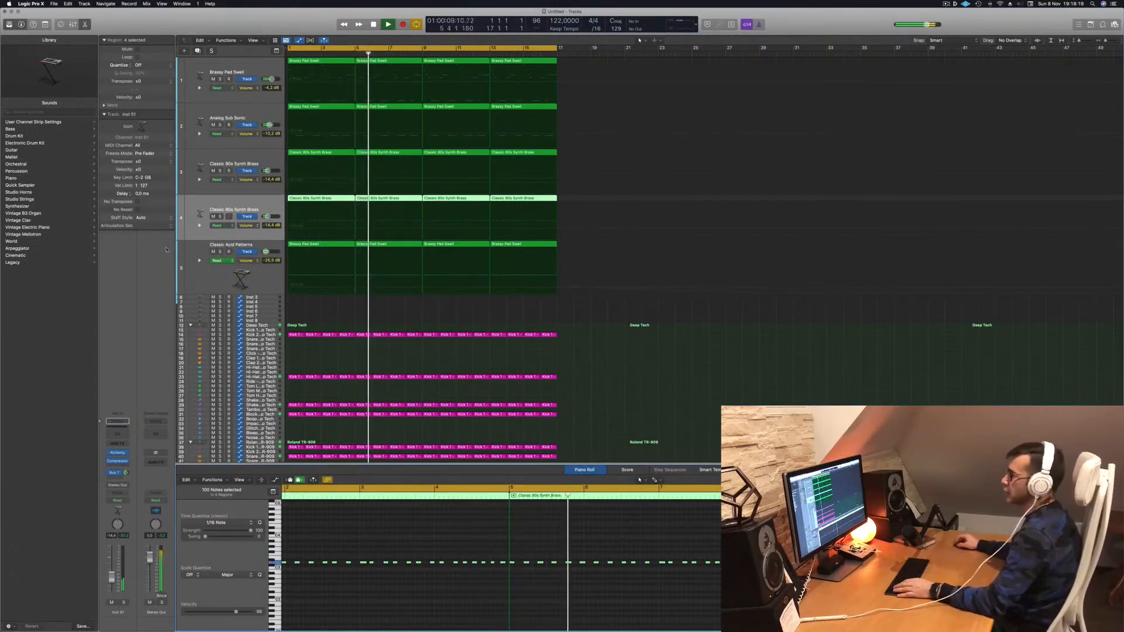
Compare the two Classic 80s Synth Brass octave layers by muting the original and the duplicate track in turn.
{"action": "left_click", "coordinate": [213, 170]}
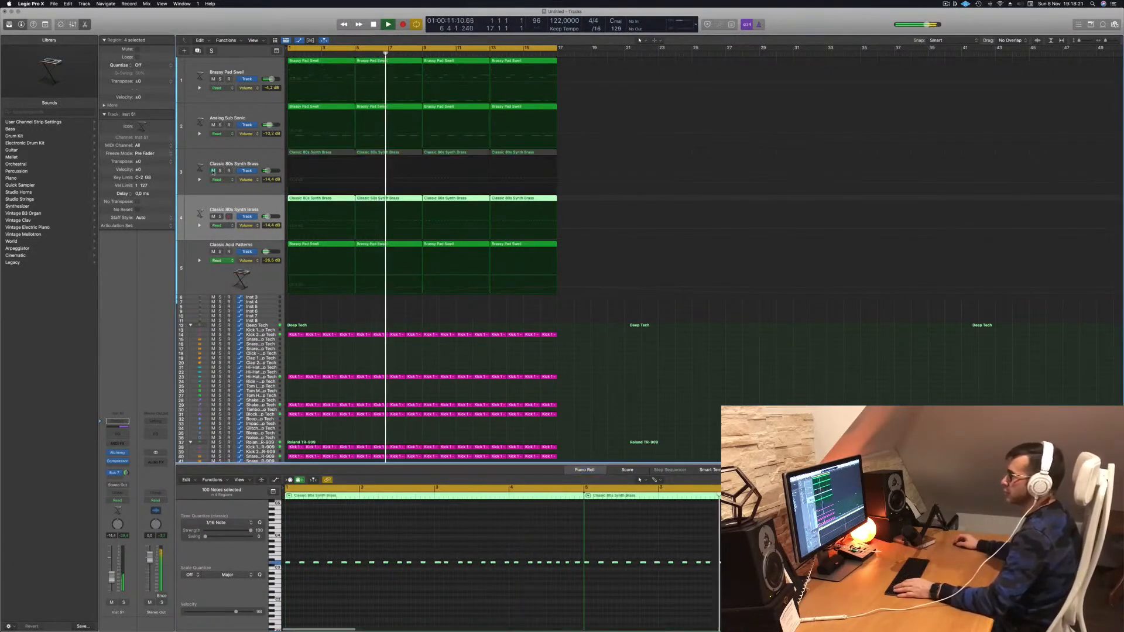
{"action": "left_click", "coordinate": [213, 171]}
{"action": "left_click", "coordinate": [214, 216]}
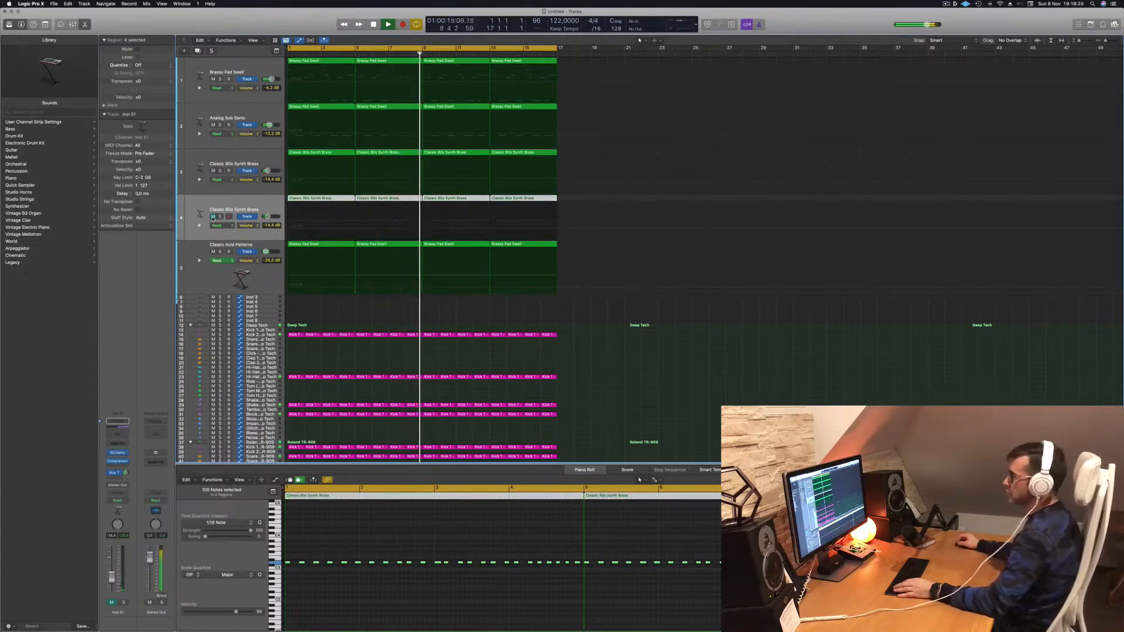
Compare the two Classic 80s Synth Brass octave layers by soloing each and muting the duplicate during playback.
{"action": "left_click", "coordinate": [220, 171]}
{"action": "left_click", "coordinate": [220, 171]}
{"action": "left_click", "coordinate": [213, 216]}
{"action": "left_click", "coordinate": [220, 216]}
{"action": "left_click", "coordinate": [220, 217]}
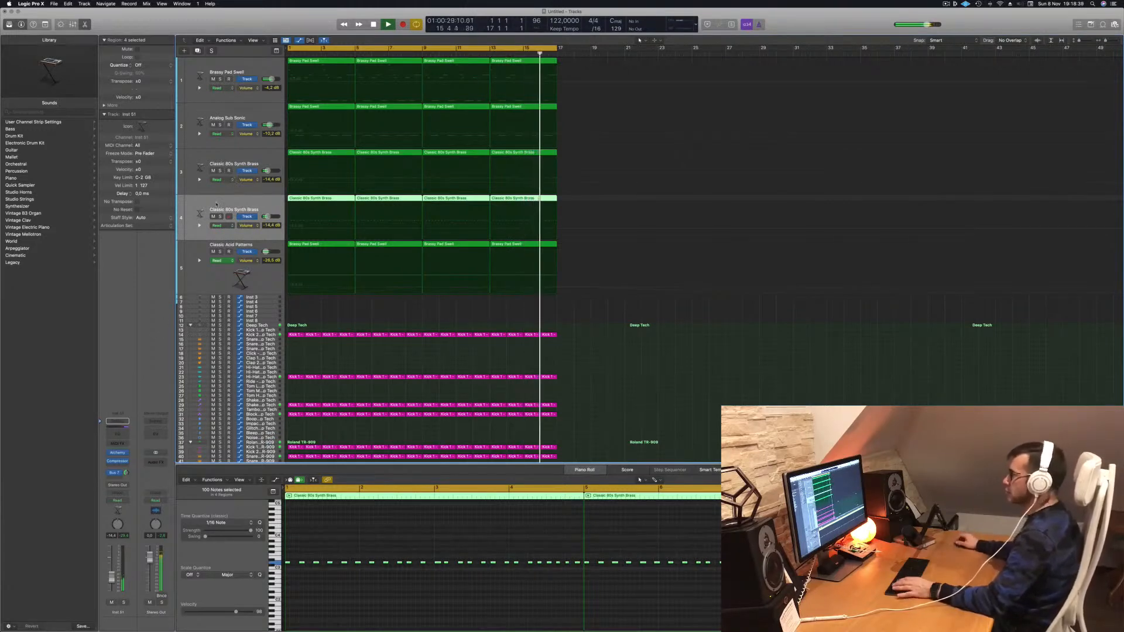
{"action": "left_click", "coordinate": [213, 217]}
{"action": "left_click", "coordinate": [213, 217]}
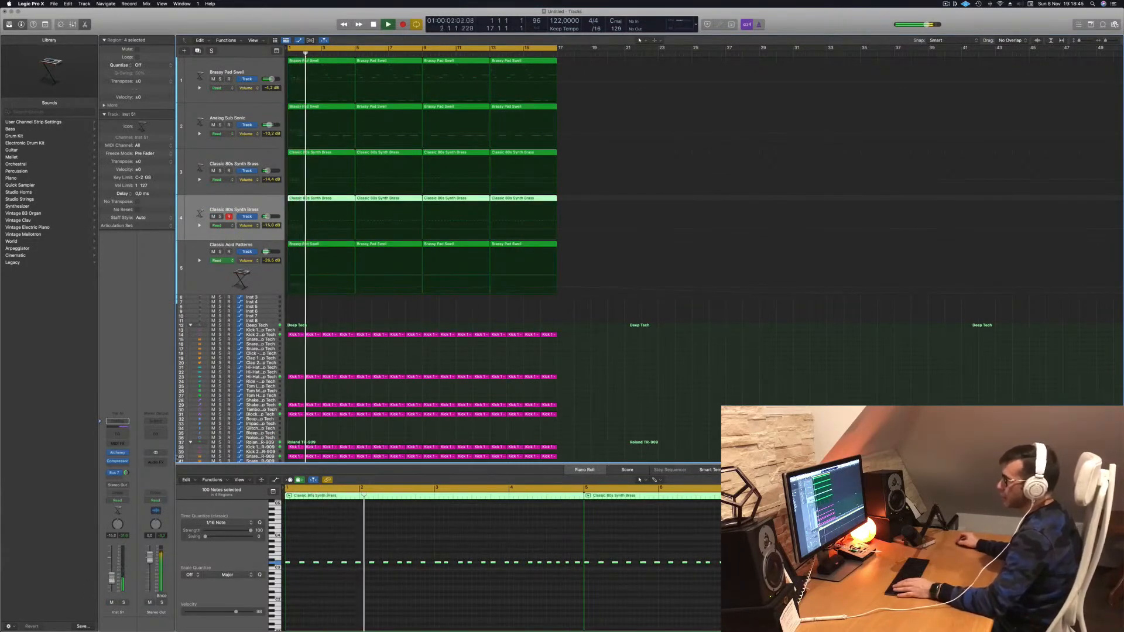
Lower the volume of both Classic 80s Synth Brass tracks slightly, keeping the two octave layers at matching levels.
{"action": "left_click", "coordinate": [209, 185]}
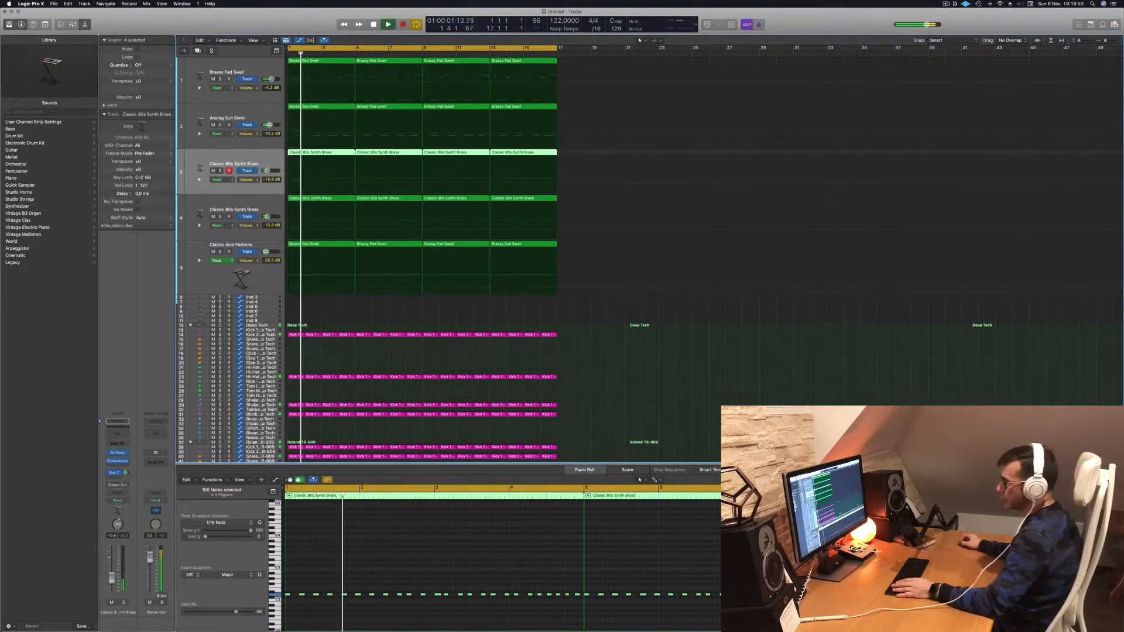
{"action": "left_click", "coordinate": [258, 208]}
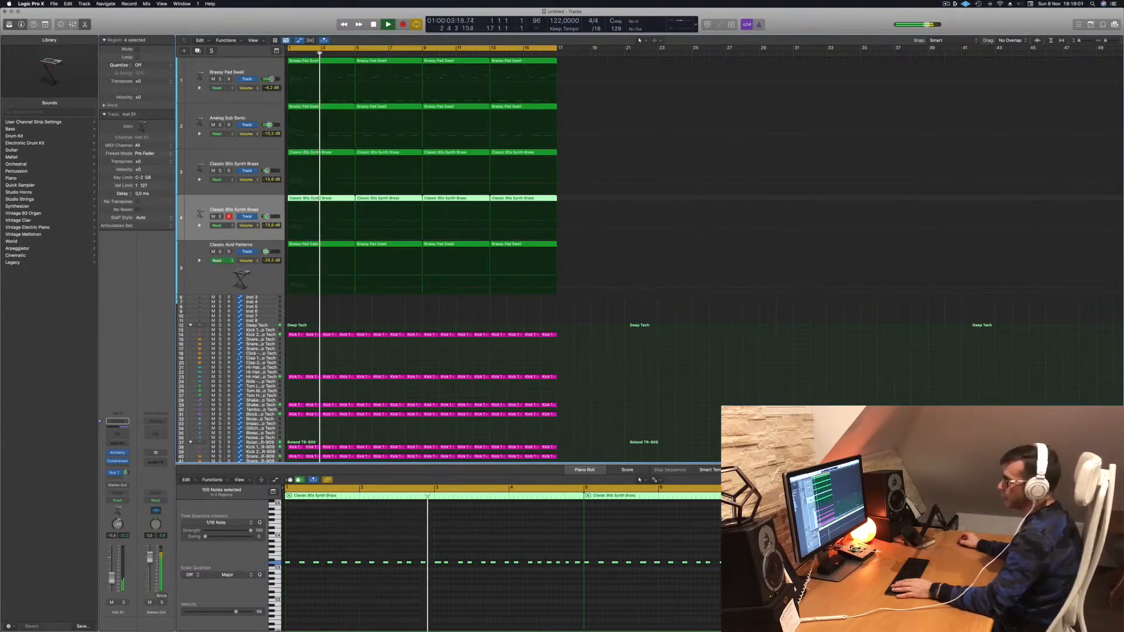
{"action": "left_click", "coordinate": [227, 158]}
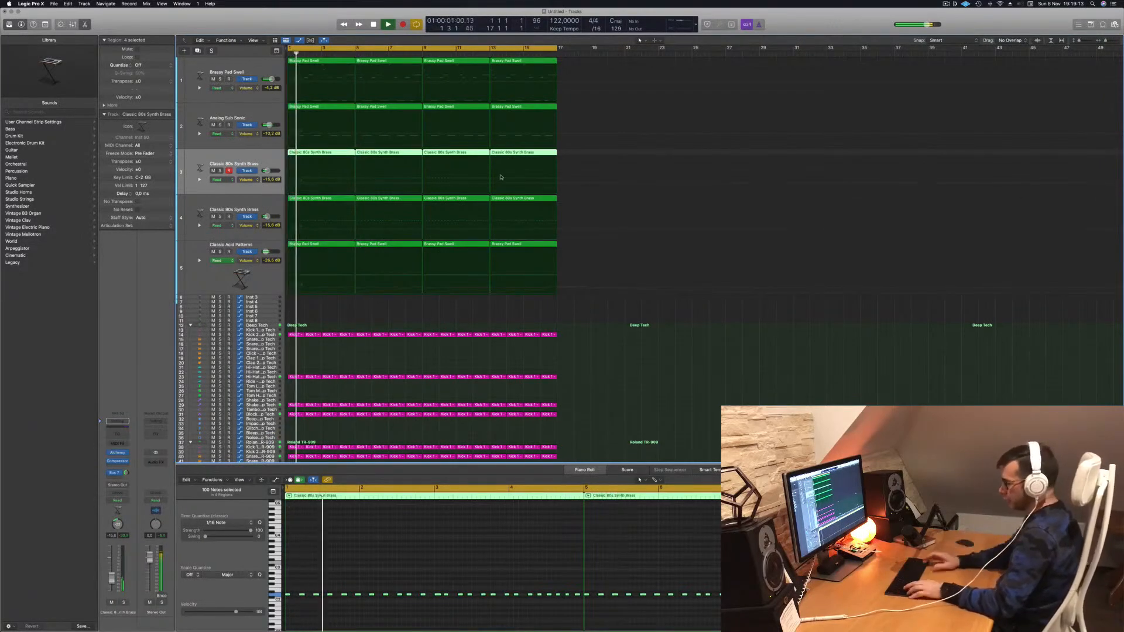
Repeat all regions of the 16-bar loop three times to extend the arrangement to bar 65, and clear the selection.
{"action": "key", "text": "super+r"}
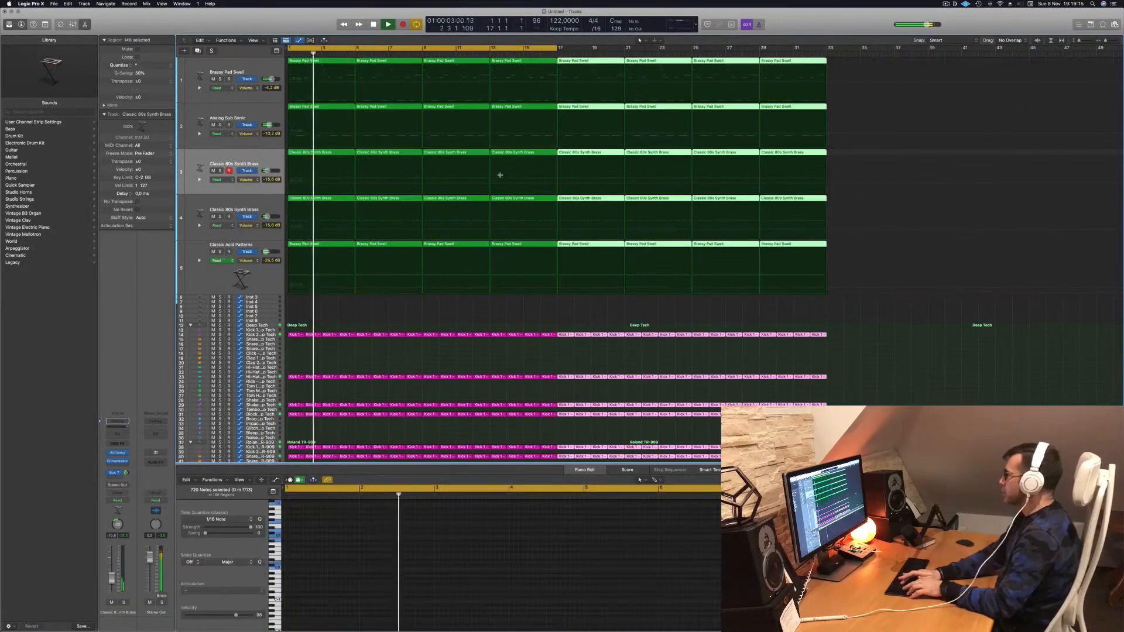
{"action": "key", "text": "super+r"}
{"action": "key", "text": "super+r"}
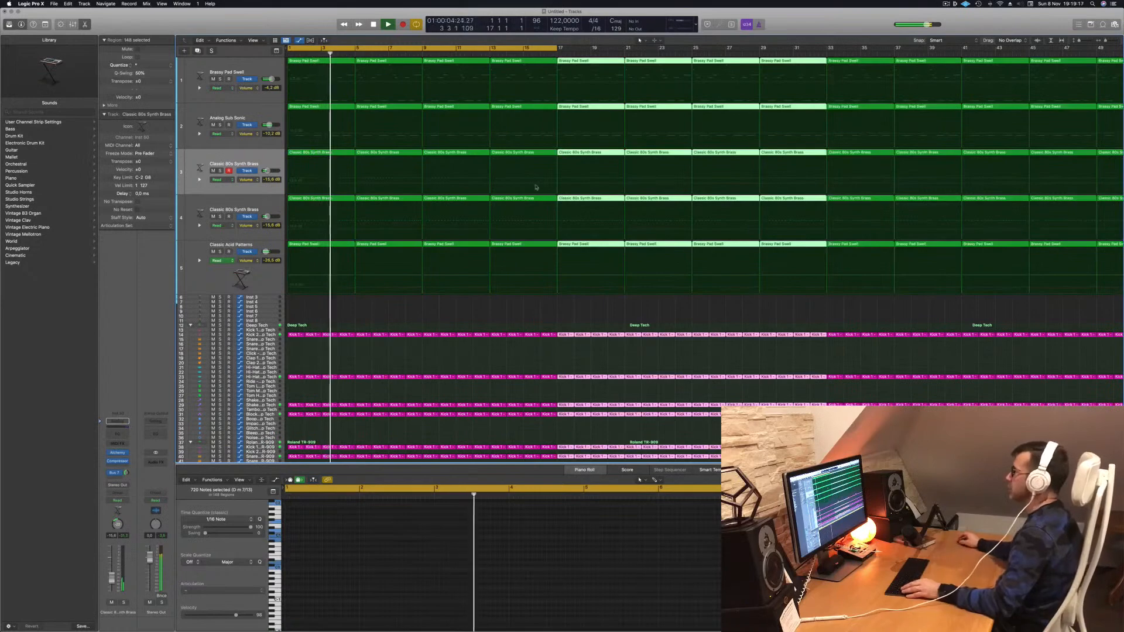
{"action": "scroll", "coordinate": [542, 186], "scroll_direction": "down", "scroll_amount": 5}
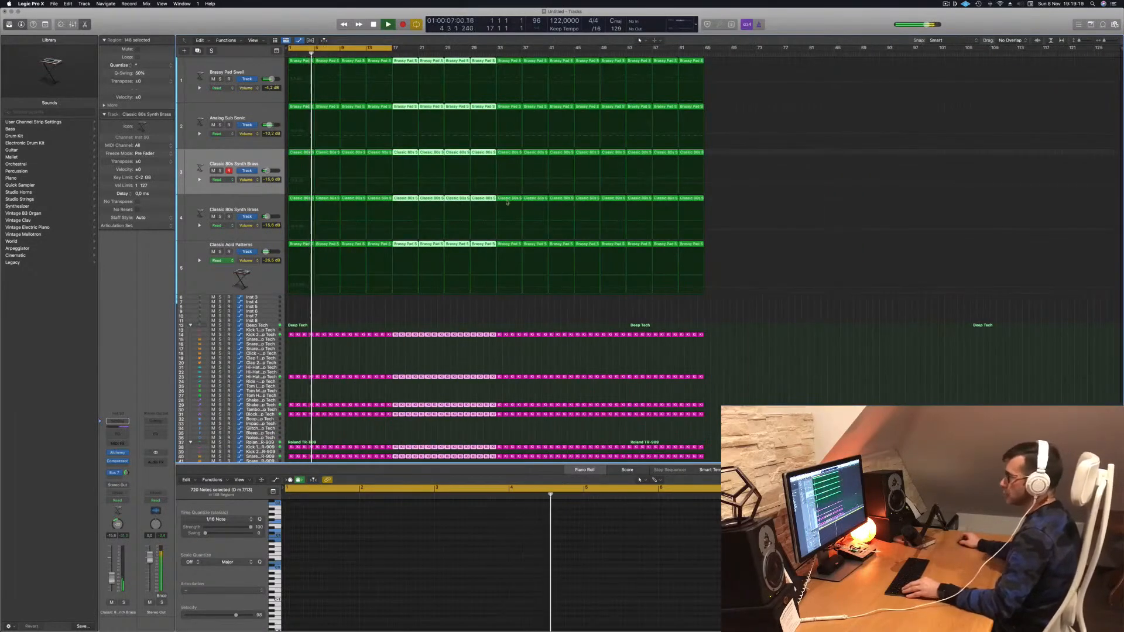
{"action": "left_click", "coordinate": [518, 354]}
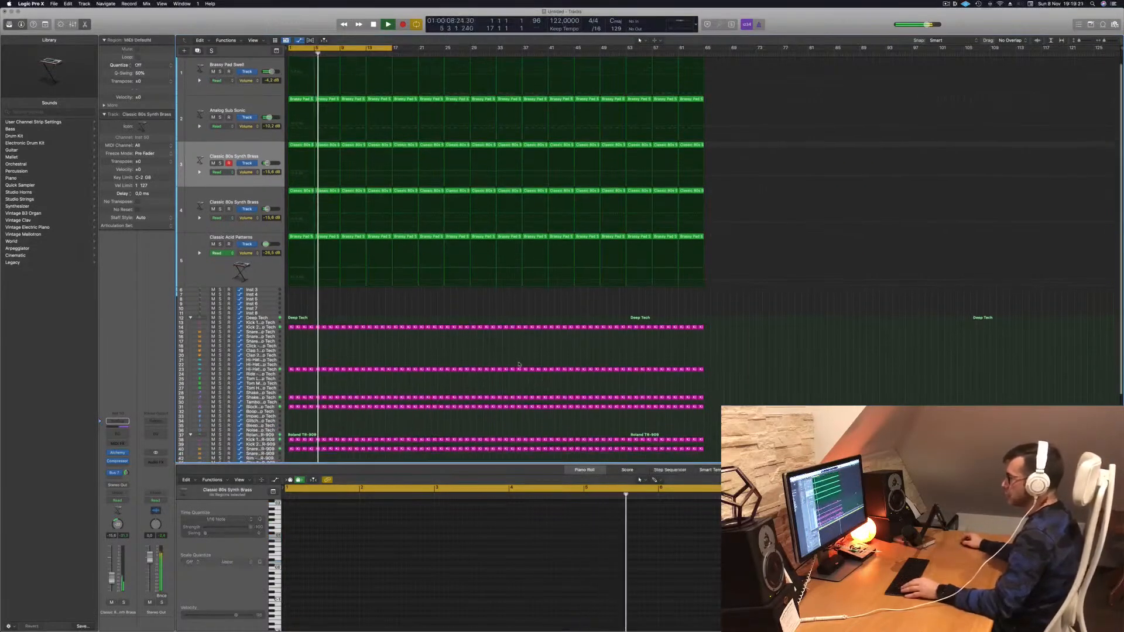
Collapse the Deep Tech and Roland TR-909 drum track stacks.
{"action": "scroll", "coordinate": [519, 361], "scroll_direction": "down", "scroll_amount": 2}
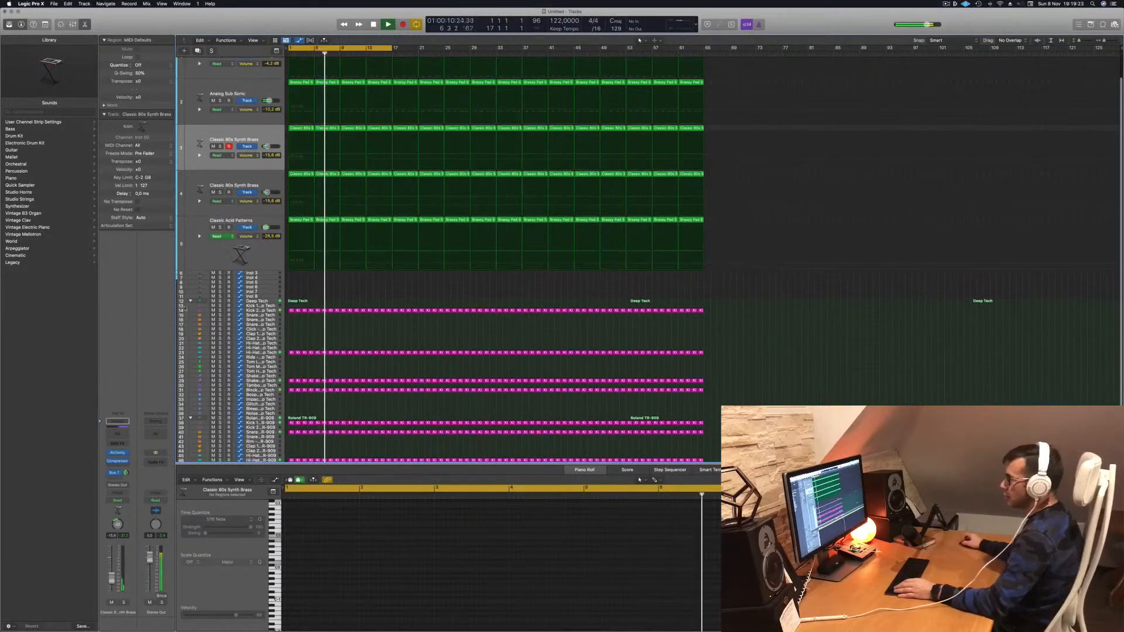
{"action": "left_click", "coordinate": [191, 301]}
{"action": "left_click", "coordinate": [190, 330]}
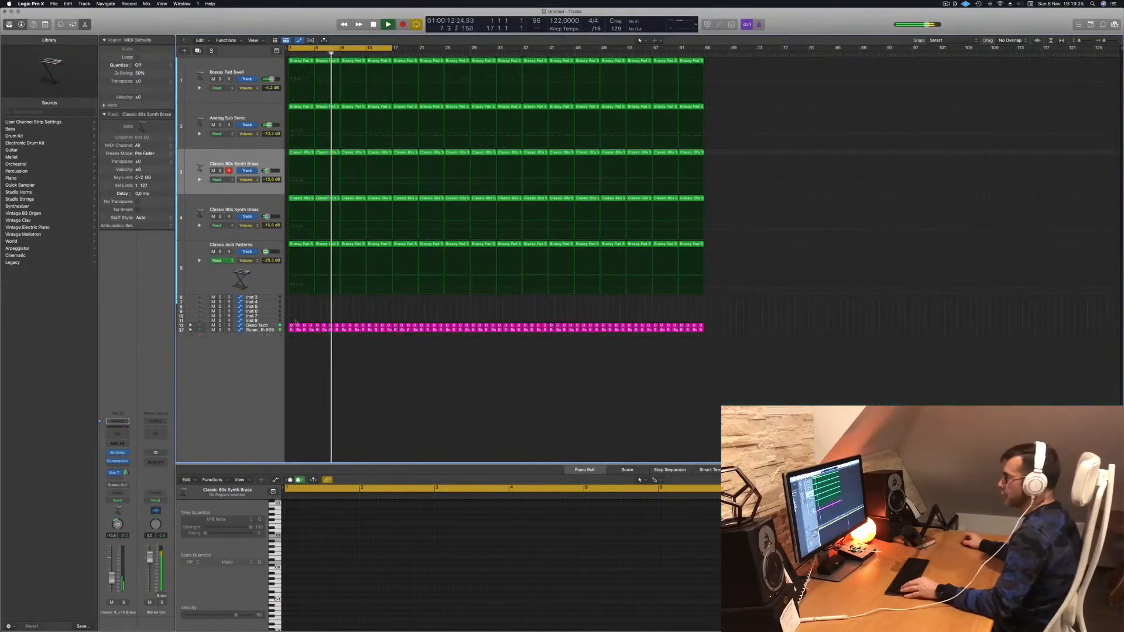
{"action": "scroll", "coordinate": [350, 317], "scroll_direction": "up", "scroll_amount": 2}
{"action": "scroll", "coordinate": [350, 317], "scroll_direction": "up", "scroll_amount": 2}
{"action": "scroll", "coordinate": [350, 316], "scroll_direction": "down", "scroll_amount": 4}
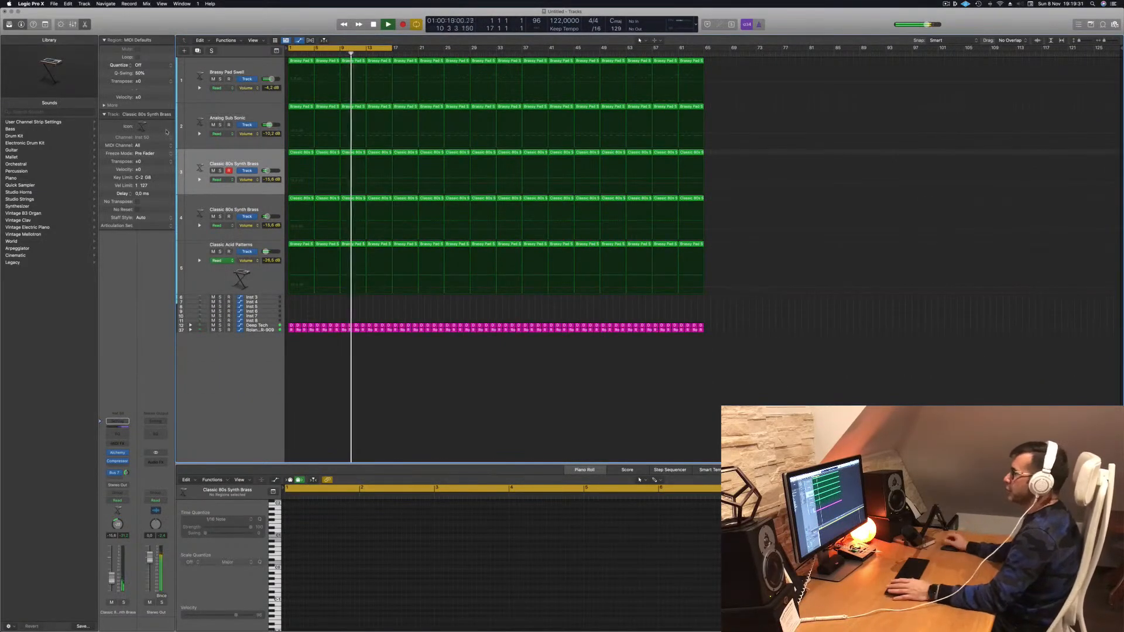
{"action": "left_click", "coordinate": [946, 4]}
{"action": "left_click", "coordinate": [834, 23]}
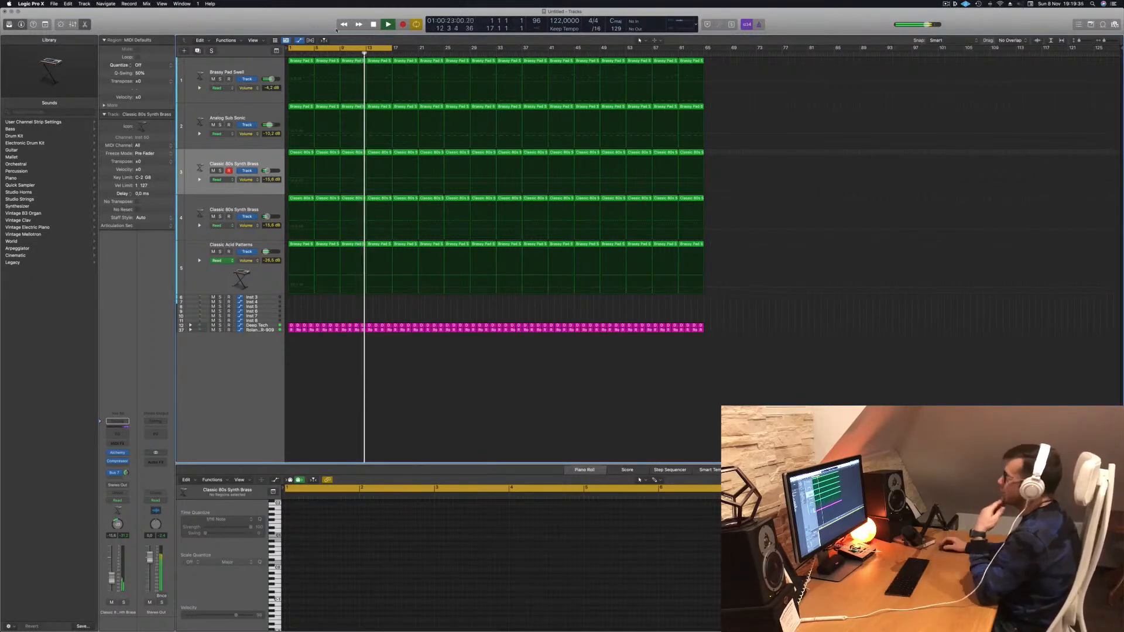
{"action": "left_click", "coordinate": [944, 4]}
{"action": "left_click", "coordinate": [842, 25]}
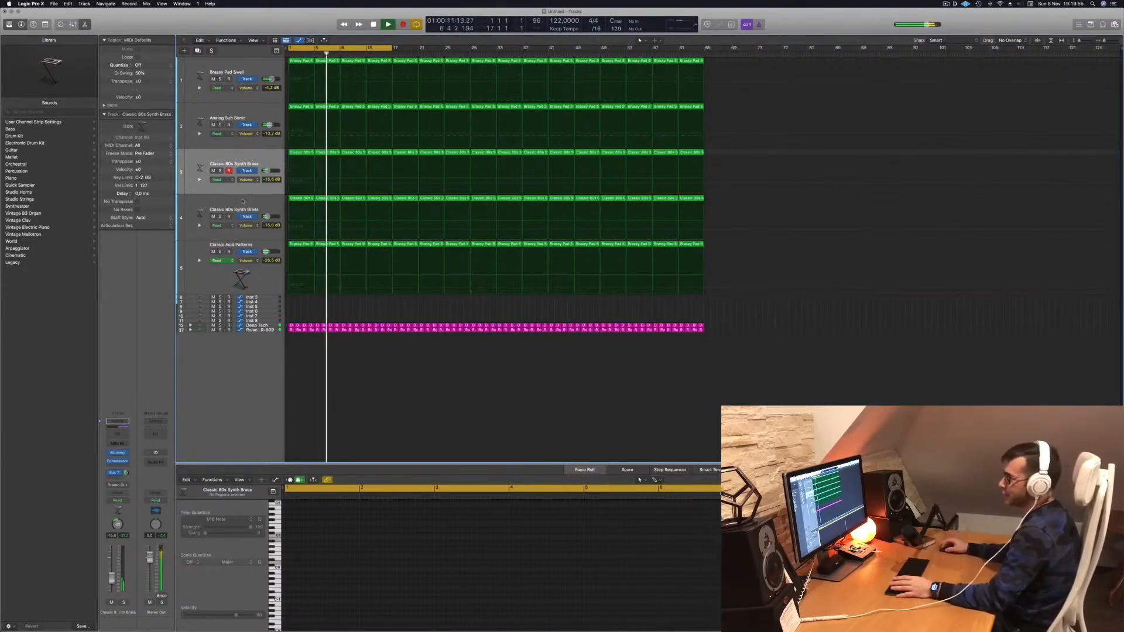
Duplicate the Analog Sub Sonic track without its regions as a new instrument track directly below it.
{"action": "left_click", "coordinate": [210, 282]}
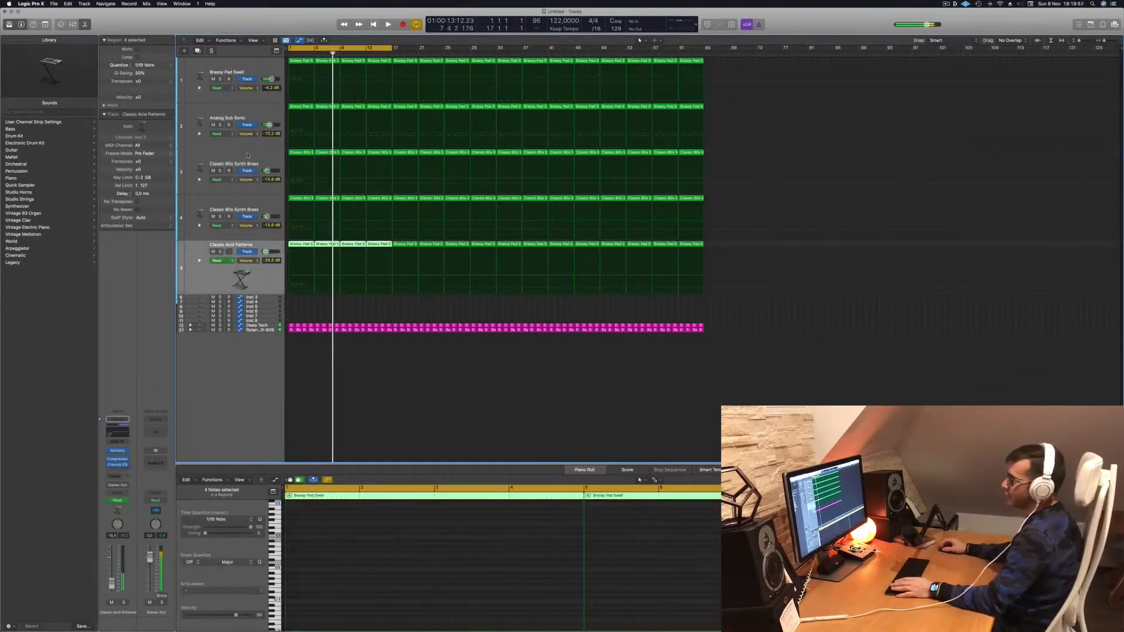
{"action": "left_click", "coordinate": [251, 117]}
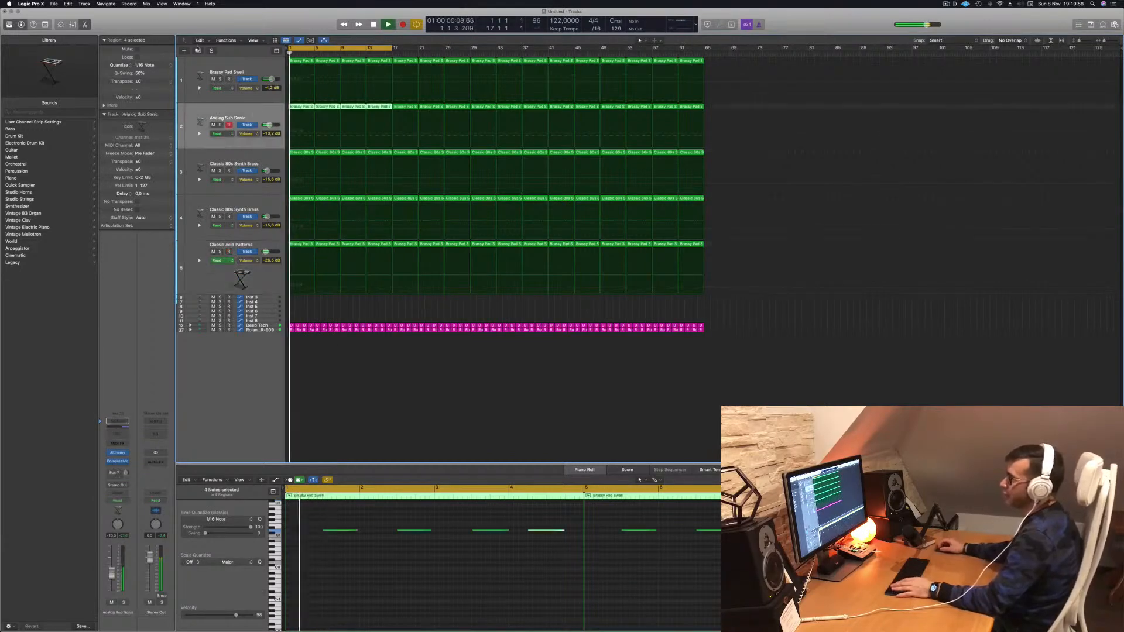
{"action": "key", "text": "super+d"}
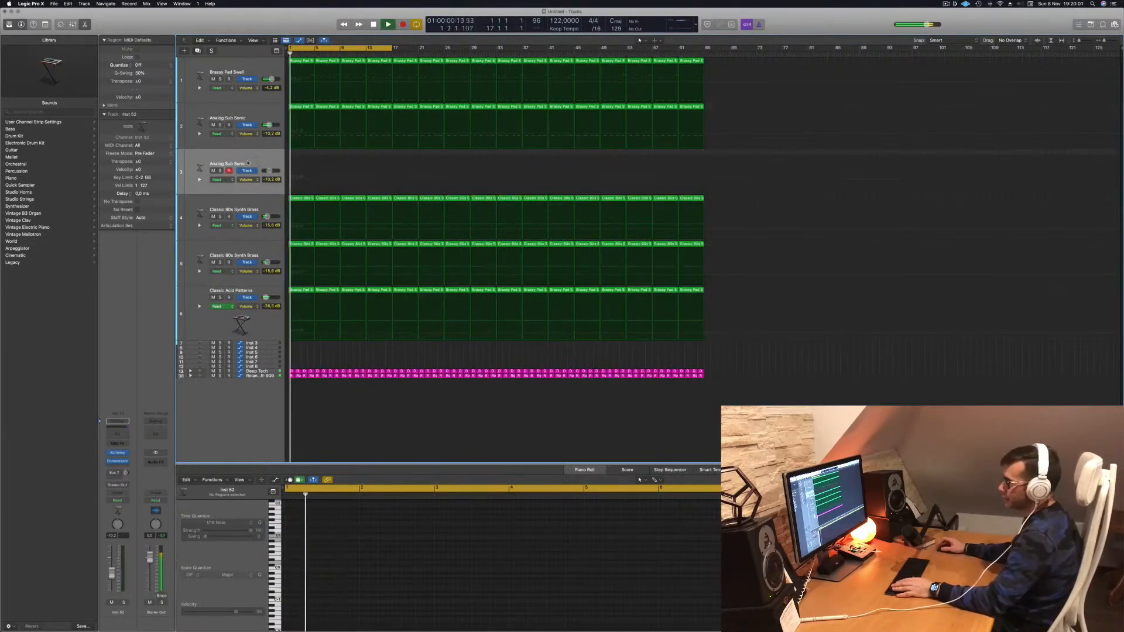
Open Alchemy on the duplicated track, filter its presets to fast-attack Pads and load Special Fader.
{"action": "left_click", "coordinate": [117, 454]}
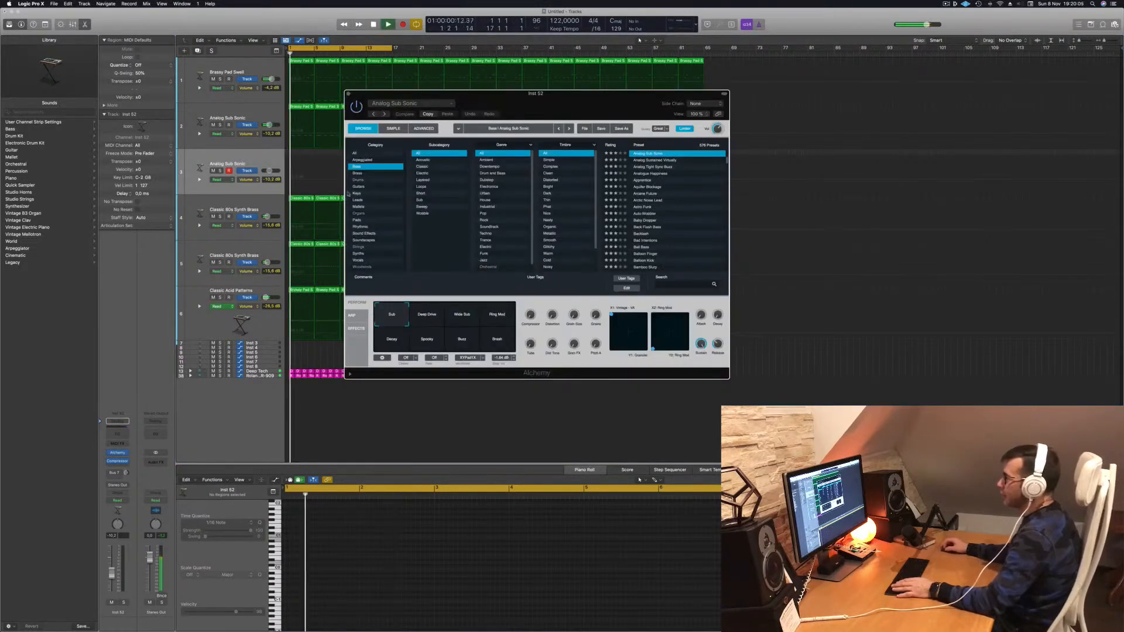
{"action": "left_click", "coordinate": [355, 220]}
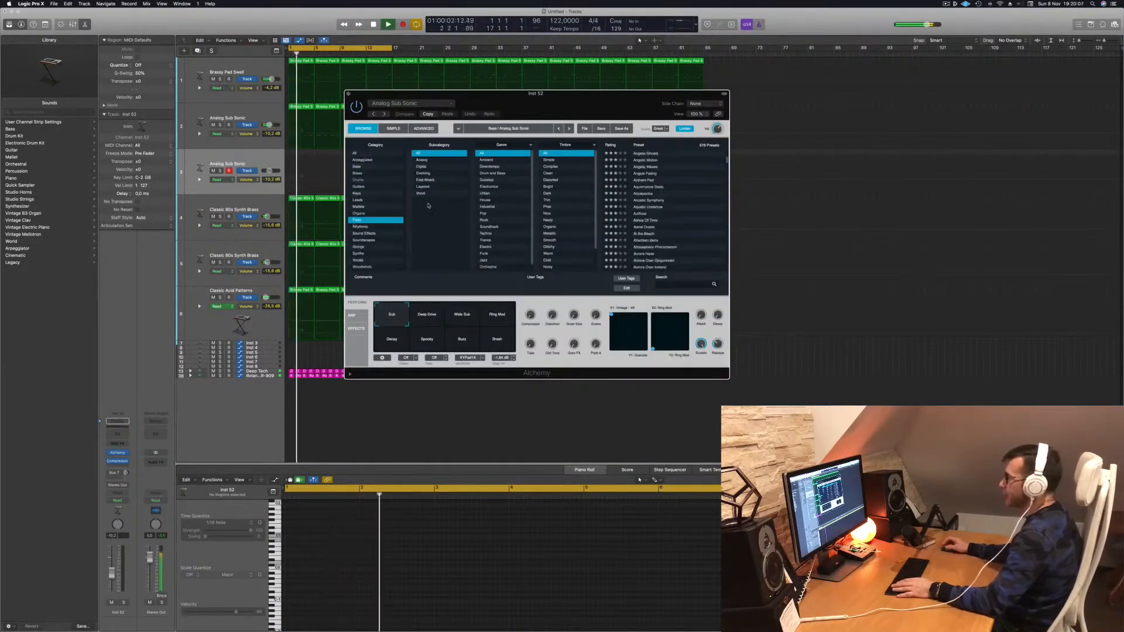
{"action": "left_click", "coordinate": [431, 181]}
{"action": "scroll", "coordinate": [646, 220], "scroll_direction": "down", "scroll_amount": 10}
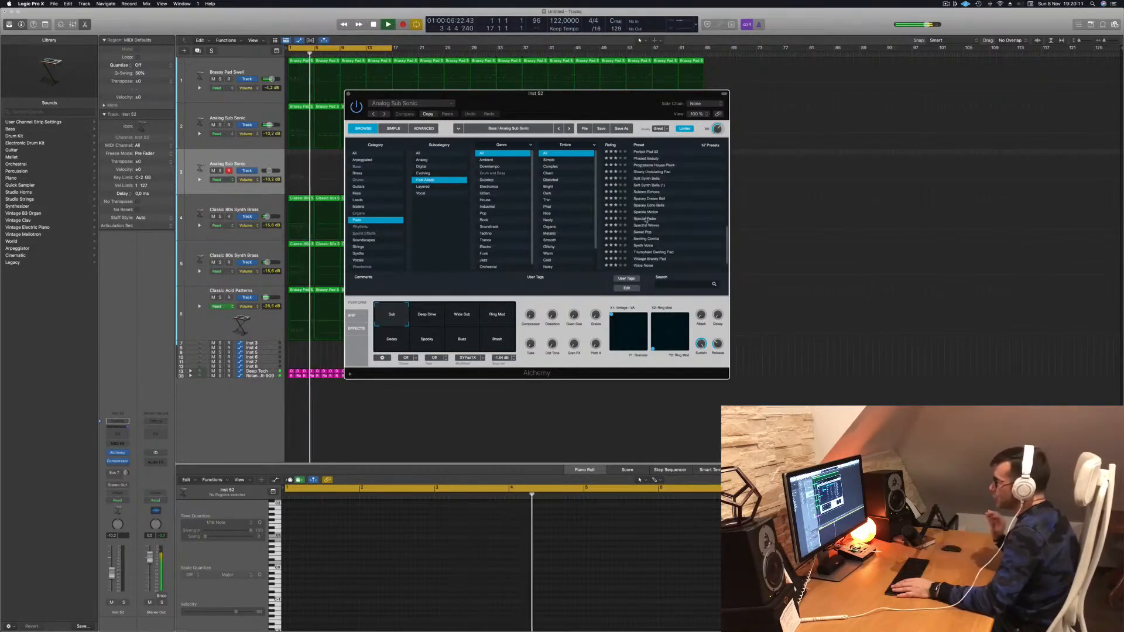
{"action": "left_click", "coordinate": [646, 219]}
{"action": "left_click_drag", "start_coordinate": [577, 111], "coordinate": [647, 156]}
Show the Musical Typing keyboard and audition the Special Fader preset with a few notes.
{"action": "key", "text": "super+k"}
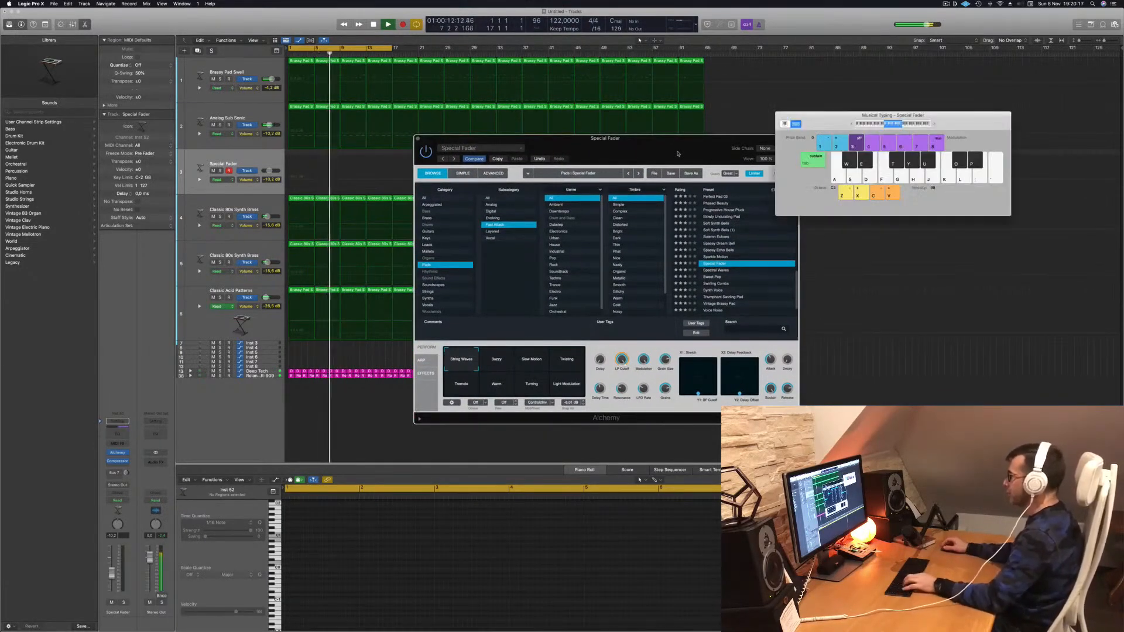
{"action": "key", "text": "d"}
{"action": "key", "text": "g"}
{"action": "key", "text": "f"}
{"action": "key", "text": "d"}
{"action": "key", "text": "g"}
Load the Perfect Pad 03 preset in Alchemy and audition it with a few notes.
{"action": "scroll", "coordinate": [705, 214], "scroll_direction": "up", "scroll_amount": 3}
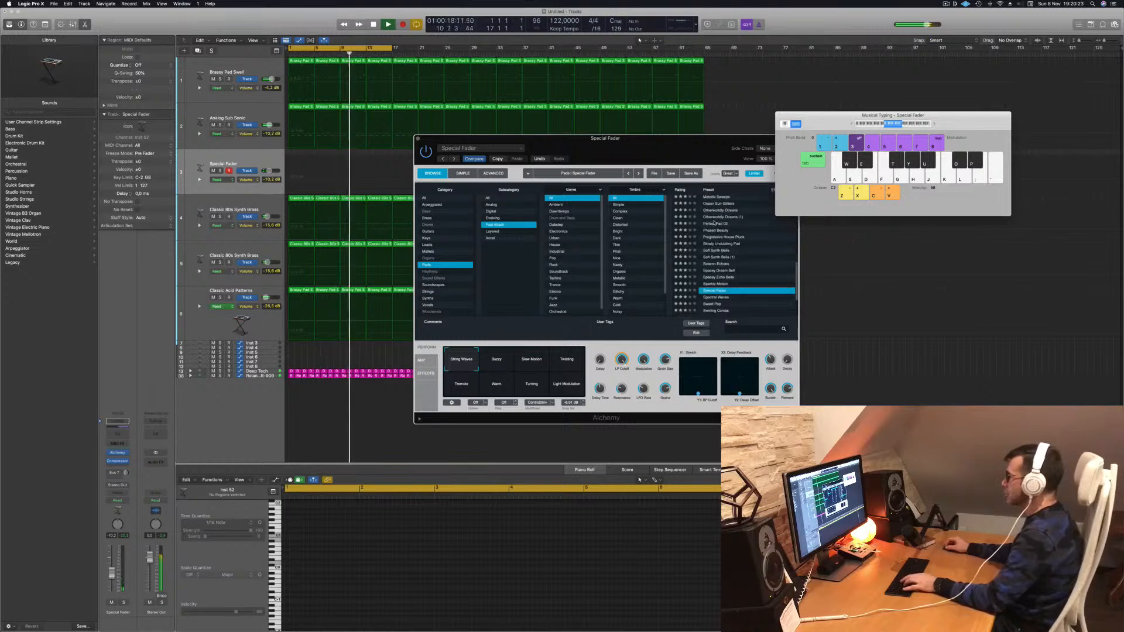
{"action": "left_click", "coordinate": [714, 223]}
{"action": "key", "text": "e"}
{"action": "key", "text": "t"}
{"action": "key", "text": "h"}
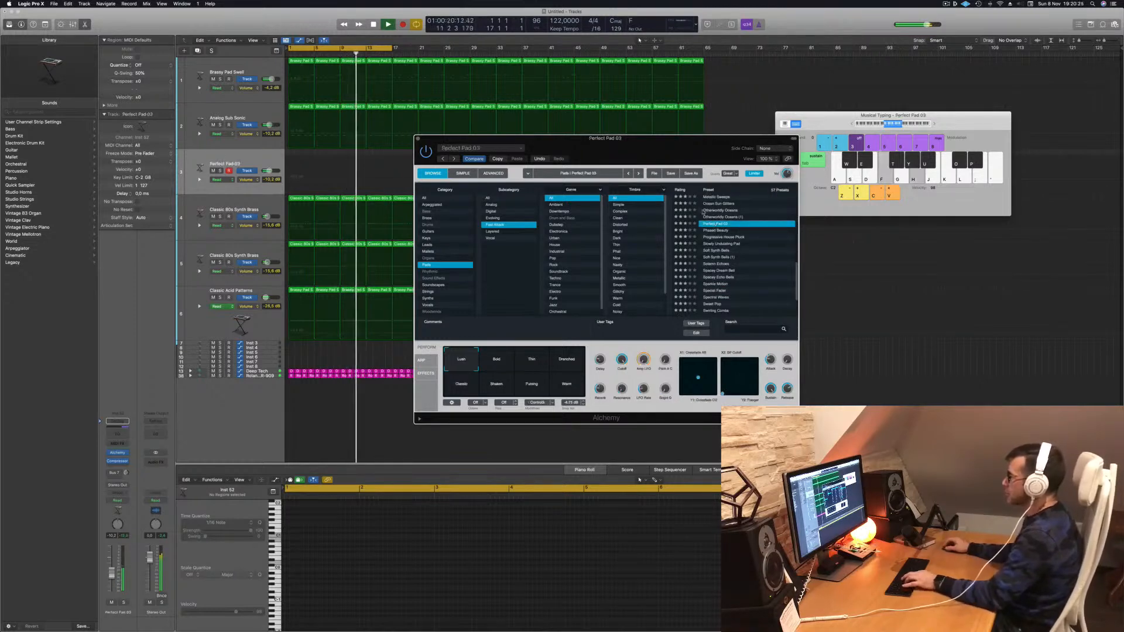
Audition Perfect Pad 03 in a lower and a higher octave range of the Musical Typing keyboard.
{"action": "left_click", "coordinate": [881, 125]}
{"action": "key", "text": "d"}
{"action": "key", "text": "g"}
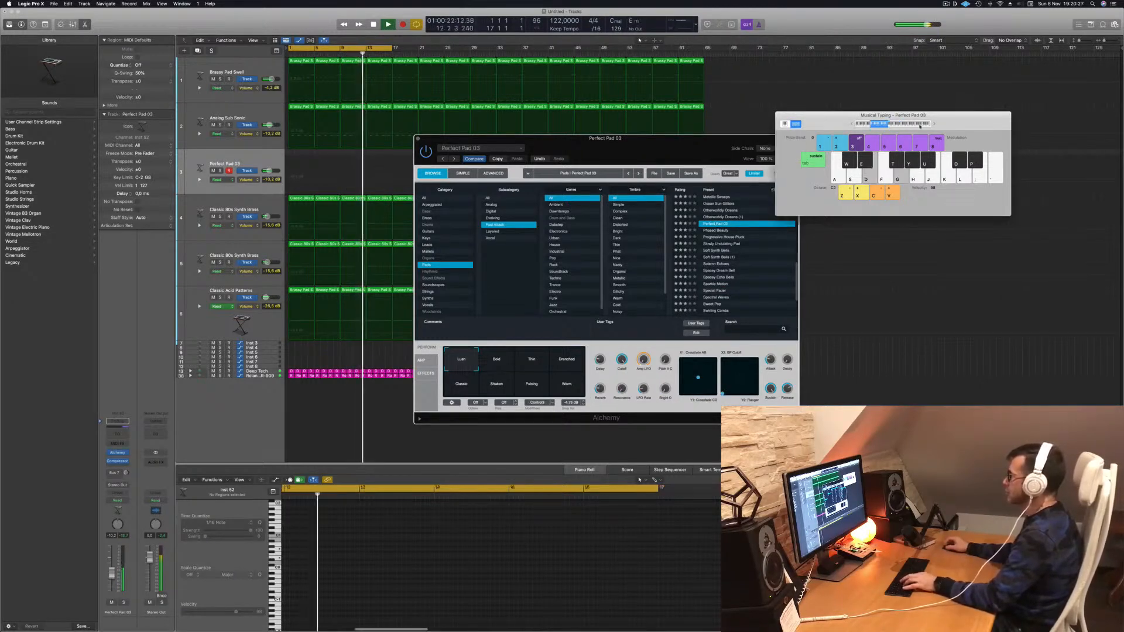
{"action": "left_click", "coordinate": [934, 125]}
{"action": "key", "text": "h"}
{"action": "key", "text": "f"}
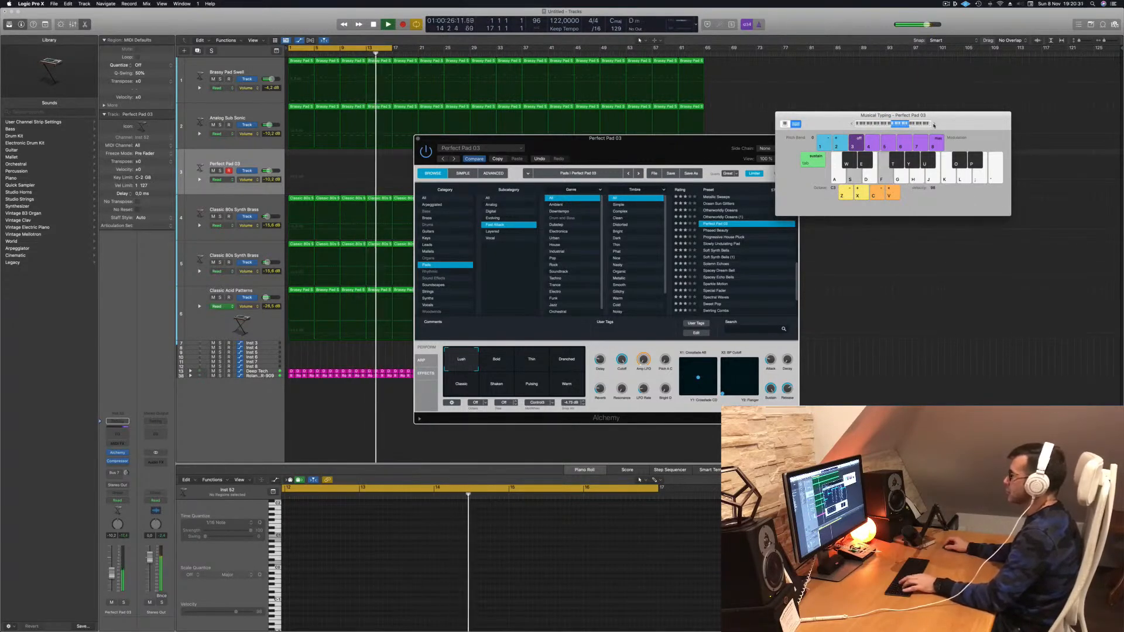
{"action": "key", "text": "a"}
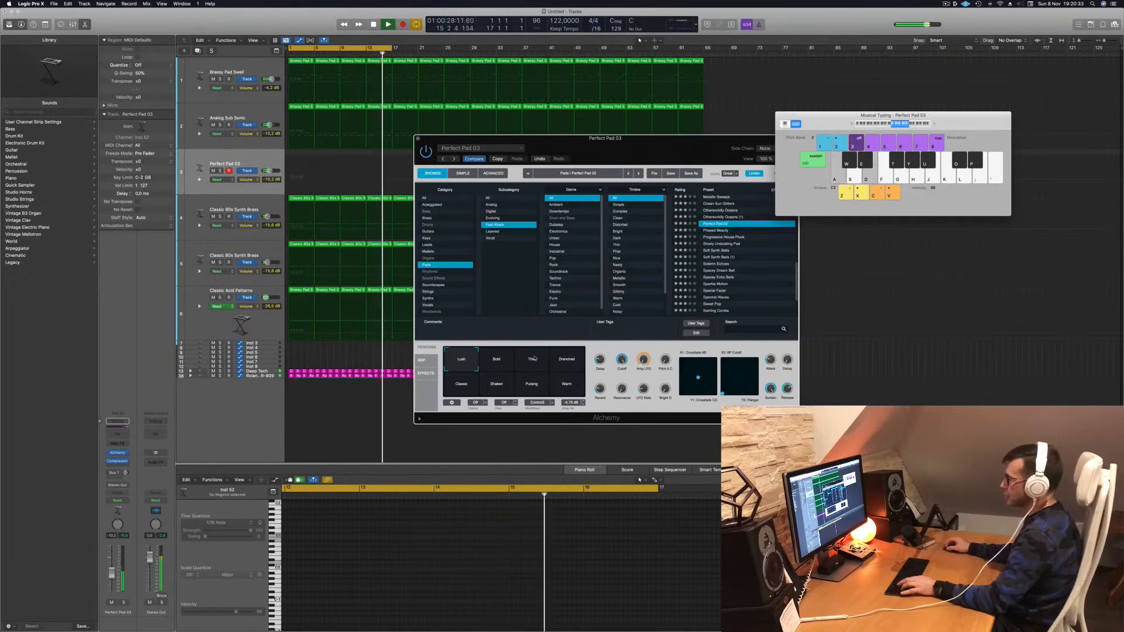
Try several of Perfect Pad 03's performance snapshots, choose Classic and audition it with a few notes.
{"action": "left_click", "coordinate": [501, 365]}
{"action": "left_click", "coordinate": [469, 362]}
{"action": "left_click", "coordinate": [531, 363]}
{"action": "left_click", "coordinate": [567, 364]}
{"action": "left_click", "coordinate": [467, 382]}
{"action": "key", "text": "a"}
{"action": "key", "text": "d"}
{"action": "key", "text": "g"}
Lower the Perfect Pad 03 track's volume to -17.2 dB and reduce the sound's Cutoff in Alchemy.
{"action": "left_click_drag", "start_coordinate": [111, 573], "coordinate": [112, 580]}
{"action": "key", "text": "a"}
{"action": "key", "text": "d"}
{"action": "key", "text": "g"}
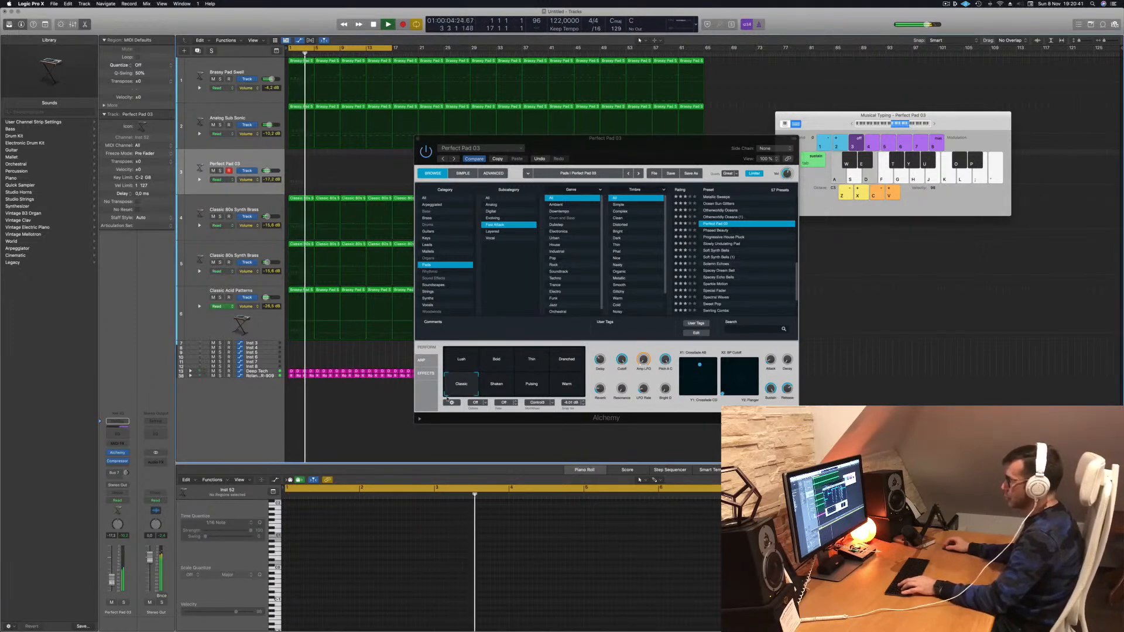
{"action": "mouse_move", "coordinate": [621, 360]}
{"action": "left_mouse_down"}
{"action": "mouse_move", "coordinate": [623, 395]}
{"action": "mouse_move", "coordinate": [624, 370]}
{"action": "left_mouse_up"}
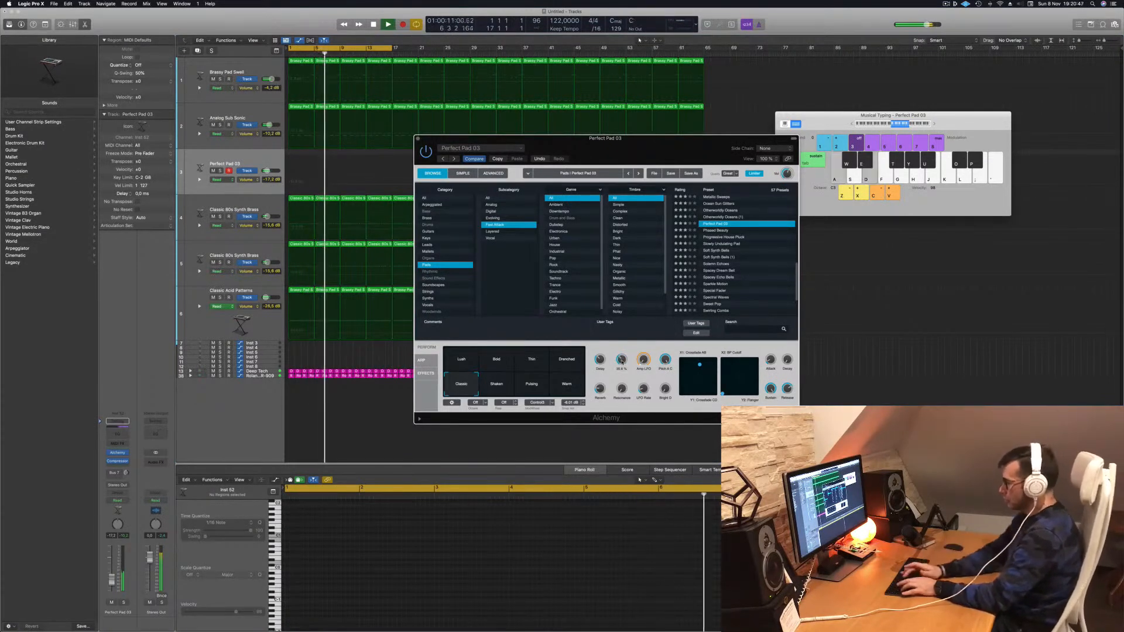
Record a repeated two-note C and E chord on the Perfect Pad 03 track from about bar 7 to bar 17.
{"action": "key", "text": "r"}
{"action": "key", "text": "a"}
{"action": "key", "text": "d"}
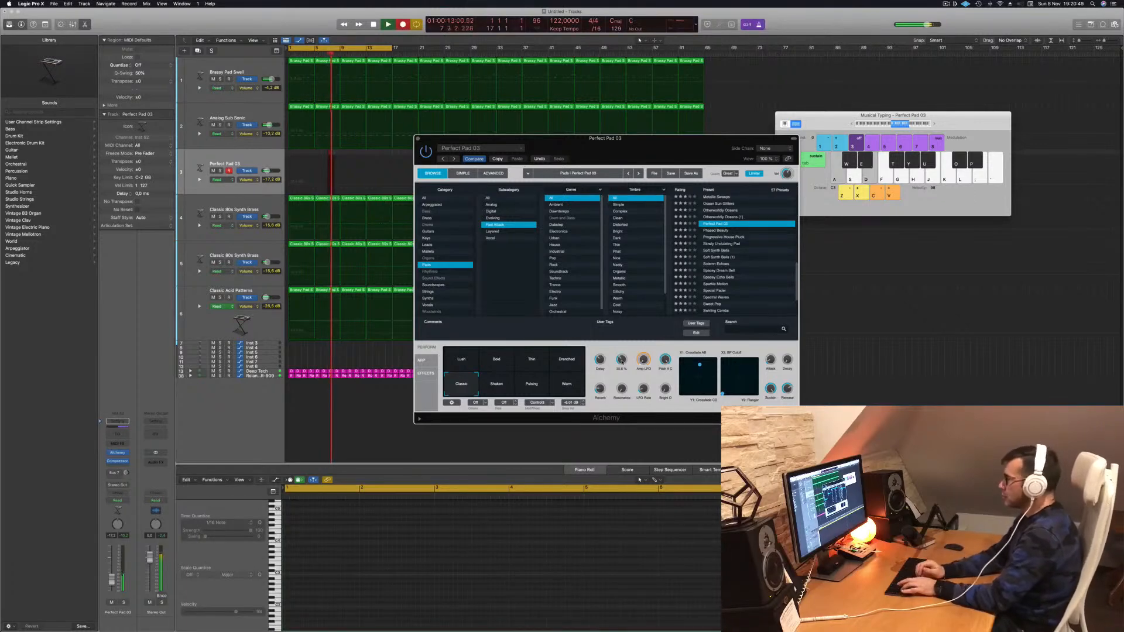
{"action": "key", "text": "a"}
{"action": "key", "text": "d"}
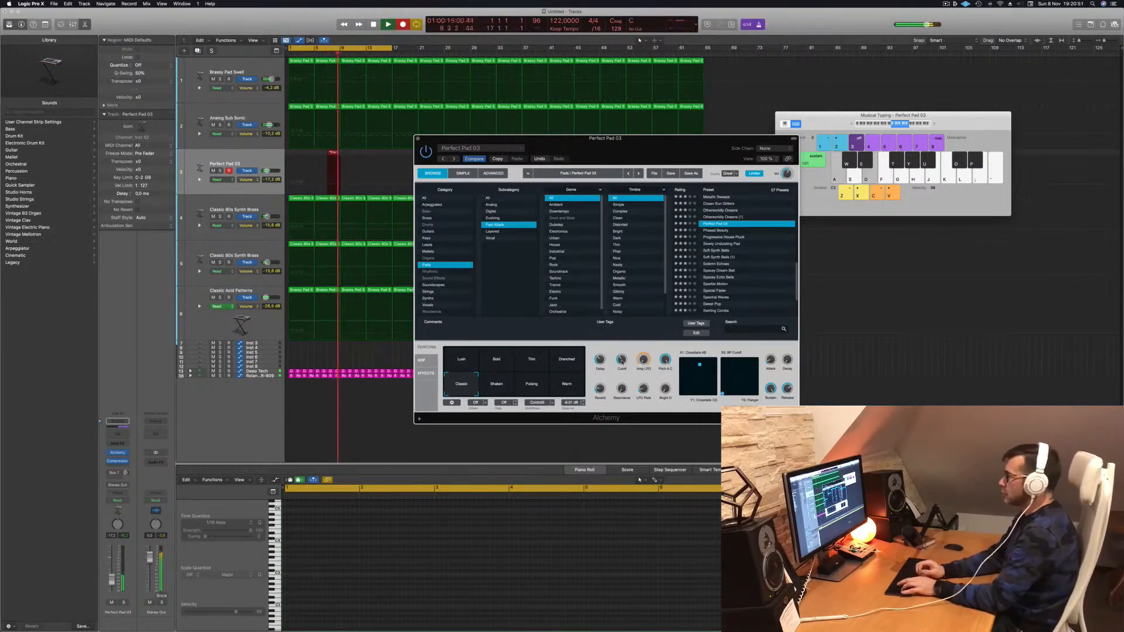
{"action": "key", "text": "a"}
{"action": "key", "text": "d"}
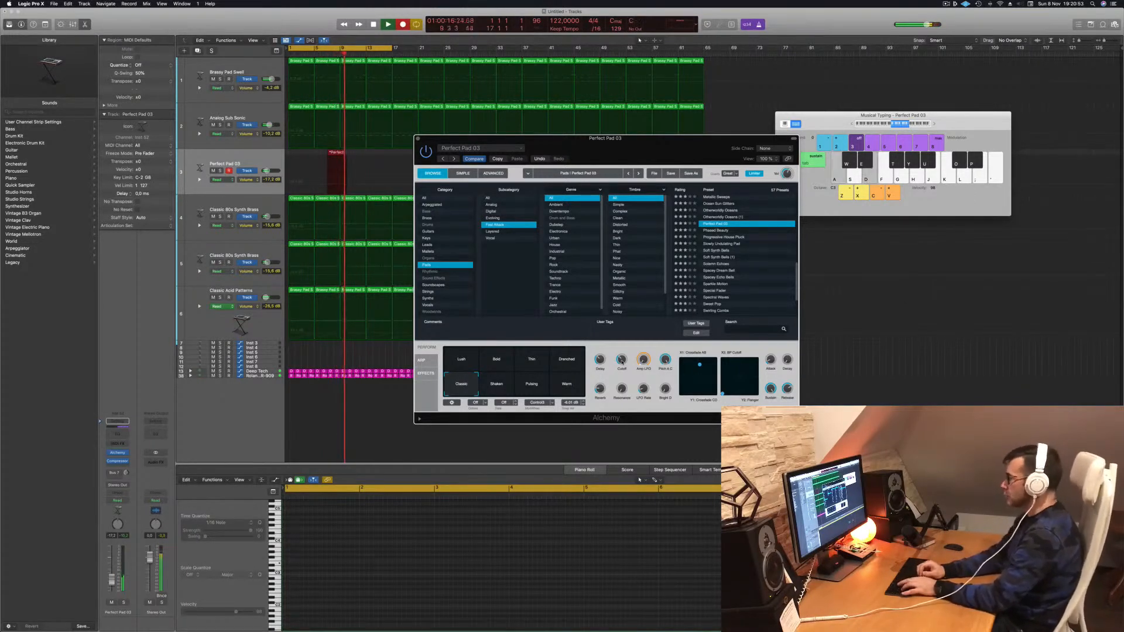
{"action": "key", "text": "a"}
{"action": "key", "text": "f"}
{"action": "key", "text": "d"}
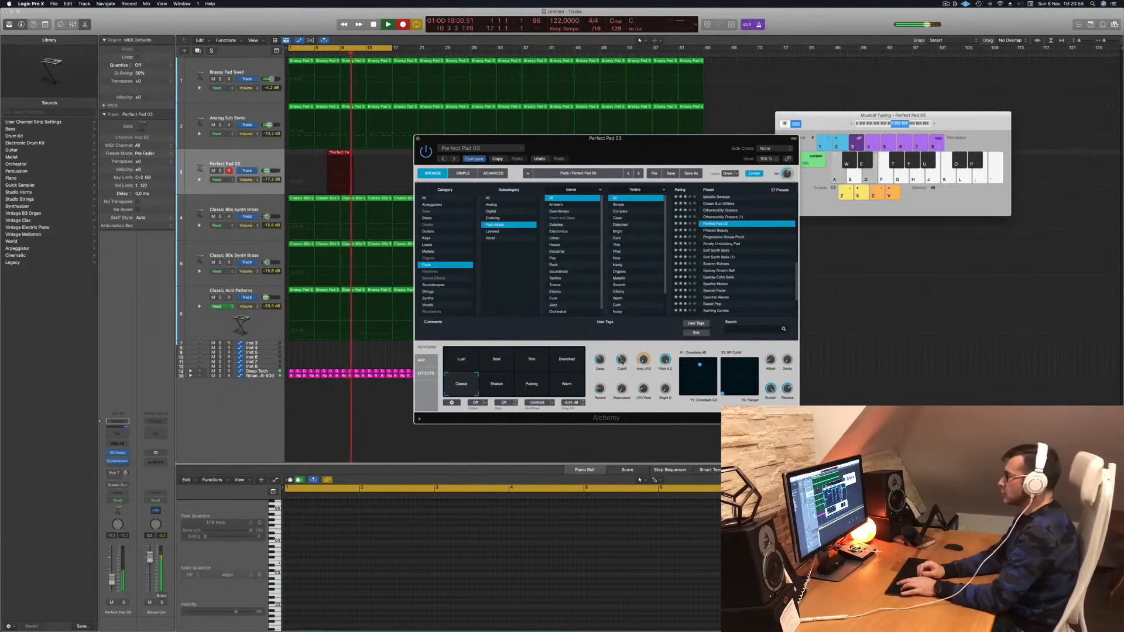
{"action": "key", "text": "a"}
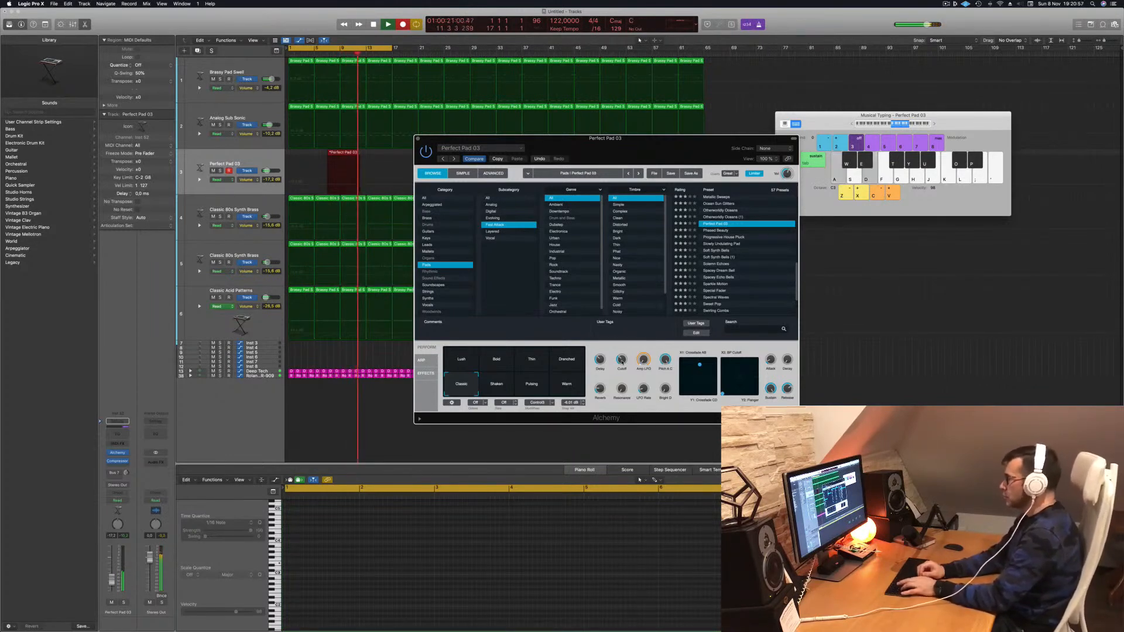
{"action": "key", "text": "a"}
{"action": "key", "text": "d"}
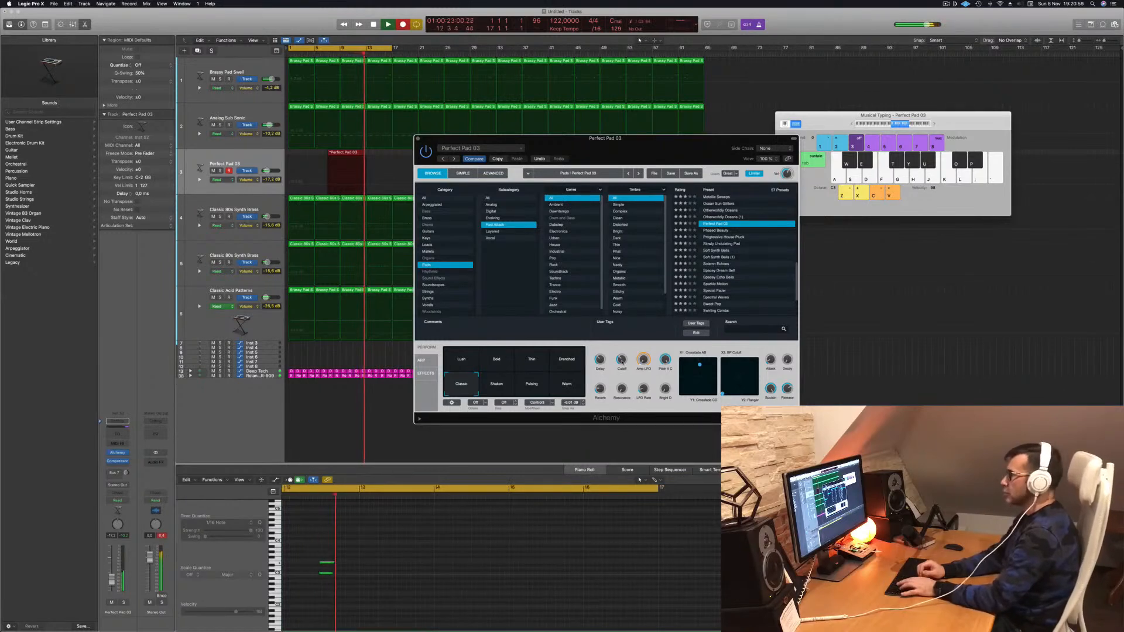
{"action": "key", "text": "a"}
{"action": "key", "text": "d"}
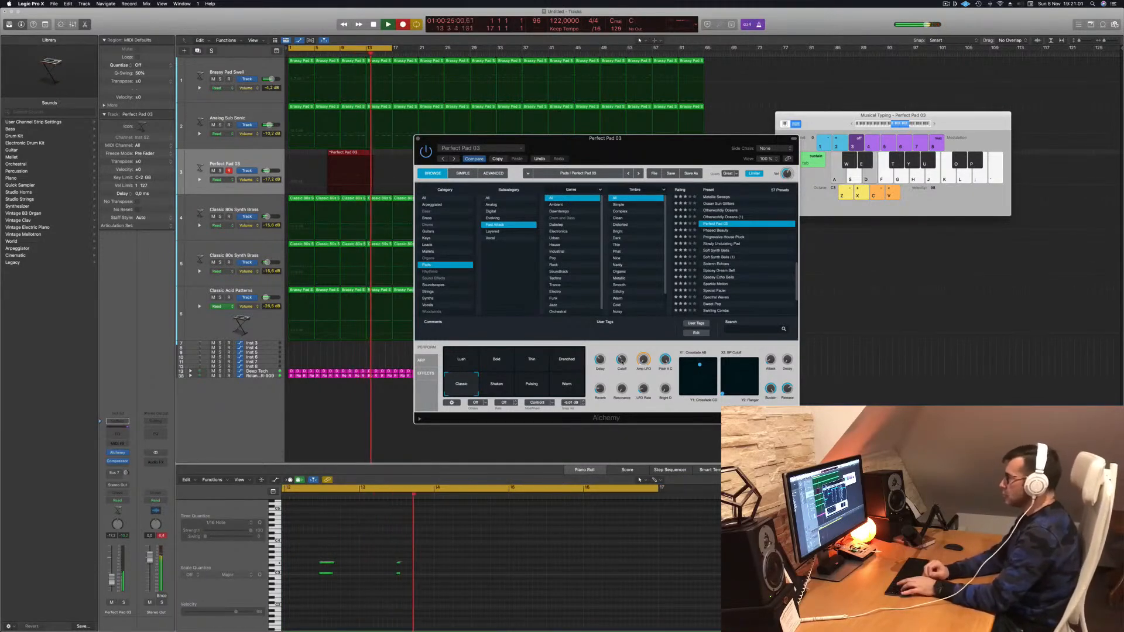
{"action": "key", "text": "a"}
{"action": "key", "text": "d"}
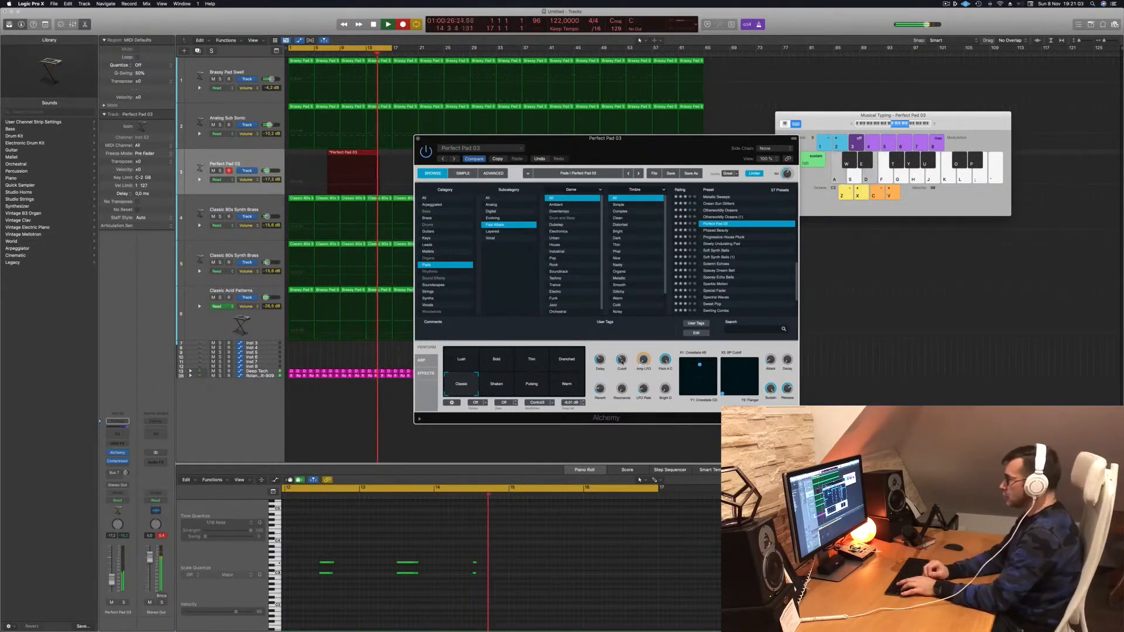
{"action": "key", "text": "a"}
{"action": "key", "text": "d"}
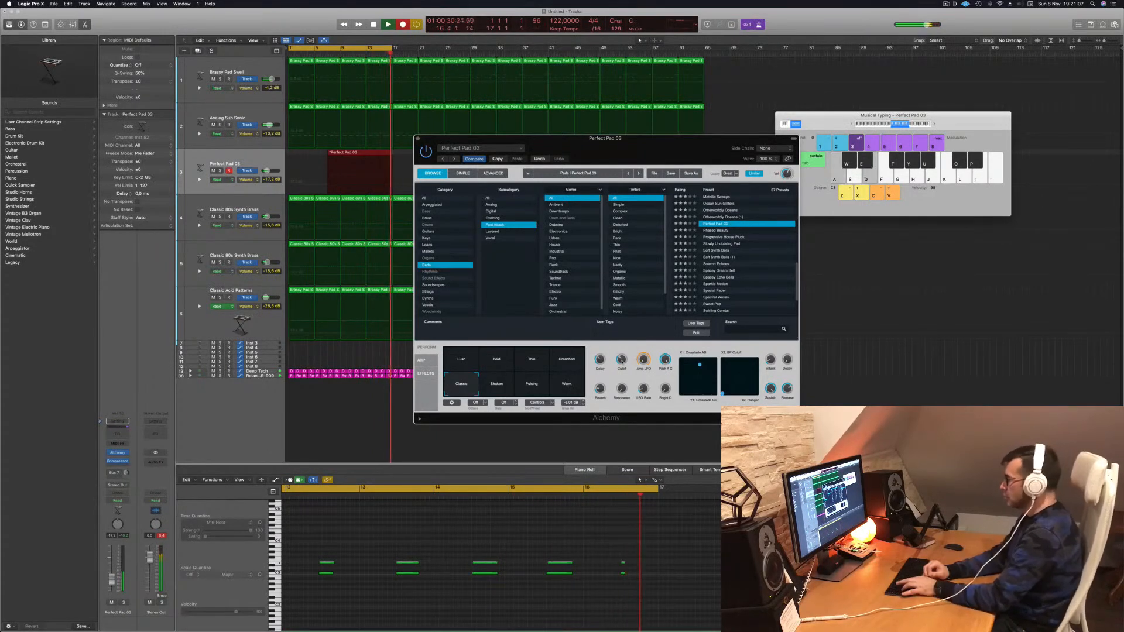
{"action": "key", "text": "space"}
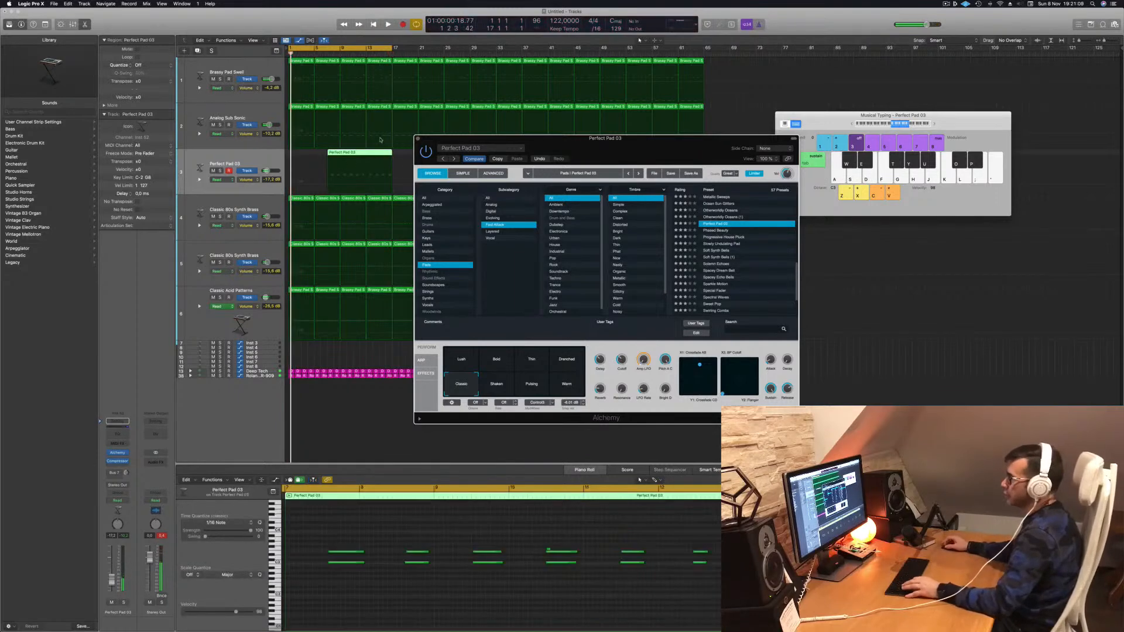
Split the recorded Perfect Pad 03 region at bar 13, delete the earlier part and move the remaining four bars to bar 1.
{"action": "left_click", "coordinate": [365, 151]}
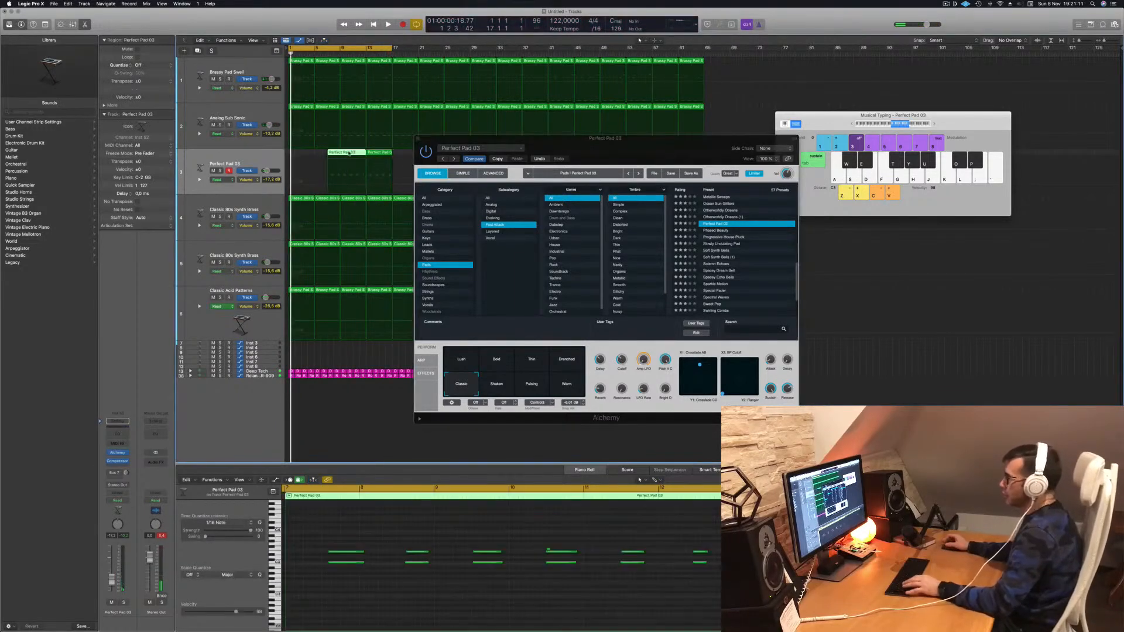
{"action": "key", "text": "Delete"}
{"action": "left_click_drag", "start_coordinate": [379, 153], "coordinate": [302, 153]}
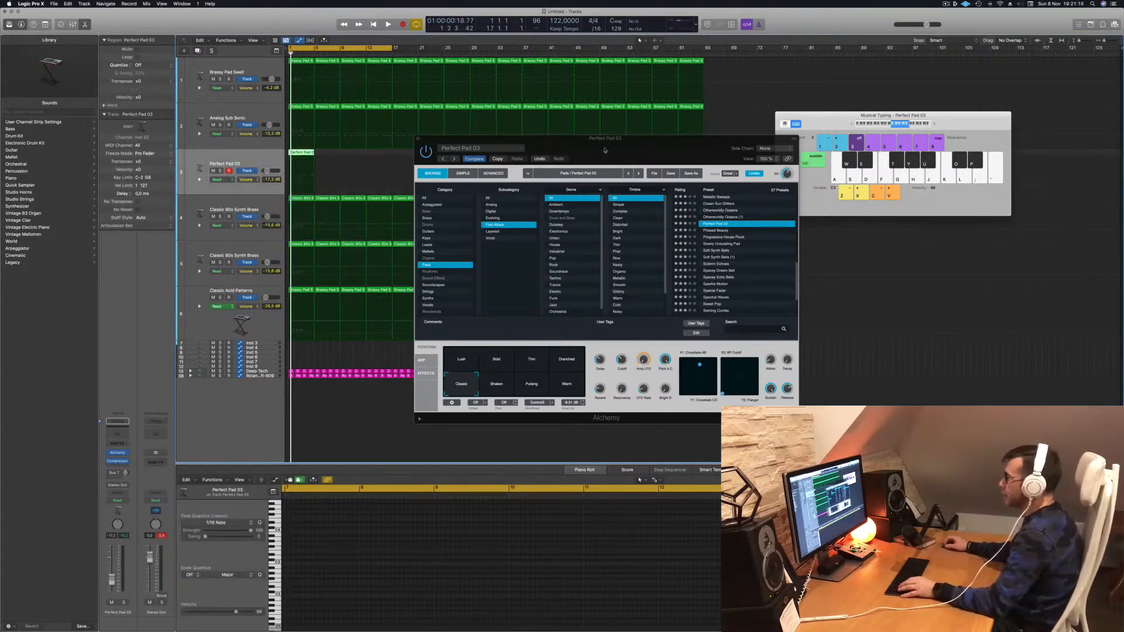
Repeat the four-bar Perfect Pad 03 region along its track to fill the whole 64-bar arrangement.
{"action": "left_click_drag", "start_coordinate": [575, 147], "coordinate": [686, 188]}
{"action": "left_click", "coordinate": [304, 157]}
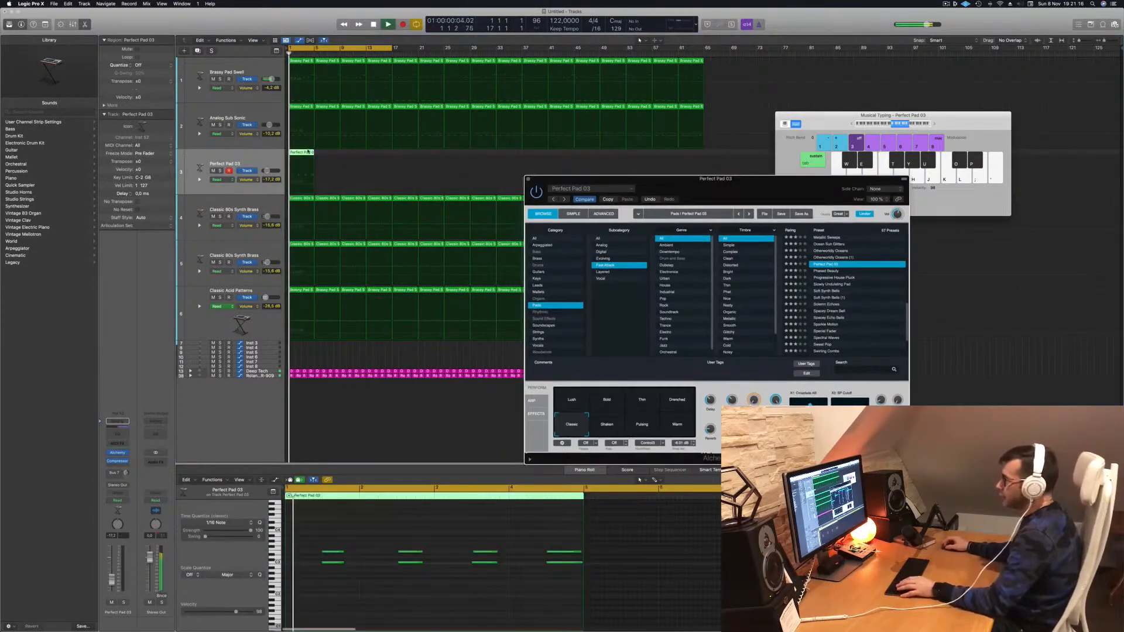
{"action": "left_click", "coordinate": [383, 573]}
{"action": "key", "text": "super+a"}
{"action": "key", "text": "space"}
{"action": "key", "text": "Return"}
{"action": "key", "text": "super+r"}
{"action": "left_click_drag", "start_coordinate": [311, 154], "coordinate": [402, 156]}
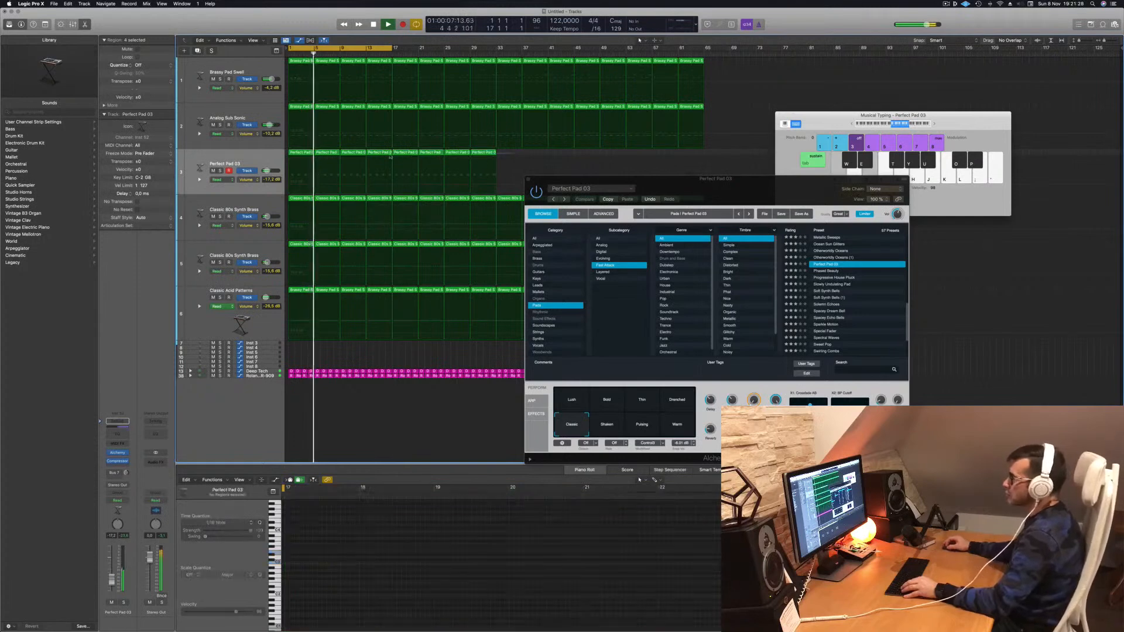
{"action": "left_click_drag", "start_coordinate": [302, 156], "coordinate": [505, 158]}
Try different Delay, Cutoff and Amp LFO amounts for Perfect Pad 03 during playback, with the track's volume raised to -14.0 dB.
{"action": "key", "text": "space"}
{"action": "key", "text": "space"}
{"action": "left_click_drag", "start_coordinate": [664, 200], "coordinate": [493, 259]}
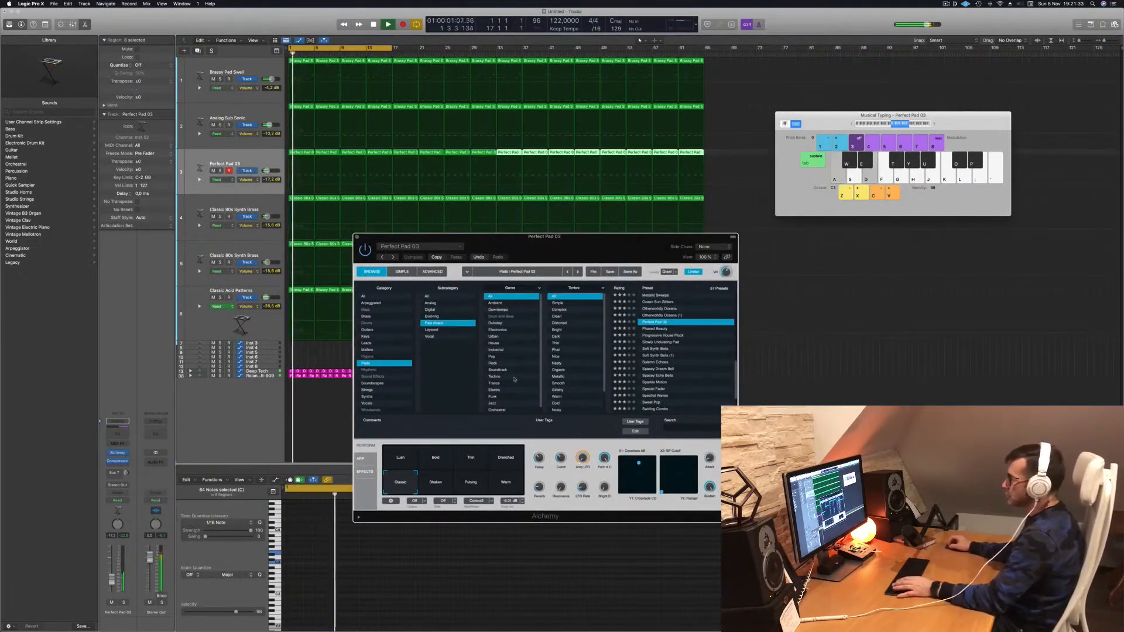
{"action": "left_click_drag", "start_coordinate": [539, 458], "coordinate": [539, 457]}
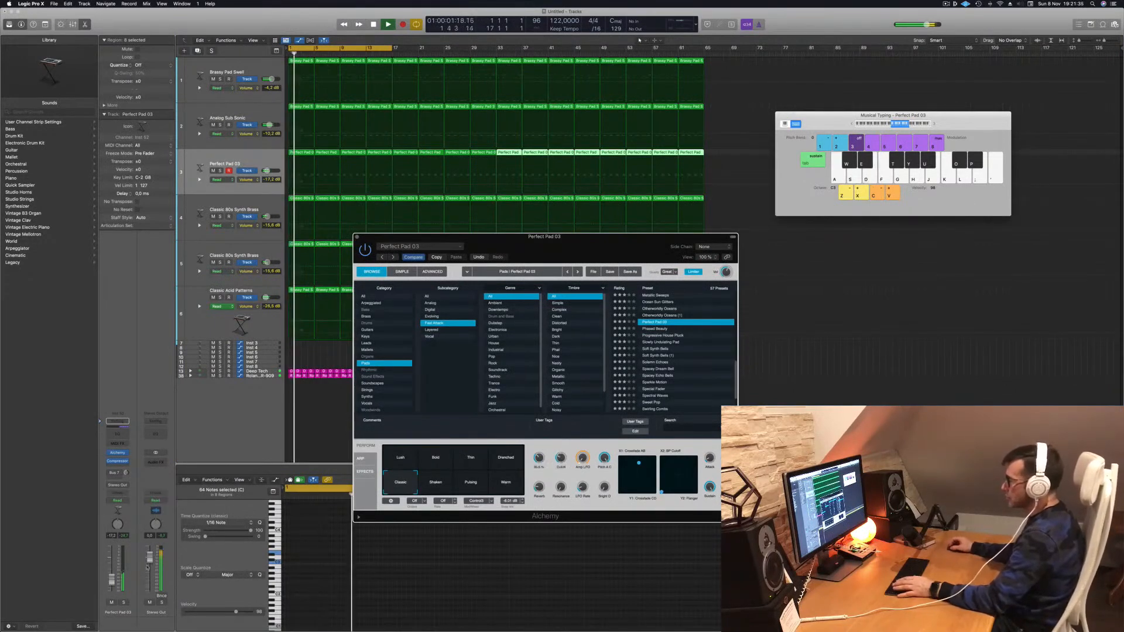
{"action": "left_click_drag", "start_coordinate": [113, 581], "coordinate": [112, 583]}
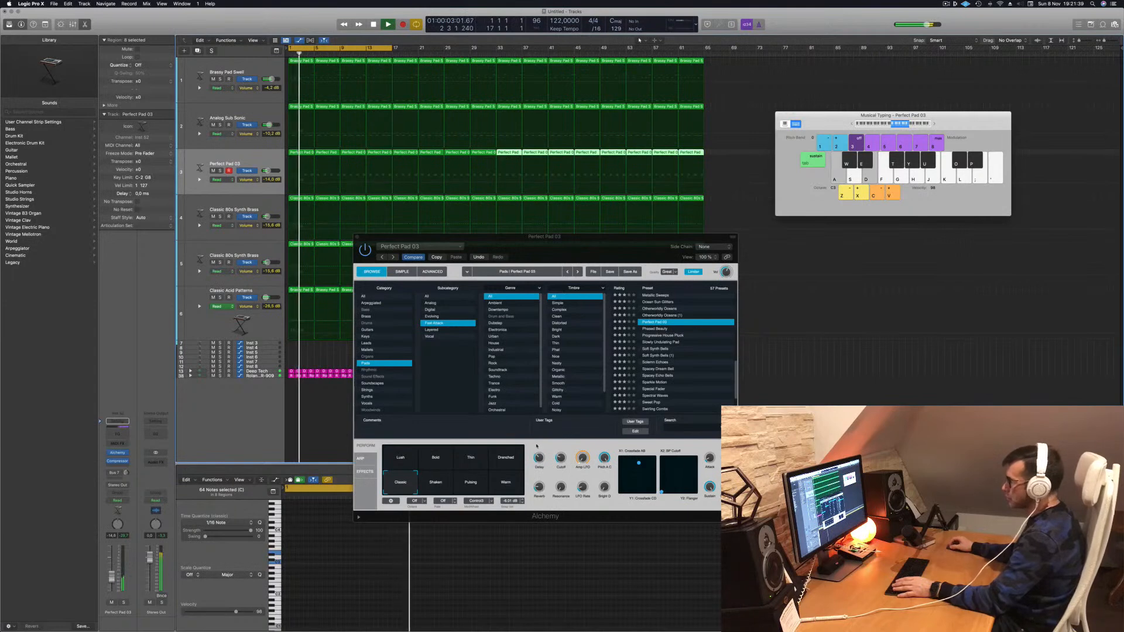
{"action": "left_click", "coordinate": [559, 466]}
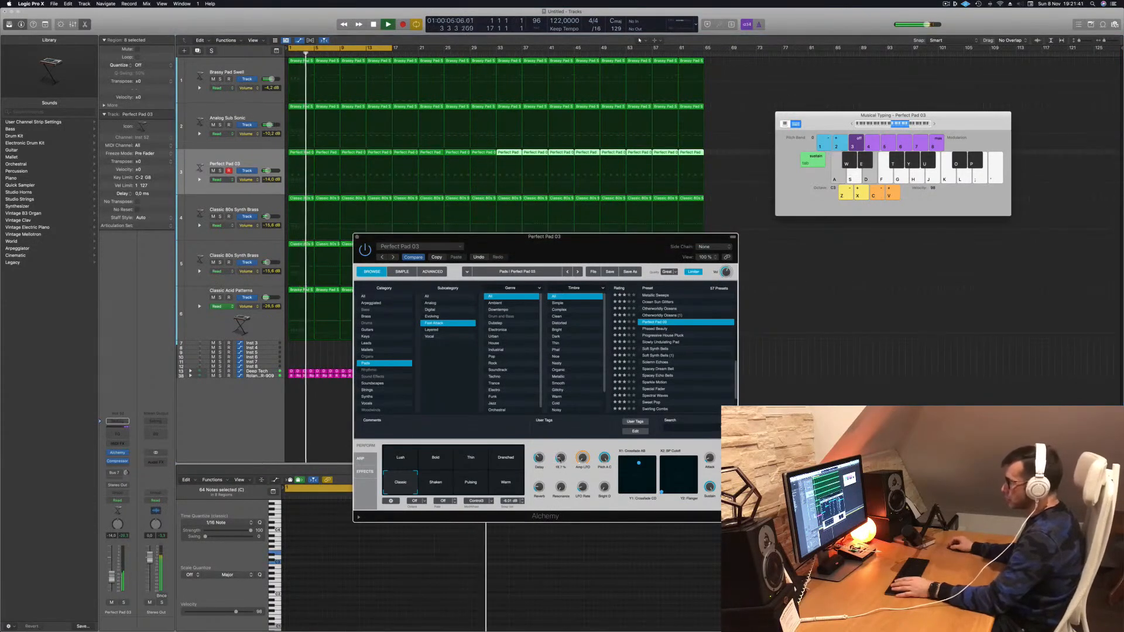
{"action": "left_click_drag", "start_coordinate": [592, 462], "coordinate": [585, 449]}
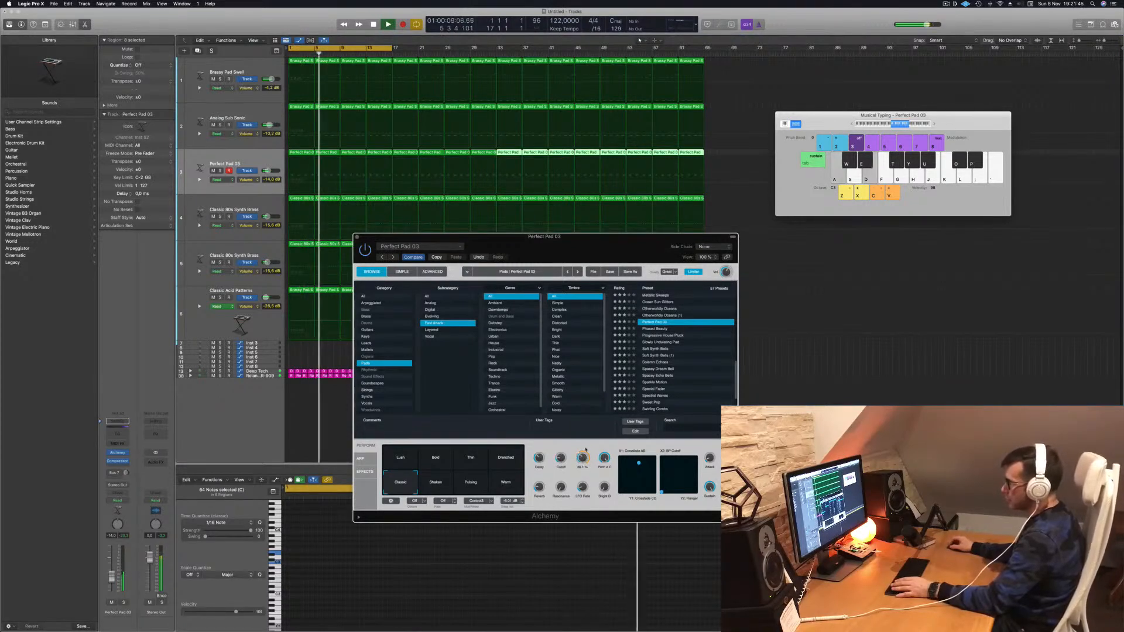
Replay the arrangement, raise the Perfect Pad 03 track's volume to -7.4 dB and try other Amp LFO amounts in Alchemy.
{"action": "key", "text": "Return"}
{"action": "key", "text": "space"}
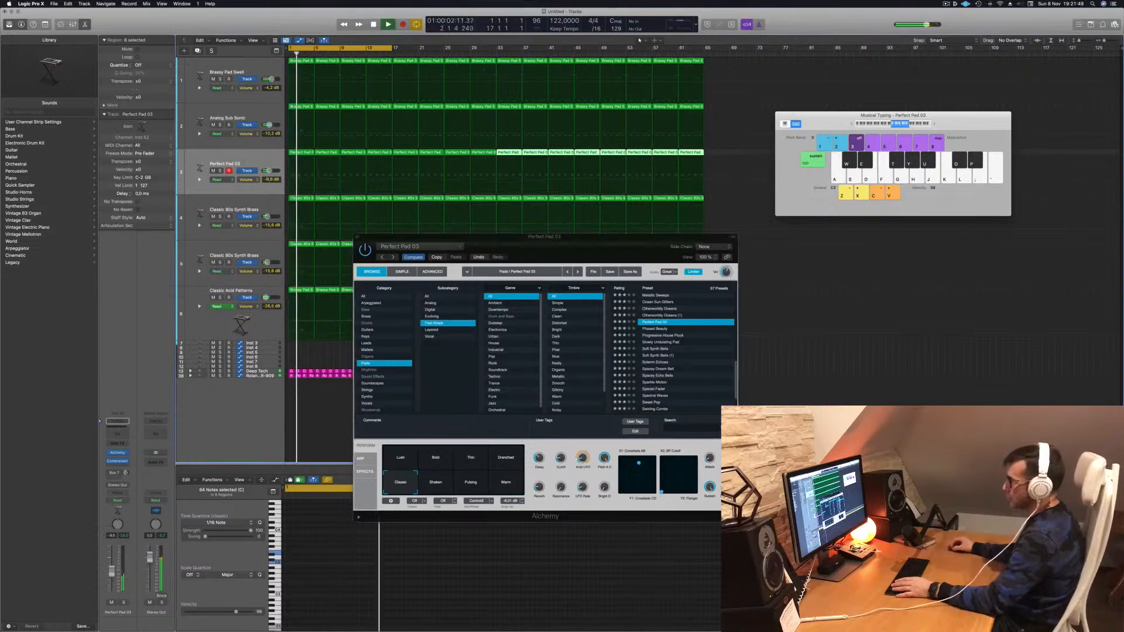
{"action": "left_click", "coordinate": [583, 462]}
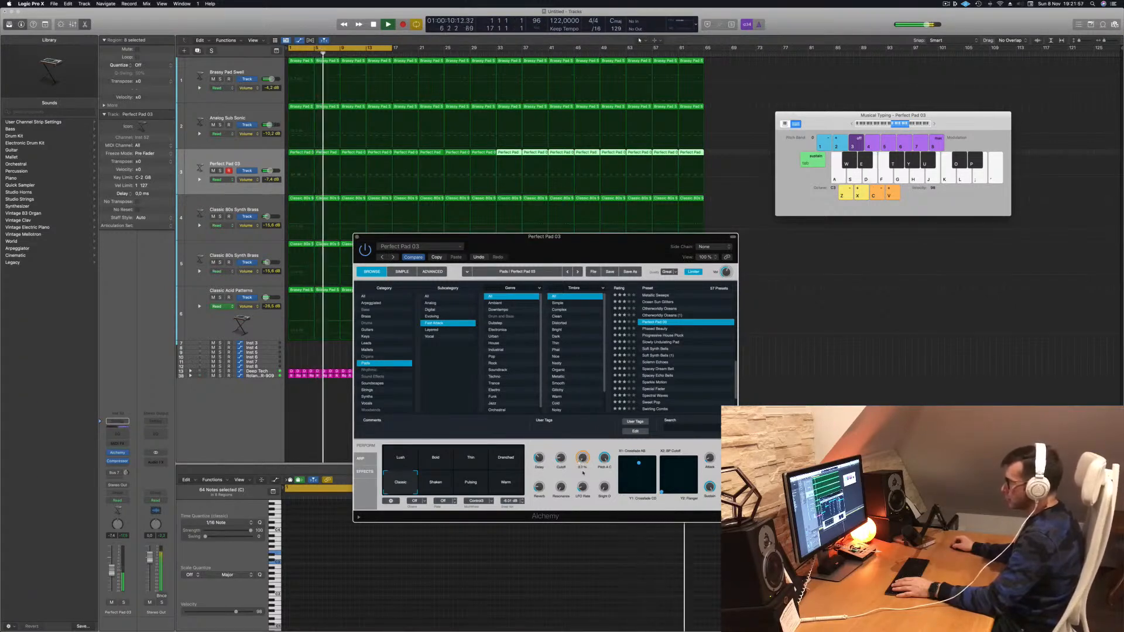
{"action": "key", "text": "space"}
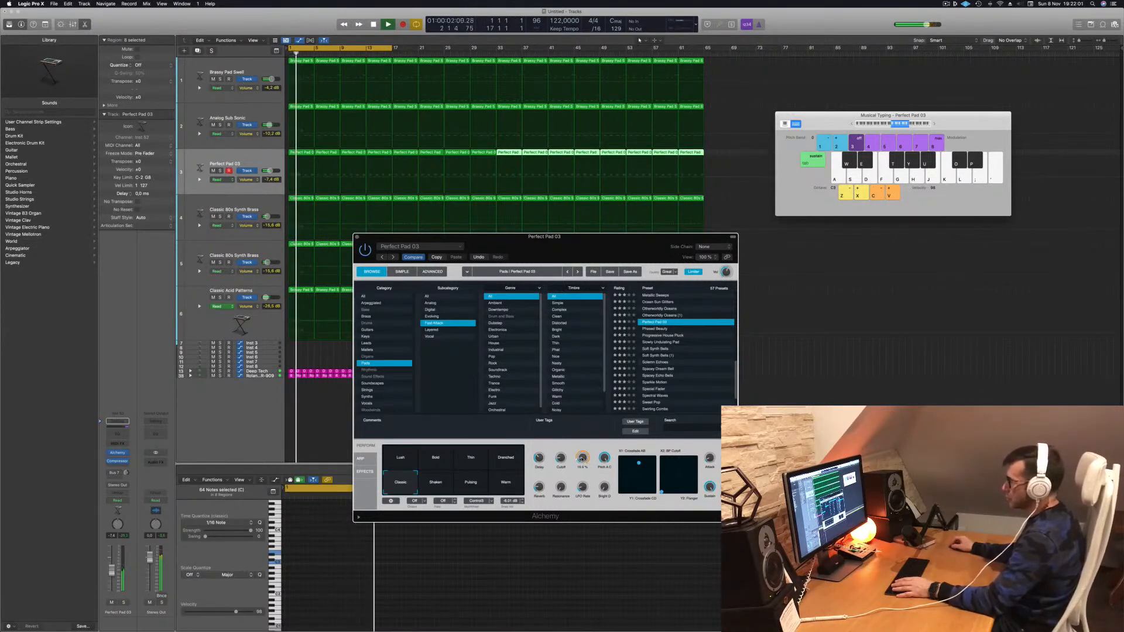
{"action": "key", "text": "space"}
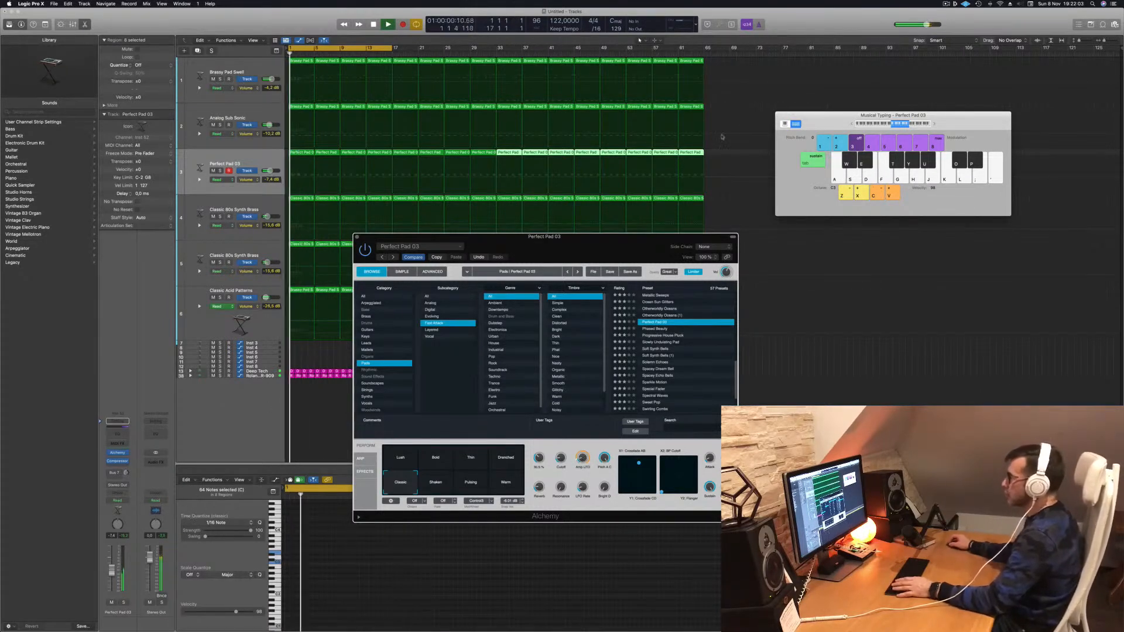
Try all the notes in the 16 Perfect Pad 03 regions one octave lower.
{"action": "left_click_drag", "start_coordinate": [720, 154], "coordinate": [313, 157]}
{"action": "left_click", "coordinate": [396, 605]}
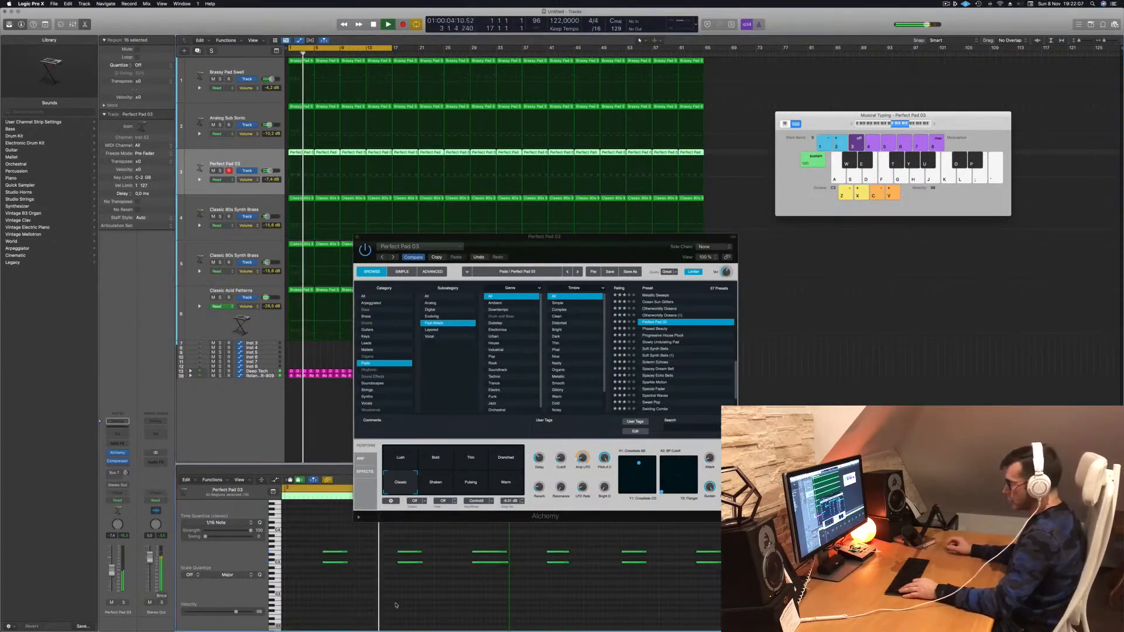
{"action": "key", "text": "super+a"}
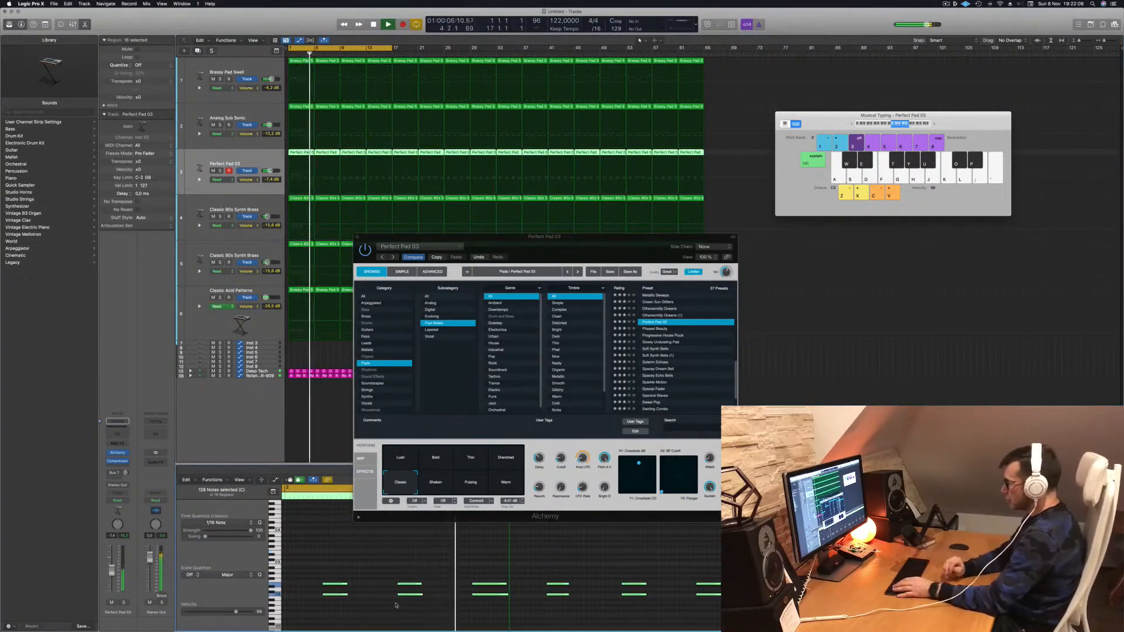
{"action": "key", "text": "Return"}
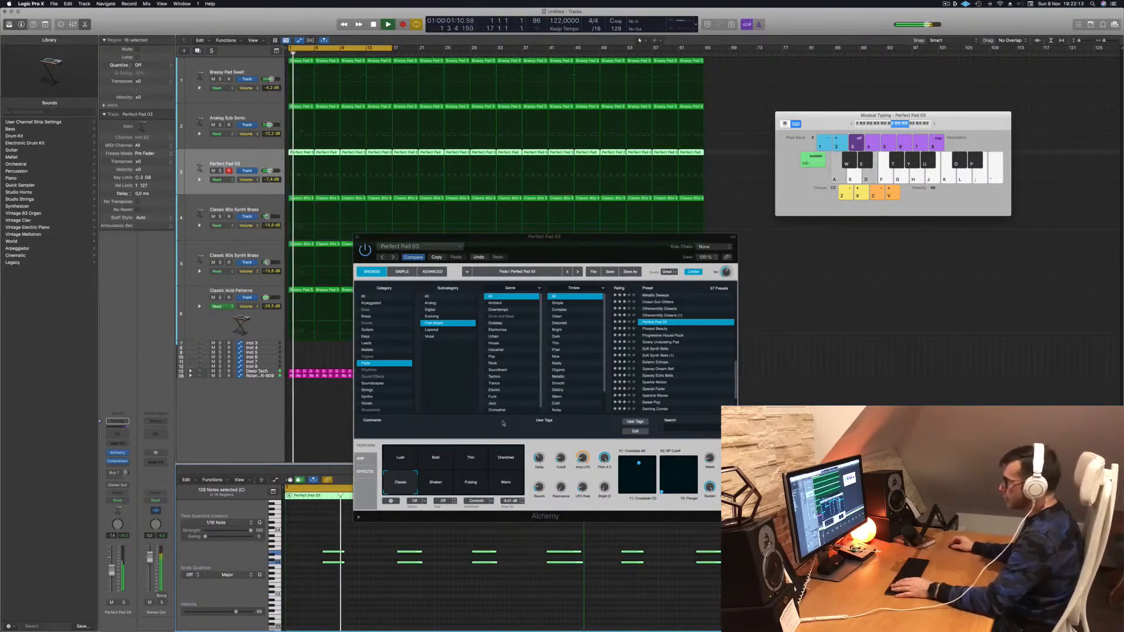
{"action": "key", "text": "Return"}
{"action": "key", "text": "Return"}
Choose the Warm performance snapshot with an adjusted Cutoff for Perfect Pad 03, and lower the track's volume.
{"action": "left_click", "coordinate": [506, 487]}
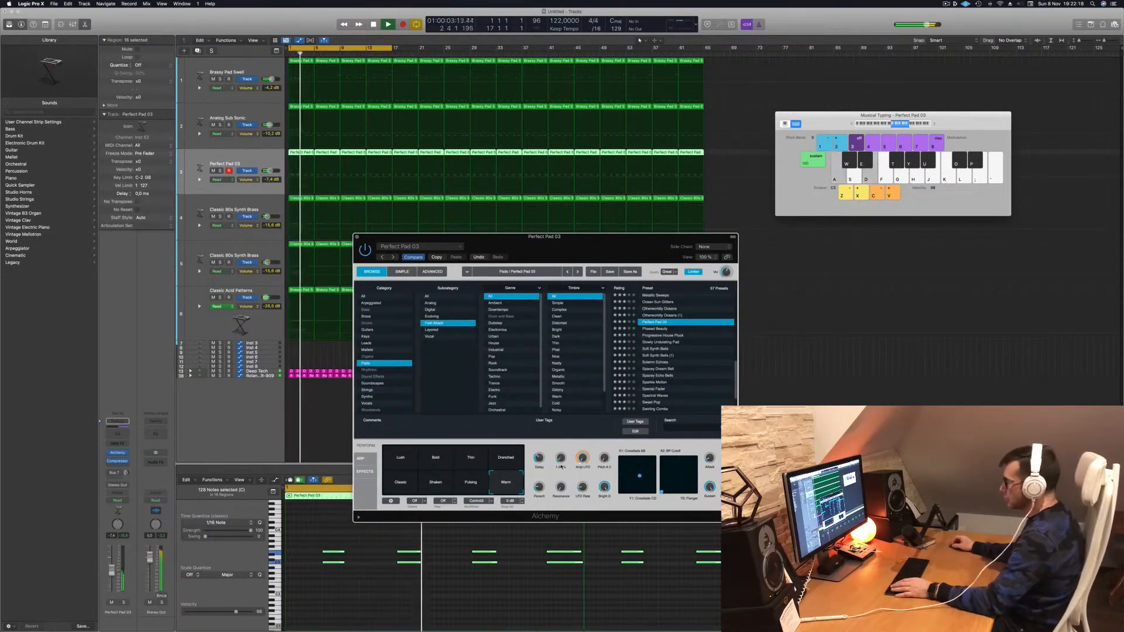
{"action": "left_click_drag", "start_coordinate": [561, 467], "coordinate": [561, 463]}
{"action": "key", "text": "space"}
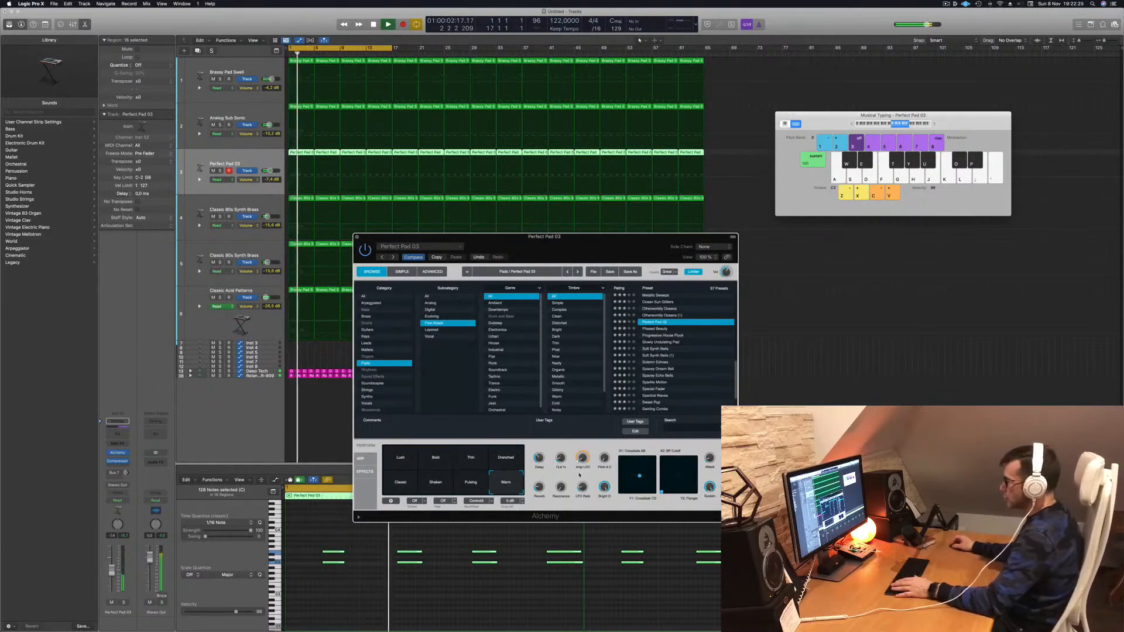
{"action": "key", "text": "space"}
{"action": "left_click_drag", "start_coordinate": [113, 577], "coordinate": [113, 578]}
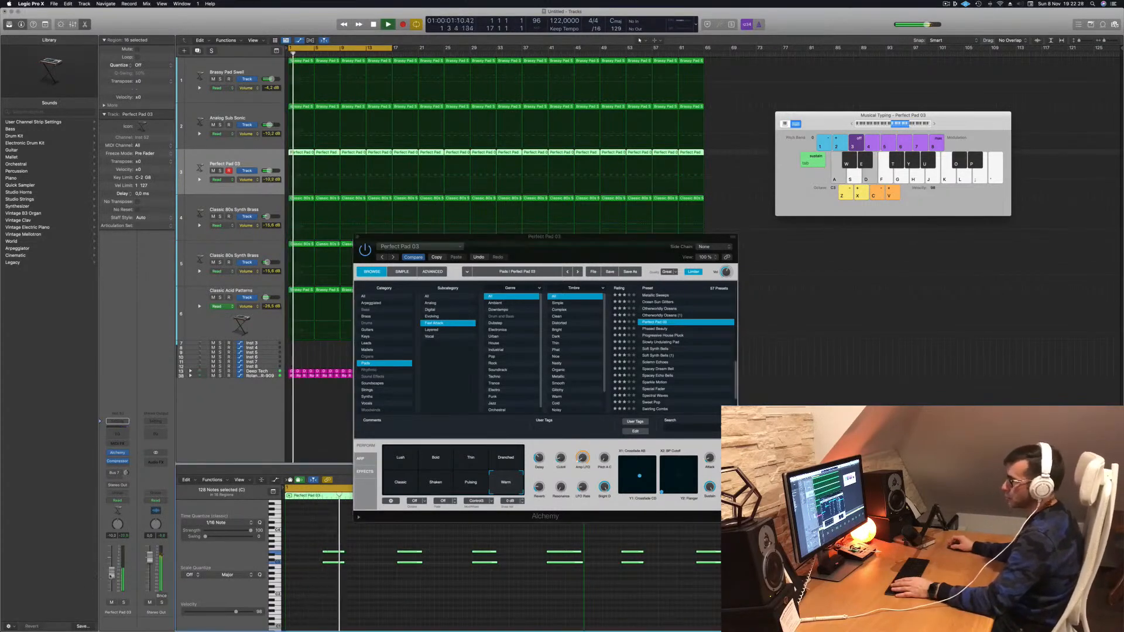
Add a Channel EQ to the Perfect Pad 03 track with a low cut at 268 Hz and a high cut at 386 Hz.
{"action": "left_click", "coordinate": [117, 422]}
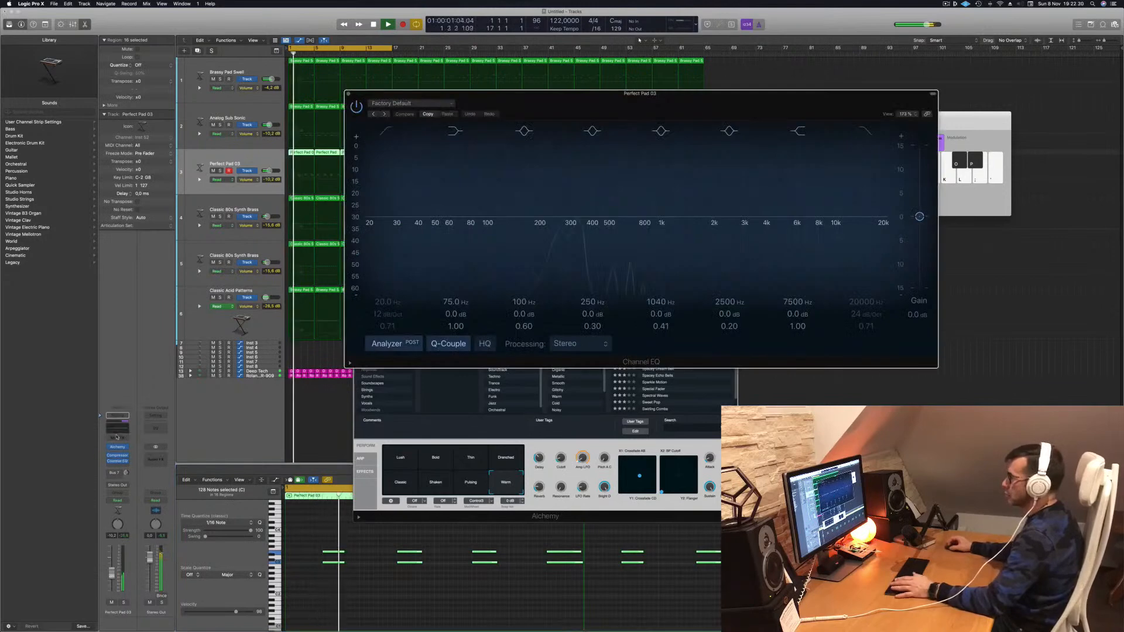
{"action": "left_click", "coordinate": [391, 132]}
{"action": "left_click_drag", "start_coordinate": [381, 246], "coordinate": [565, 230]}
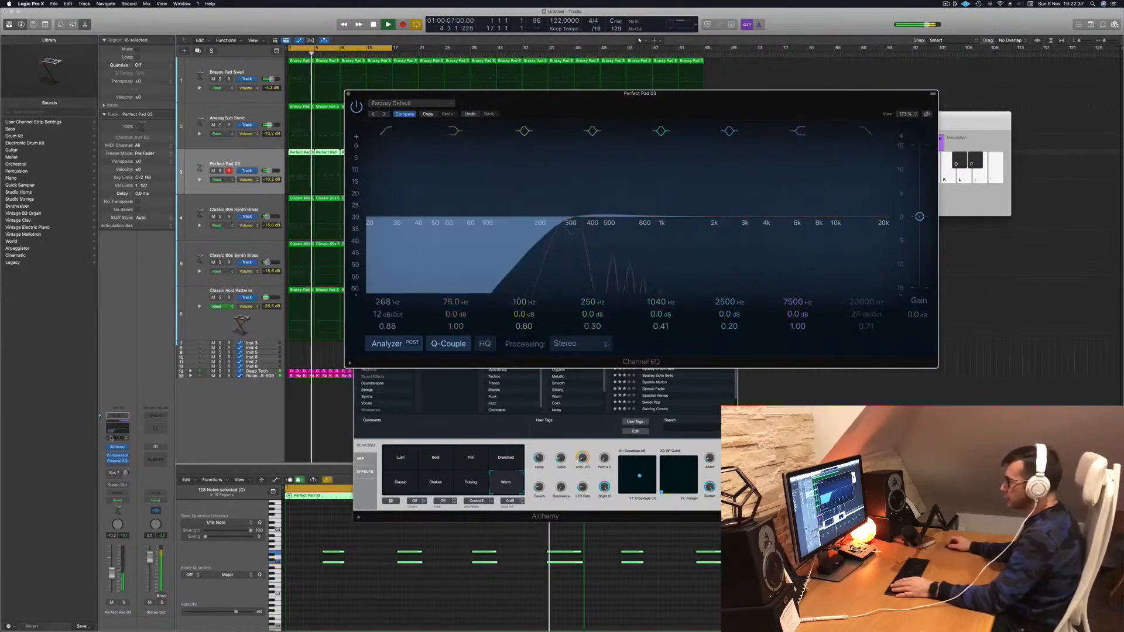
{"action": "left_click", "coordinate": [864, 132]}
{"action": "left_click_drag", "start_coordinate": [863, 301], "coordinate": [863, 331]}
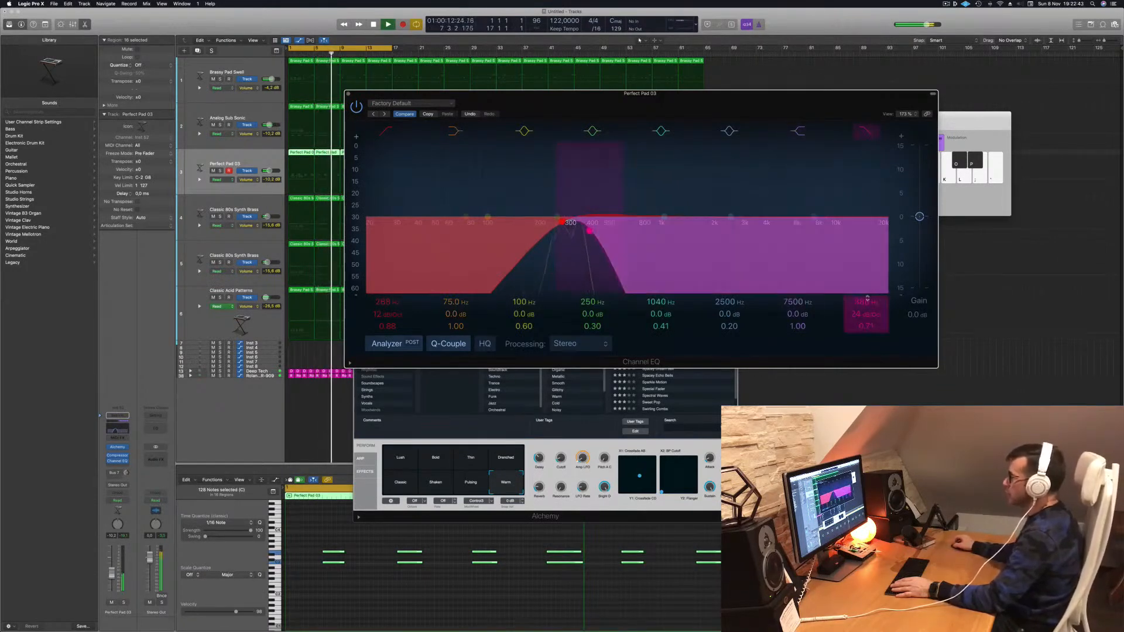
Replay the equalized pad from the start, fine-tune the track's volume, and close the Channel EQ and Alchemy windows.
{"action": "key", "text": "space"}
{"action": "key", "text": "space"}
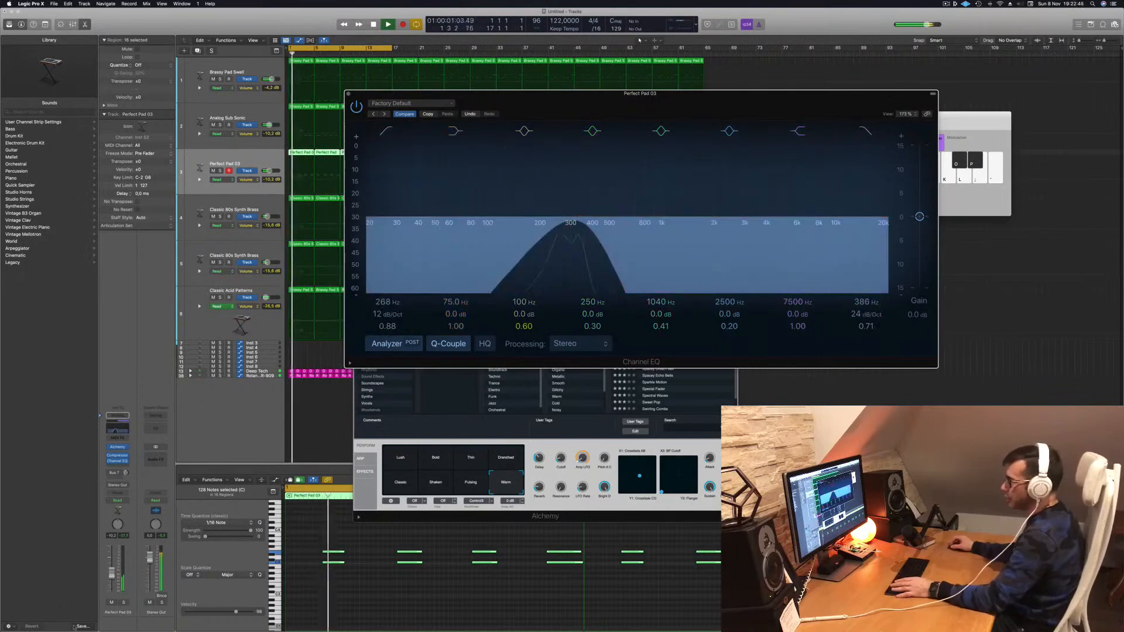
{"action": "left_click", "coordinate": [111, 574]}
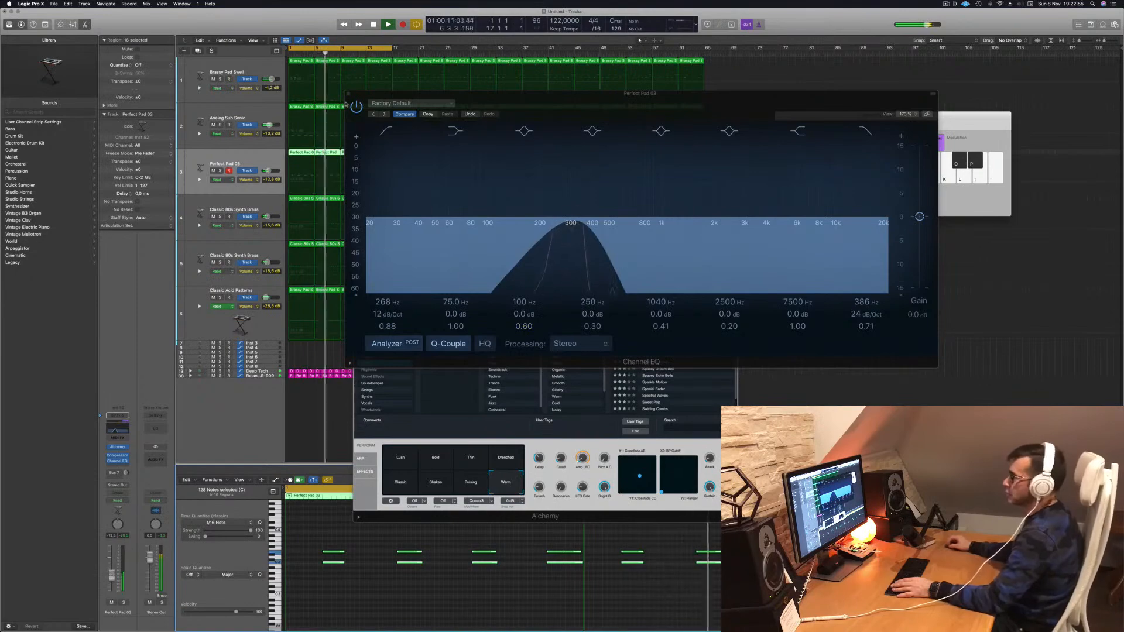
{"action": "left_click", "coordinate": [348, 94]}
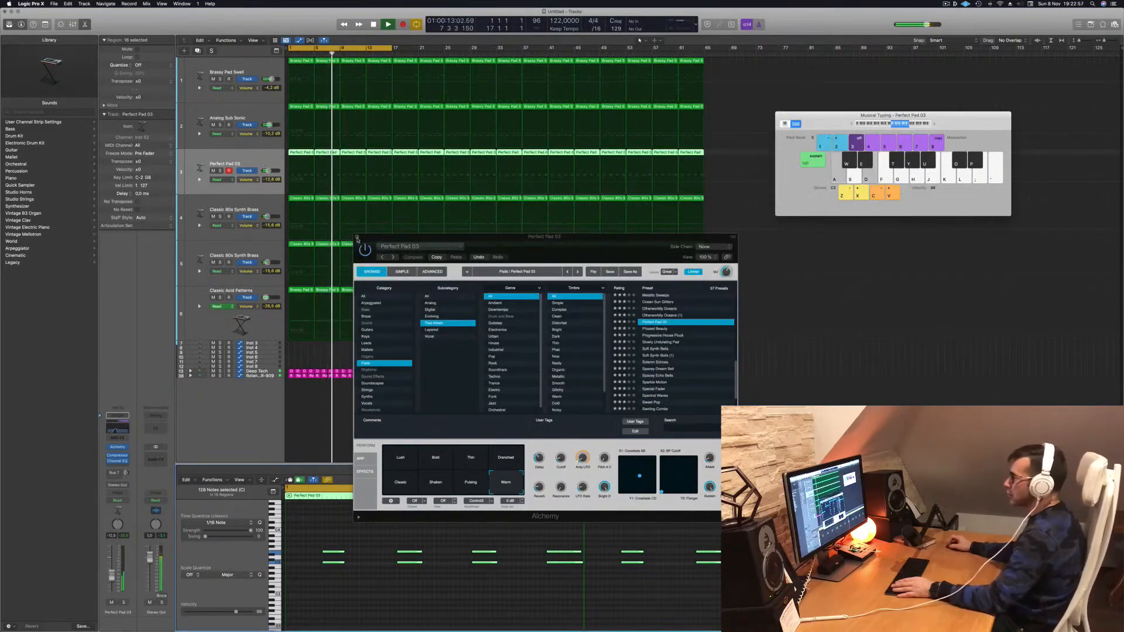
{"action": "left_click", "coordinate": [357, 237]}
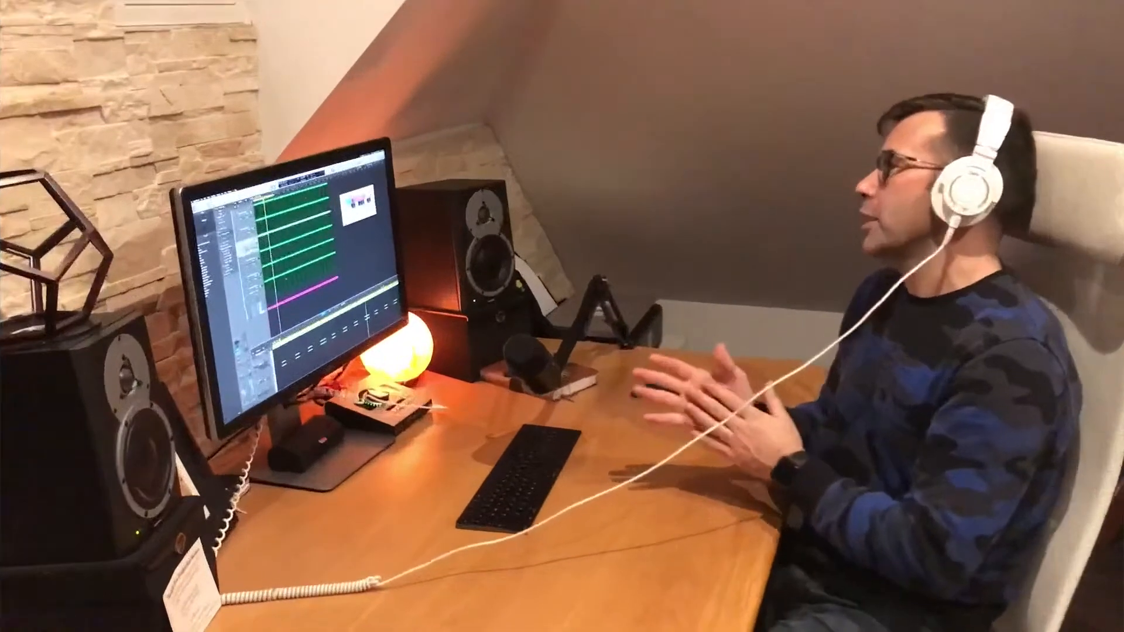